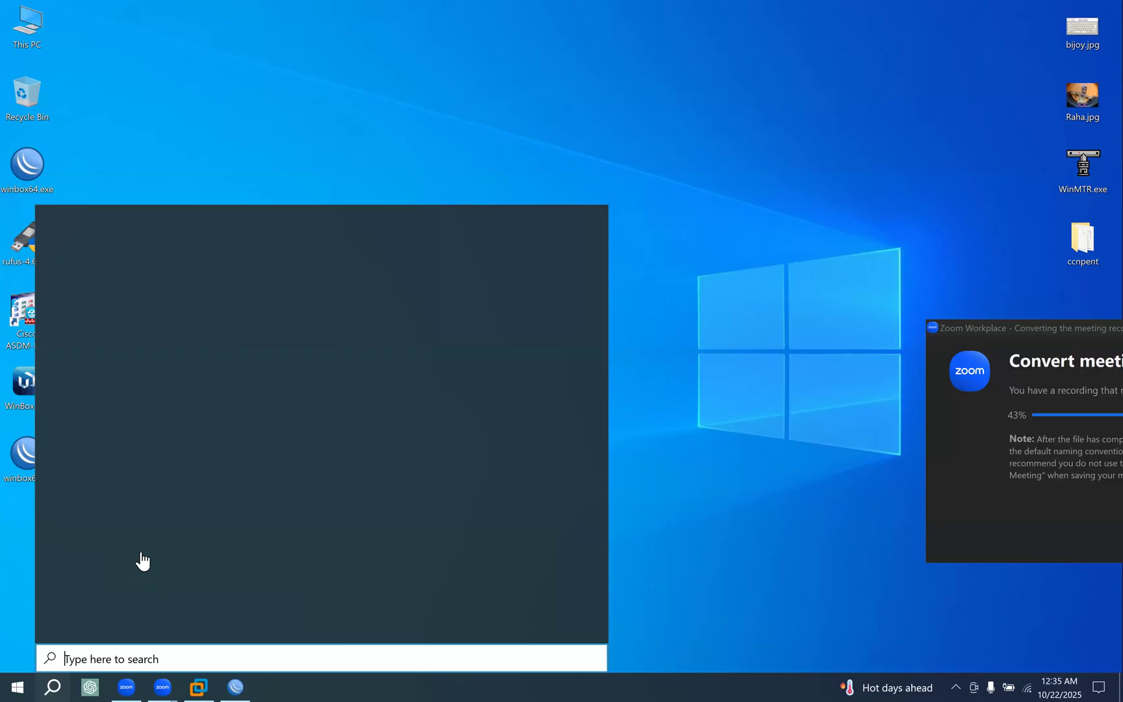
Open the MikroTik RouterOS documentation page on BGP in Chrome.
click(295, 332)
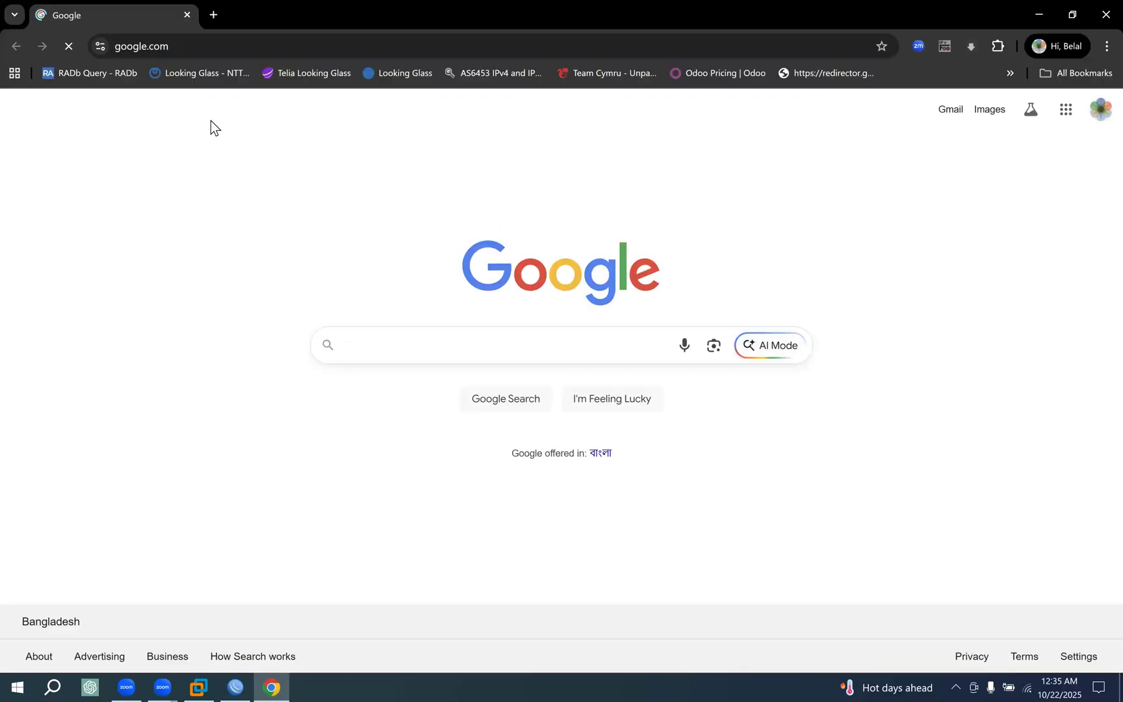
click(186, 44)
text(hel)
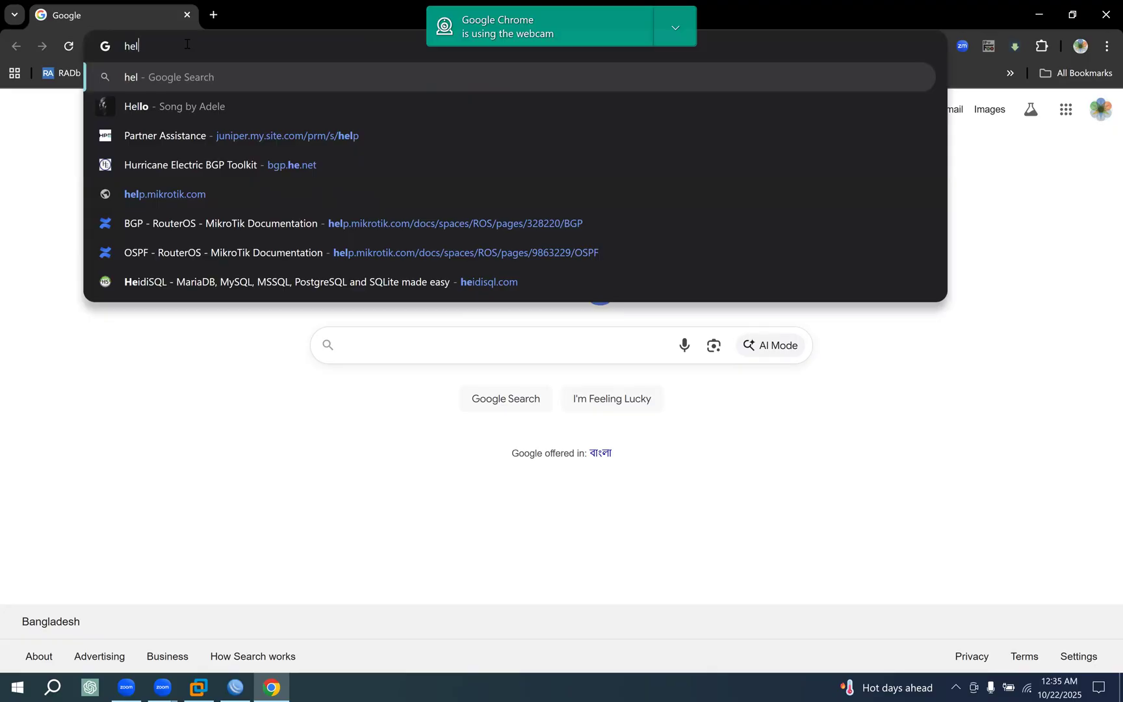
click(325, 222)
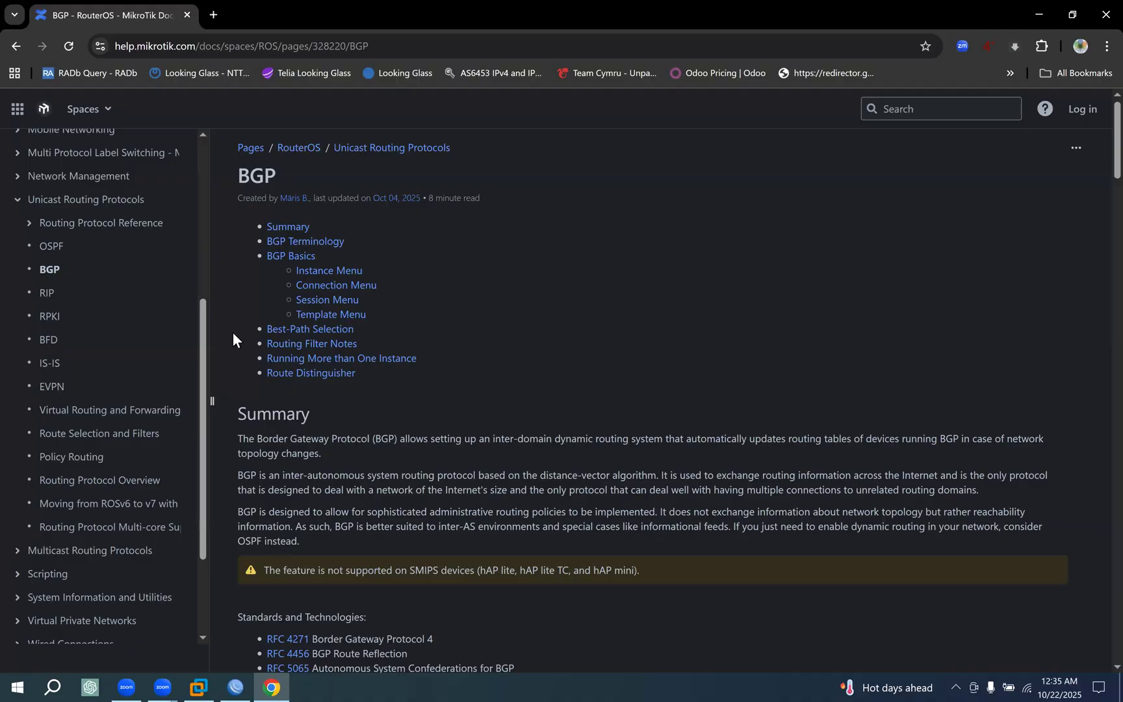
Switch to VMware Workstation and check the EVE-NG-COM virtual machine's console for its web address.
click(1096, 25)
click(267, 683)
click(199, 685)
click(1078, 10)
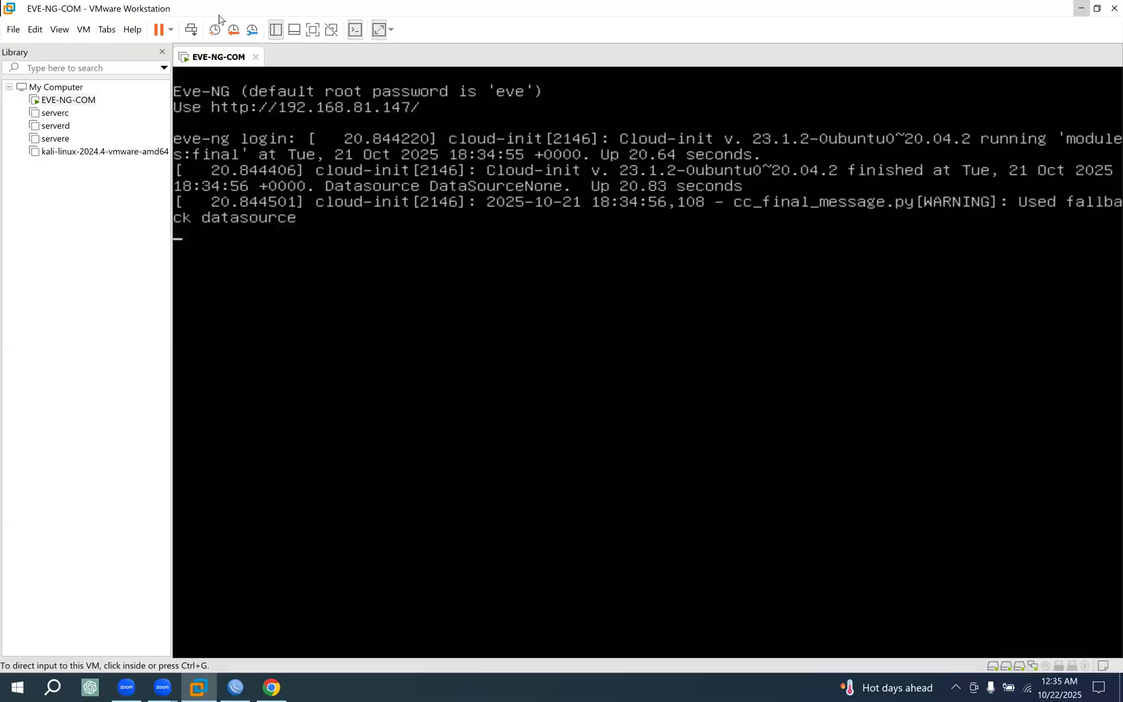
Load the EVE-NG login page at 192.168.81.147 in a new Chrome tab.
key(ctrl+t)
text(192)
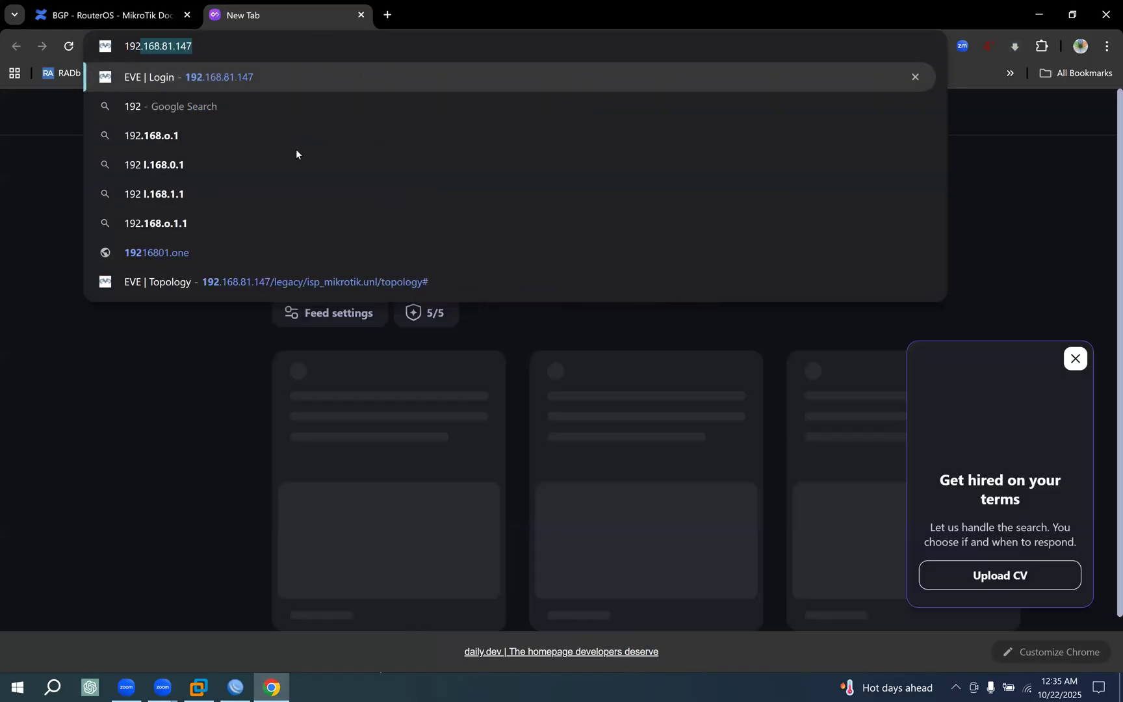
key(Return)
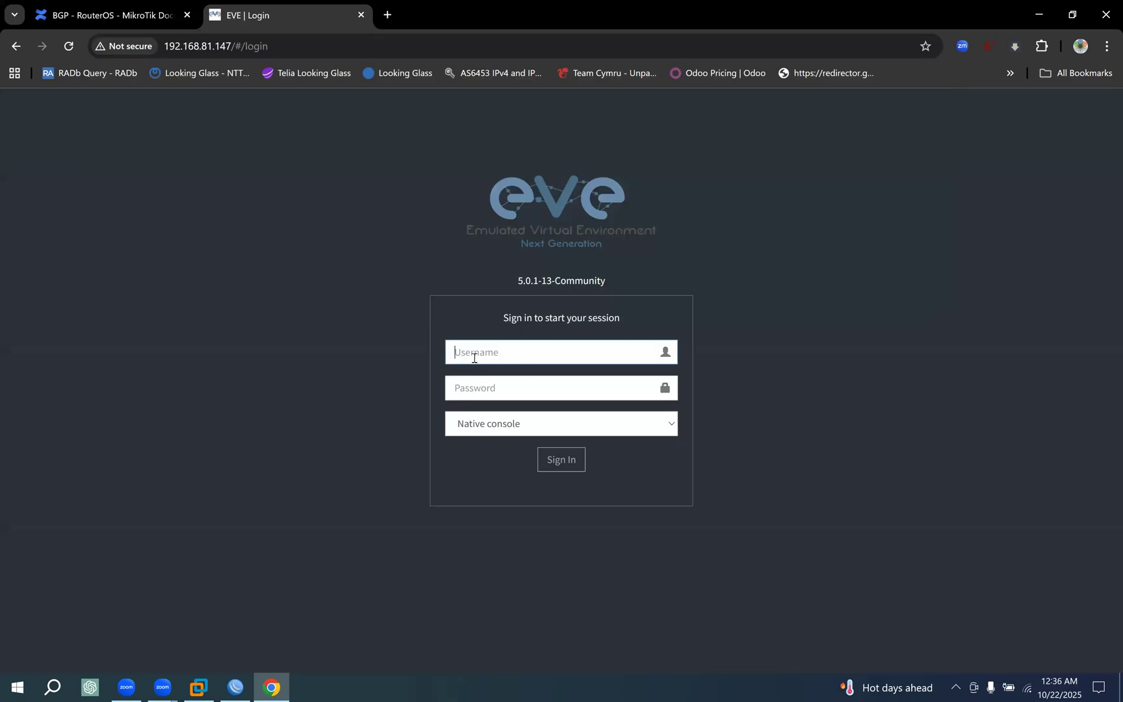
Sign in to EVE-NG with the username admin and the account password.
text(admin)
key(Tab)
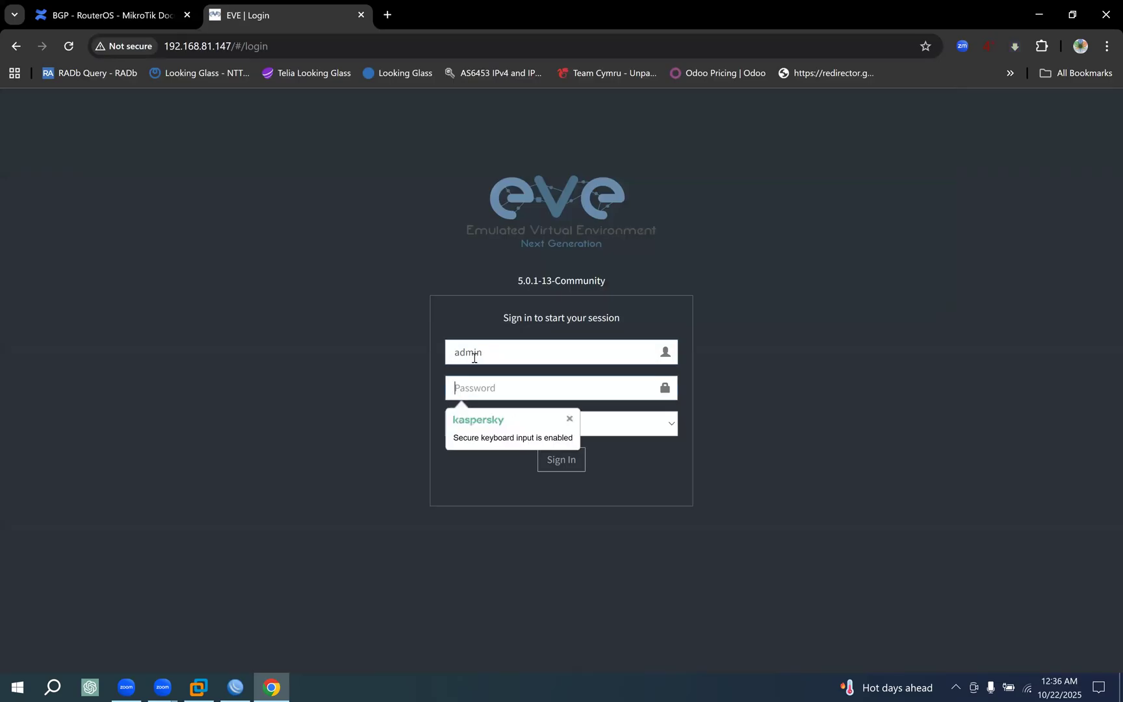
text(eve)
key(Return)
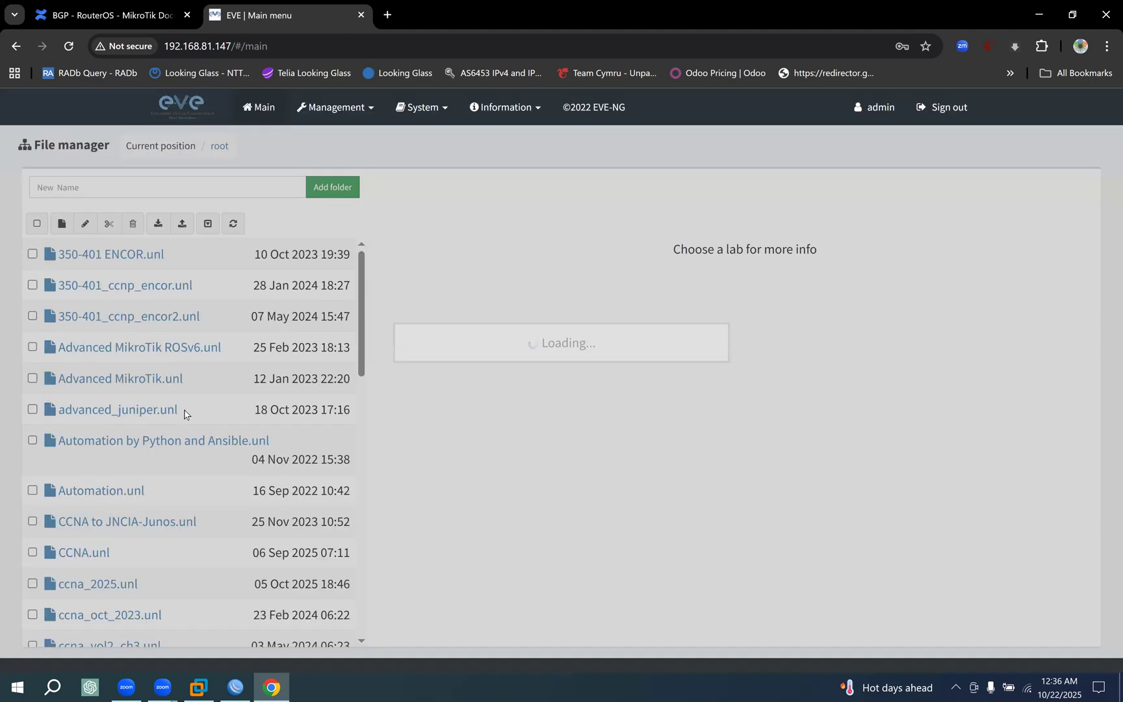
Look through the lab files in the file manager and preview the Advanced MikroTik lab.
scroll(187, 408, down, 10)
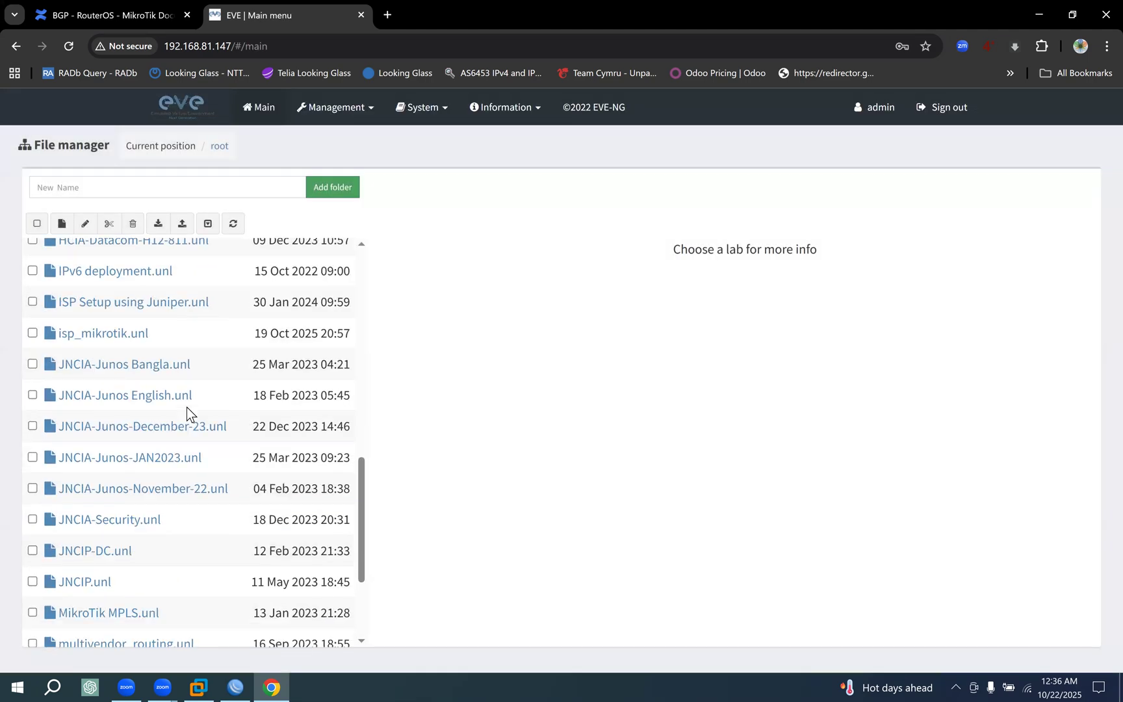
scroll(187, 407, down, 3)
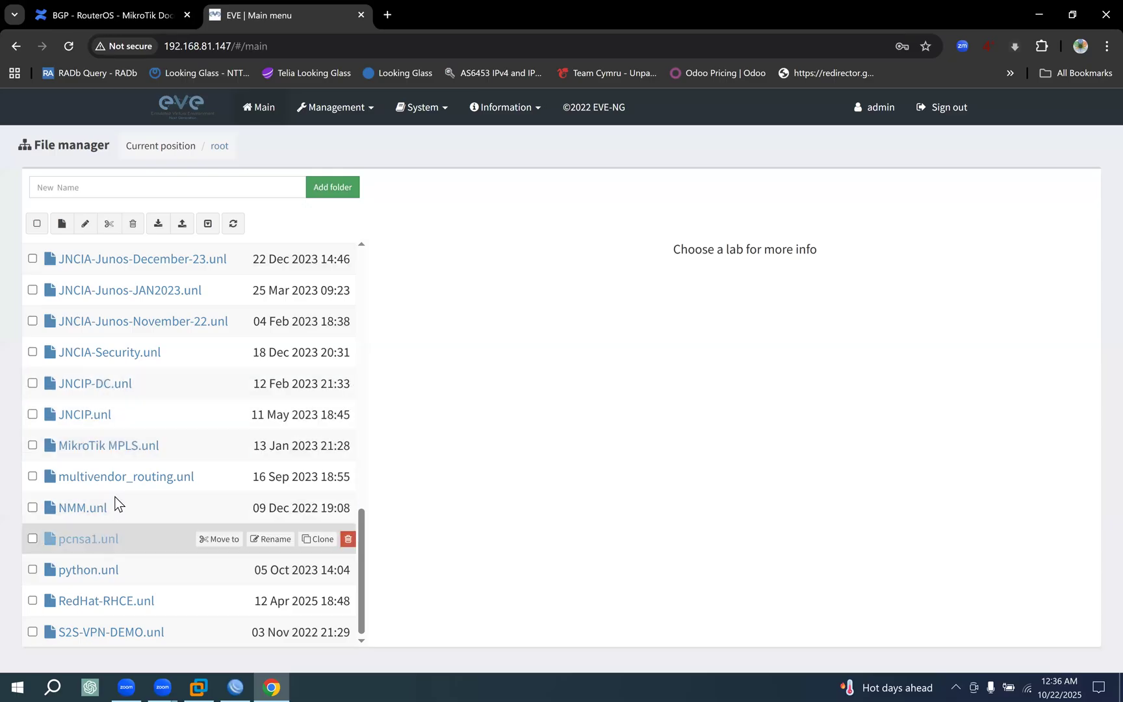
scroll(114, 499, up, 1)
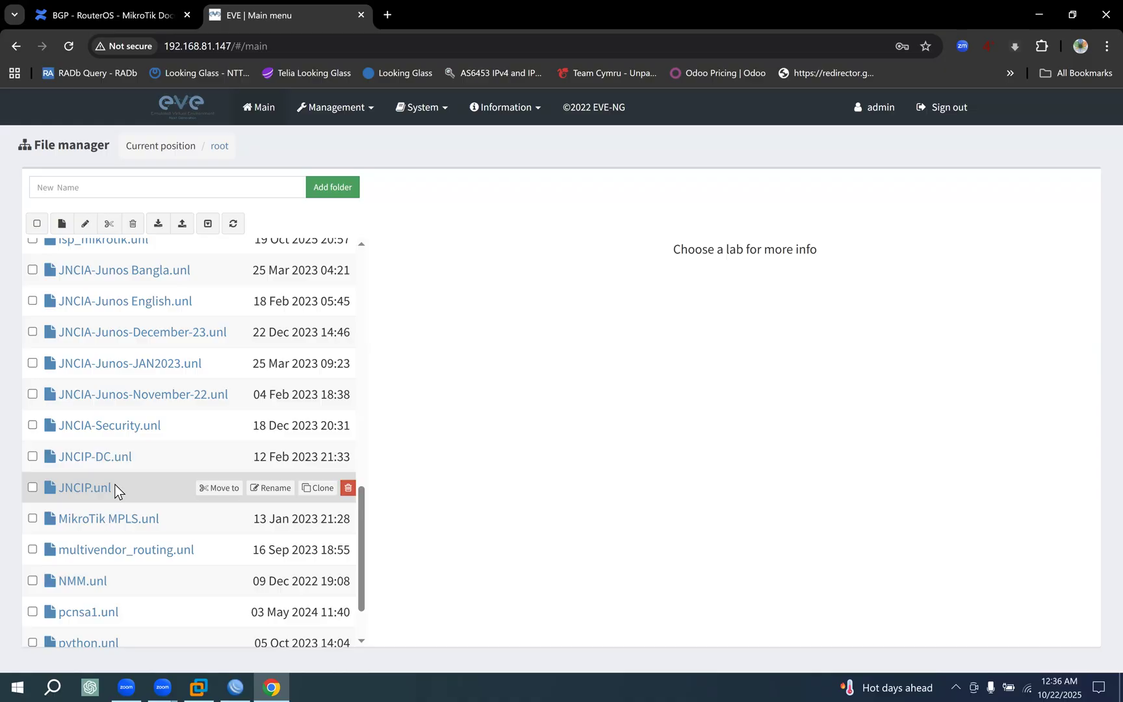
scroll(116, 481, up, 3)
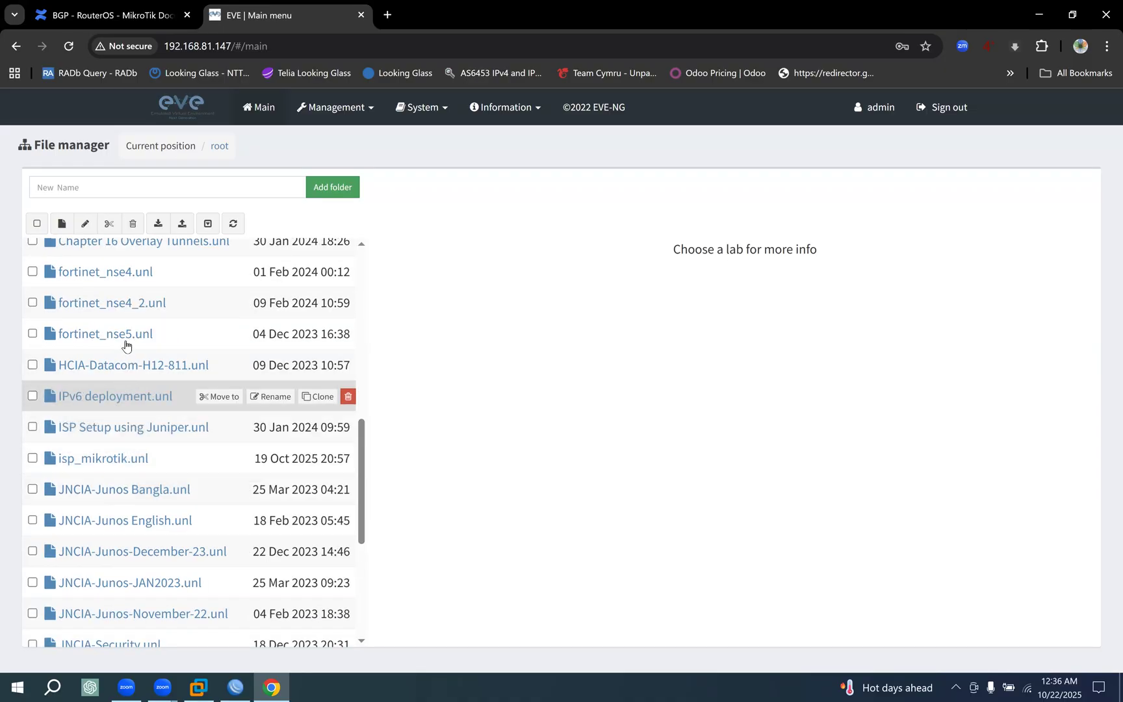
scroll(125, 343, up, 2)
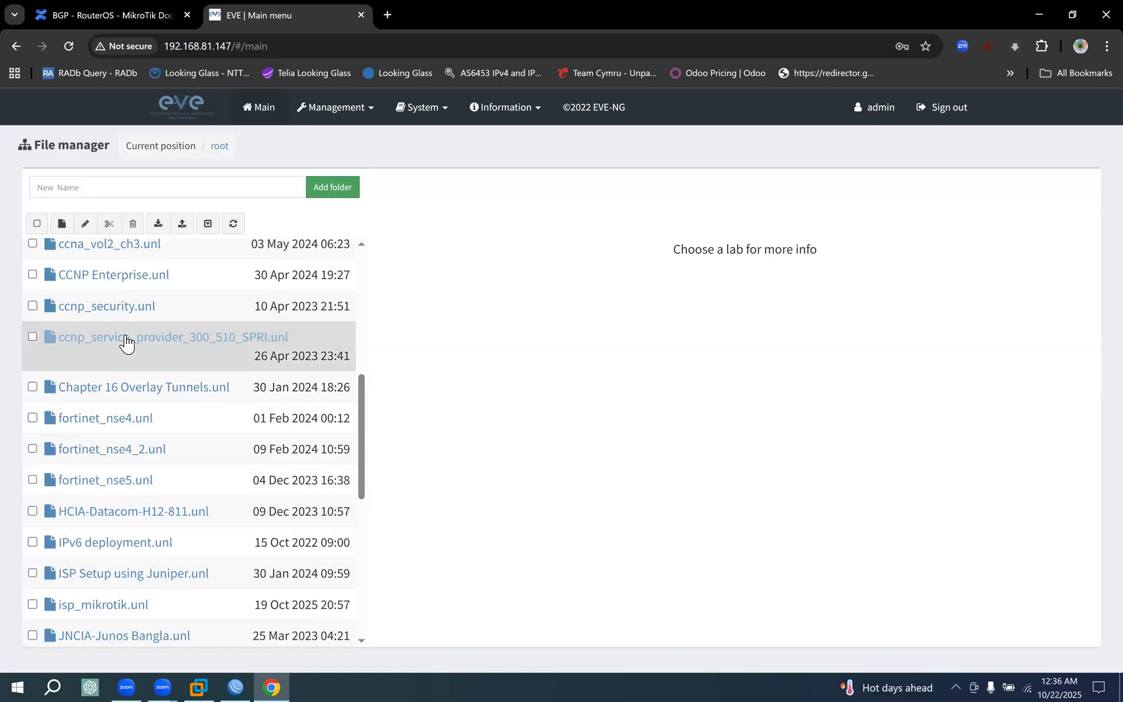
scroll(126, 343, up, 3)
scroll(125, 343, up, 3)
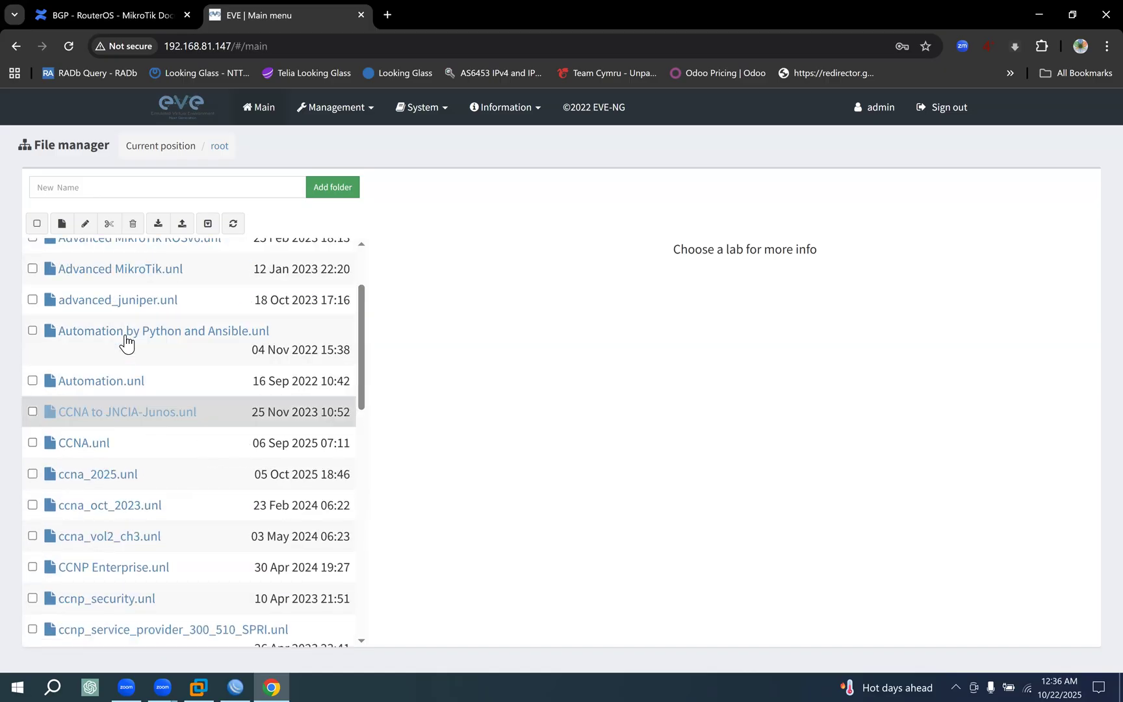
mouse_move(150, 447)
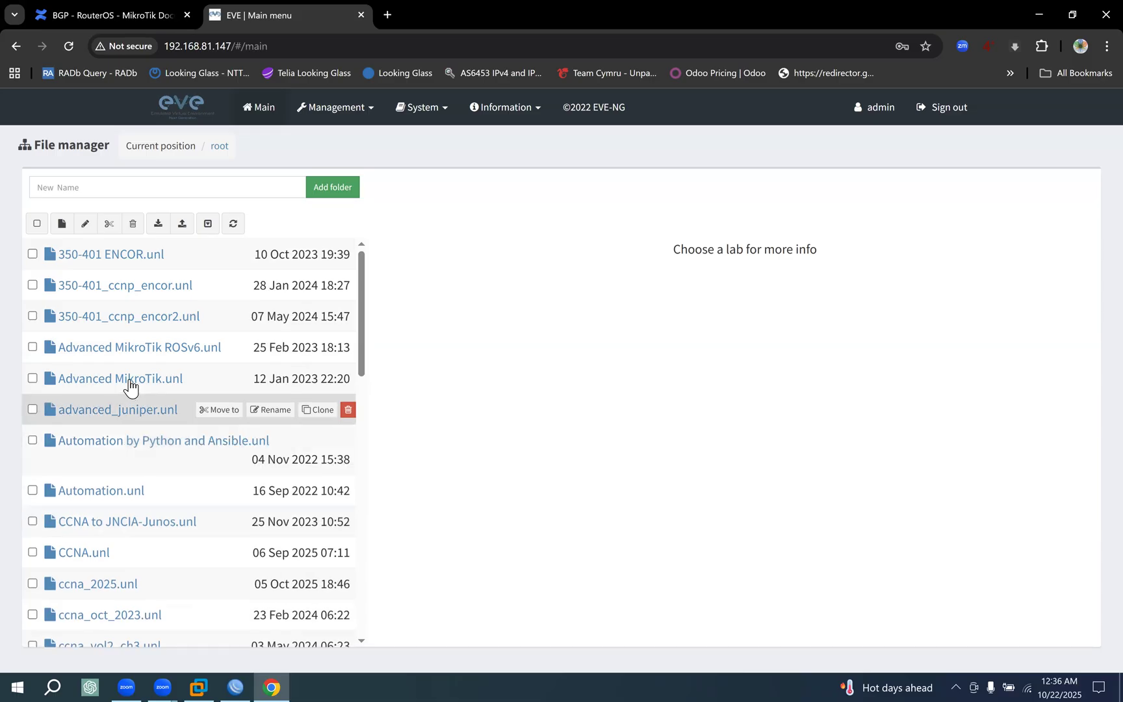
mouse_move(130, 386)
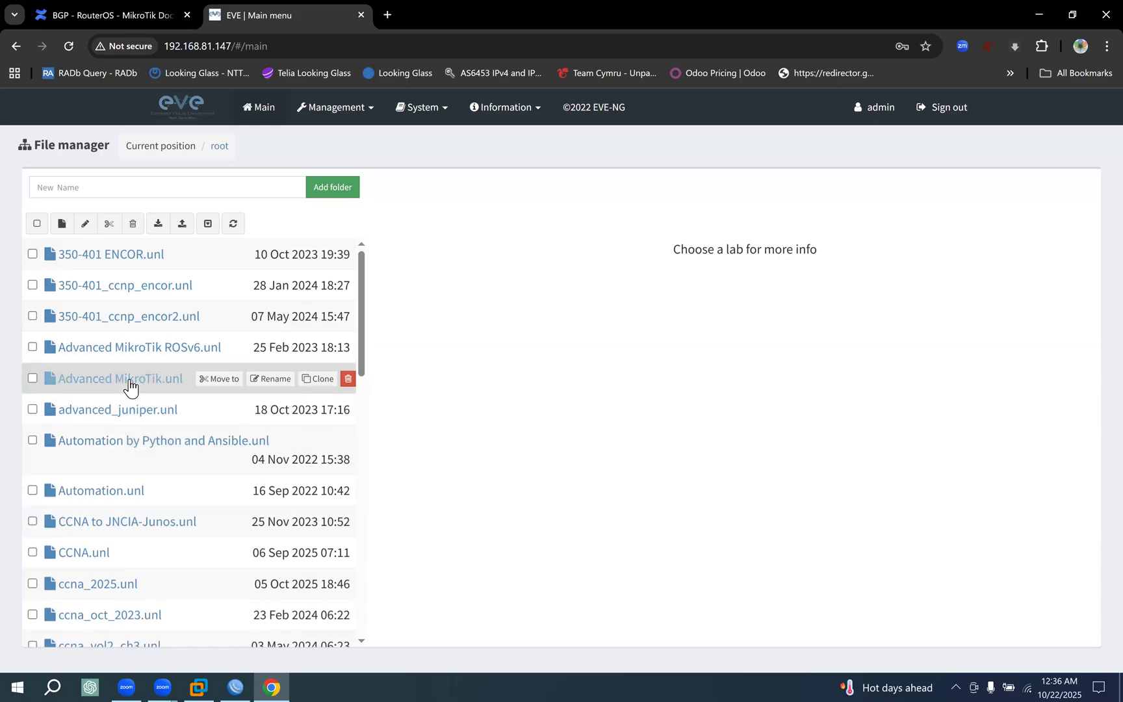
click(130, 385)
Find the isp_mikrotik.unl lab in the file manager and open its topology.
scroll(134, 398, down, 5)
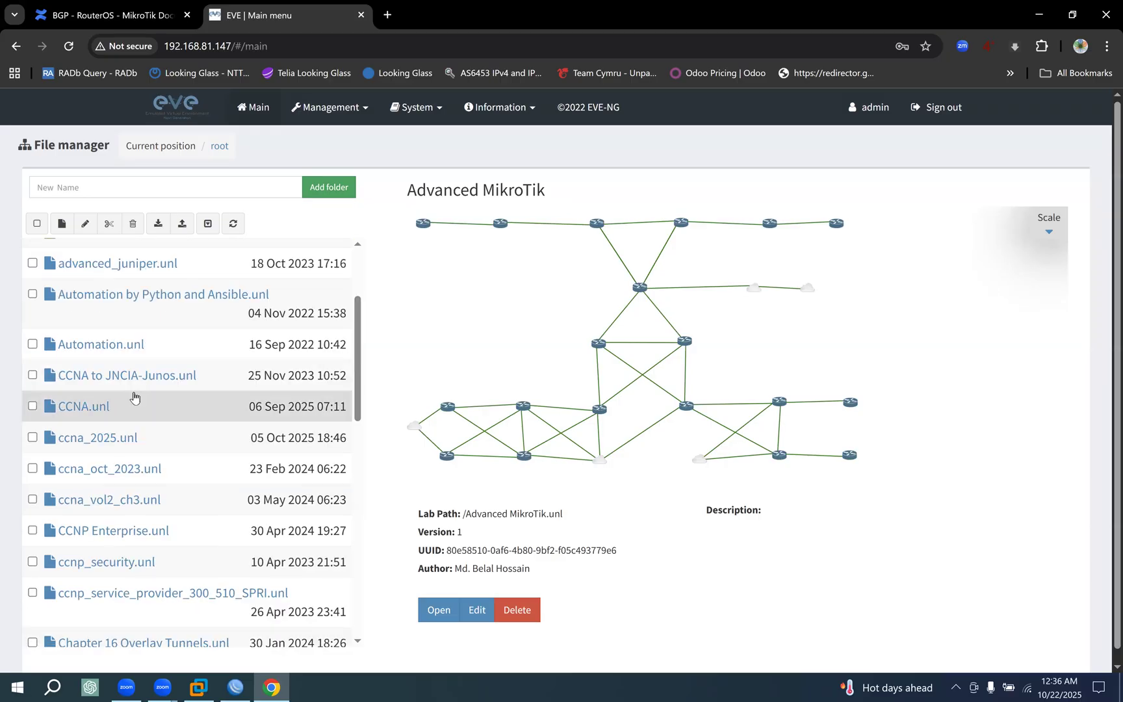
scroll(135, 399, down, 2)
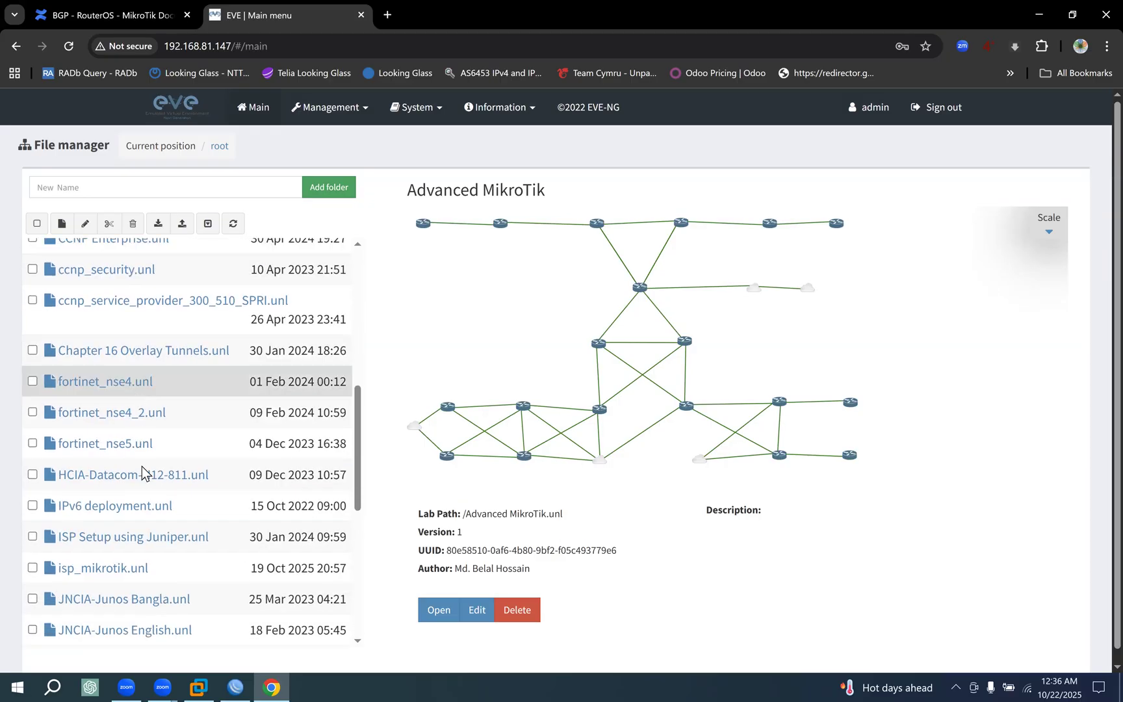
scroll(141, 489, down, 1)
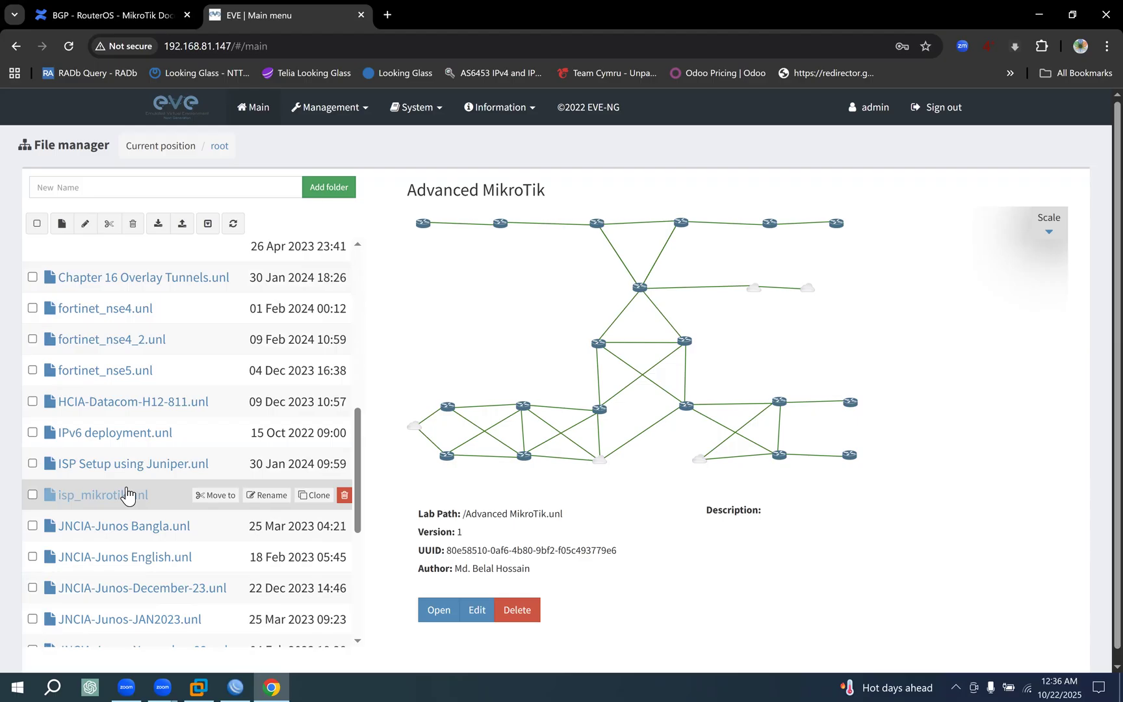
click(125, 494)
click(439, 609)
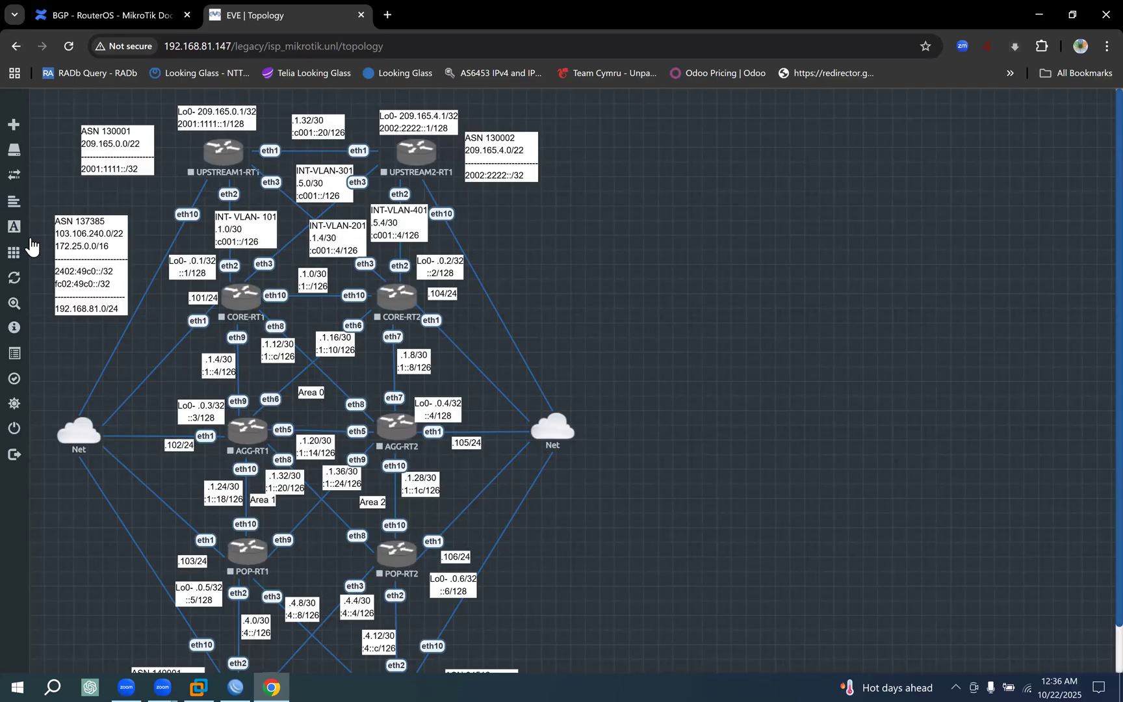
click(54, 254)
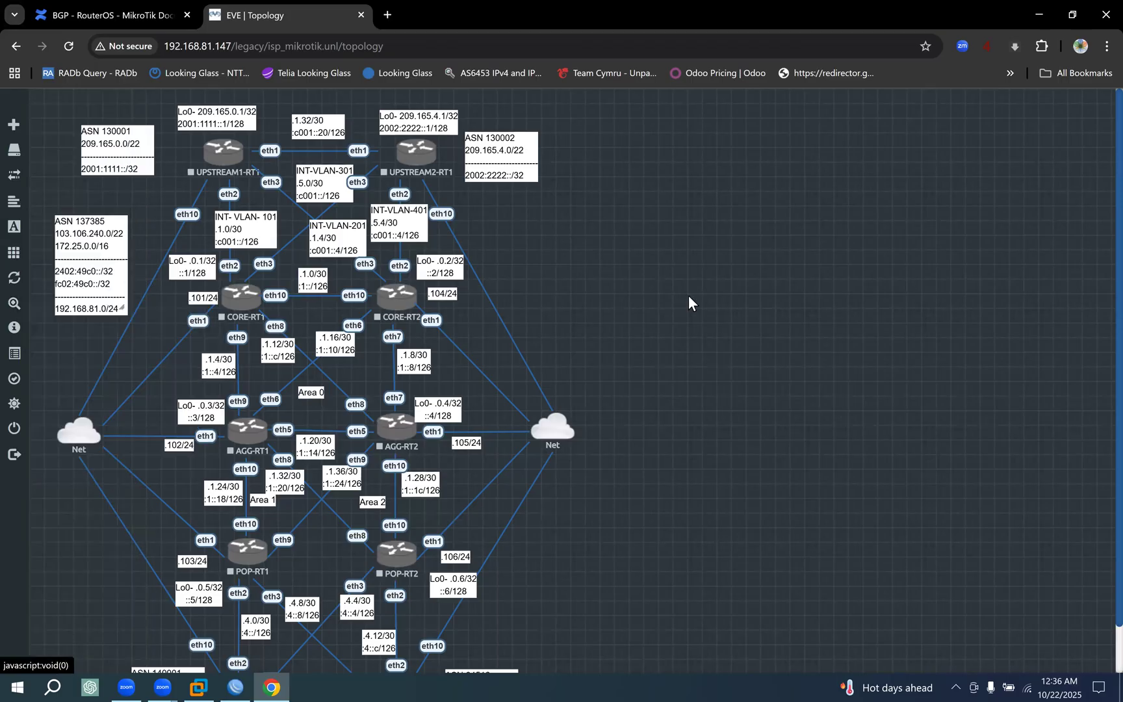
Review the MikroTik BGP documentation on iBGP and eBGP connection types and the instance and connection configuration examples.
click(111, 15)
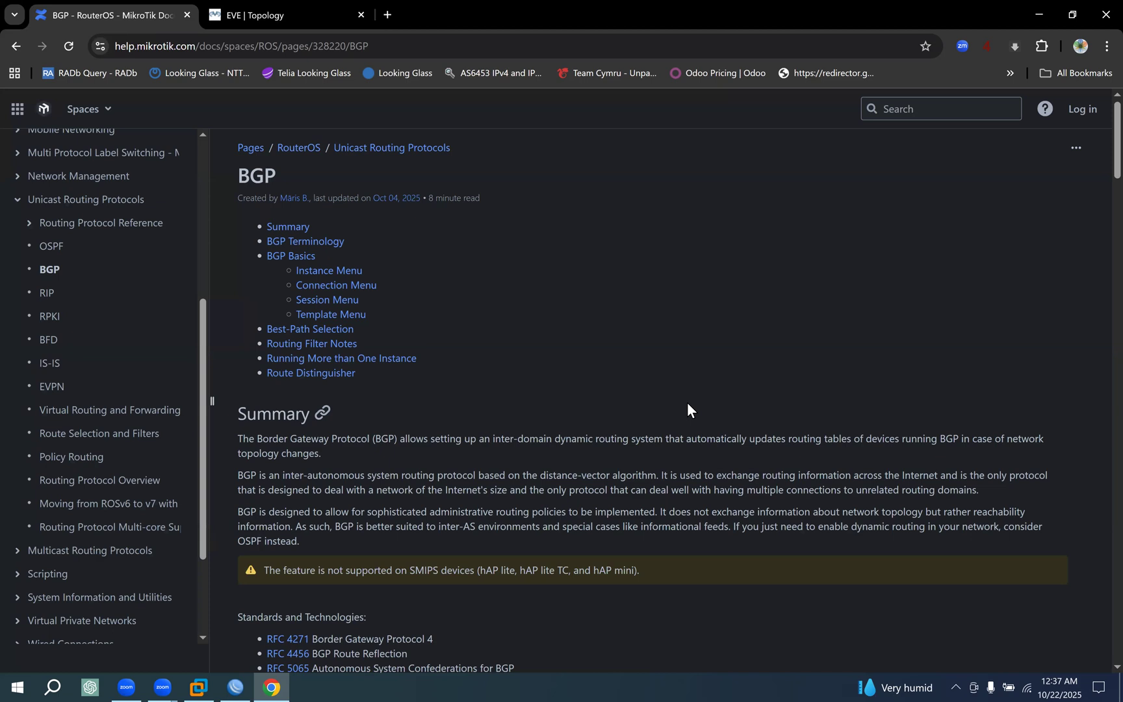
scroll(522, 402, down, 3)
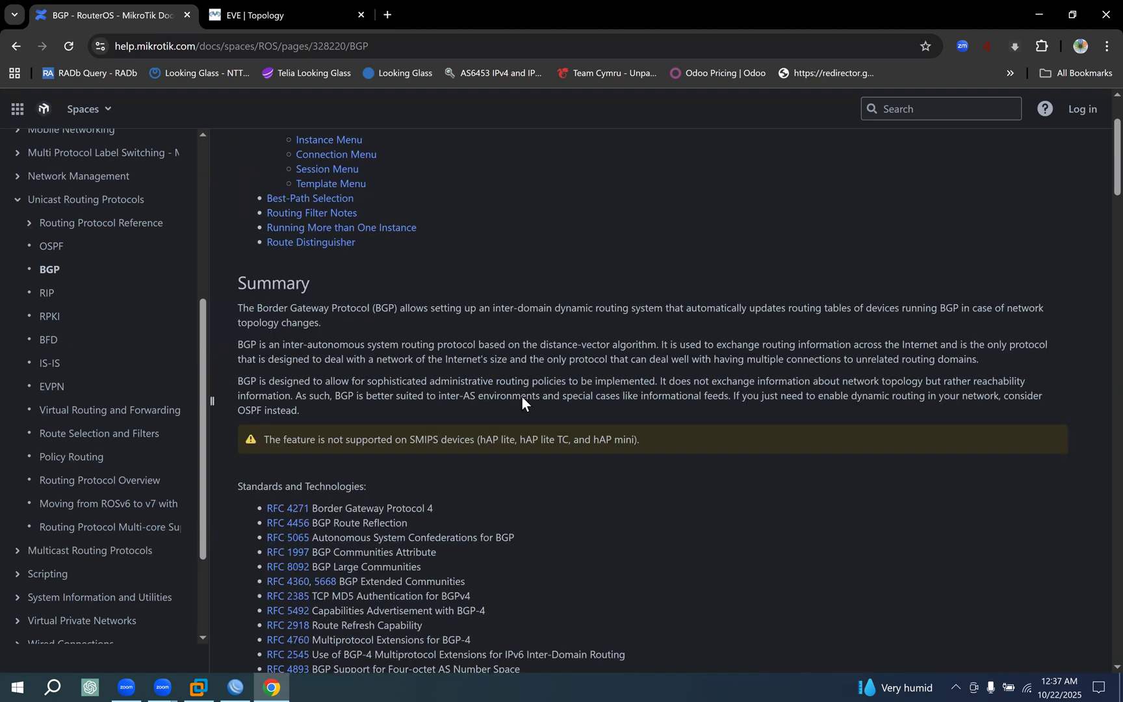
scroll(523, 392, down, 4)
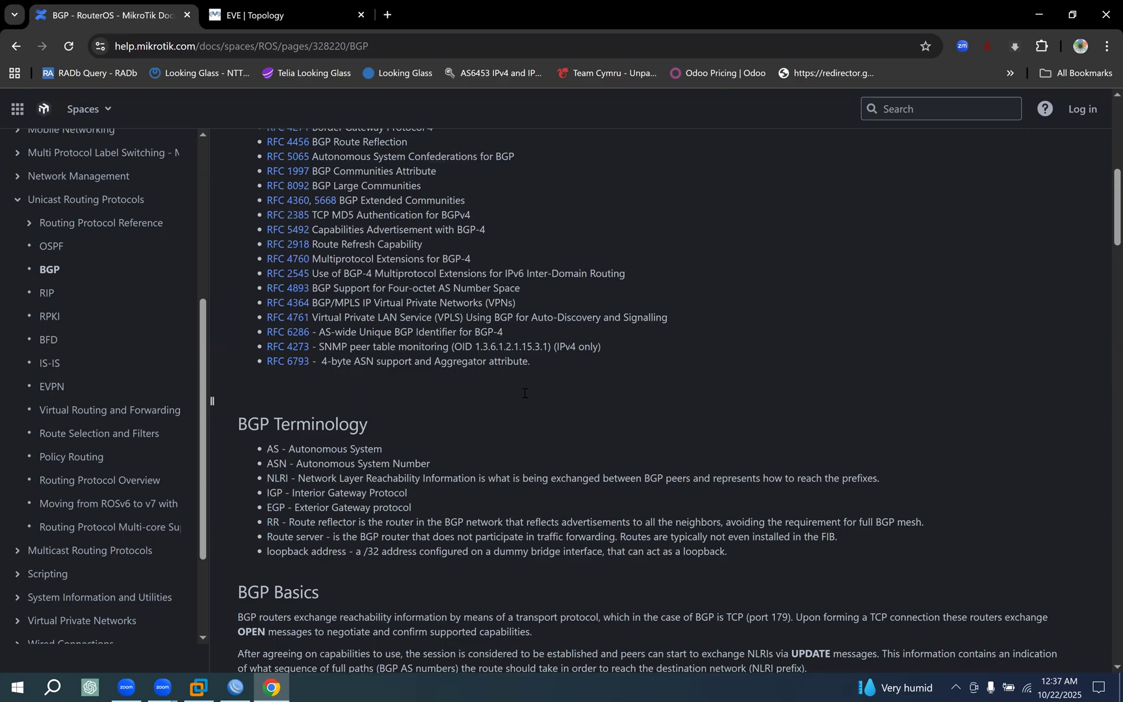
scroll(523, 391, down, 5)
scroll(516, 380, down, 4)
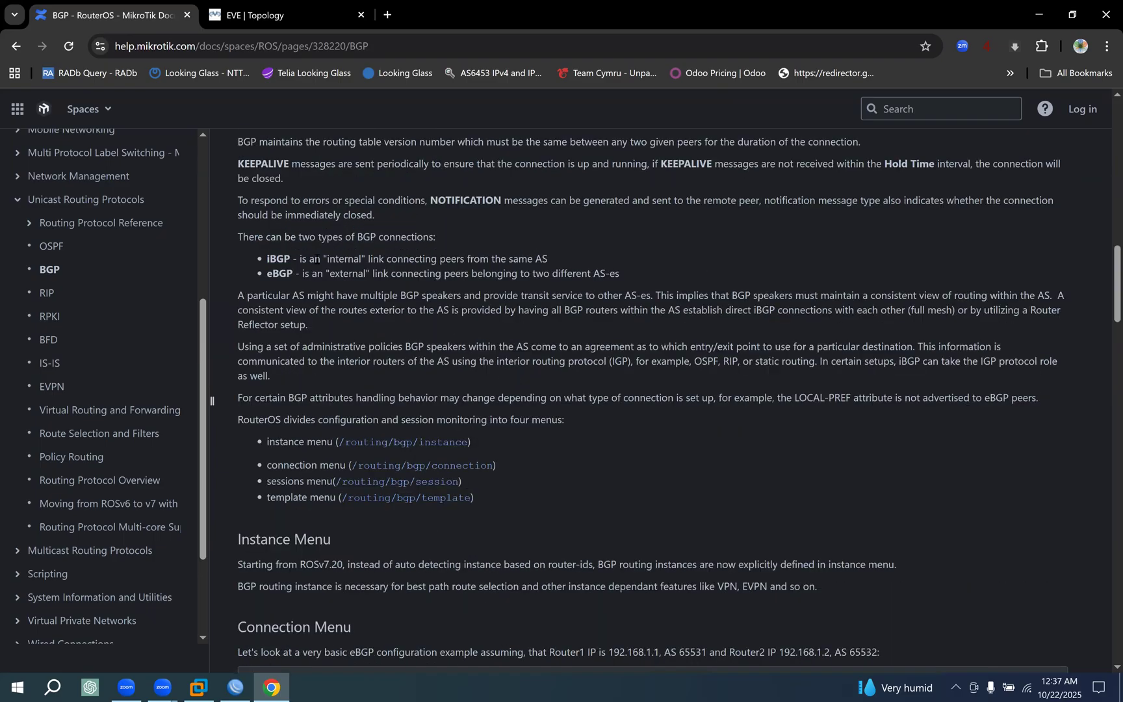
drag(591, 260, 314, 260)
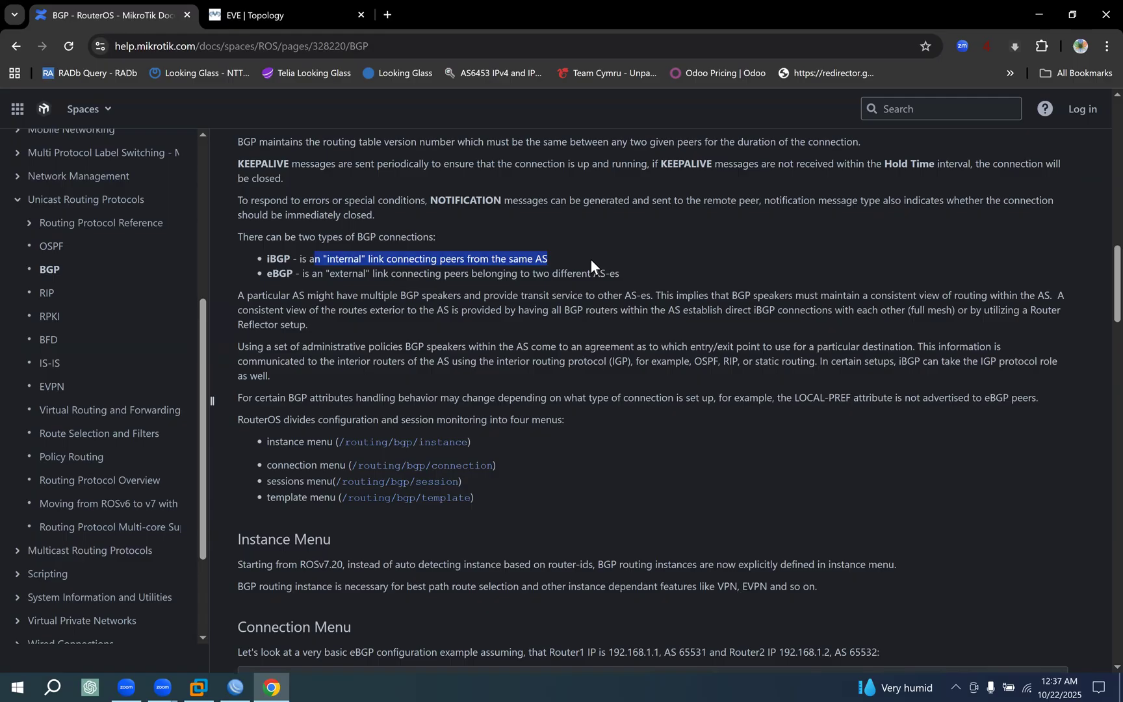
scroll(590, 260, down, 3)
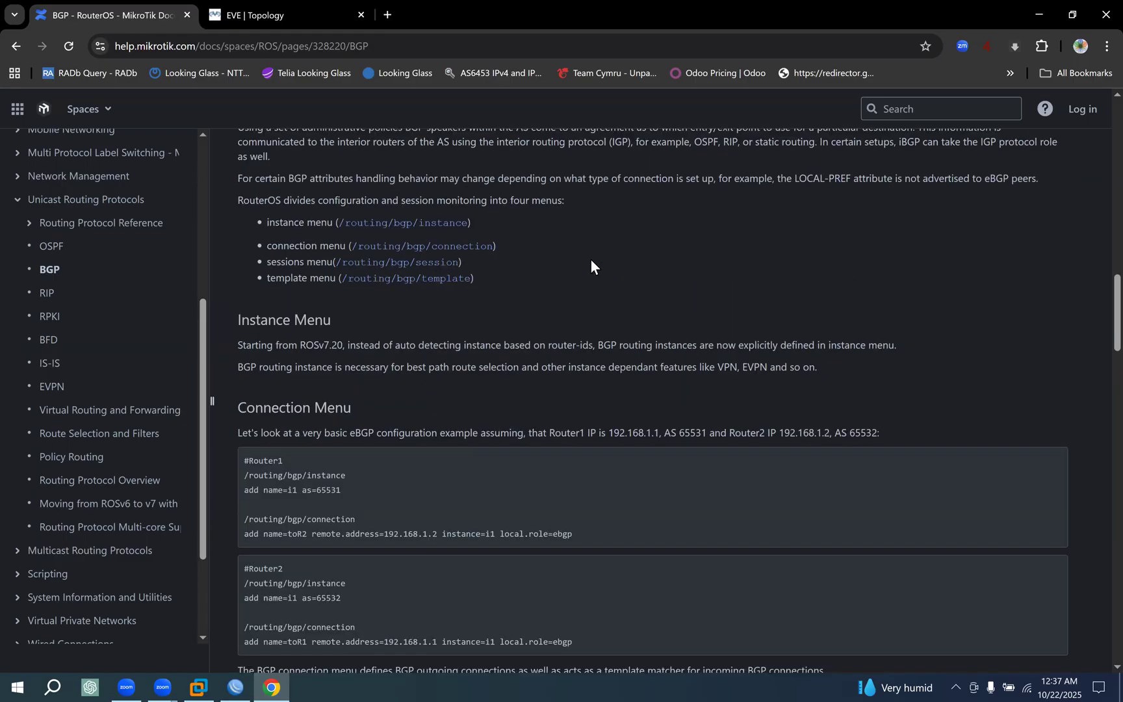
scroll(590, 260, down, 1)
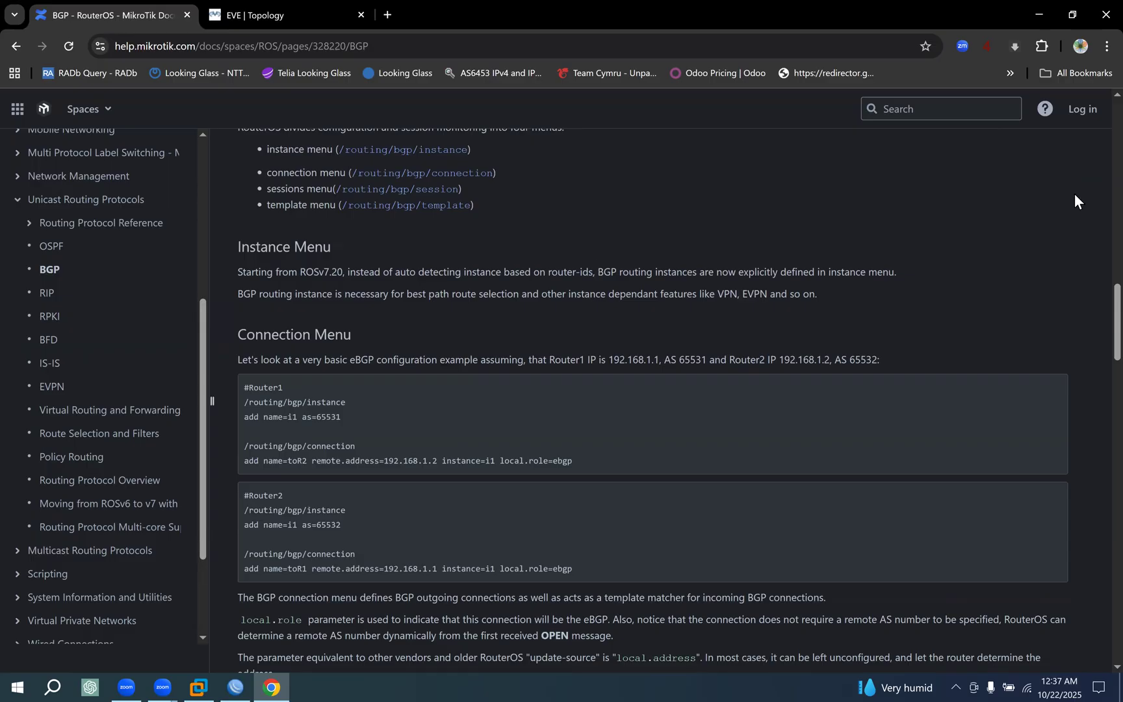
Return to the isp_mikrotik topology and start all of its nodes.
key(super+d)
key(ctrl+Tab)
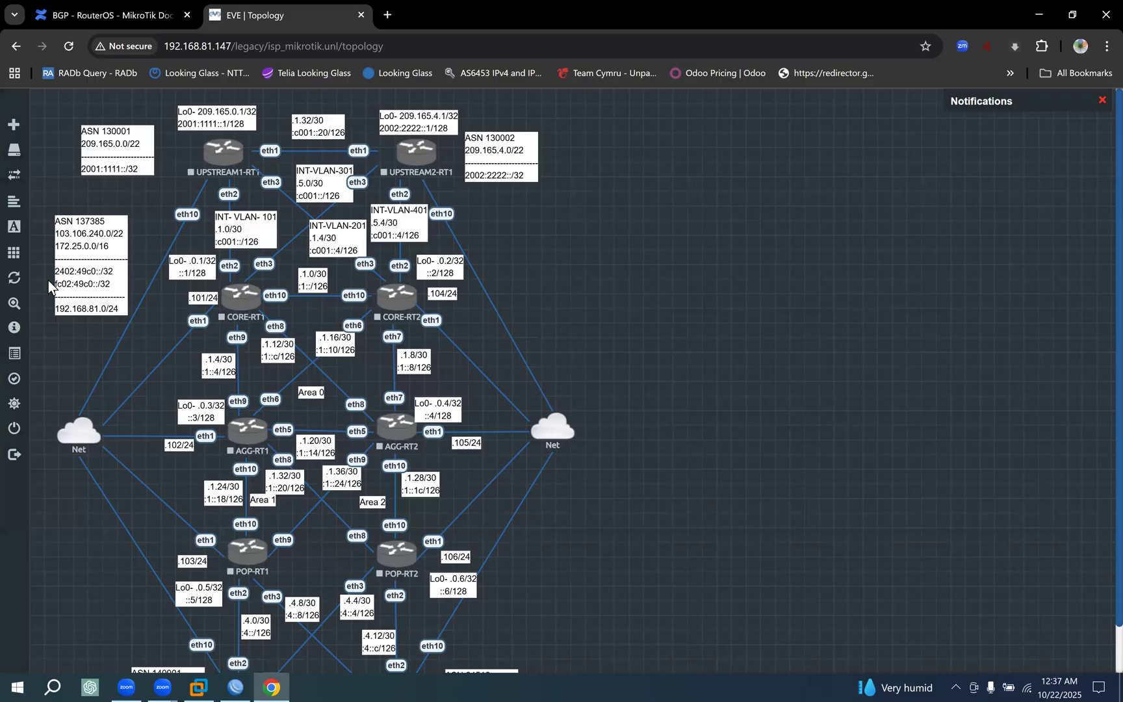
click(49, 260)
click(83, 274)
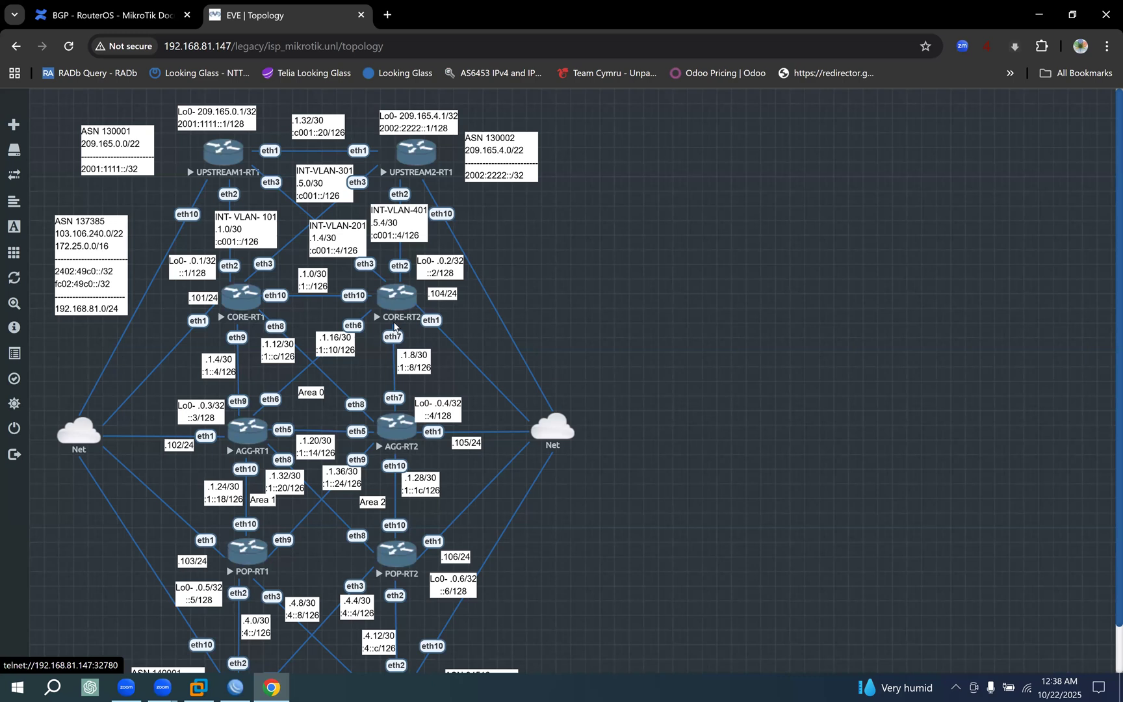
Outline the CORE-RT1 and CORE-RT2 routers in red on screen and label them RR1 and RR2.
scroll(260, 393, down, 2)
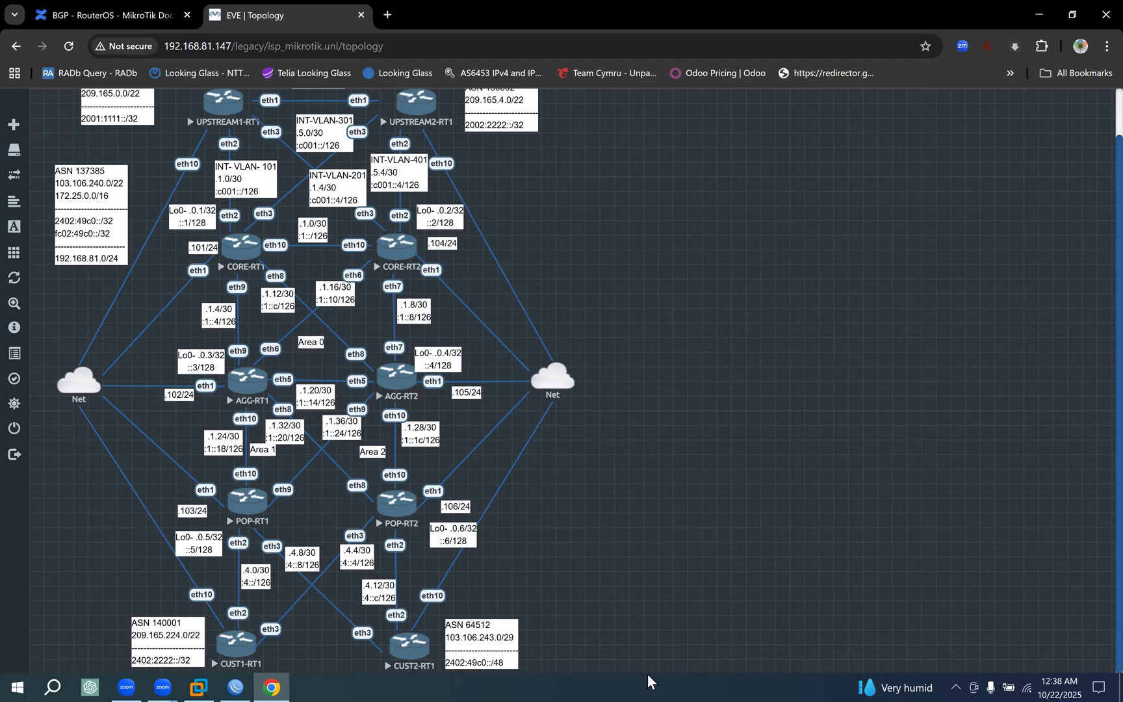
key(ctrl+2)
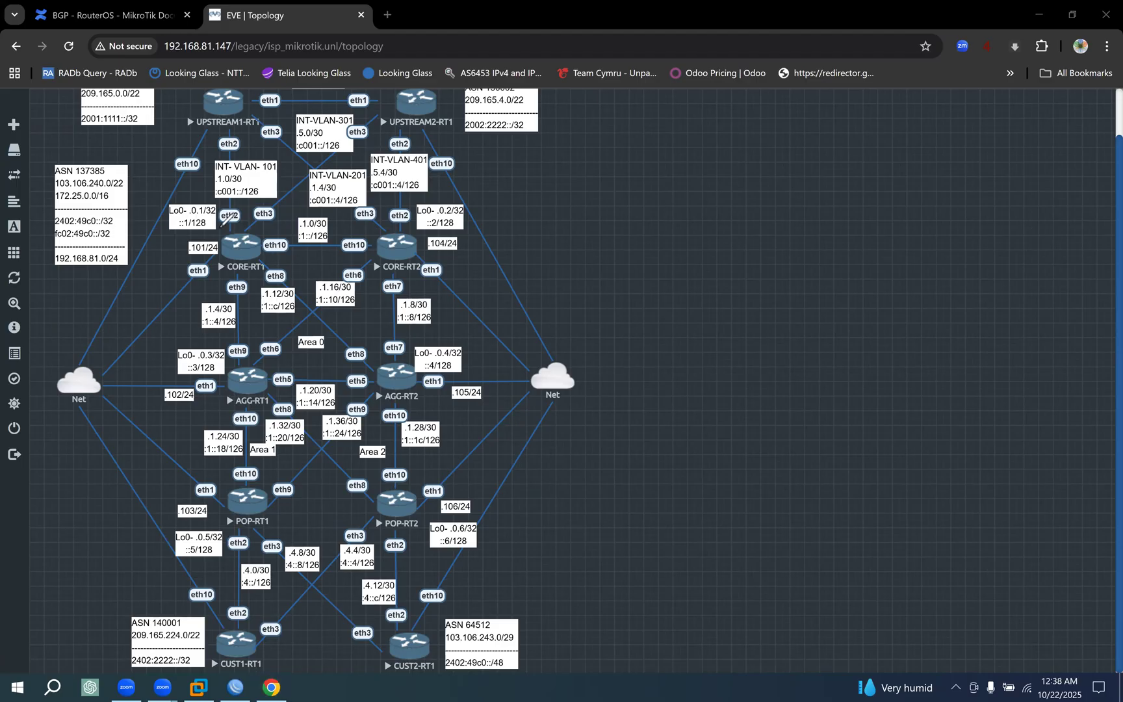
mouse_move(286, 263)
mouse_down()
mouse_move(279, 221)
mouse_move(288, 238)
mouse_up()
mouse_move(362, 219)
mouse_down()
mouse_move(347, 272)
mouse_move(430, 267)
mouse_move(432, 233)
mouse_up()
mouse_move(239, 226)
mouse_down()
mouse_move(241, 199)
mouse_move(287, 218)
mouse_up()
mouse_move(416, 193)
mouse_down()
mouse_move(432, 226)
mouse_move(471, 165)
mouse_move(496, 205)
mouse_move(549, 190)
mouse_up()
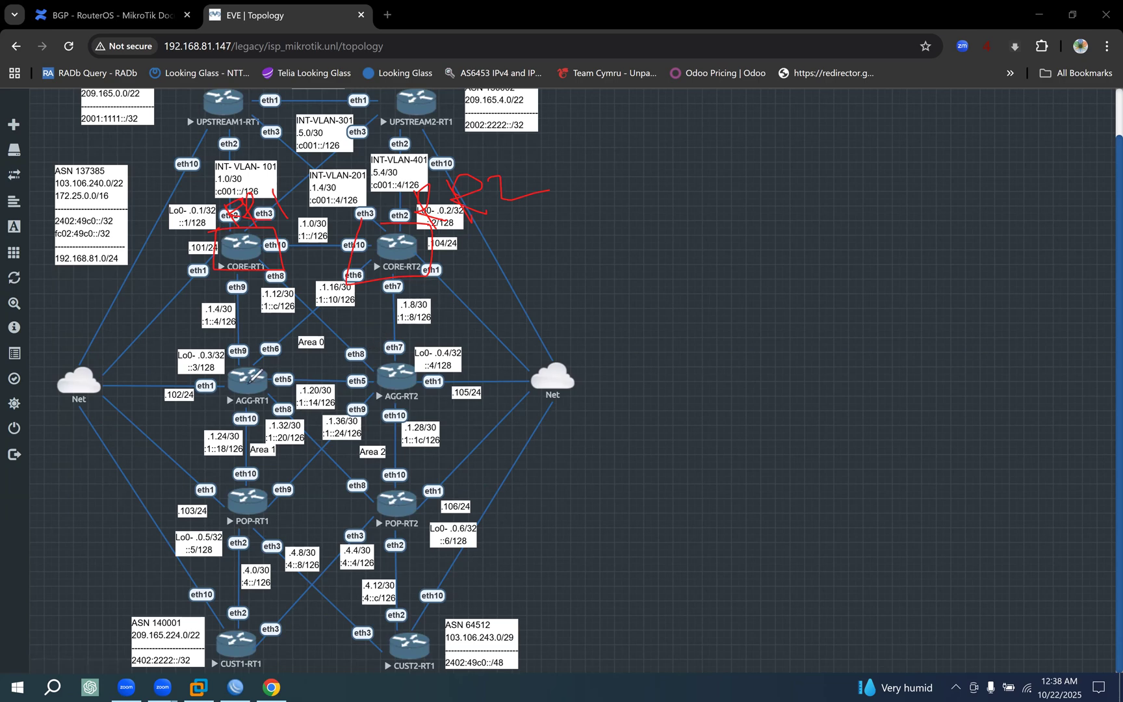
Draw red peering lines linking CORE-RT1 and CORE-RT2 to the AGG-RT1 and POP-RT1 routers.
drag(250, 268, 249, 380)
drag(384, 278, 251, 376)
click(241, 501)
drag(408, 394, 410, 241)
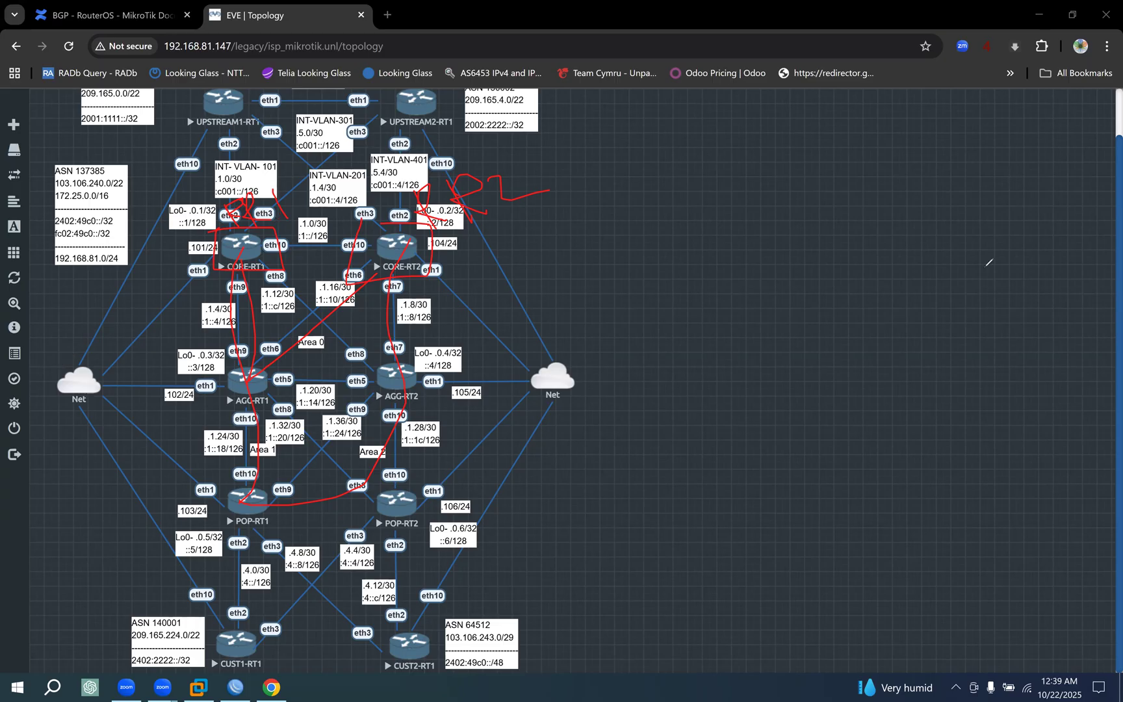
Clear the existing red marks, draw a red path from CUST1-RT1 through POP-RT1 to CORE-RT1, and circle CORE-RT1.
click(1043, 391)
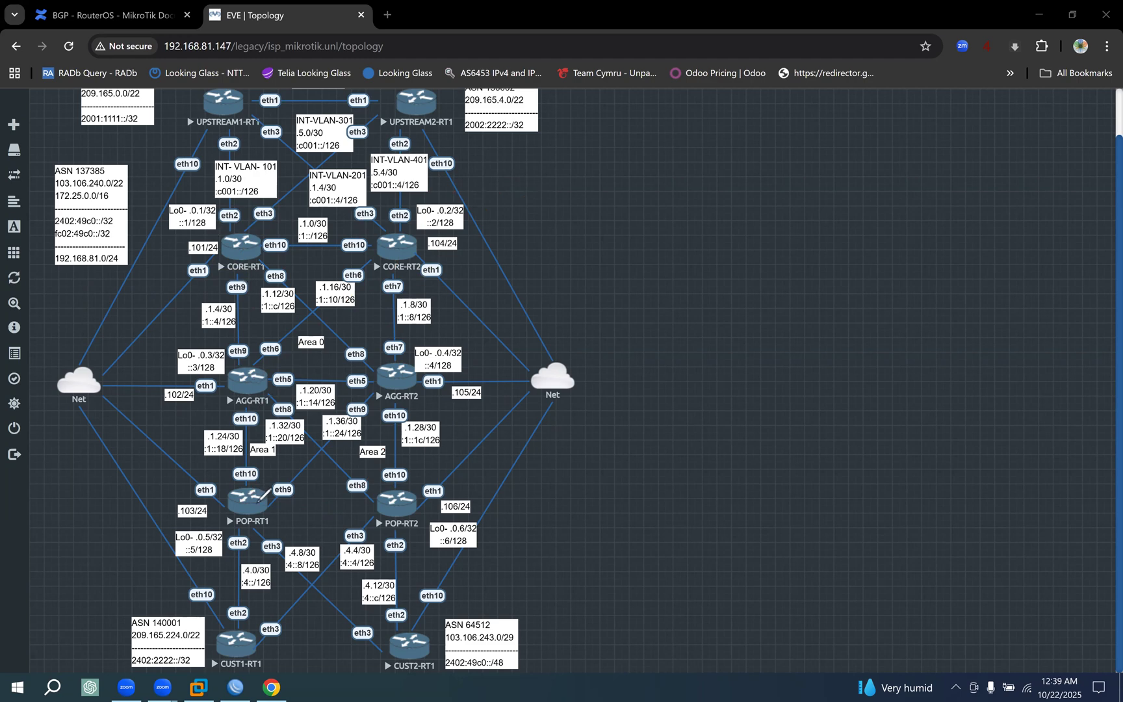
drag(250, 503, 236, 649)
mouse_move(249, 480)
mouse_down()
mouse_move(235, 527)
mouse_move(204, 459)
mouse_move(248, 232)
mouse_up()
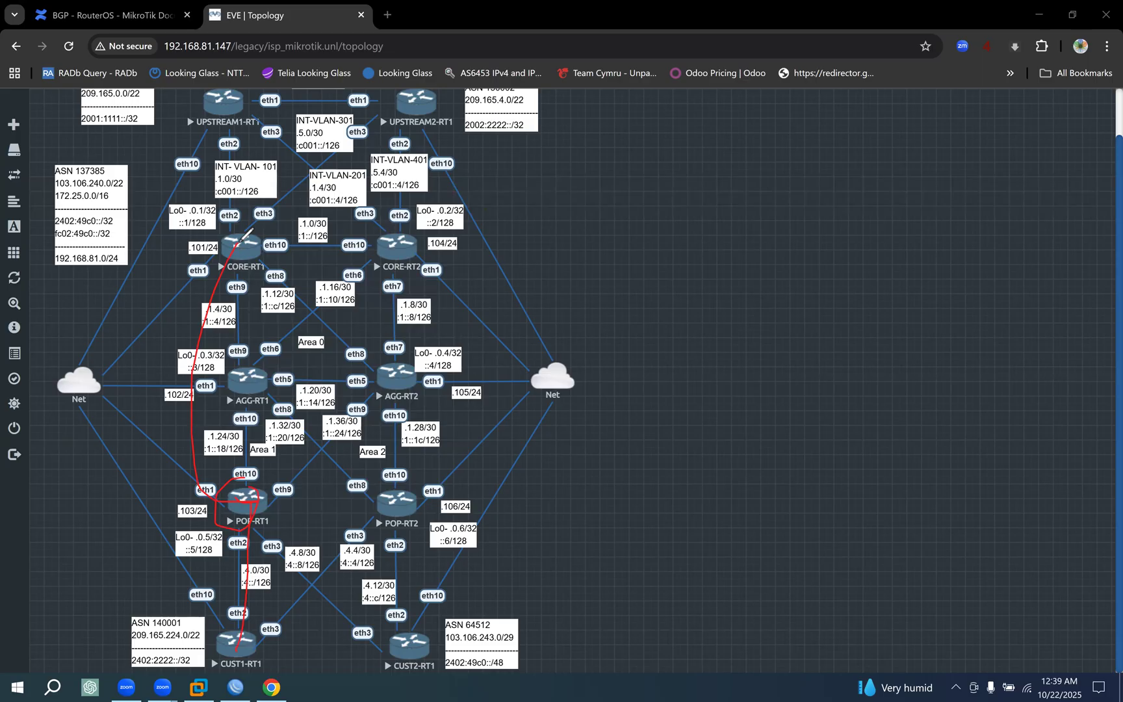
mouse_move(211, 228)
mouse_down()
mouse_move(207, 273)
mouse_move(282, 282)
mouse_move(214, 219)
mouse_up()
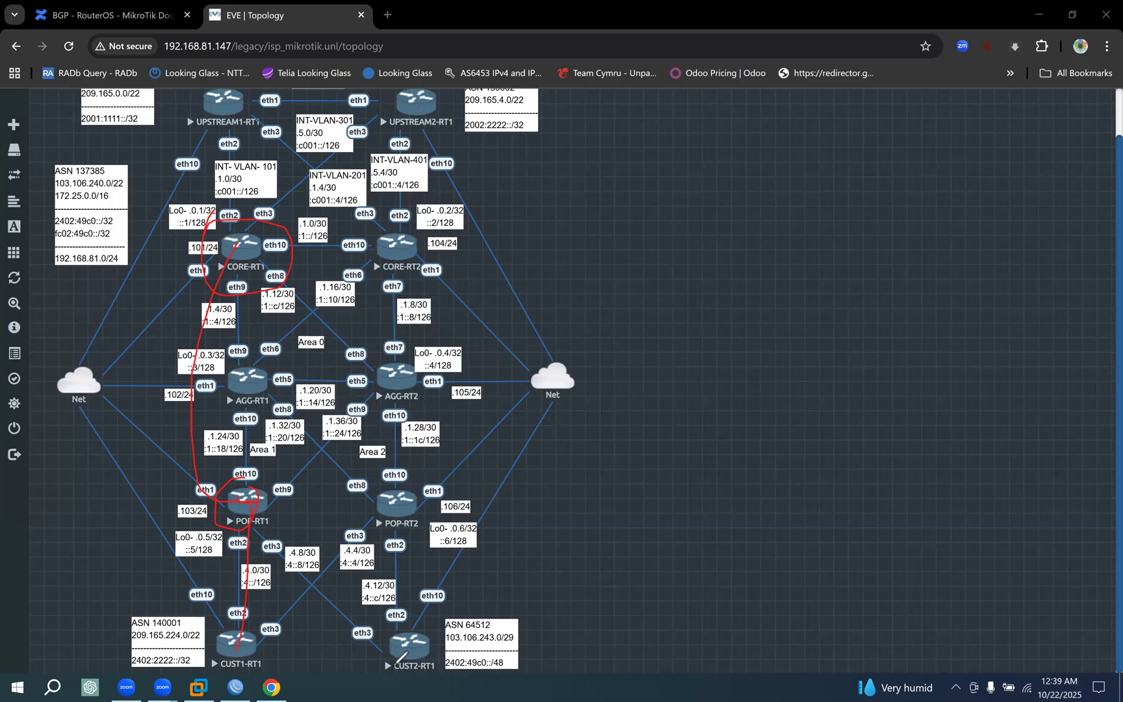
Draw red lines between CORE-RT1 and POP-RT2, outline POP-RT2, and clear all the red marks.
mouse_move(387, 503)
mouse_down()
mouse_move(405, 429)
mouse_move(307, 289)
mouse_move(276, 274)
mouse_up()
mouse_move(230, 250)
mouse_down()
mouse_move(334, 285)
mouse_move(397, 442)
mouse_move(387, 490)
mouse_move(396, 519)
mouse_up()
mouse_move(369, 478)
mouse_down()
mouse_move(432, 471)
mouse_move(359, 475)
mouse_up()
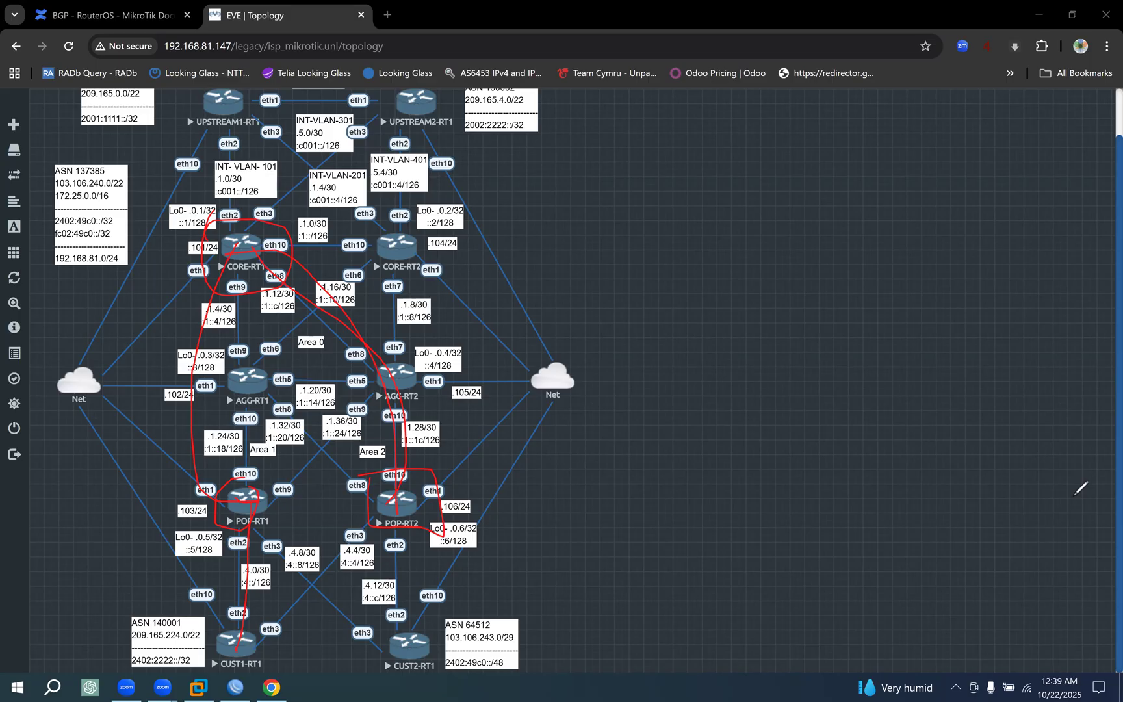
key(Escape)
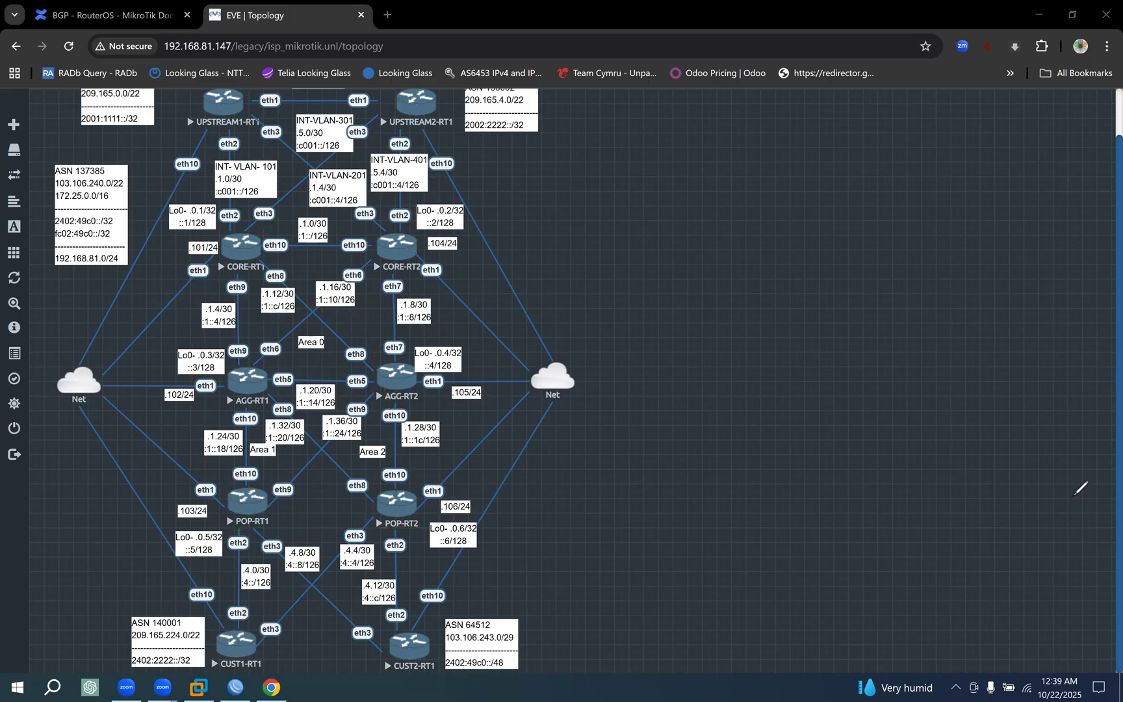
Switch to WinBox and connect to the managed CORE-RT1 router at 192.168.81.101.
click(235, 686)
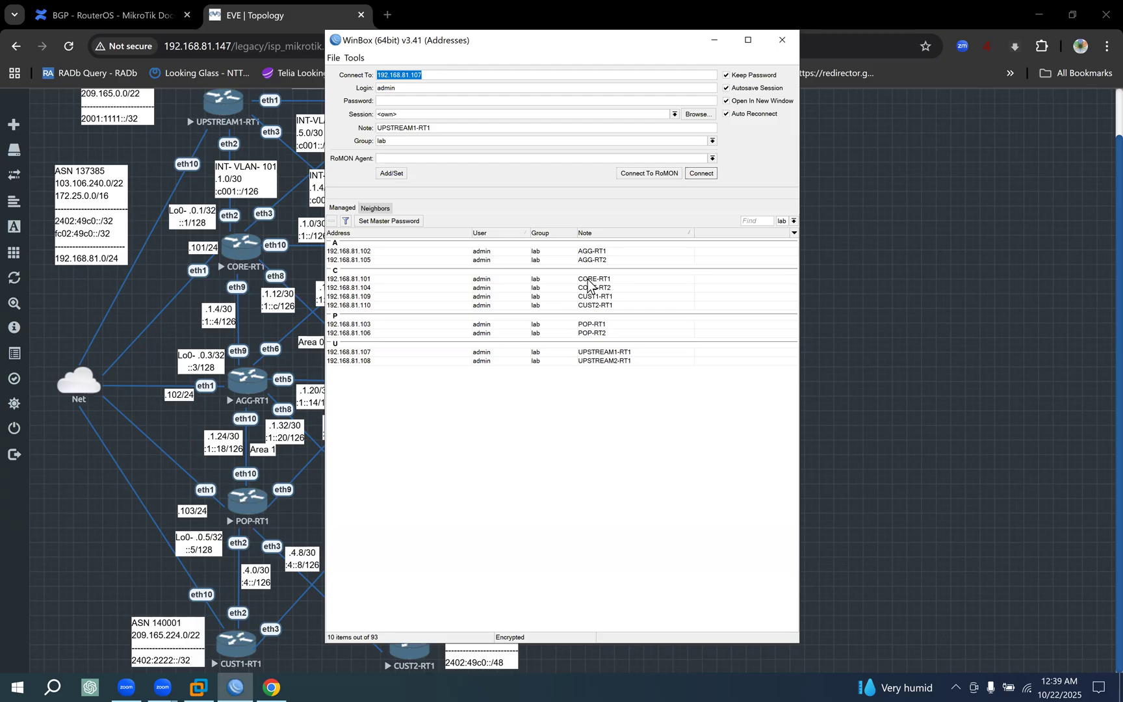
click(588, 279)
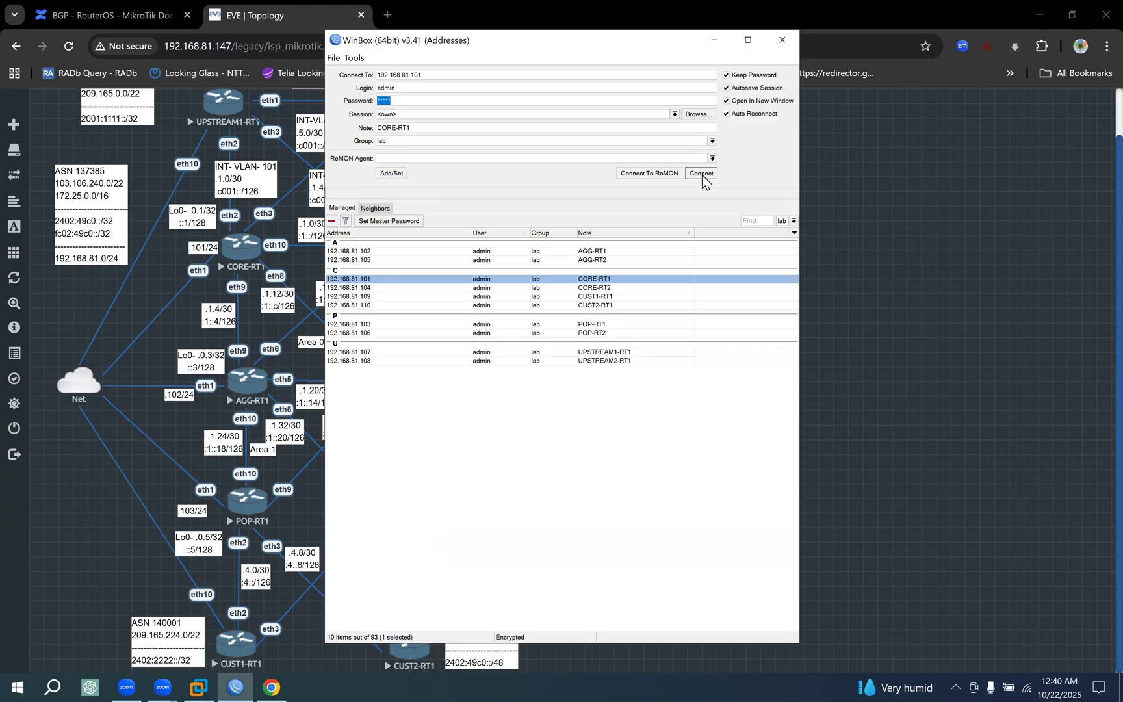
click(589, 288)
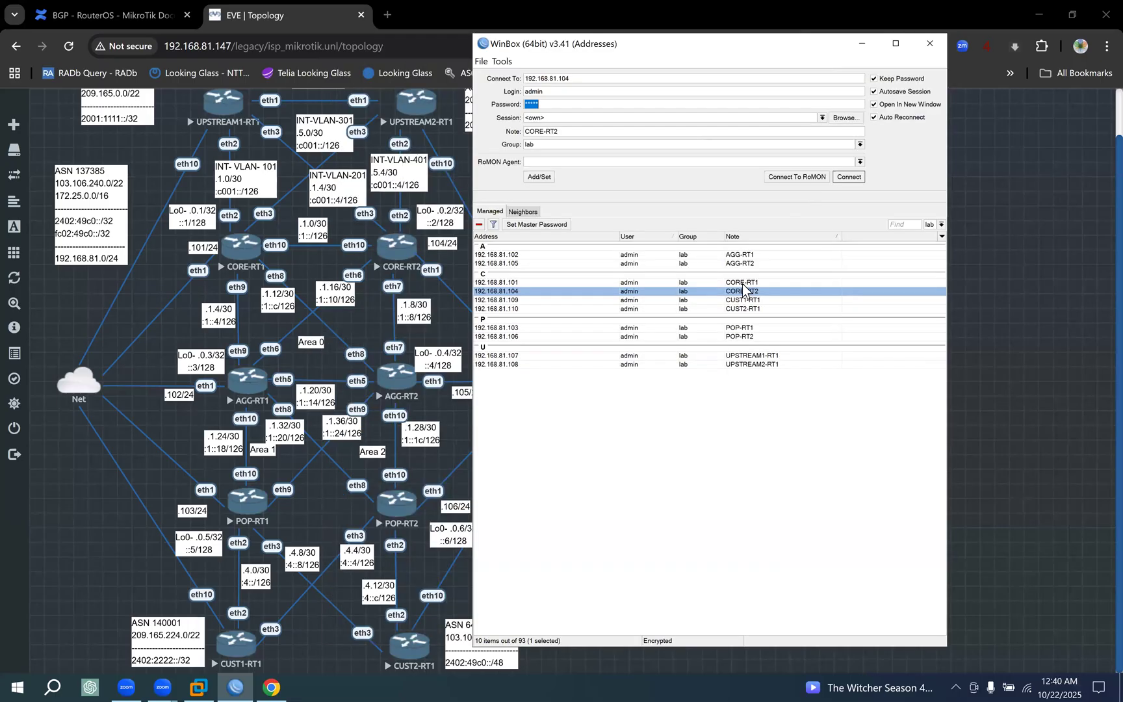
click(743, 283)
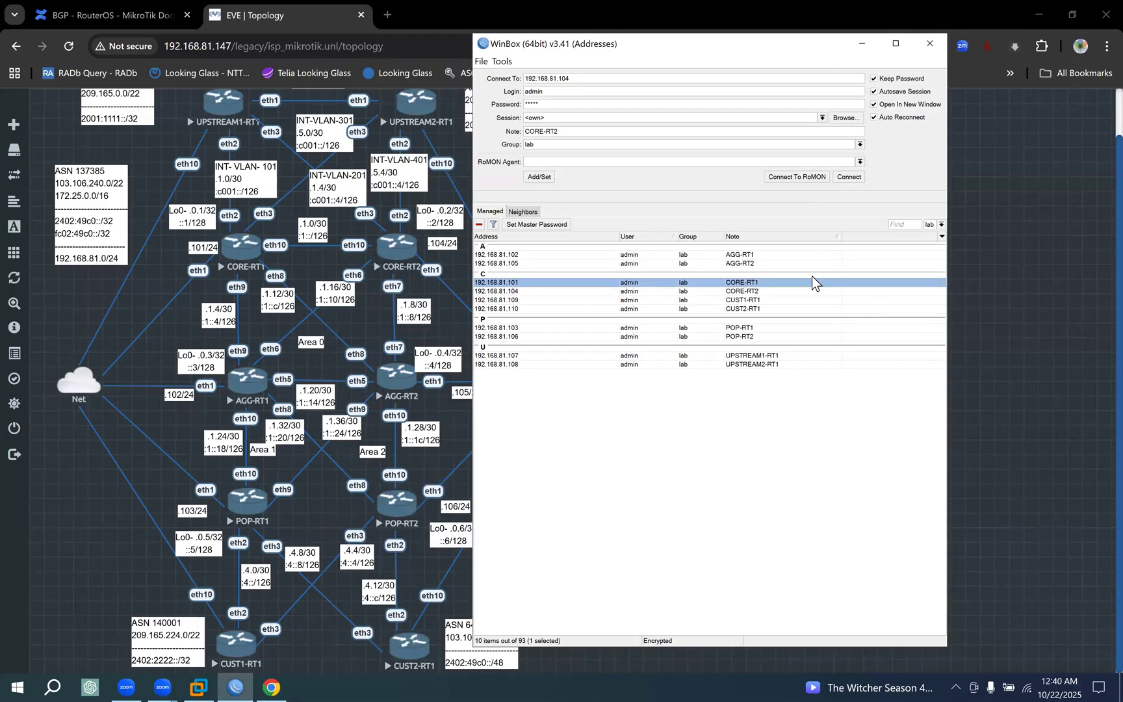
click(851, 179)
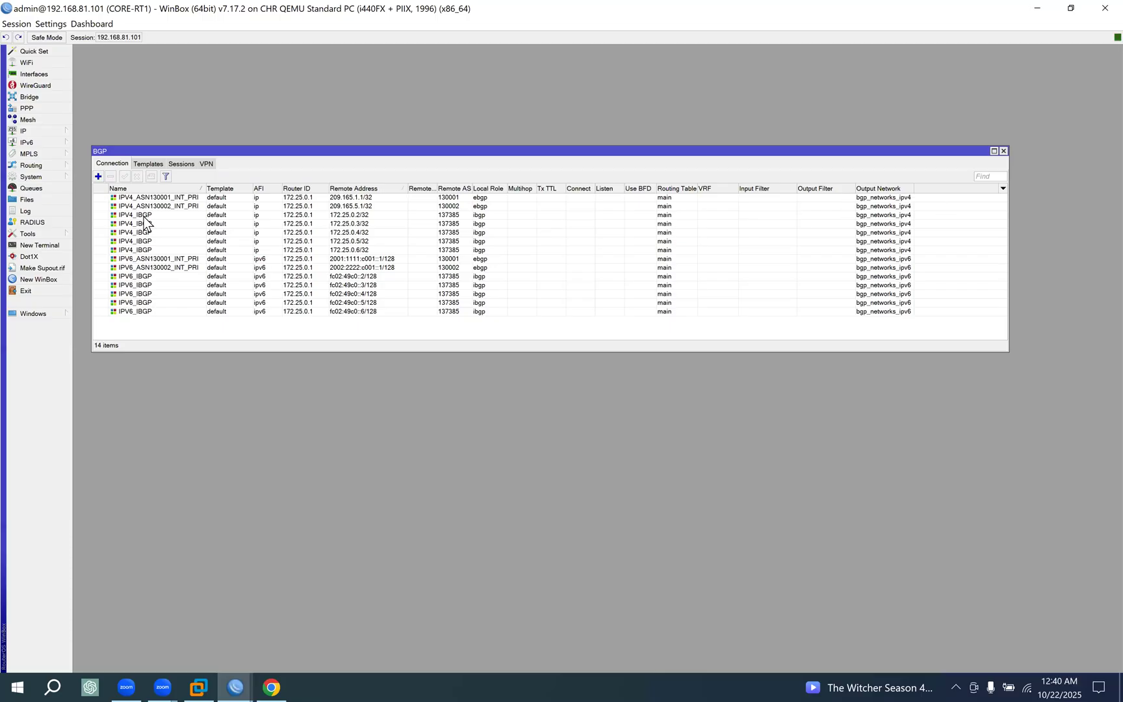
Examine the IPV4_IBGP connections with remote addresses 172.25.0.2/32 to 172.25.0.6/32 on CORE-RT1, comparing them with the browser's topology.
click(232, 218)
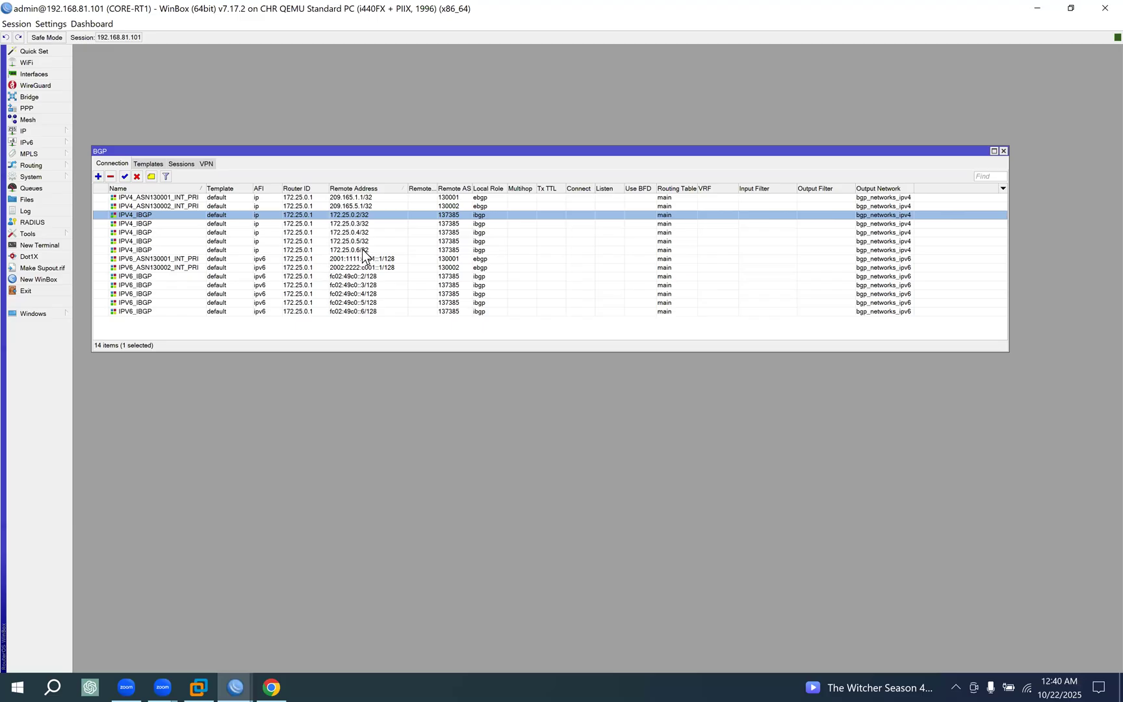
click(357, 224)
click(362, 217)
click(362, 224)
click(363, 232)
click(365, 241)
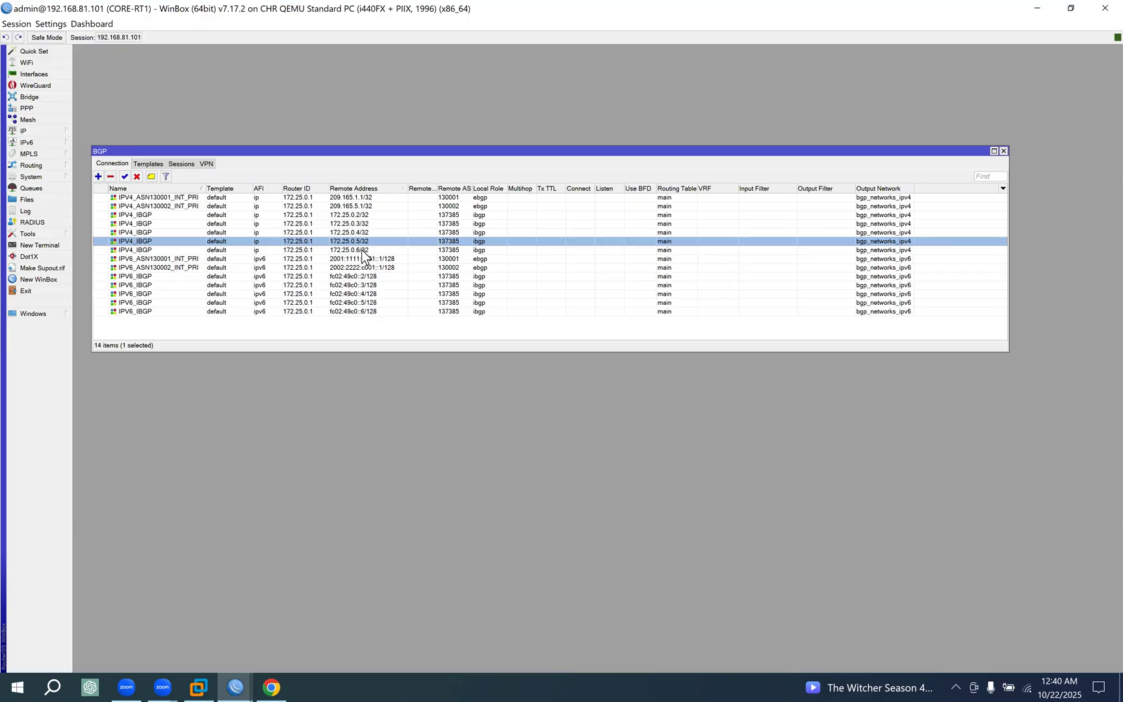
click(271, 687)
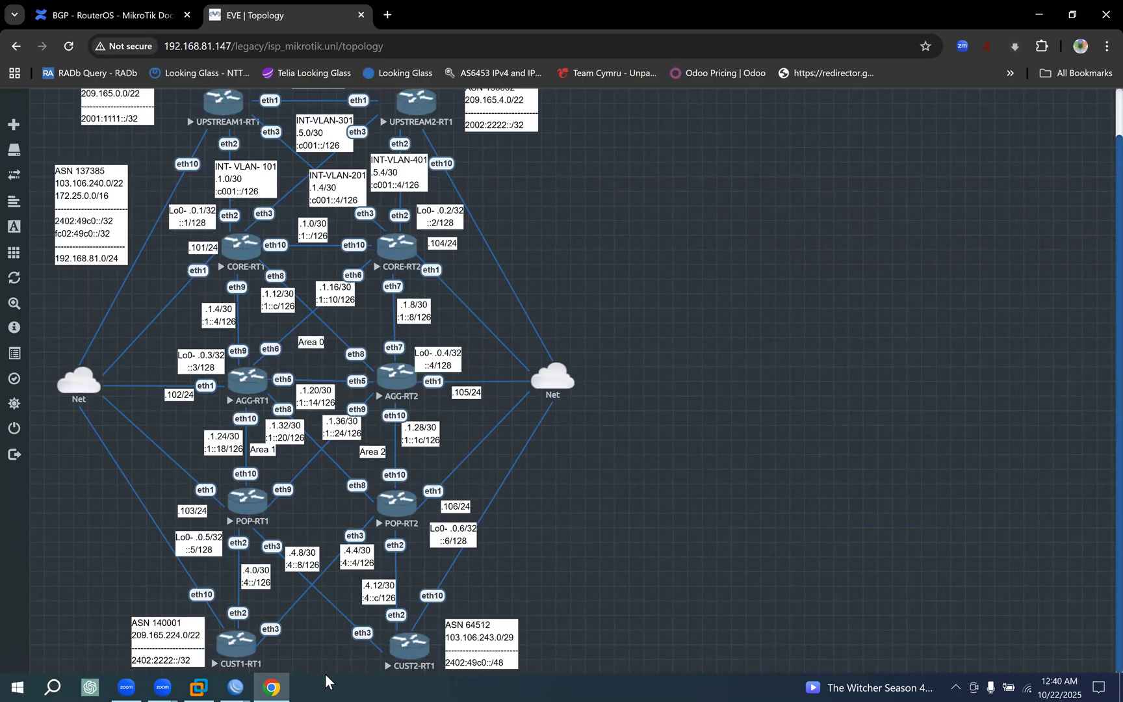
click(234, 686)
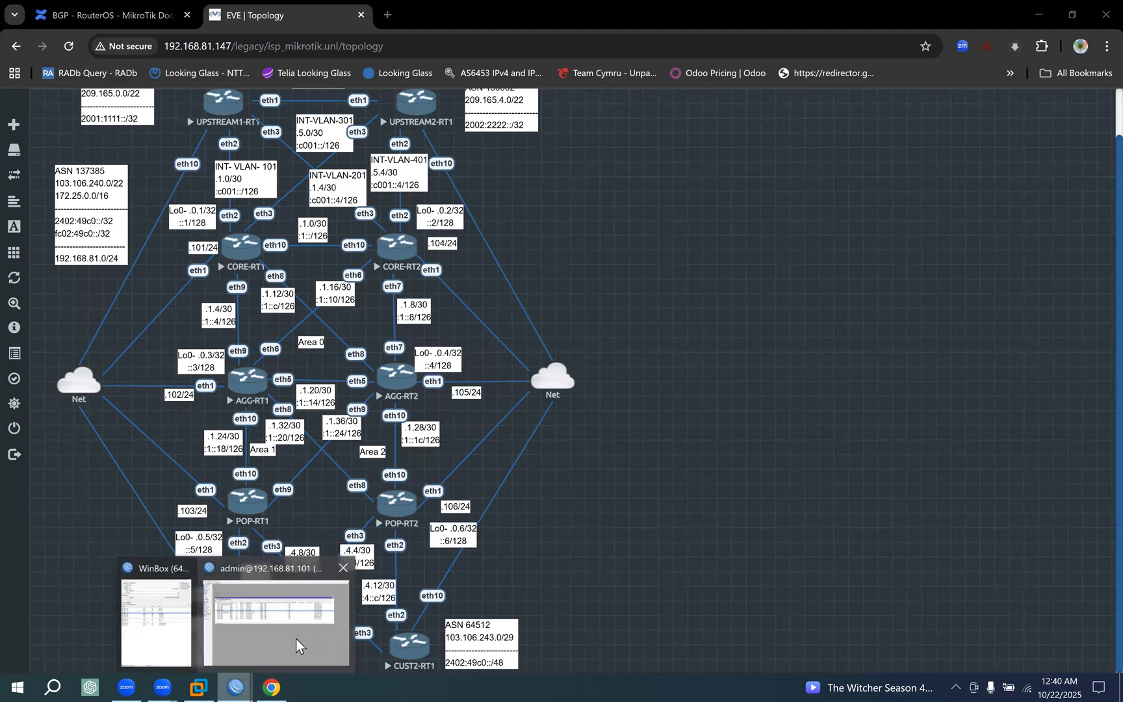
click(303, 640)
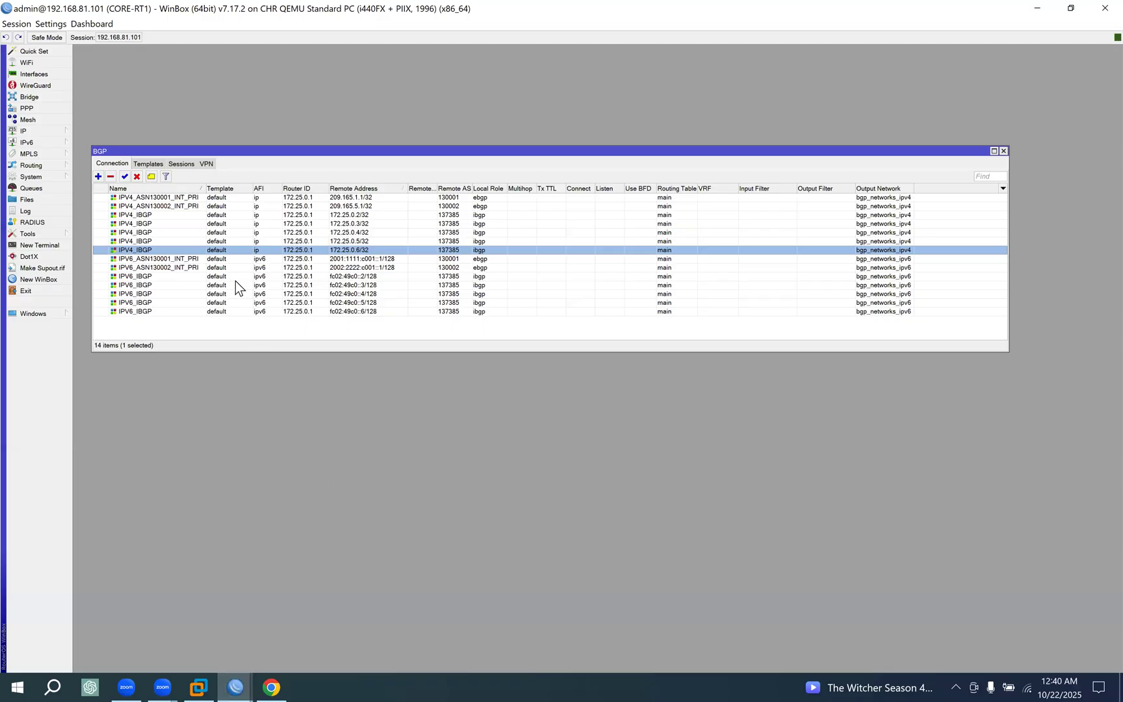
click(235, 216)
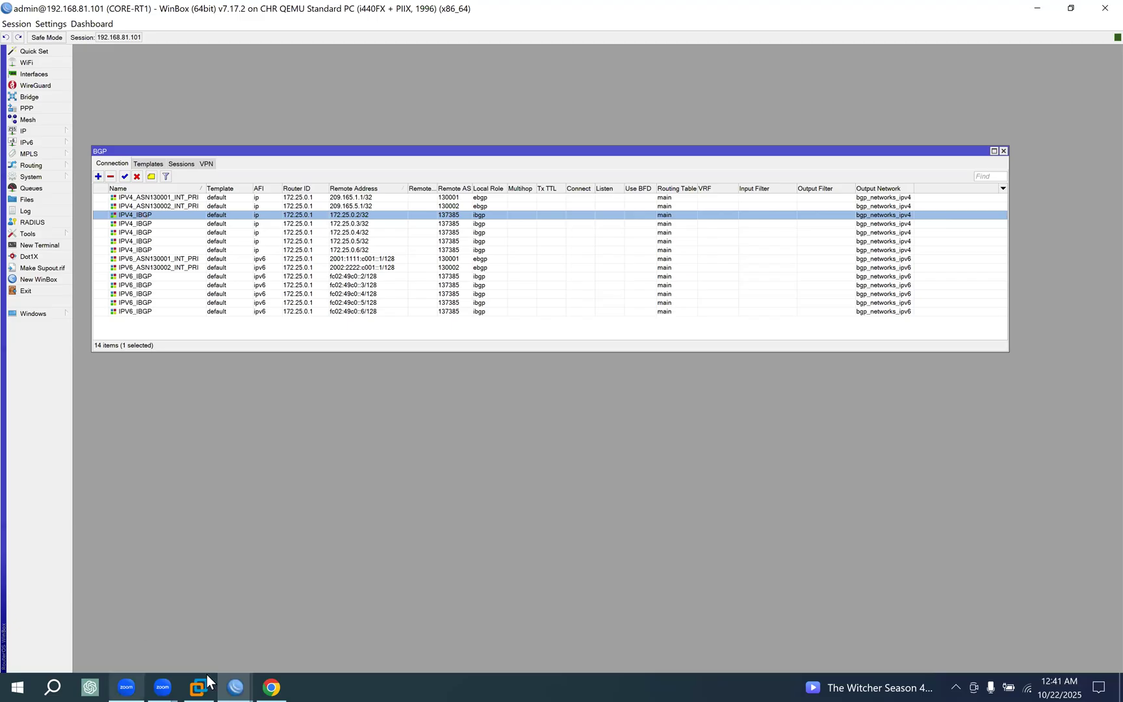
Return to the browser's topology and mark in red the CORE-RT1 and CORE-RT2 pair with its link, and the group of AGG and POP routers.
click(270, 686)
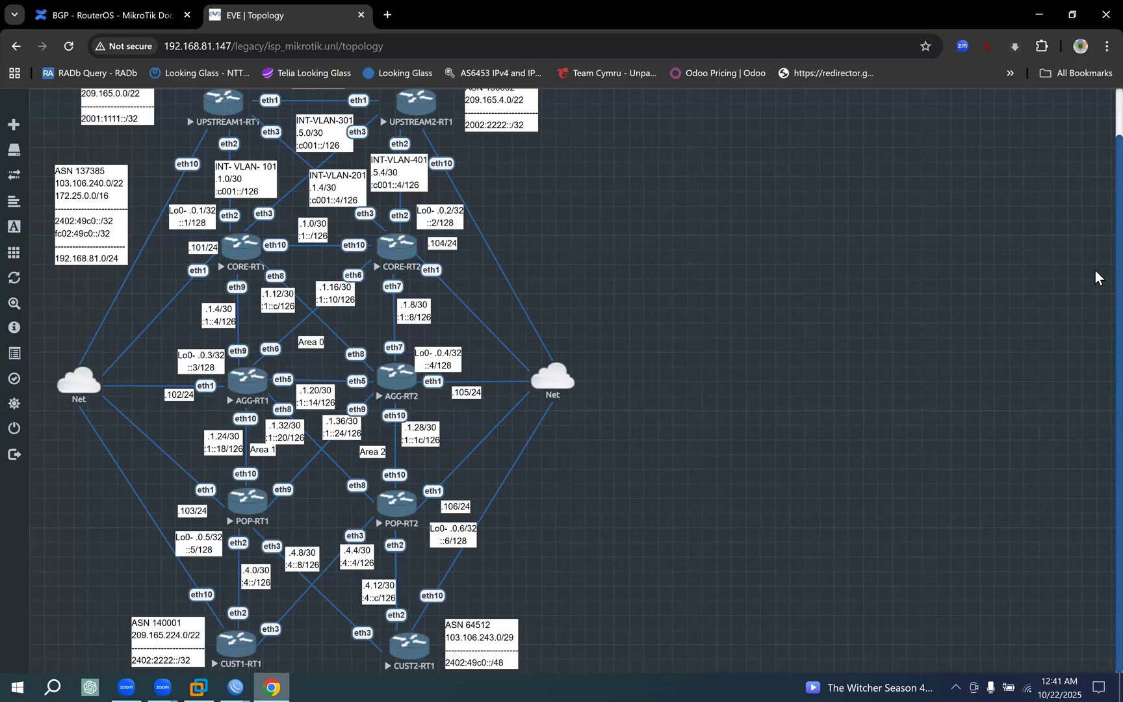
mouse_move(217, 273)
mouse_down()
mouse_move(231, 276)
mouse_move(202, 235)
mouse_up()
mouse_move(359, 208)
mouse_down()
mouse_move(385, 268)
mouse_move(426, 224)
mouse_move(356, 220)
mouse_up()
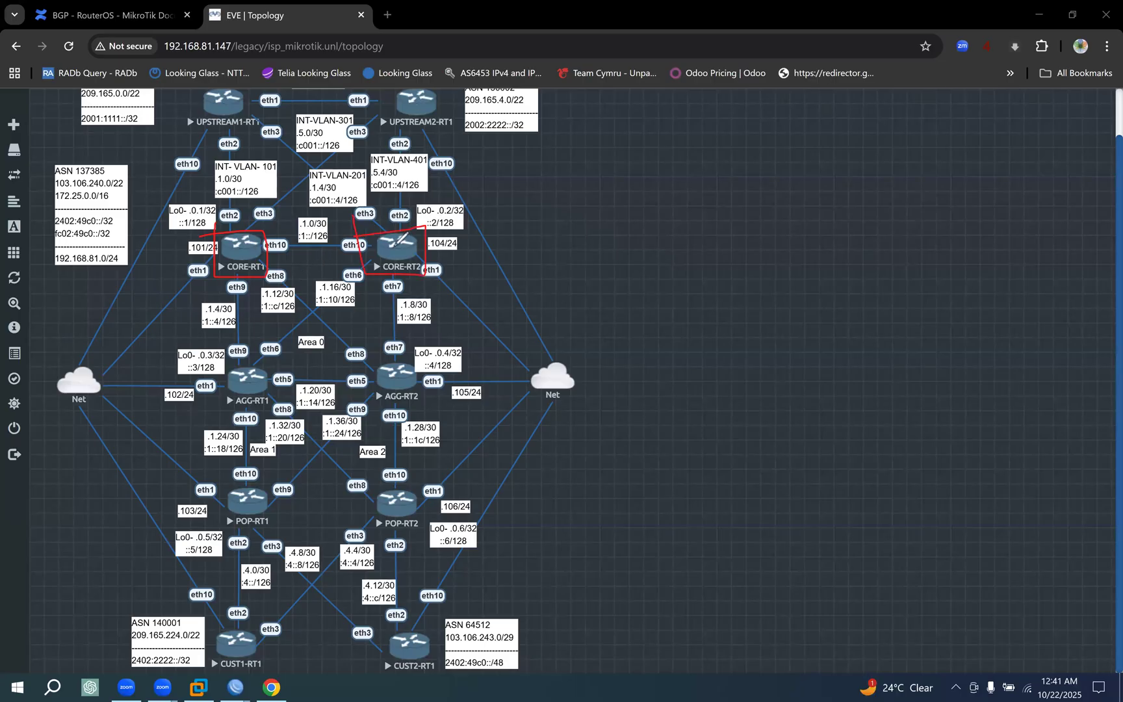
mouse_move(270, 249)
mouse_down()
mouse_move(380, 246)
mouse_move(356, 255)
mouse_up()
drag(282, 234, 267, 267)
right_click(993, 484)
click(993, 485)
mouse_move(217, 363)
mouse_down()
mouse_move(206, 507)
mouse_move(437, 527)
mouse_move(440, 441)
mouse_up()
drag(248, 361, 243, 382)
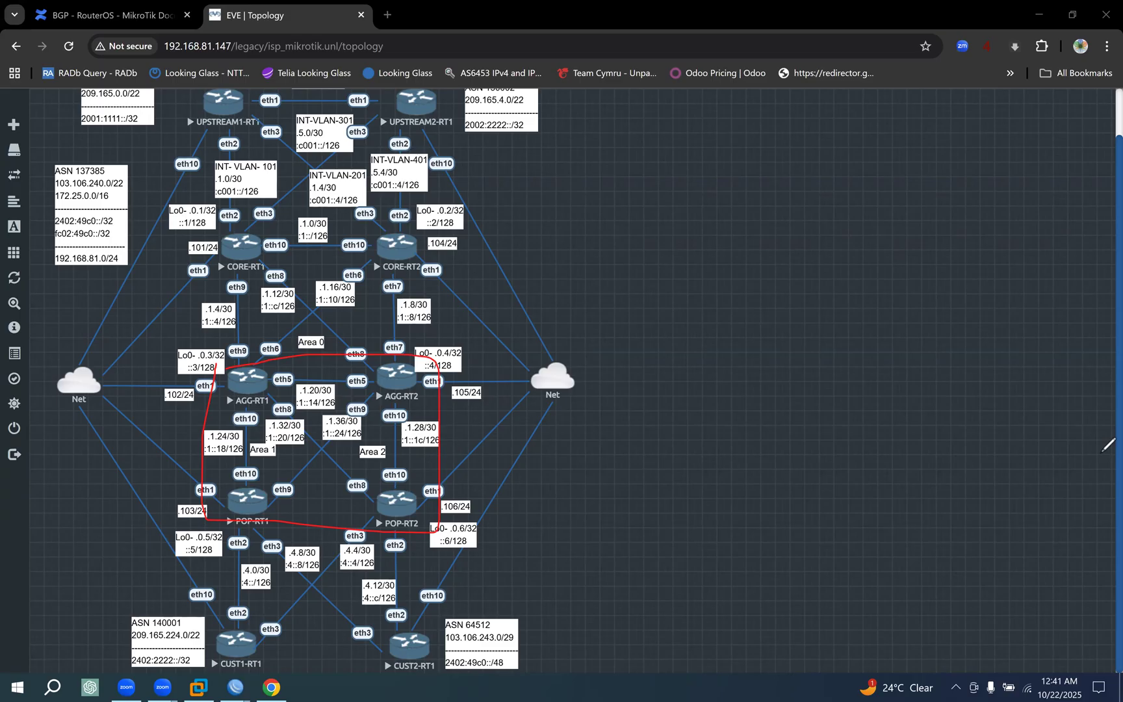
Return to the CORE-RT1 WinBox session and check the local roles of its IBGP and external BGP connections.
click(232, 677)
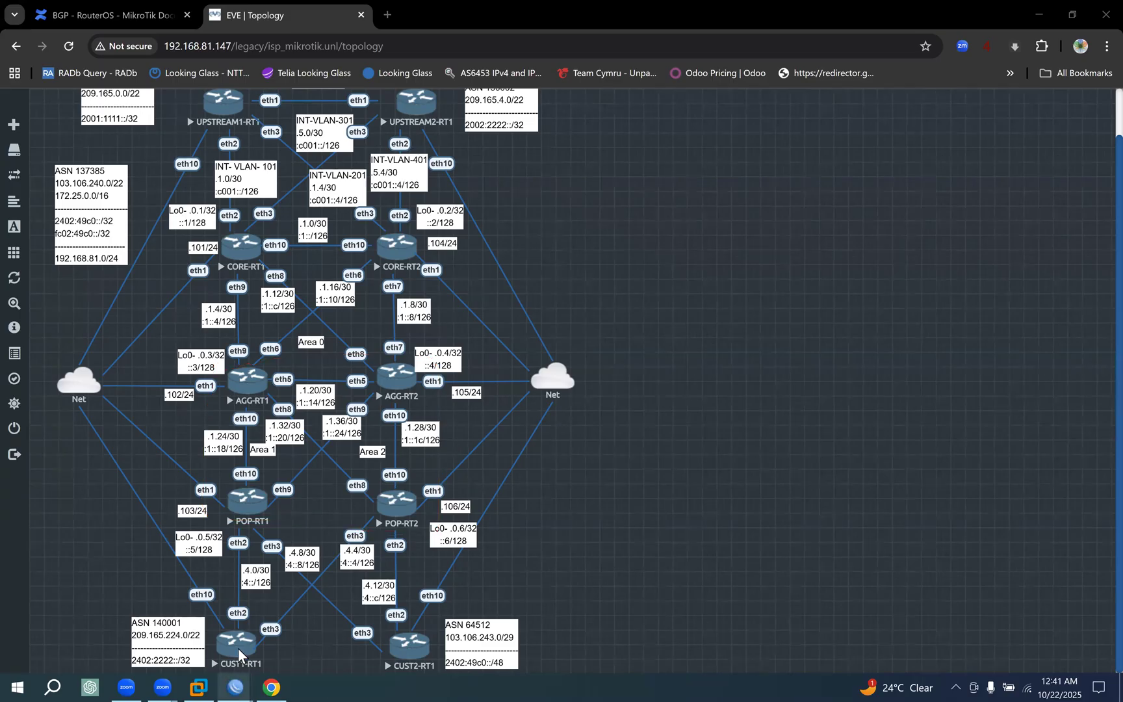
click(260, 604)
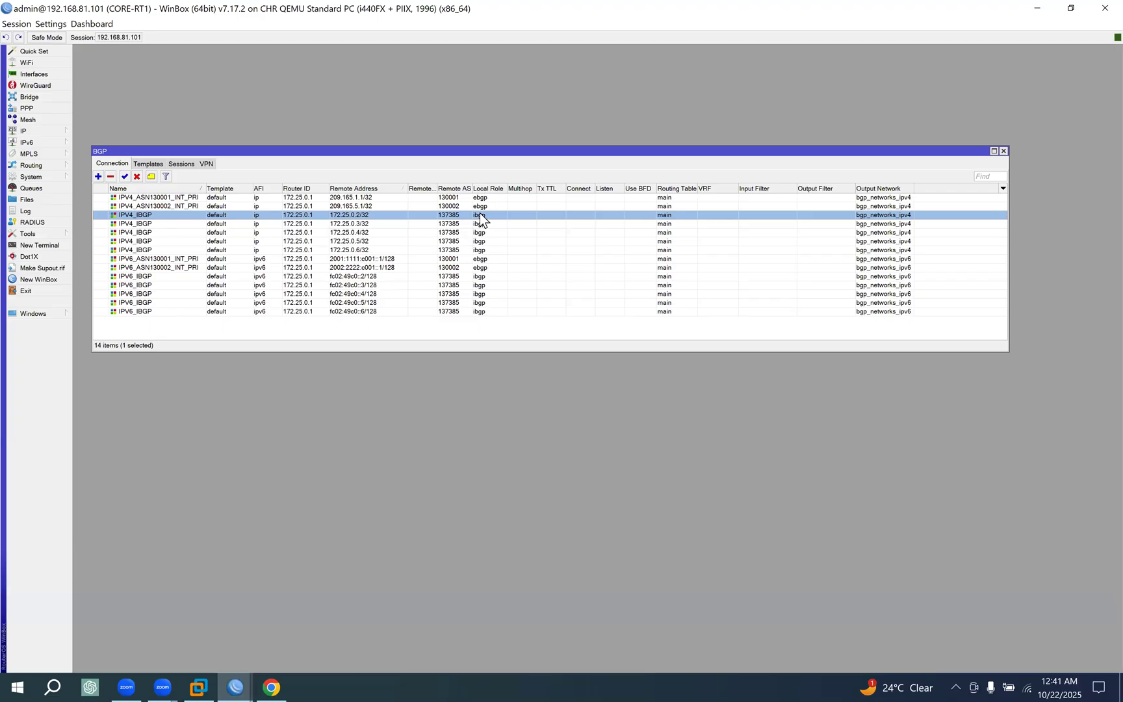
click(481, 226)
click(480, 234)
click(482, 242)
click(480, 259)
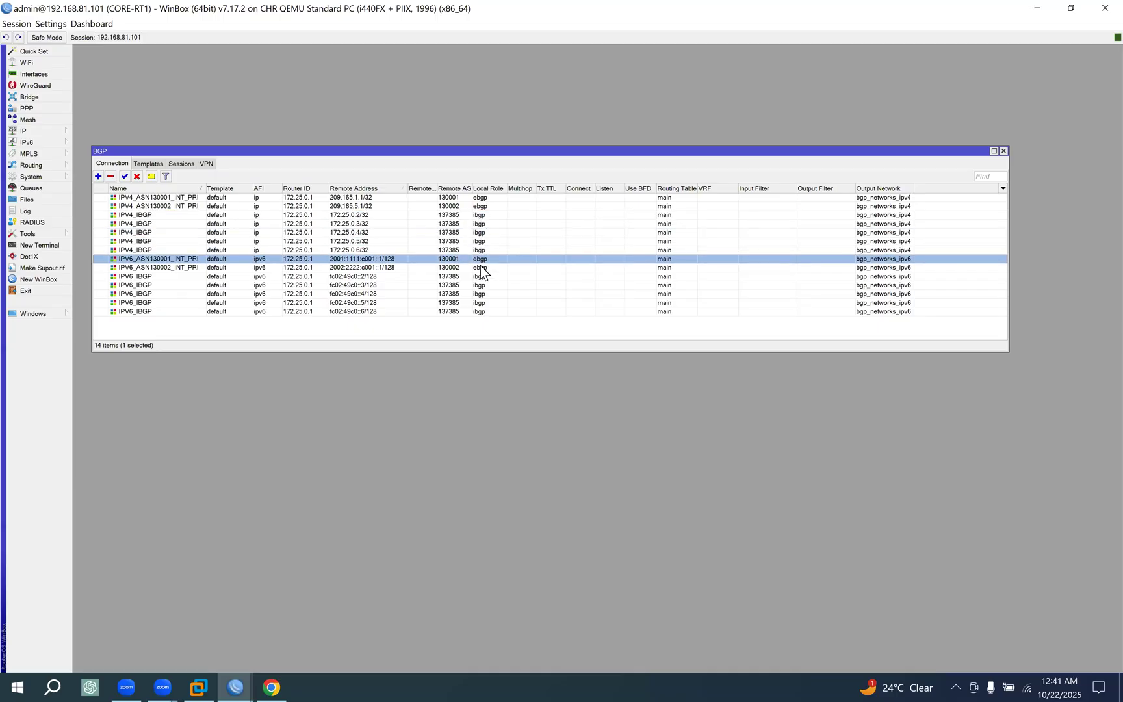
click(480, 268)
click(479, 258)
Set the local role of the IPV4_IBGP connection to 172.25.0.3/32 to ibgp rr and save it.
click(333, 223)
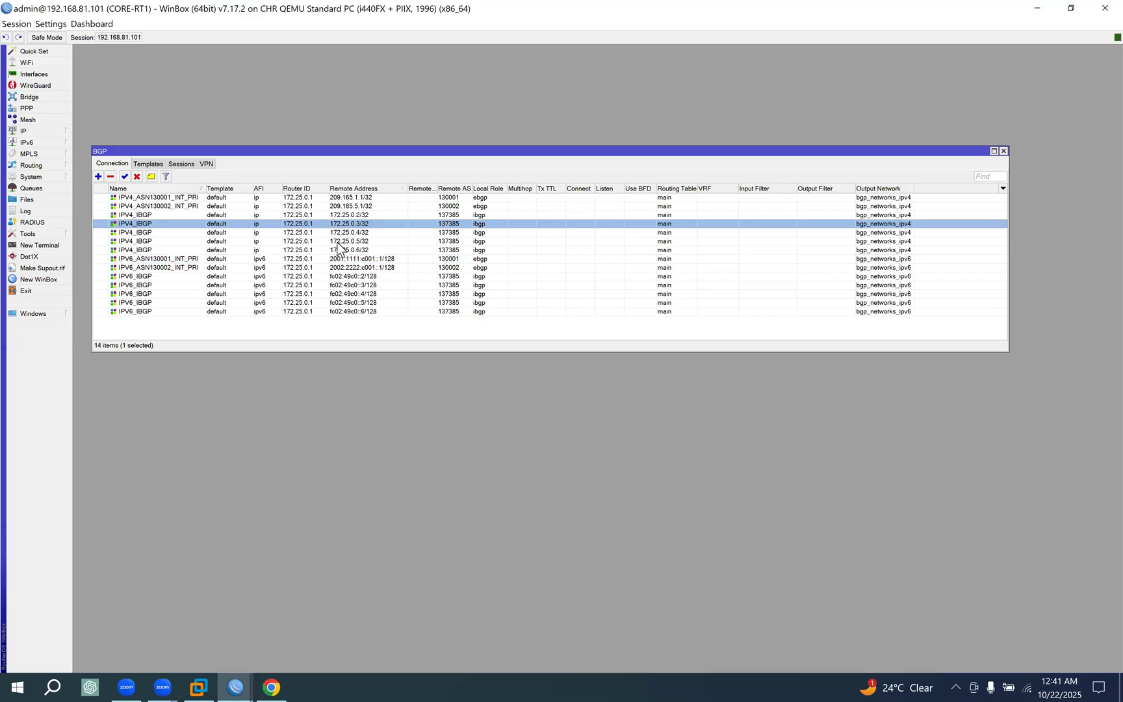
double_click(333, 221)
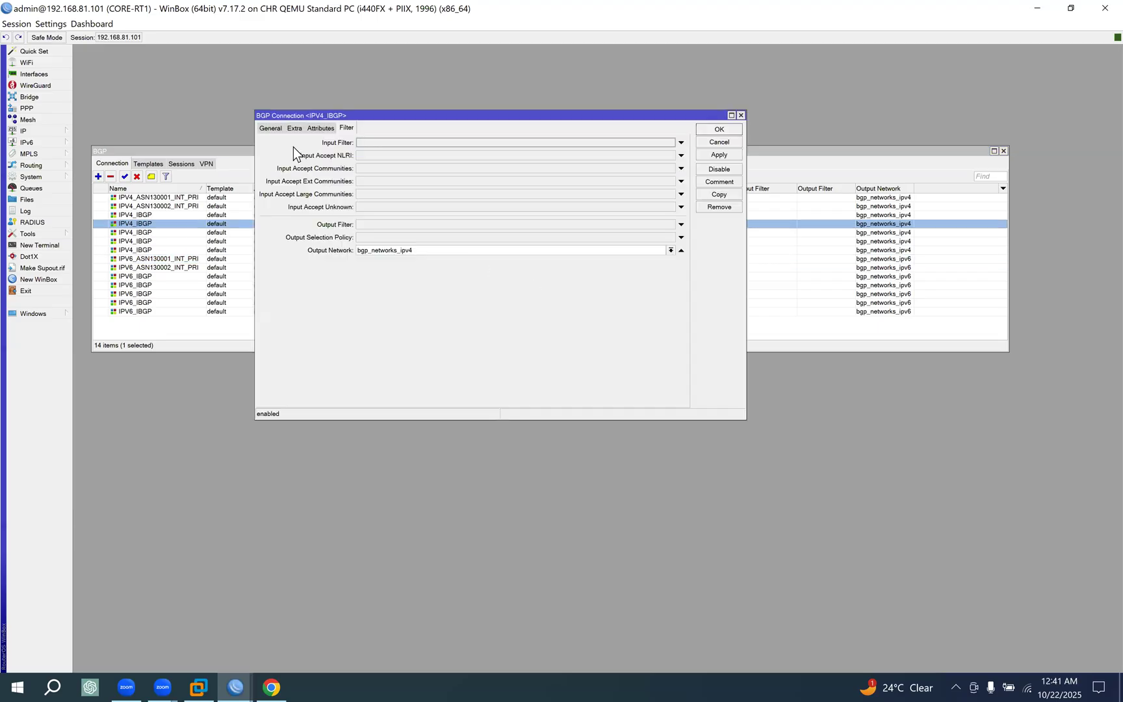
click(267, 129)
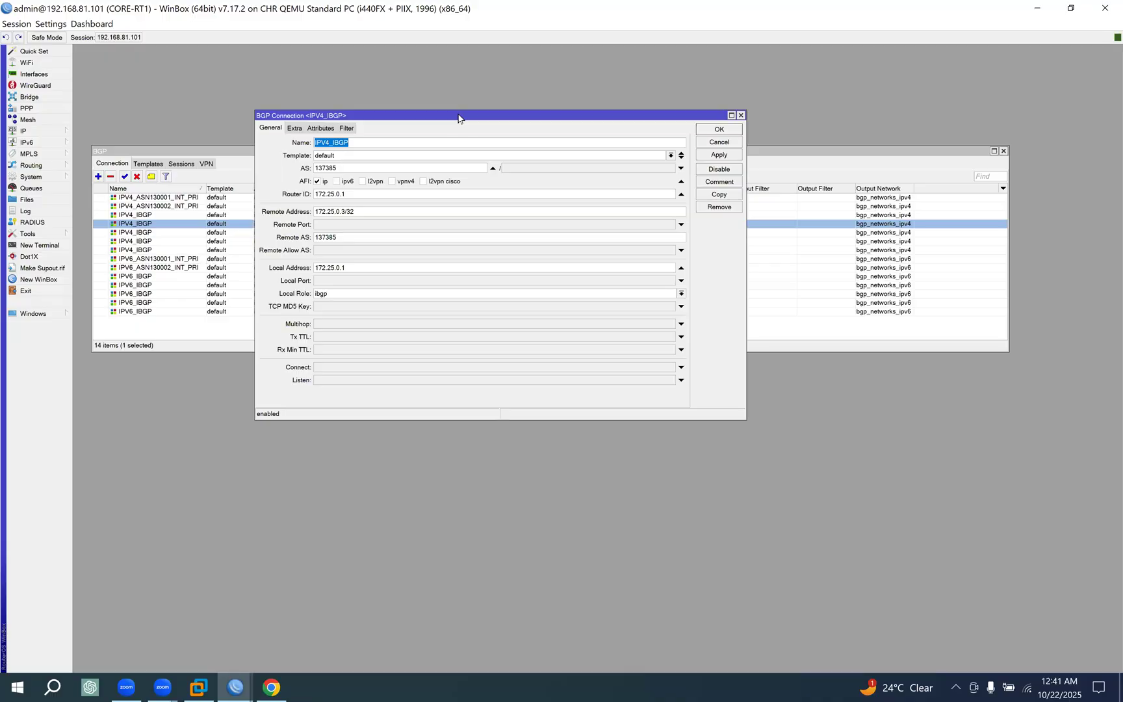
drag(460, 125, 472, 167)
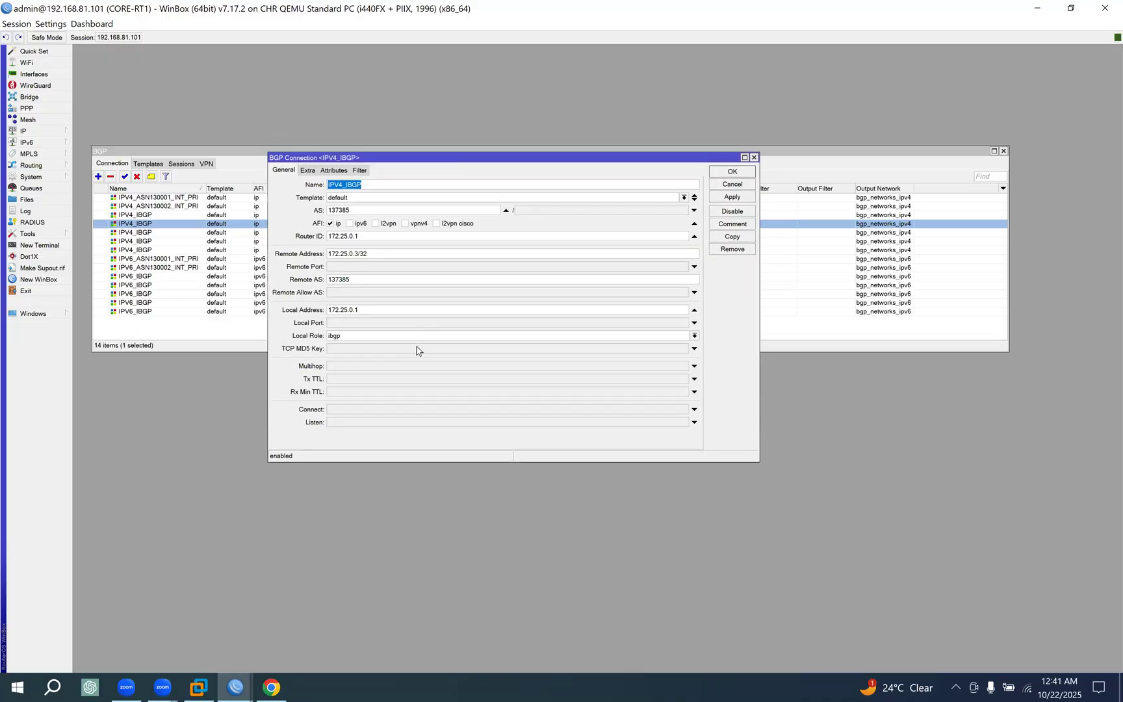
click(693, 337)
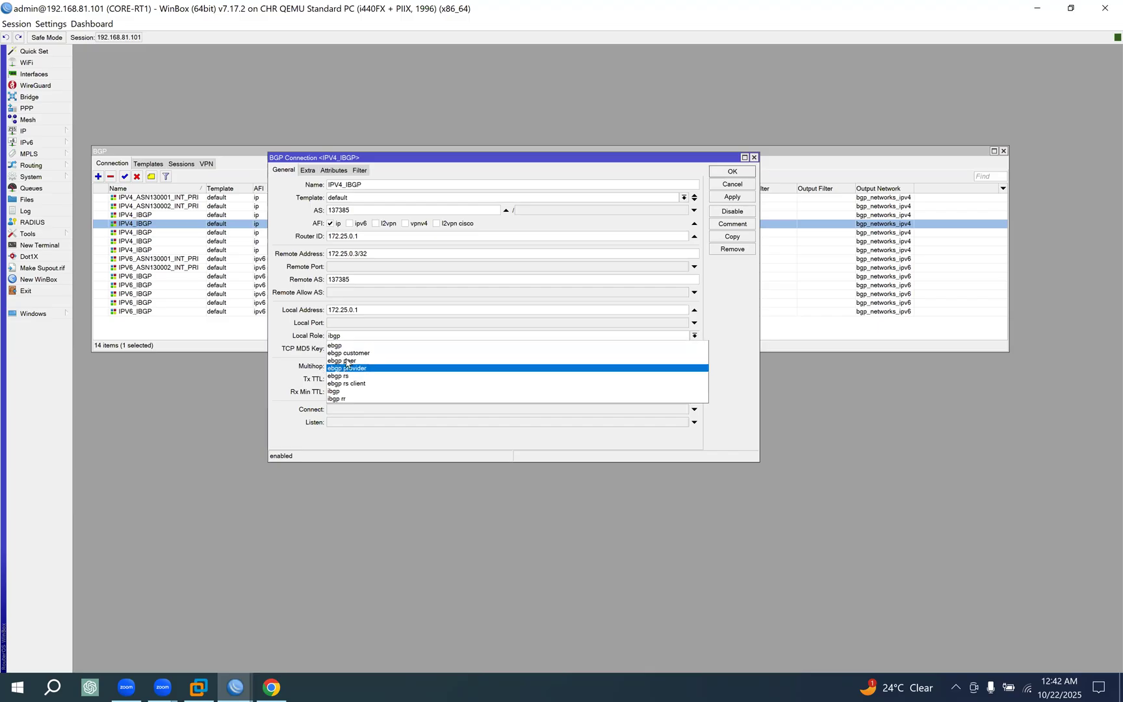
click(347, 399)
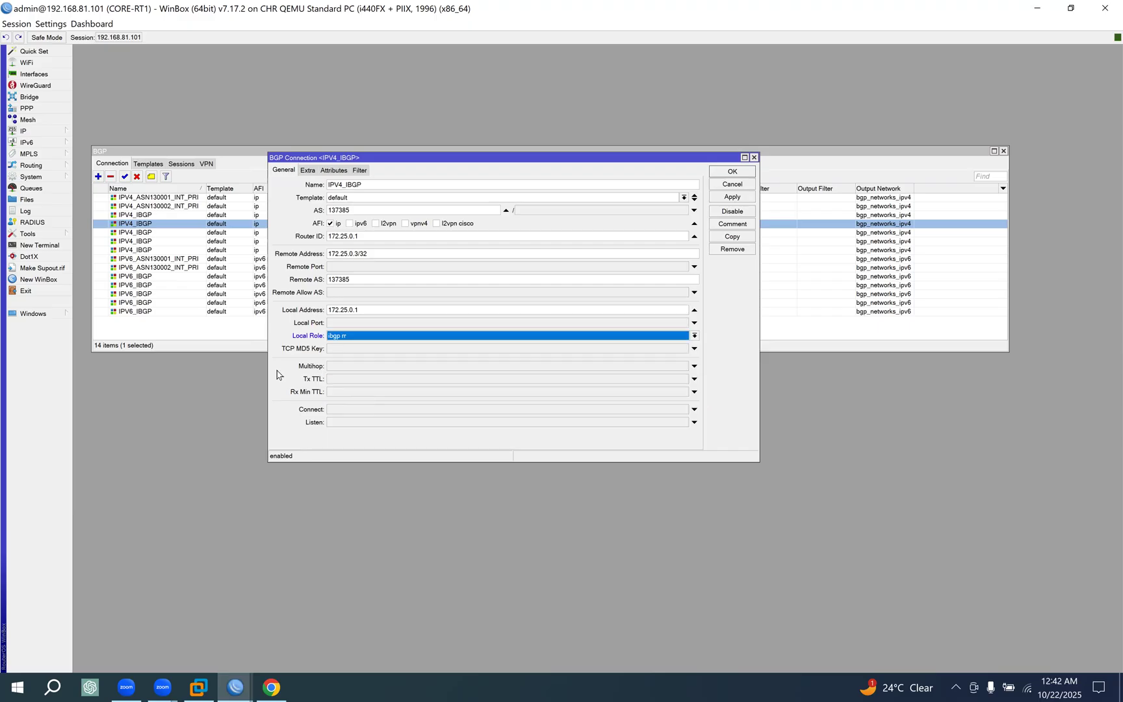
click(730, 197)
click(719, 173)
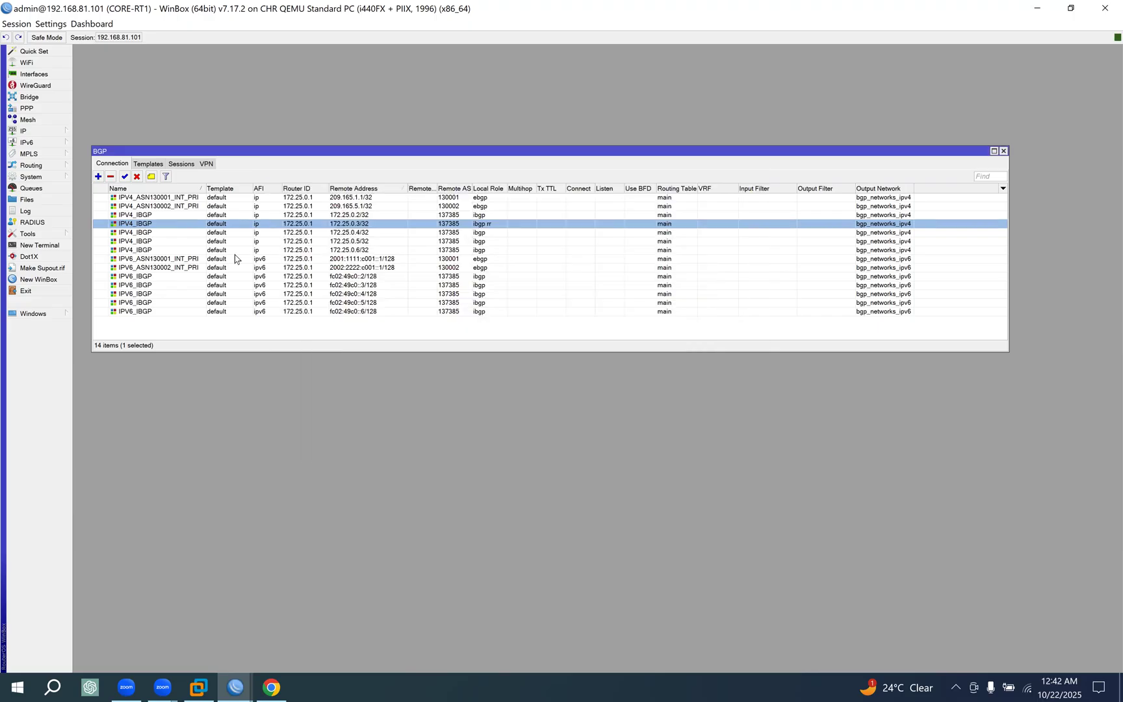
Set the local role of the IPV4_IBGP connection to 172.25.0.4/32 to ibgp rr and save it.
double_click(214, 234)
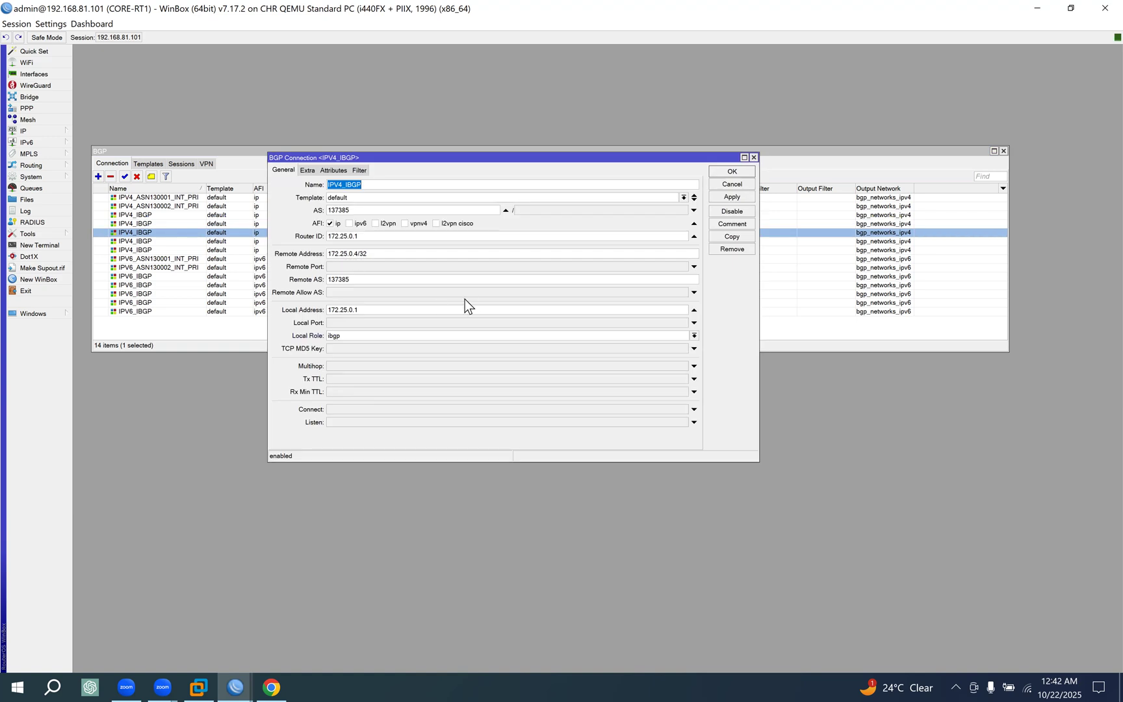
click(356, 336)
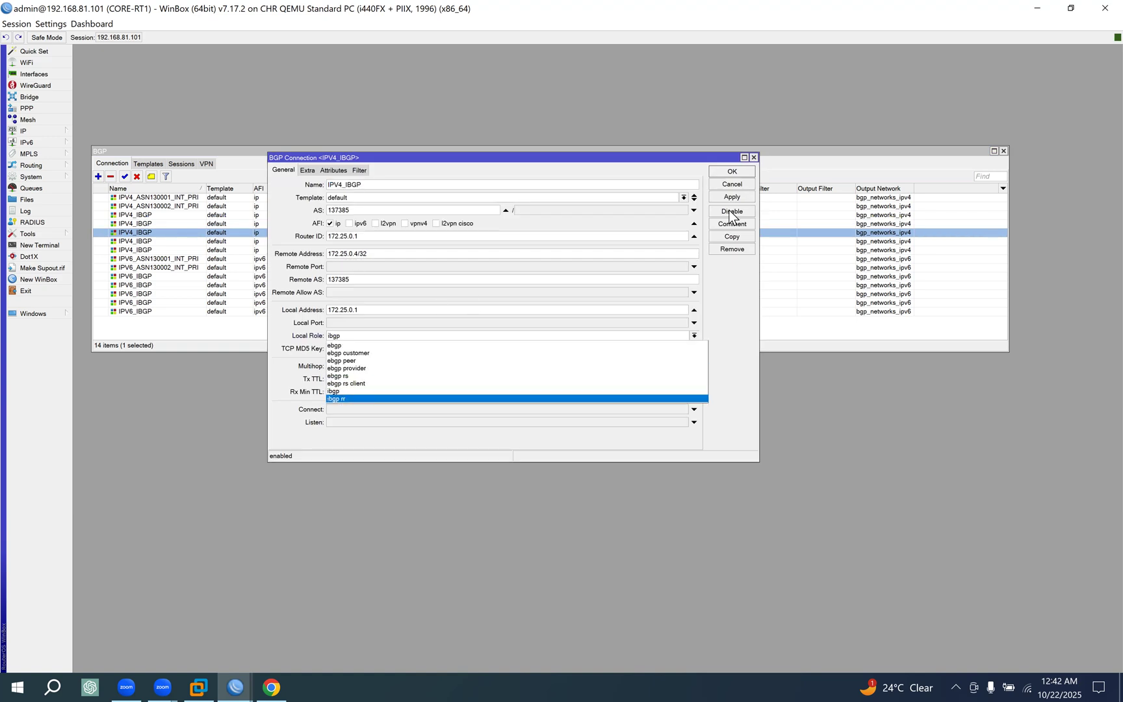
key(Return)
key(Return)
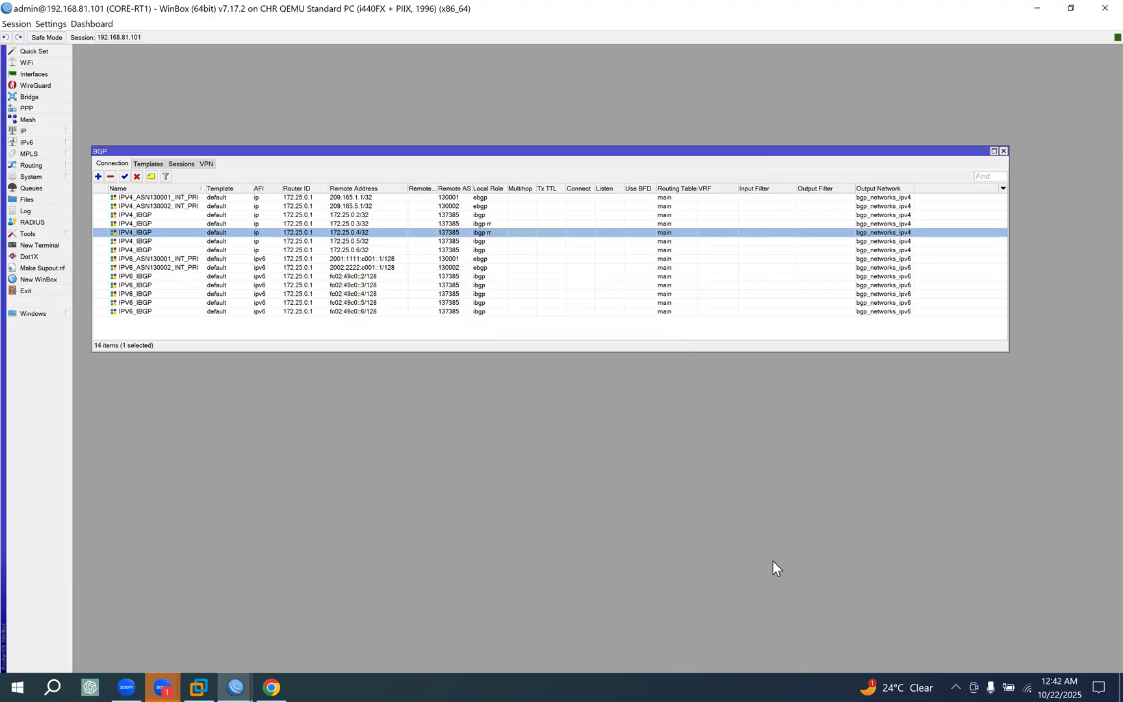
key(alt+Tab)
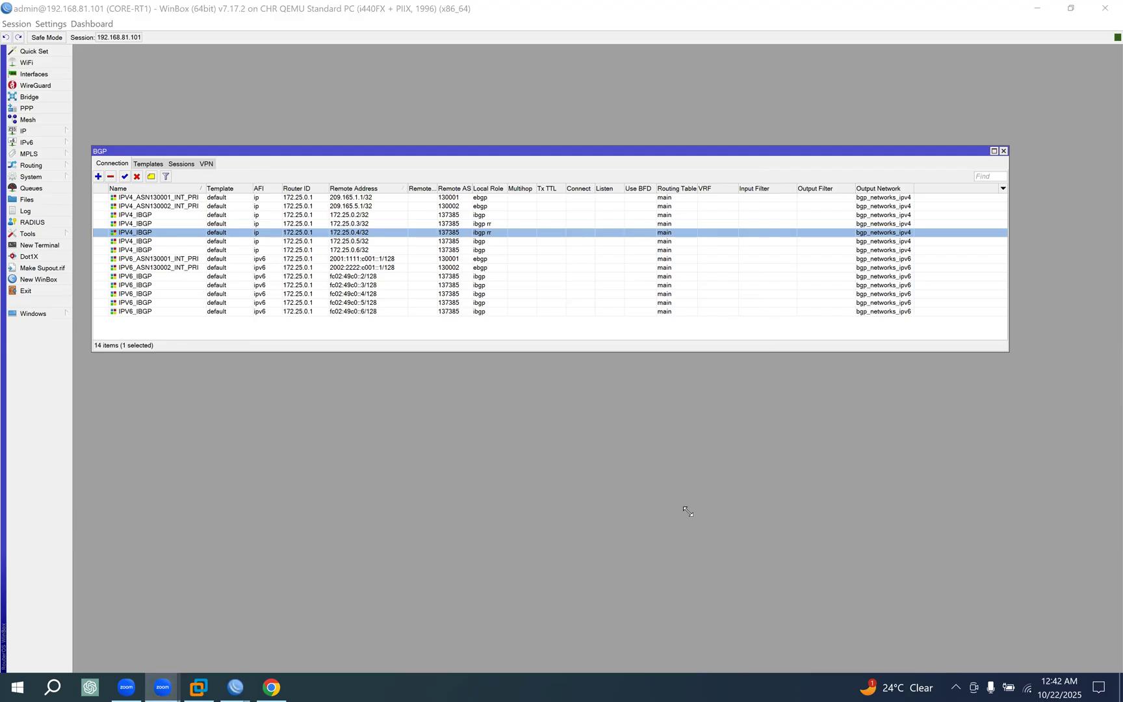
click(445, 241)
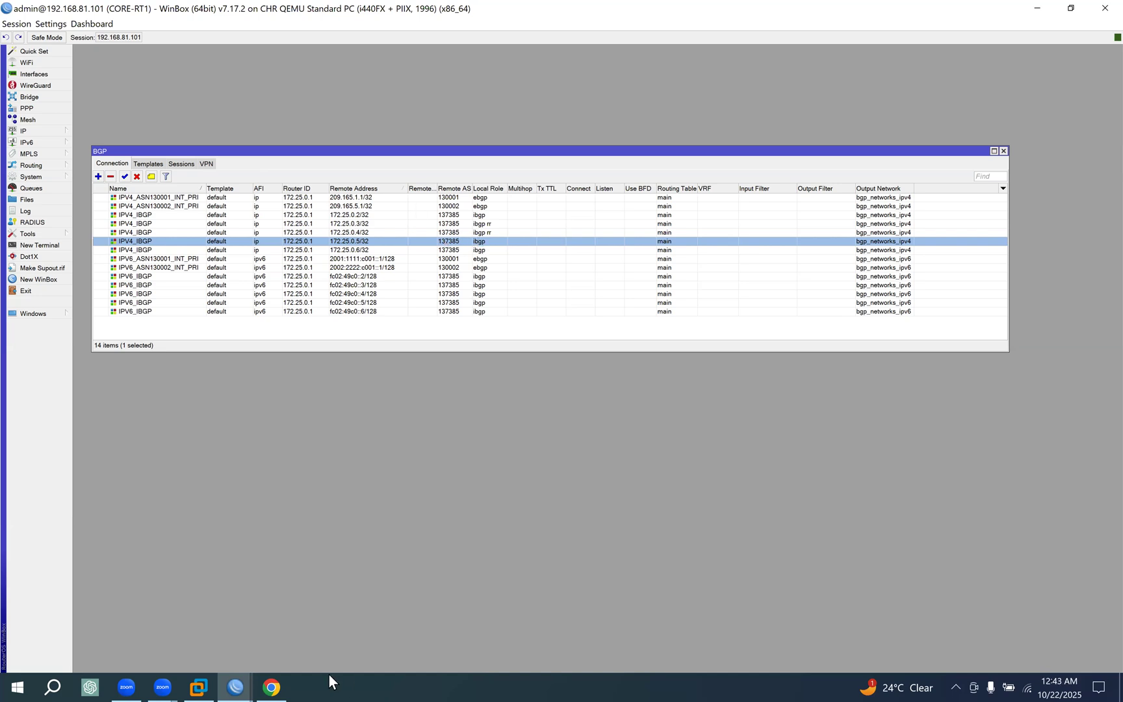
Switch to the MikroTik BGP documentation in the browser and read the Connection Menu section on local.role and local address selection.
click(272, 686)
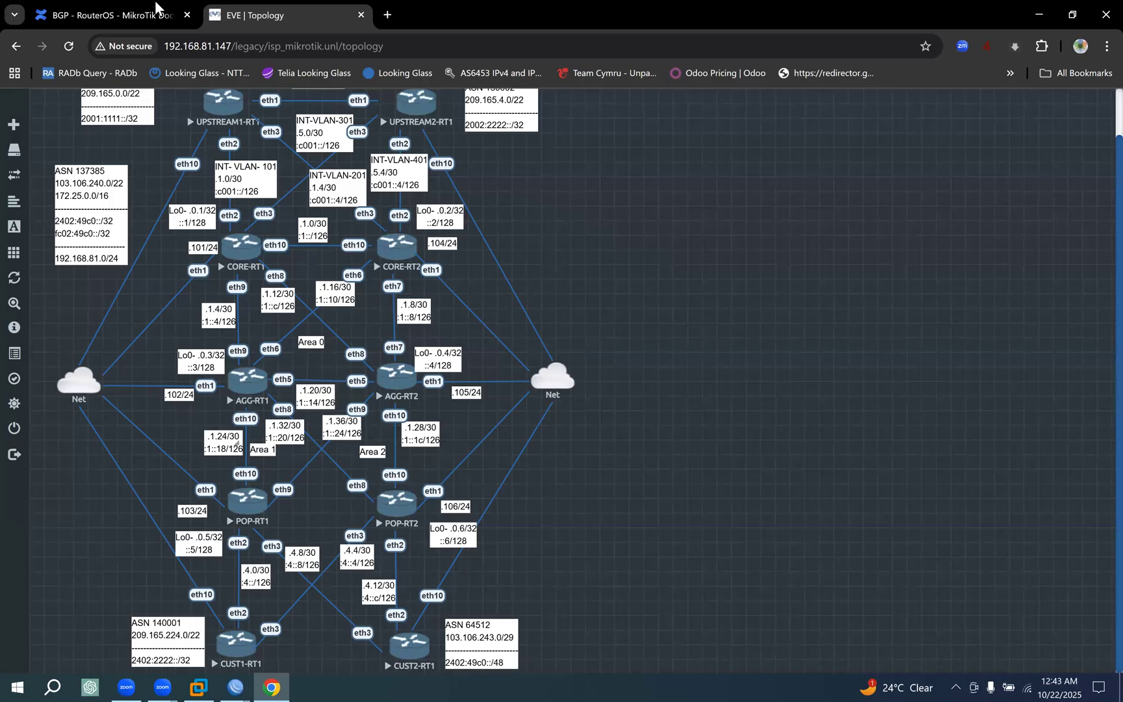
key(ctrl+shift+Tab)
scroll(348, 411, down, 1)
scroll(348, 411, down, 4)
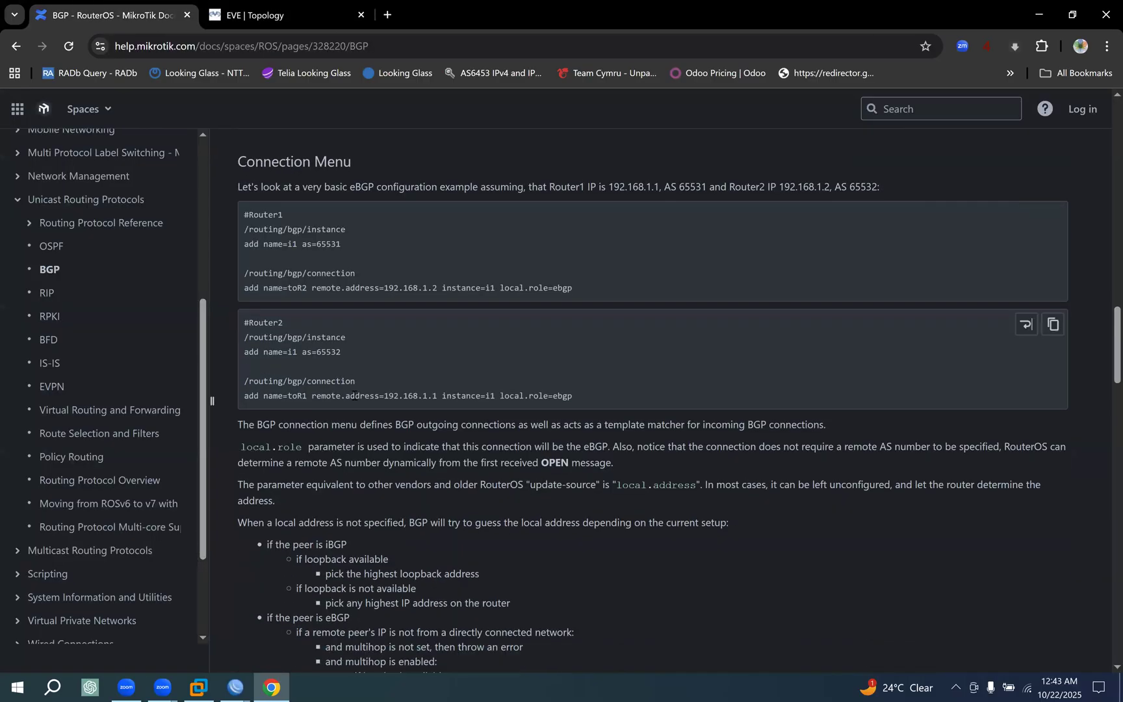
drag(330, 305, 356, 343)
drag(368, 388, 379, 403)
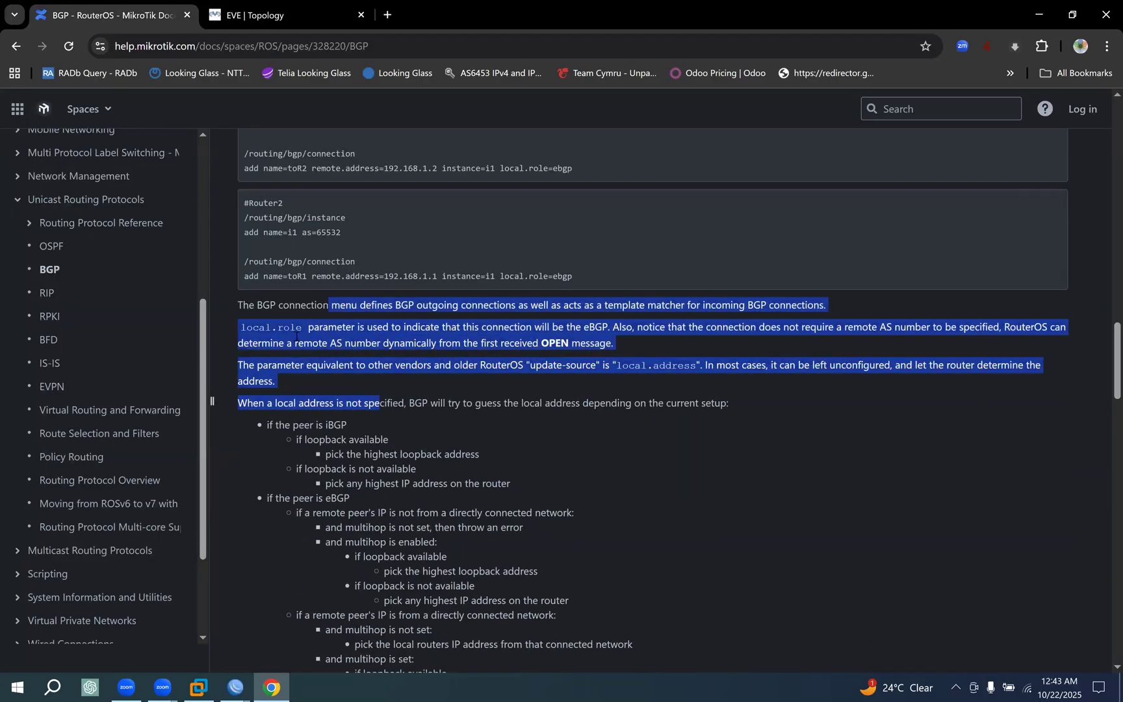
click(289, 304)
drag(290, 305, 484, 306)
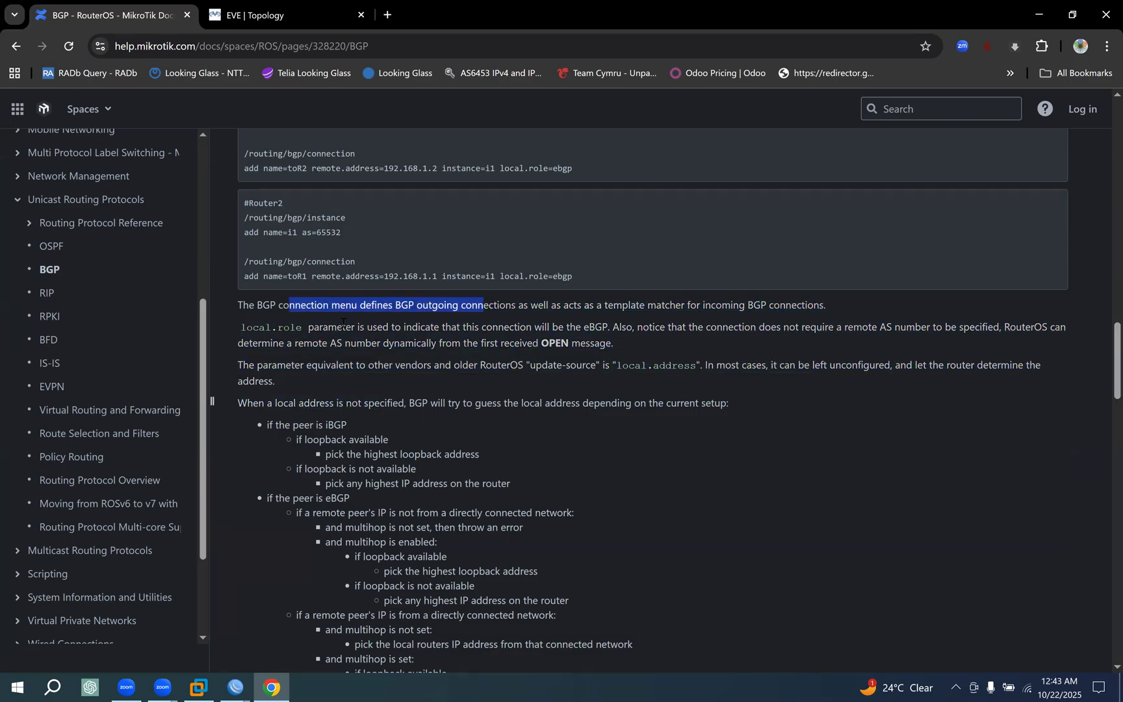
drag(336, 327, 490, 354)
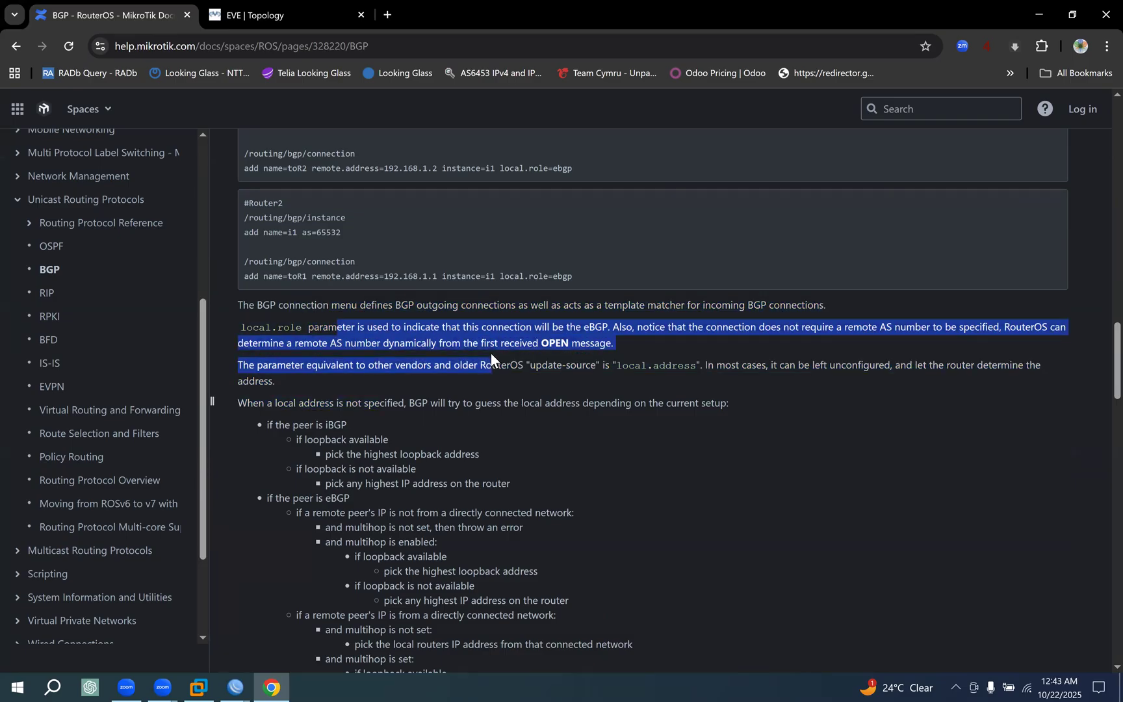
scroll(488, 352, down, 2)
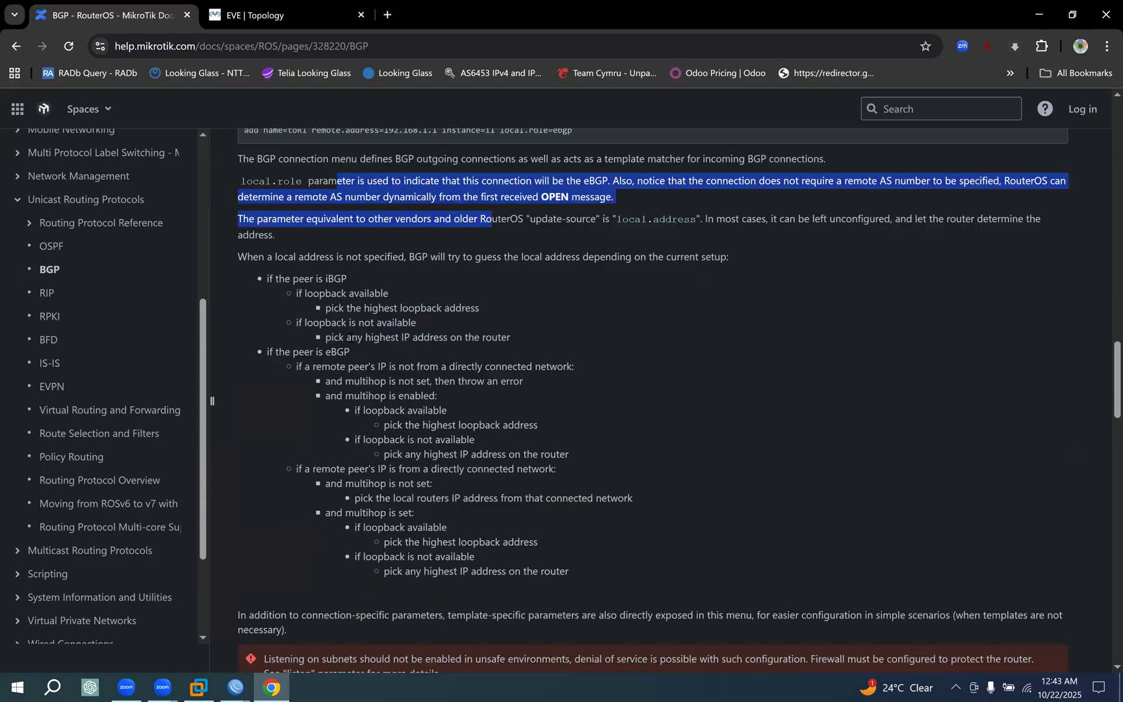
scroll(349, 334, down, 1)
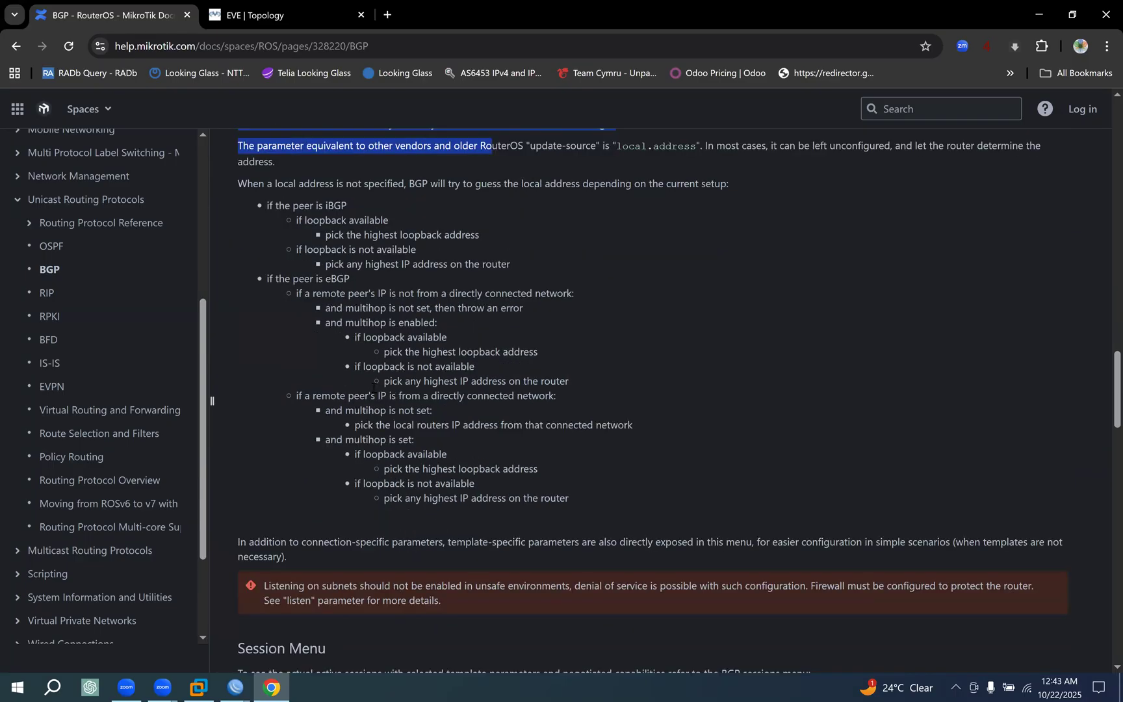
Look through the rest of the BGP documentation, examining the Best-Path Selection rules and the routing filter notes.
scroll(374, 384, down, 2)
scroll(374, 384, down, 1)
scroll(374, 384, down, 2)
drag(306, 350, 382, 464)
scroll(383, 455, down, 10)
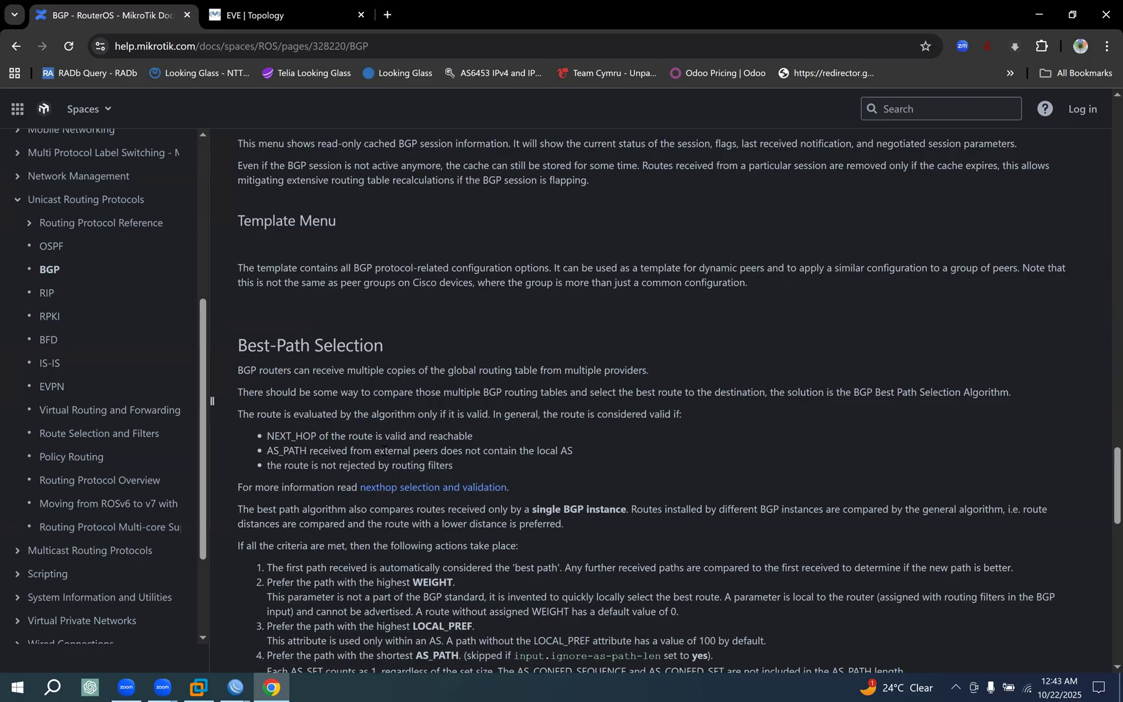
scroll(384, 442, up, 2)
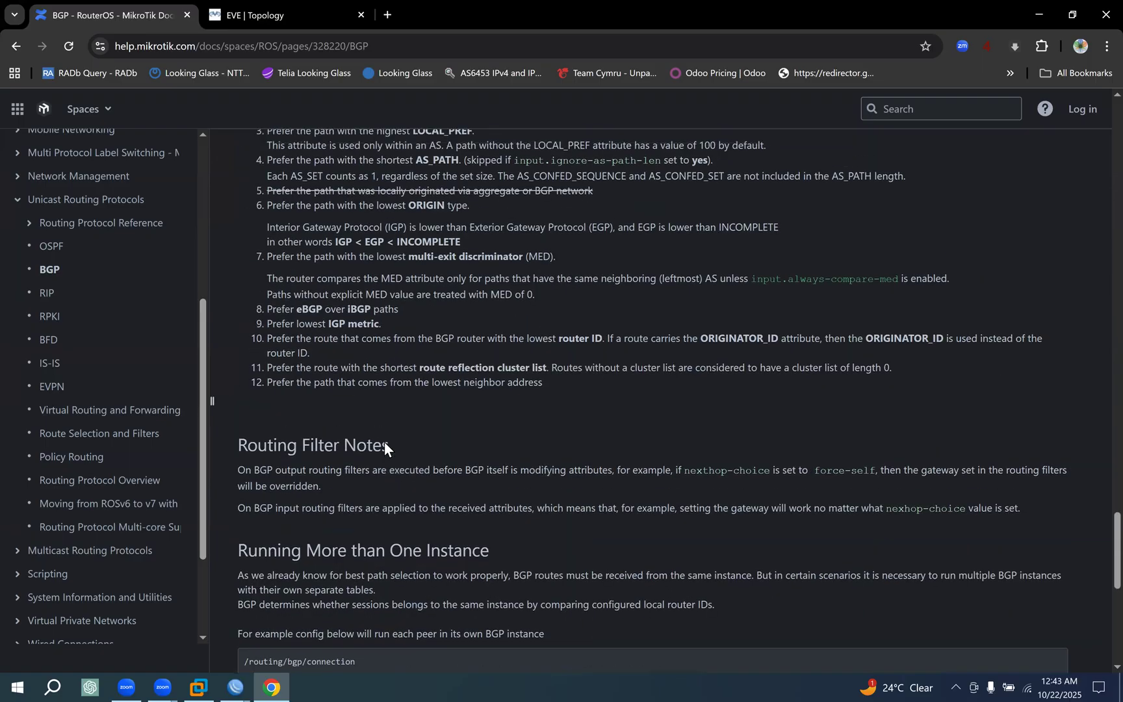
scroll(356, 432, down, 2)
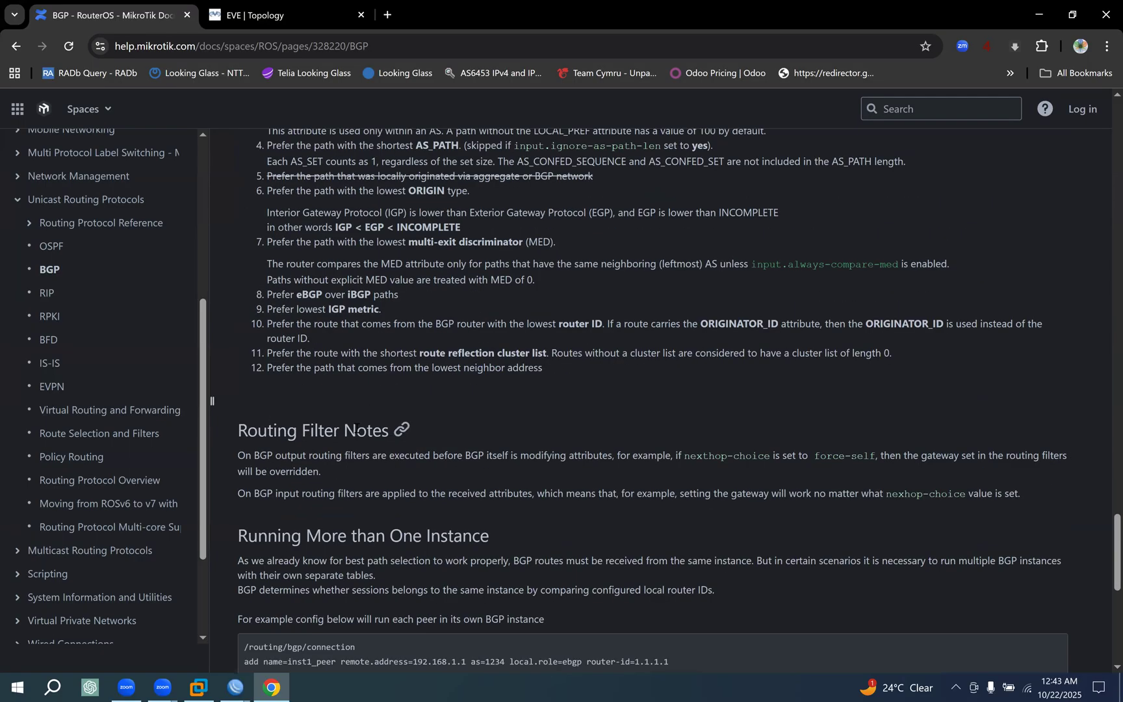
scroll(356, 424, up, 1)
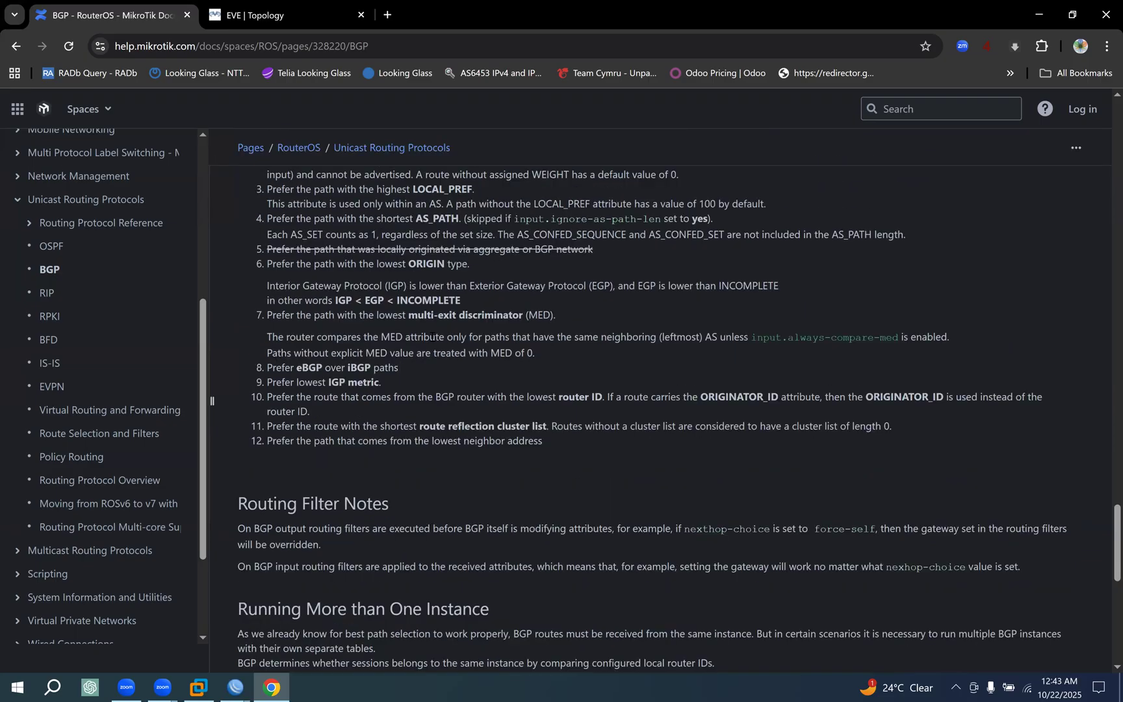
scroll(432, 332, up, 5)
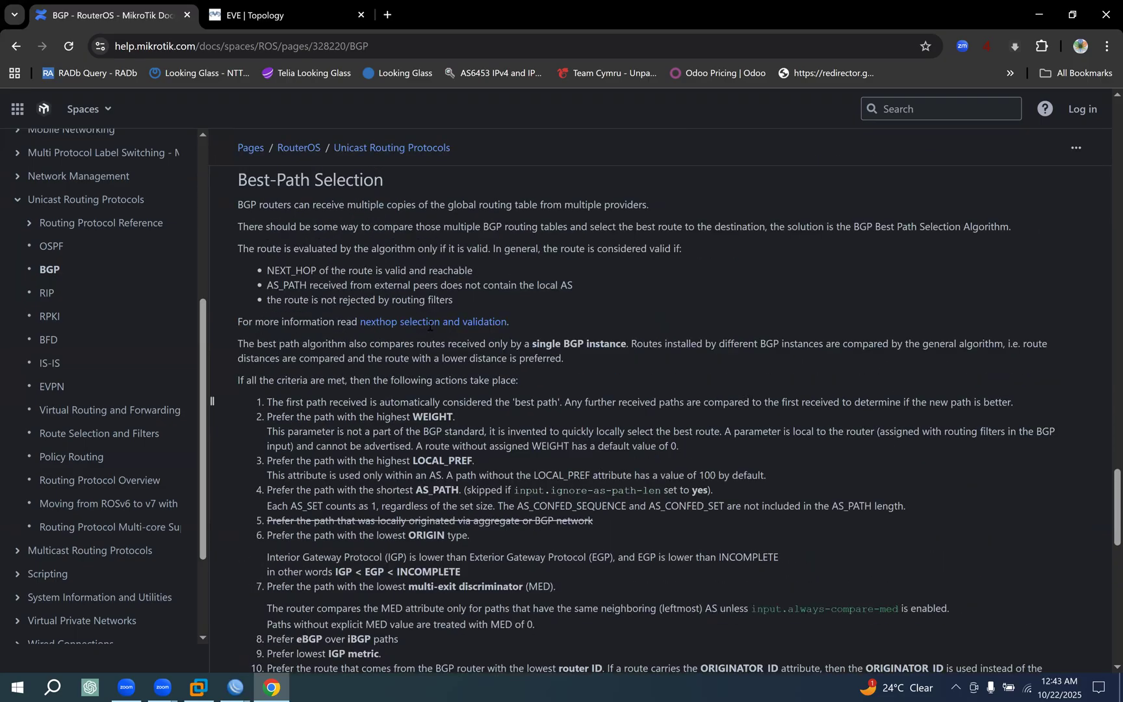
drag(256, 274, 363, 274)
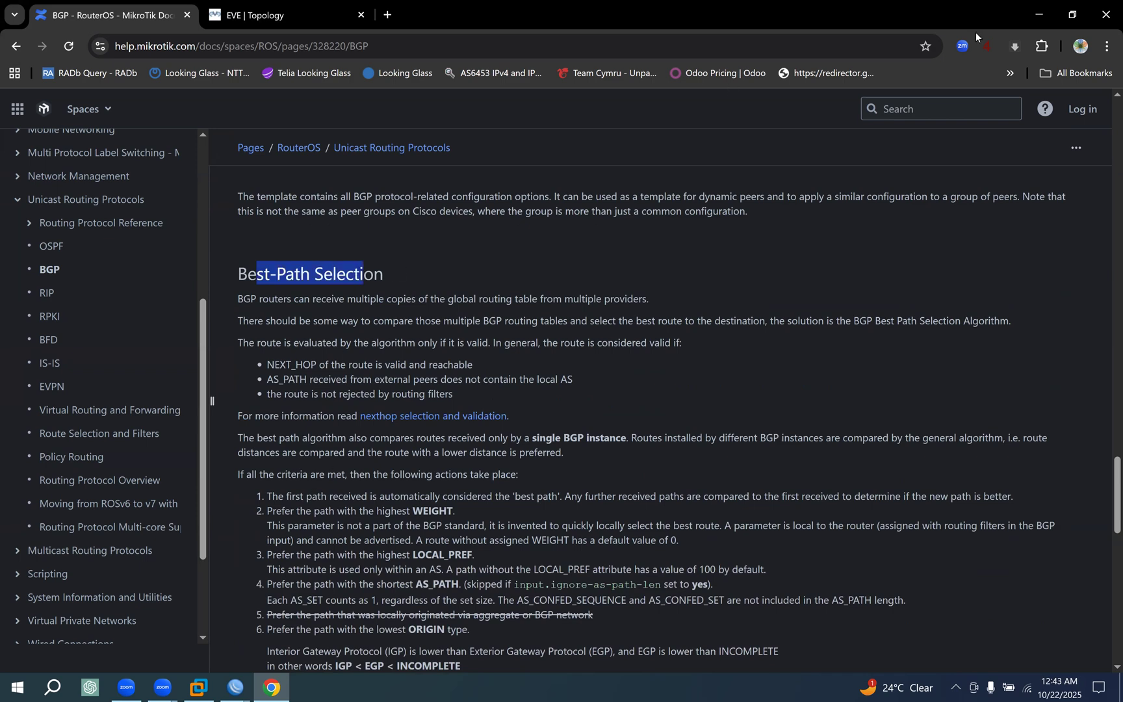
Return to the CORE-RT1 WinBox session and set the local role of the IPV4_IBGP connection to 172.25.0.5/32 to ibgp rr, saving it.
click(267, 17)
click(235, 687)
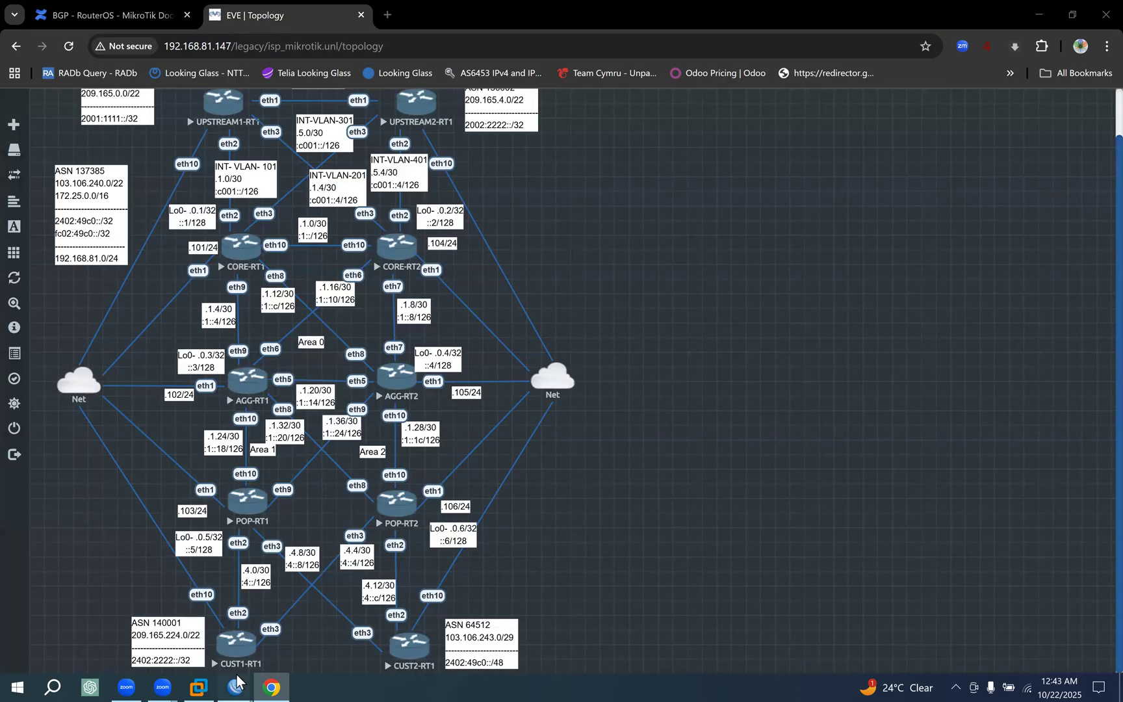
click(272, 634)
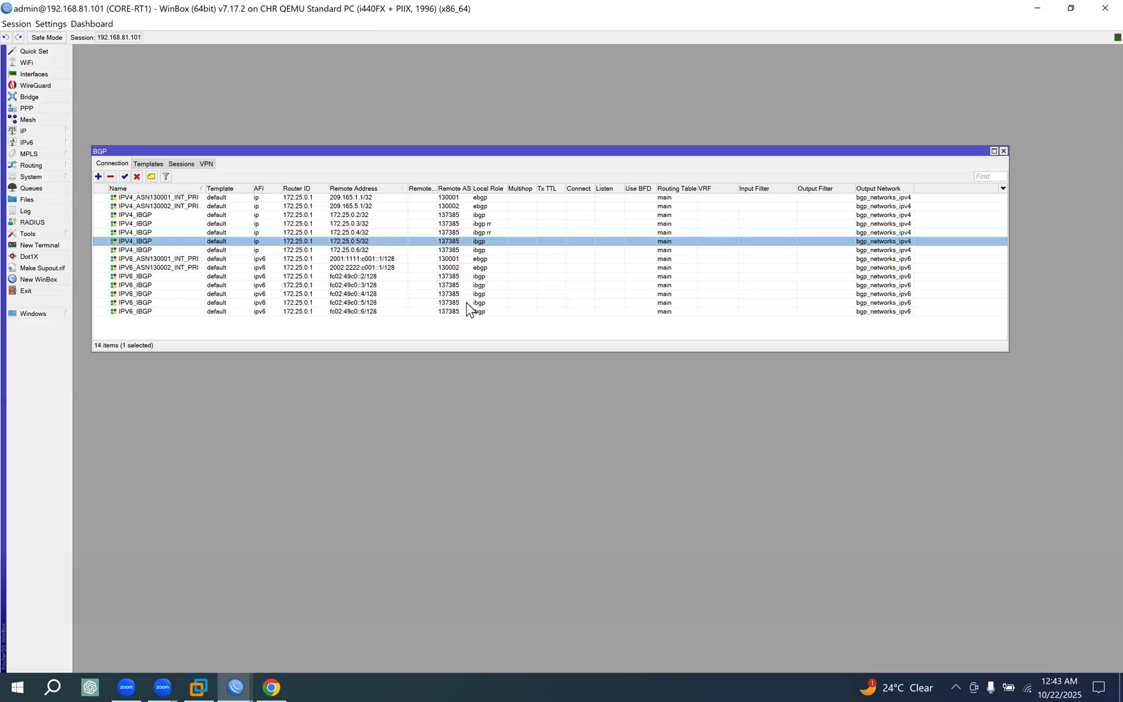
double_click(493, 243)
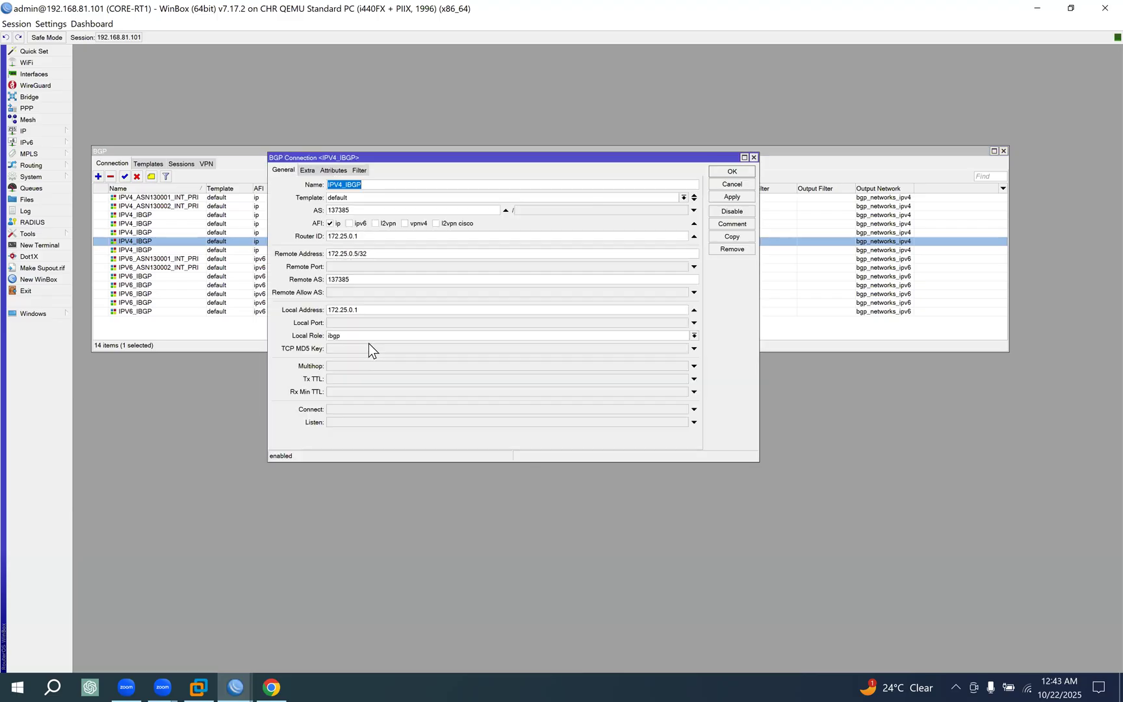
click(362, 334)
click(343, 399)
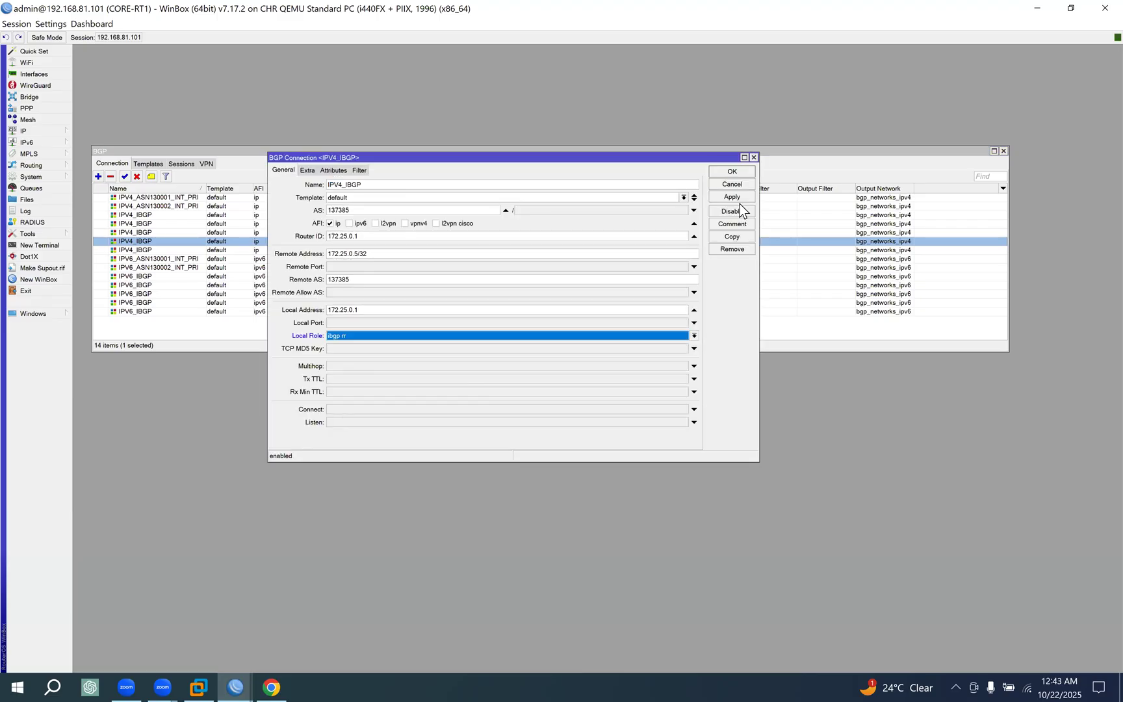
click(732, 172)
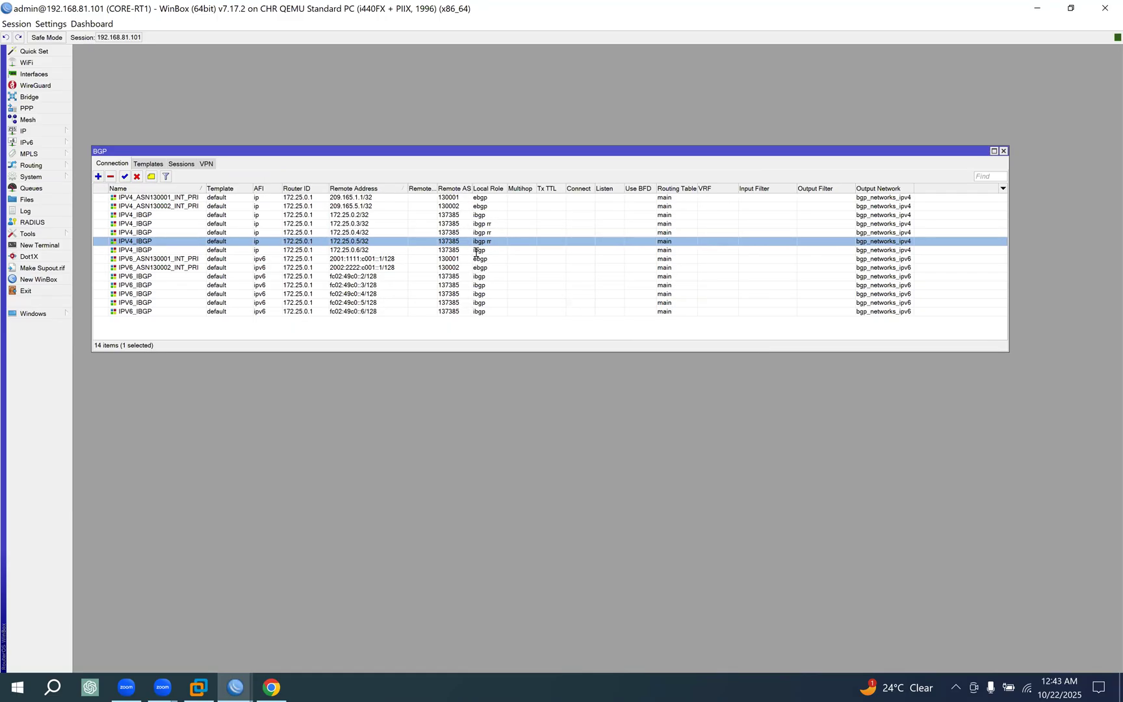
Set the local role of the IPV4_IBGP connection to 172.25.0.6/32 to ibgp rr and save it.
double_click(479, 251)
click(371, 338)
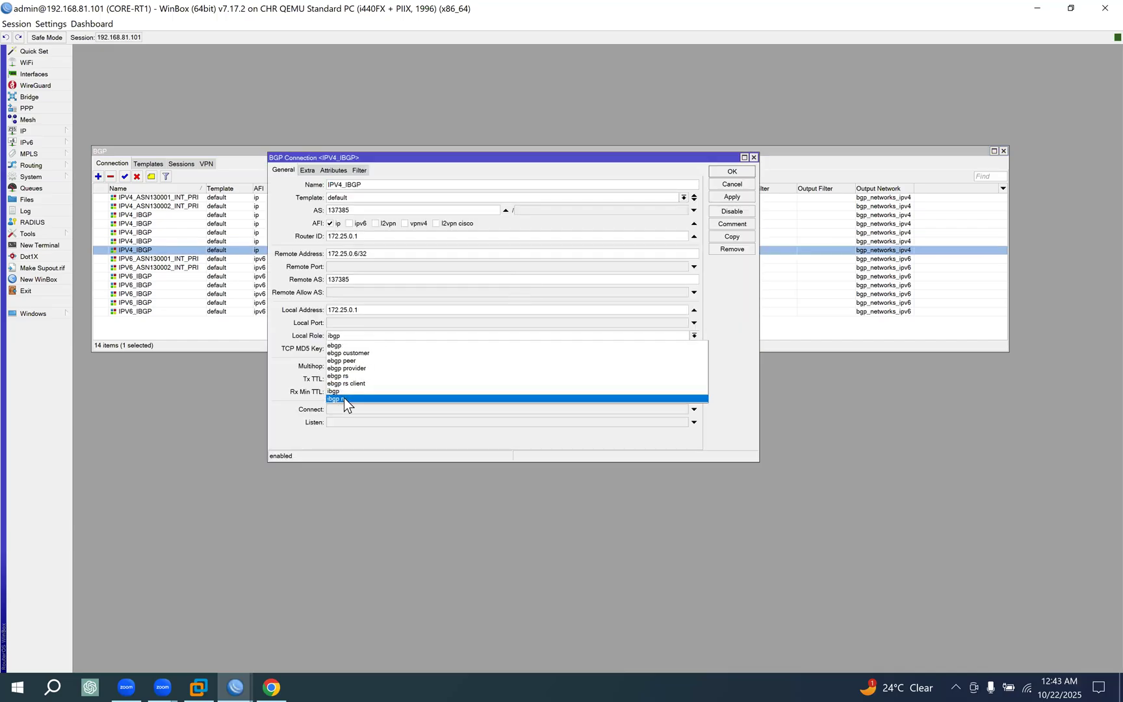
click(344, 397)
click(731, 173)
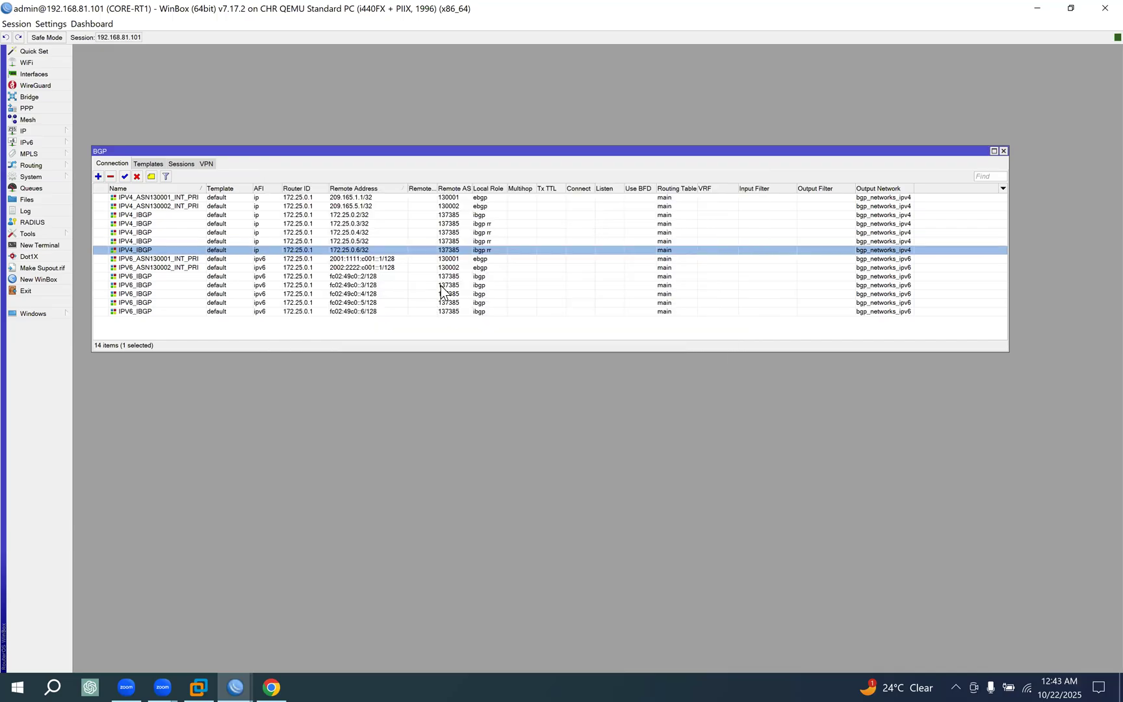
Set the local role of the IPV6_IBGP connection to fc02:49c0::3/128 to ibgp rr and save it.
click(490, 224)
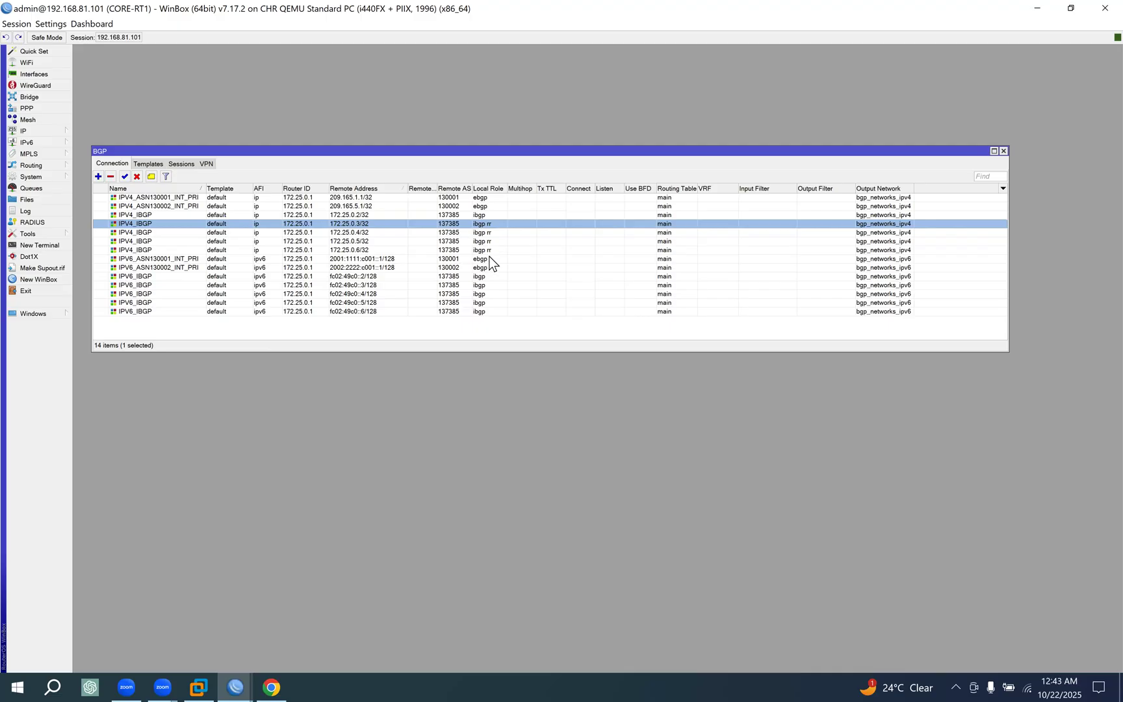
click(150, 278)
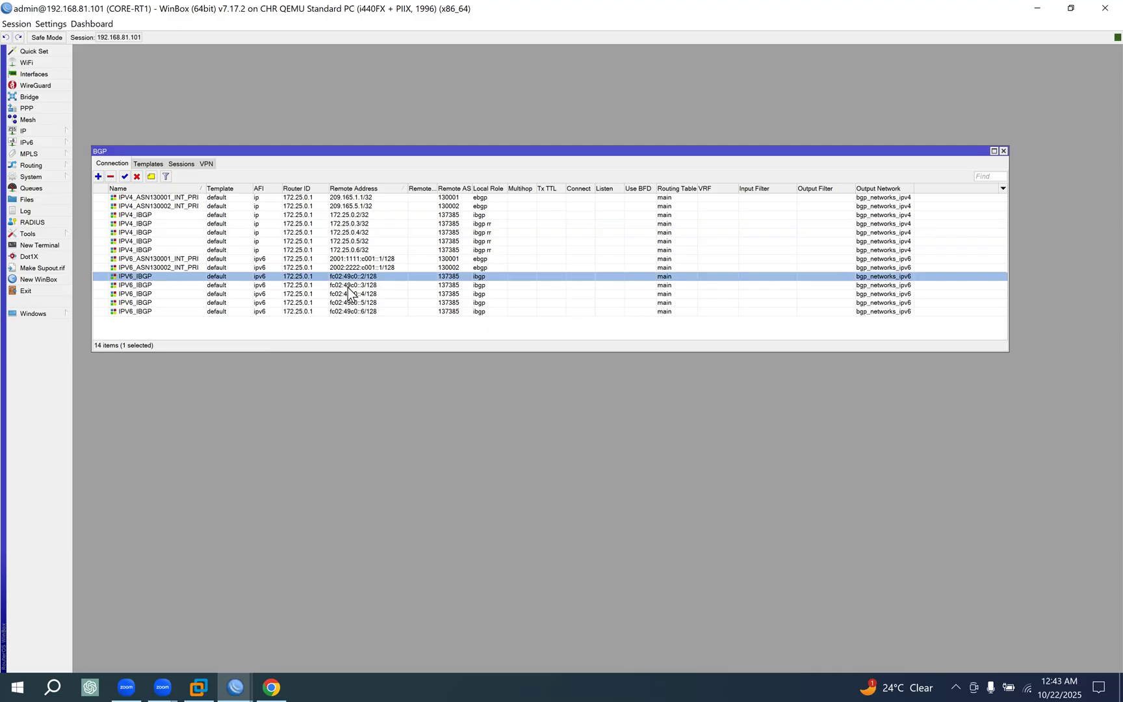
double_click(373, 286)
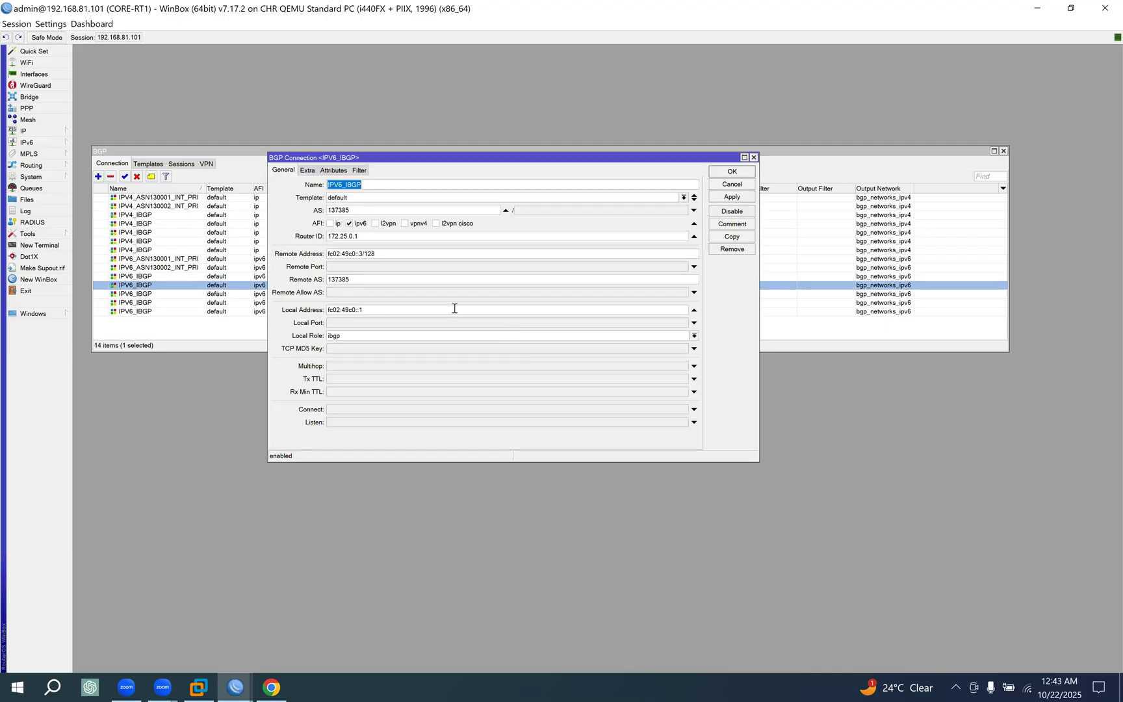
click(370, 335)
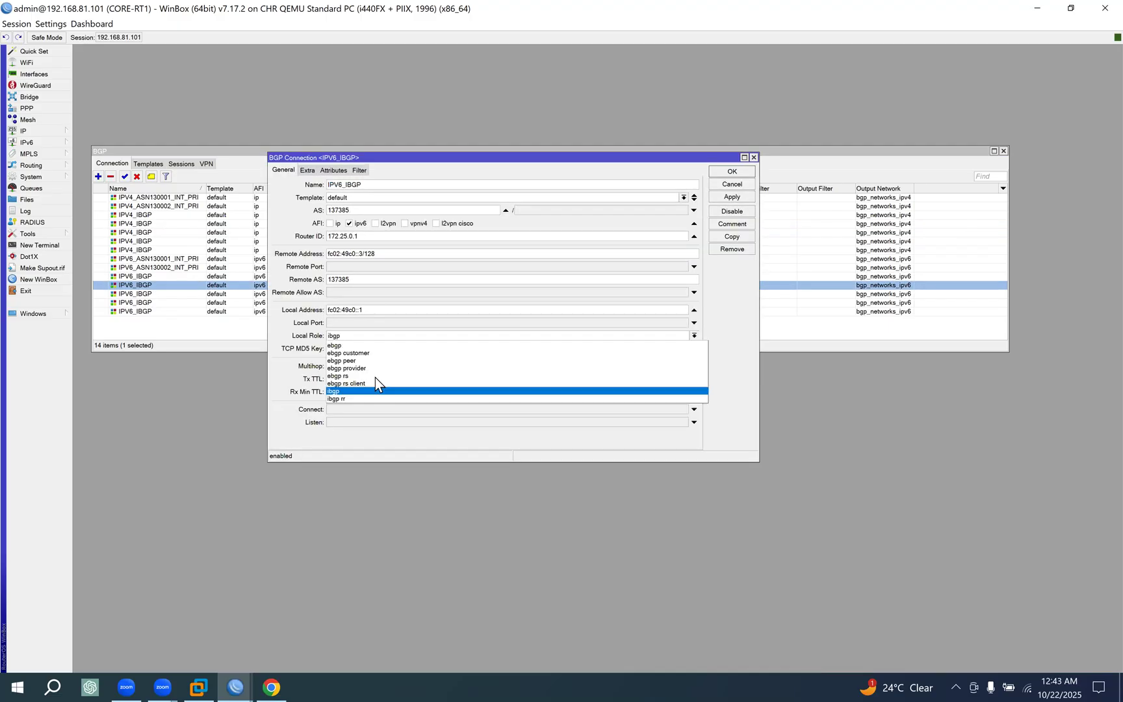
click(347, 397)
click(733, 172)
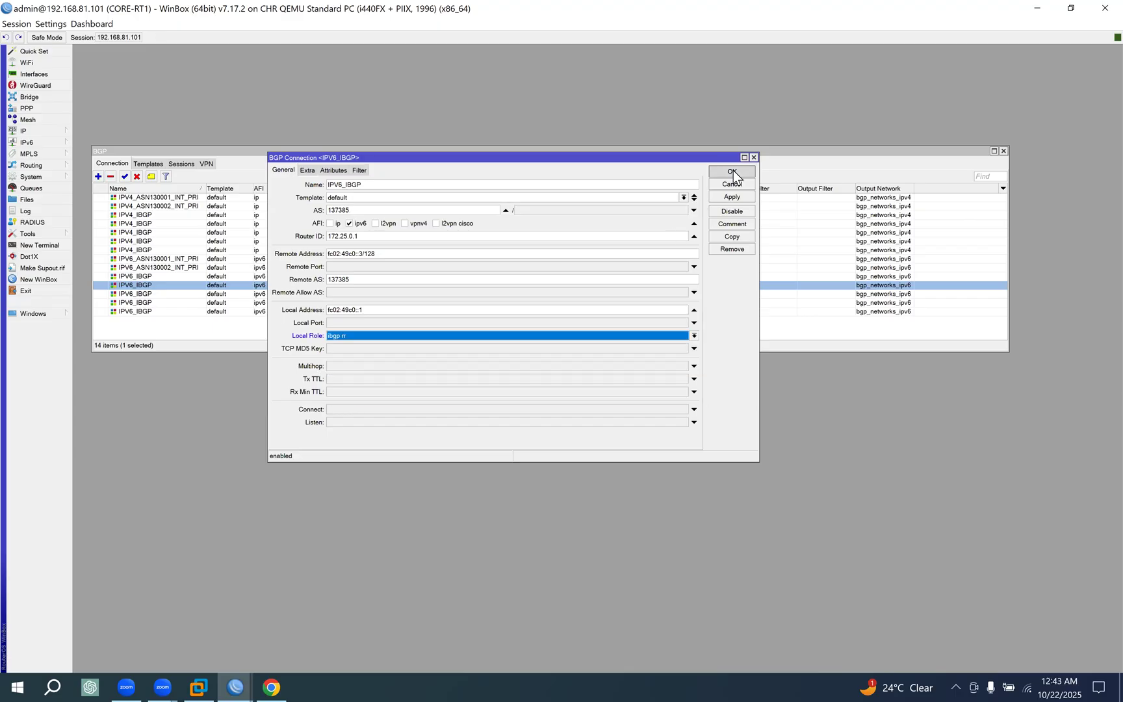
Set the local role of the IPV6_IBGP connection to fc02:49c0::4/128 to ibgp rr and save it.
double_click(367, 296)
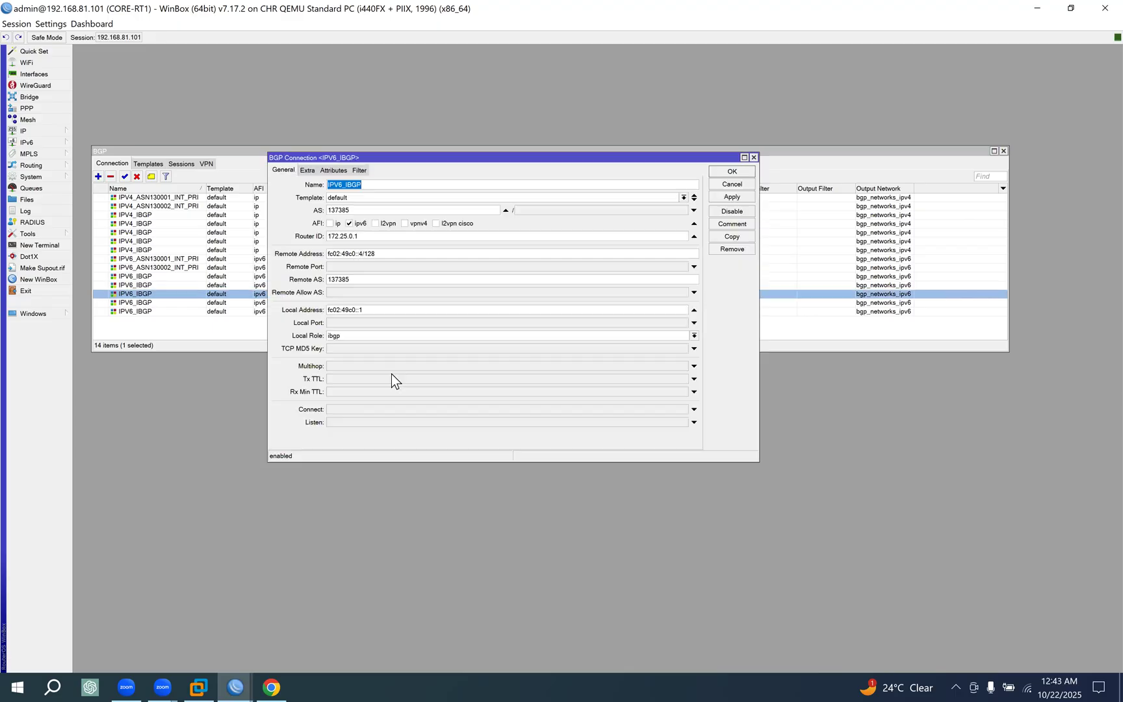
click(365, 335)
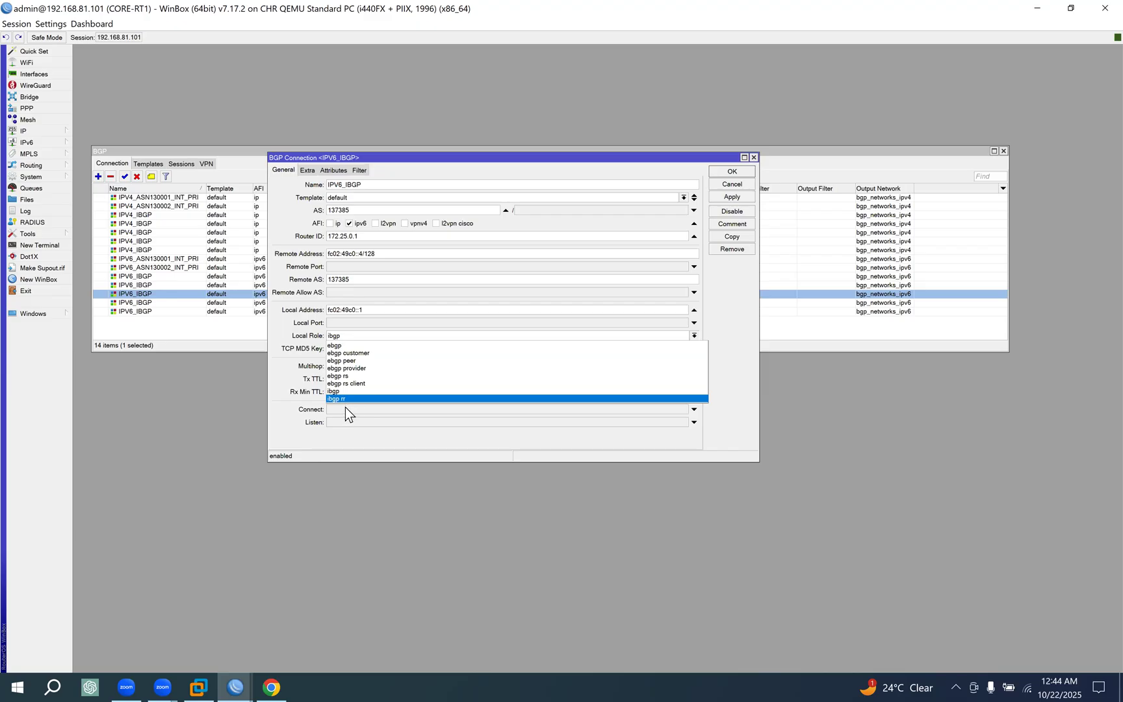
click(343, 398)
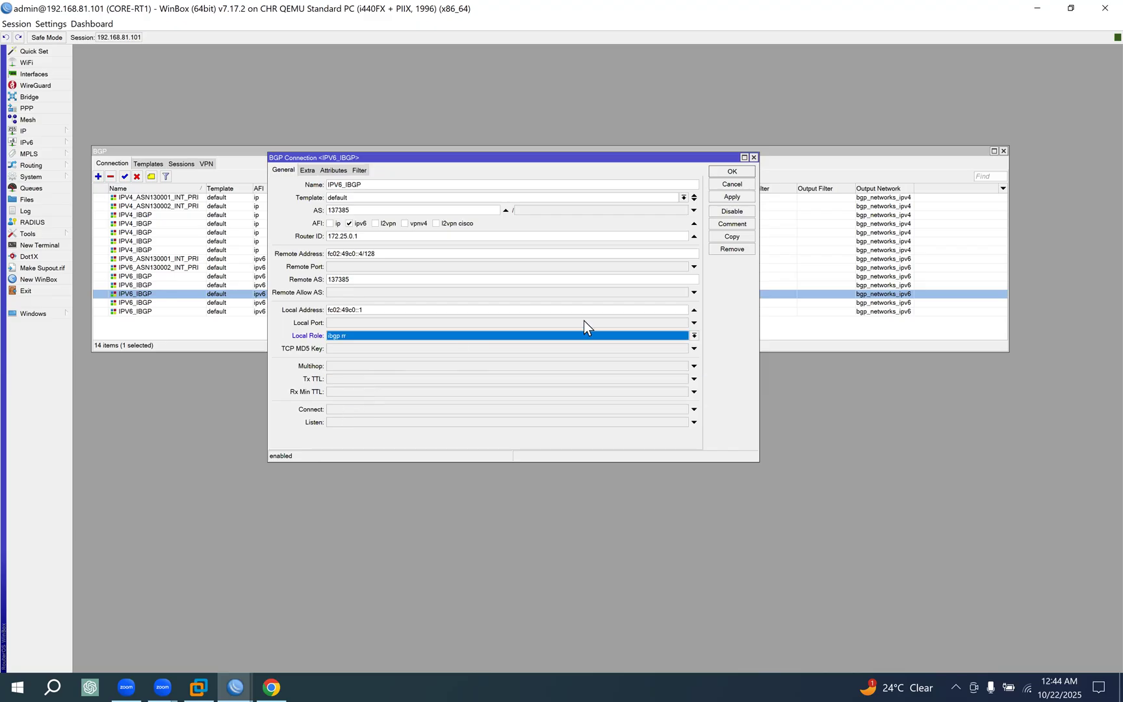
click(731, 171)
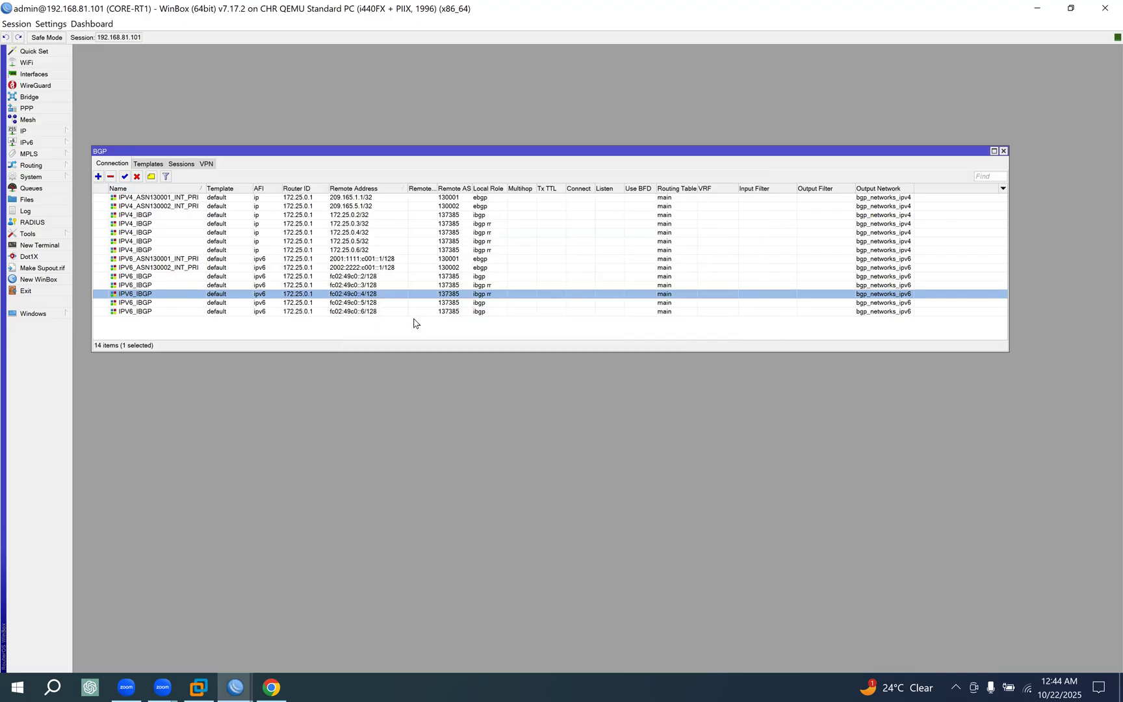
Set the local role of the IPV6_IBGP connection to fc02:49c0::5/128 to ibgp rr and save it.
double_click(467, 303)
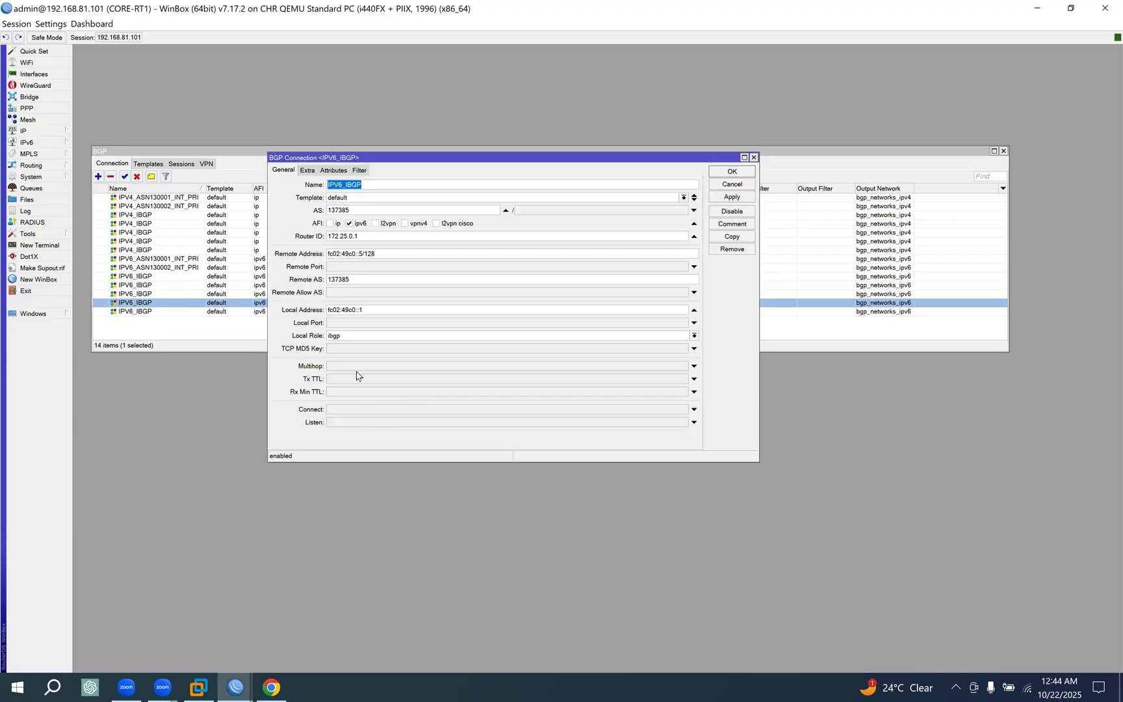
click(349, 336)
click(351, 398)
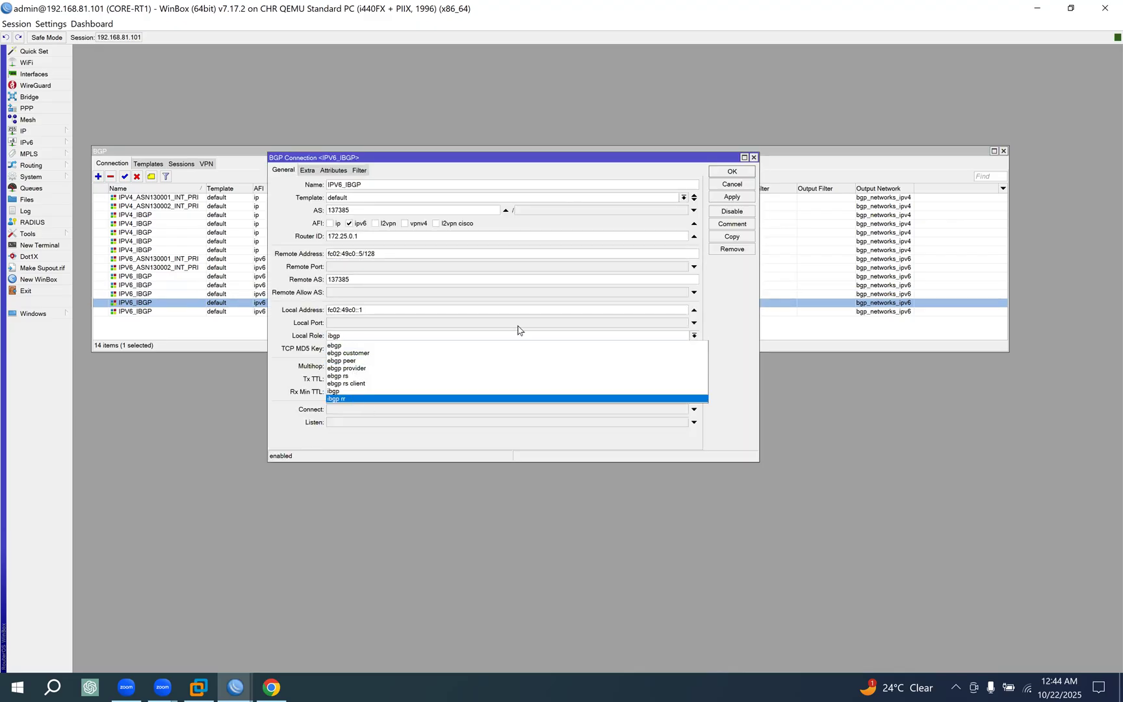
click(729, 172)
Set the local role of the IPV6_IBGP connection to fc02:49c0::6/128 to ibgp rr and save it.
click(482, 312)
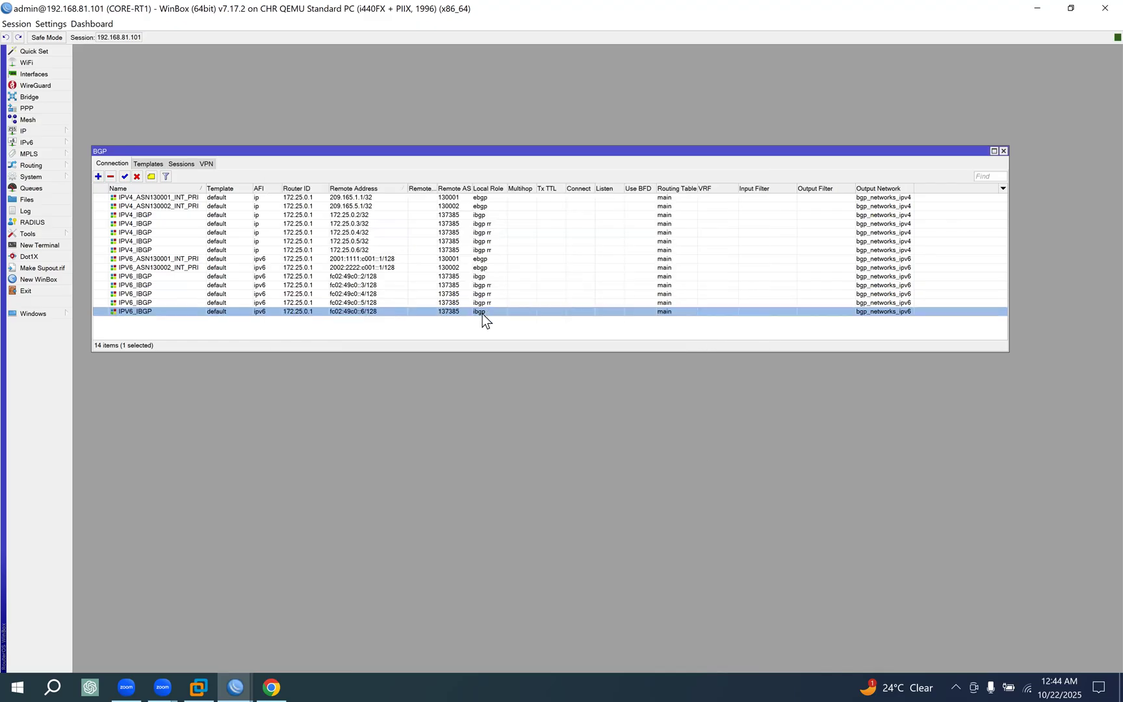
click(352, 336)
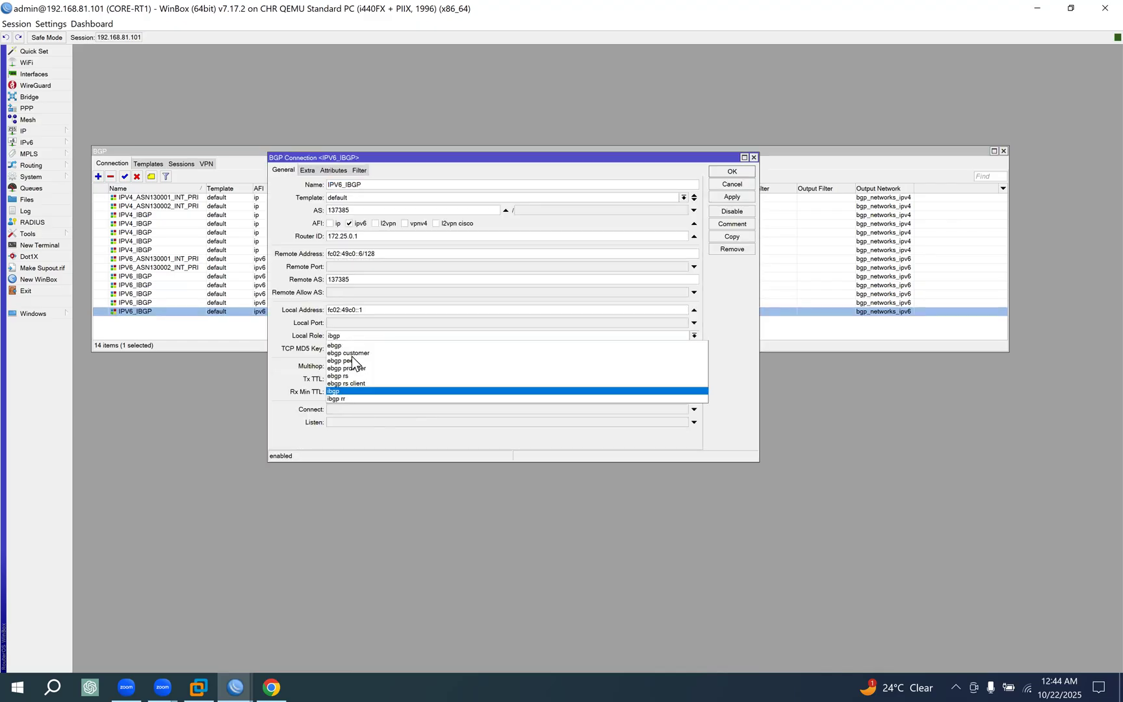
click(732, 172)
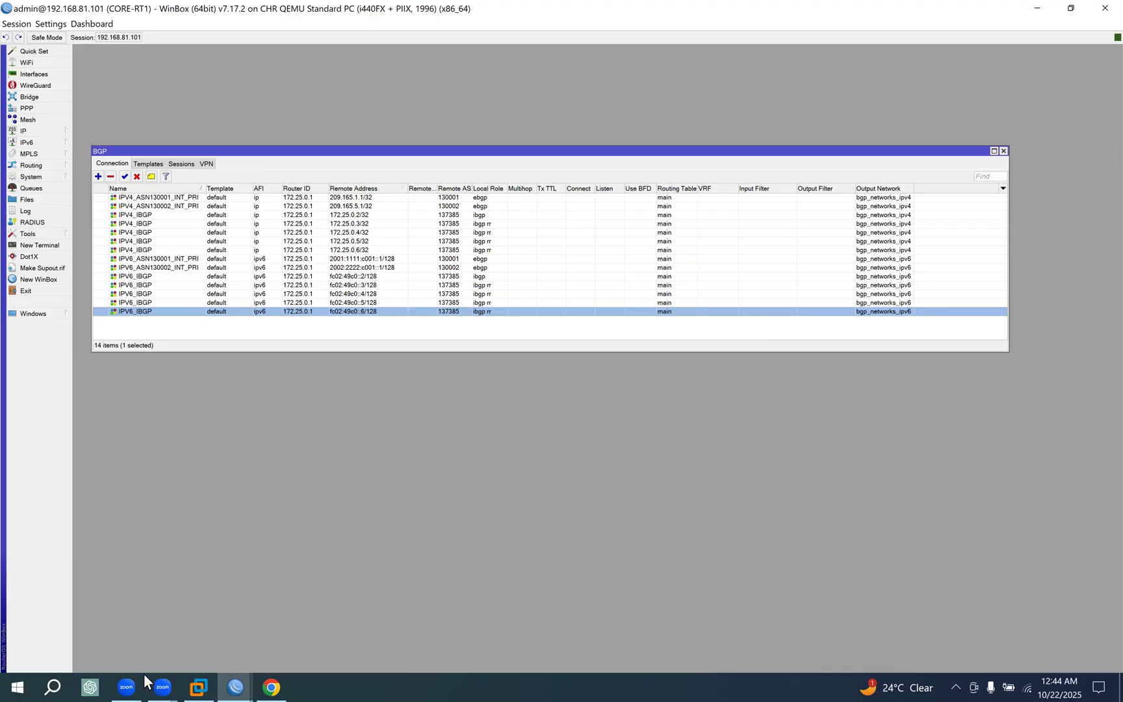
Switch to the EVE topology in Chrome and trace the paths from CORE-RT1 to AGG-RT1, AGG-RT2, POP-RT1 and POP-RT2.
click(269, 676)
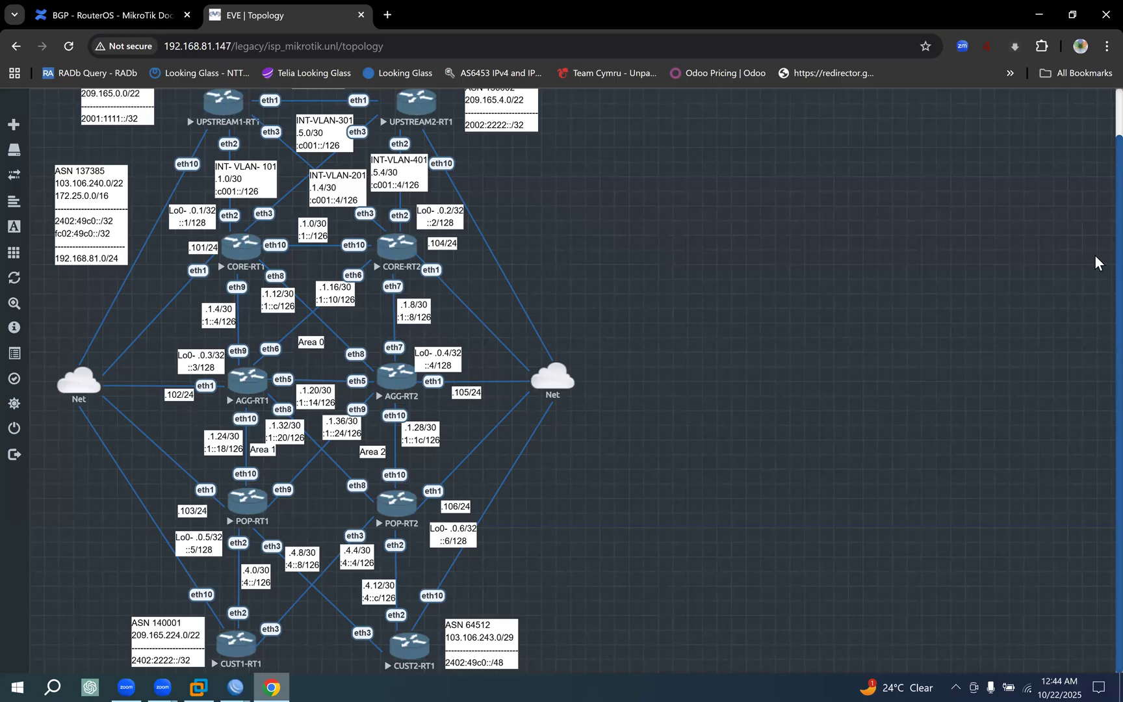
click(1095, 256)
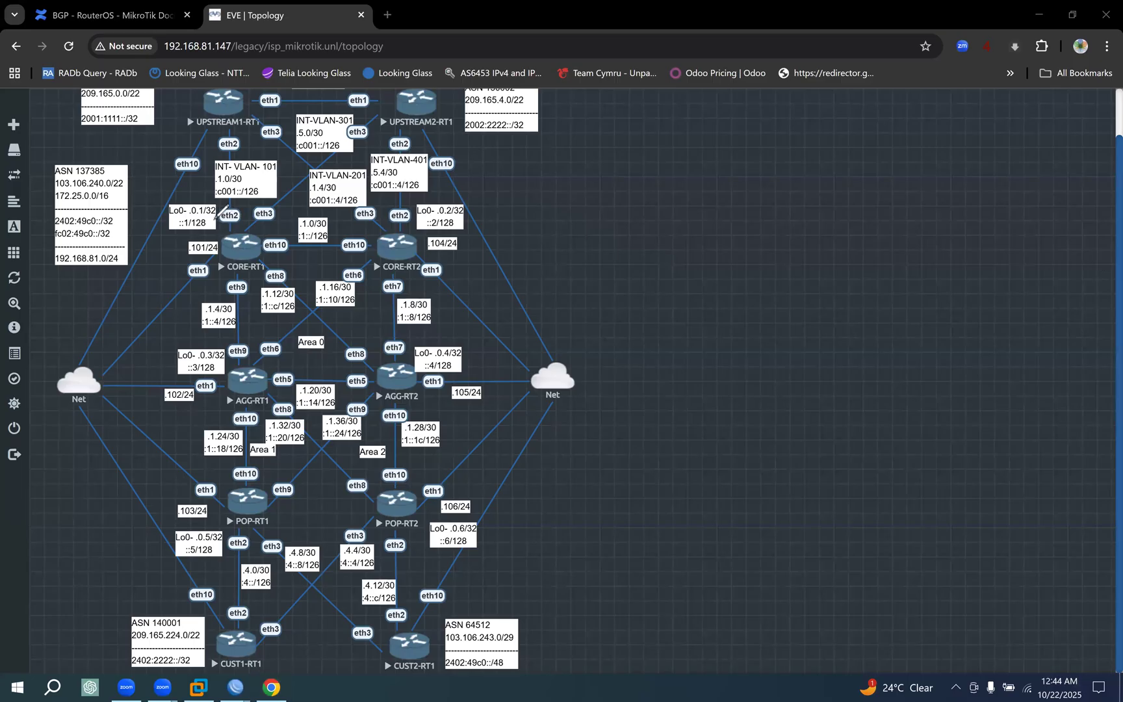
mouse_move(213, 220)
mouse_down()
mouse_move(273, 281)
mouse_move(263, 224)
mouse_move(214, 221)
mouse_up()
click(239, 254)
drag(239, 373, 237, 402)
mouse_move(248, 256)
mouse_down()
mouse_move(370, 374)
mouse_move(421, 394)
mouse_up()
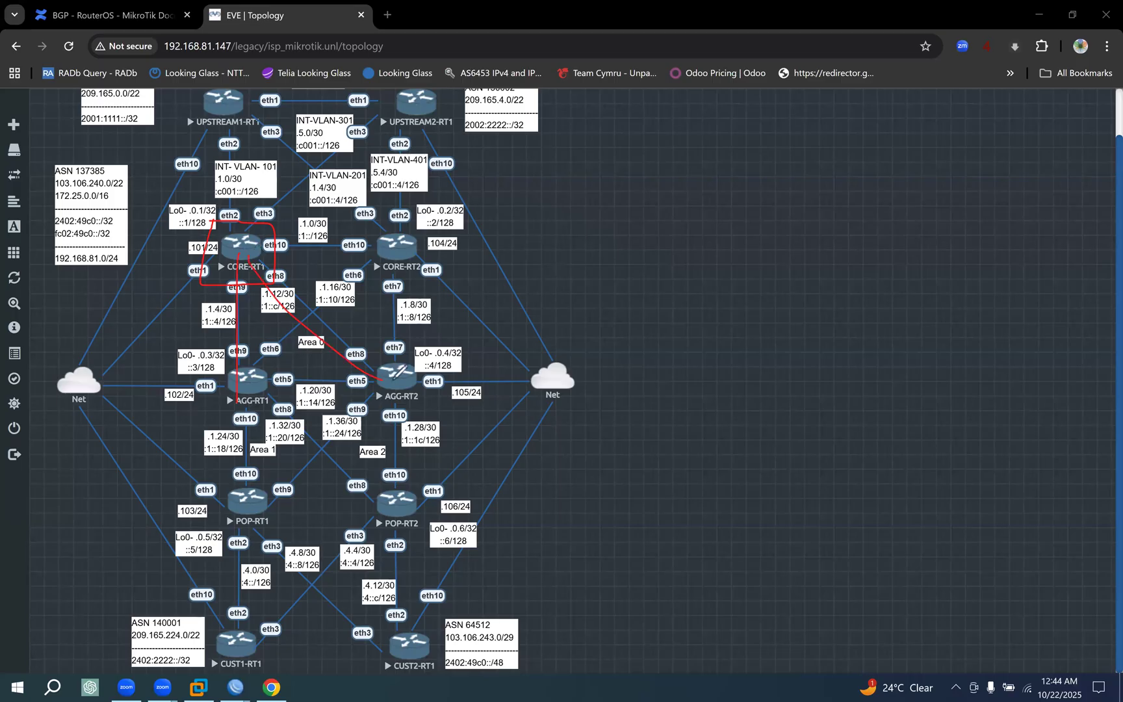
drag(254, 245, 246, 521)
drag(247, 254, 408, 497)
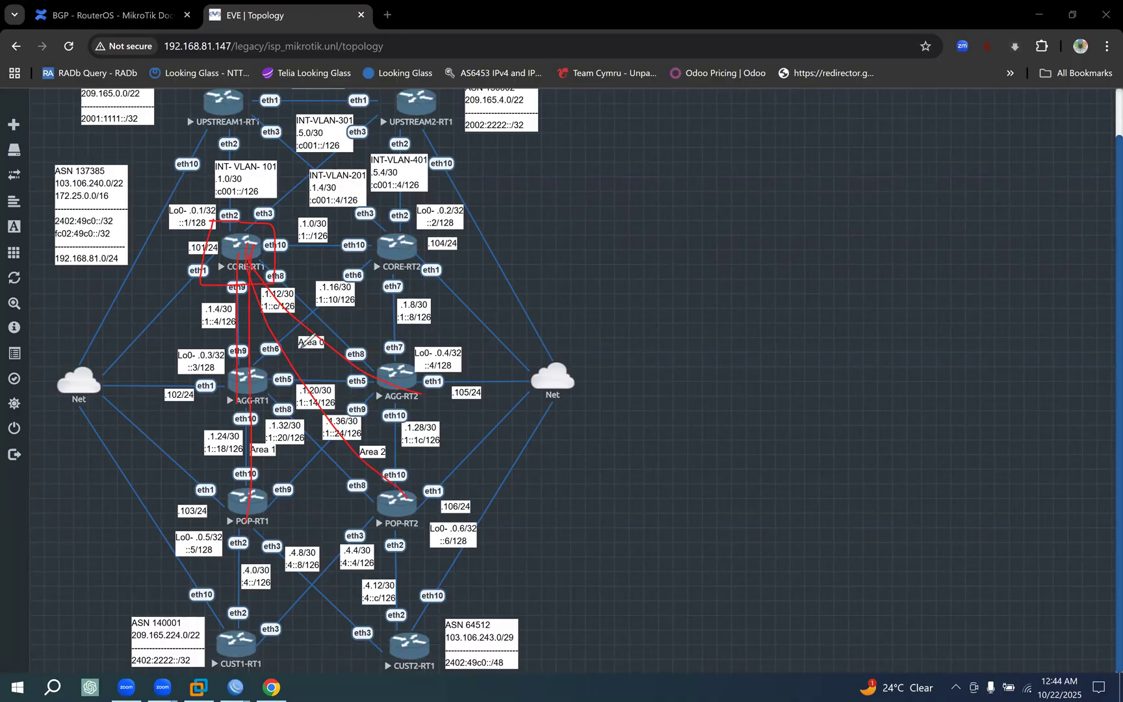
drag(211, 198, 198, 240)
mouse_move(286, 282)
mouse_down()
mouse_move(294, 230)
mouse_move(203, 218)
mouse_up()
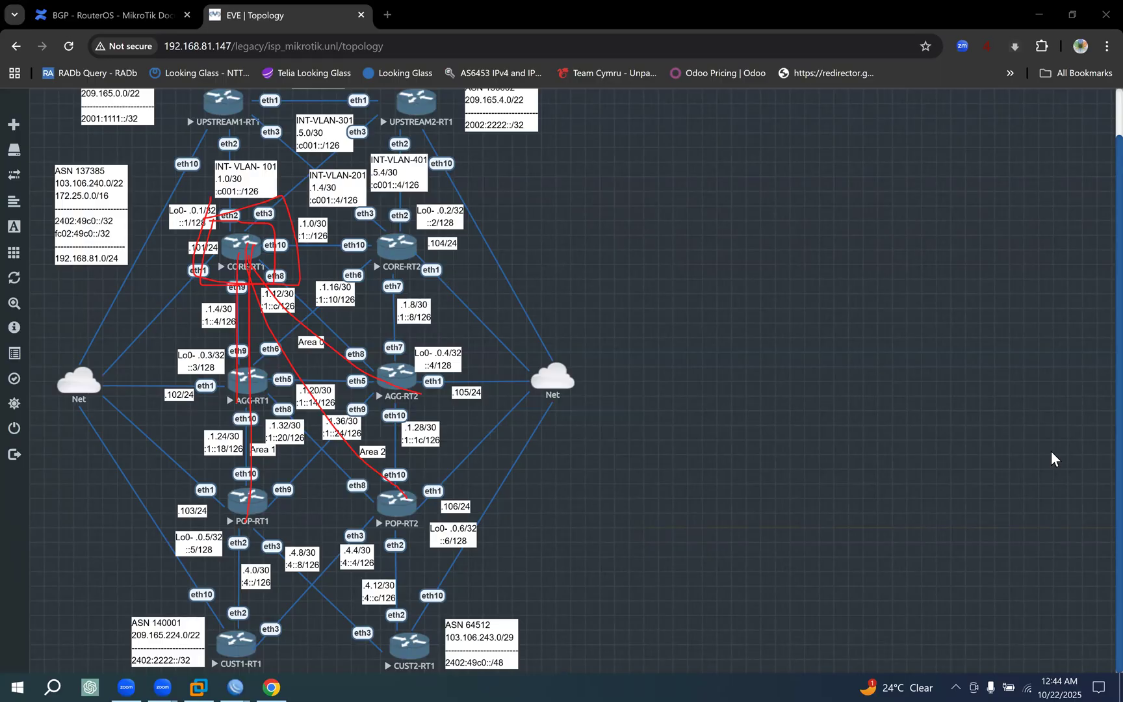
right_click(1049, 468)
click(954, 488)
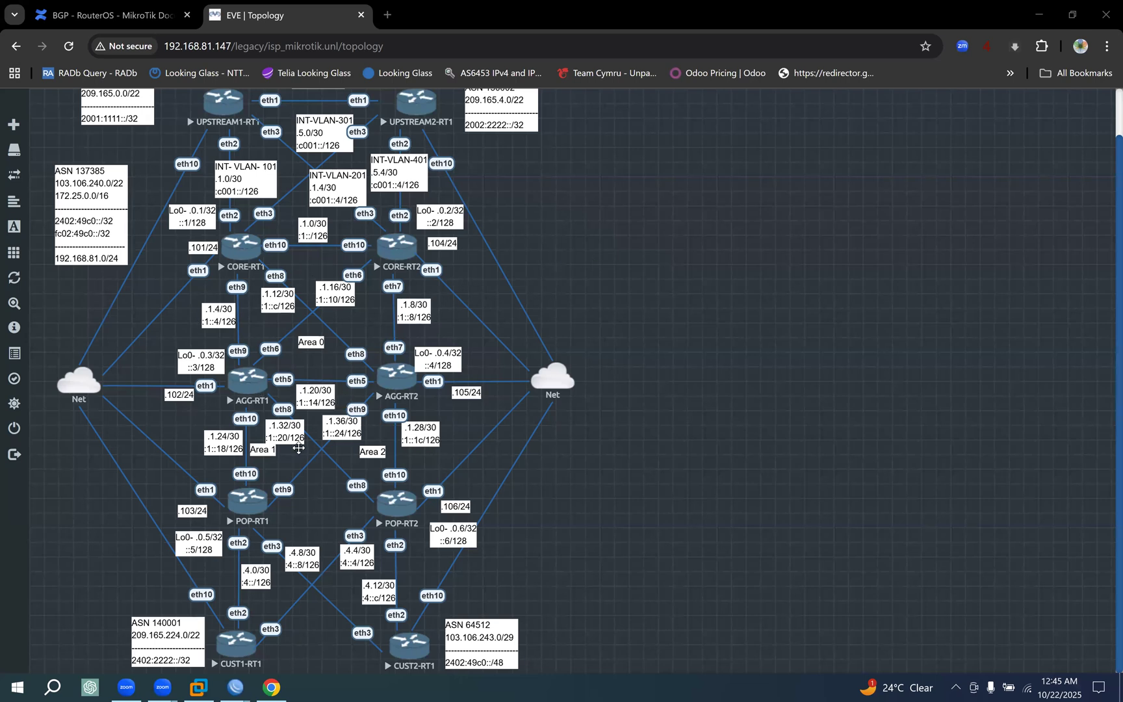
Return to the CORE-RT1 WinBox session and check the local roles of the connections to fc02:49c0::2/128 and 172.25.0.2/32.
mouse_move(235, 687)
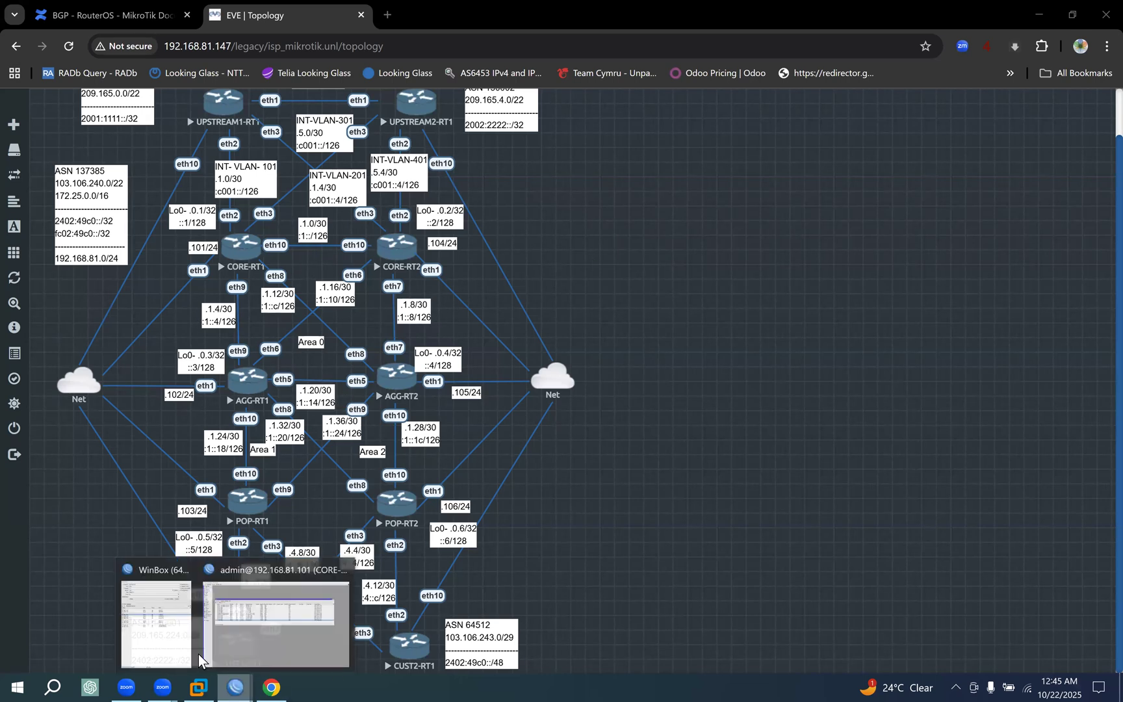
click(221, 650)
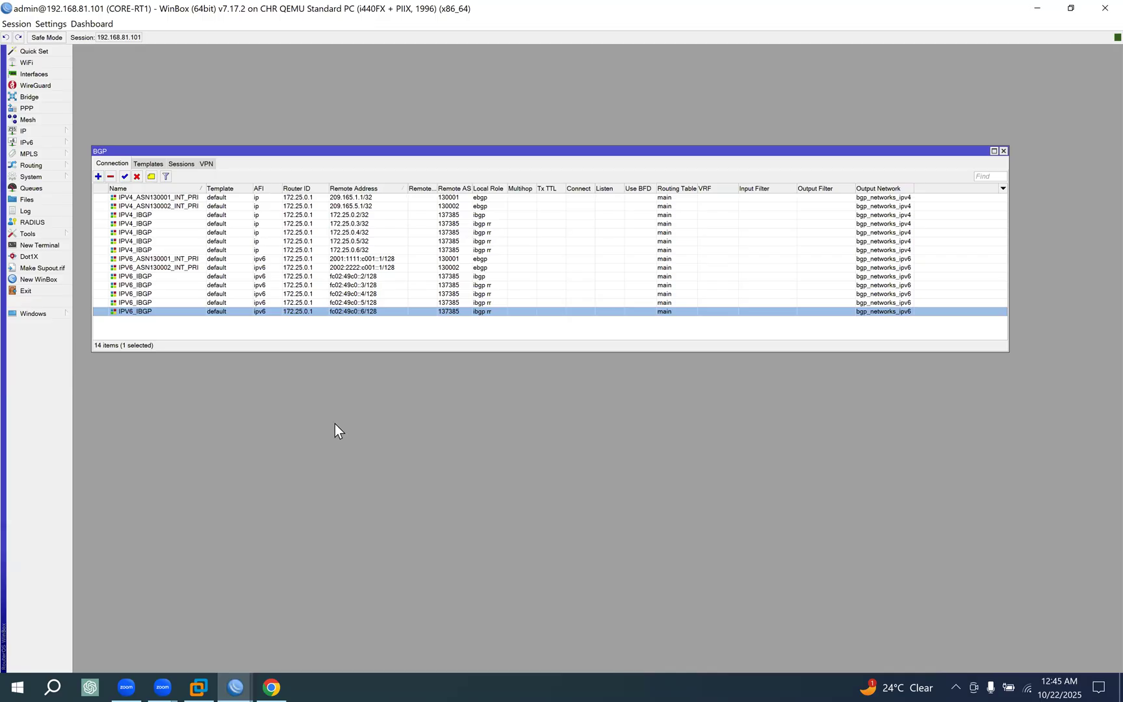
click(480, 277)
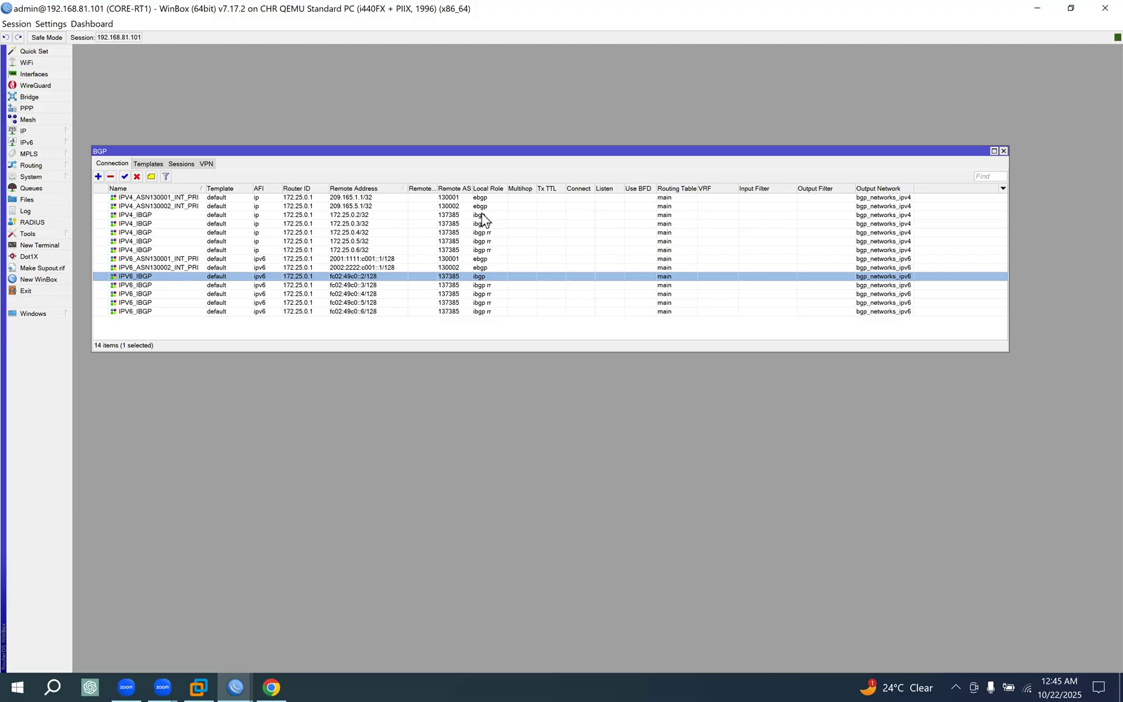
click(481, 214)
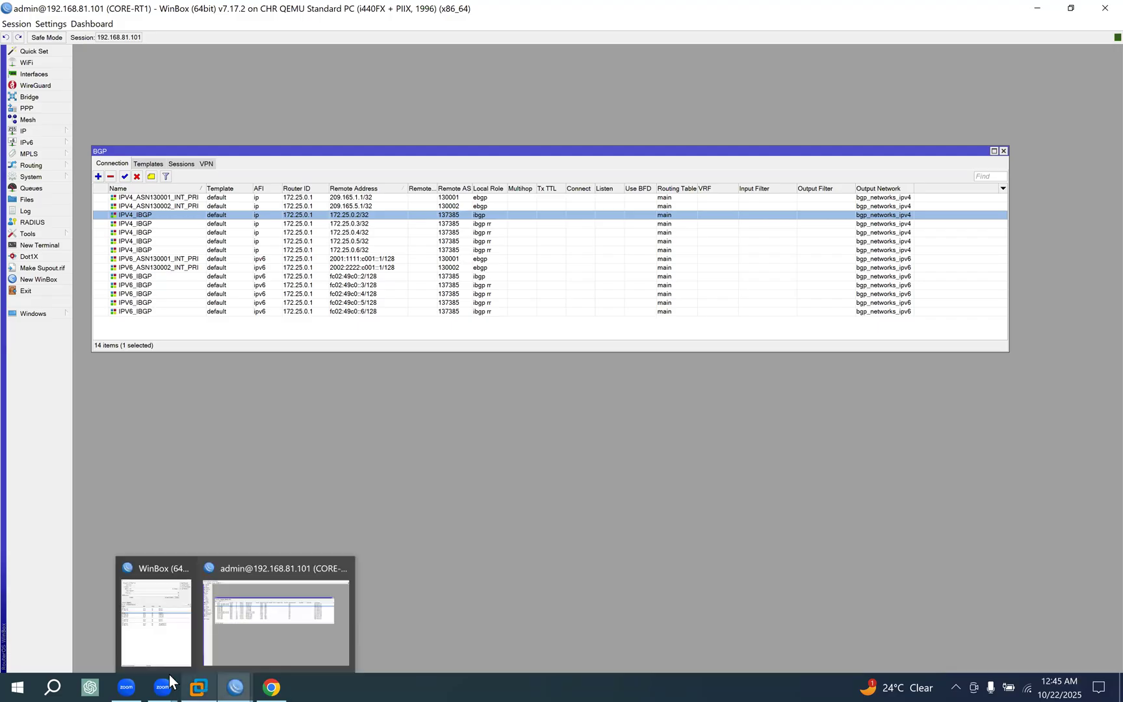
Connect to CORE-RT2 at 192.168.81.104 with WinBox and open its BGP connection list.
mouse_move(235, 682)
click(164, 649)
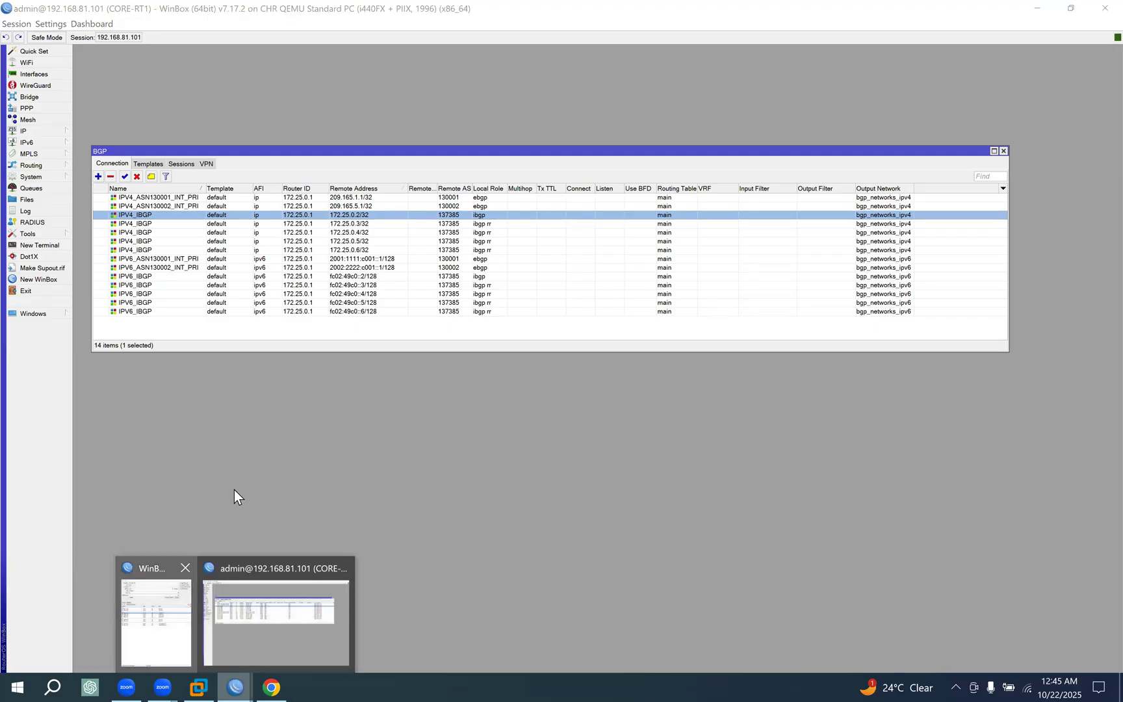
click(748, 292)
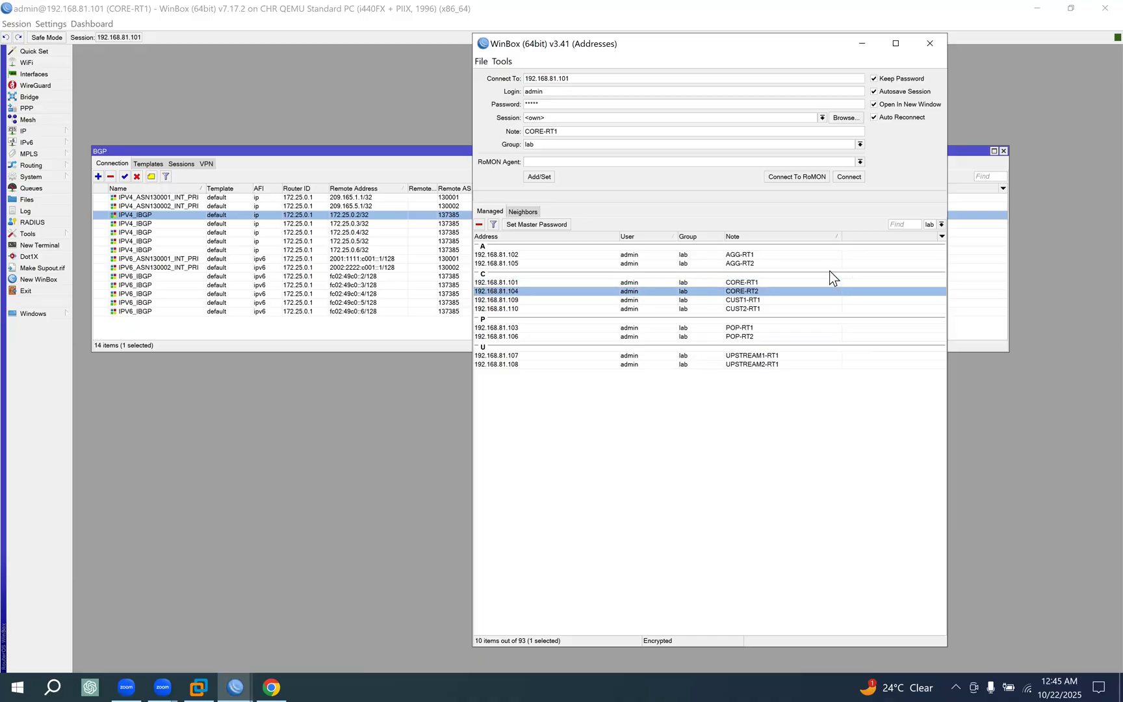
click(848, 176)
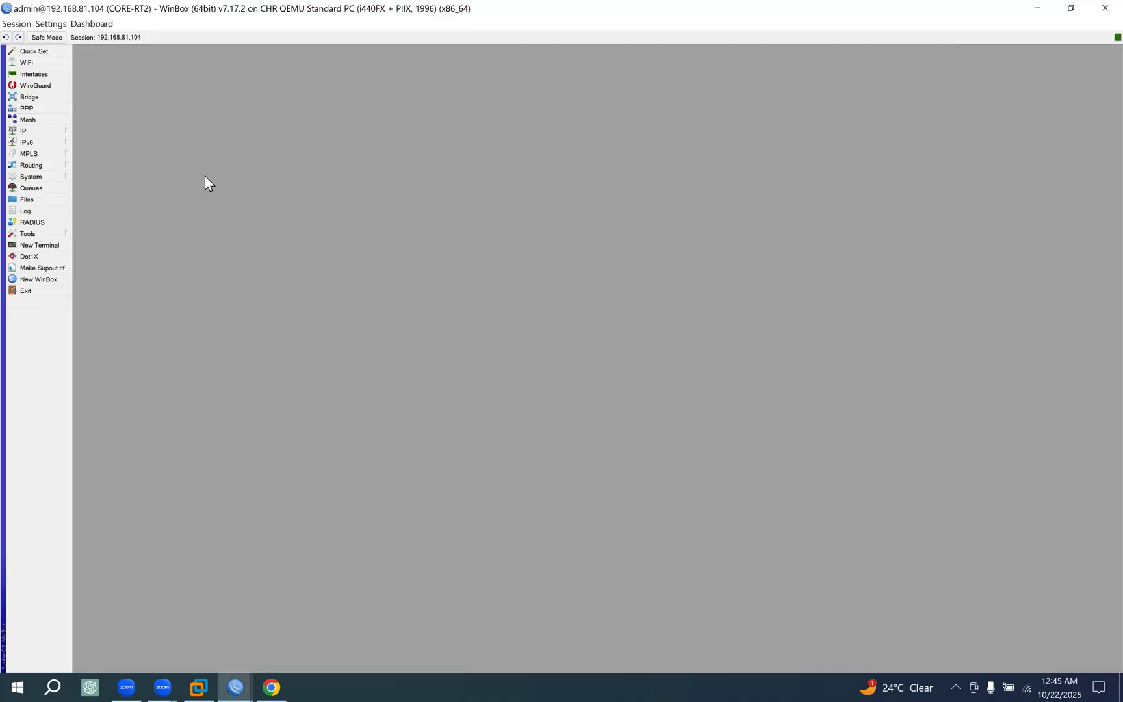
click(63, 166)
click(91, 178)
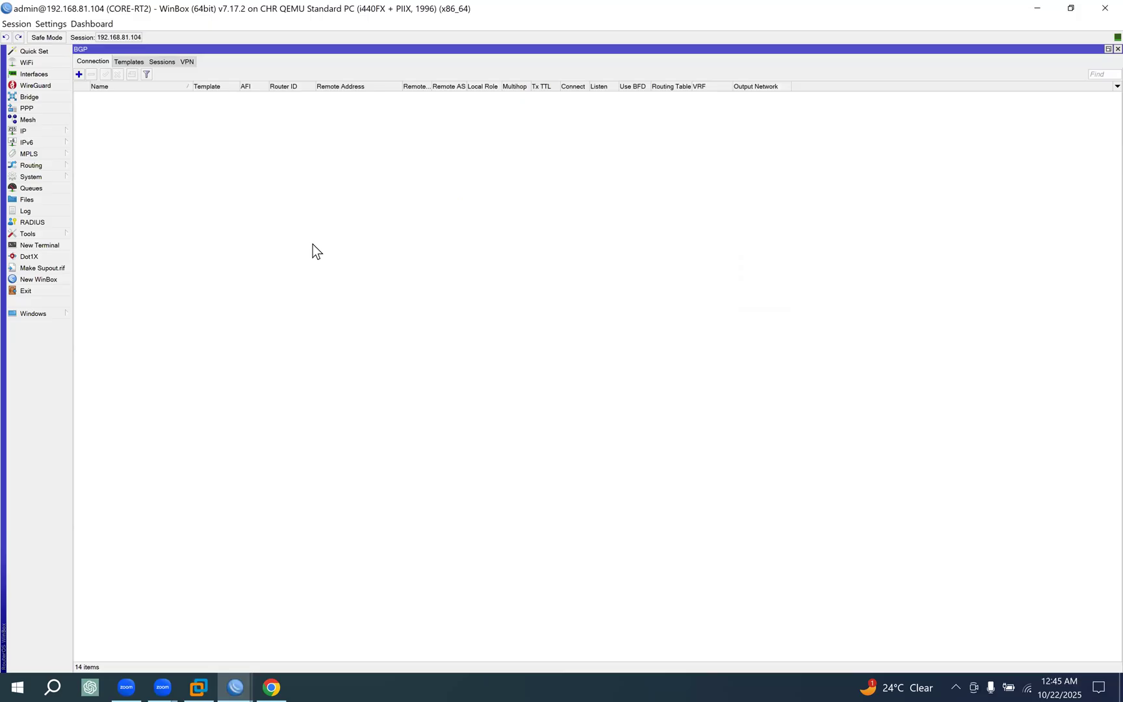
On CORE-RT2, set the local role of the IPV4_IBGP connection to 172.25.0.3/32 to ibgp rr and save it.
click(146, 115)
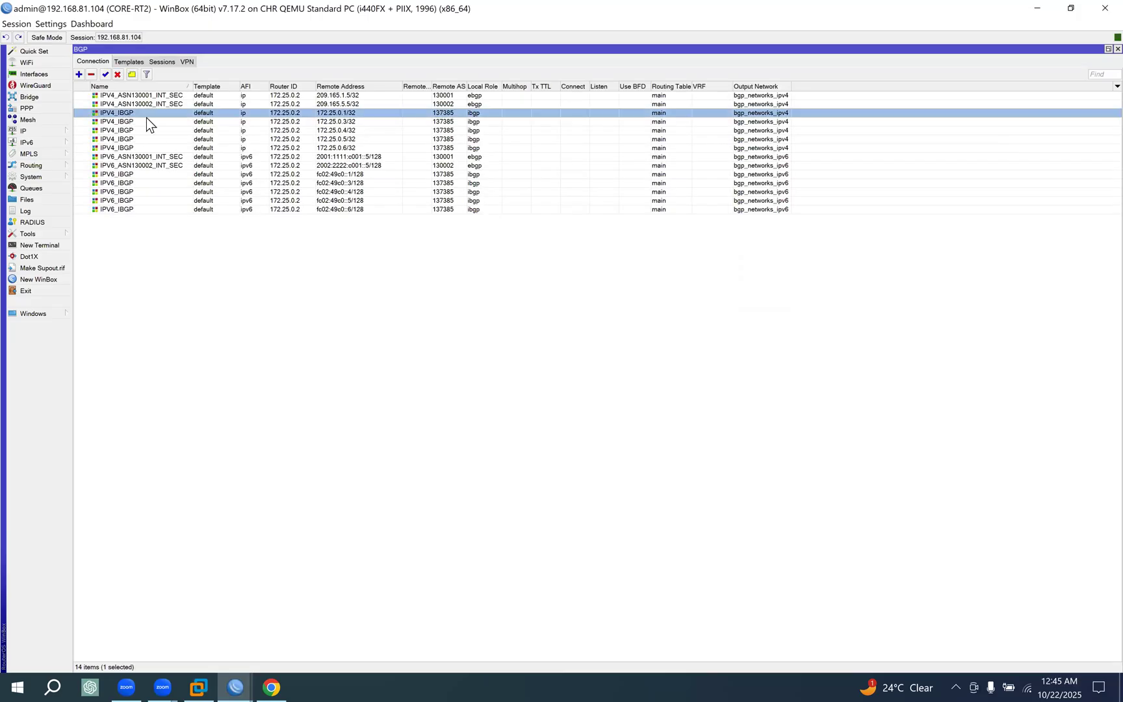
click(341, 122)
double_click(351, 122)
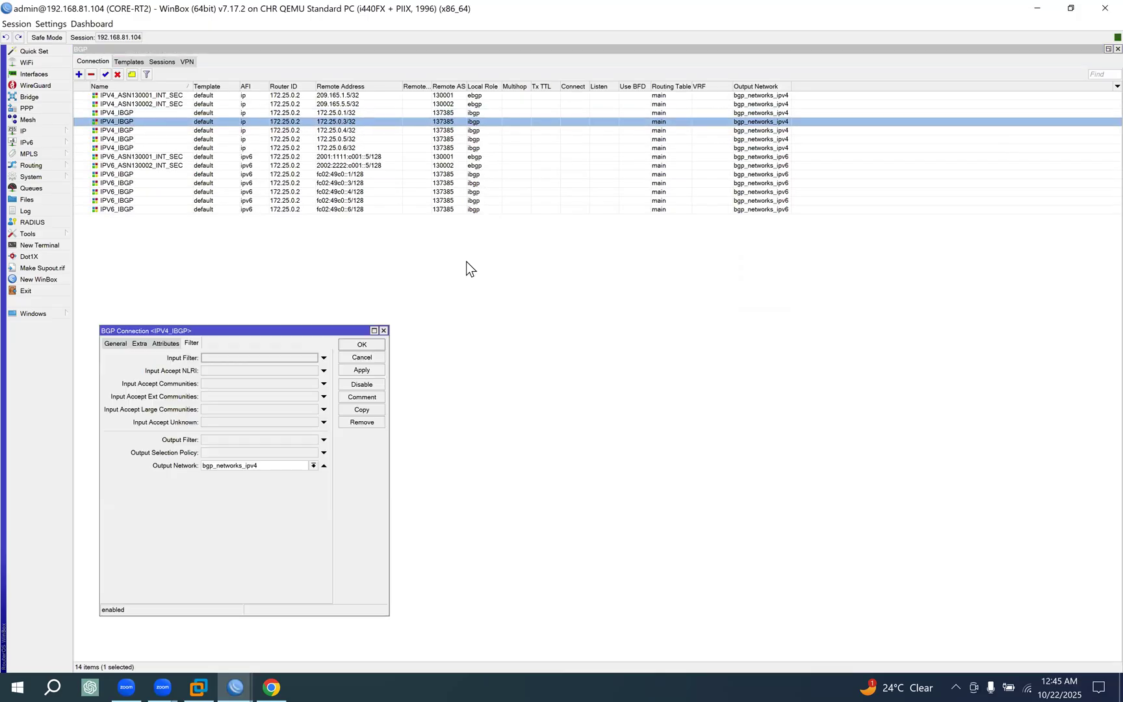
click(115, 344)
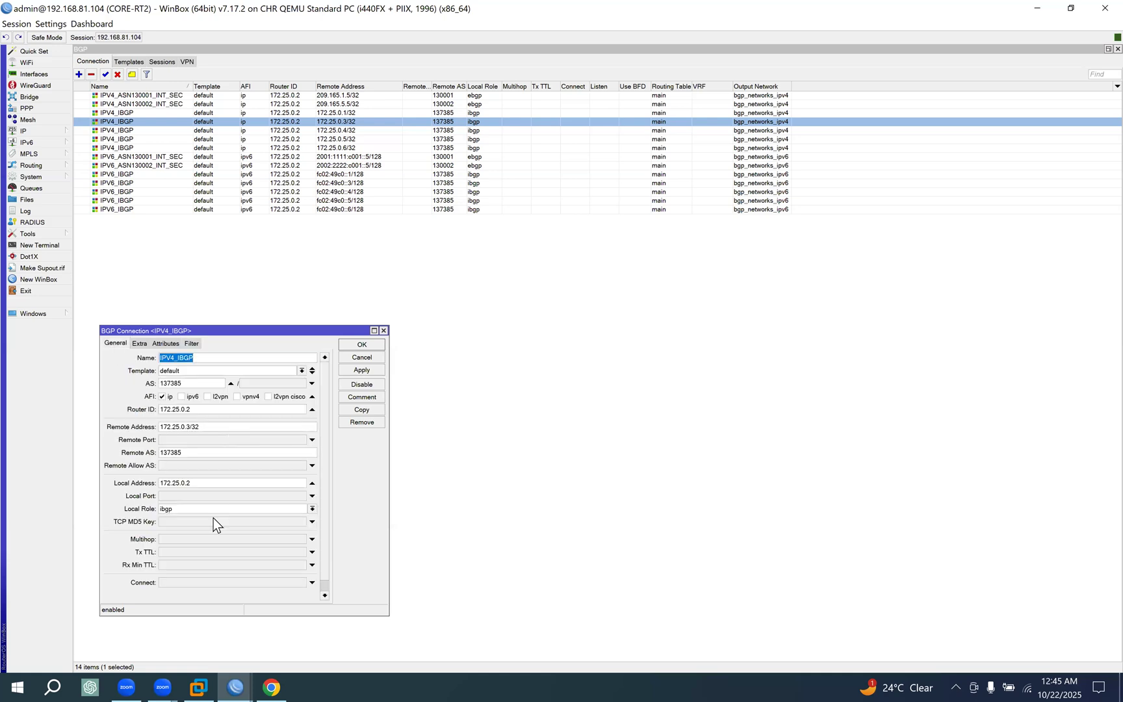
click(214, 508)
click(172, 571)
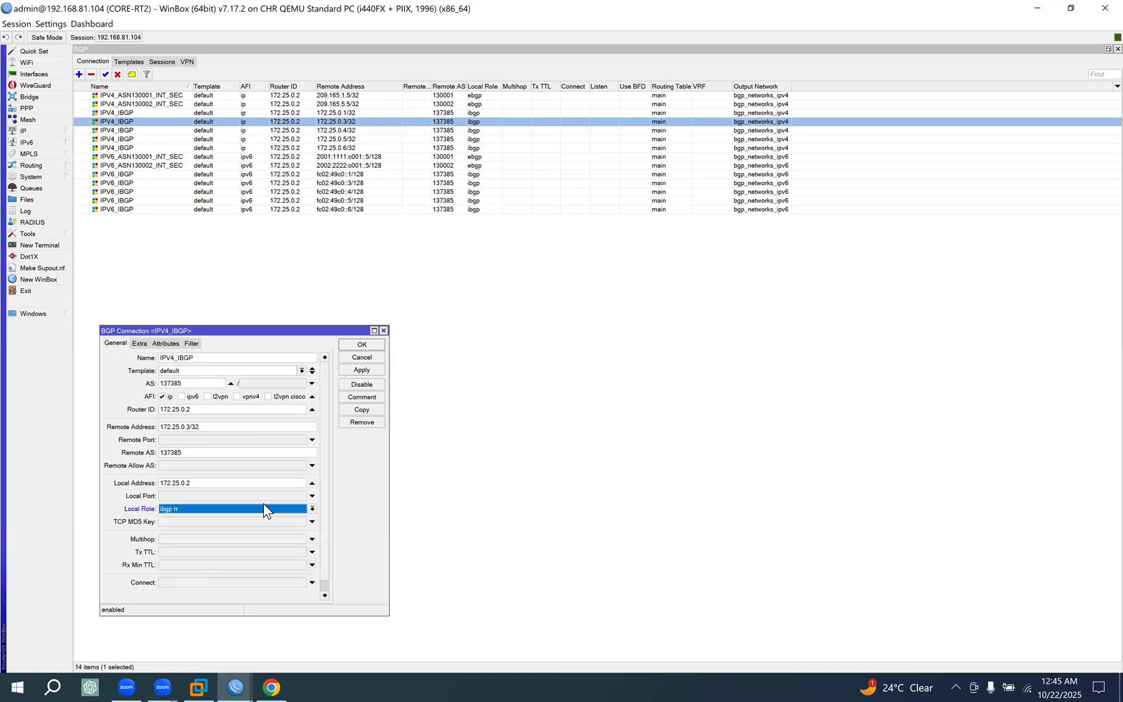
click(359, 347)
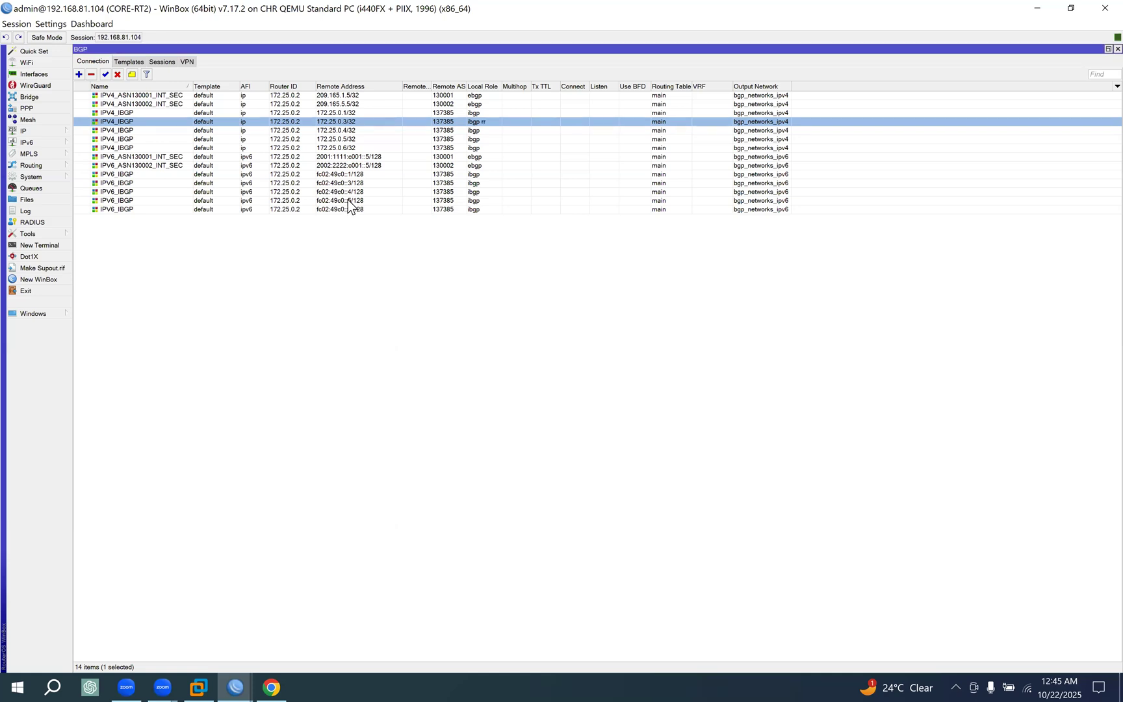
On CORE-RT2, set the local role of the IPV4_IBGP connection to 172.25.0.4/32 to ibgp rr and save it.
double_click(473, 131)
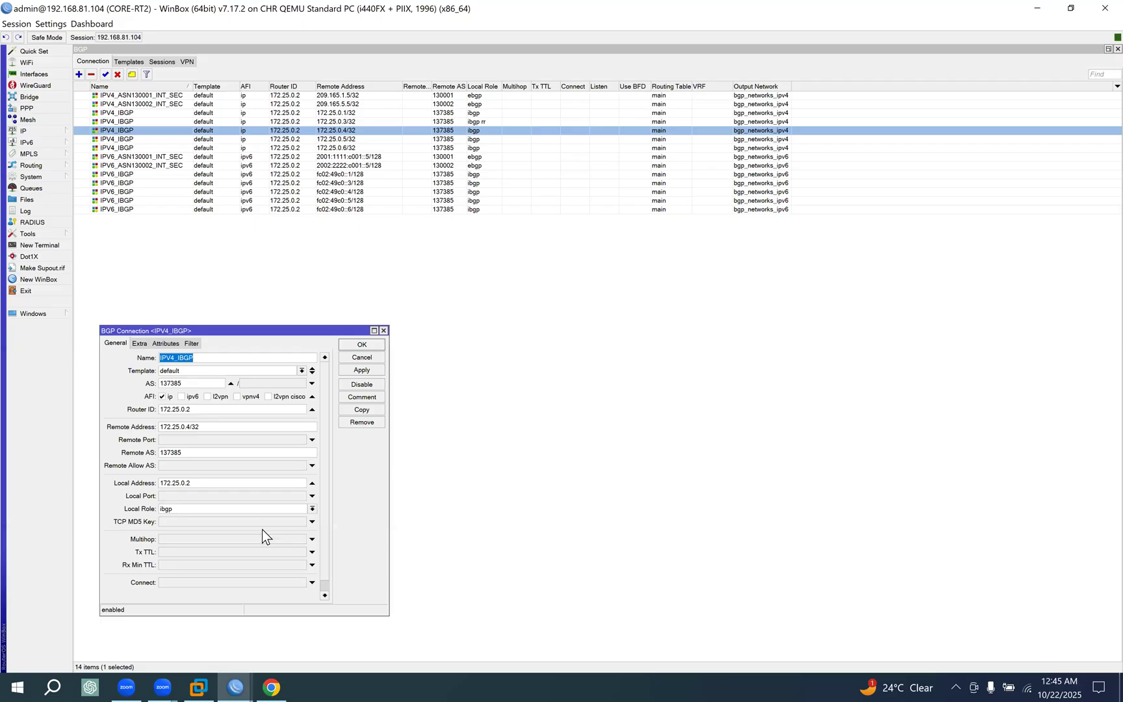
click(256, 511)
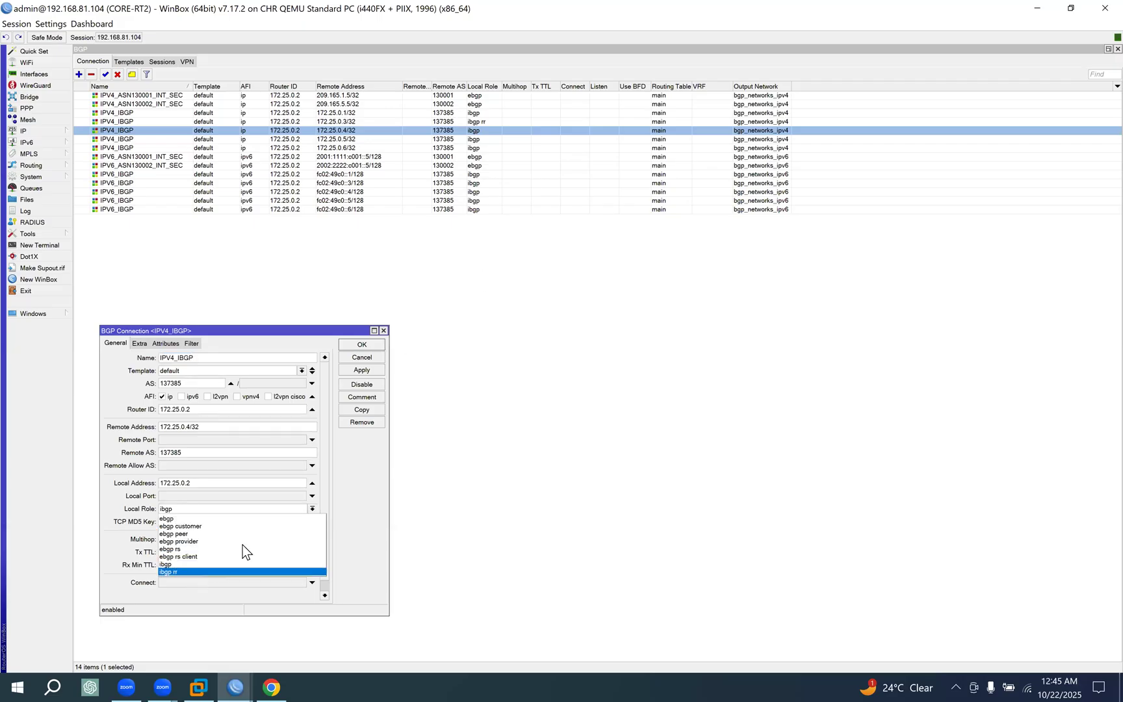
click(214, 571)
click(361, 345)
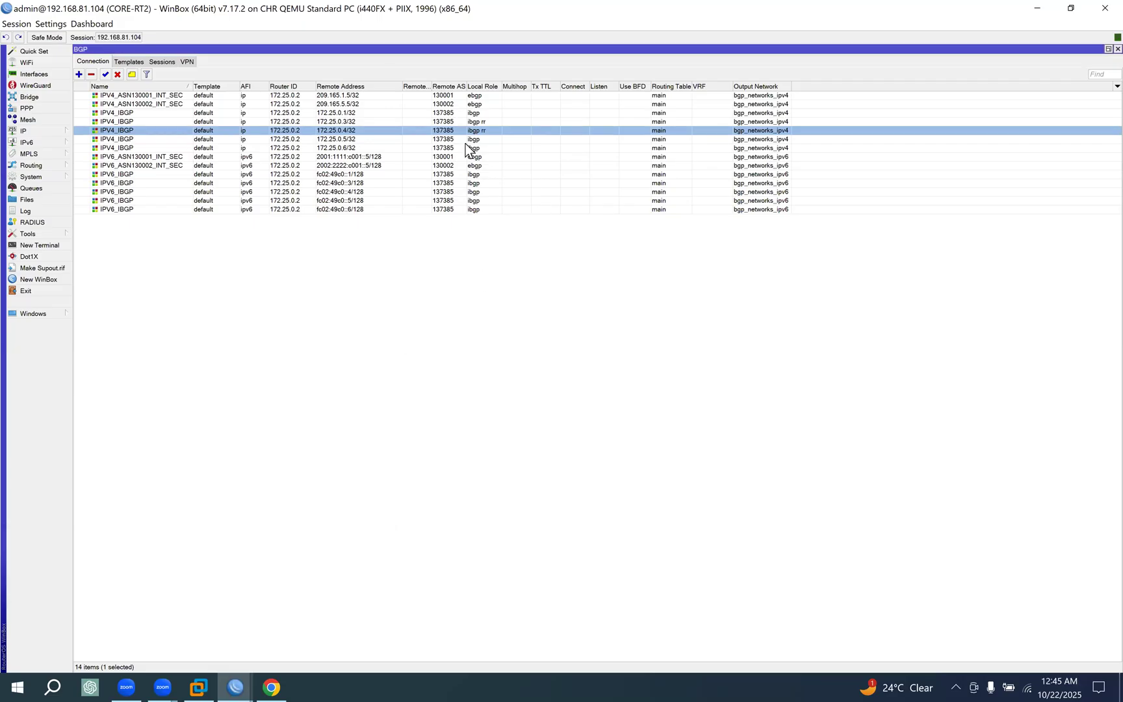
On CORE-RT2, set the local role of the IPV4_IBGP connection to 172.25.0.5/32 to ibgp rr and save it.
double_click(479, 140)
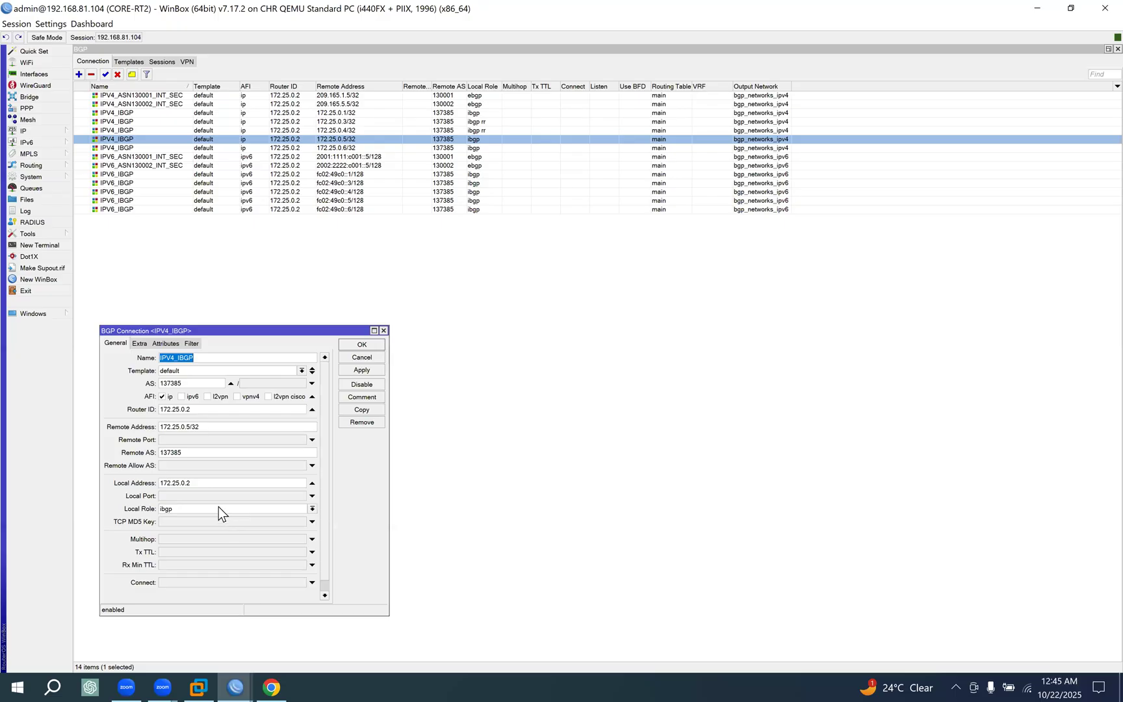
click(218, 508)
click(183, 571)
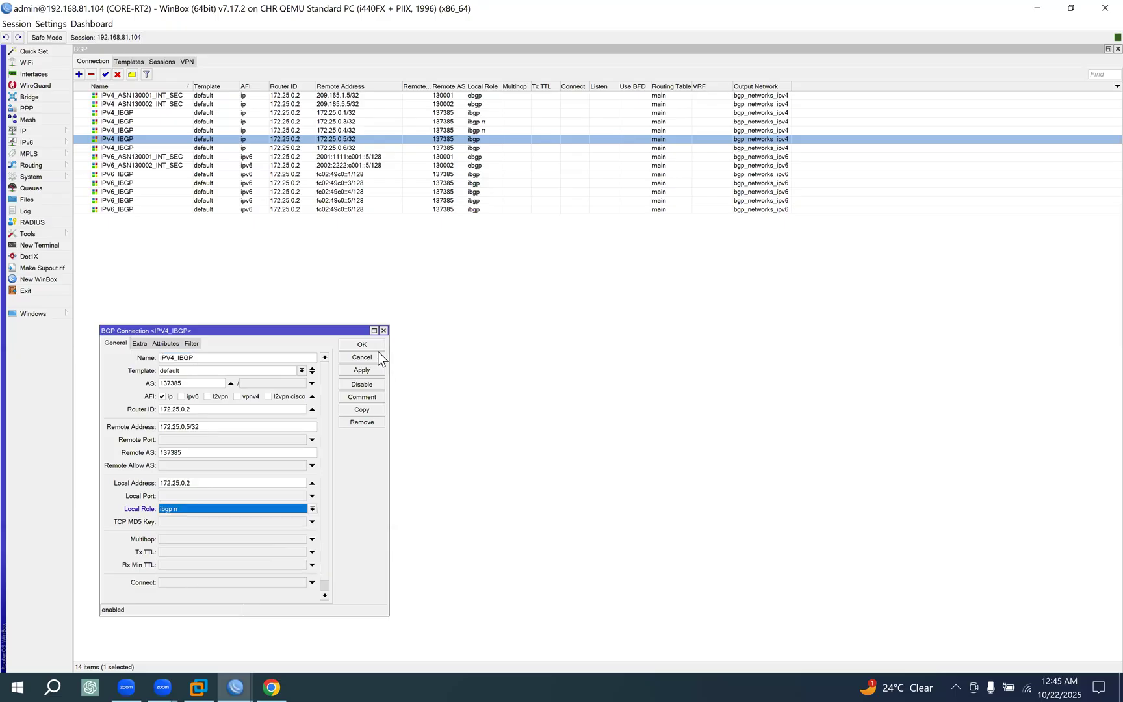
click(375, 345)
On CORE-RT2, set the local role of the IPV4_IBGP connection to 172.25.0.6/32 to ibgp rr and save it.
double_click(481, 149)
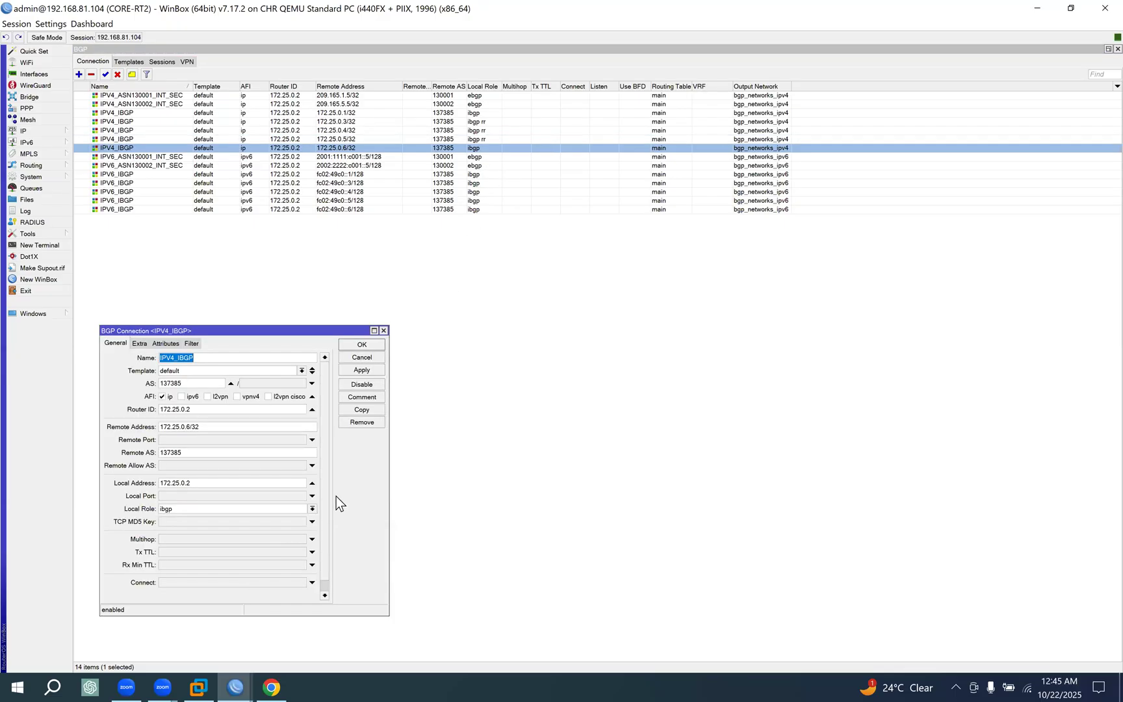
click(196, 509)
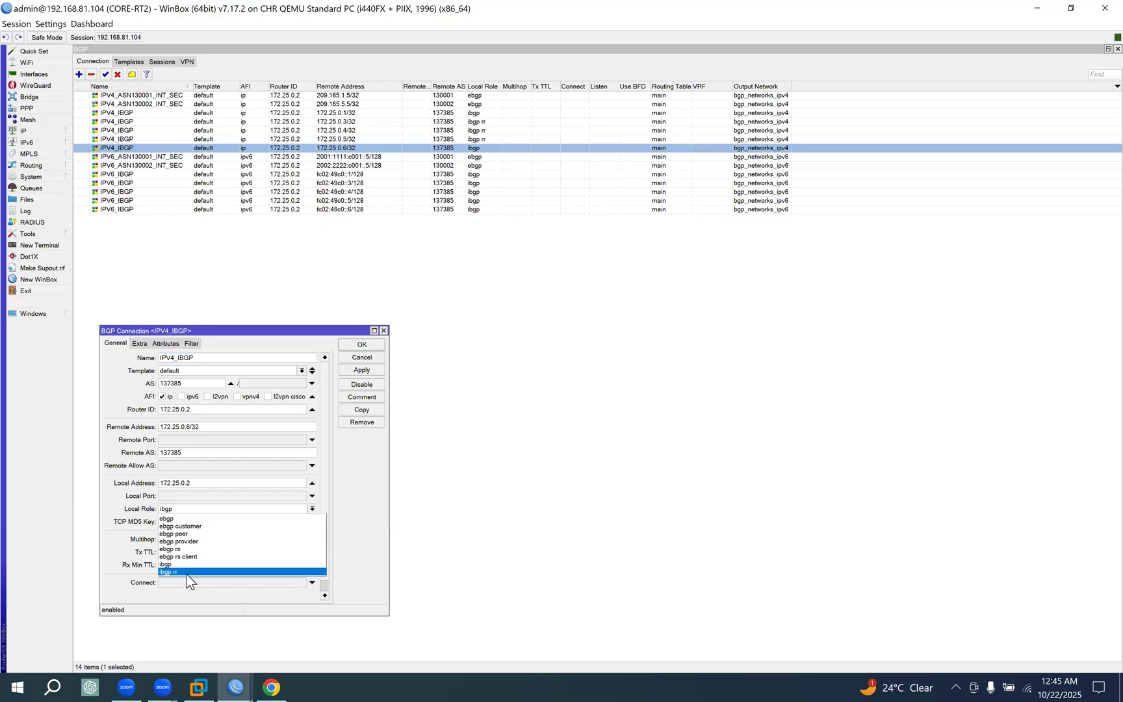
click(361, 344)
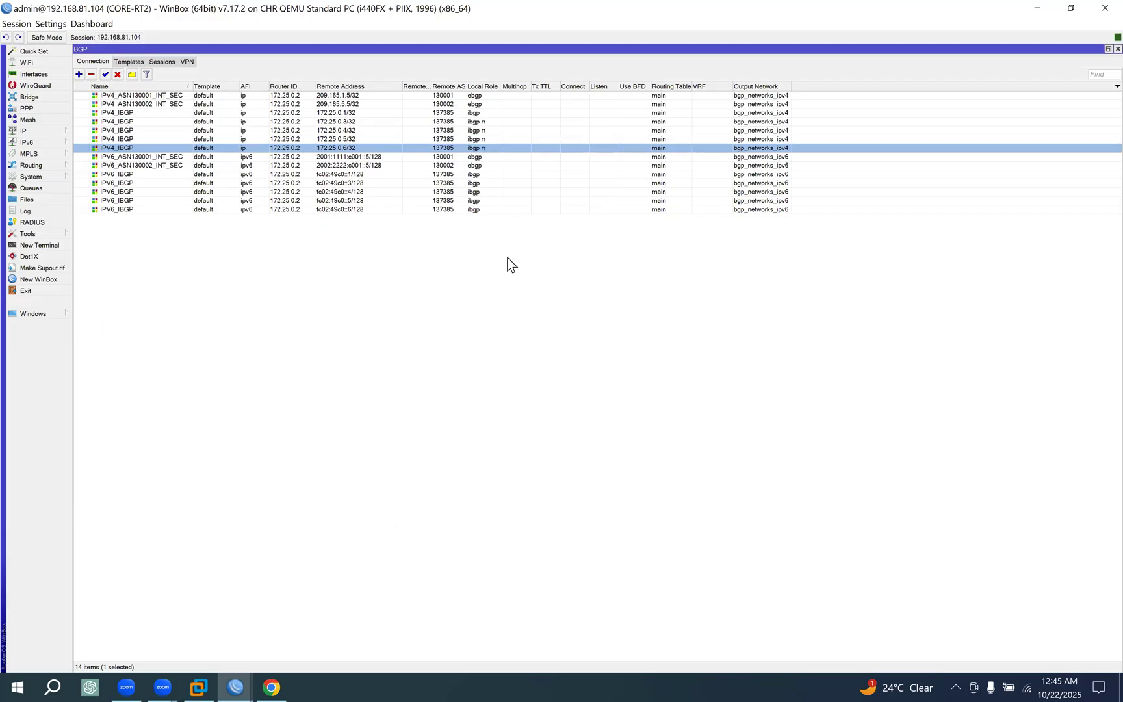
On CORE-RT2, set the local role of the IPV6_IBGP connection to fc02:49c0::3/128 to ibgp rr and save it.
click(474, 175)
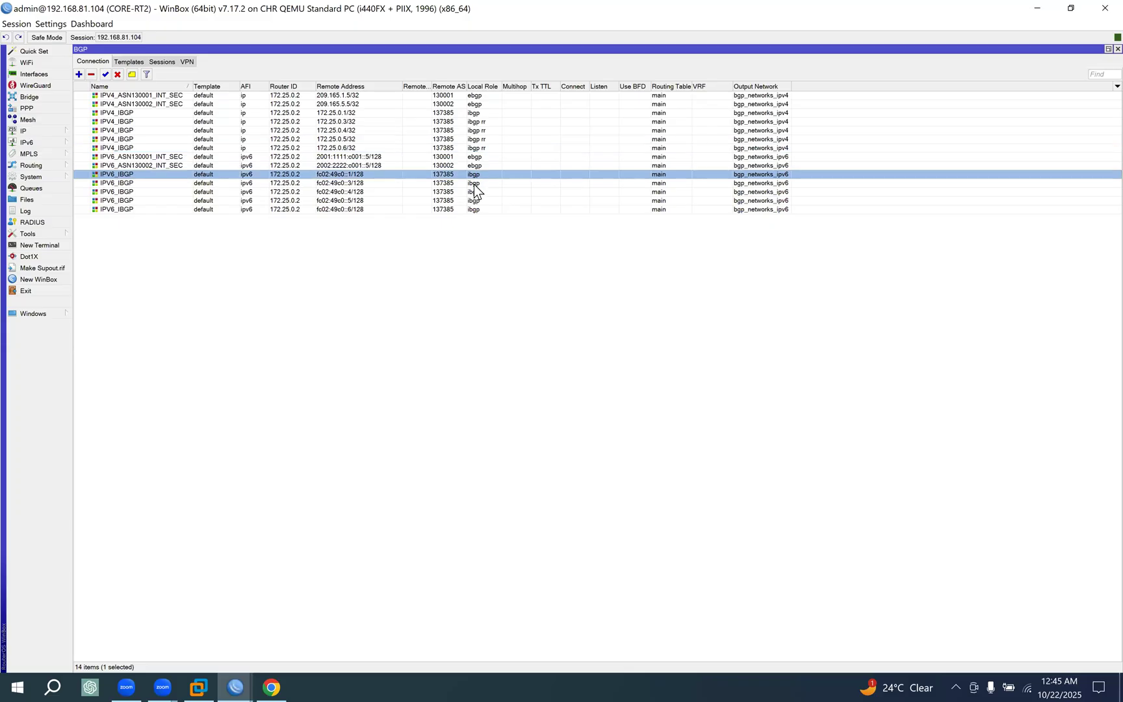
double_click(474, 183)
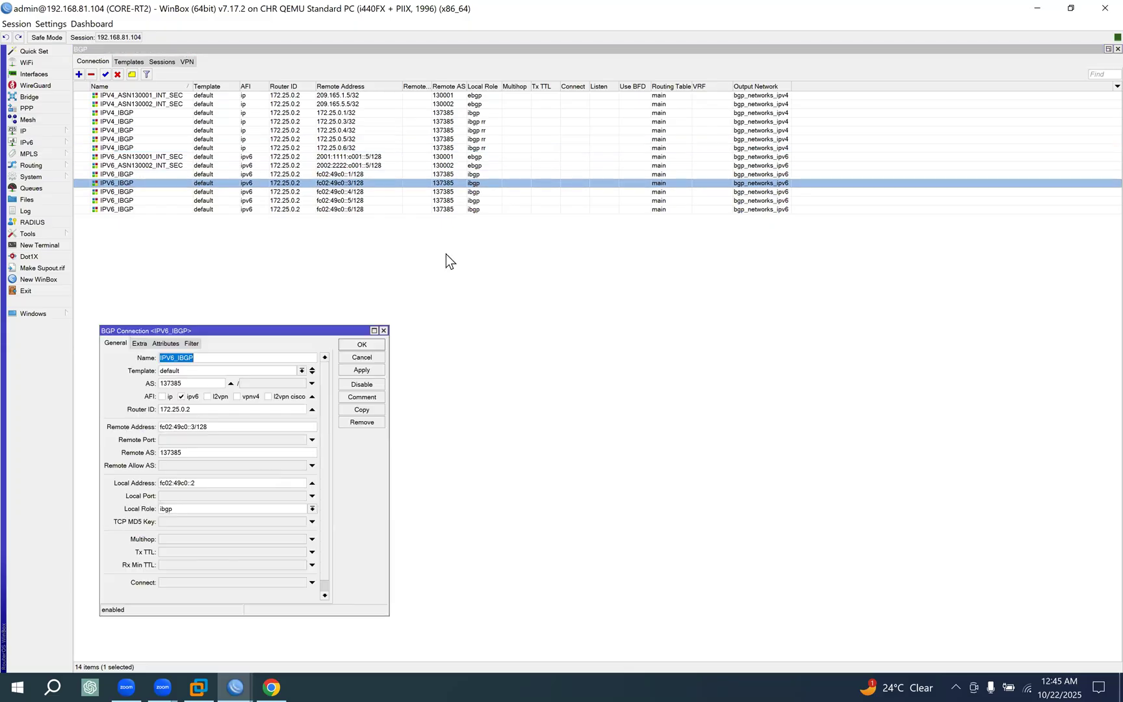
click(304, 509)
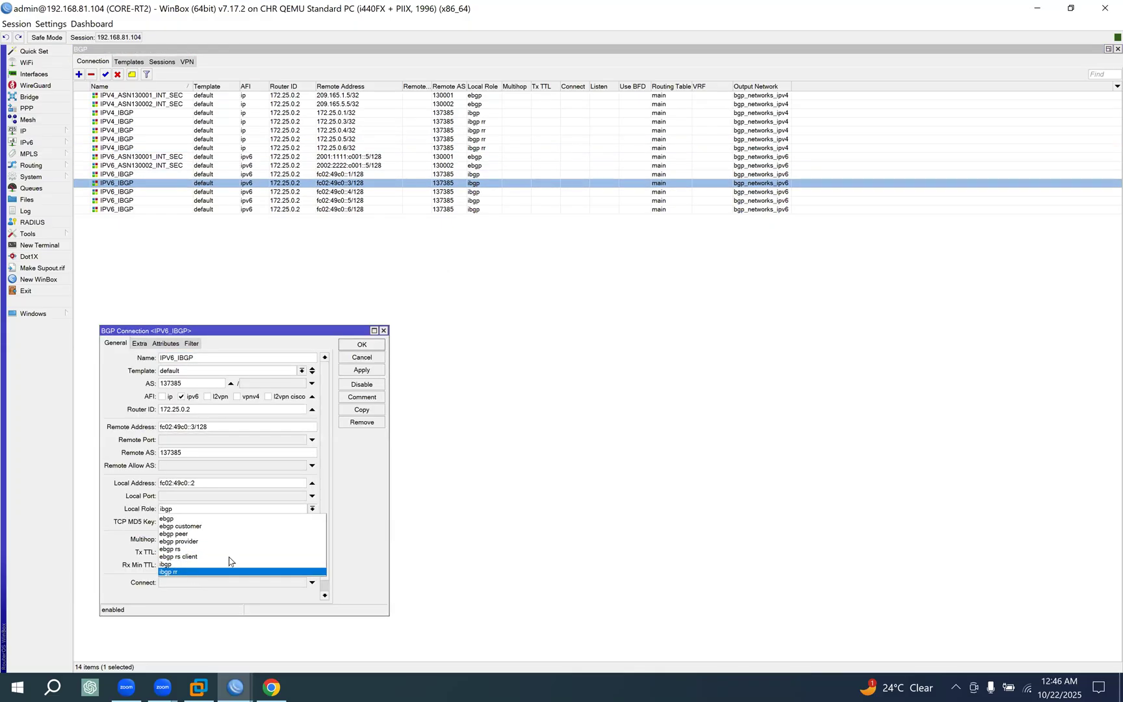
click(228, 559)
click(362, 345)
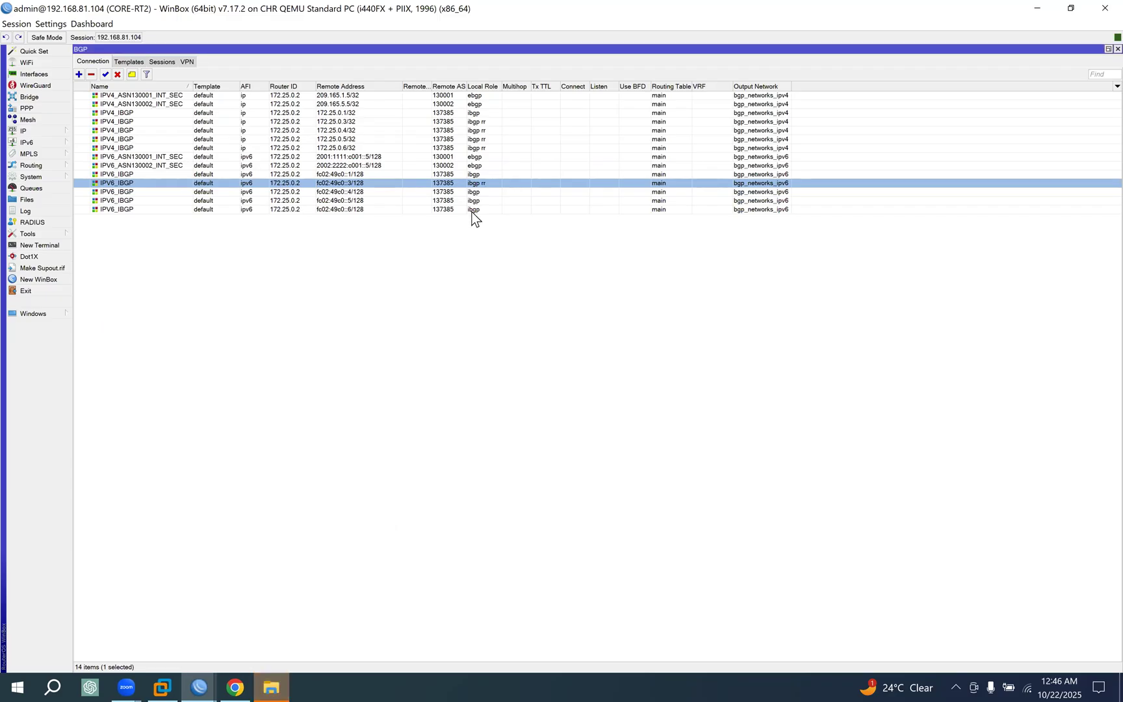
On CORE-RT2, set the local role of the IPV6_IBGP connection to fc02:49c0::4/128 to ibgp rr and save it.
double_click(474, 192)
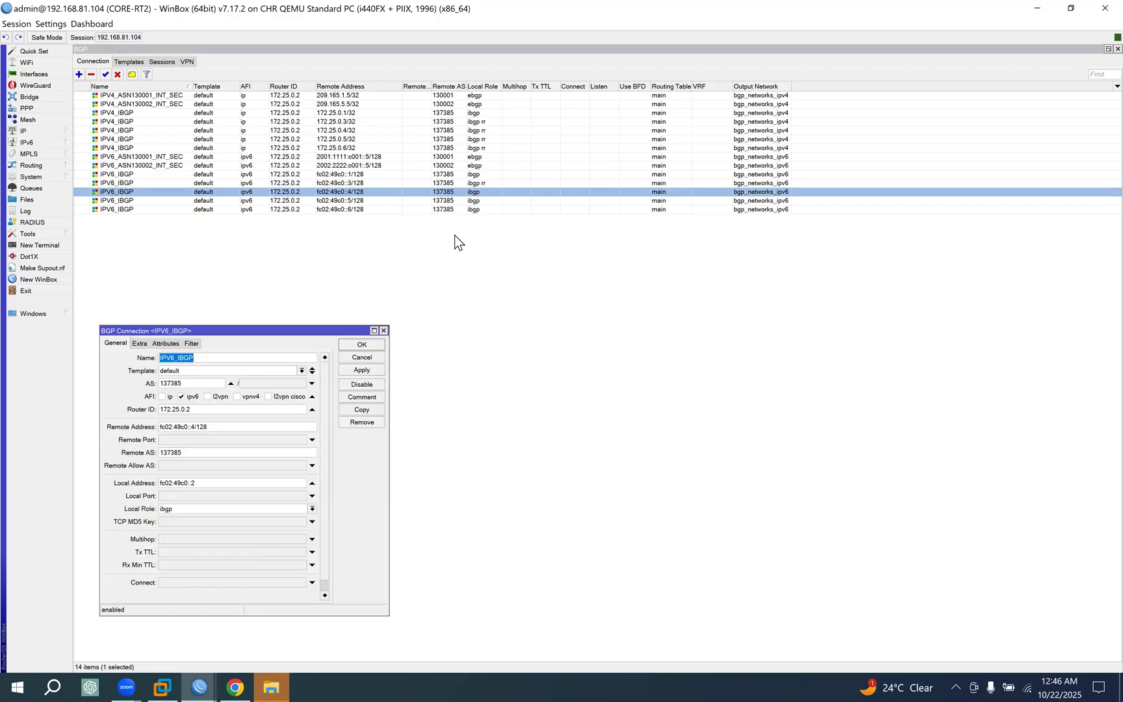
click(260, 509)
click(195, 571)
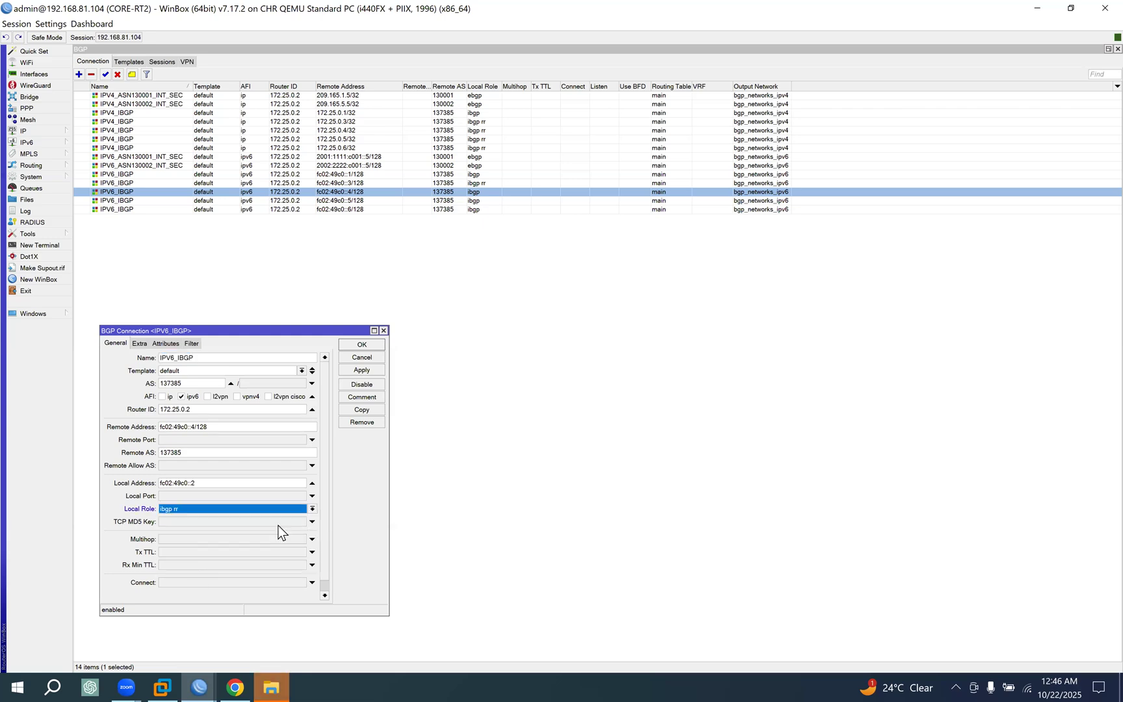
click(376, 341)
On CORE-RT2, set the local role of the IPV6_IBGP connection to fc02:49c0::5/128 to ibgp rr and save it.
double_click(478, 202)
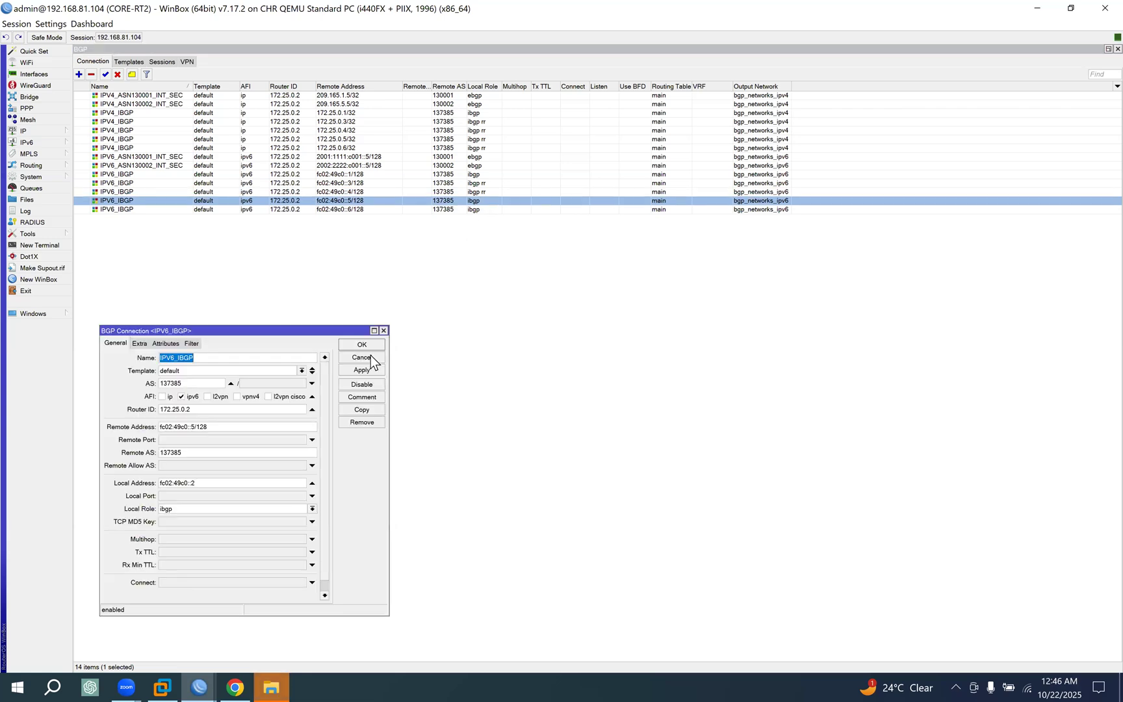
click(289, 508)
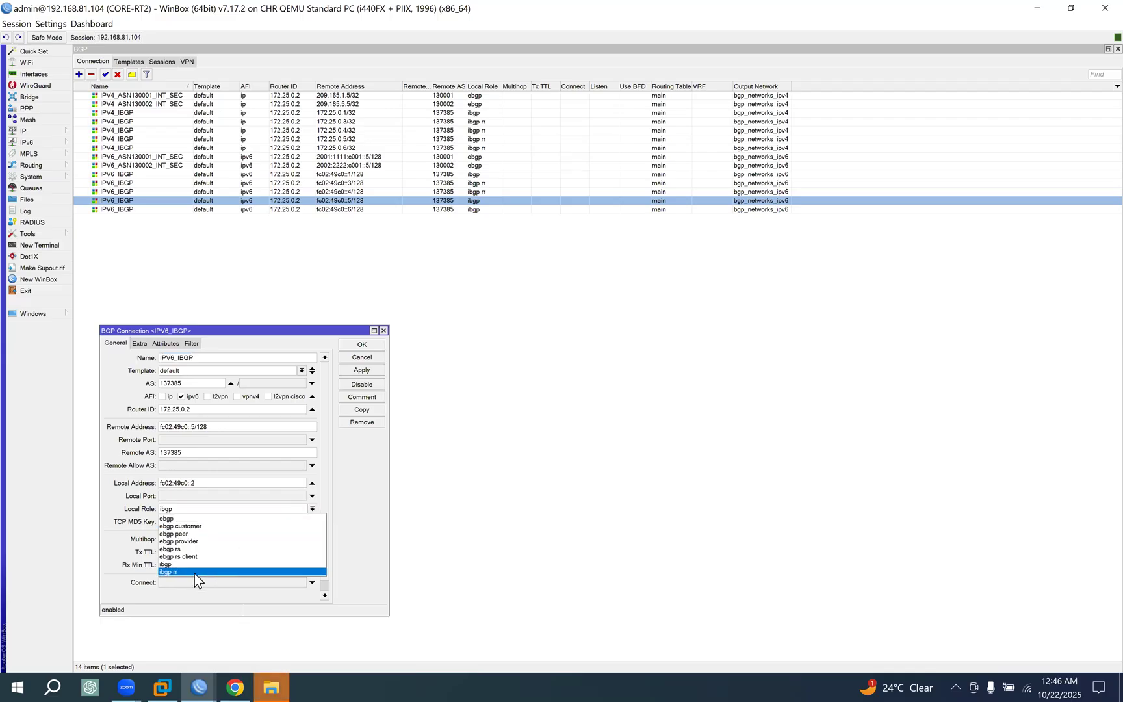
click(199, 571)
click(366, 345)
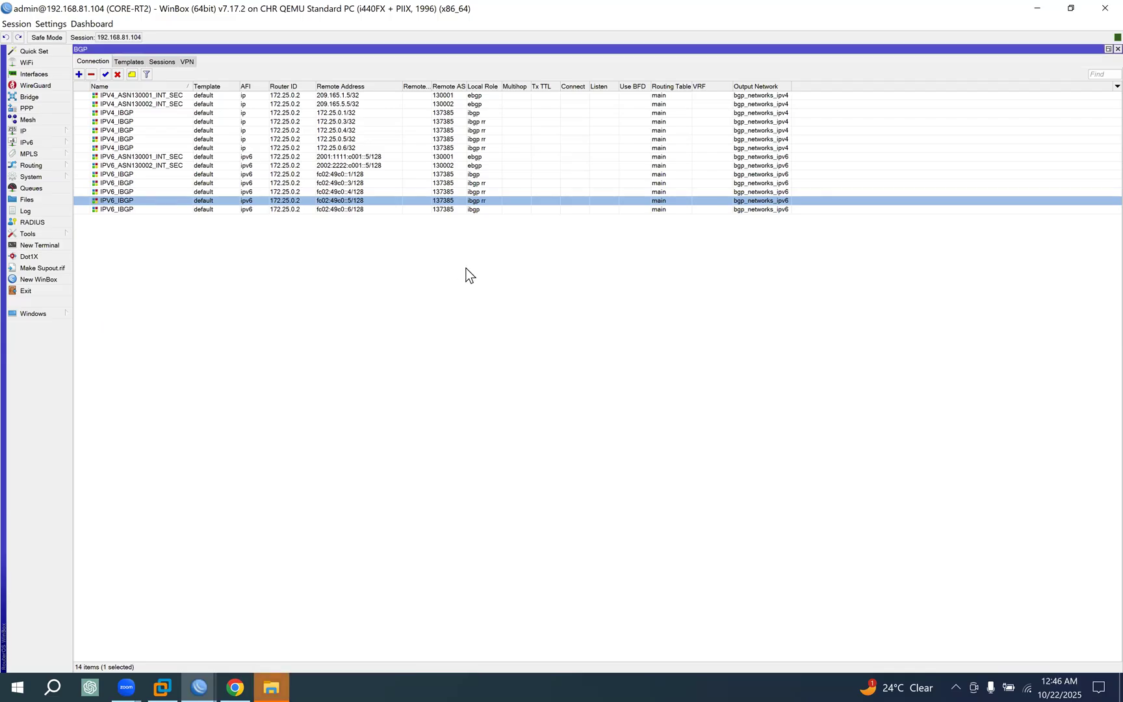
On CORE-RT2, set the local role of the IPV6_IBGP connection to fc02:49c0::6/128 to ibgp rr and save it.
double_click(479, 211)
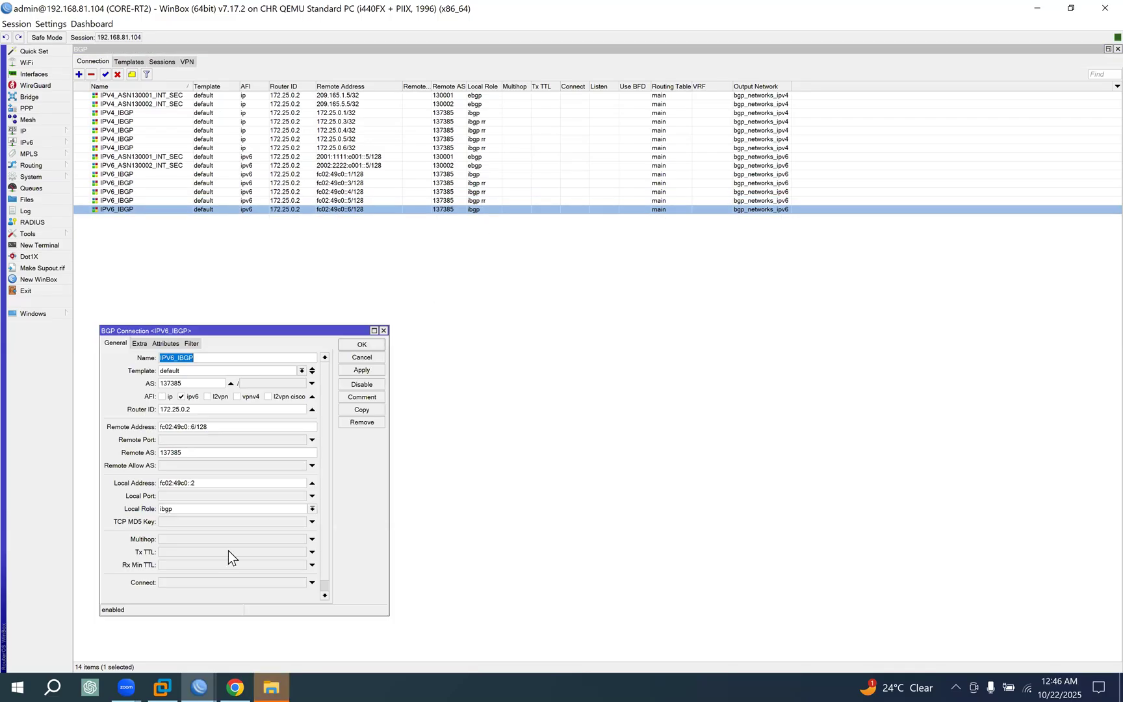
click(199, 509)
click(187, 571)
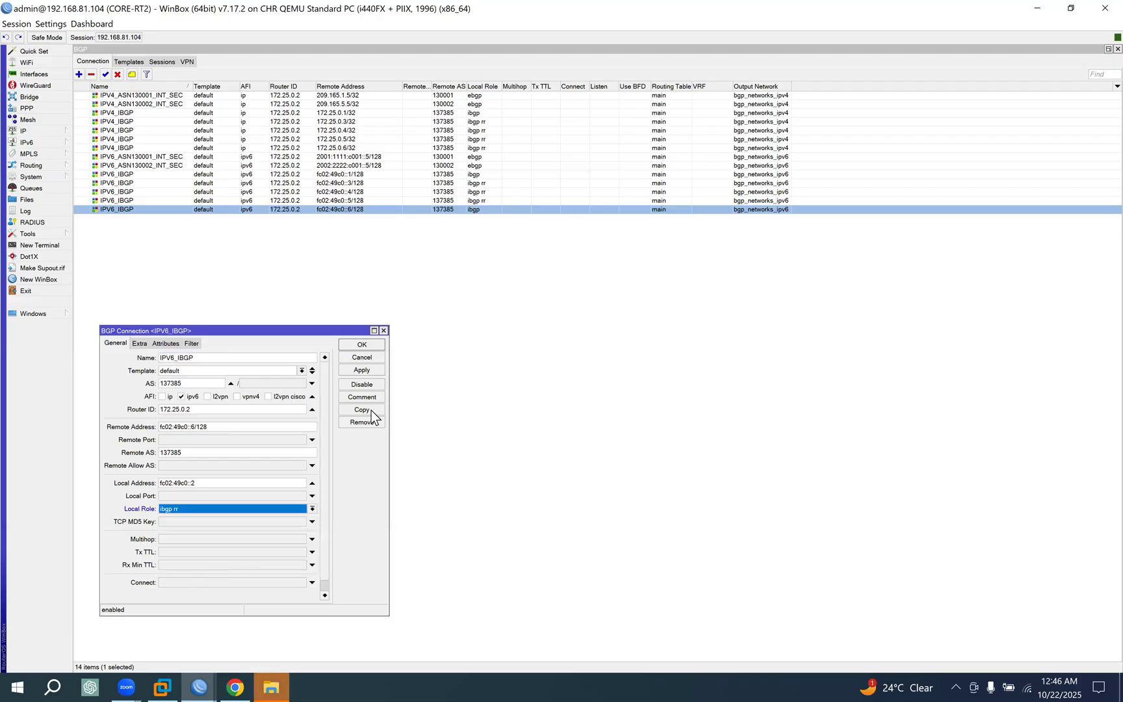
click(362, 345)
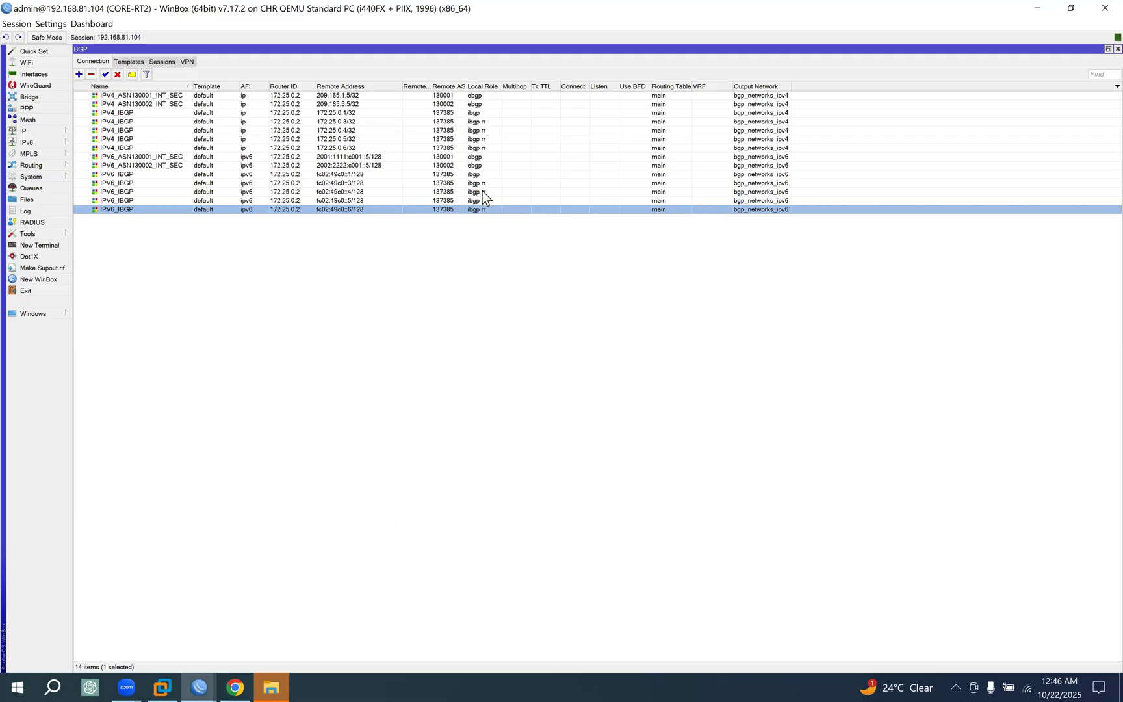
click(270, 679)
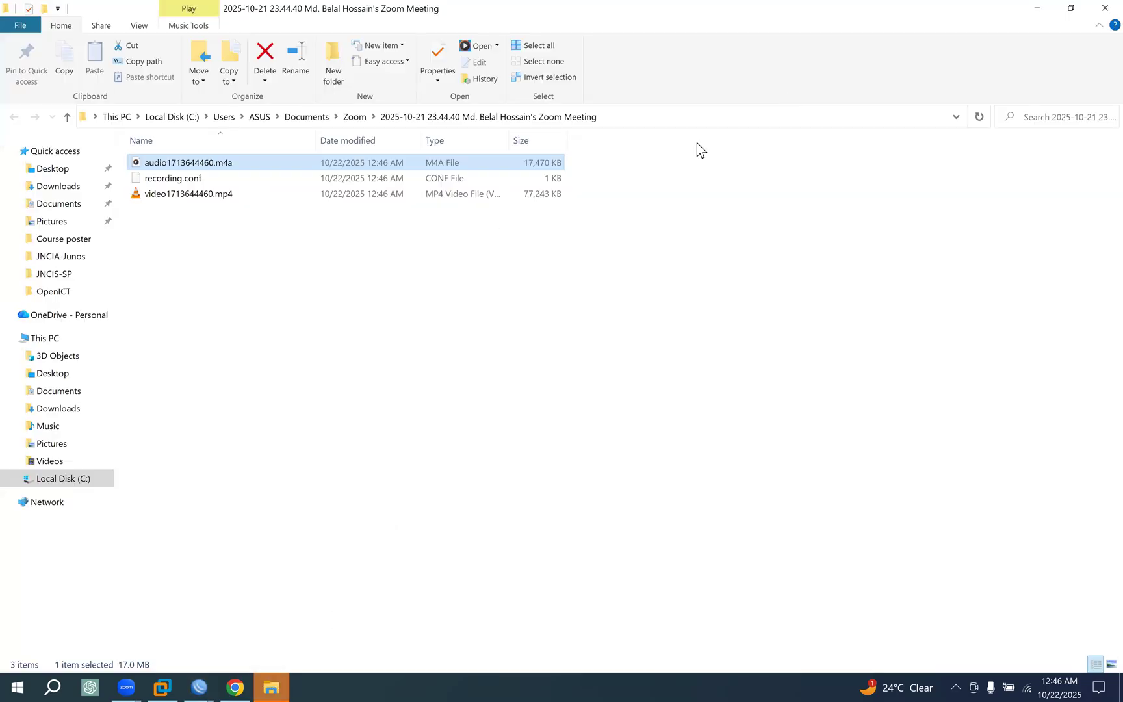
click(1104, 8)
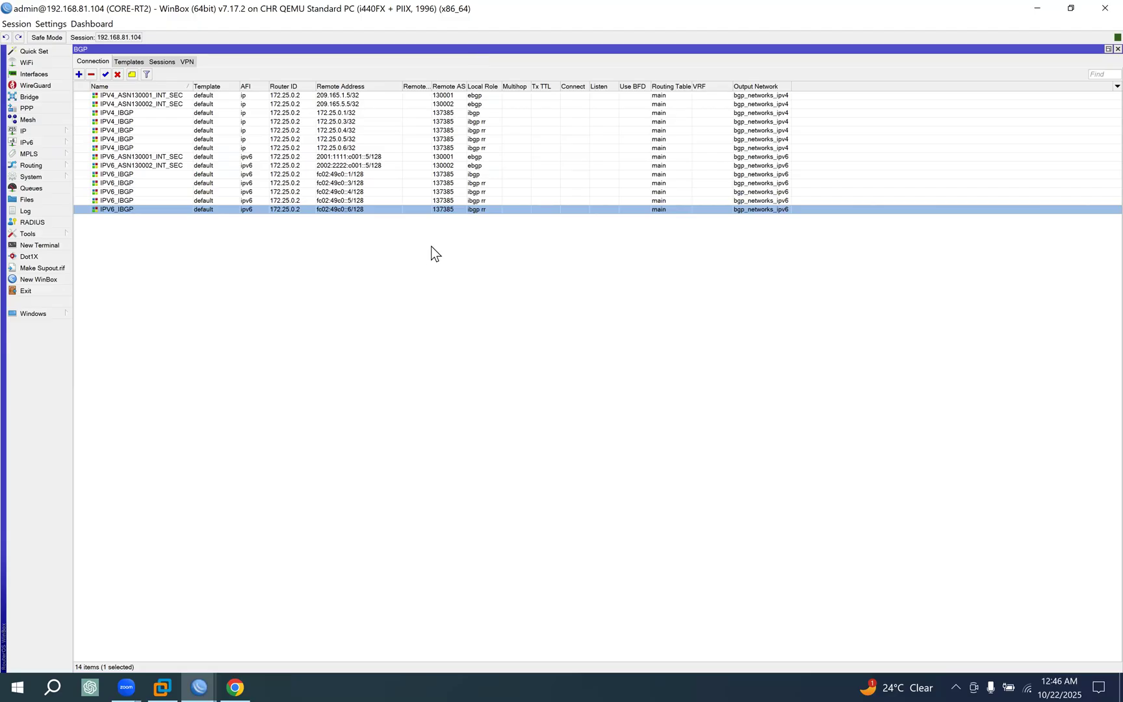
Examine the local role options of the IPV6_ASN130001_INT_SEC connection on CORE-RT2 and leave it without saving.
double_click(479, 157)
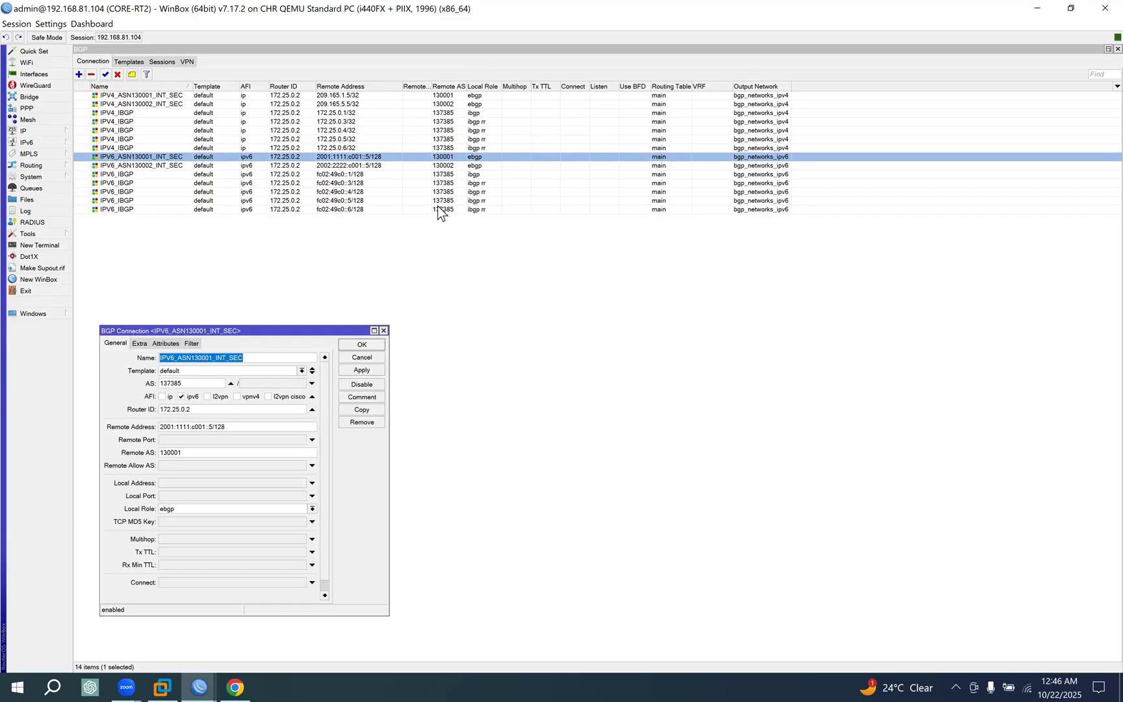
click(213, 510)
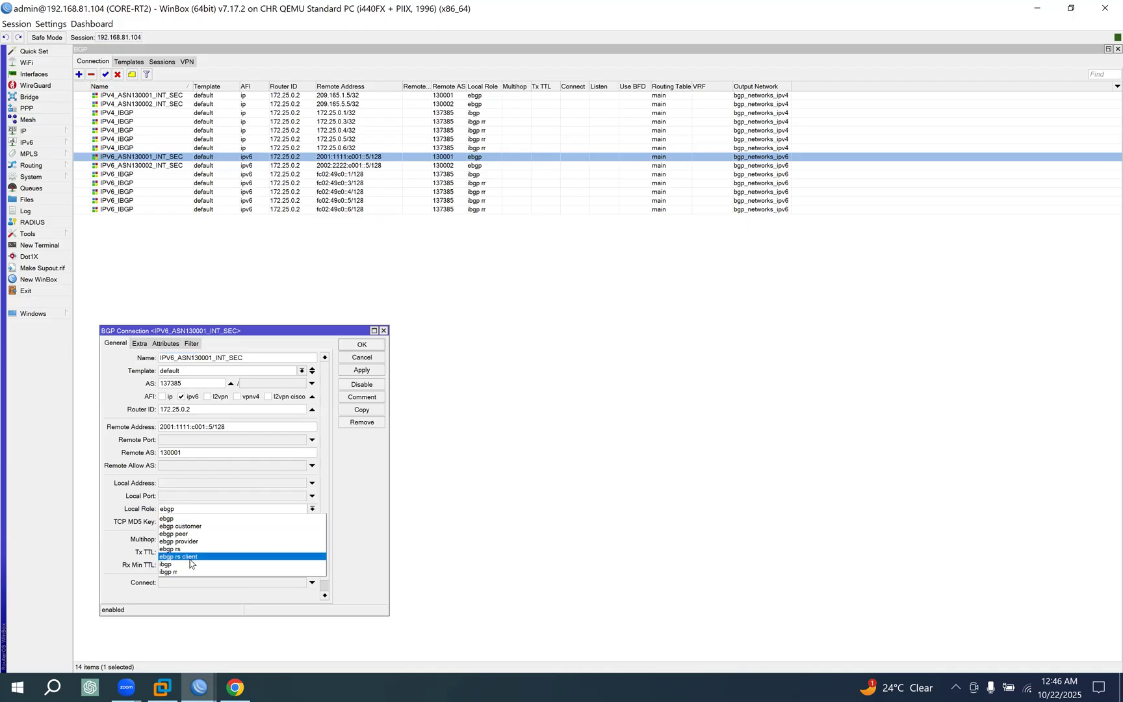
click(362, 486)
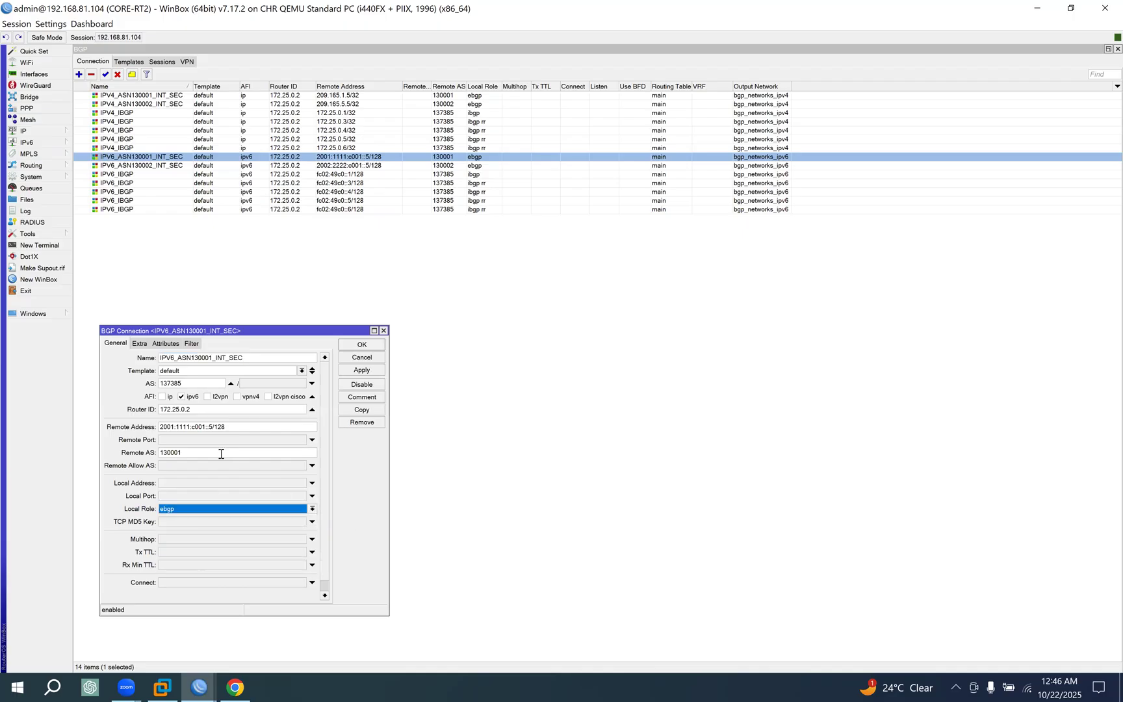
click(376, 357)
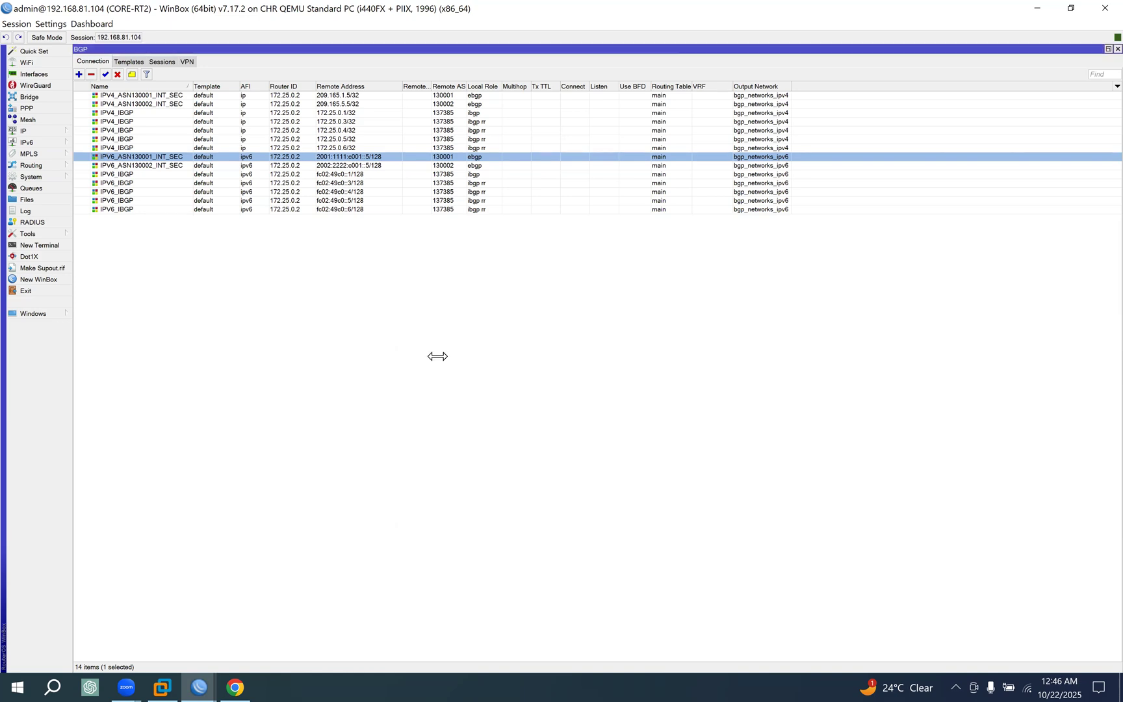
Compare the EVE-NG topology with the local roles in CORE-RT1's BGP connection list.
click(234, 686)
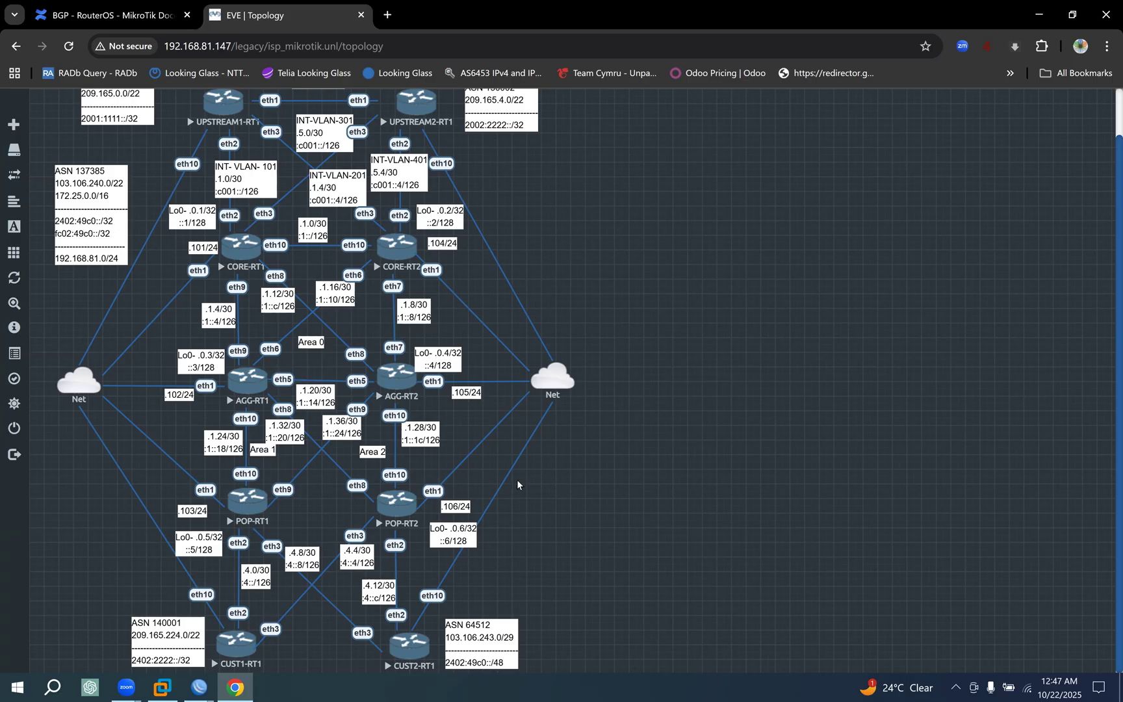
click(202, 676)
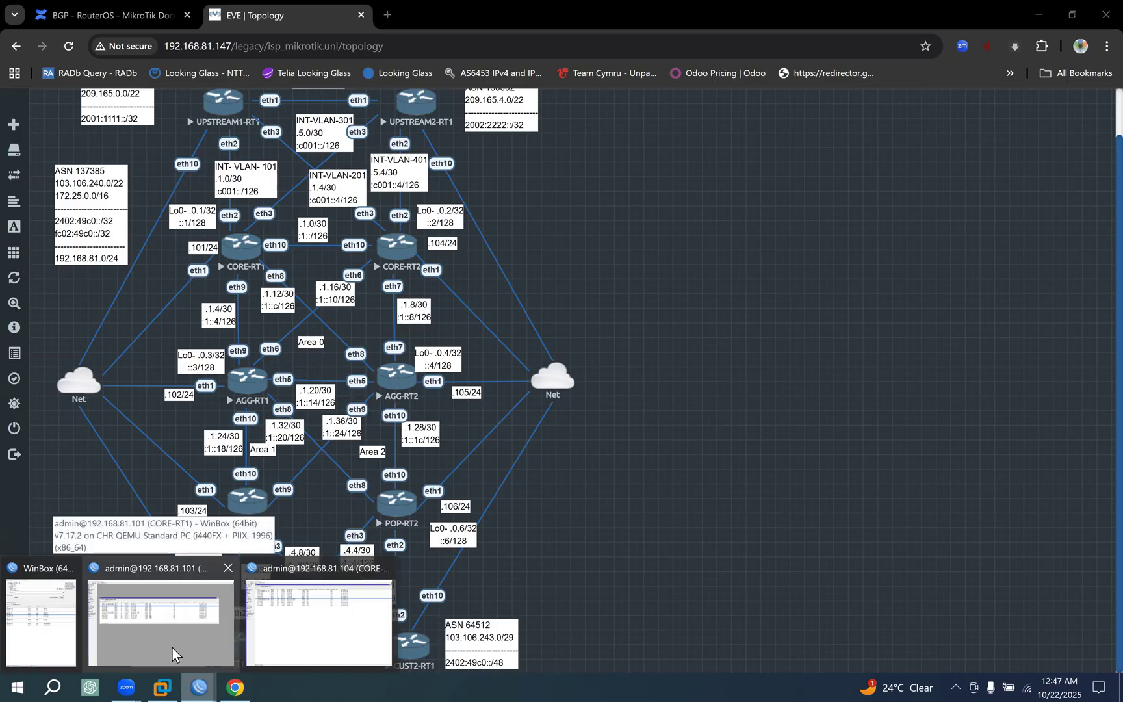
click(172, 649)
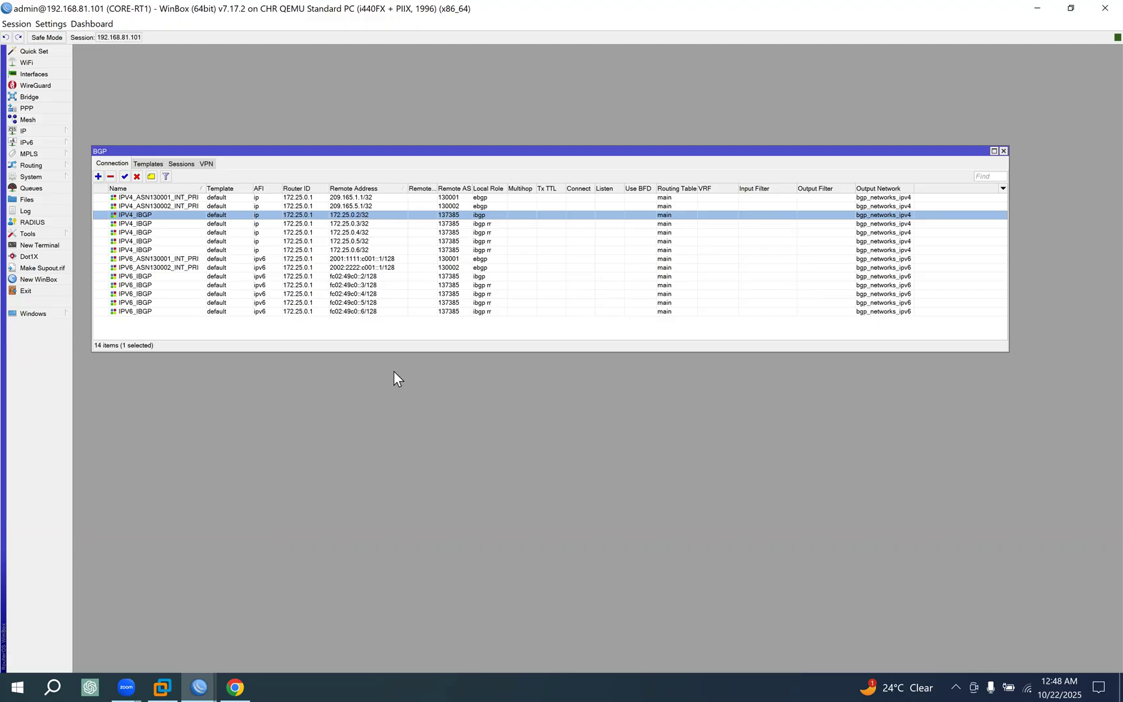
click(235, 686)
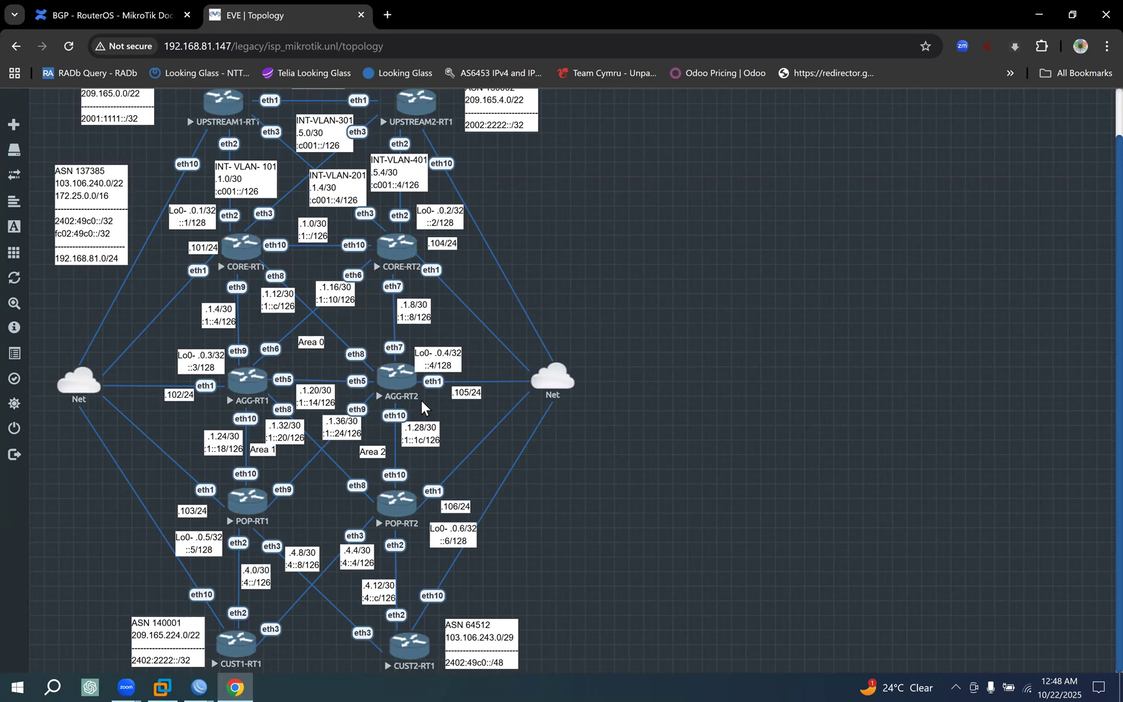
Switch to the WinBox address list and connect to AGG-RT1 at 192.168.81.102.
click(199, 687)
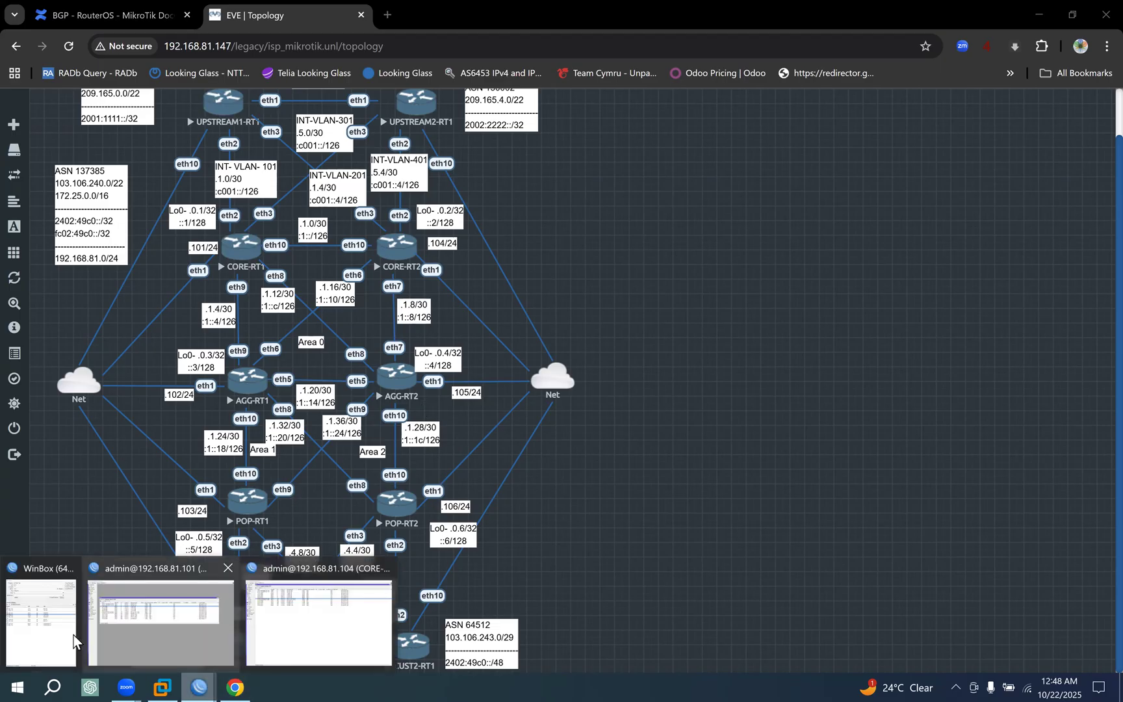
click(71, 638)
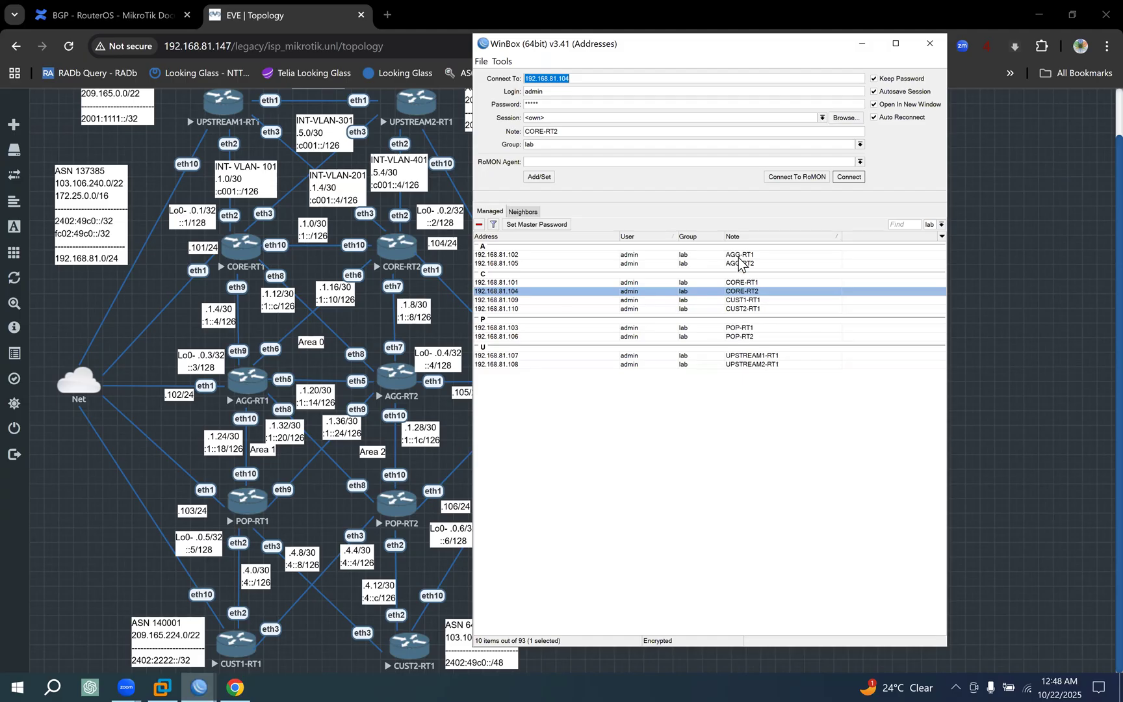
click(738, 255)
click(850, 178)
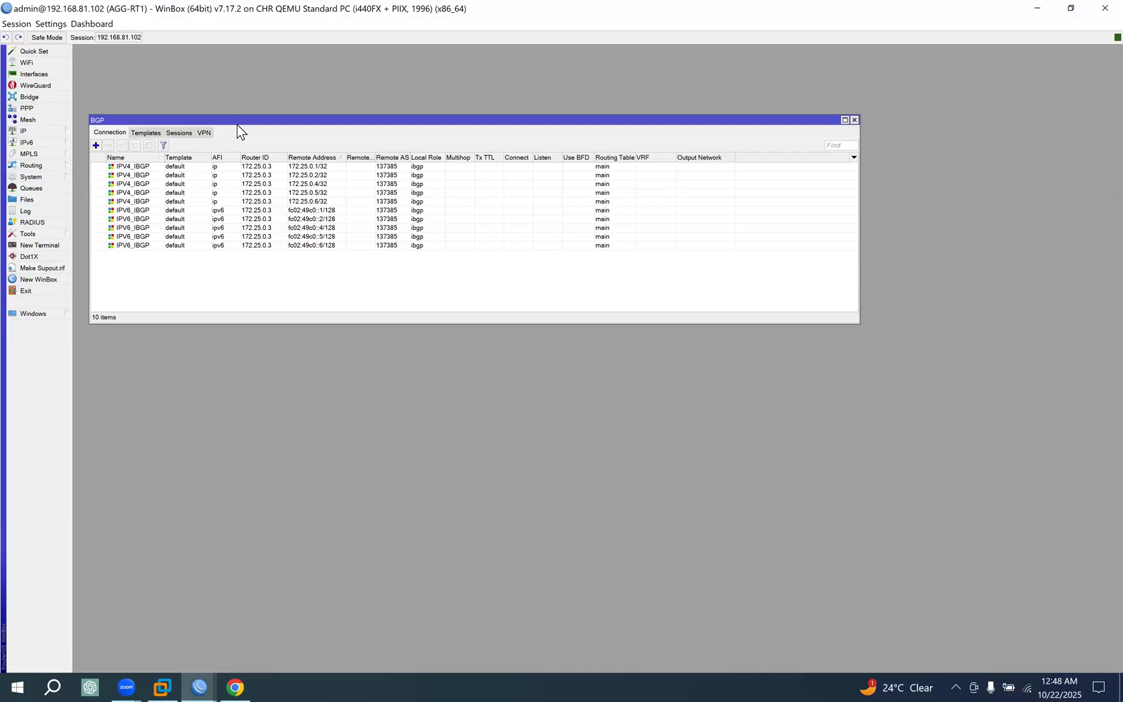
drag(235, 120, 236, 137)
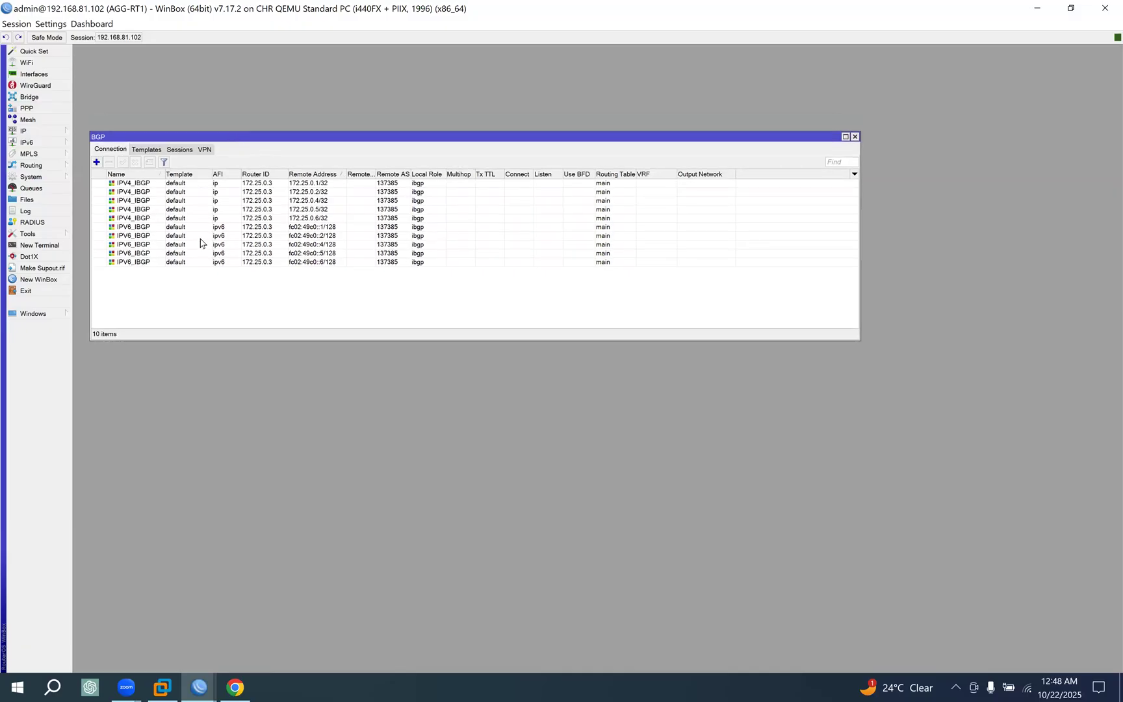
On AGG-RT1, disable the IPV4_IBGP connections to 172.25.0.4/32, 172.25.0.5/32 and 172.25.0.6/32.
click(211, 221)
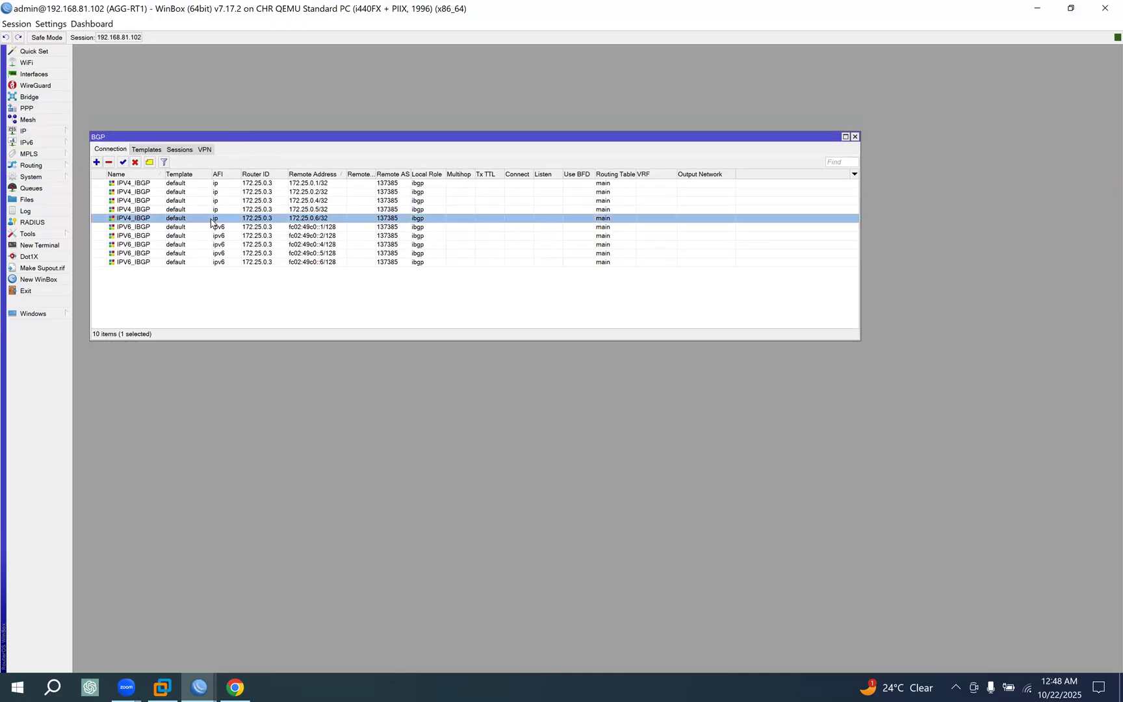
click(314, 200)
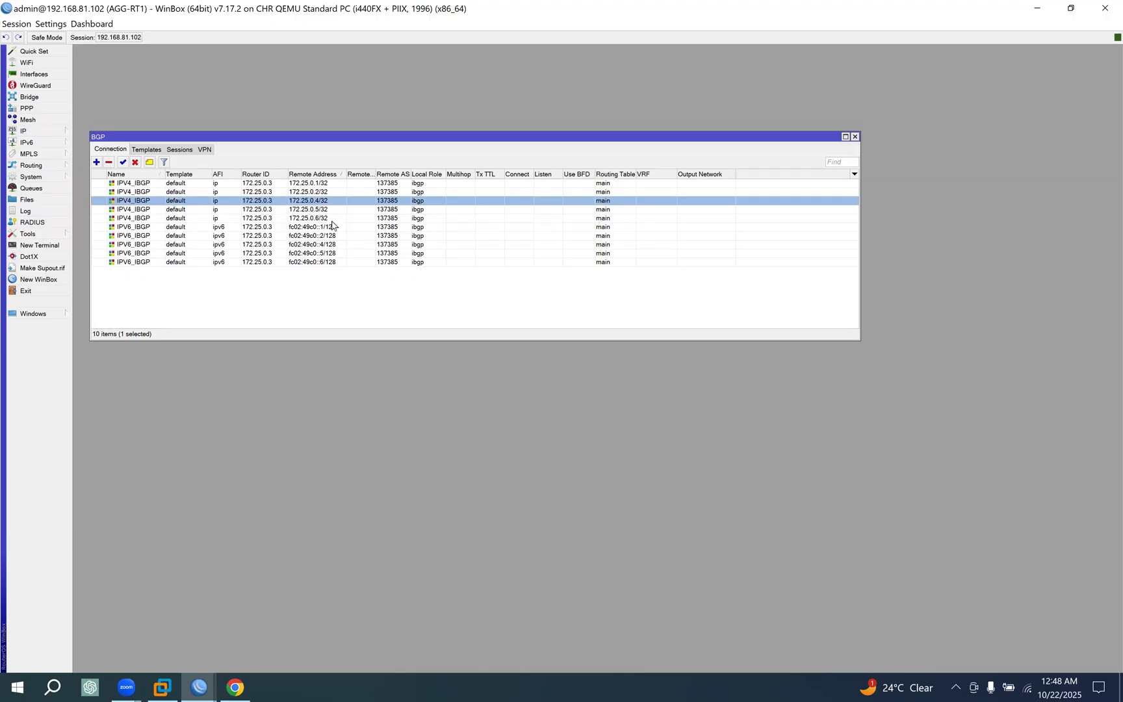
shift+click(317, 210)
shift+click(308, 220)
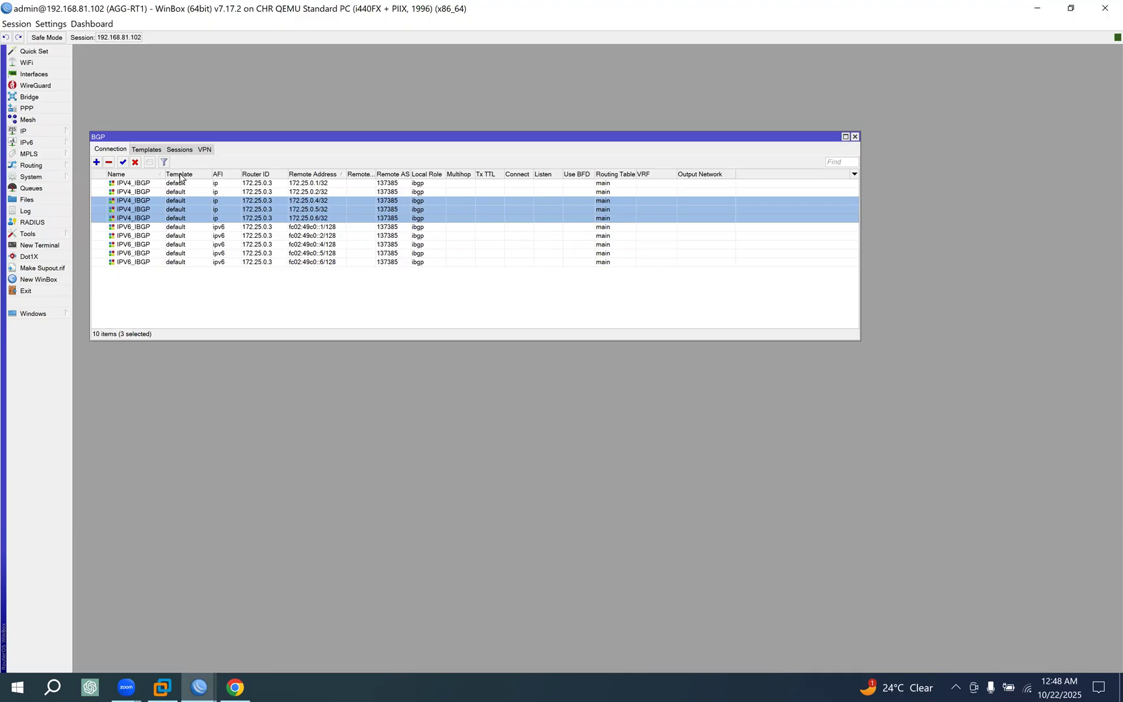
click(136, 162)
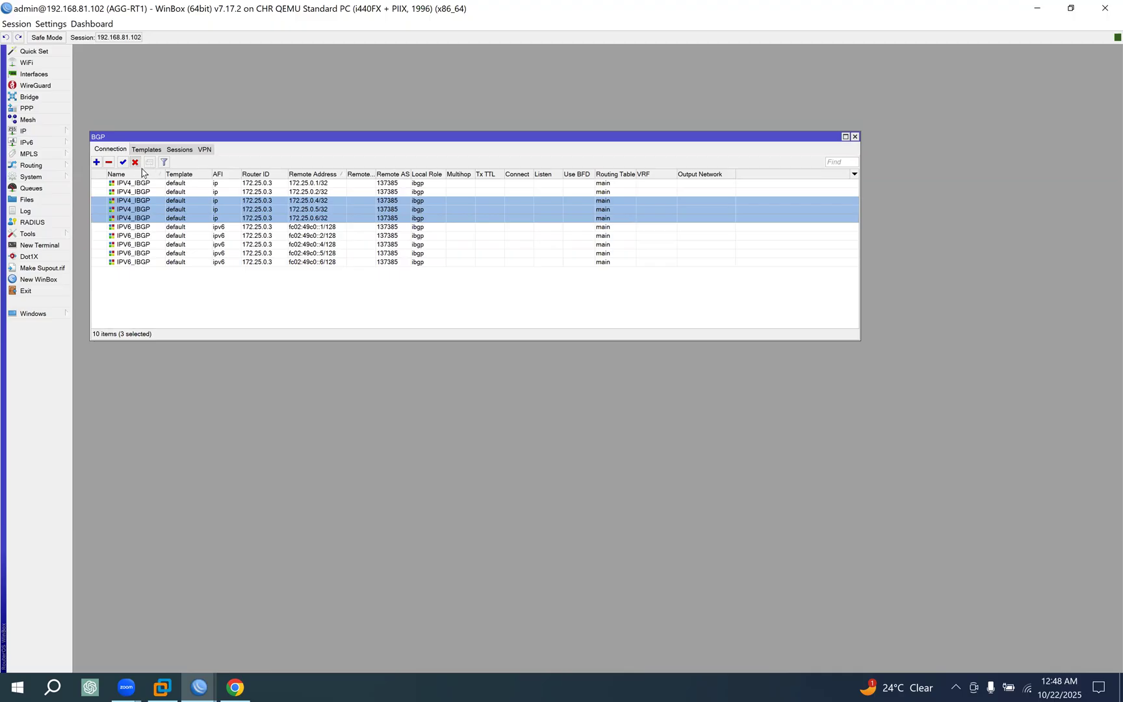
Review the settings of AGG-RT1's IPV4_IBGP connections to 172.25.0.1/32 and 172.25.0.2/32, including the local role.
click(310, 186)
click(313, 192)
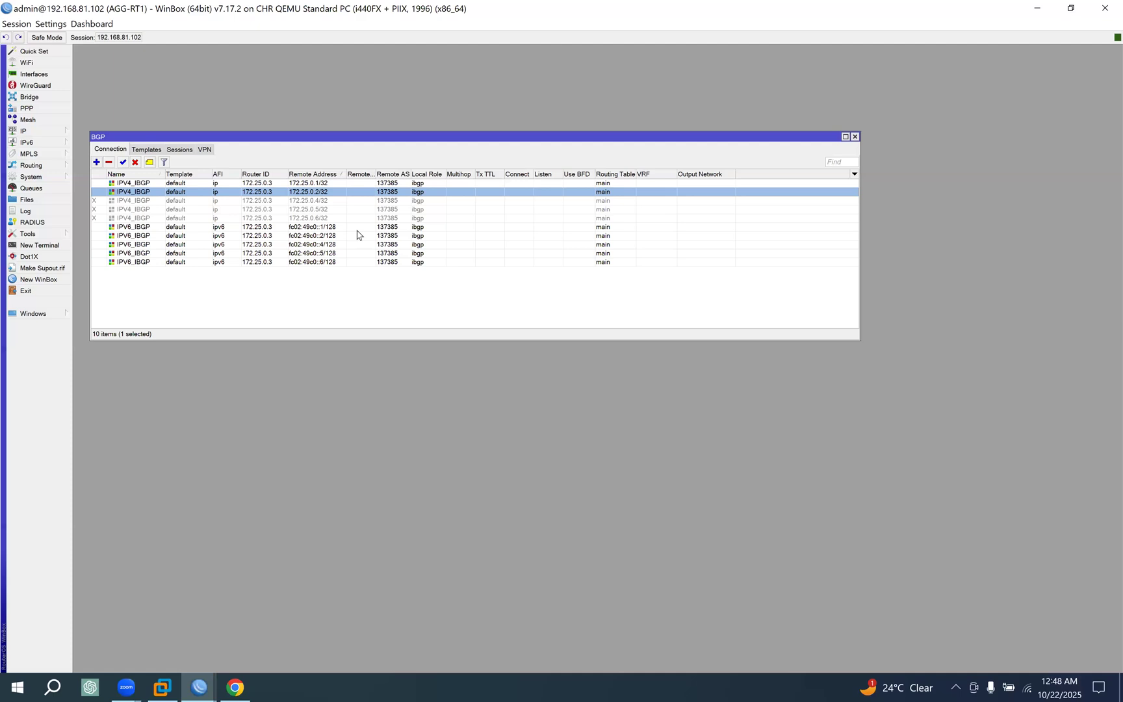
double_click(310, 185)
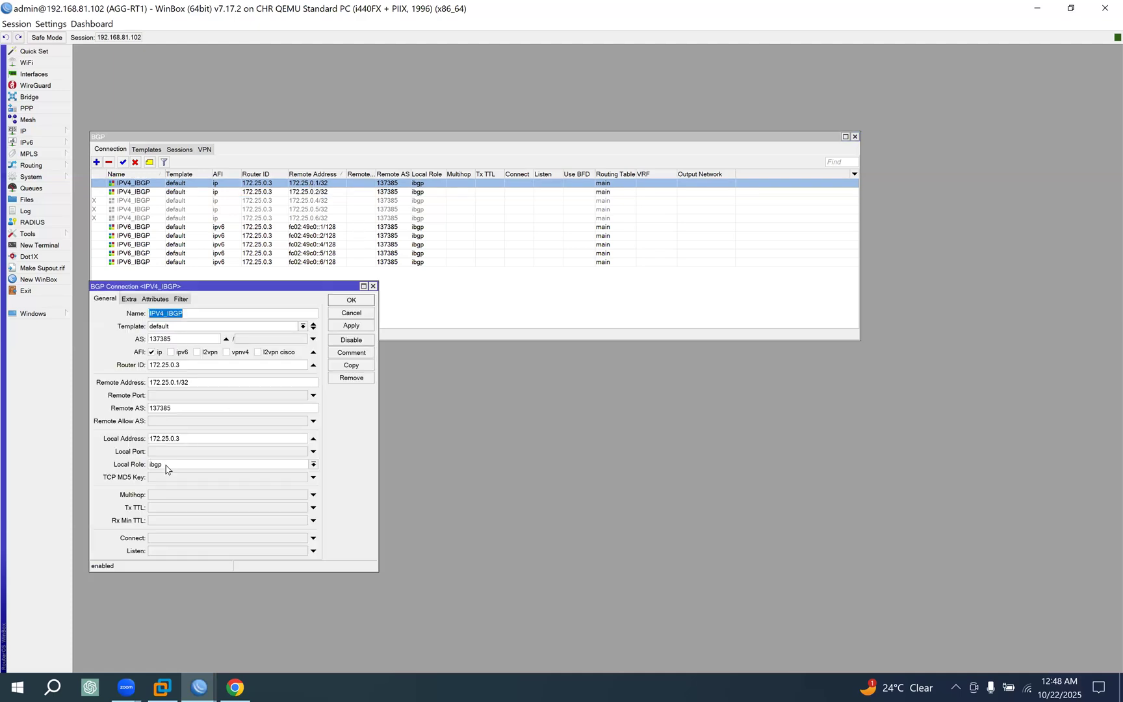
click(351, 300)
double_click(402, 192)
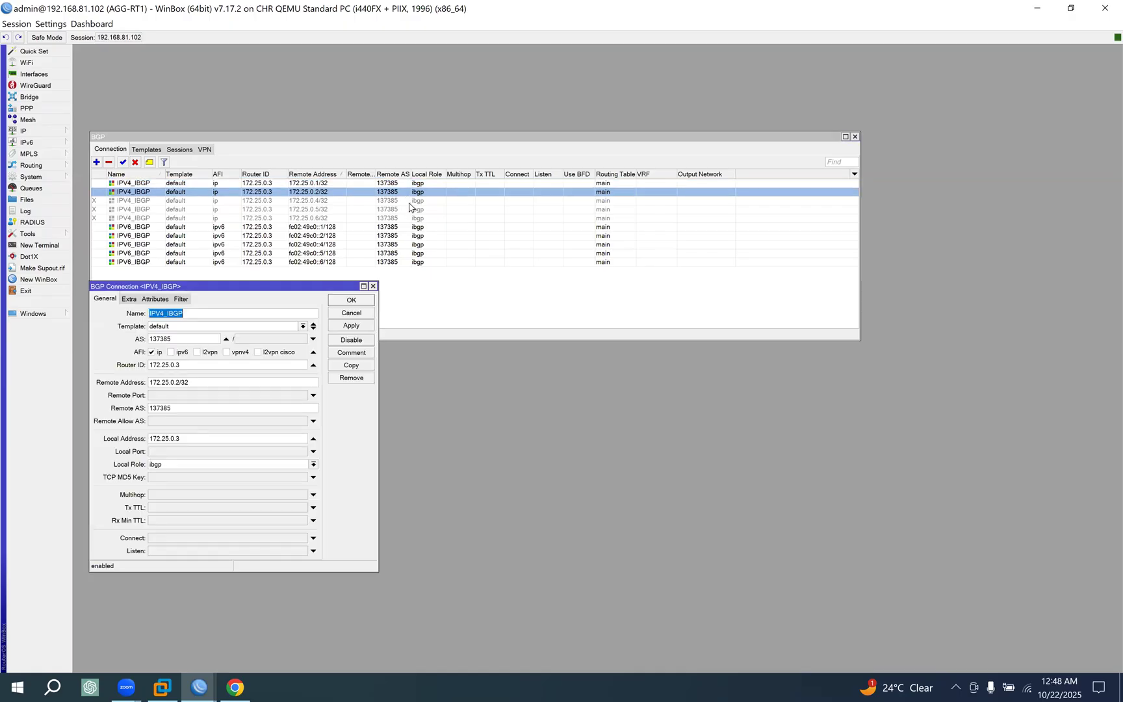
click(367, 300)
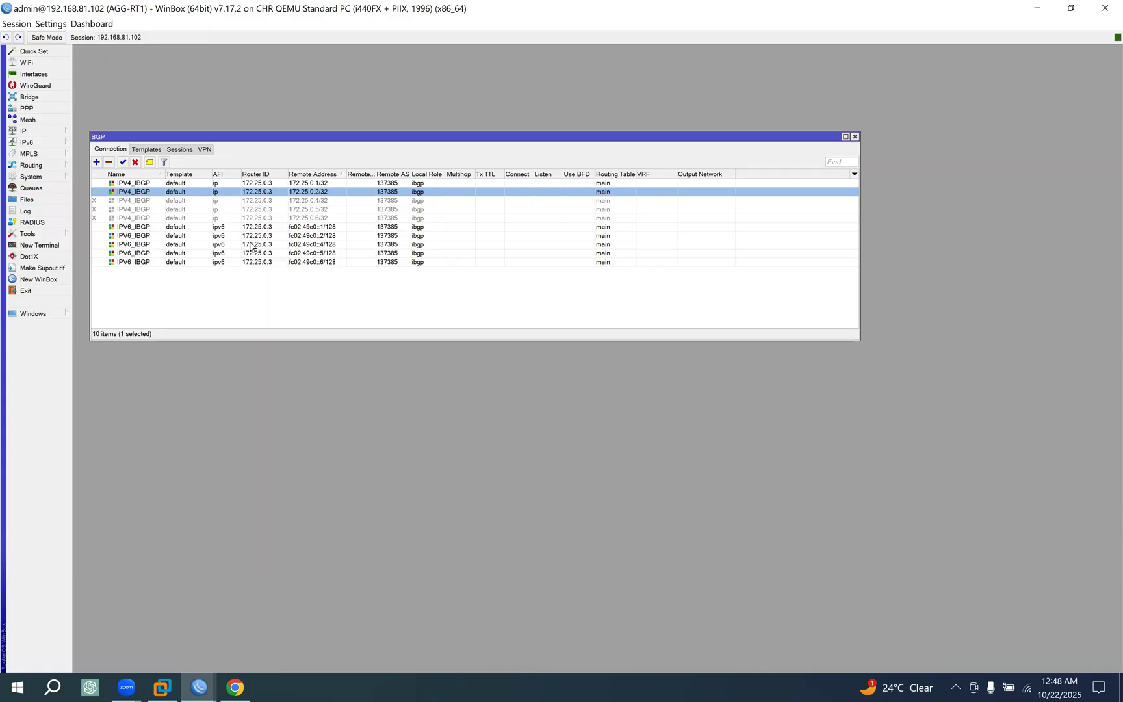
On AGG-RT1, disable the IPV6_IBGP connections to fc02:49c0::4/128, fc02:49c0::5/128 and fc02:49c0::6/128.
click(321, 230)
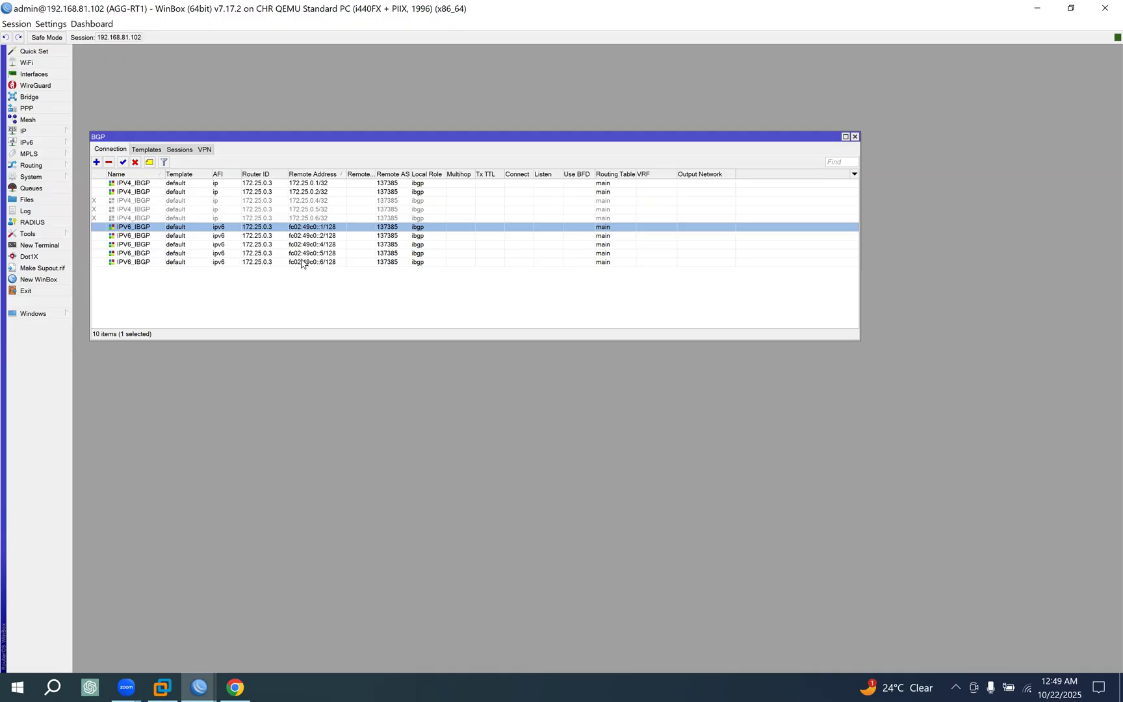
click(327, 246)
drag(327, 258, 331, 268)
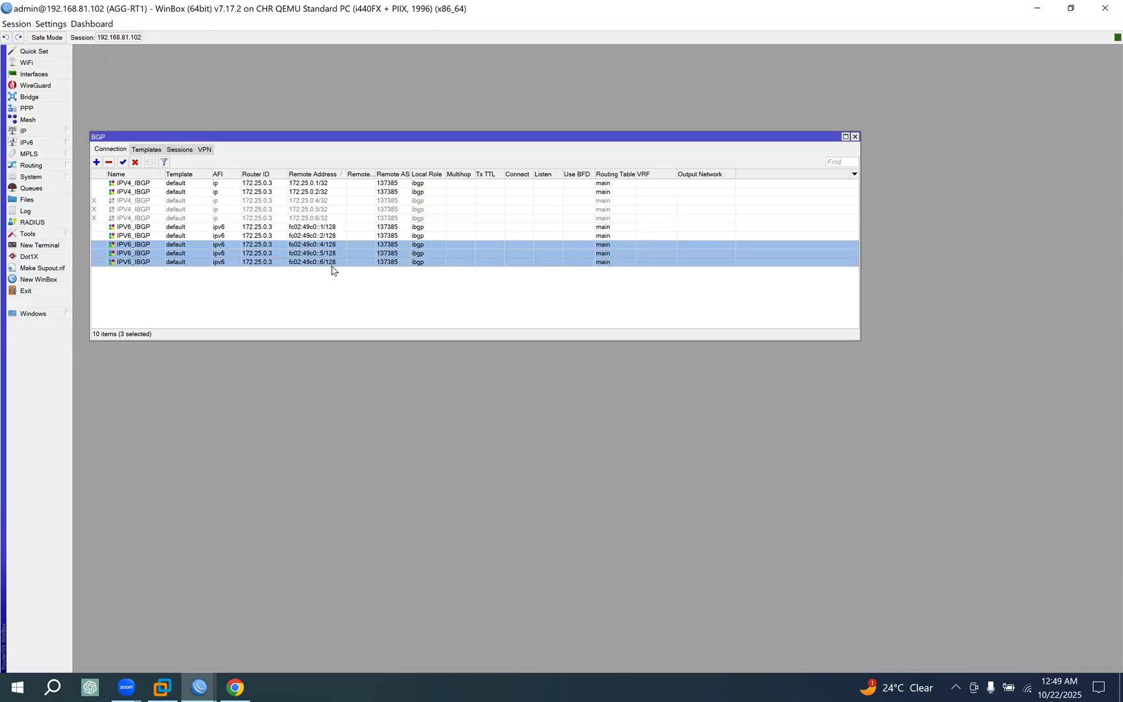
click(135, 162)
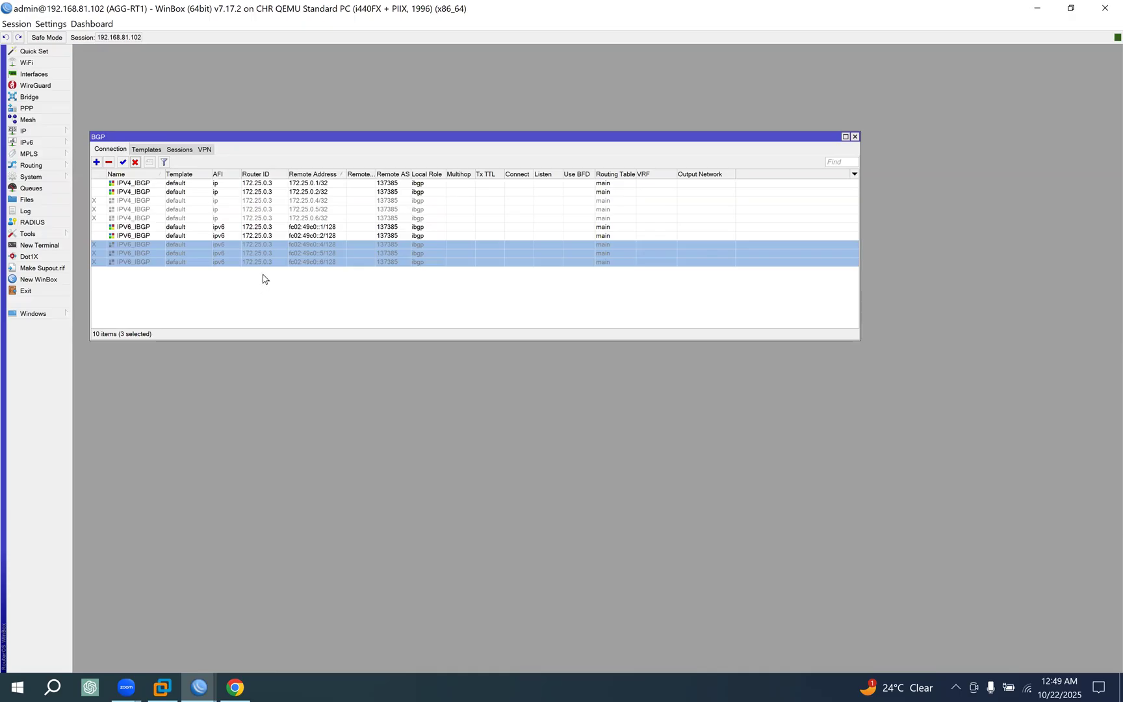
Check AGG-RT1's BGP sessions with the two core routers.
click(306, 235)
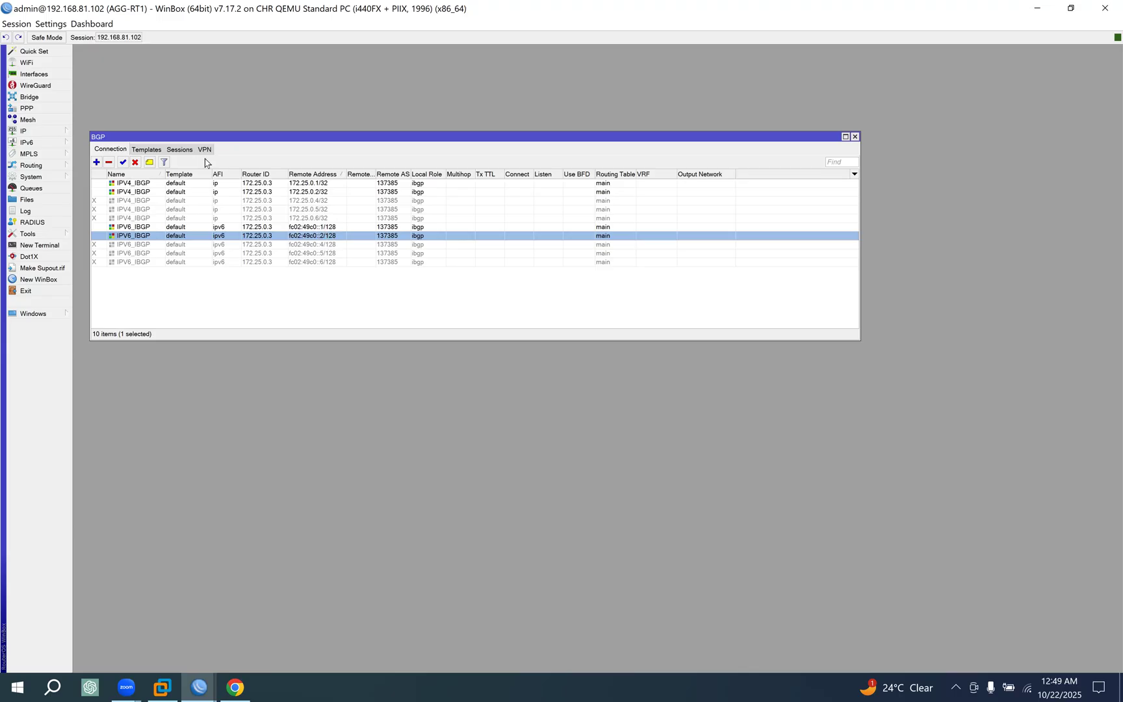
click(179, 151)
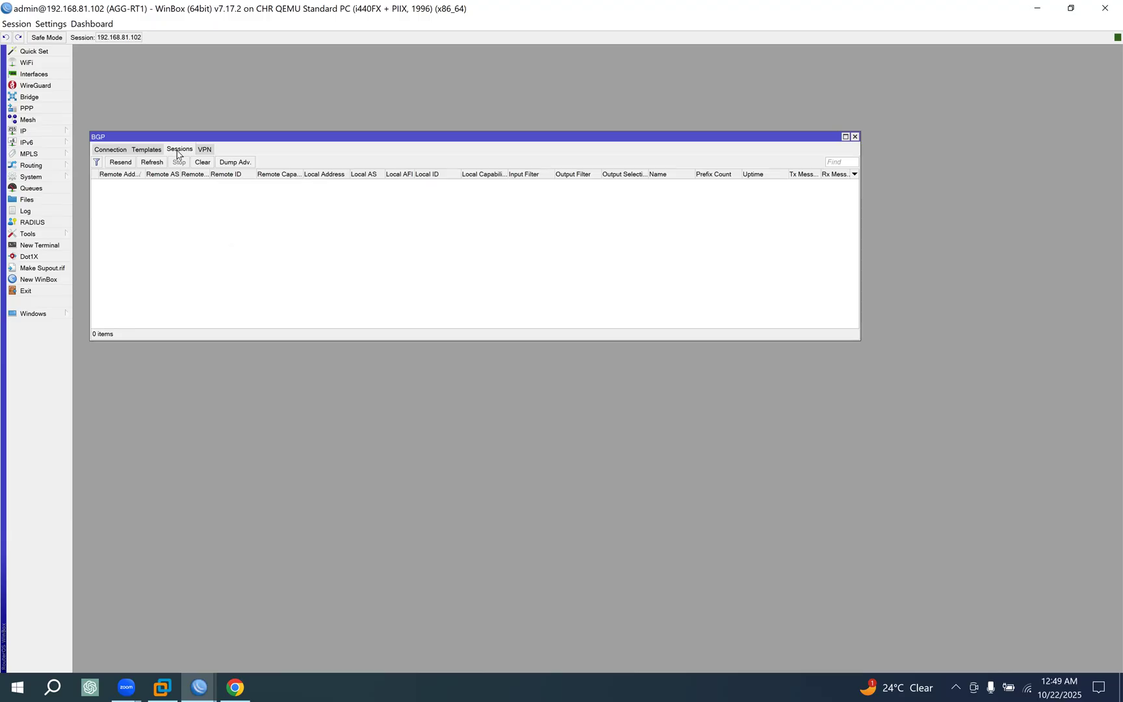
Return to AGG-RT1's BGP connection list and open a session to AGG-RT2 at 192.168.81.105.
click(113, 150)
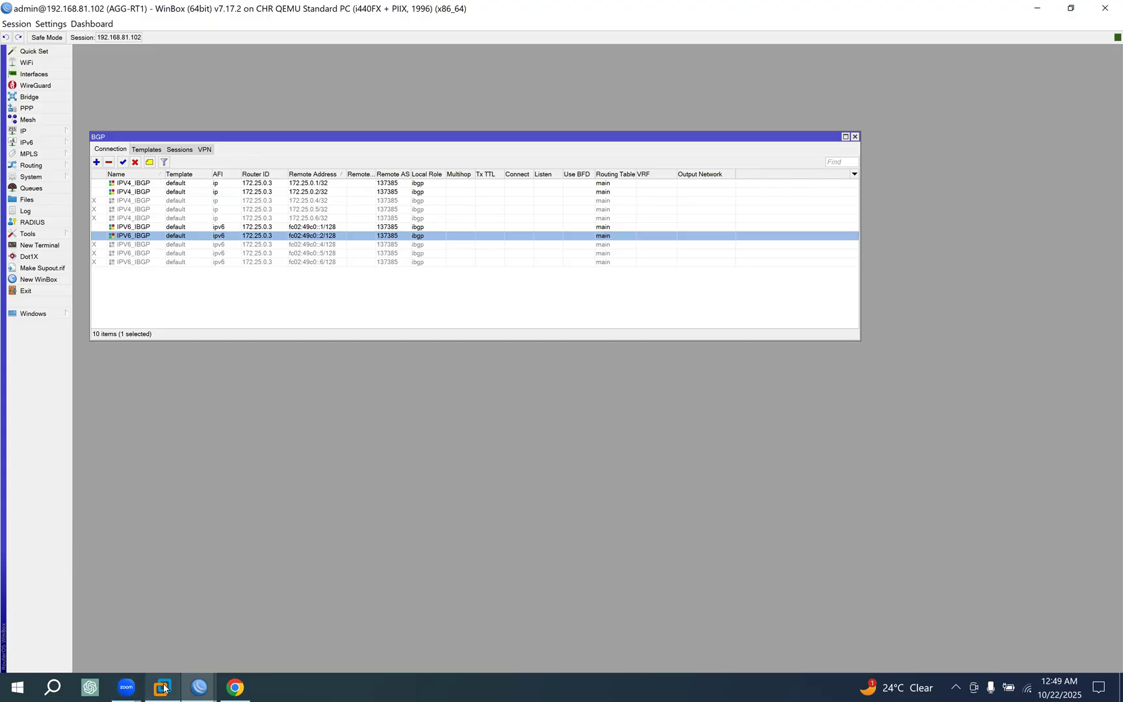
click(200, 687)
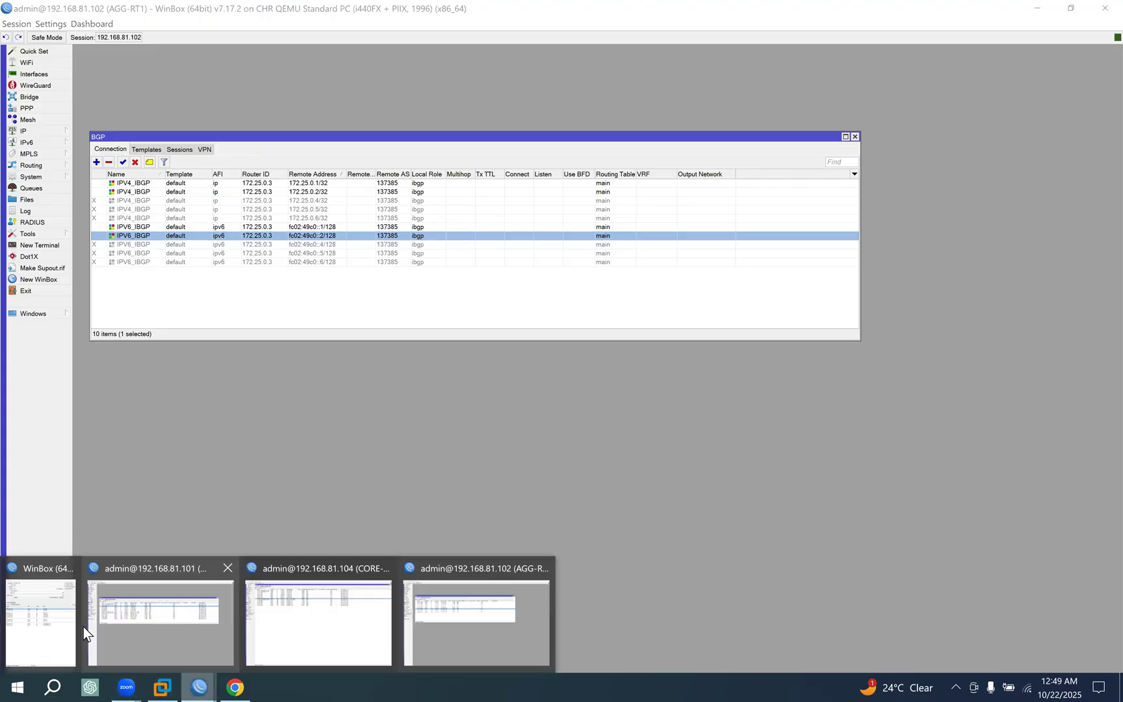
click(53, 626)
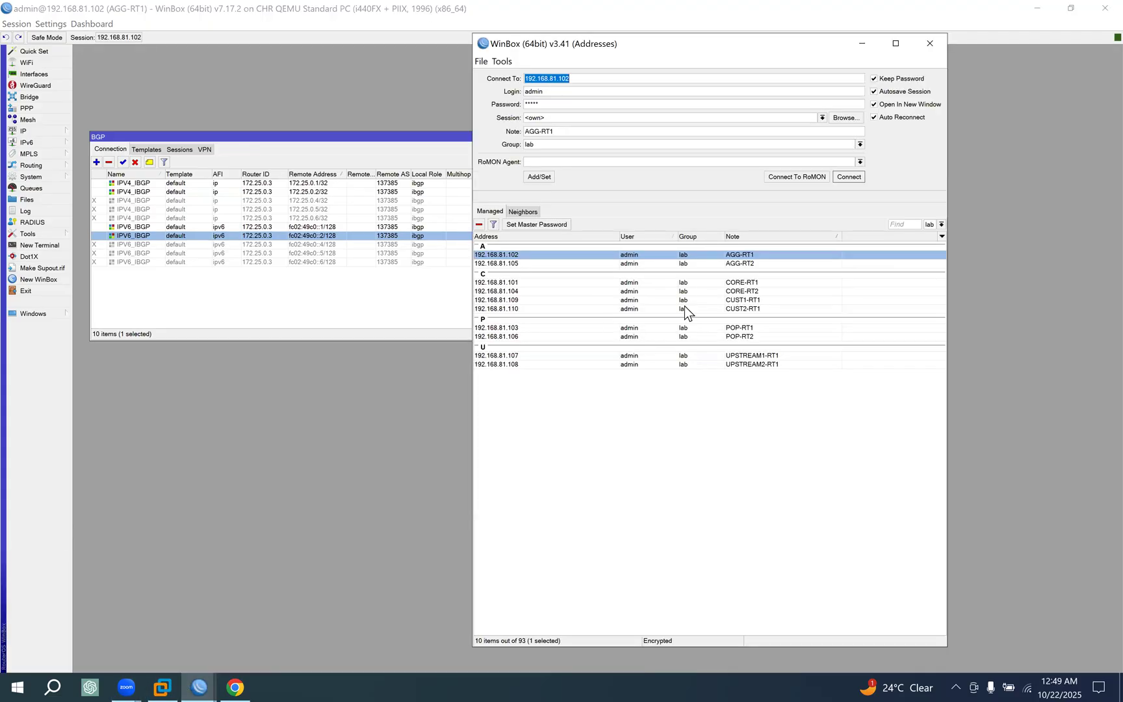
double_click(736, 264)
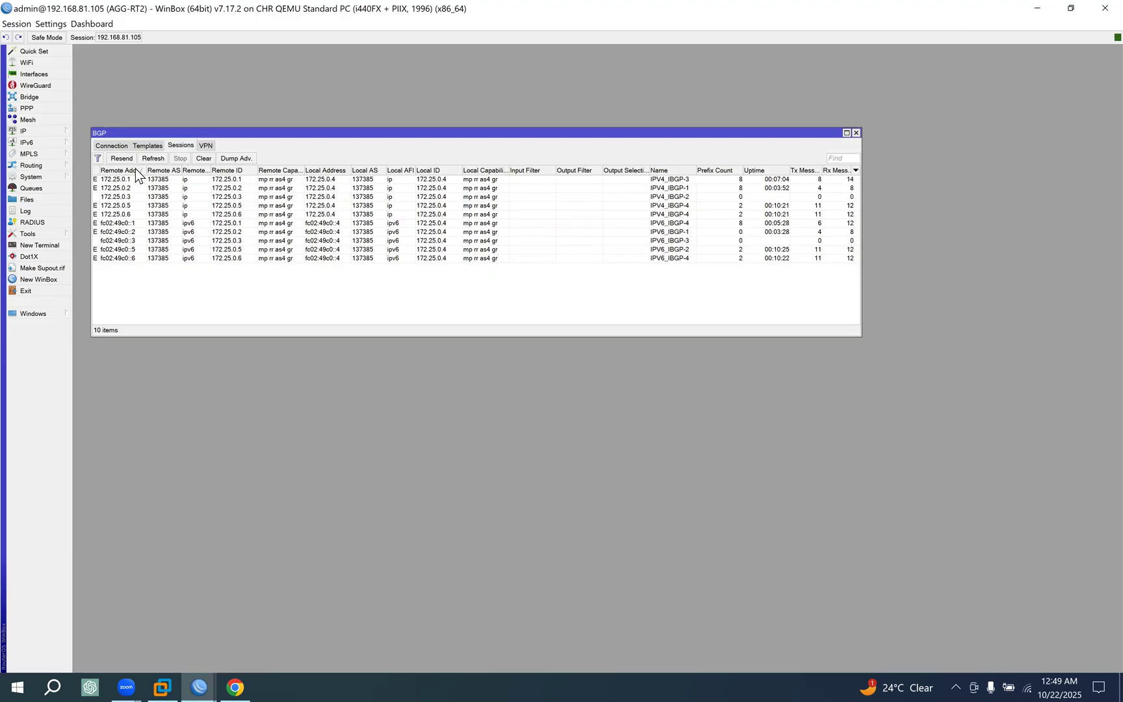
On AGG-RT2, disable the IPV4_IBGP connections to 172.25.0.3/32, 172.25.0.5/32 and 172.25.0.6/32.
click(111, 147)
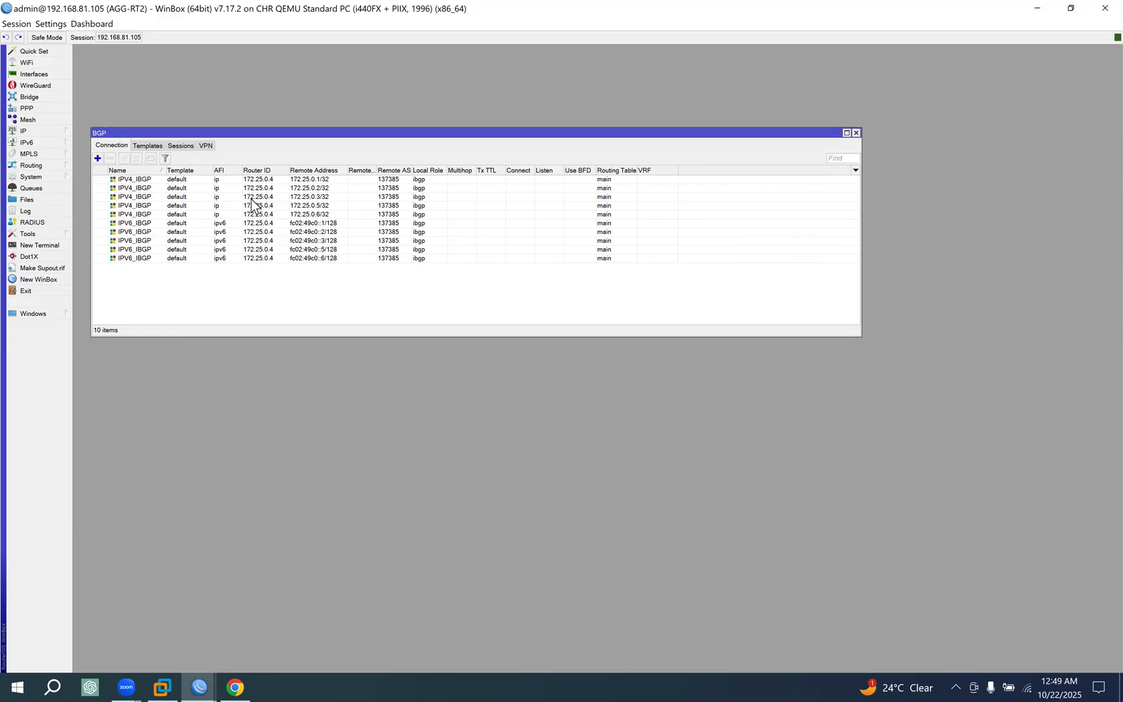
click(325, 181)
click(325, 189)
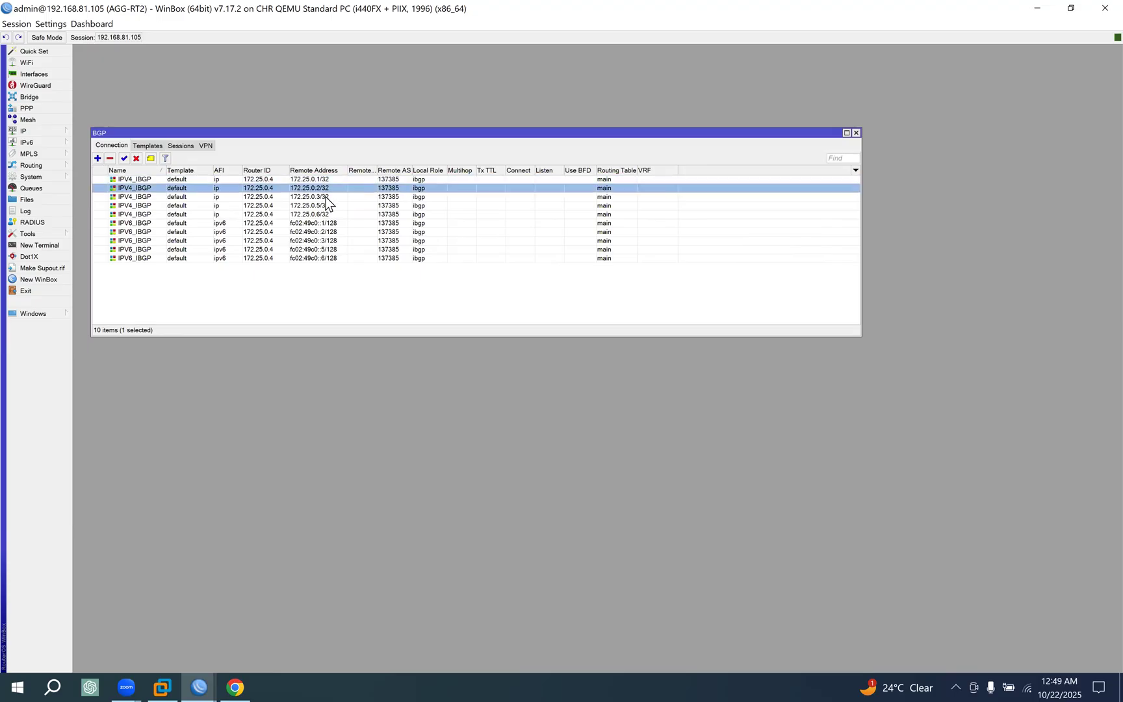
click(323, 198)
shift+click(325, 206)
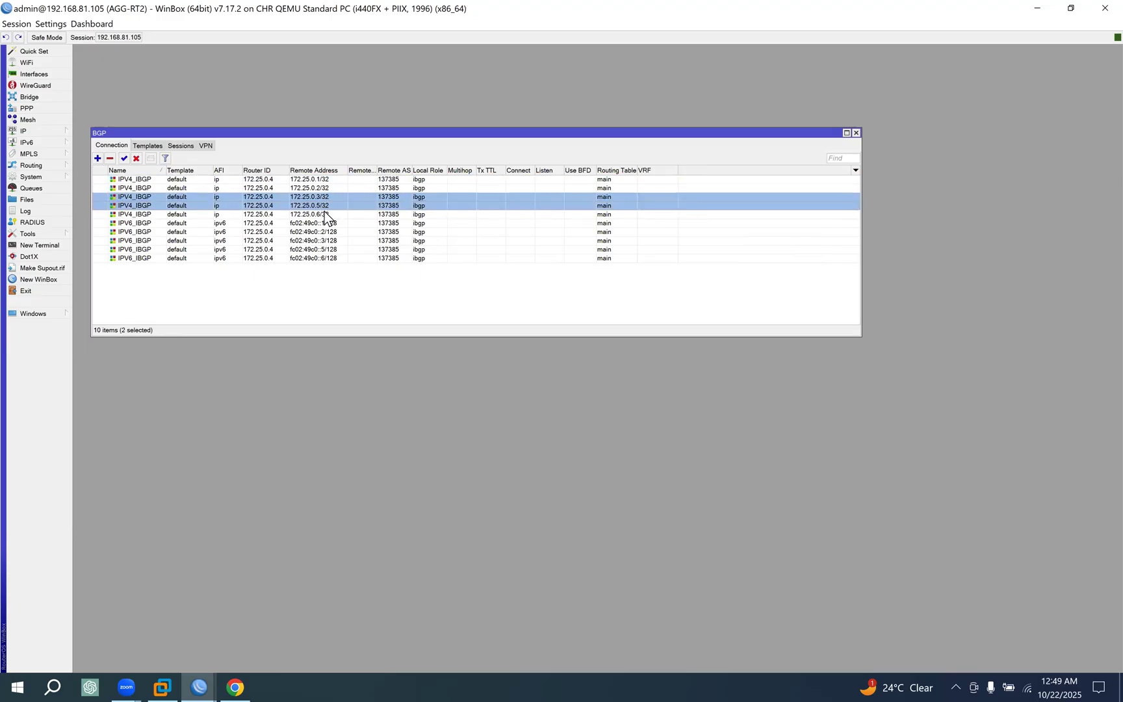
shift+click(325, 211)
click(136, 158)
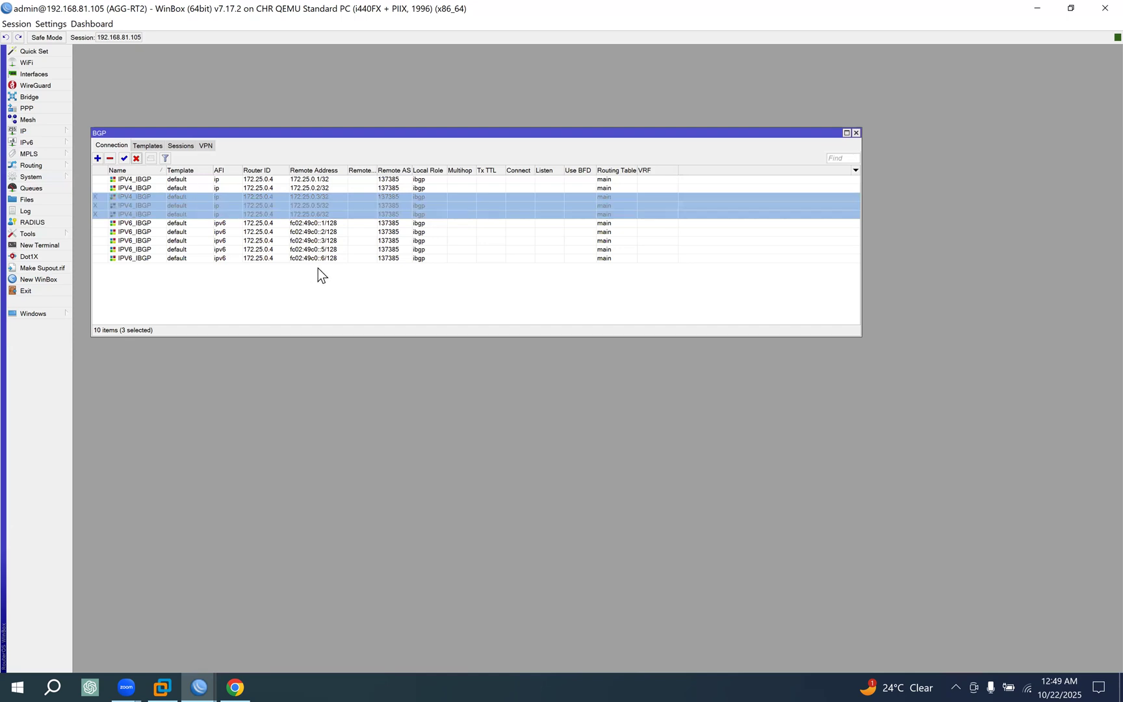
On AGG-RT2, disable the IPV6_IBGP connections to fc02:49c0::3/128, fc02:49c0::5/128 and fc02:49c0::6/128.
key(Down)
key(Down)
key(Down)
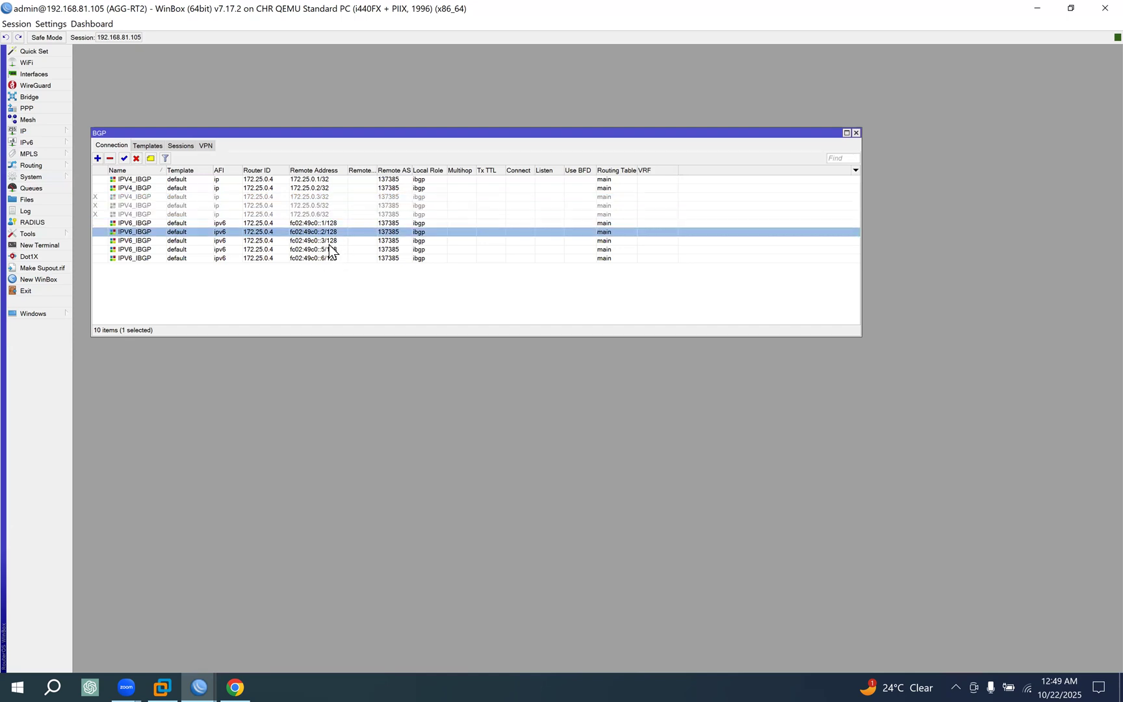
shift+click(328, 249)
shift+click(330, 258)
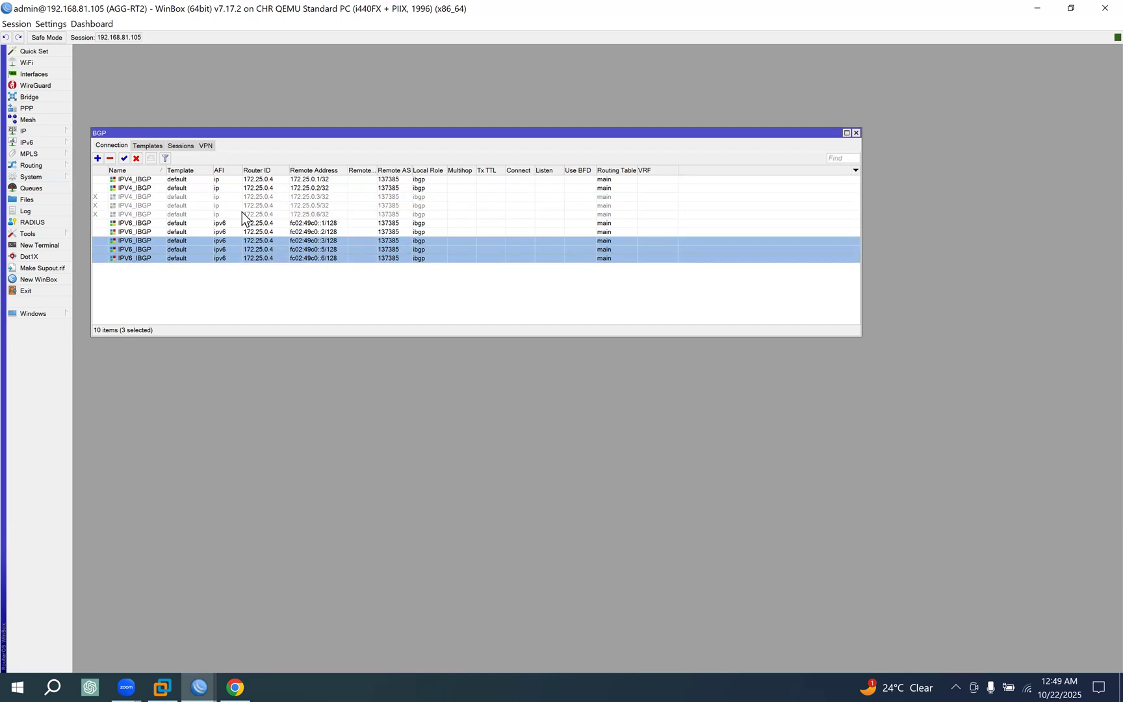
click(137, 159)
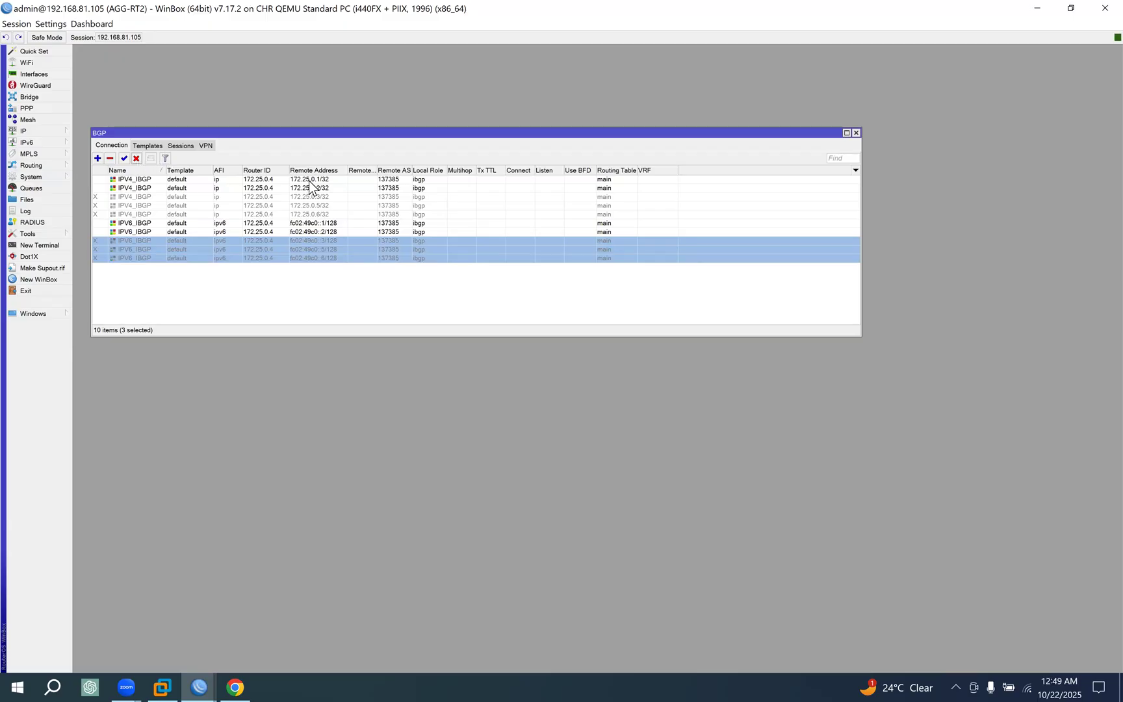
click(310, 181)
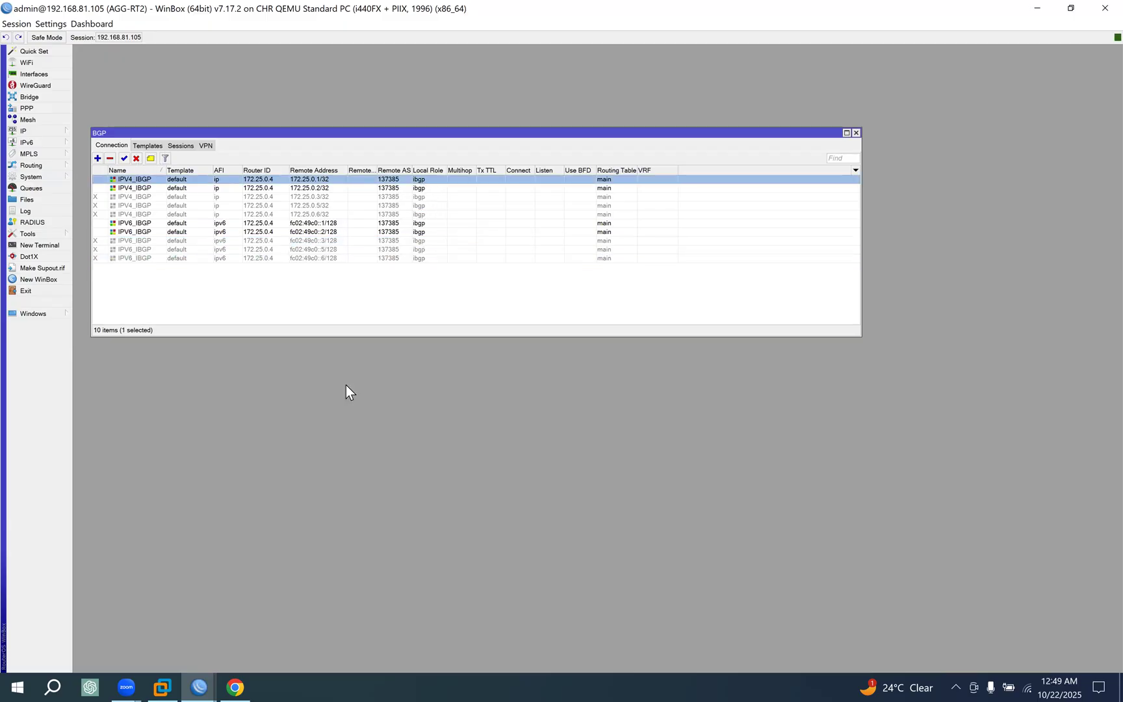
Open sessions to POP-RT1 at 192.168.81.103 and POP-RT2 at 192.168.81.106.
click(197, 683)
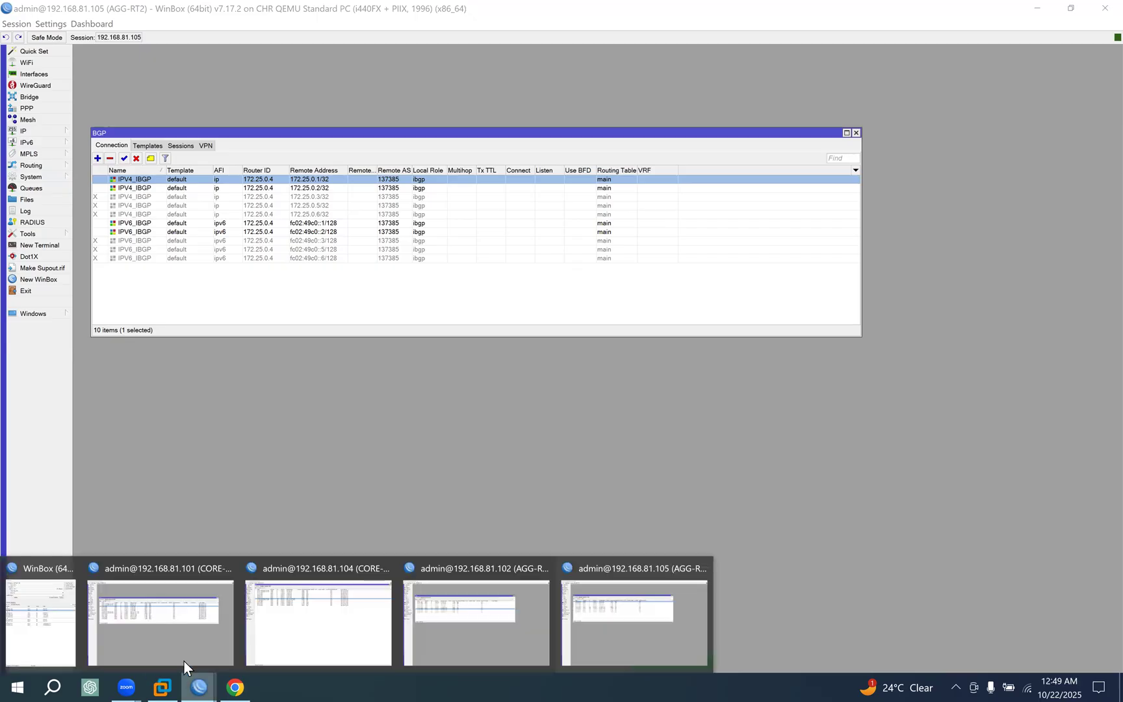
click(40, 628)
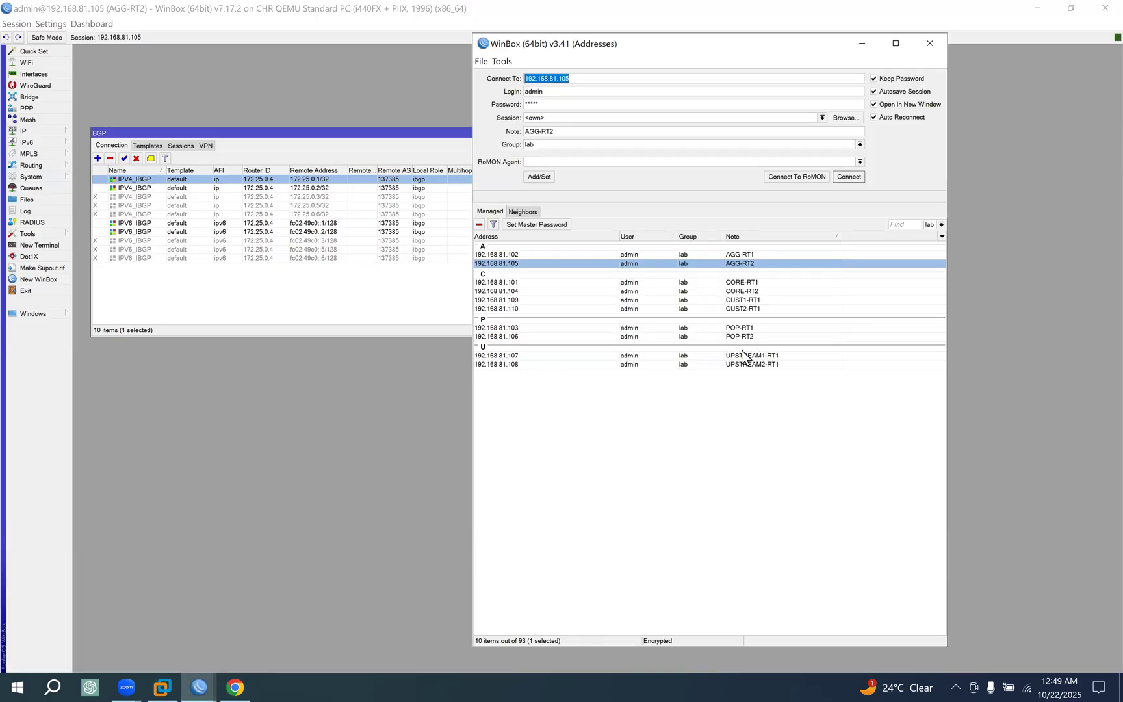
click(744, 328)
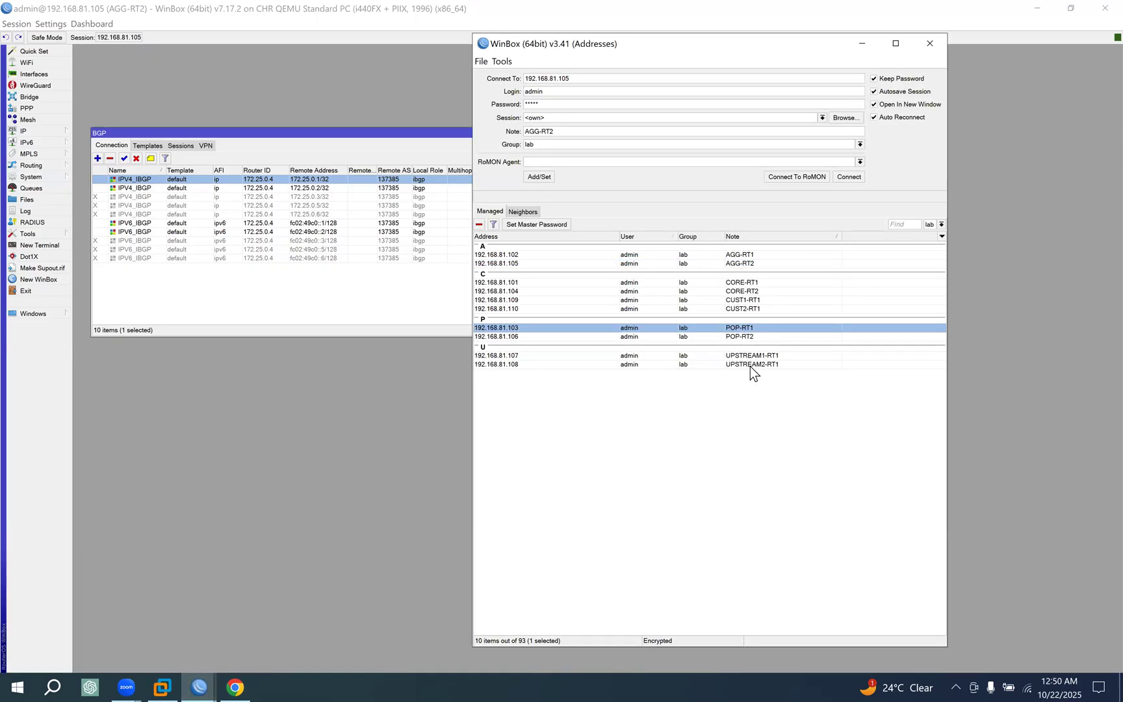
click(851, 177)
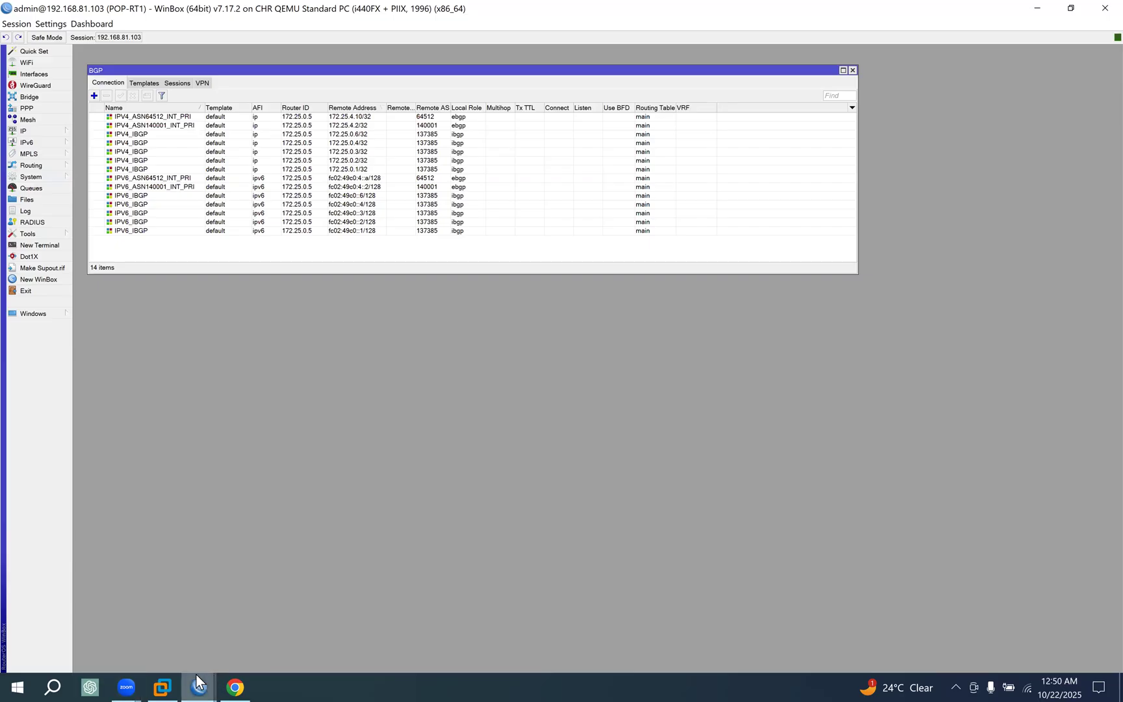
mouse_move(200, 683)
click(50, 631)
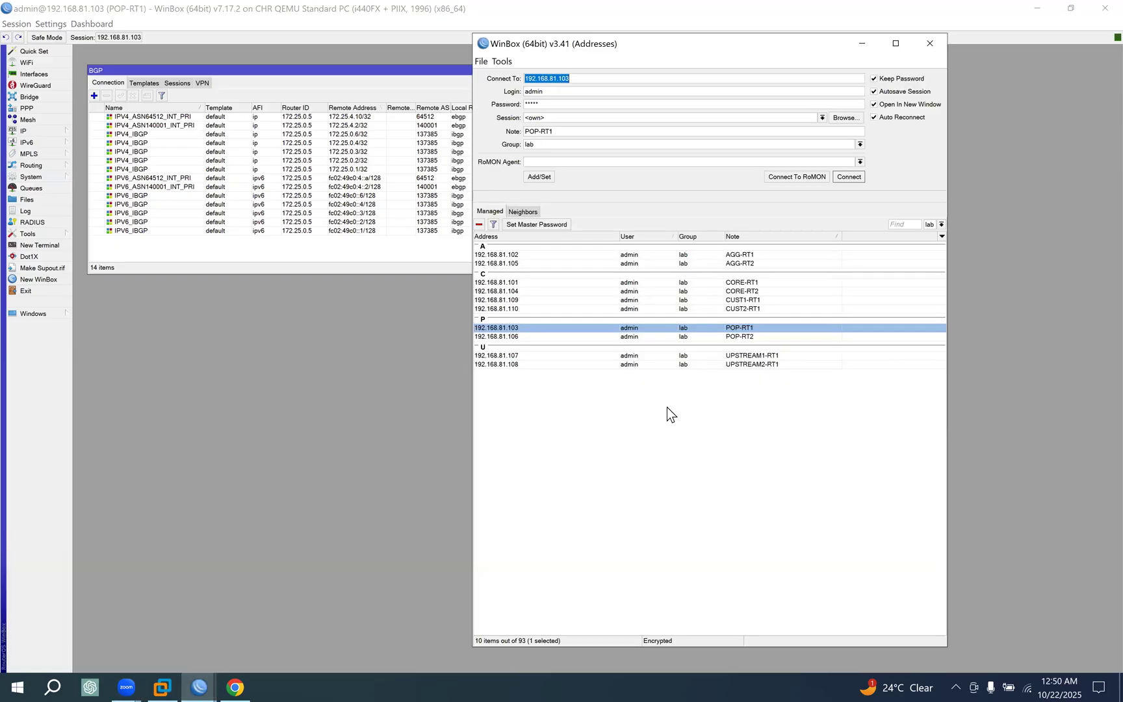
click(743, 338)
click(855, 178)
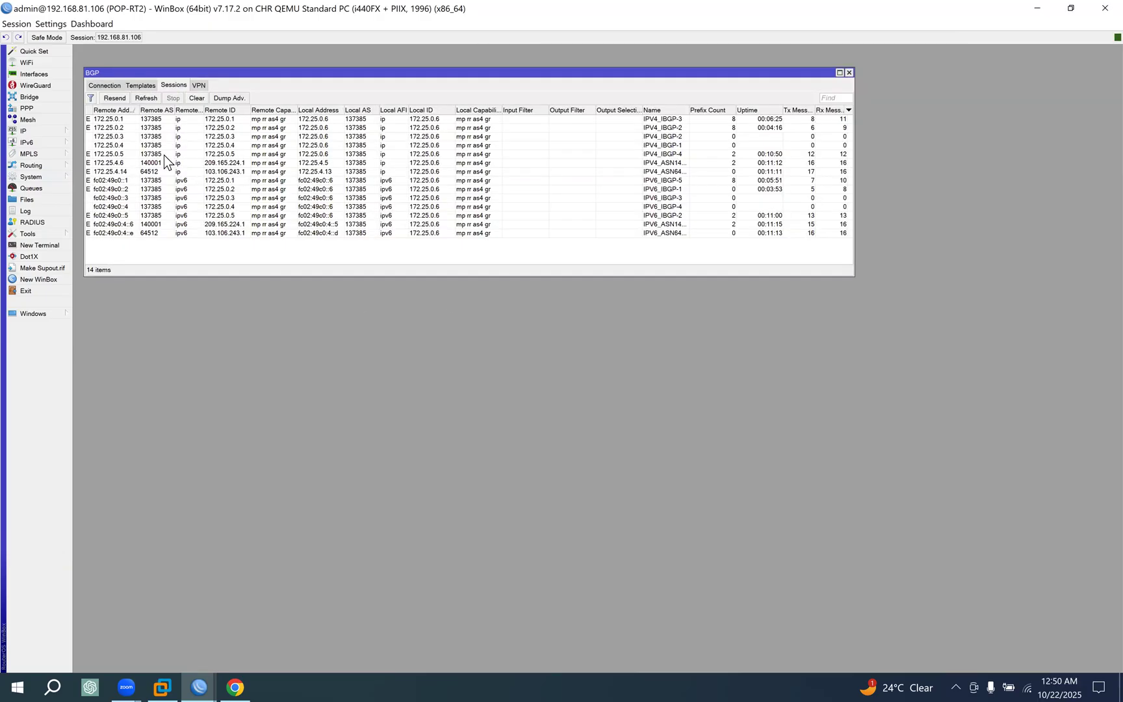
On POP-RT2, disable the IPV4_IBGP connections to 172.25.0.3/32, 172.25.0.4/32 and 172.25.0.5/32.
click(101, 87)
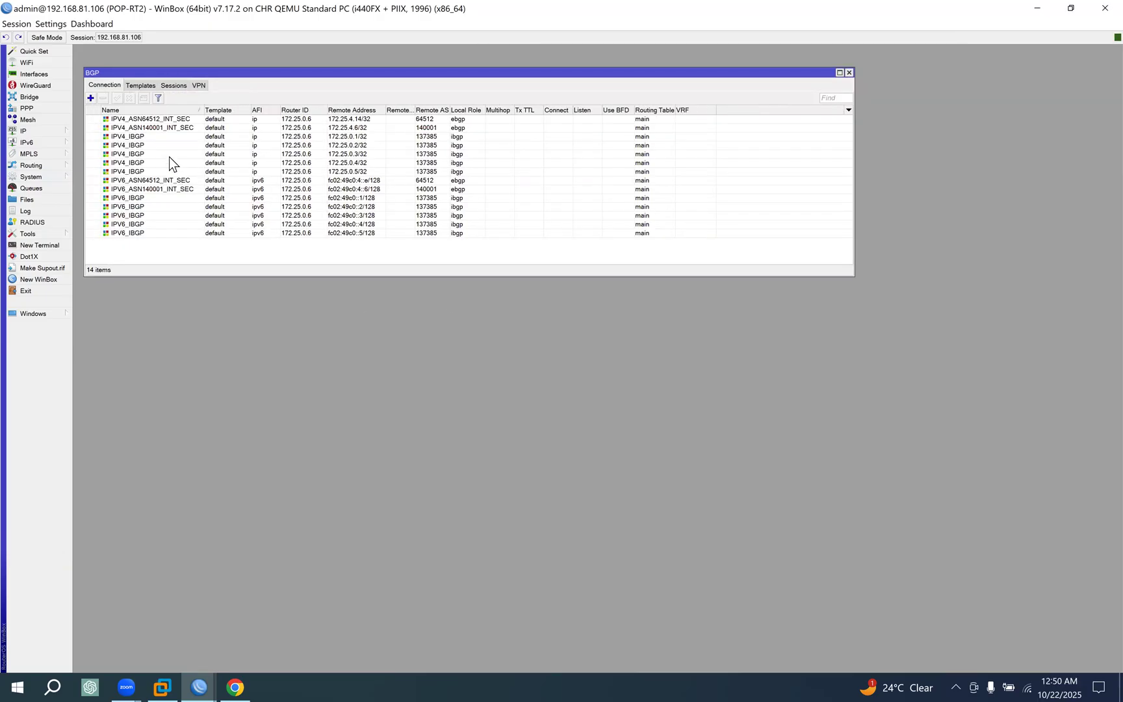
click(216, 138)
click(362, 148)
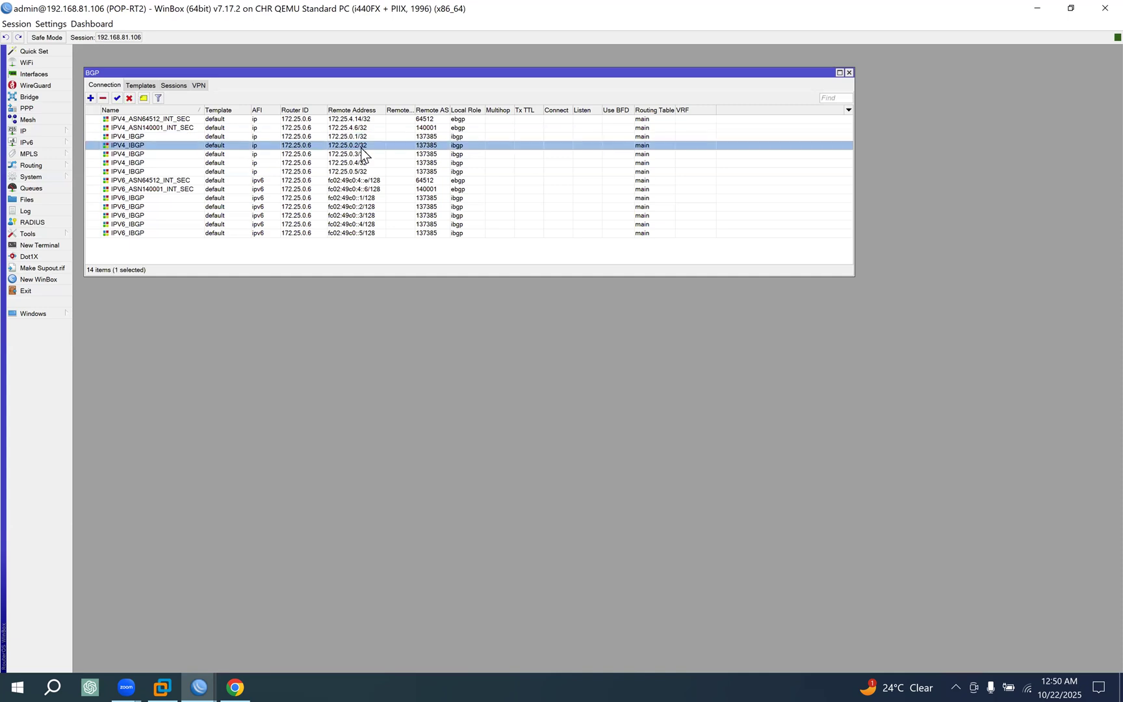
drag(359, 154, 365, 173)
click(129, 98)
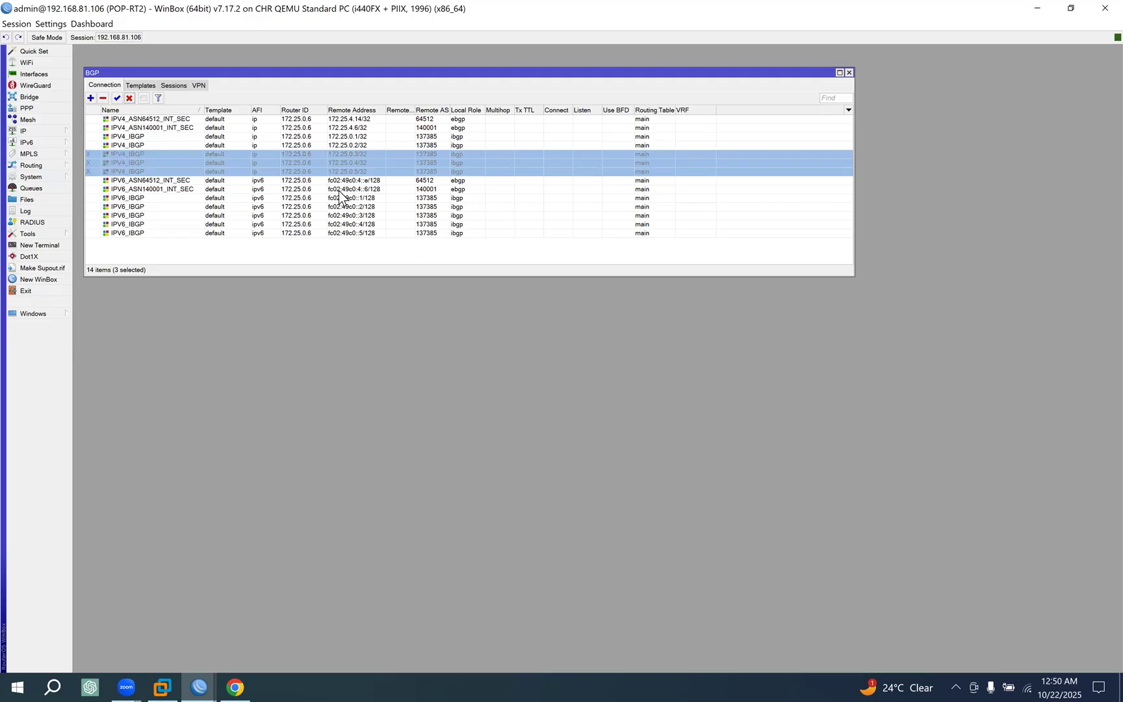
On POP-RT2, disable the IPV6_IBGP connections to fc02:49c0::3/128, fc02:49c0::4/128 and fc02:49c0::5/128.
click(150, 198)
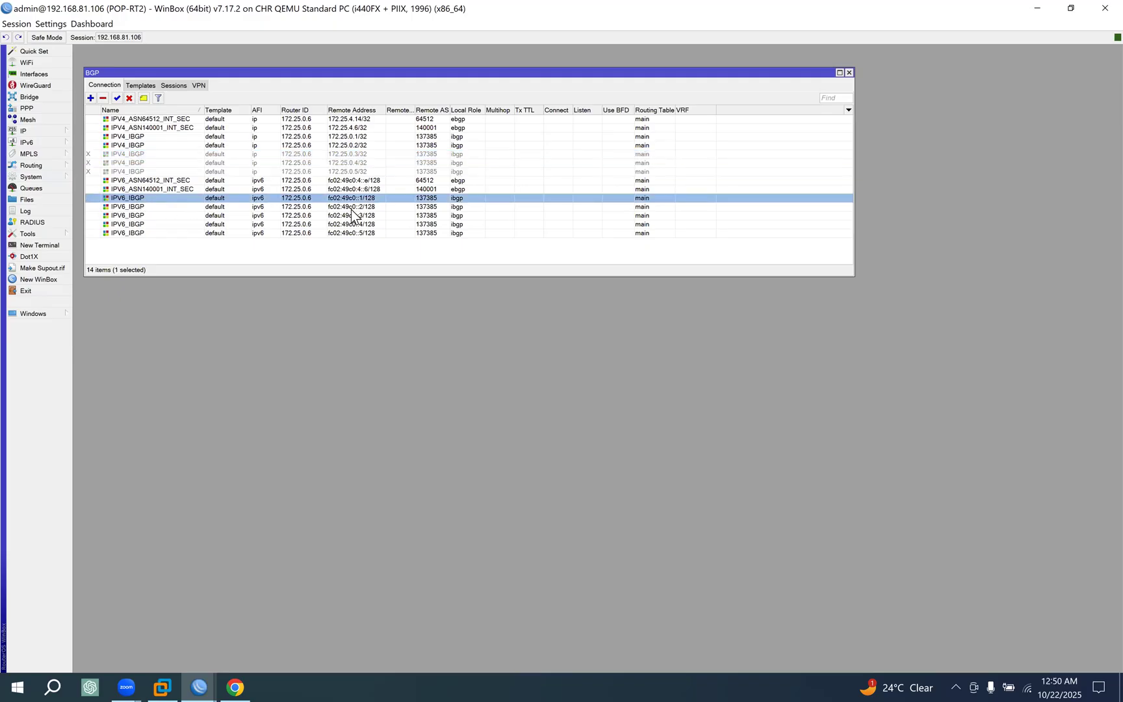
drag(365, 215, 365, 236)
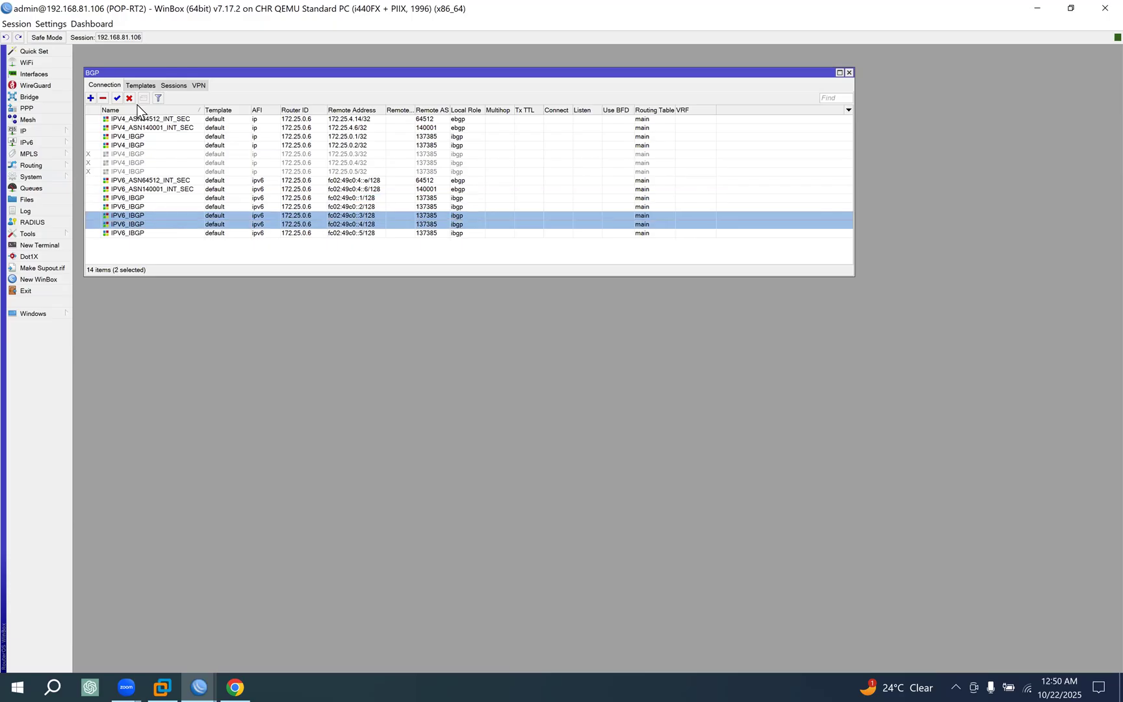
click(130, 97)
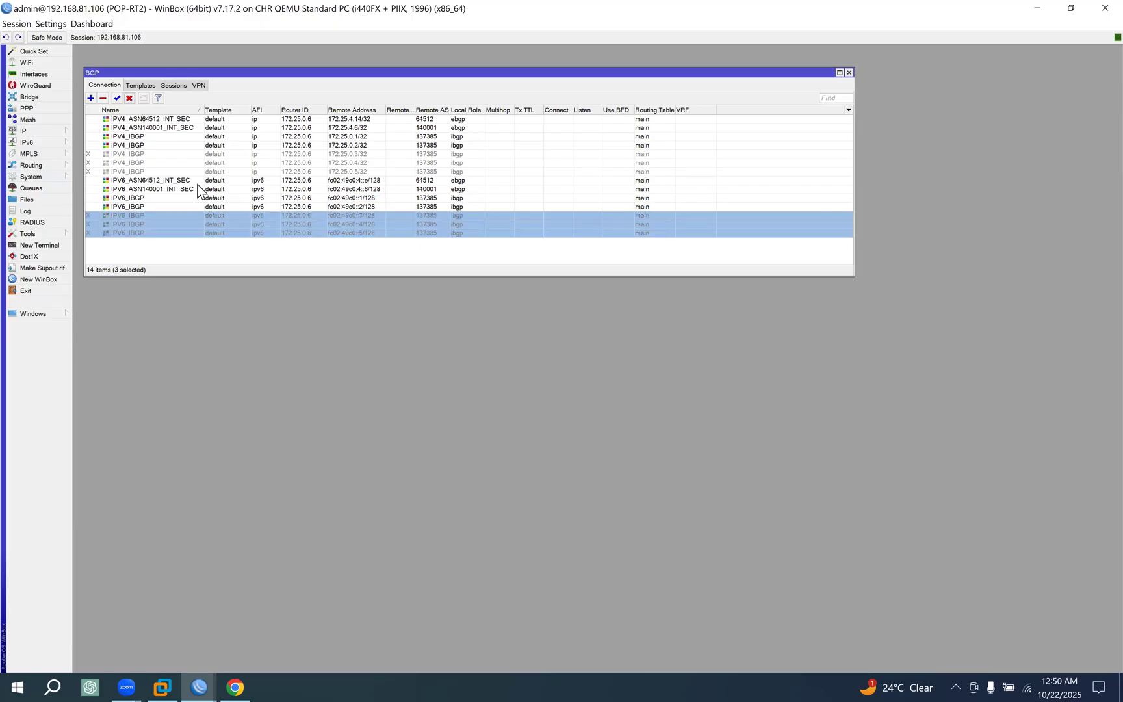
click(369, 208)
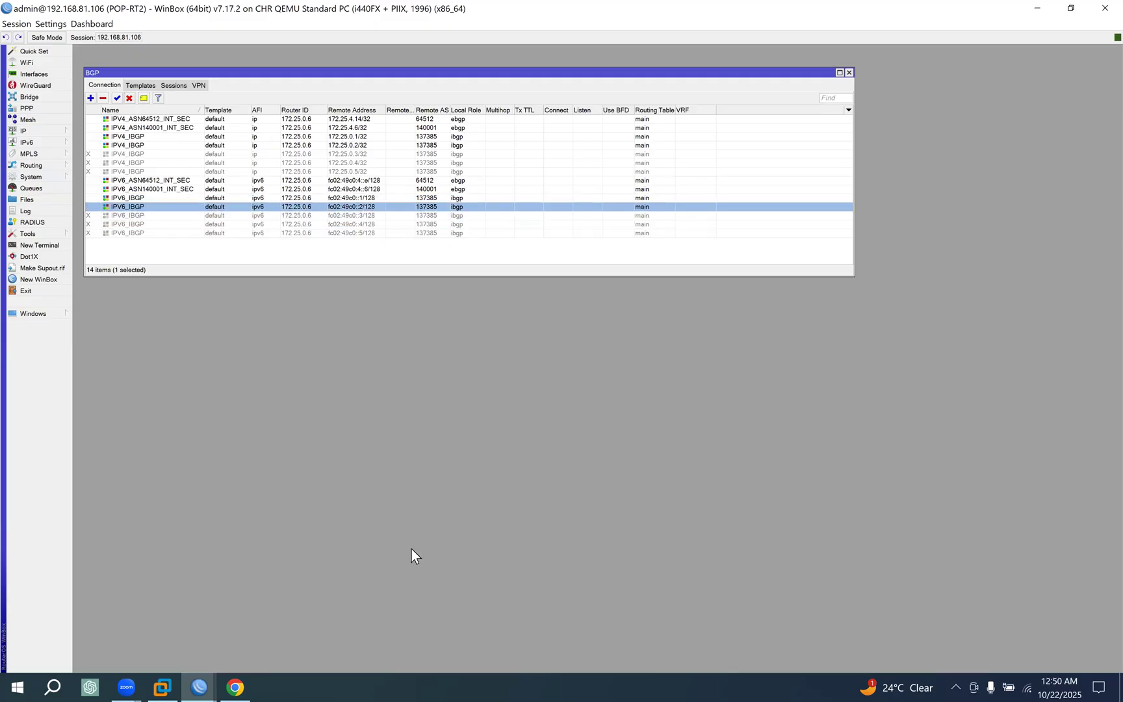
On POP-RT1, sort the BGP connections by remote address and disable the IPV4_IBGP ones to 172.25.0.3/32, 172.25.0.4/32 and 172.25.0.6/32.
click(196, 674)
click(765, 628)
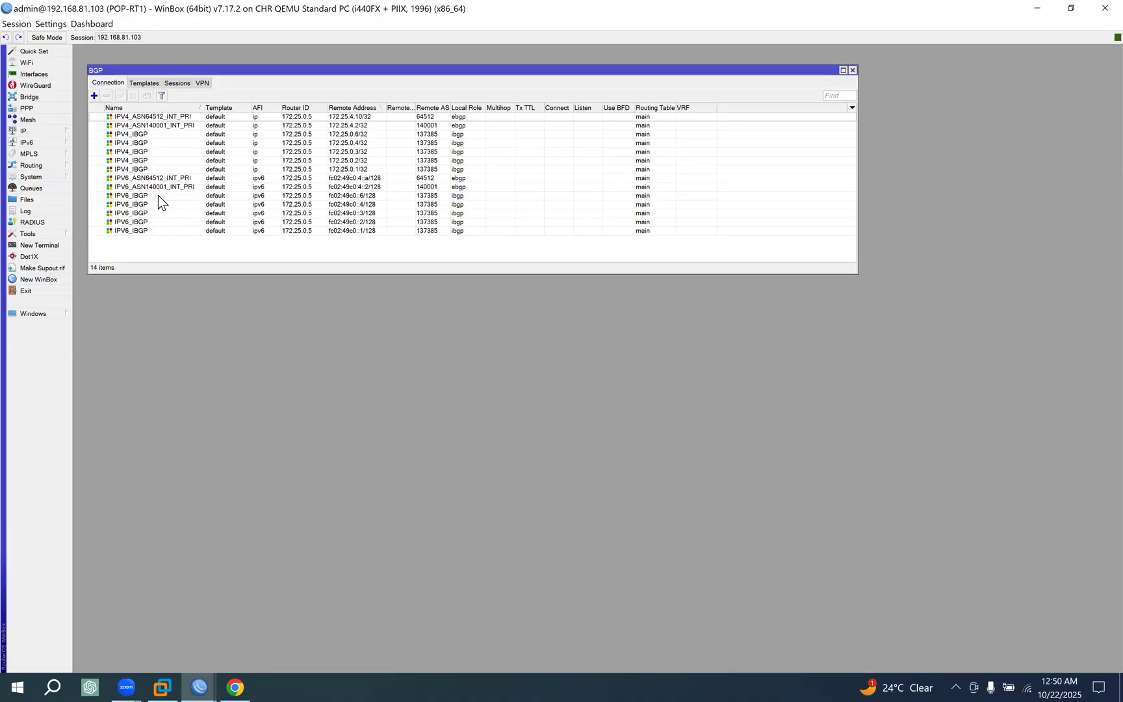
click(178, 135)
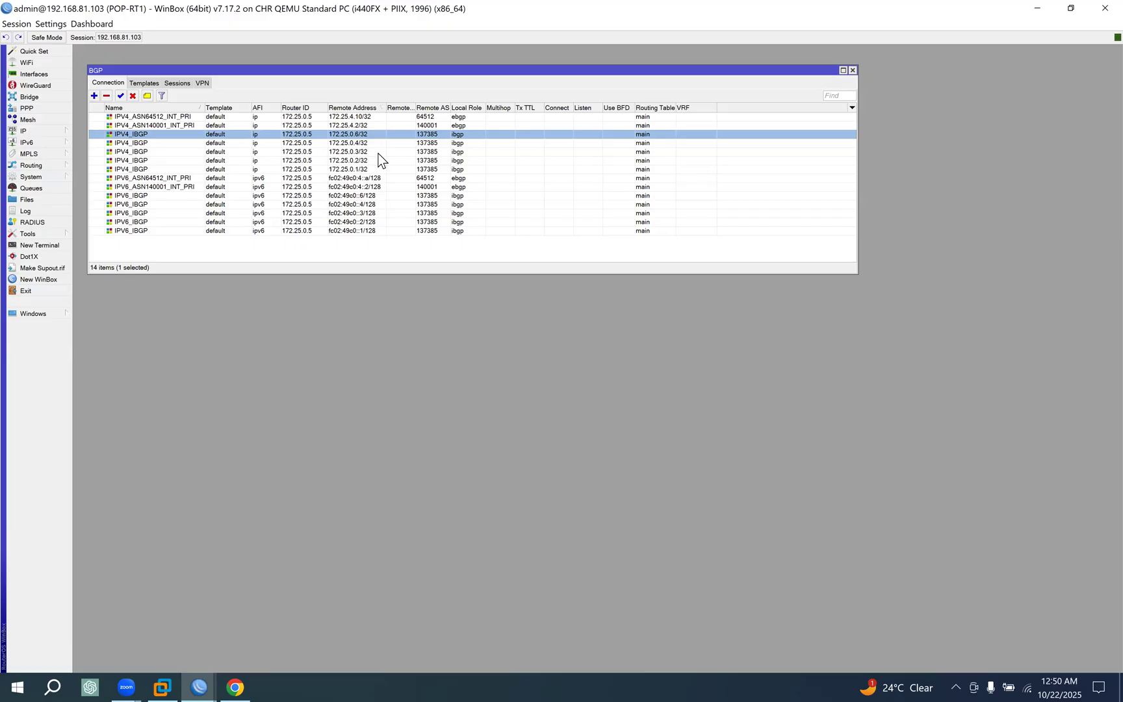
click(354, 108)
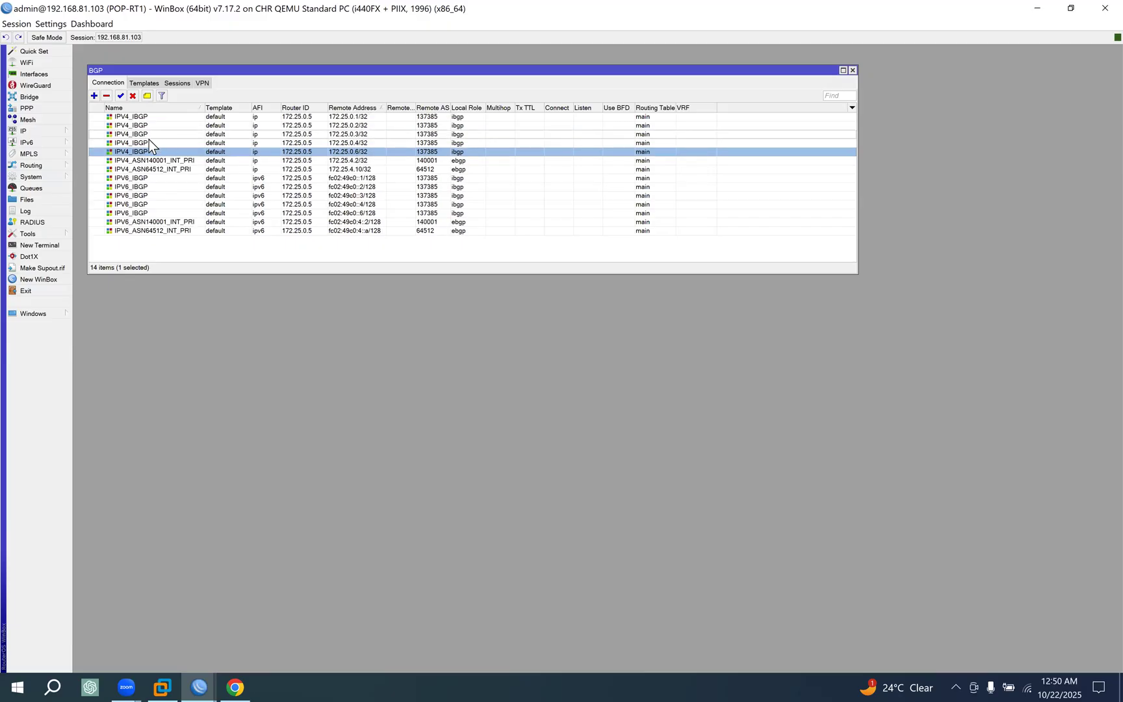
click(362, 117)
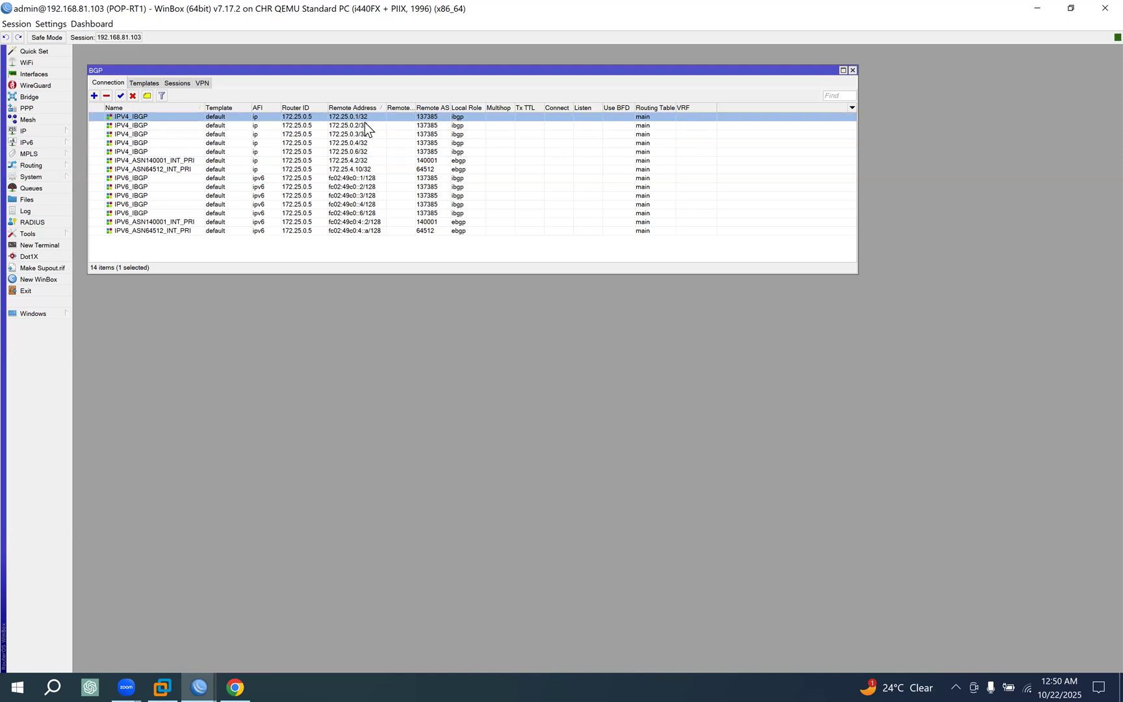
click(364, 127)
click(368, 143)
click(364, 133)
ctrl+click(363, 143)
ctrl+click(364, 152)
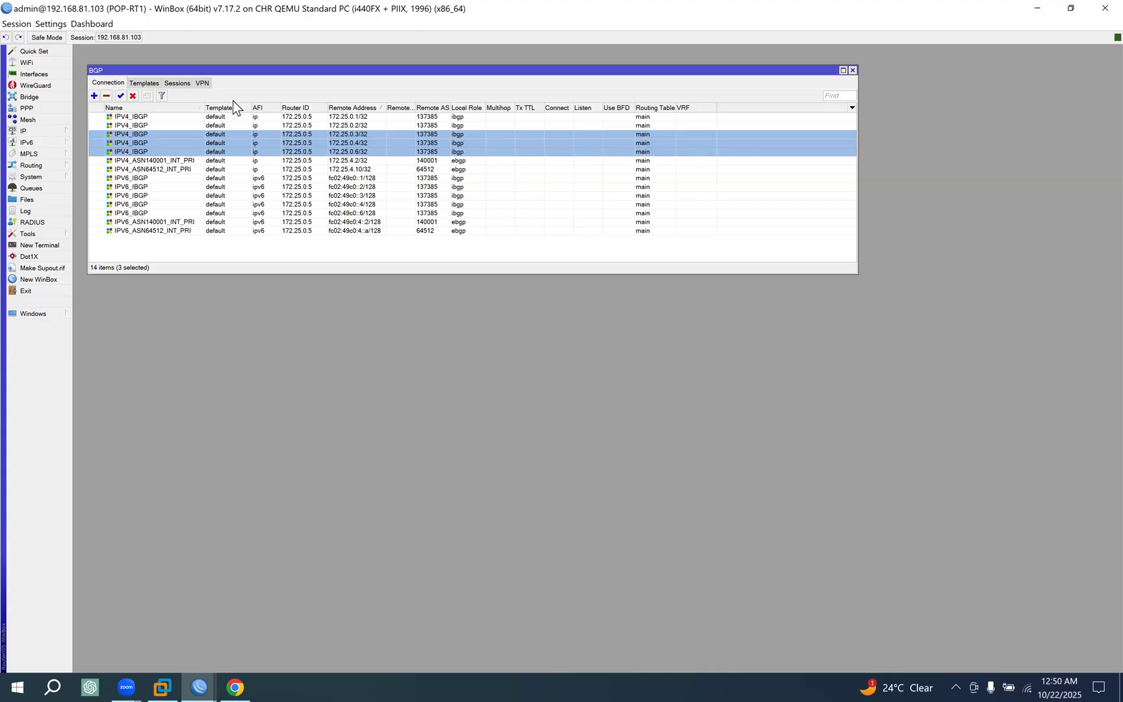
click(133, 95)
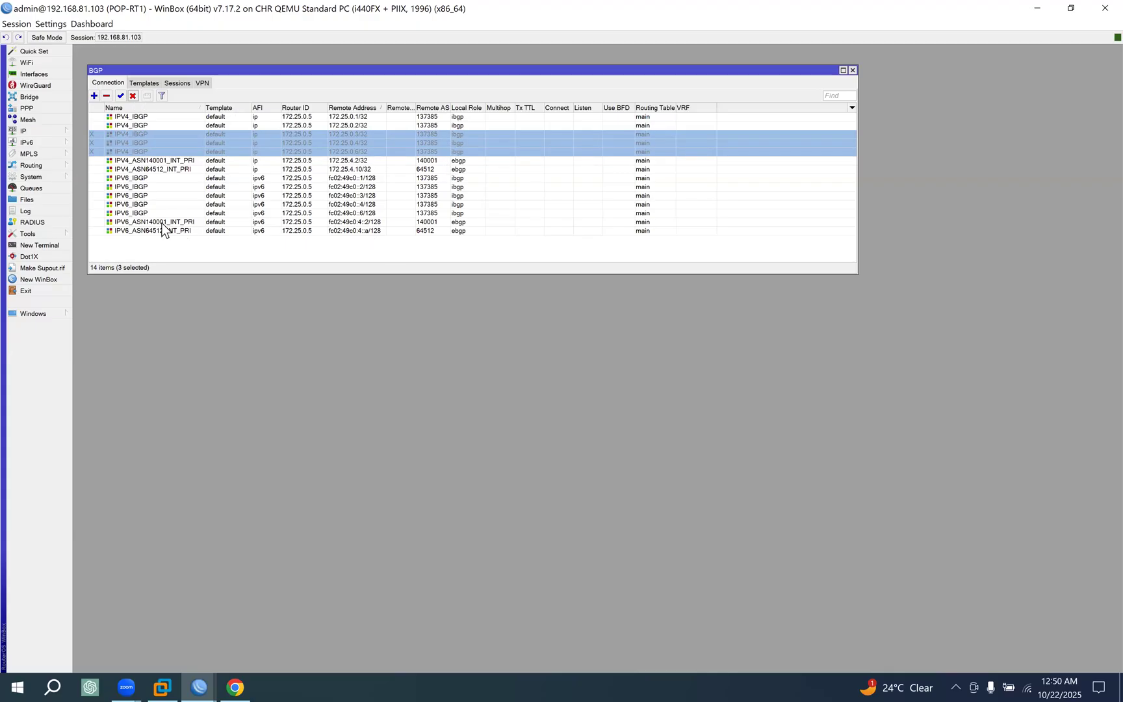
On POP-RT1, disable the IPV6_IBGP connections to fc02:49c0::3/128, fc02:49c0::4/128 and fc02:49c0::6/128.
click(377, 188)
click(376, 197)
ctrl+click(377, 204)
ctrl+click(389, 215)
click(132, 96)
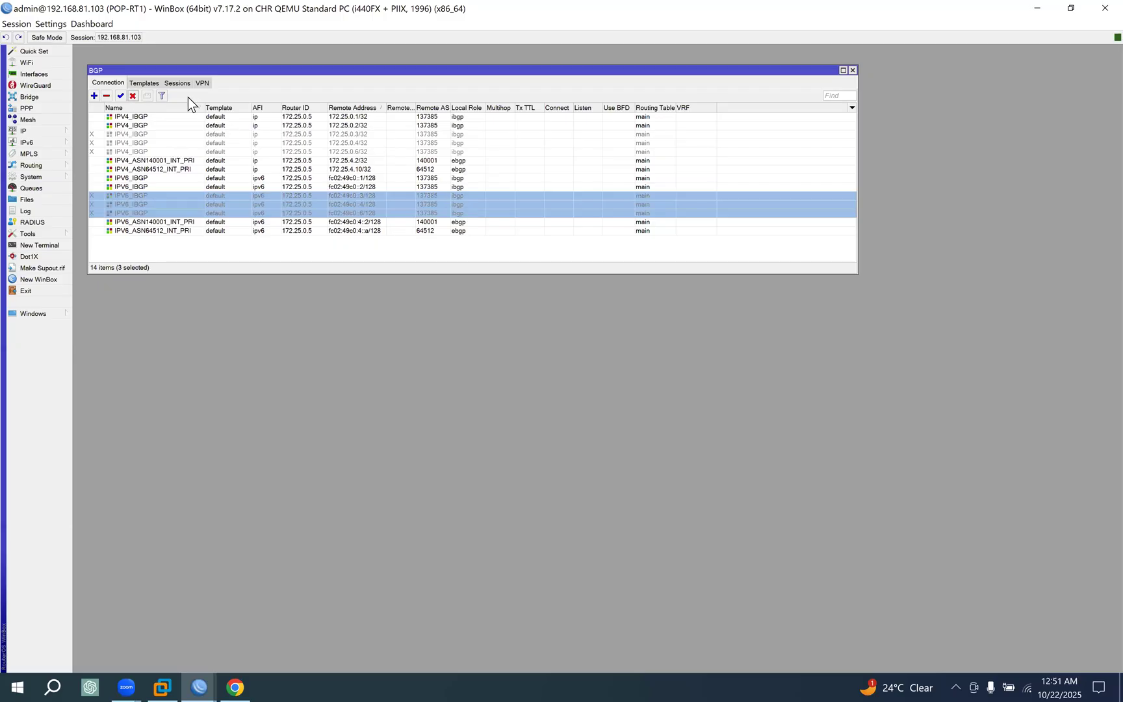
Check POP-RT1's BGP sessions, including the IPv6 ones with the core routers, and switch to the EVE topology in Chrome.
click(177, 82)
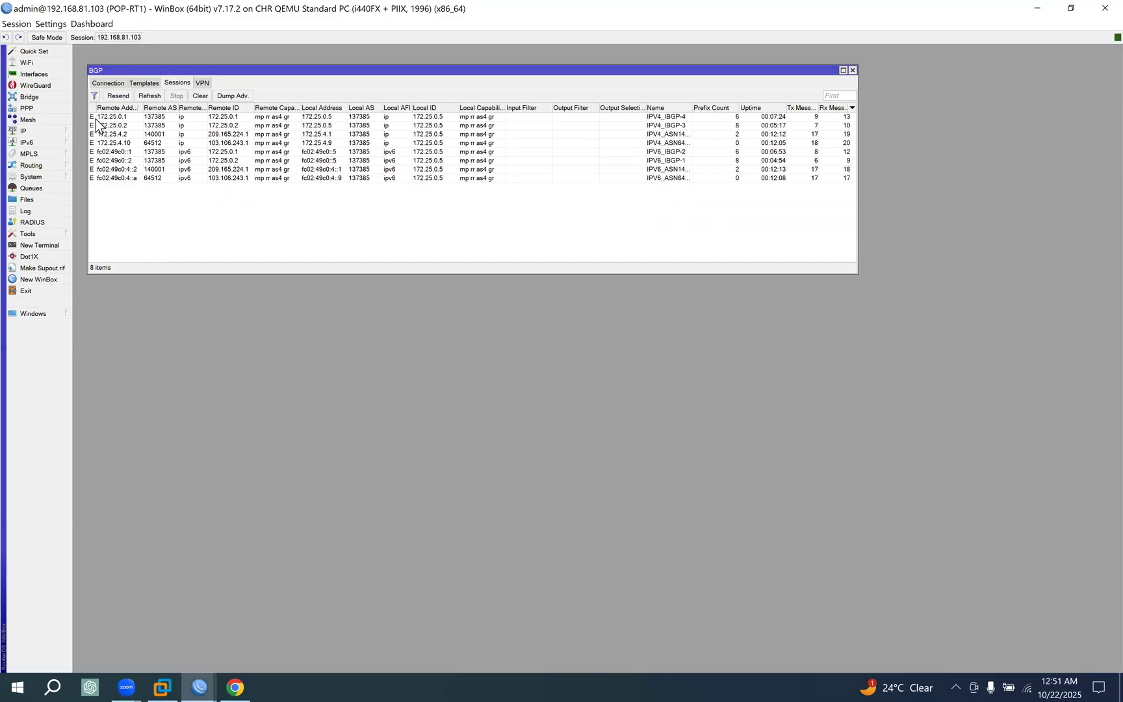
click(130, 151)
click(130, 160)
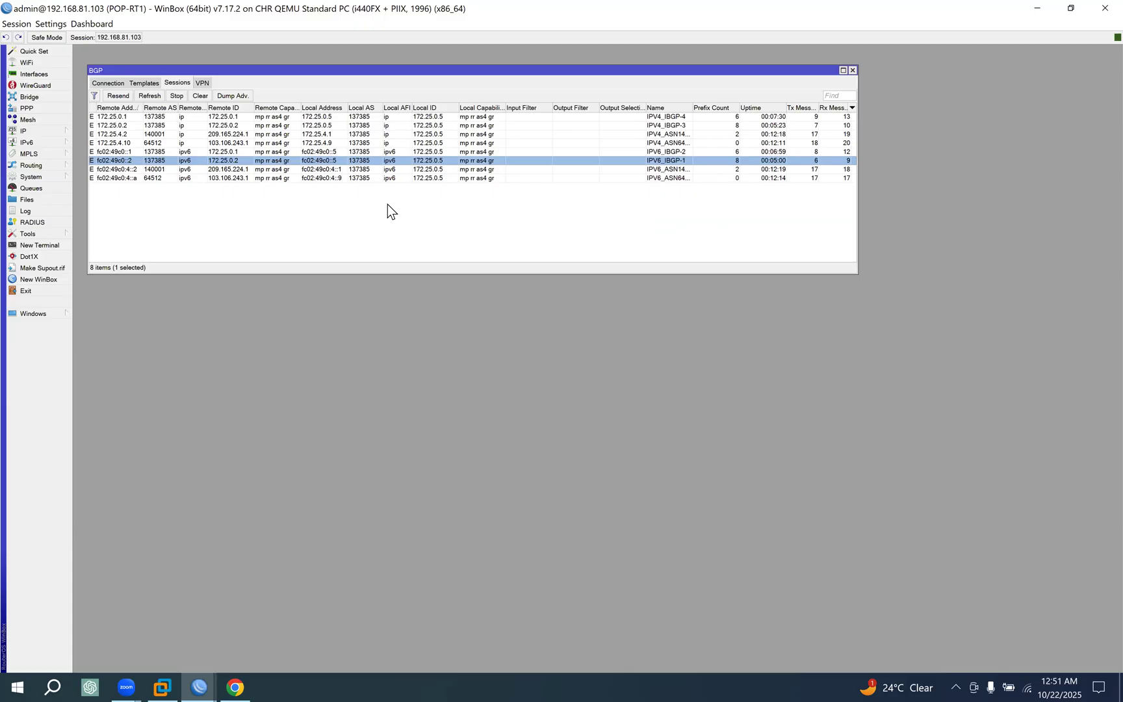
click(233, 682)
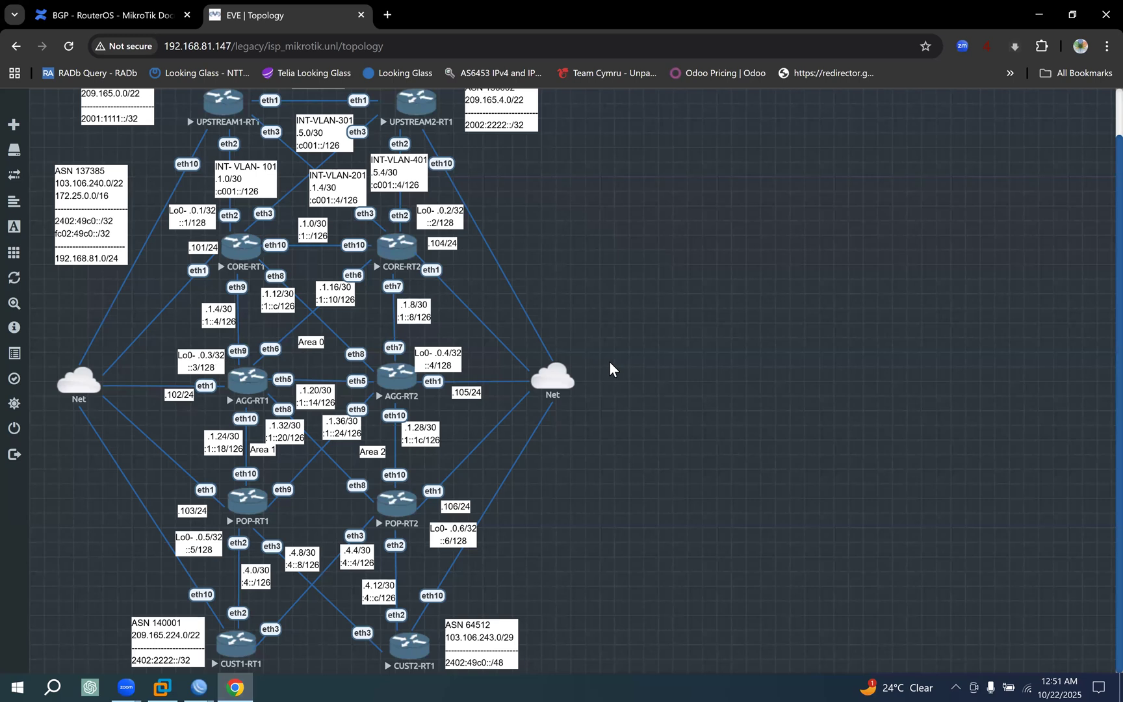
Switch to WinBox, connect to the saved CUST1-RT1 router at 192.168.81.109 and select its bgp_networks_ipv4 address-list entry.
mouse_move(558, 380)
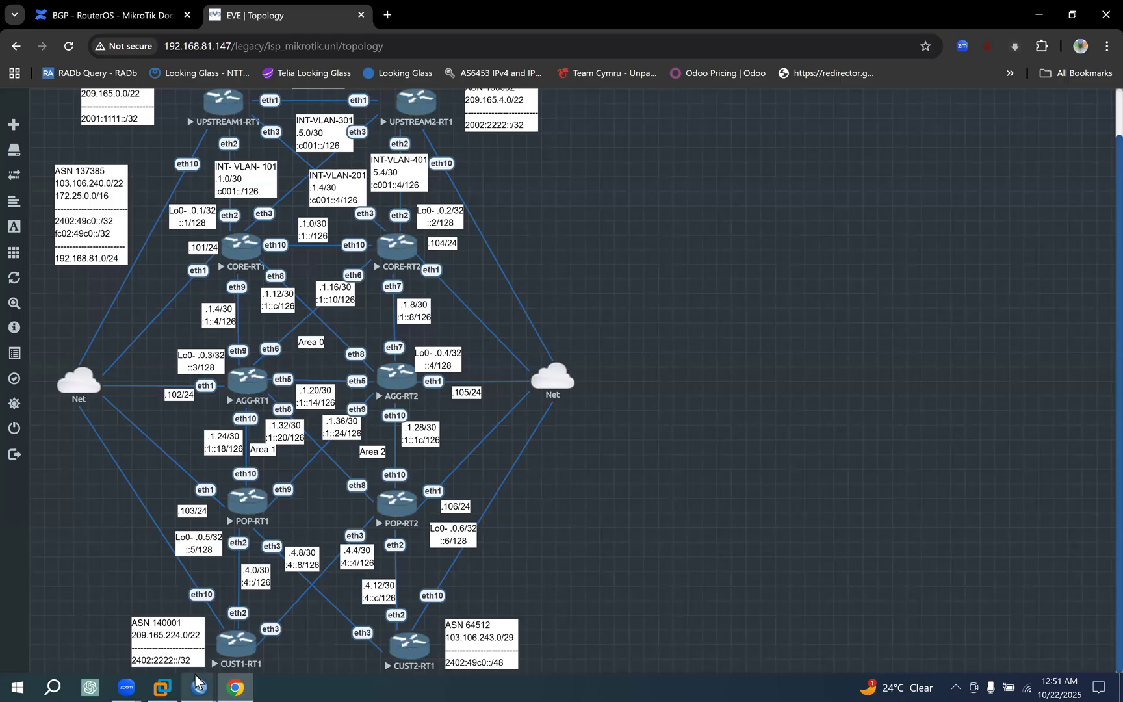
mouse_move(199, 683)
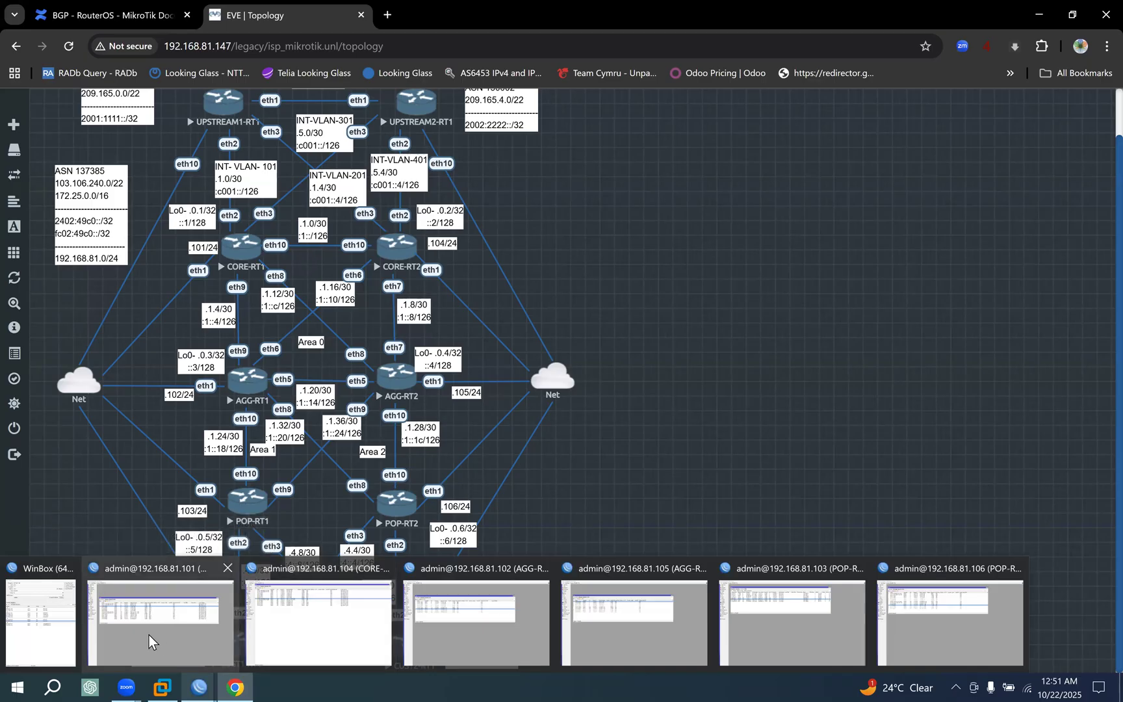
click(43, 634)
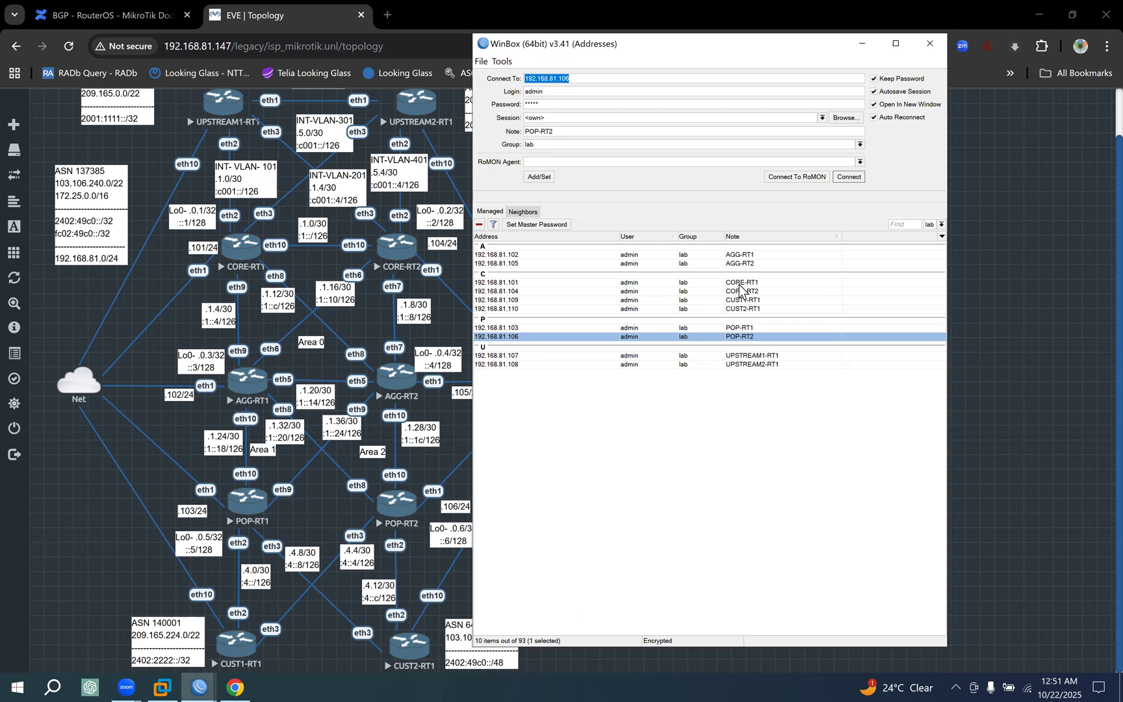
click(740, 300)
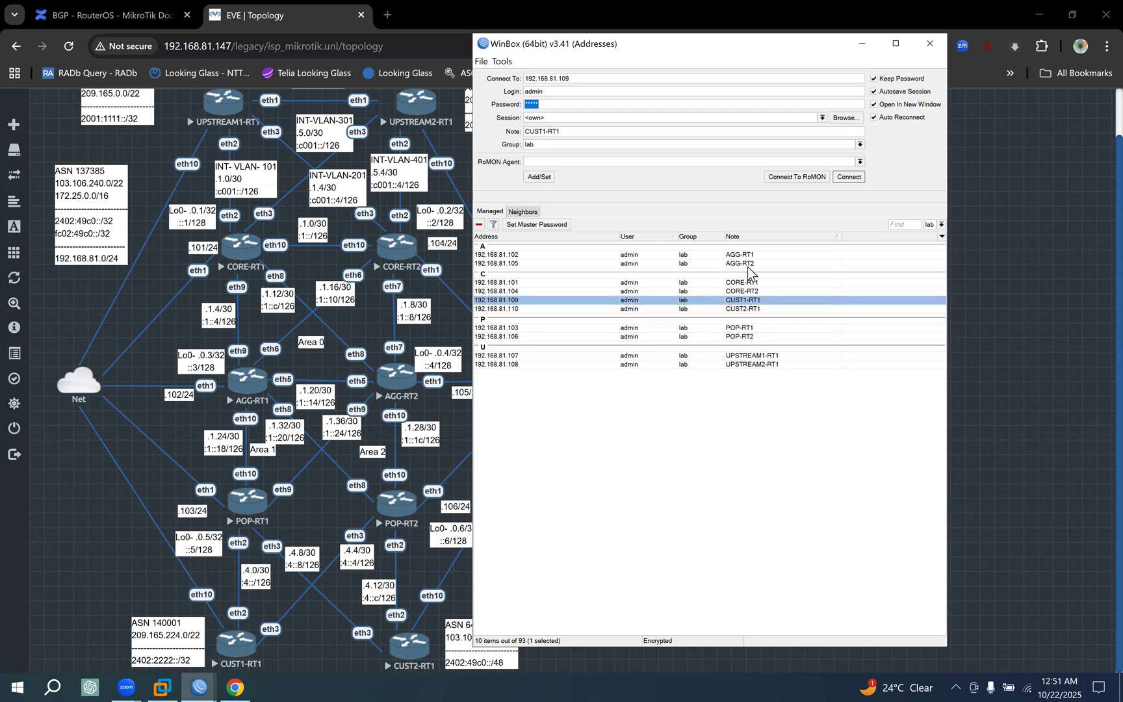
click(854, 179)
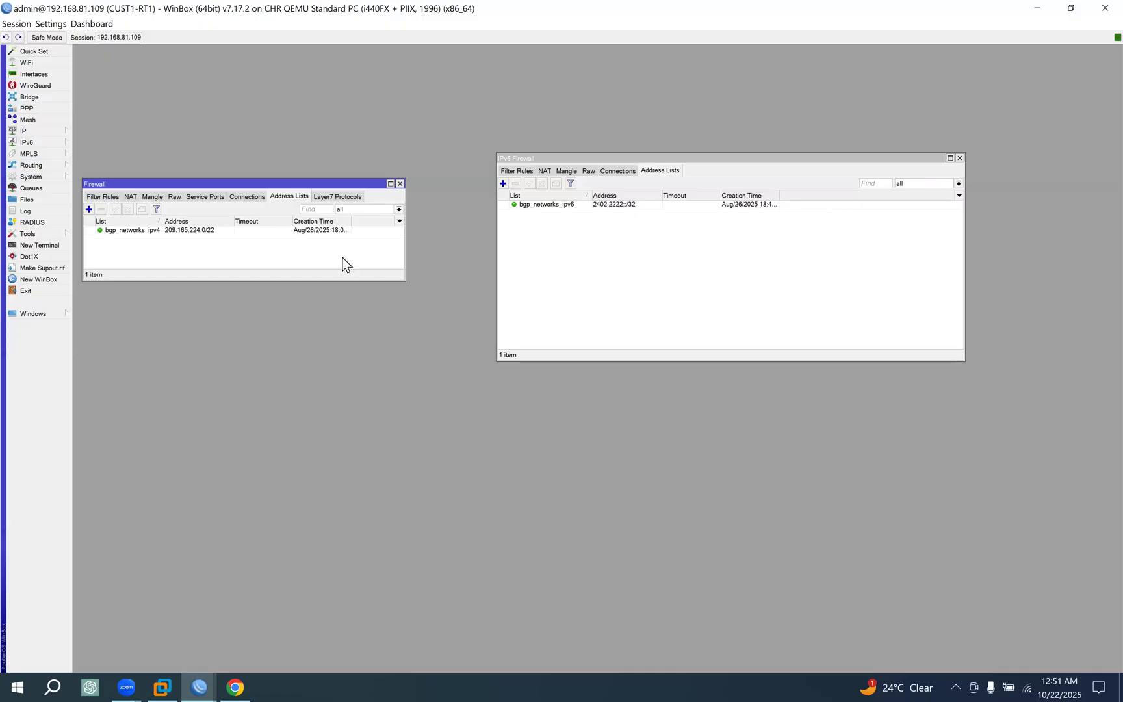
click(172, 232)
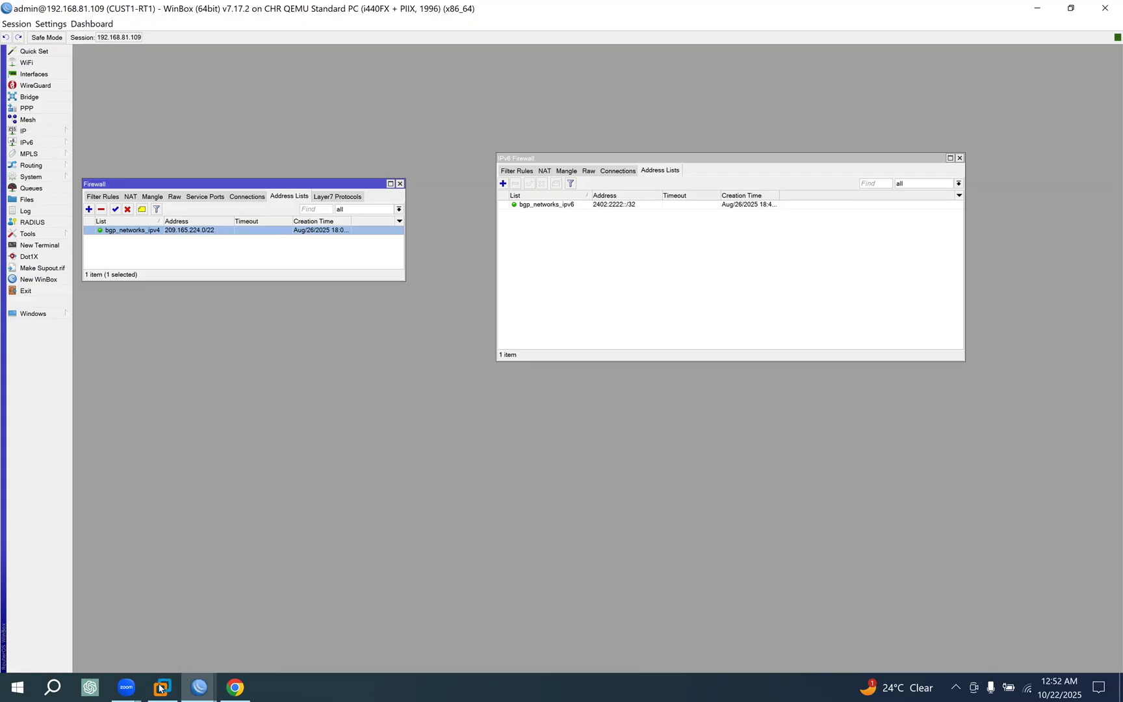
Look over the EVE topology in Chrome, return to the WinBox login window and connect to UPSTREAM1-RT1 at 192.168.81.107.
click(228, 679)
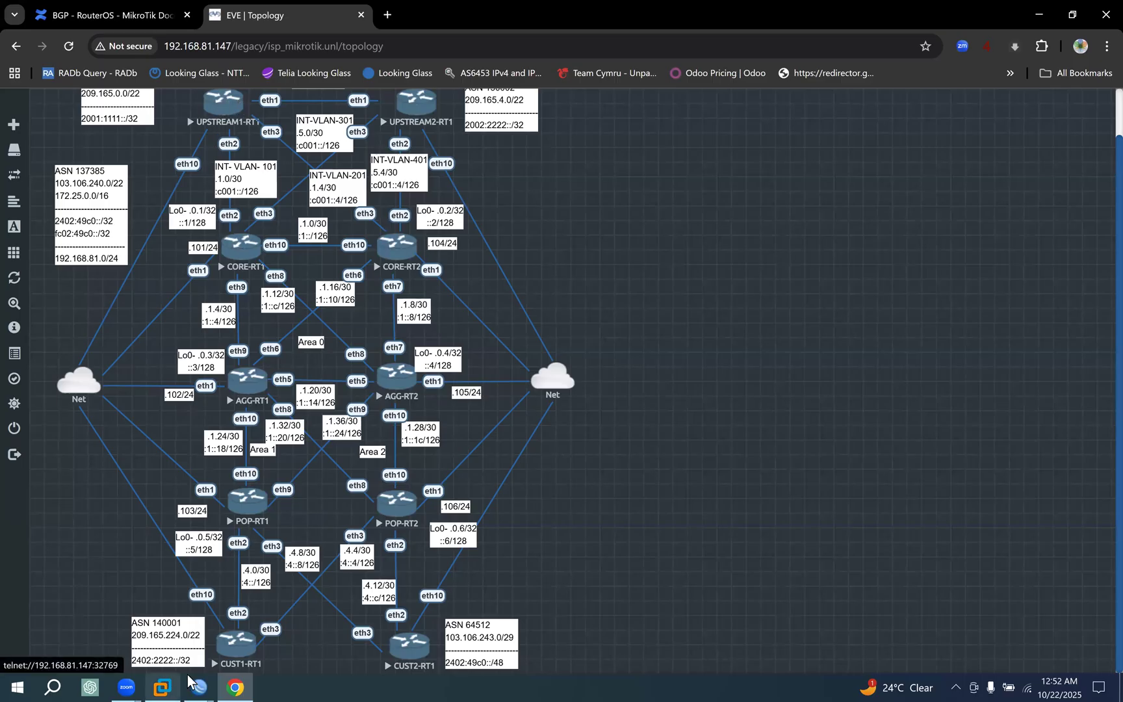
mouse_move(198, 687)
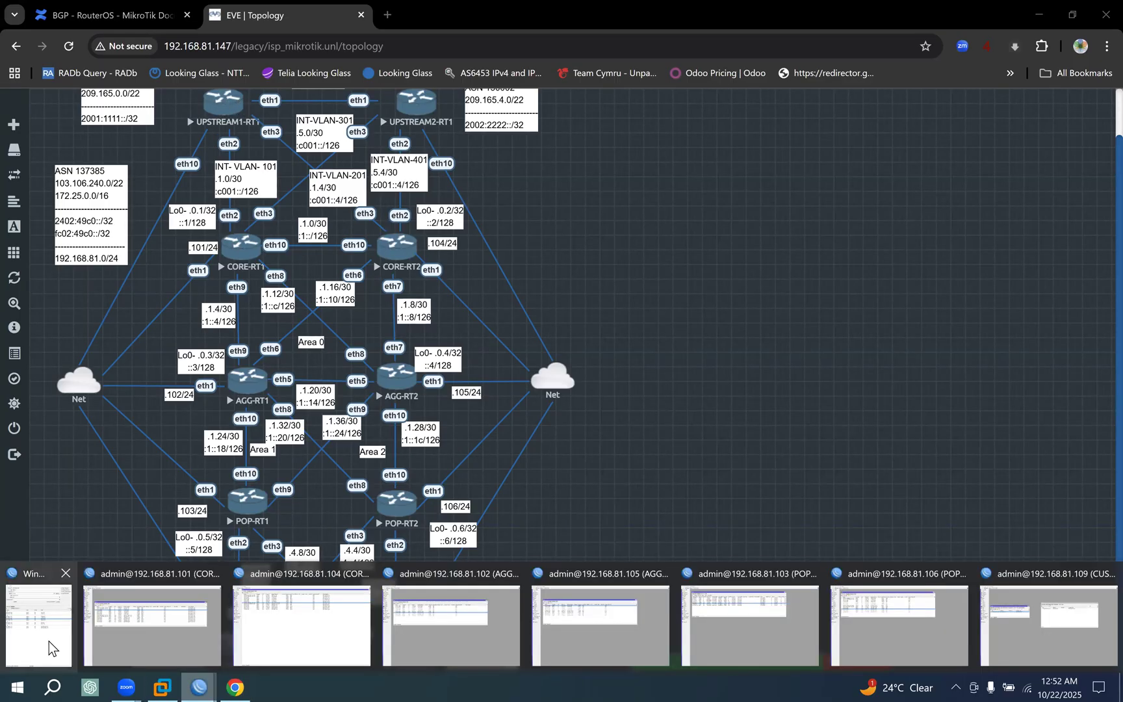
click(48, 646)
click(753, 356)
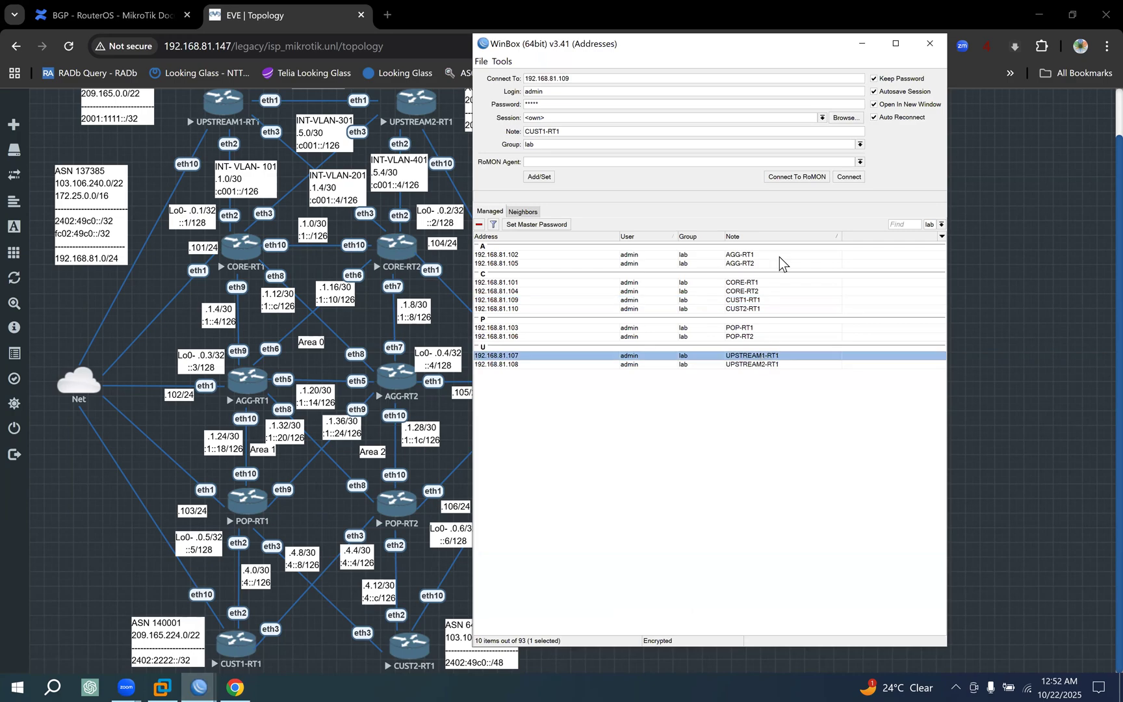
click(849, 177)
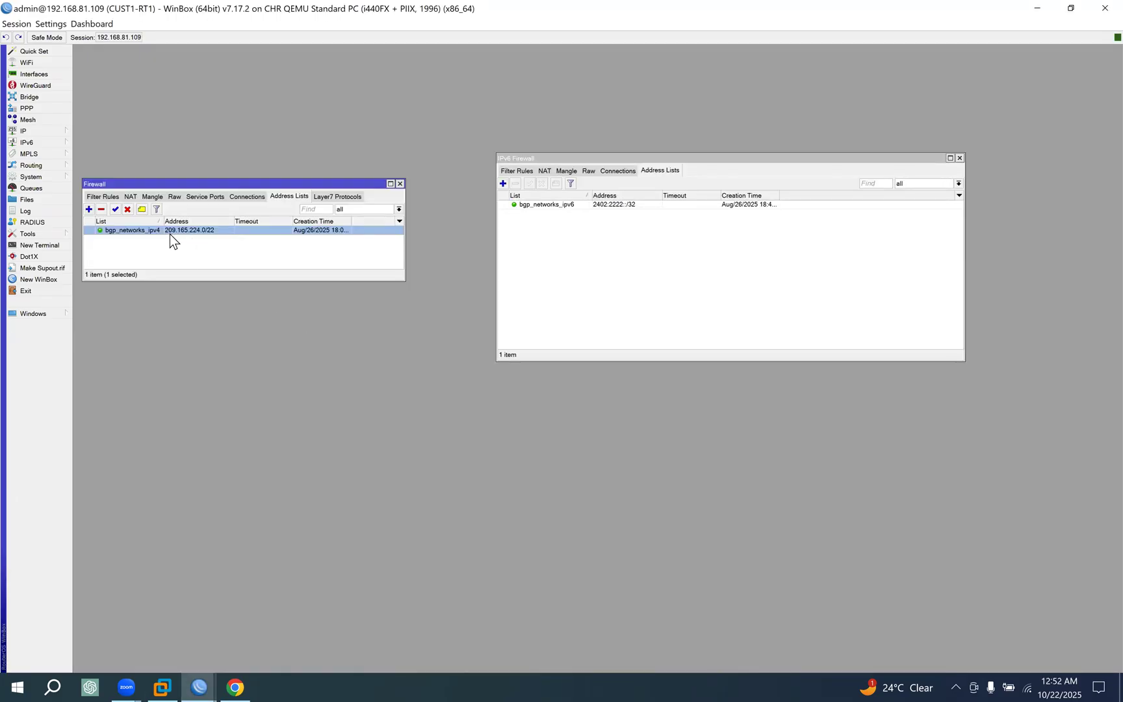
On CUST1-RT1, copy the address 209.165.224.0/22 from the bgp_networks_ipv4 entry and close it without changes.
double_click(187, 230)
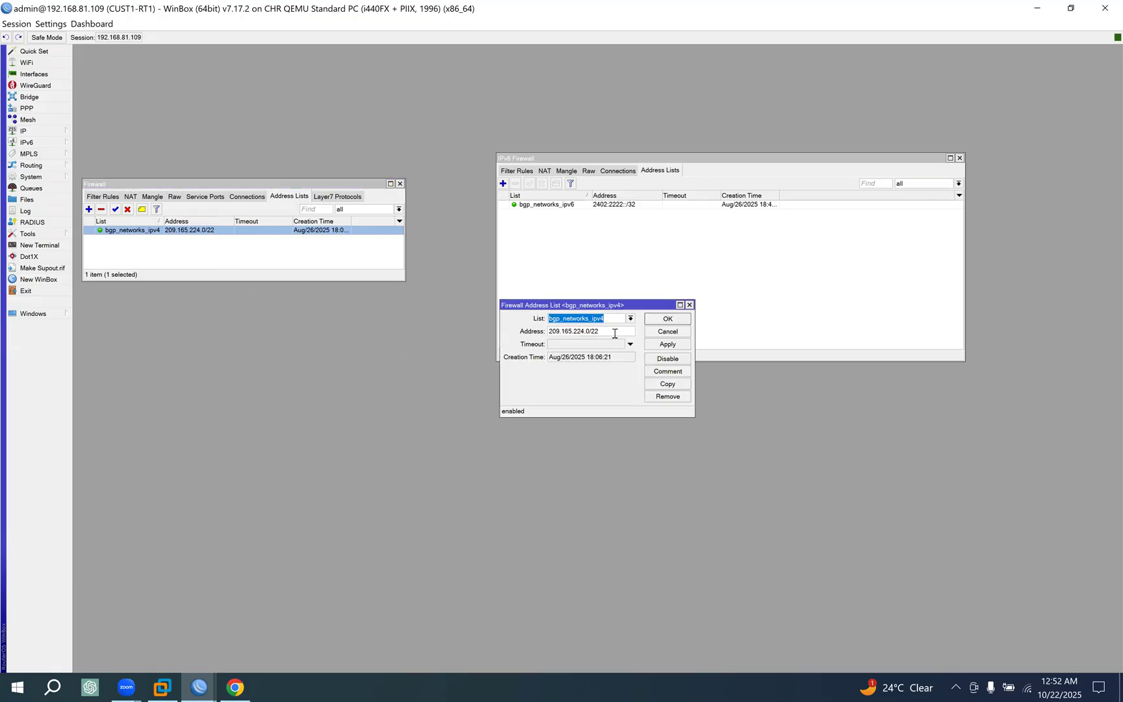
key(Tab)
key(ctrl+c)
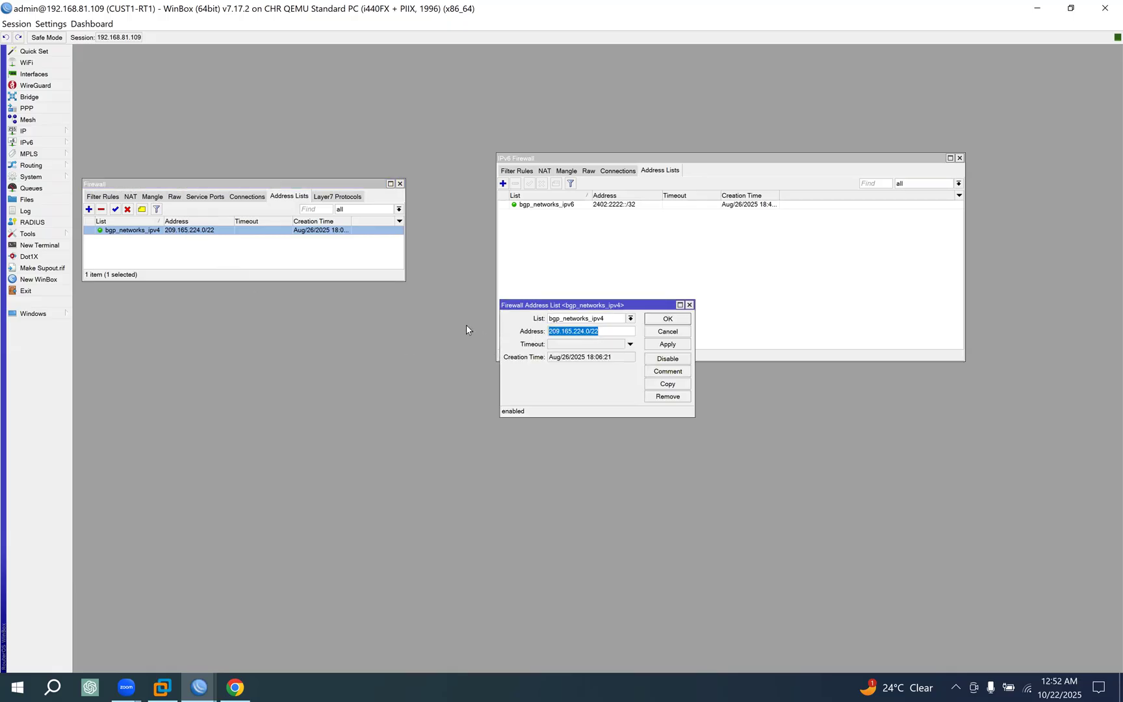
click(680, 333)
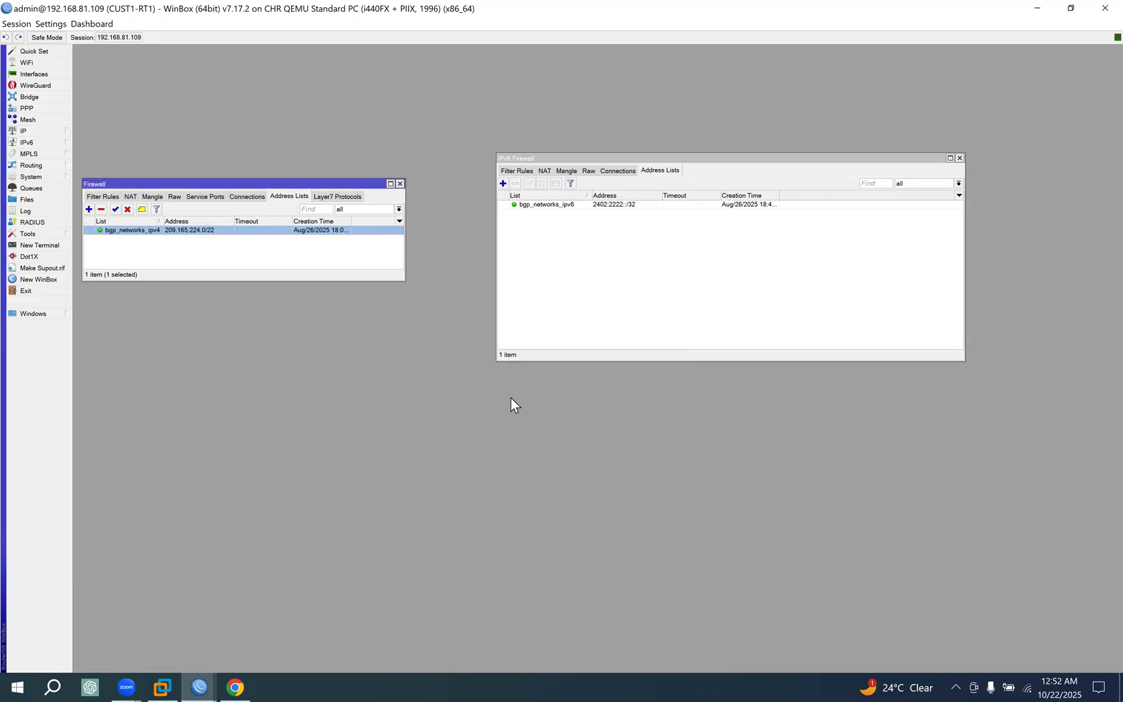
On UPSTREAM1-RT1, search the IPv4 route list for 209.165.224.0/22 and check its routes via 209.165.1.6 and 209.165.1.34.
click(198, 674)
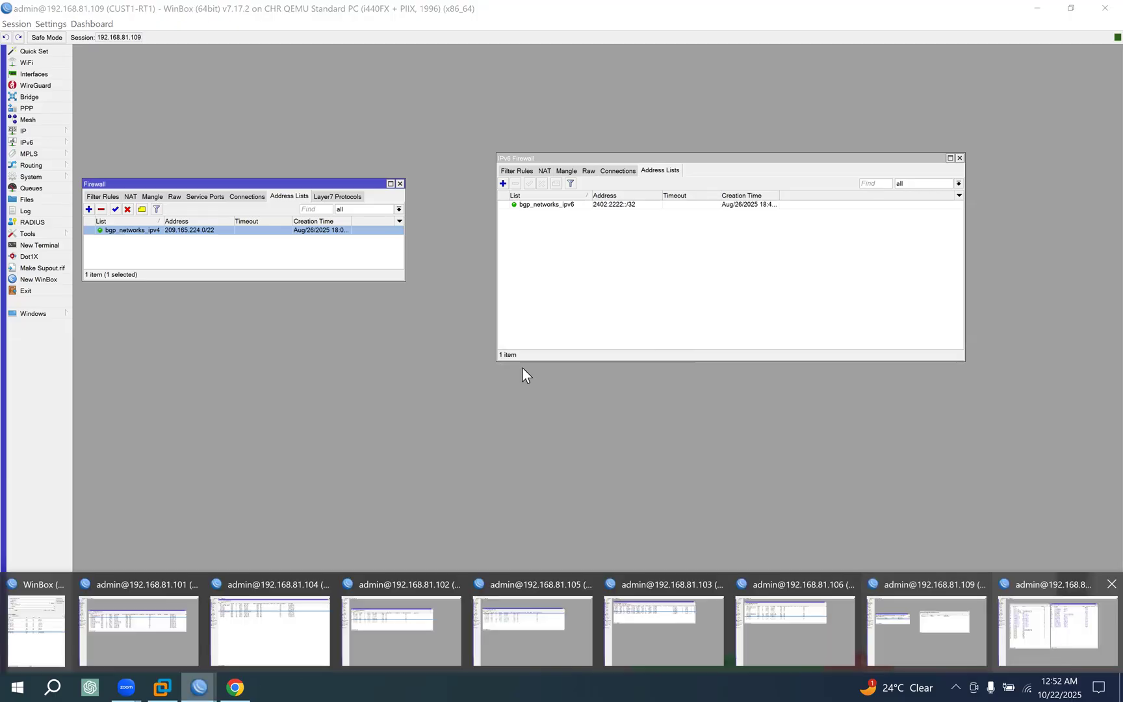
click(1047, 641)
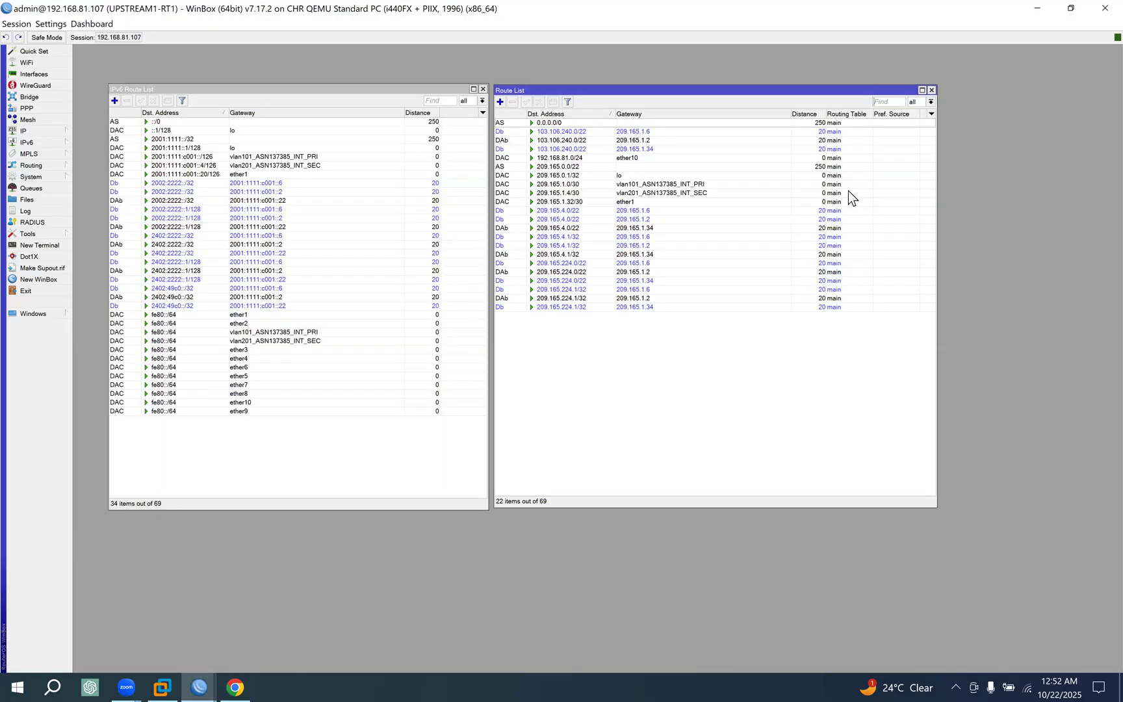
key(ctrl+v)
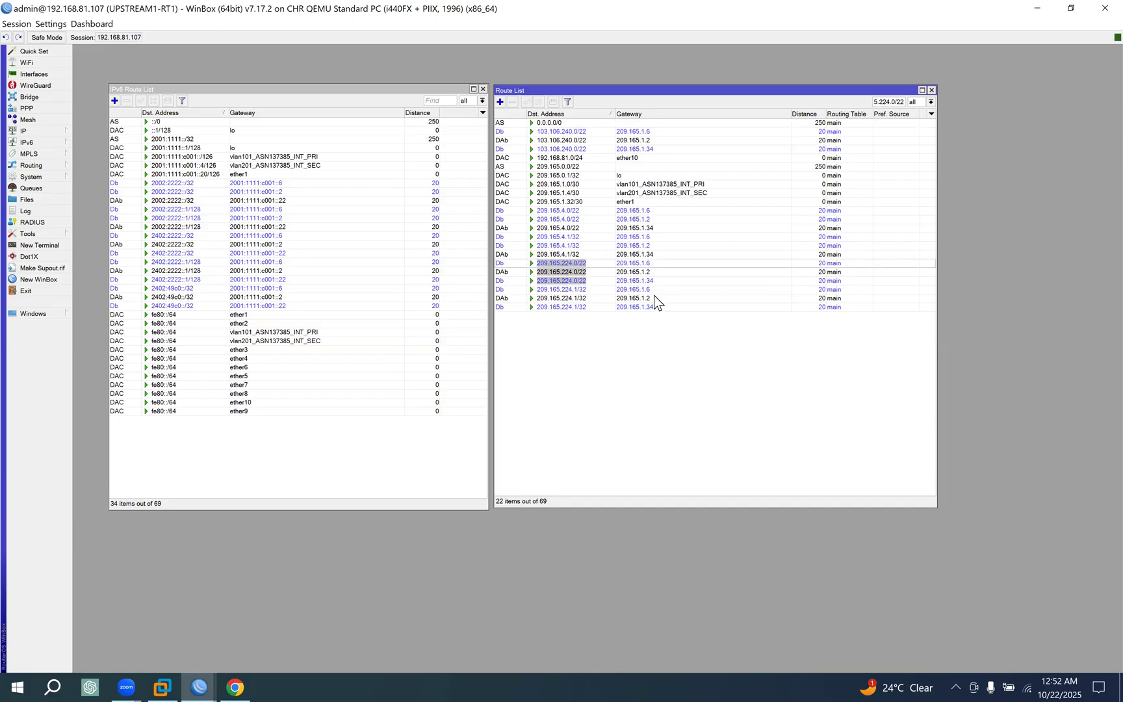
click(562, 264)
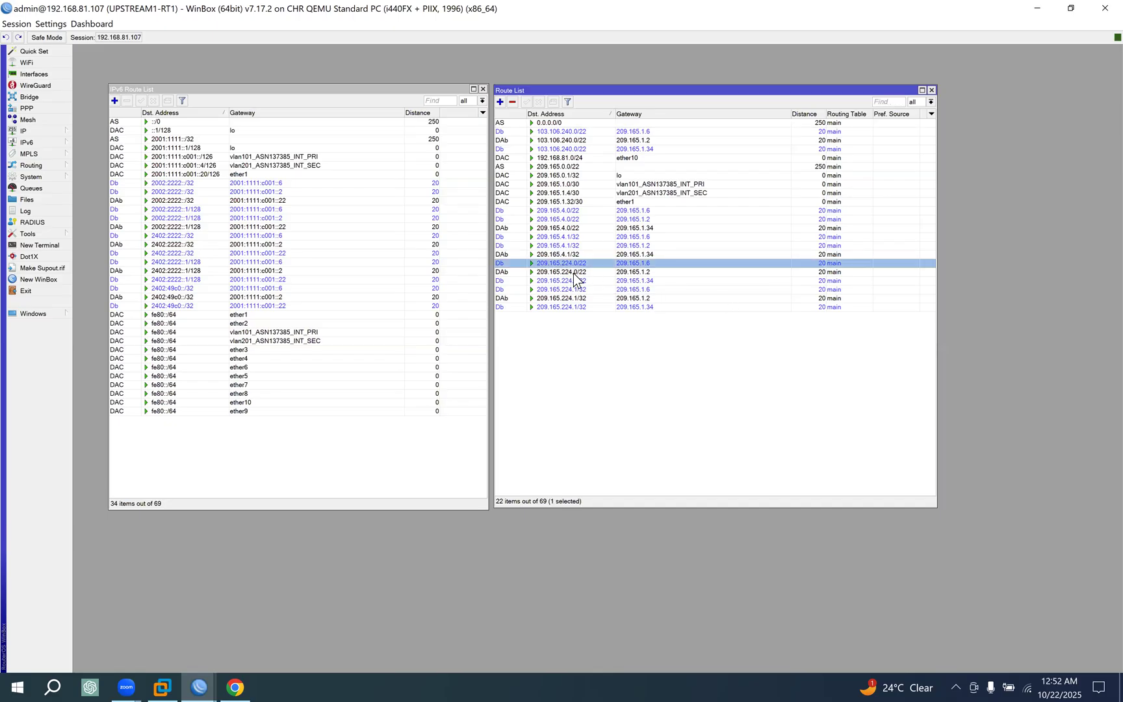
click(573, 281)
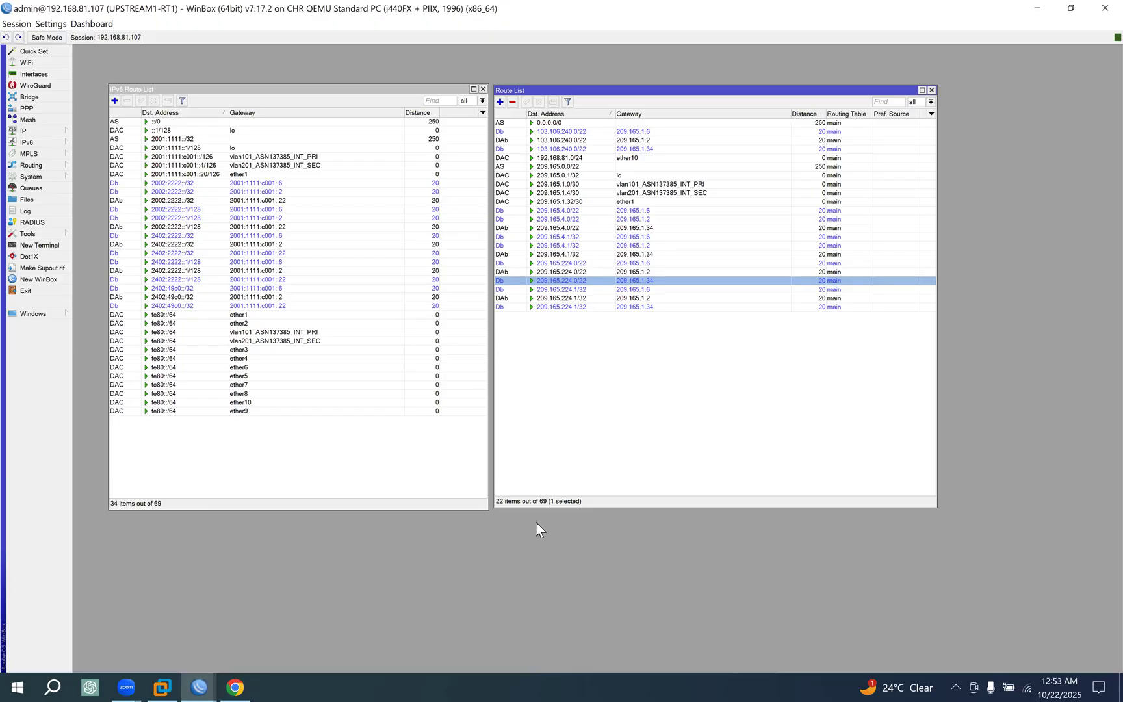
On CUST1-RT1, copy the address 2402:2222::/32 from the bgp_networks_ipv6 address-list entry and close it without changes.
click(203, 684)
click(922, 635)
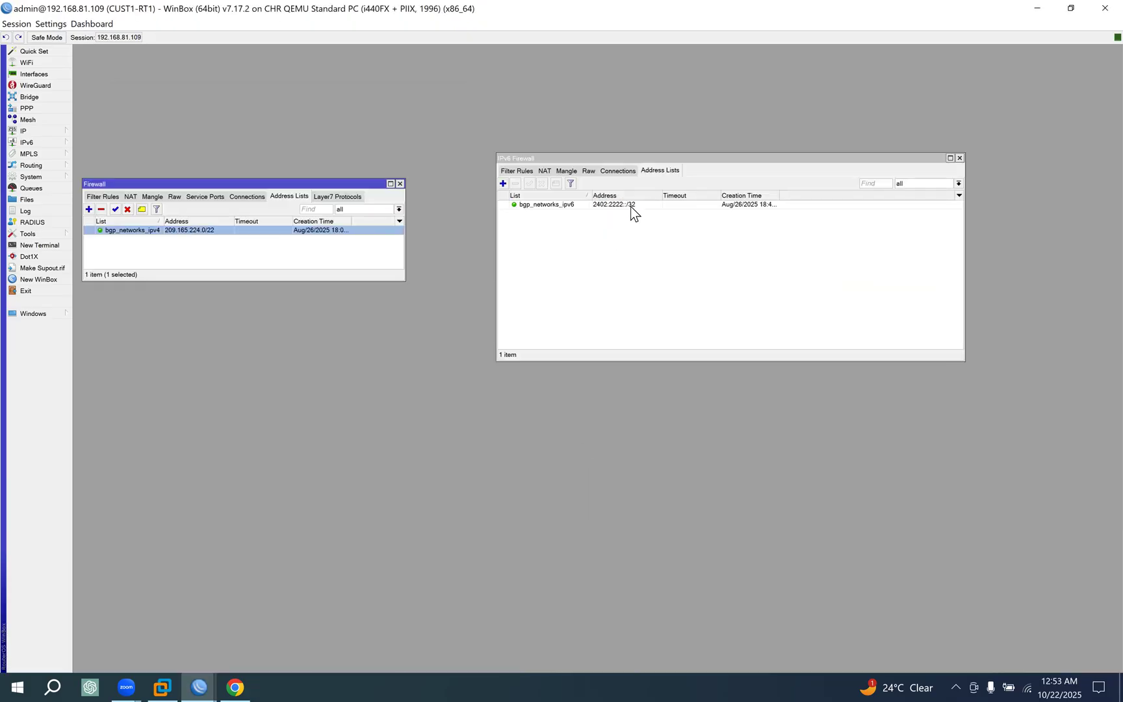
double_click(629, 203)
drag(581, 332, 455, 331)
key(ctrl+c)
click(679, 332)
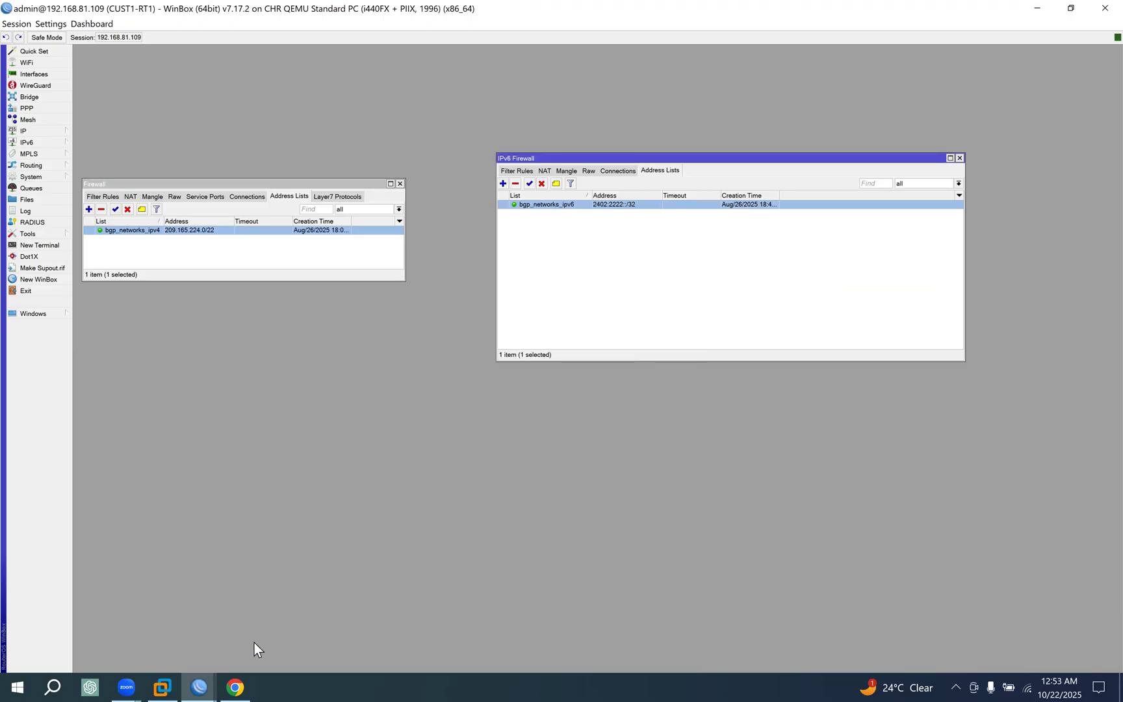
On UPSTREAM1-RT1, search the IPv6 route list for 2402:2222::/32 and check its routes via 2001:1111:c001::6 and 2001:1111:c001::22.
click(205, 681)
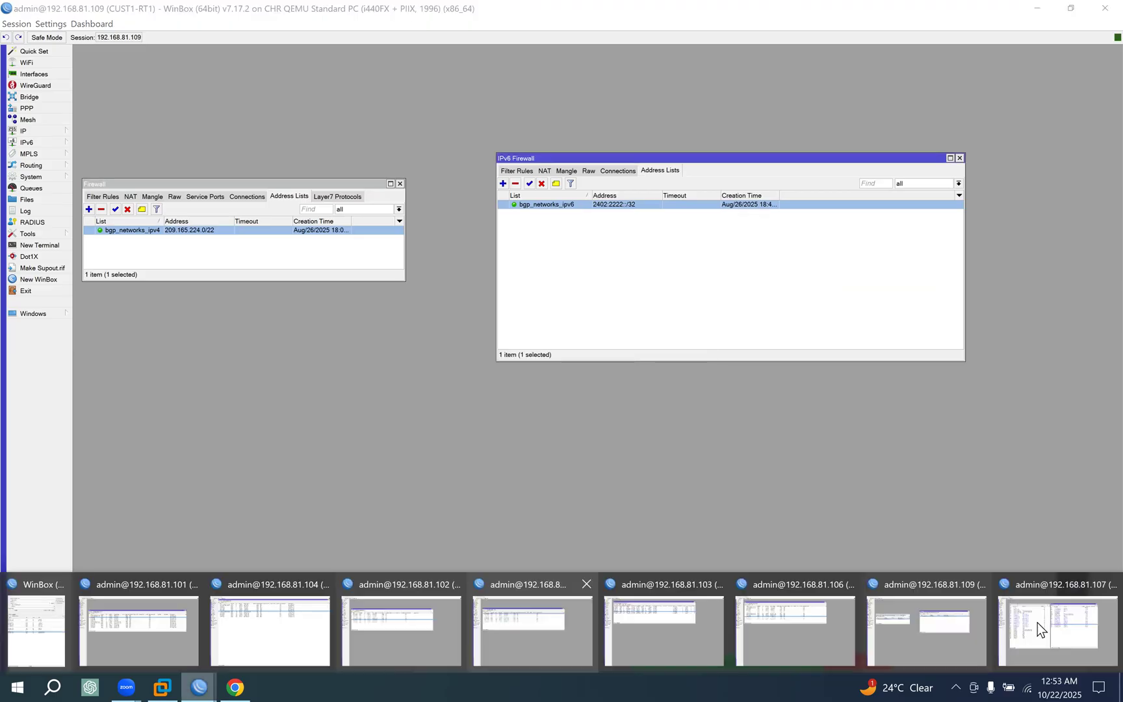
click(1037, 623)
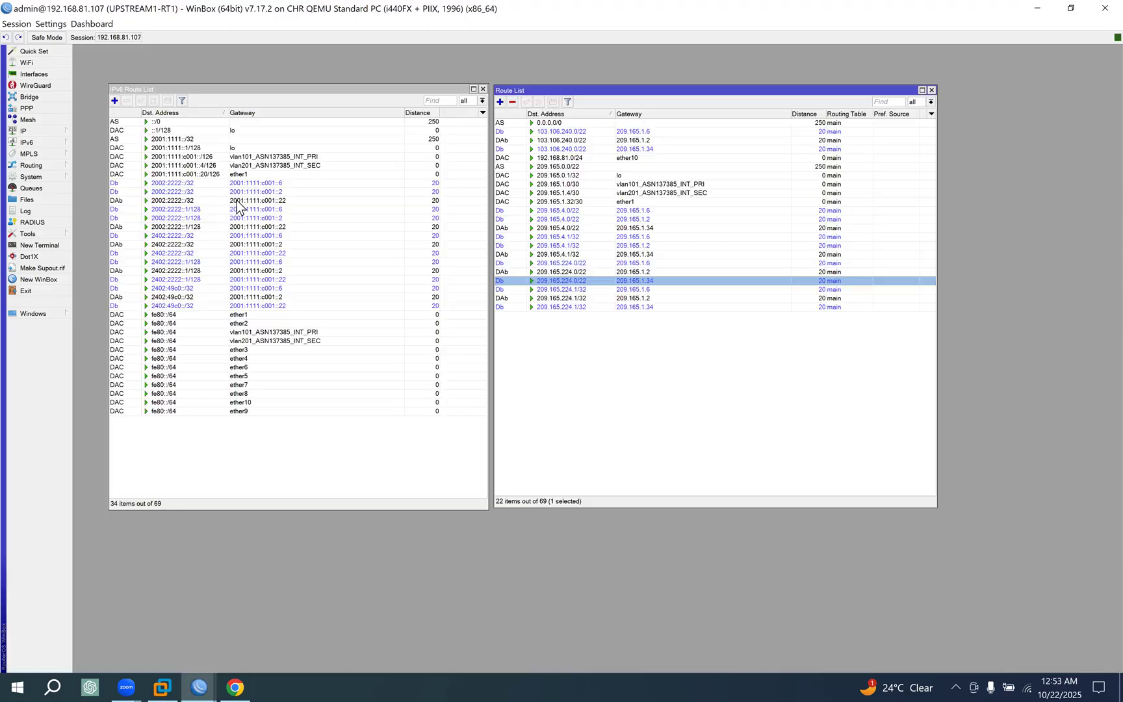
click(440, 101)
key(ctrl+v)
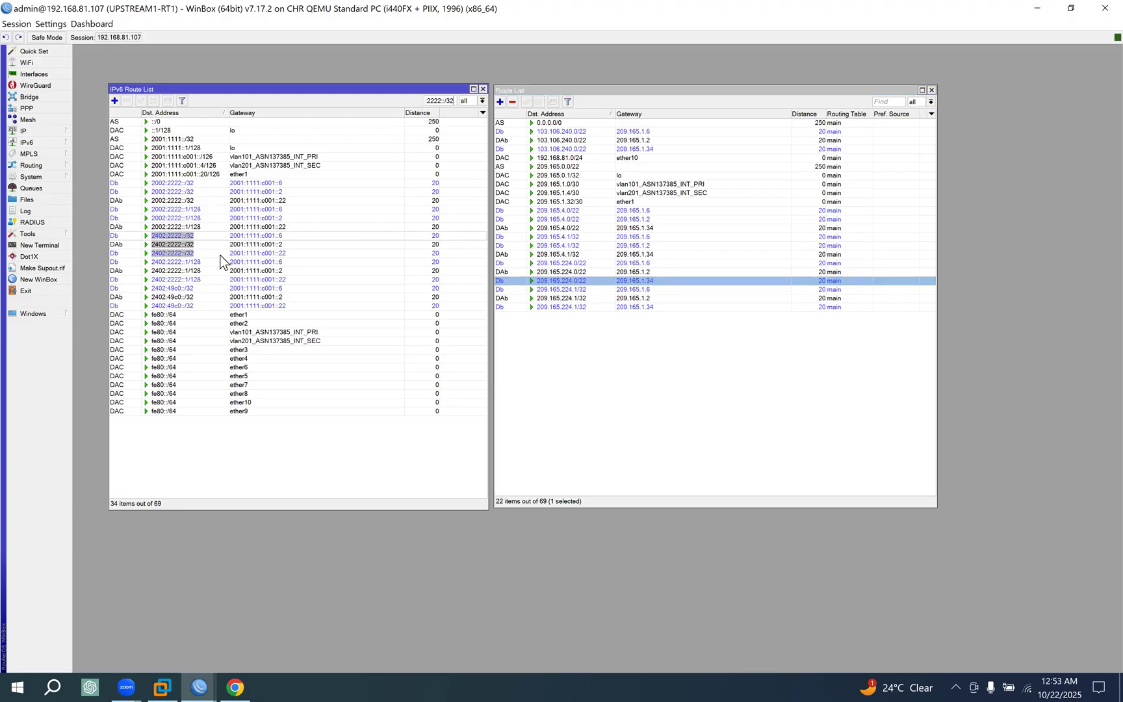
click(166, 236)
click(175, 253)
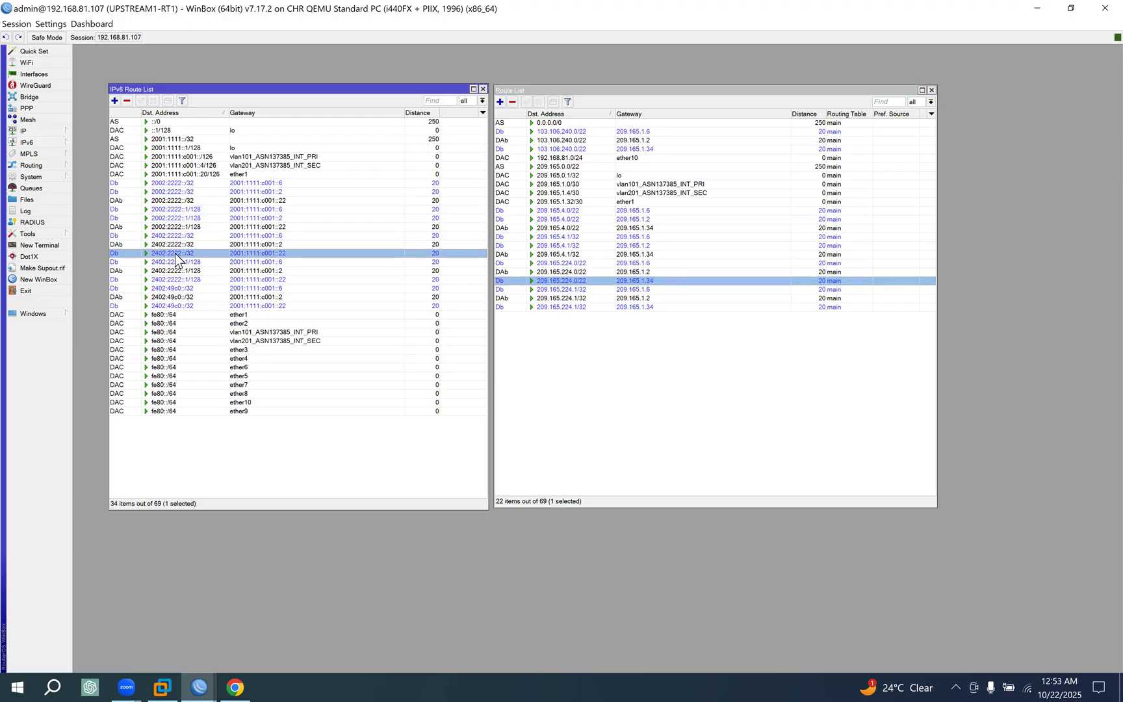
Return to CUST1-RT1, open its IPv4 route list and select the 0.0.0.0/0 default route via 172.25.4.1.
click(196, 674)
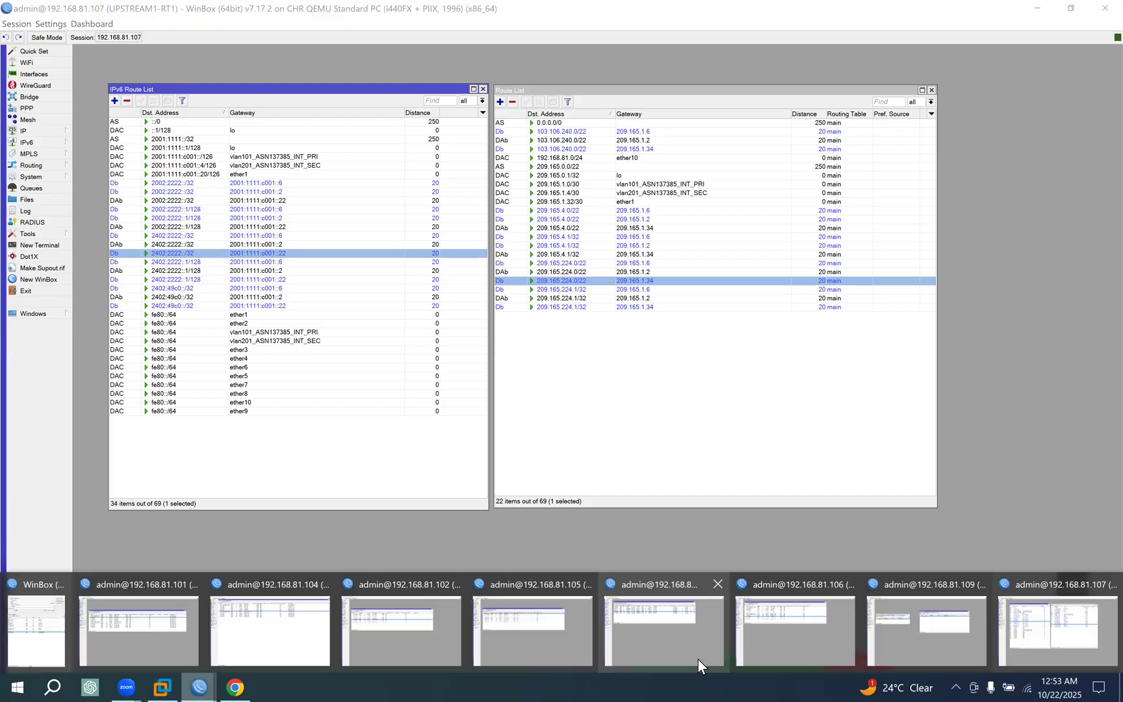
click(907, 652)
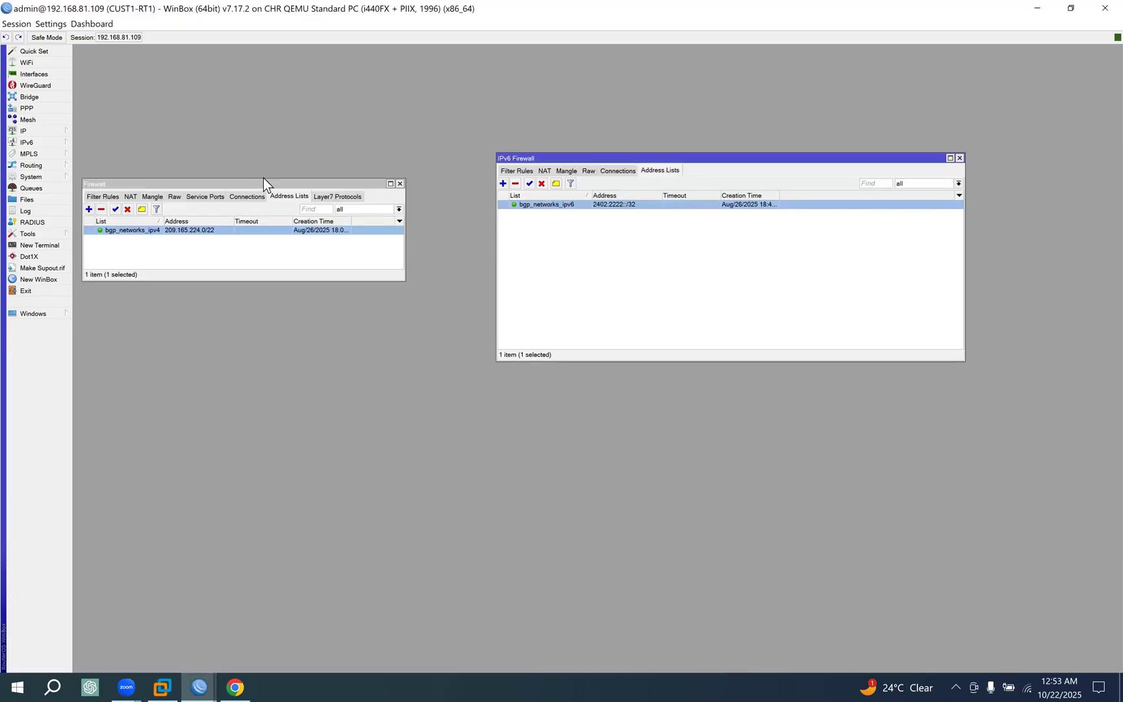
drag(264, 177, 282, 81)
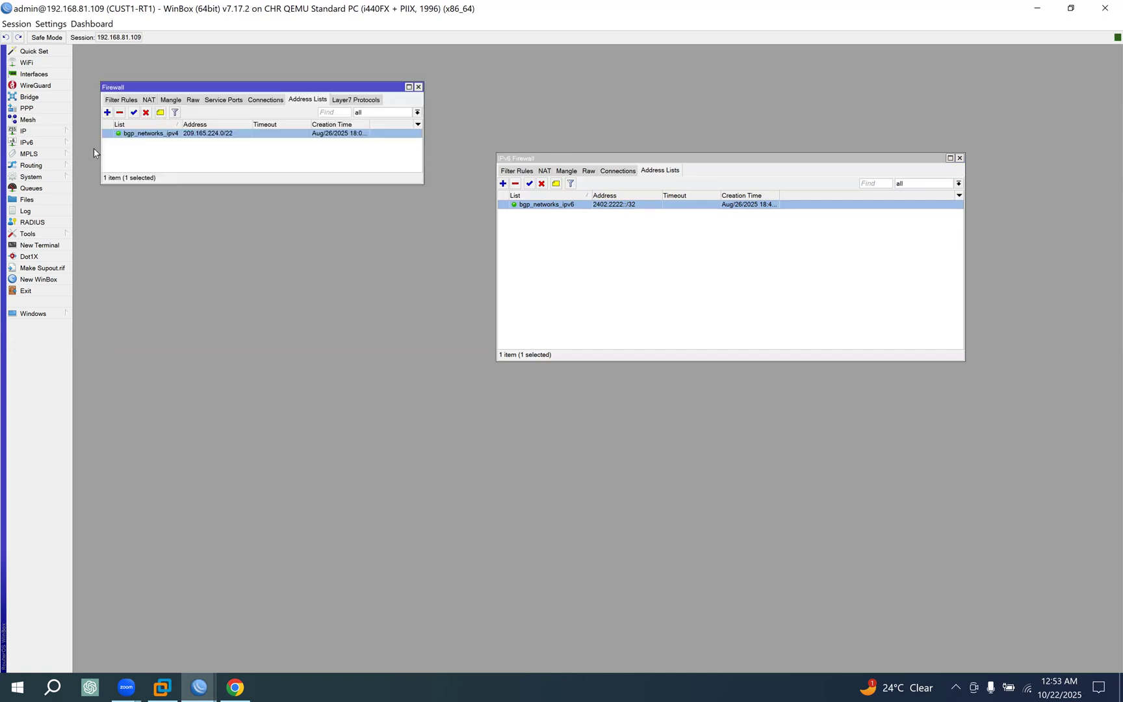
click(64, 131)
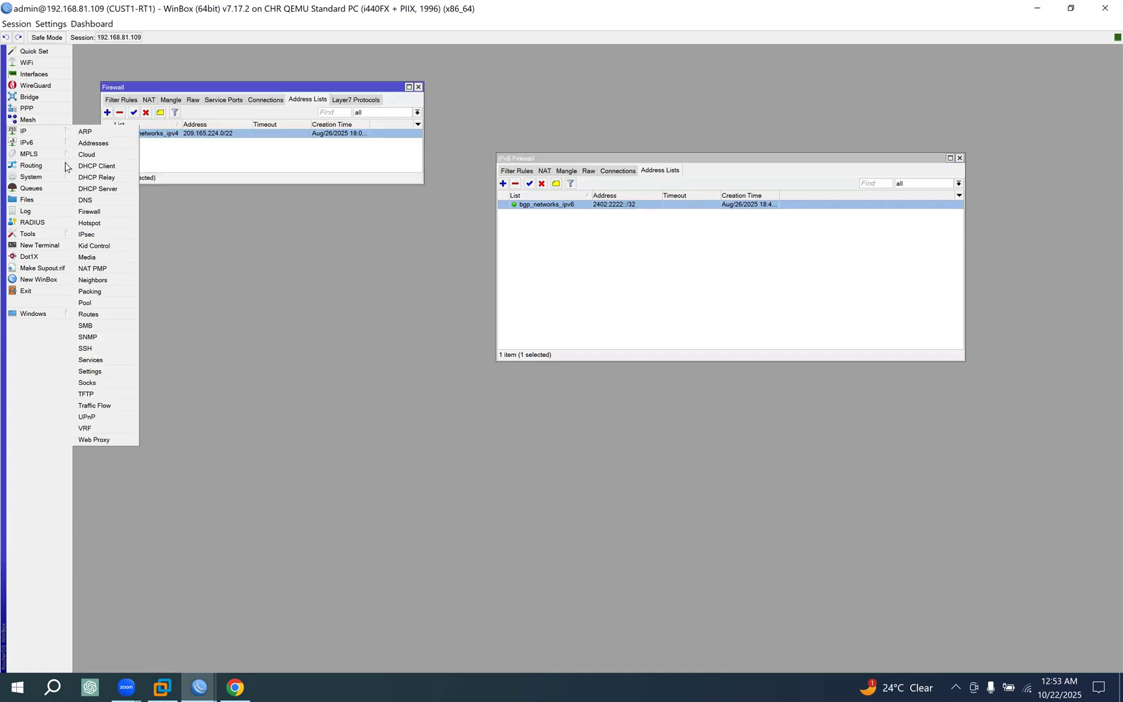
click(102, 315)
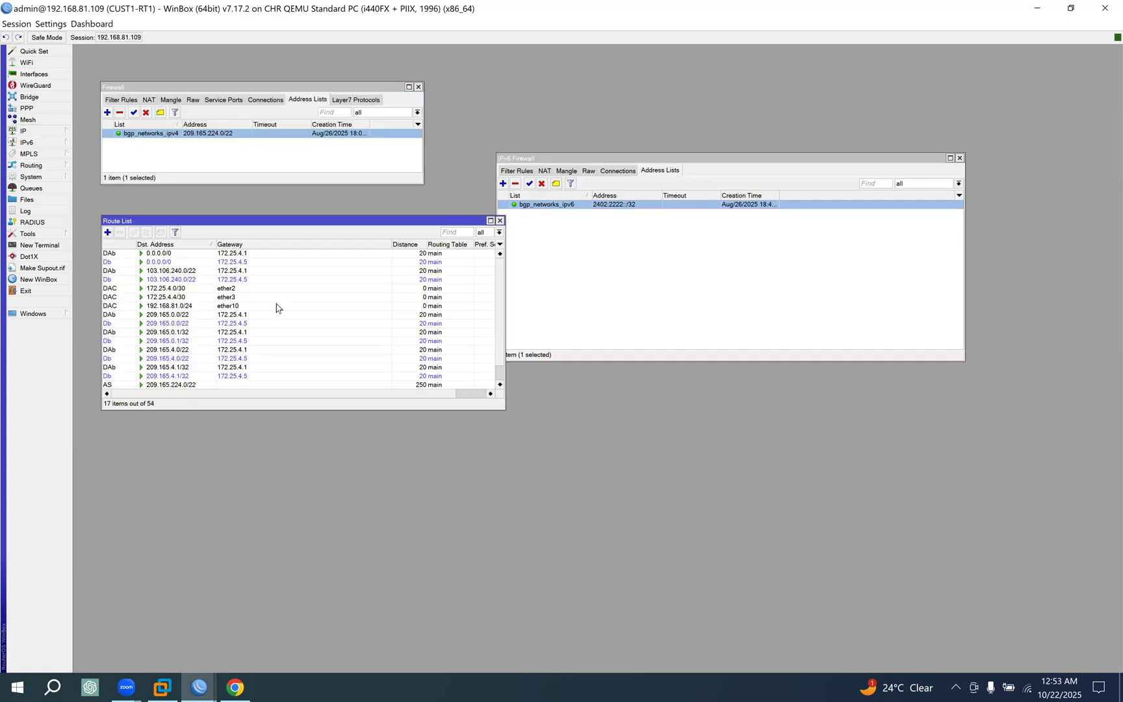
click(147, 254)
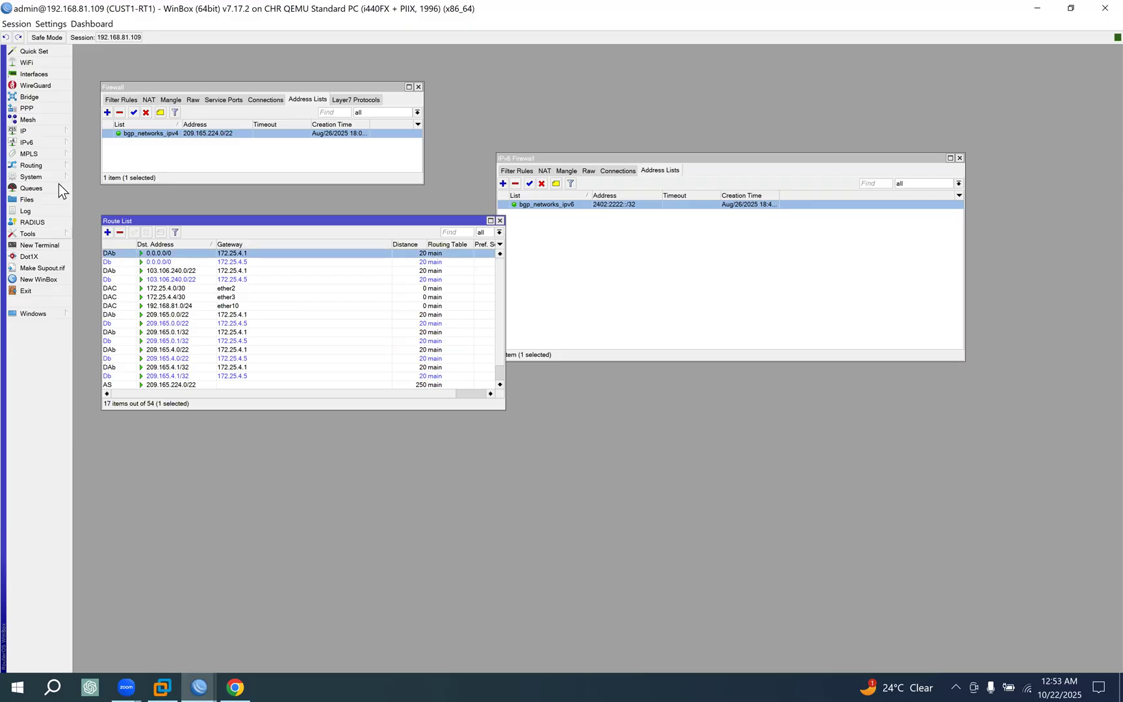
Open CUST1-RT1's IPv6 route list, remove the static-only filter, select the ::/0 route and move the list clear of the IPv4 routes.
click(44, 165)
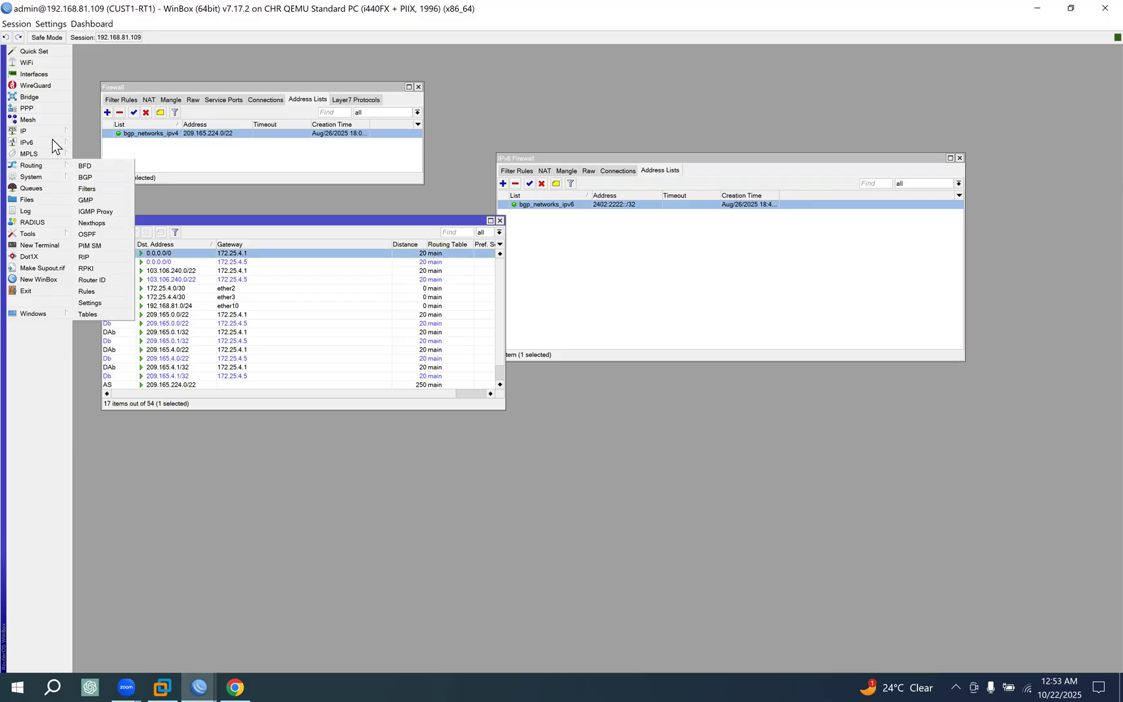
click(51, 135)
click(51, 145)
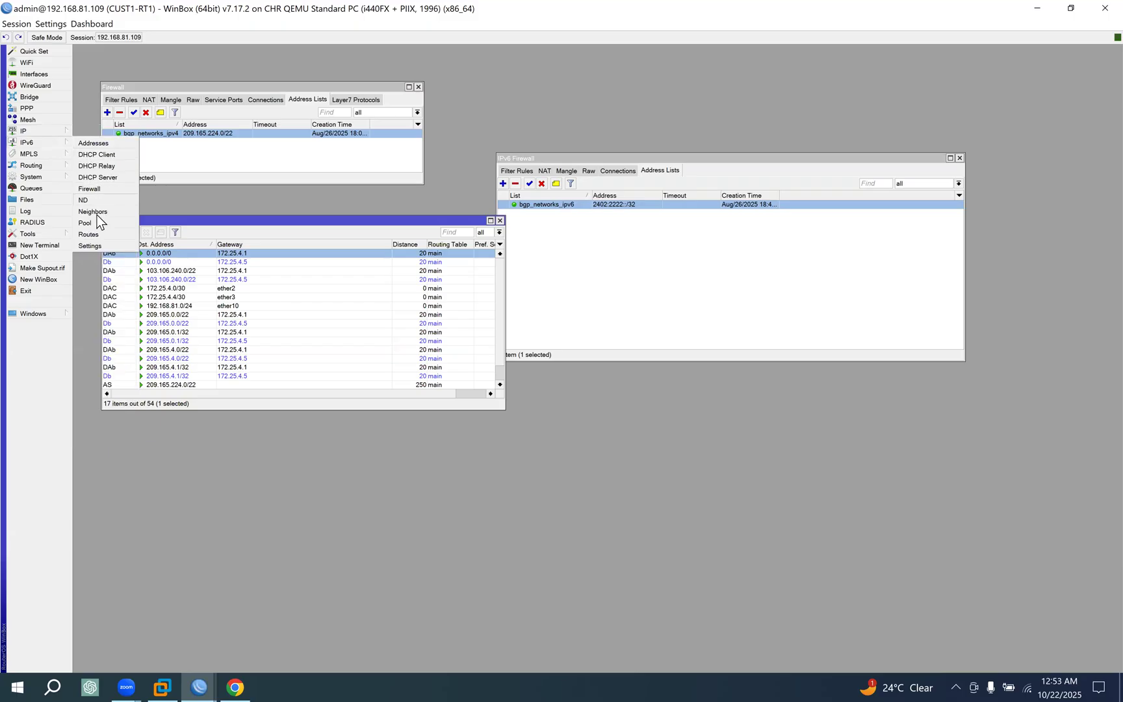
click(94, 235)
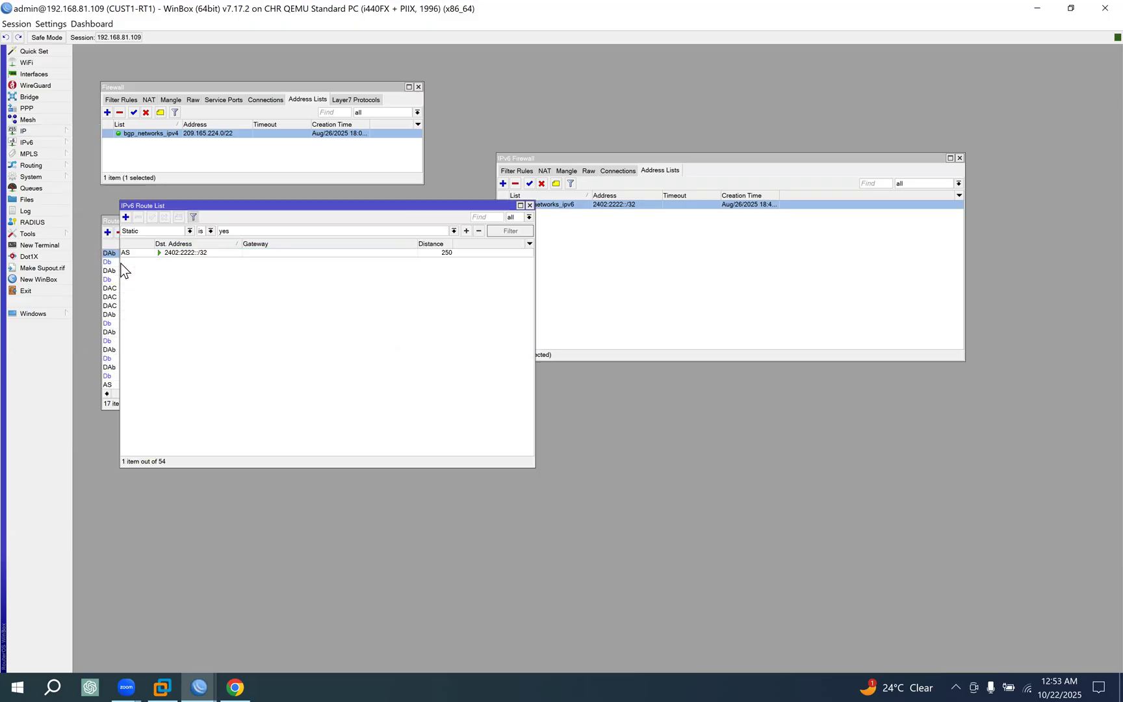
click(193, 218)
click(189, 239)
drag(316, 209, 689, 371)
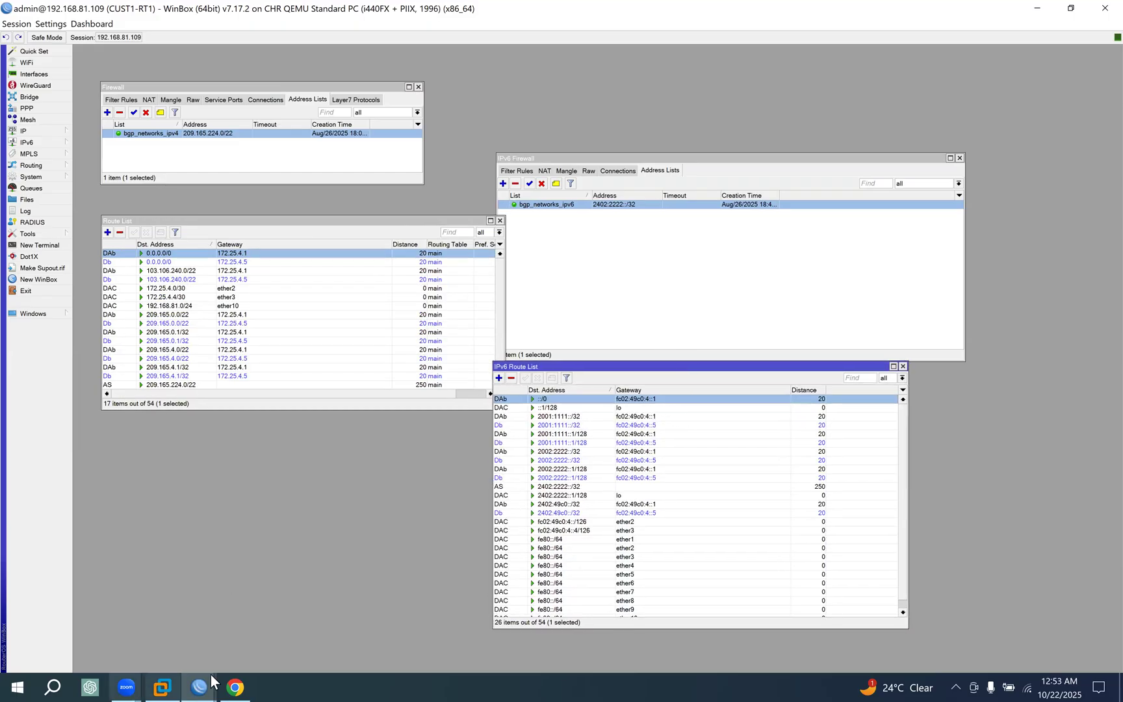
Look over the upstream and core part of the EVE topology in Chrome and return to CUST1-RT1 in WinBox.
click(231, 678)
scroll(231, 130, up, 2)
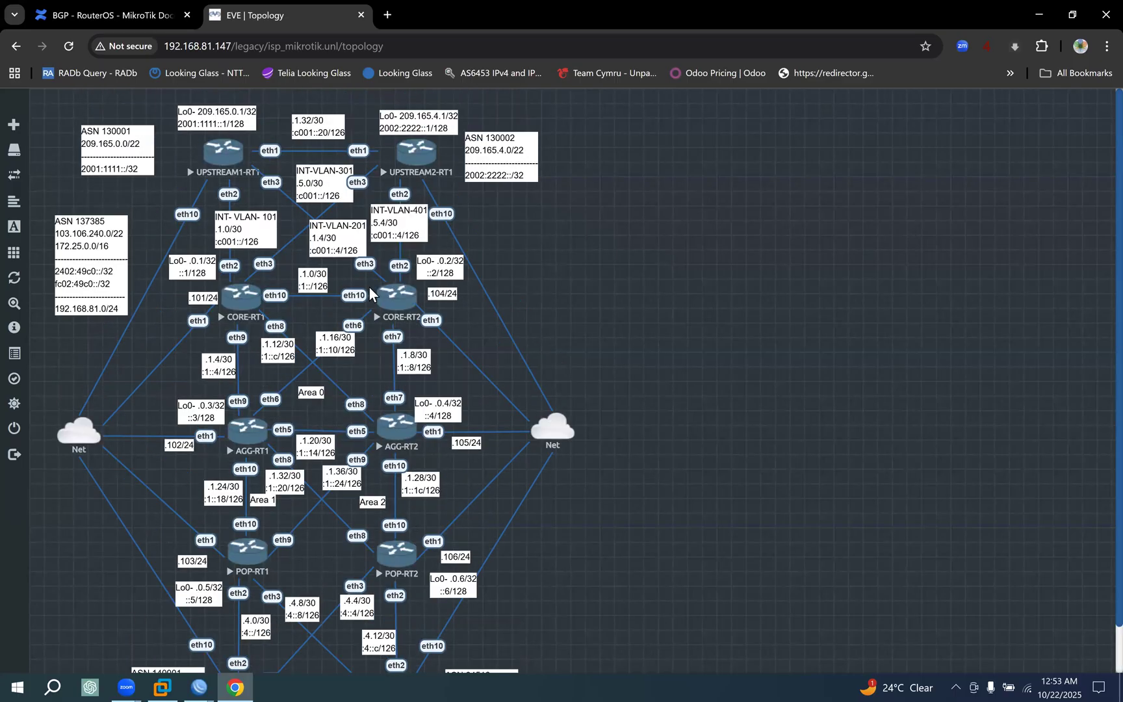
click(198, 682)
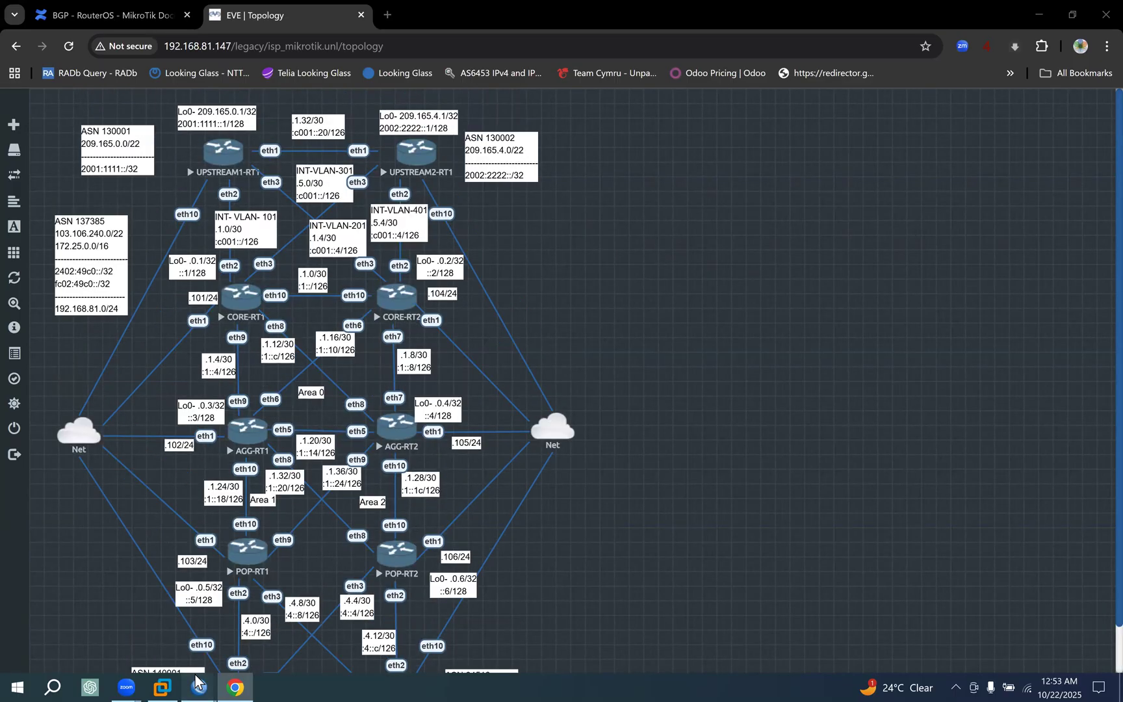
click(797, 638)
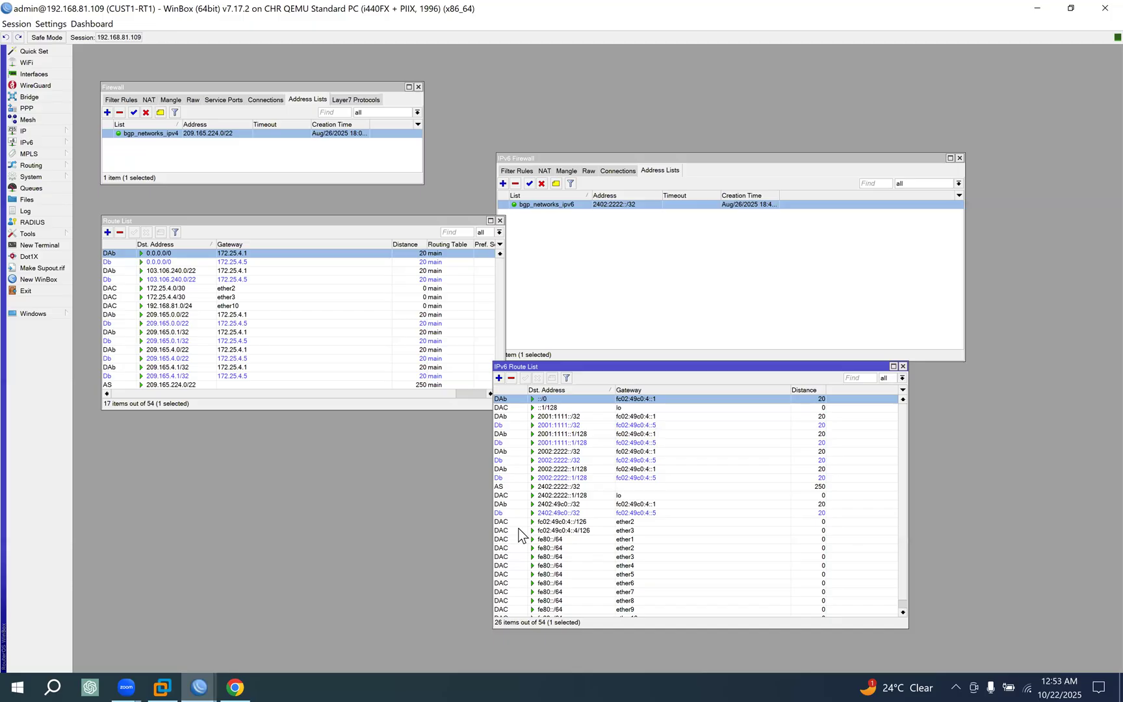
Open the Ping tool's advanced settings and the IPv4 address list on CUST1-RT1, placing both where they can be read.
click(66, 236)
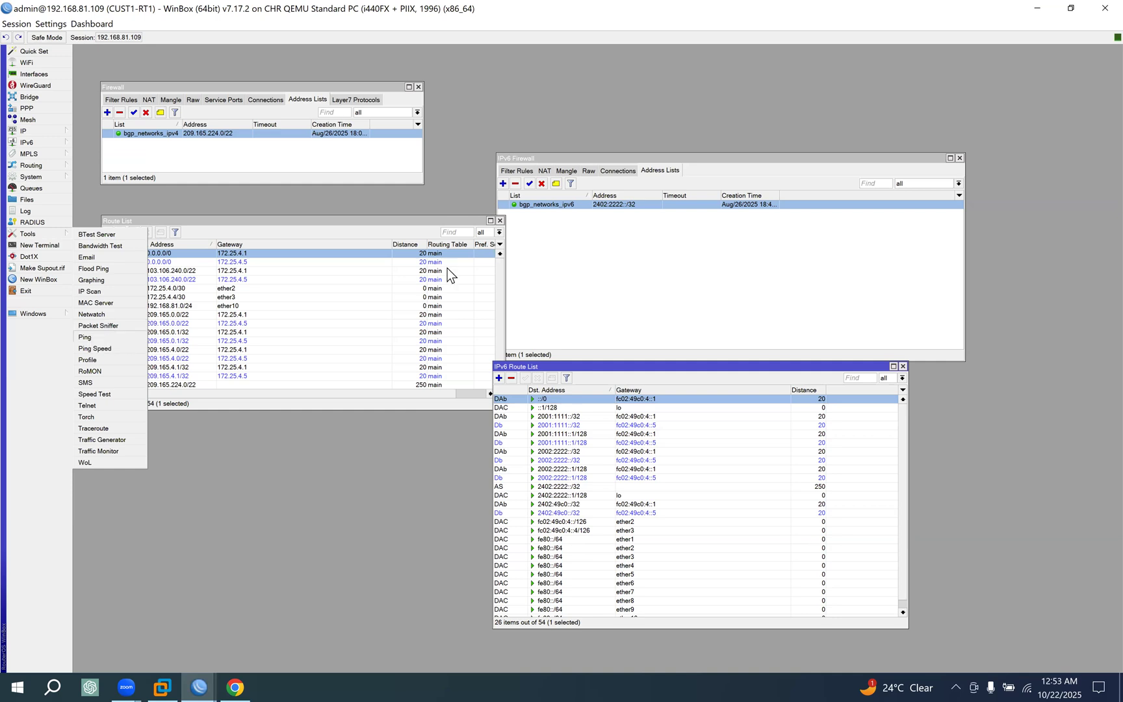
drag(728, 169, 257, 320)
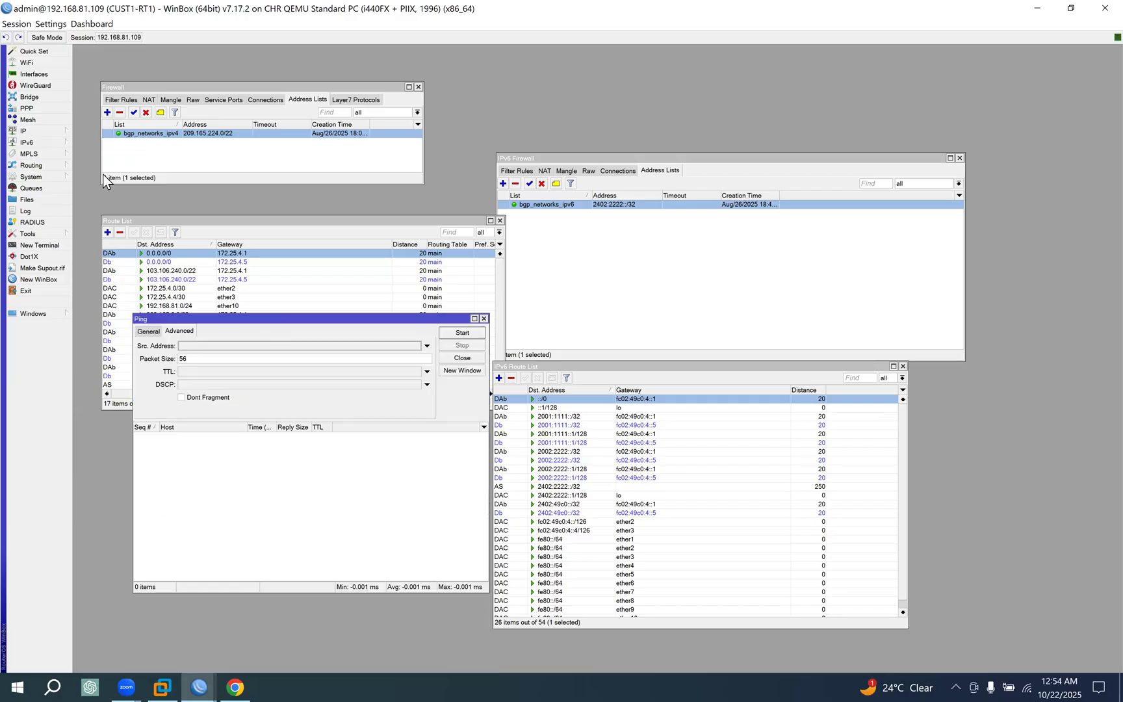
click(35, 131)
click(94, 140)
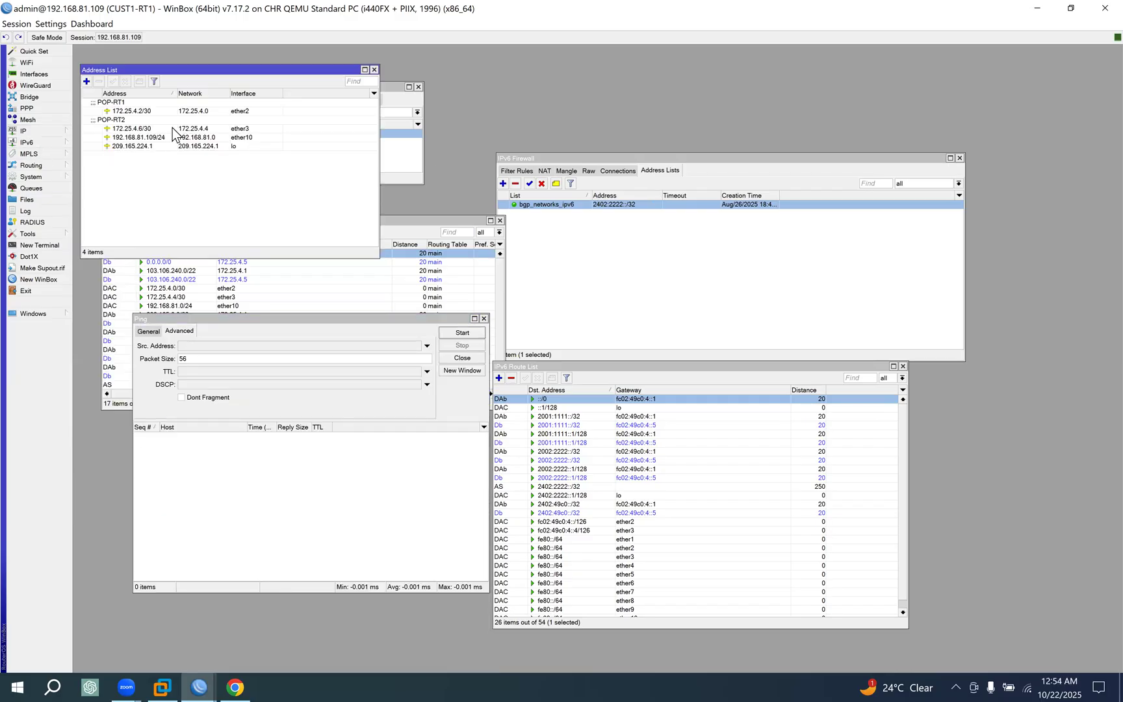
drag(193, 71, 581, 77)
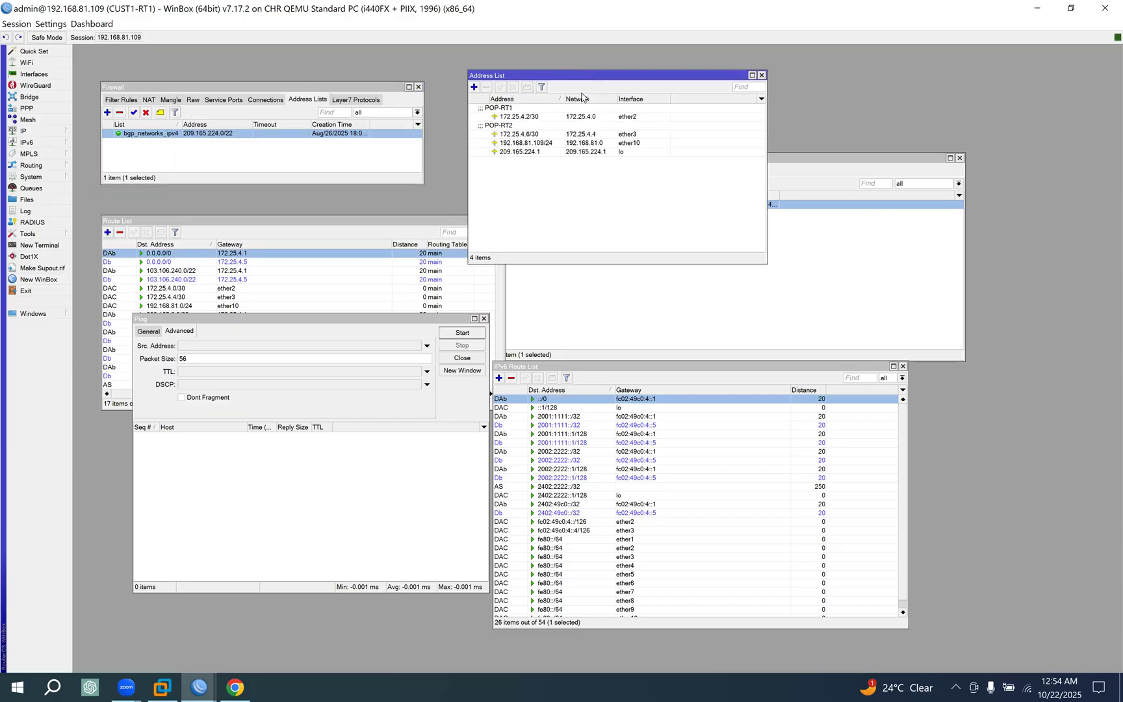
Copy the loopback address 209.165.224.1 from its entry, set it as the ping source address and return to the general ping settings.
click(543, 153)
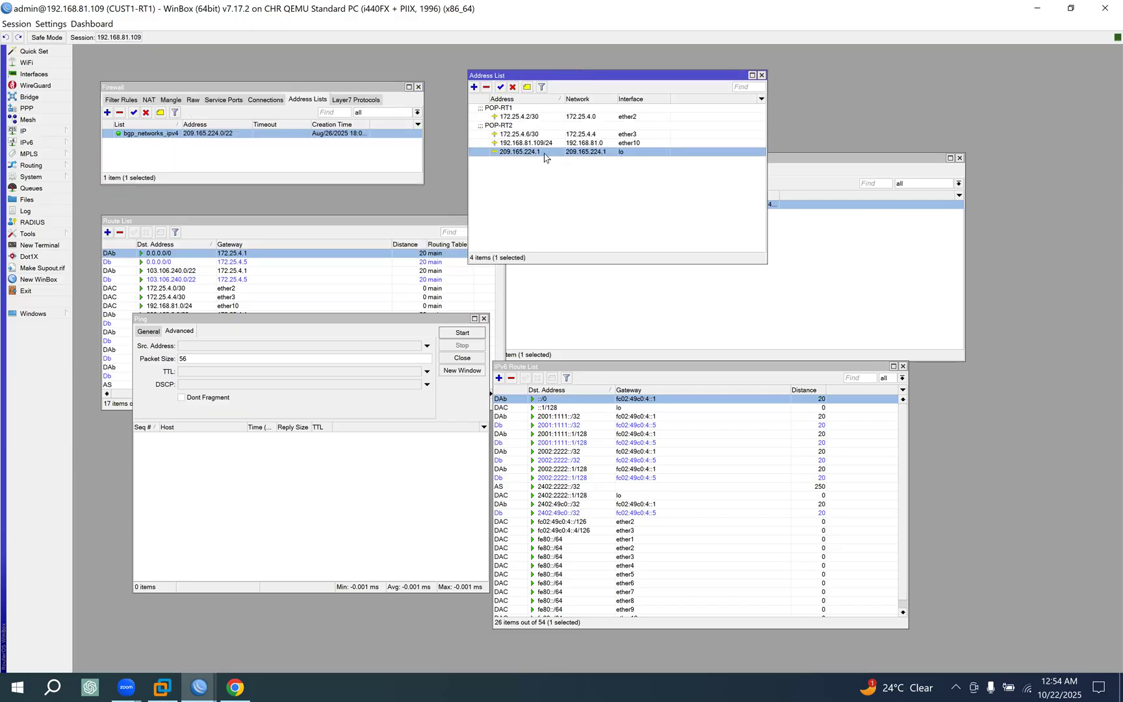
double_click(545, 154)
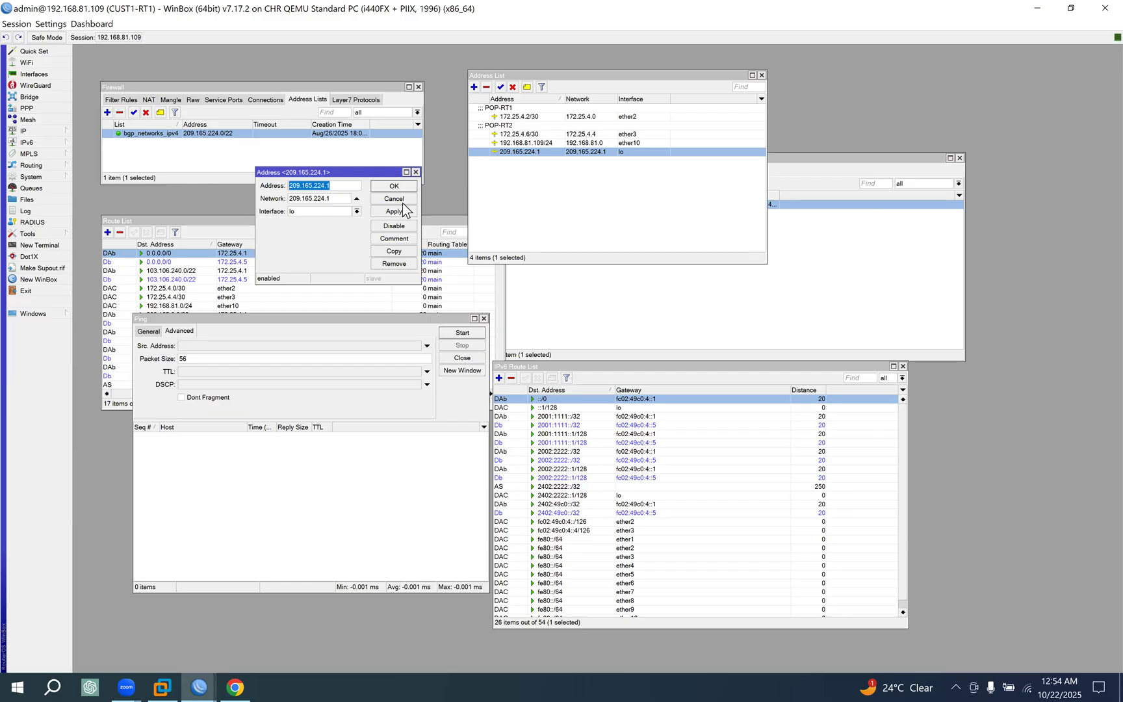
key(Escape)
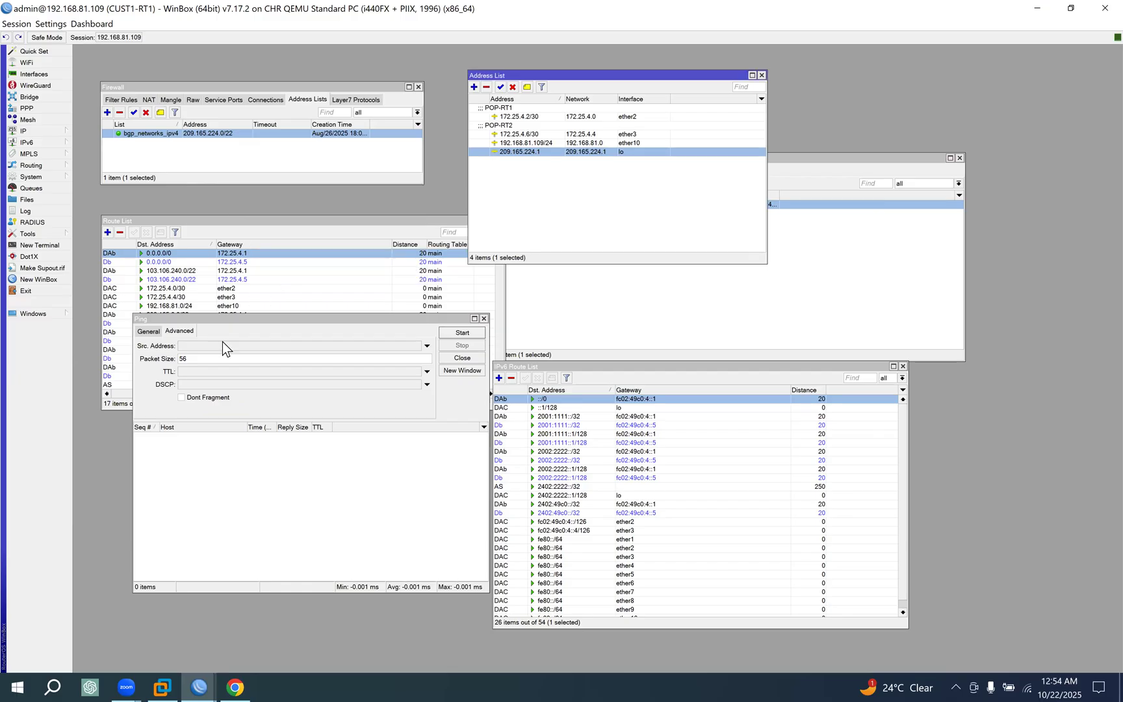
click(185, 346)
text(209.165.224.1)
click(150, 332)
On UPSTREAM1-RT1, open the IPv4 address list, copy the loopback address 209.165.0.1 and close the entry without changes.
click(234, 687)
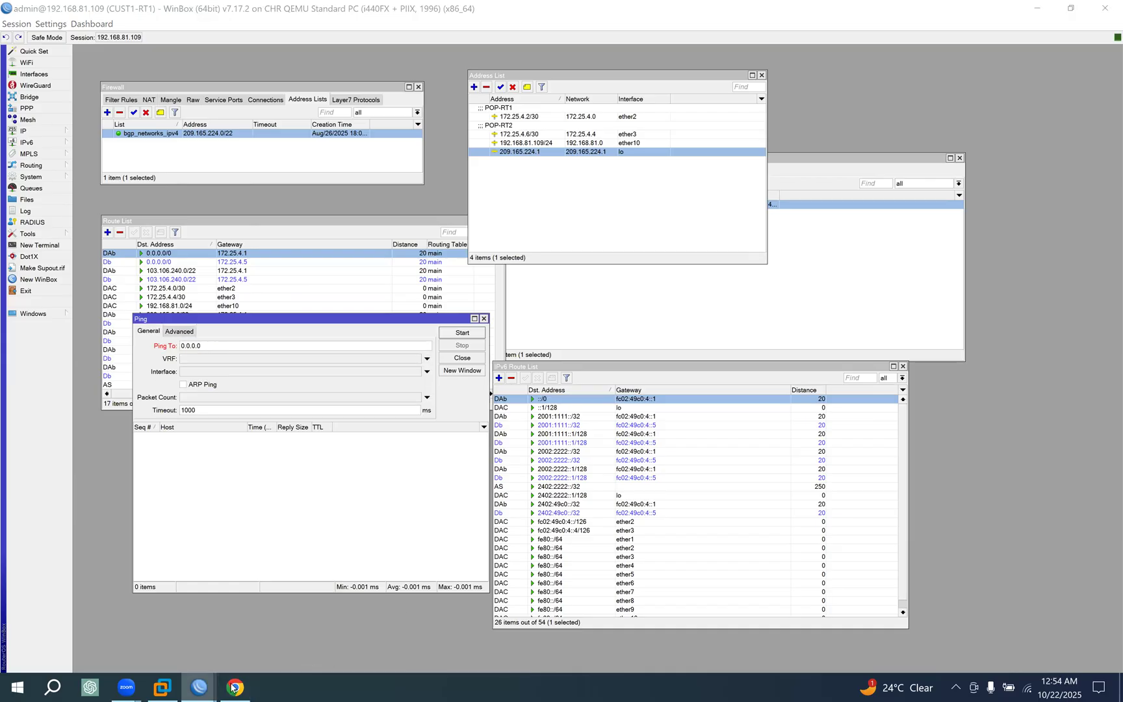
click(1039, 630)
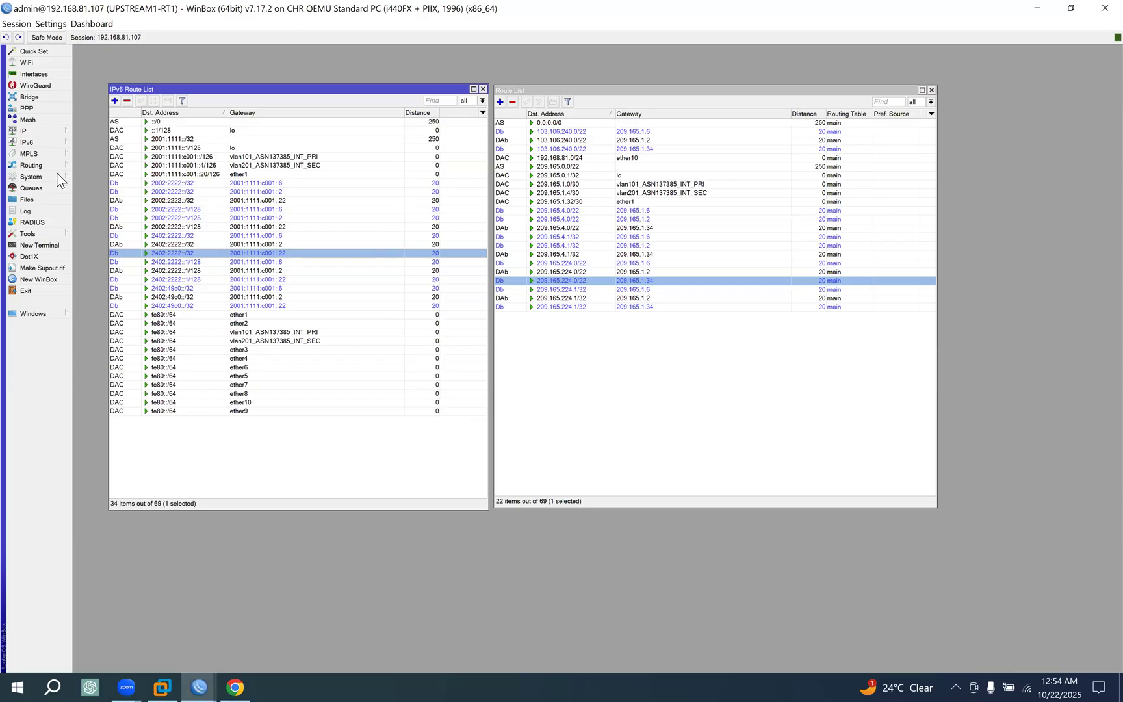
click(48, 129)
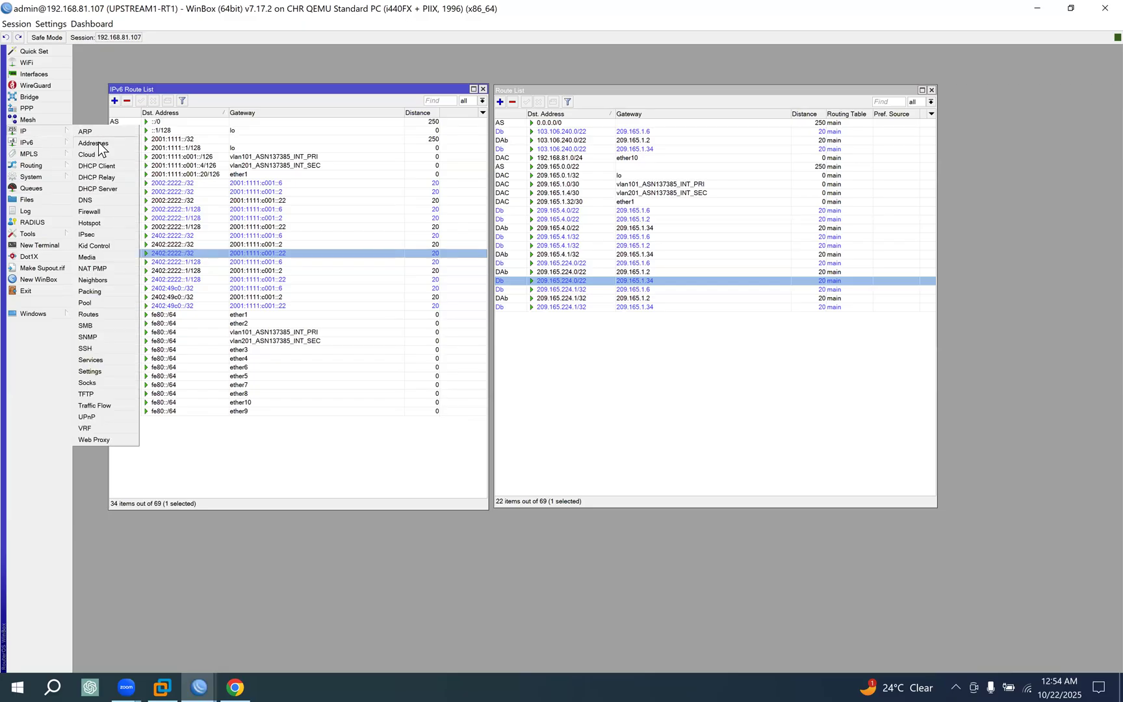
click(100, 145)
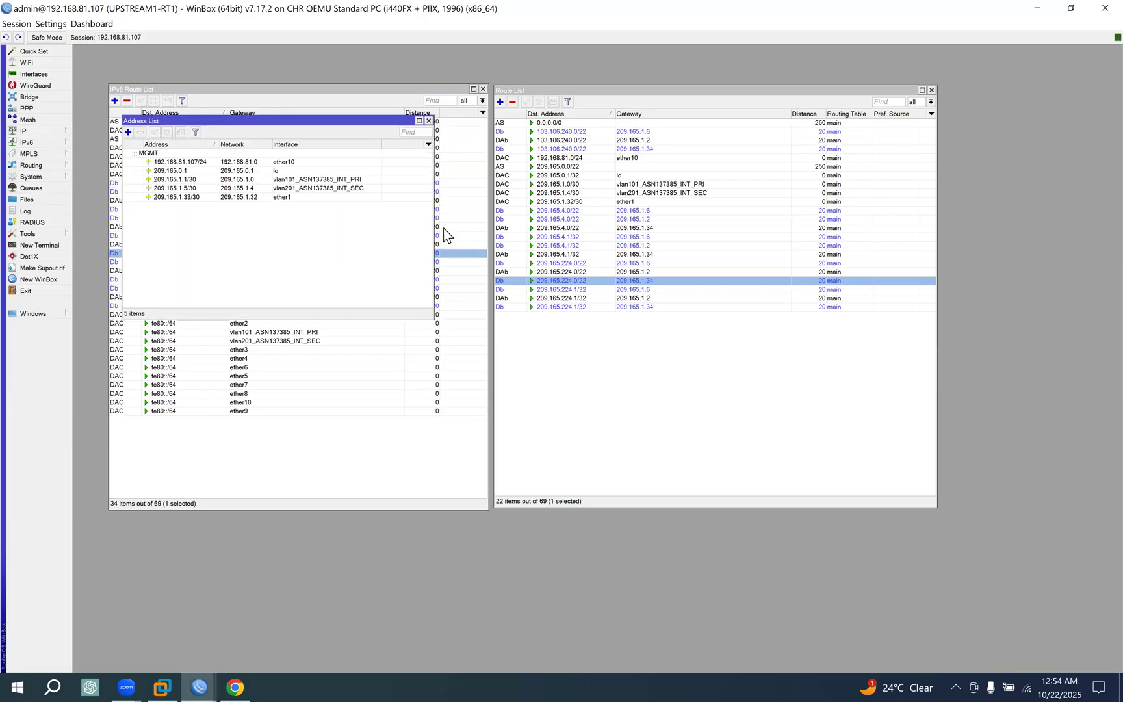
click(260, 172)
double_click(196, 171)
key(ctrl+c)
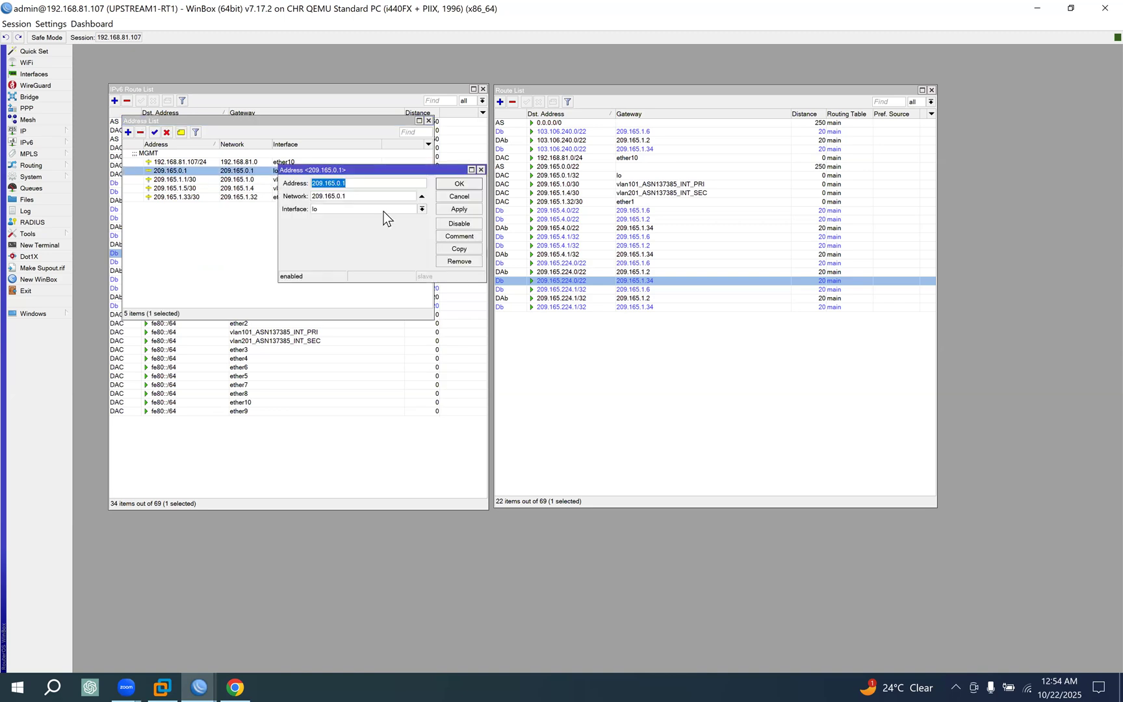
key(Escape)
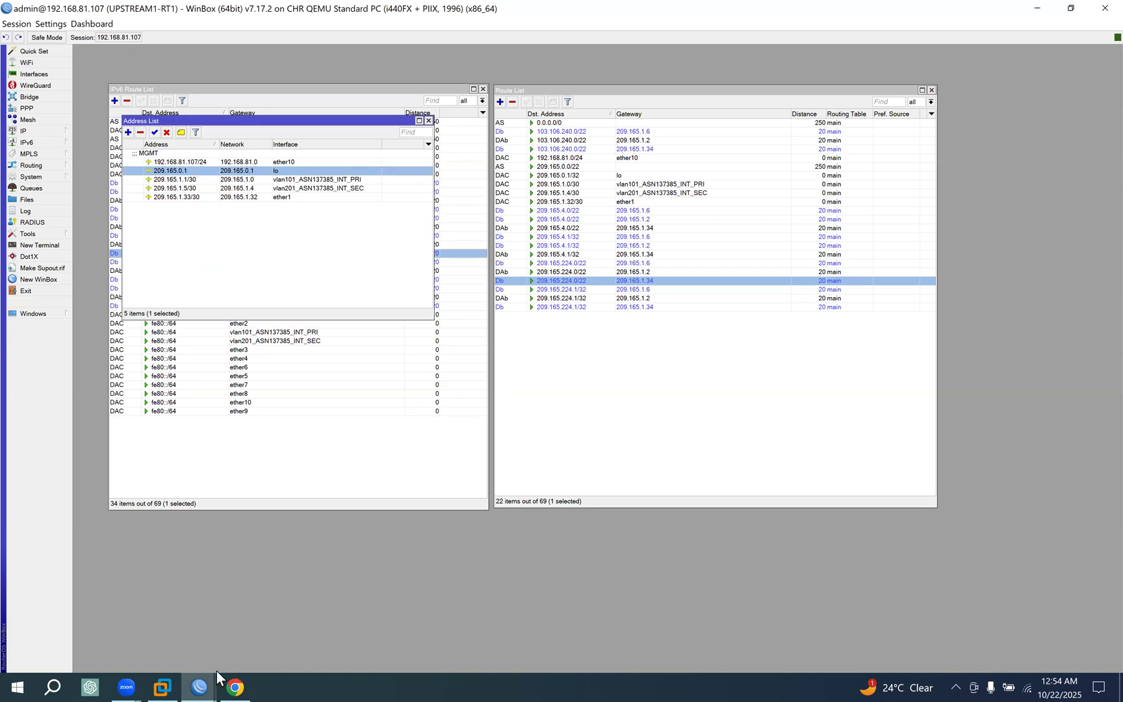
Back on CUST1-RT1, set 209.165.0.1 as the ping destination and start the ping.
click(198, 676)
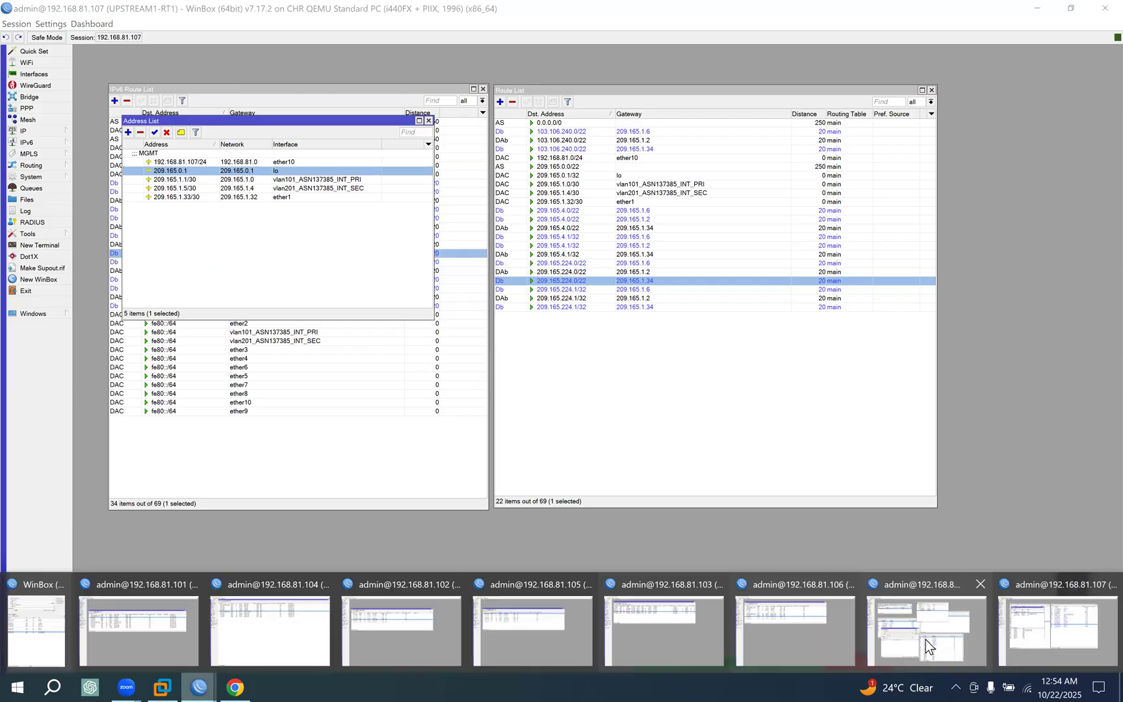
click(928, 635)
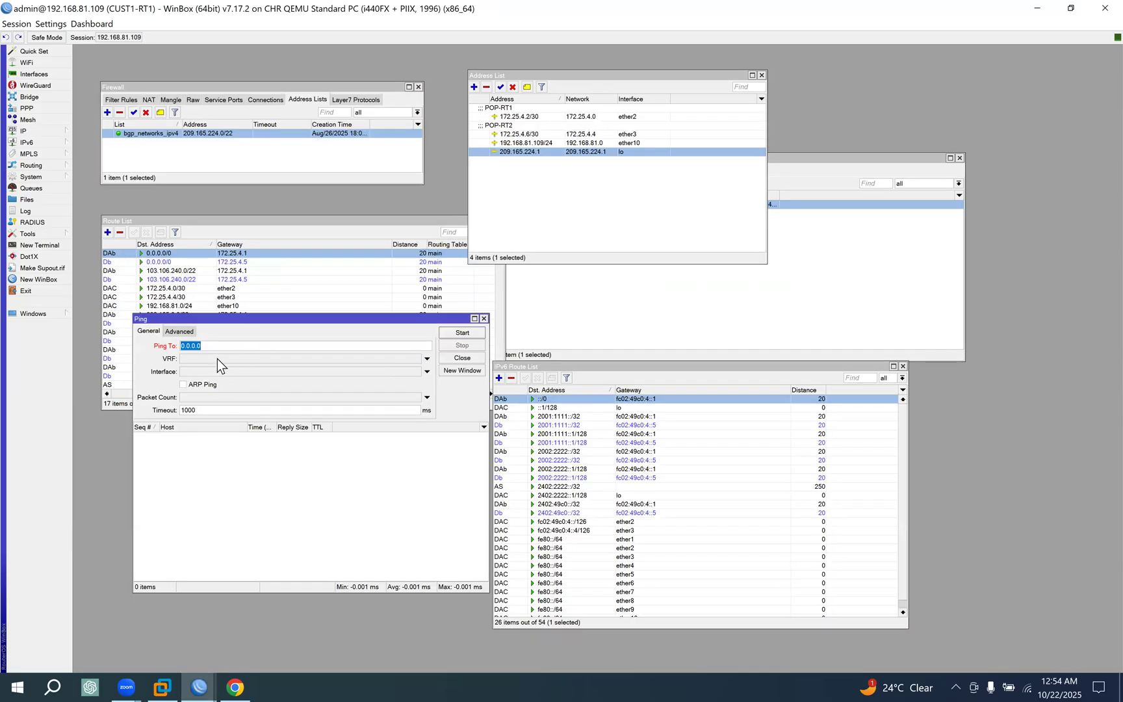
key(ctrl+v)
click(468, 332)
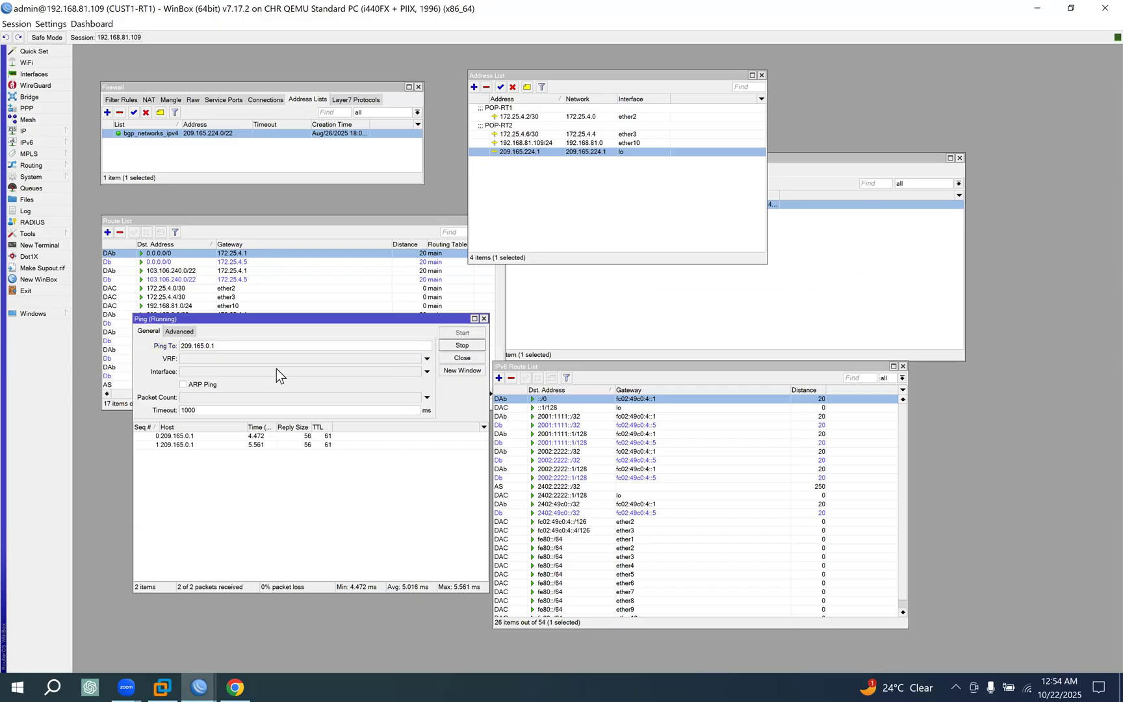
Open the Traceroute tool on CUST1-RT1 and set its destination to 209.165.0.1, copied from the ping destination.
click(49, 234)
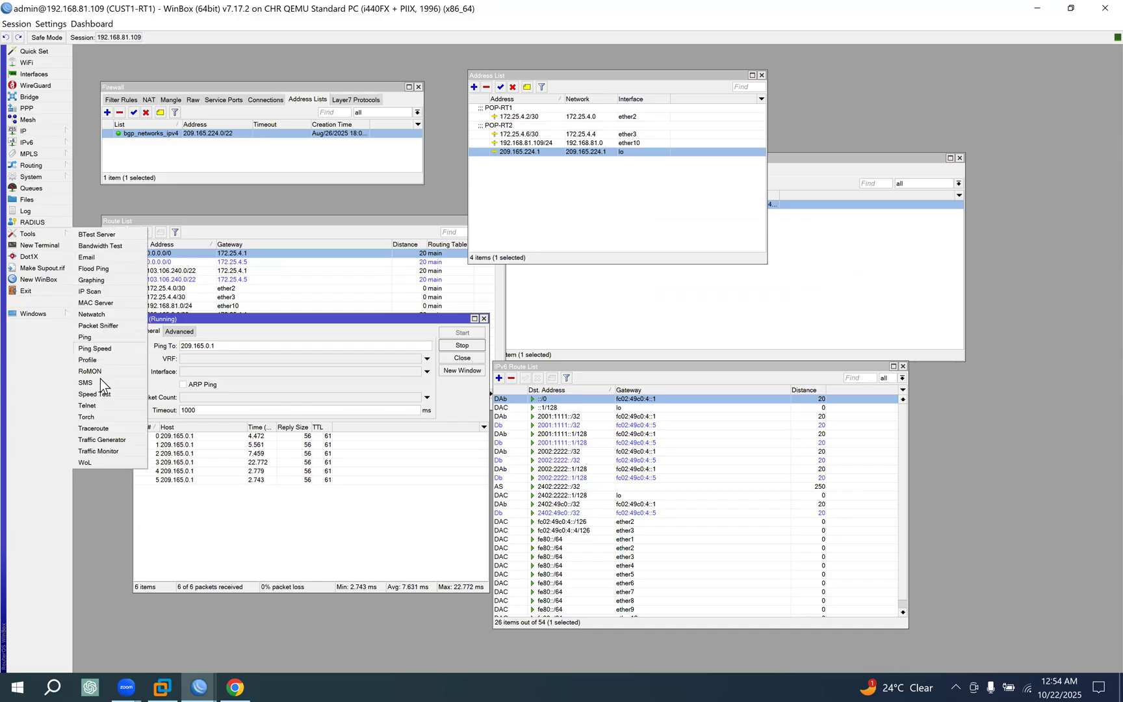
click(106, 427)
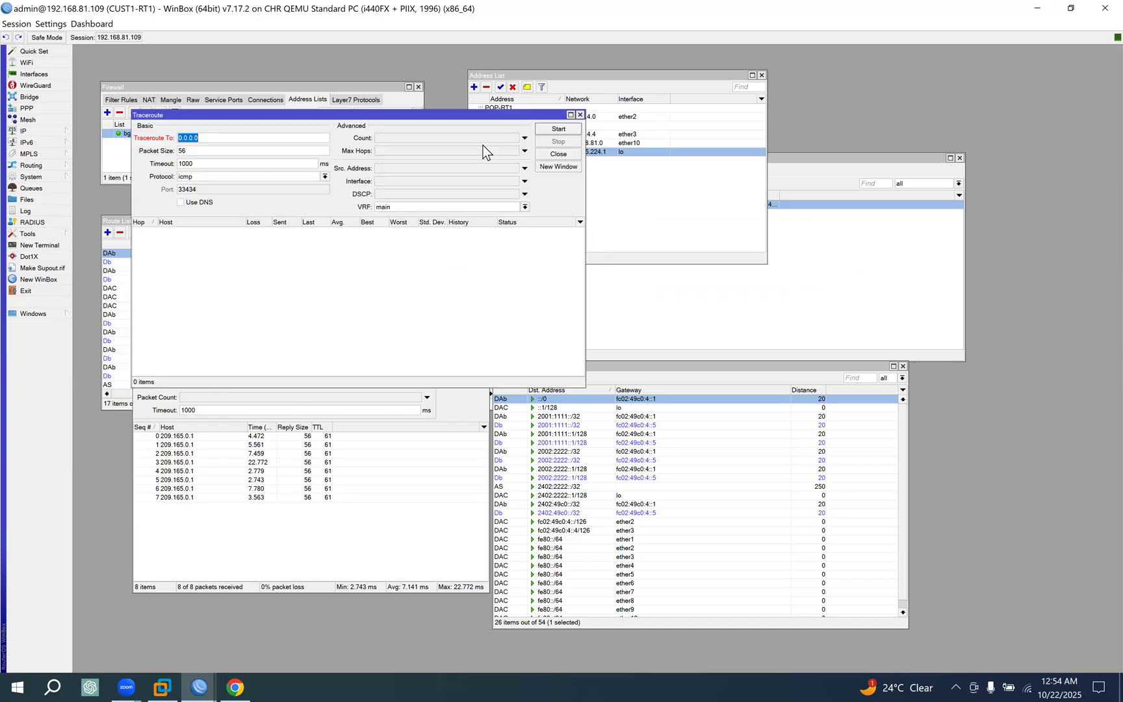
drag(393, 115, 701, 110)
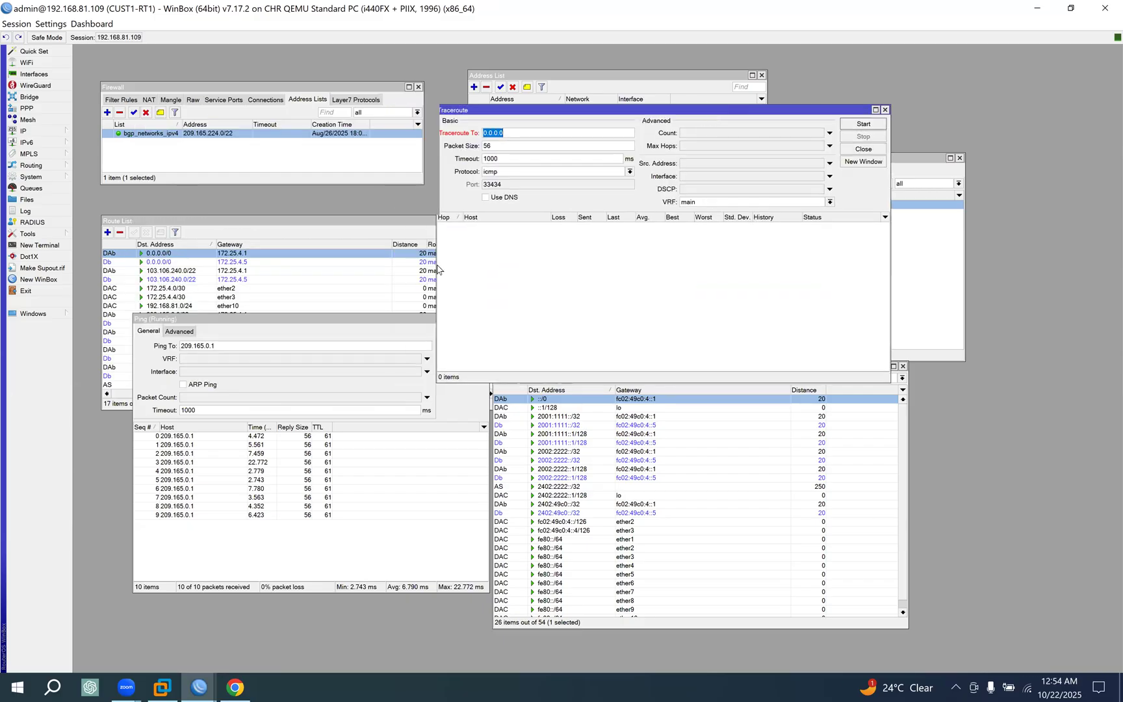
click(225, 349)
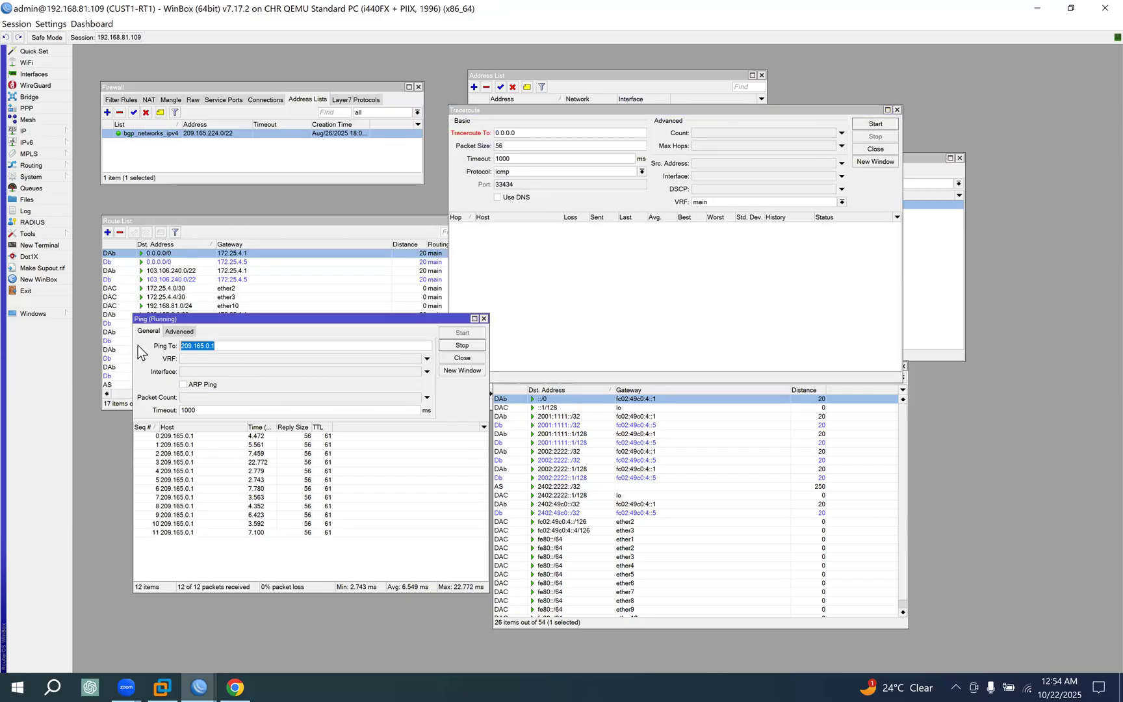
key(ctrl+c)
double_click(506, 132)
key(ctrl+v)
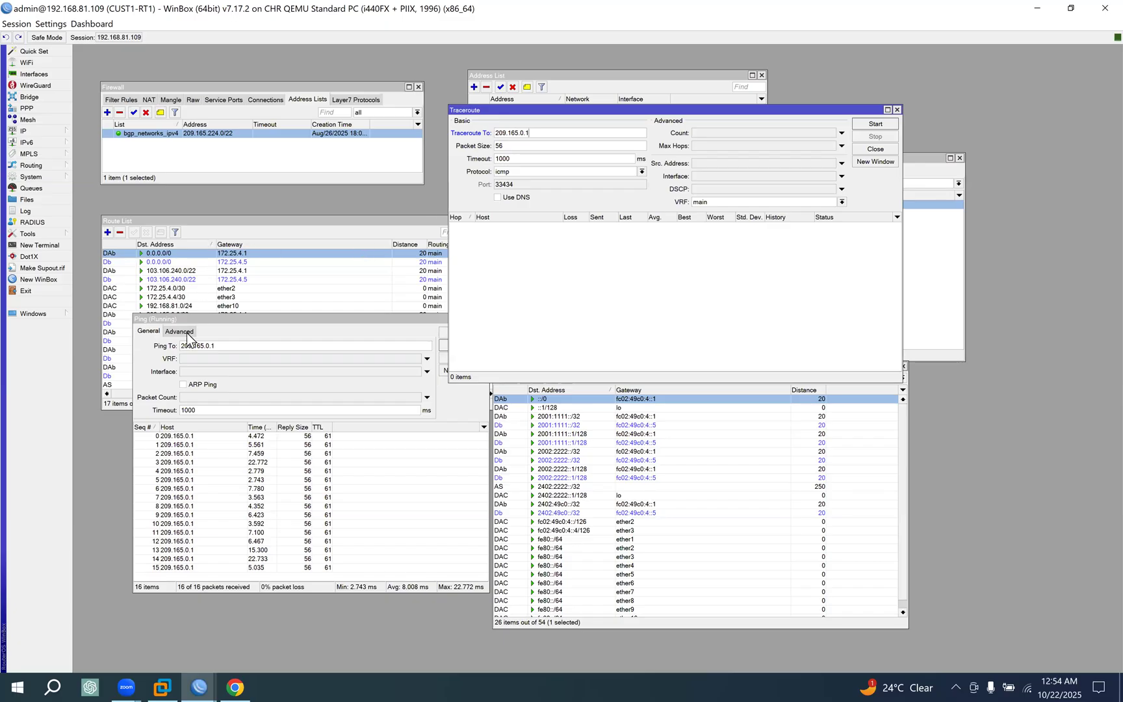
Copy the ping source address 209.165.224.1 into the traceroute source address and start the traceroute.
click(185, 332)
drag(146, 344, 171, 352)
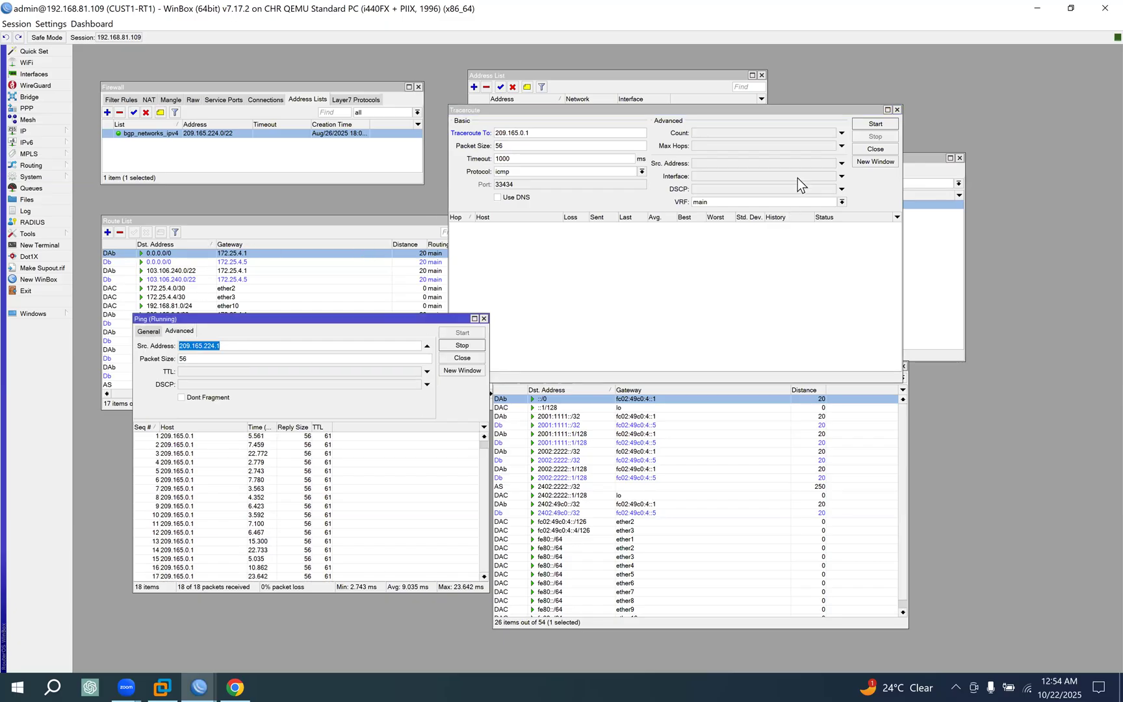
click(794, 109)
click(701, 163)
key(ctrl+v)
click(875, 123)
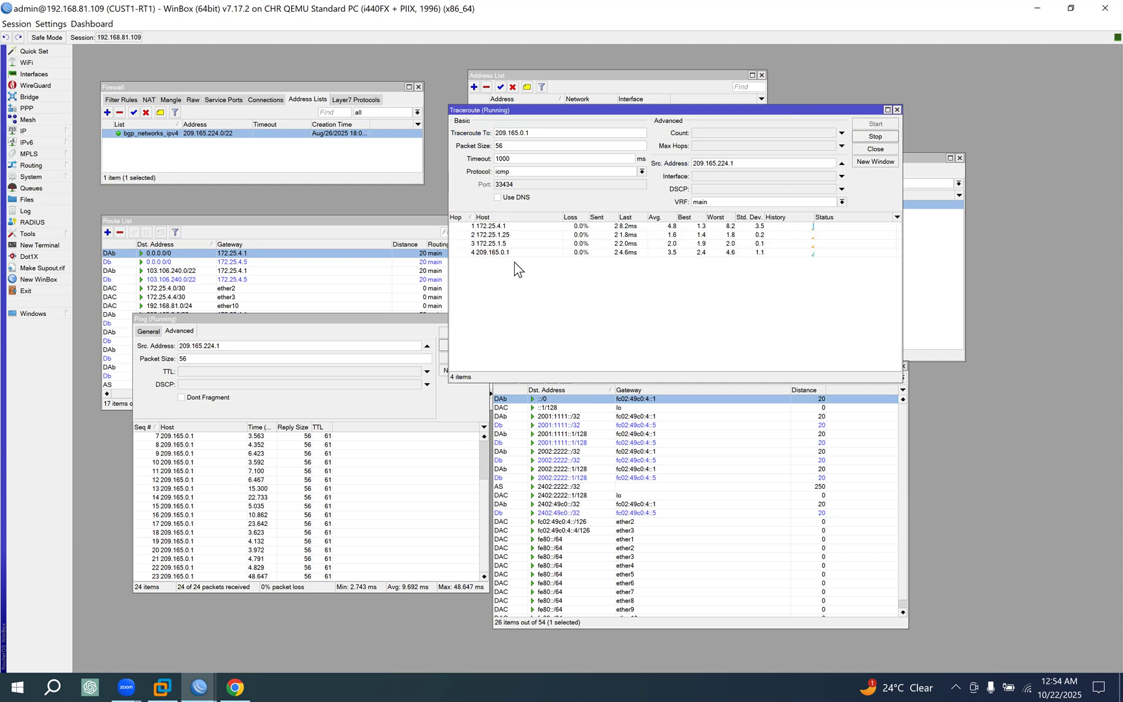
Examine the traceroute hops, compare the path with the EVE topology diagram in Chrome, and return to the CUST1-RT1 session in WinBox.
click(500, 235)
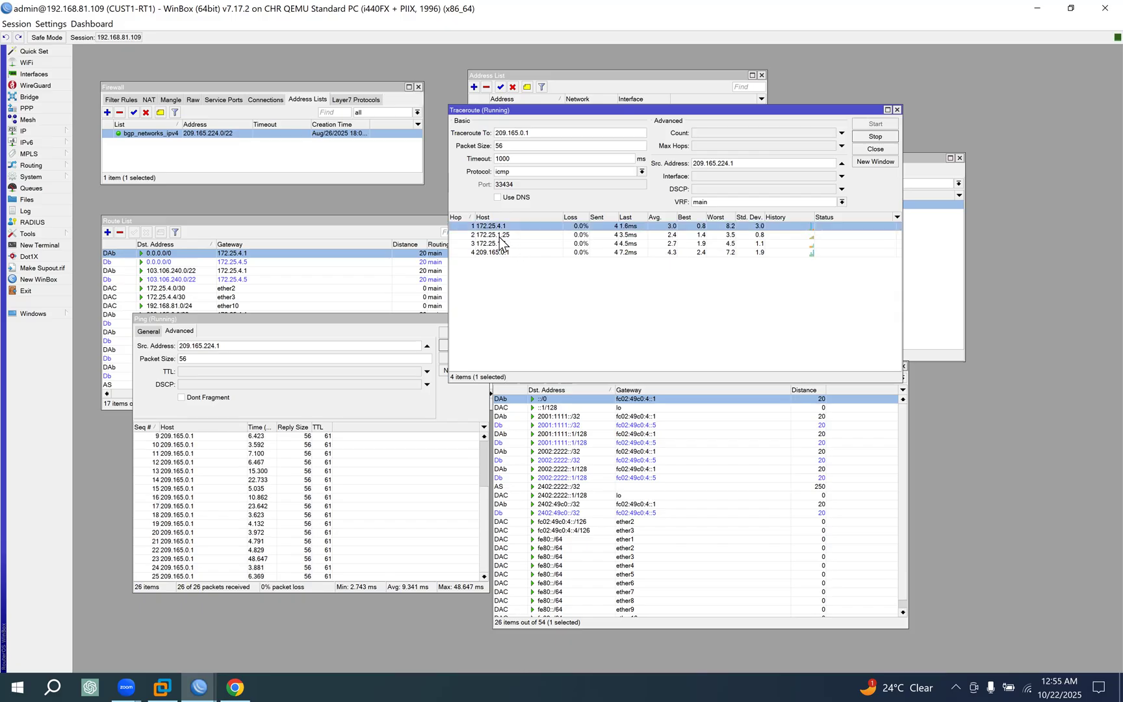
click(500, 236)
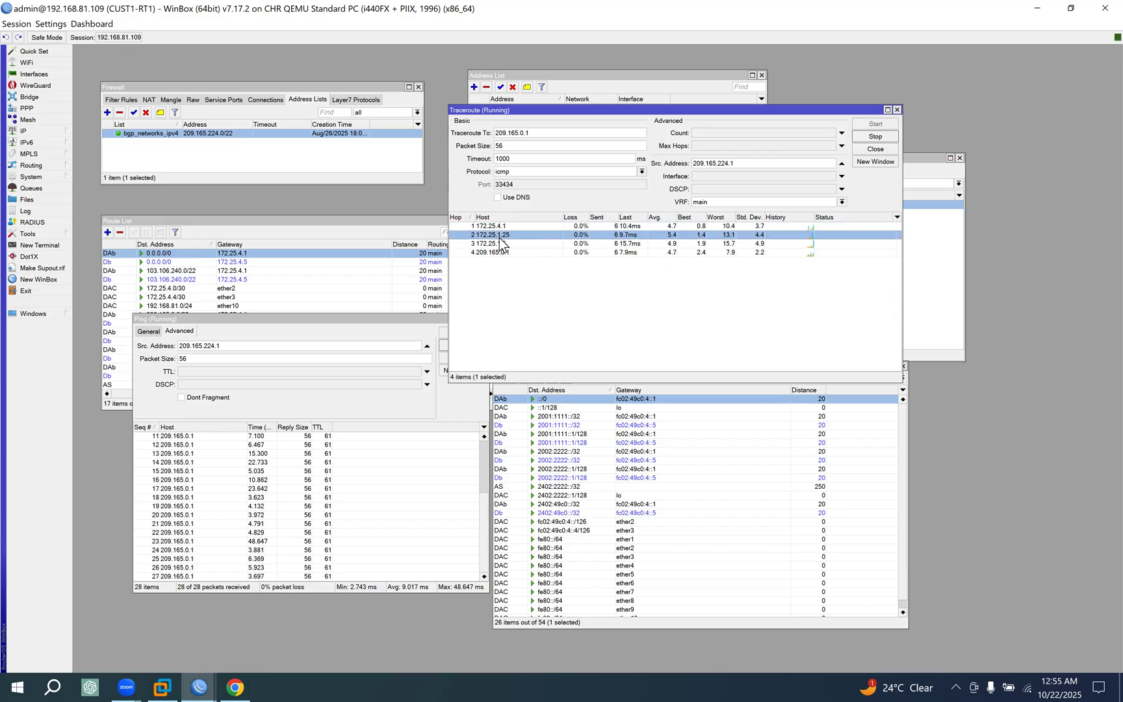
click(500, 253)
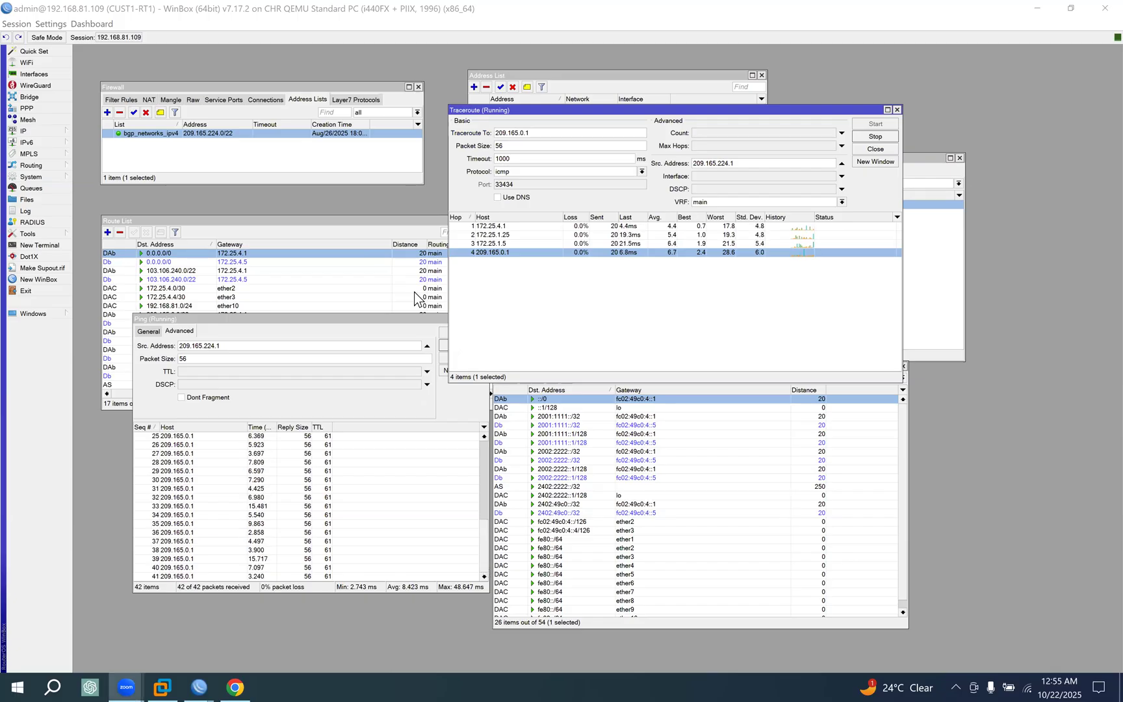
drag(289, 320, 274, 345)
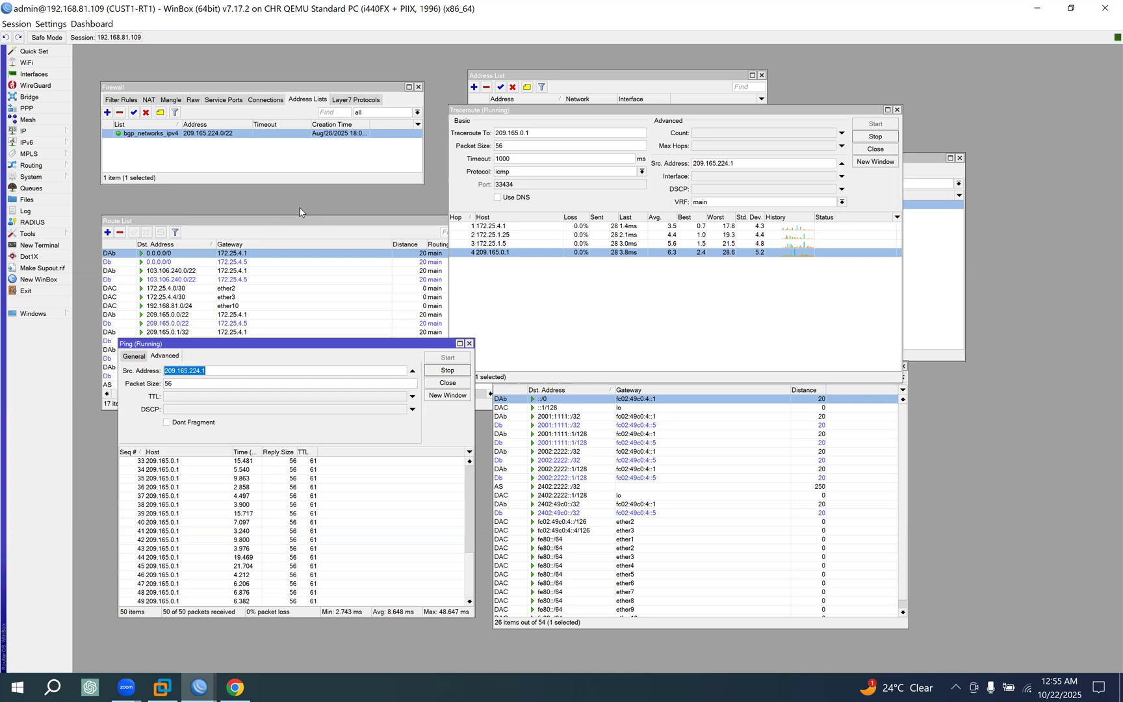
click(236, 687)
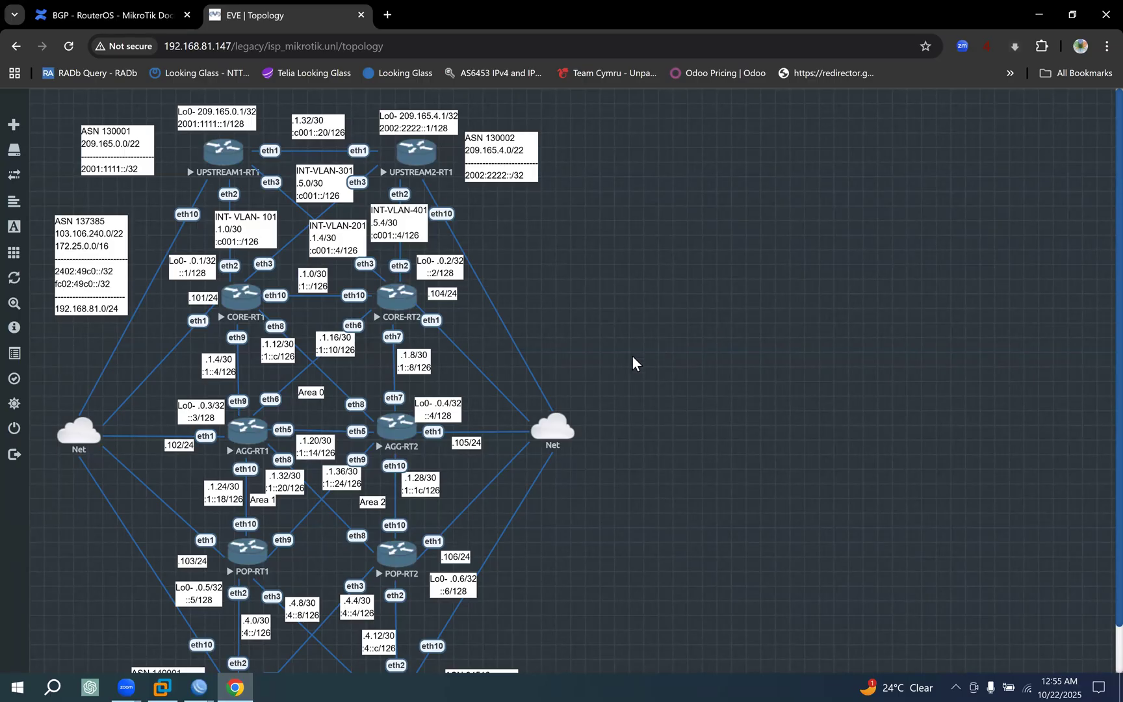
scroll(567, 413, down, 1)
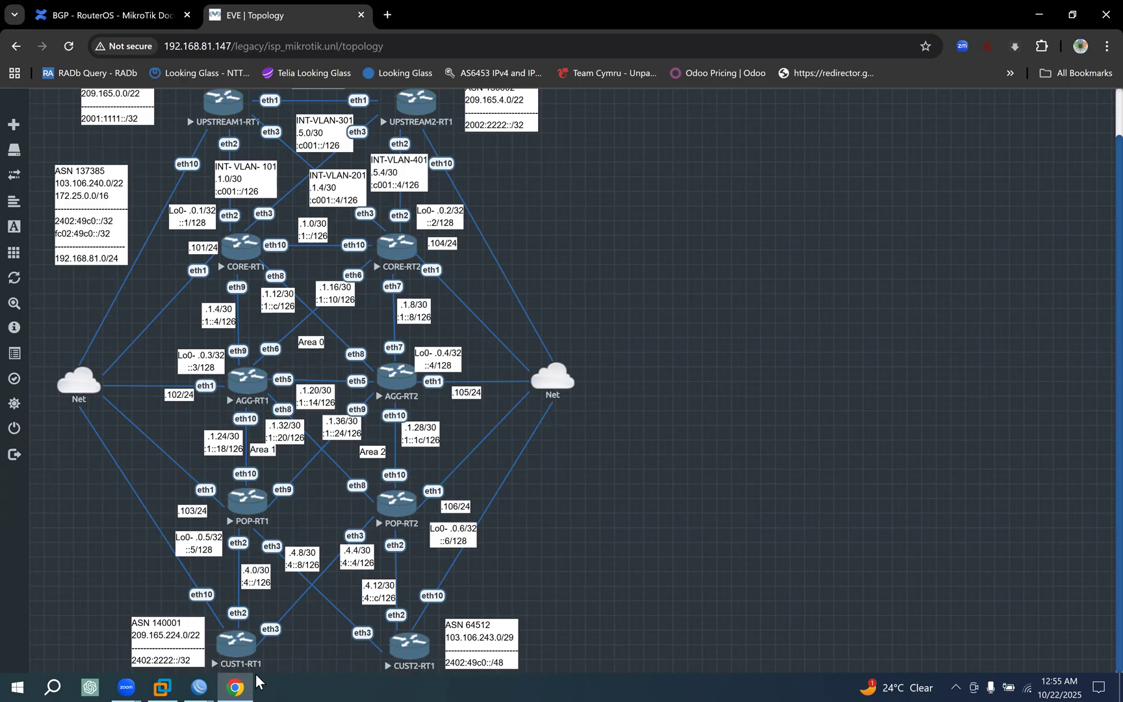
mouse_move(199, 687)
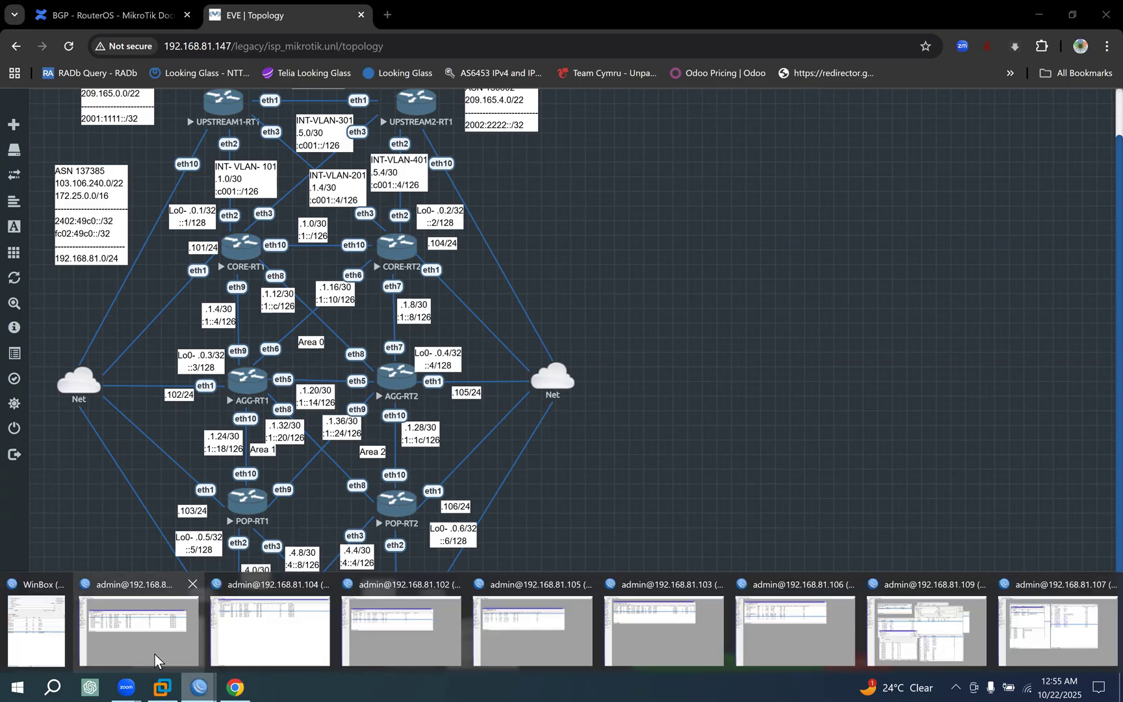
click(935, 637)
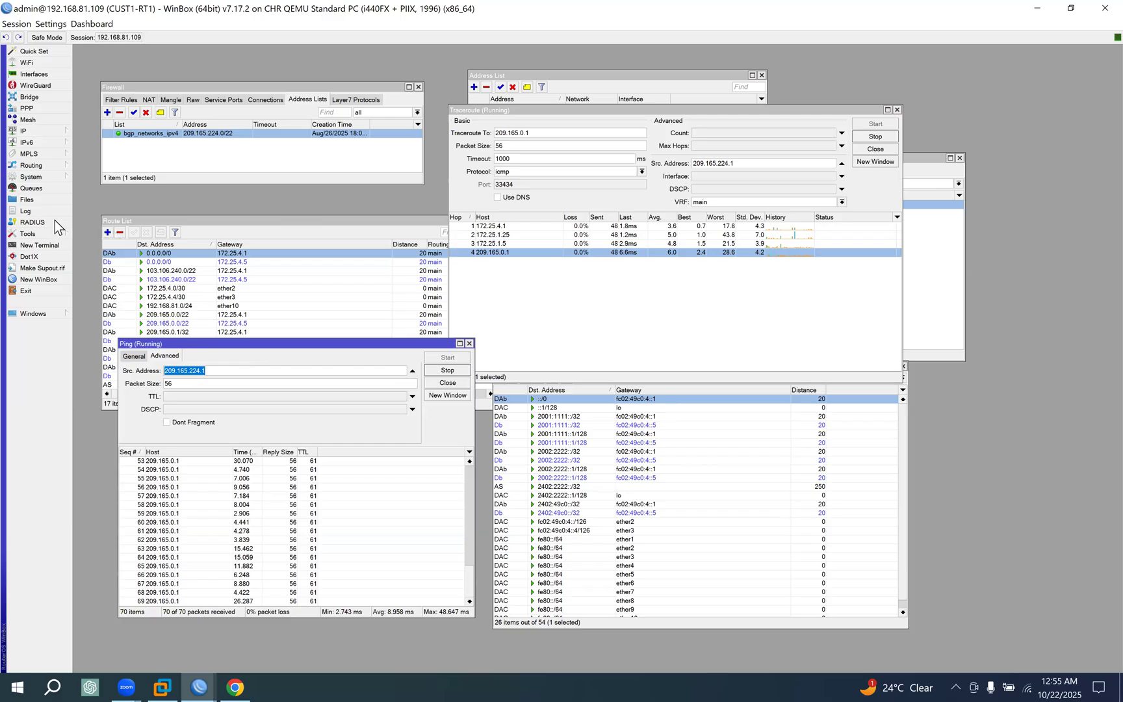
Open the IPv6 address list on CUST1-RT1, copy the loopback address 2402:2222::1 and close its entry without changes.
click(45, 131)
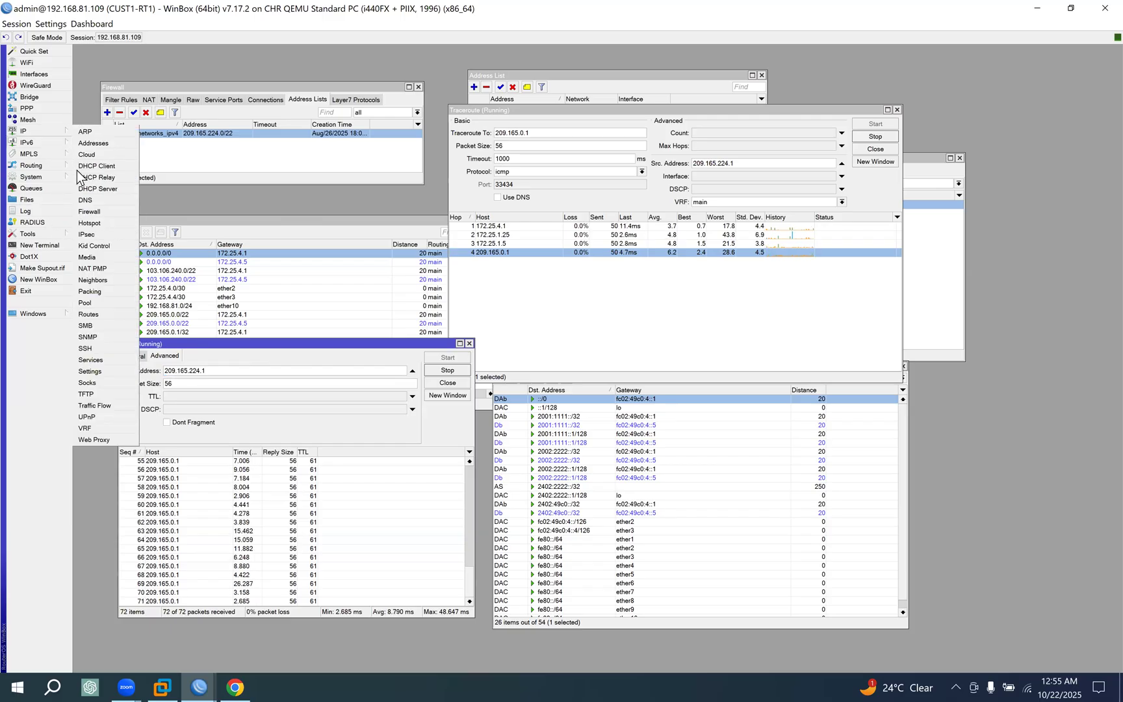
mouse_move(53, 144)
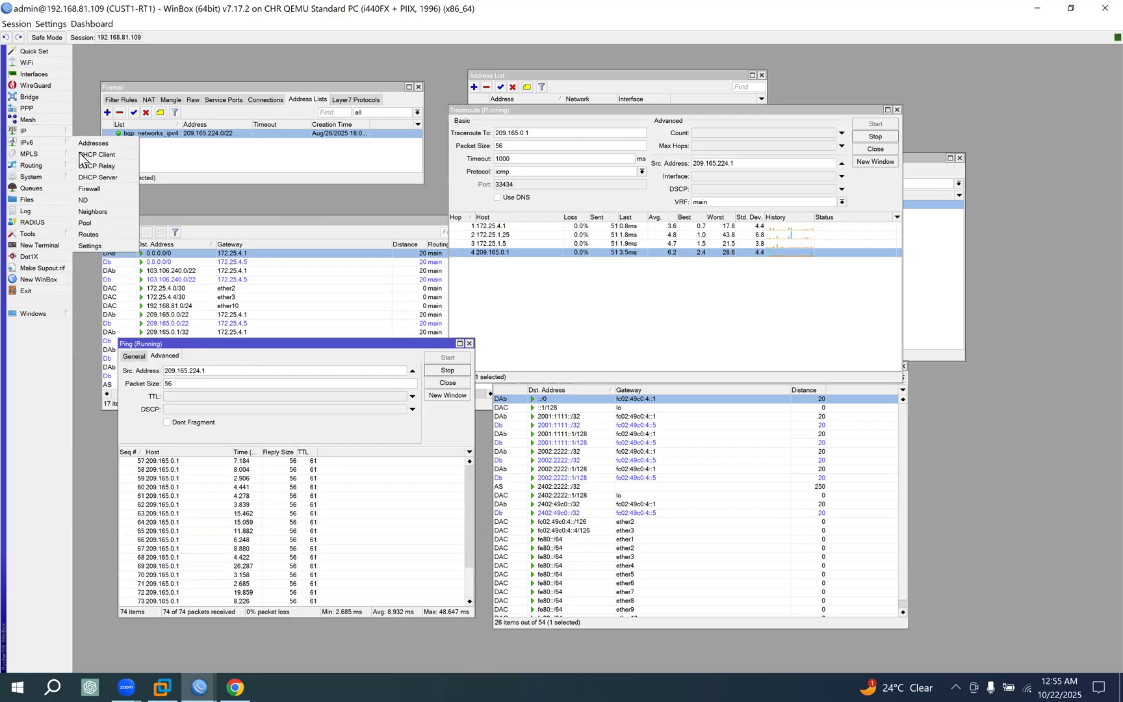
click(137, 146)
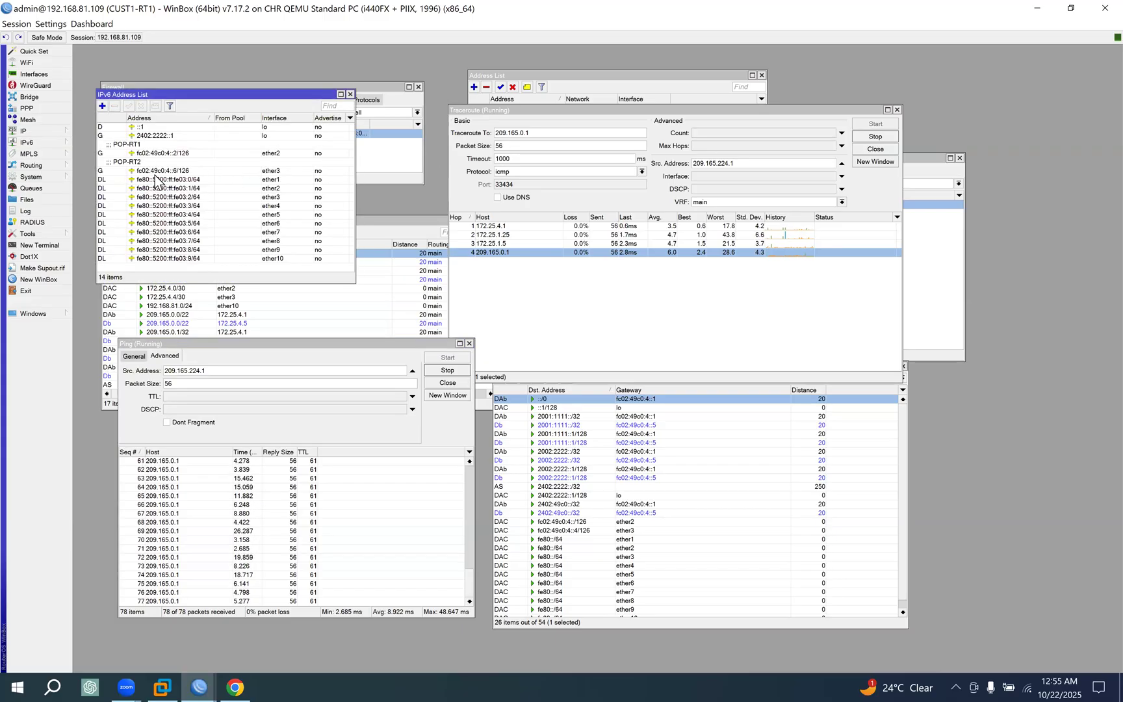
click(223, 146)
click(176, 136)
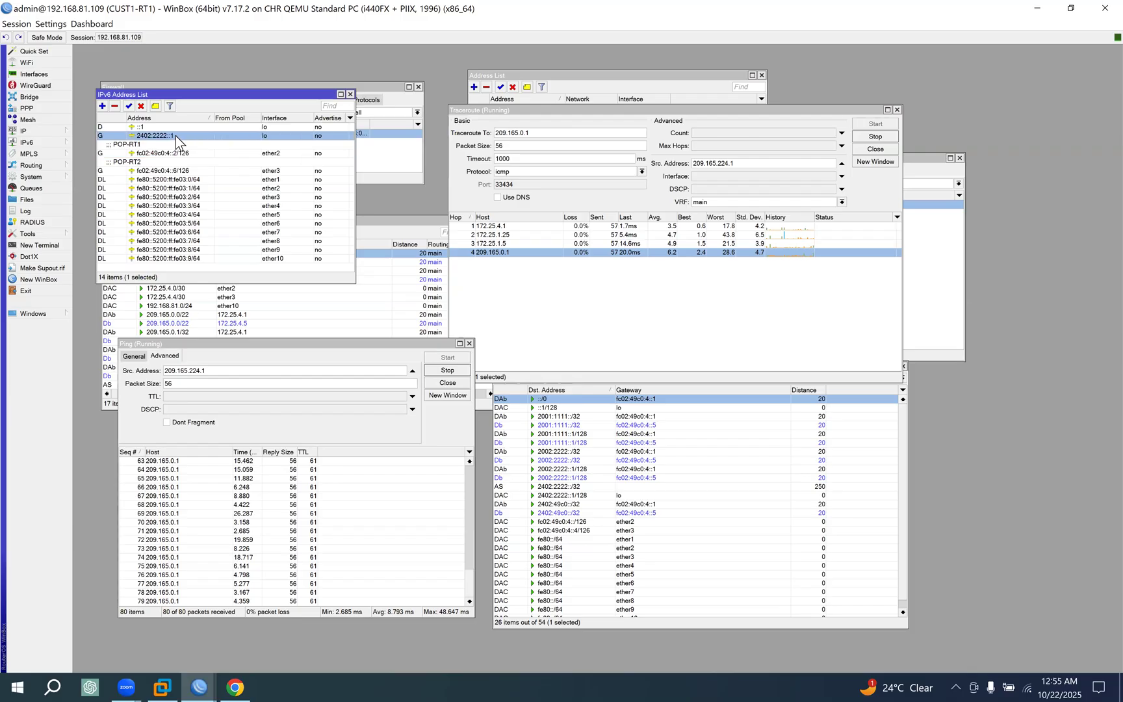
double_click(176, 136)
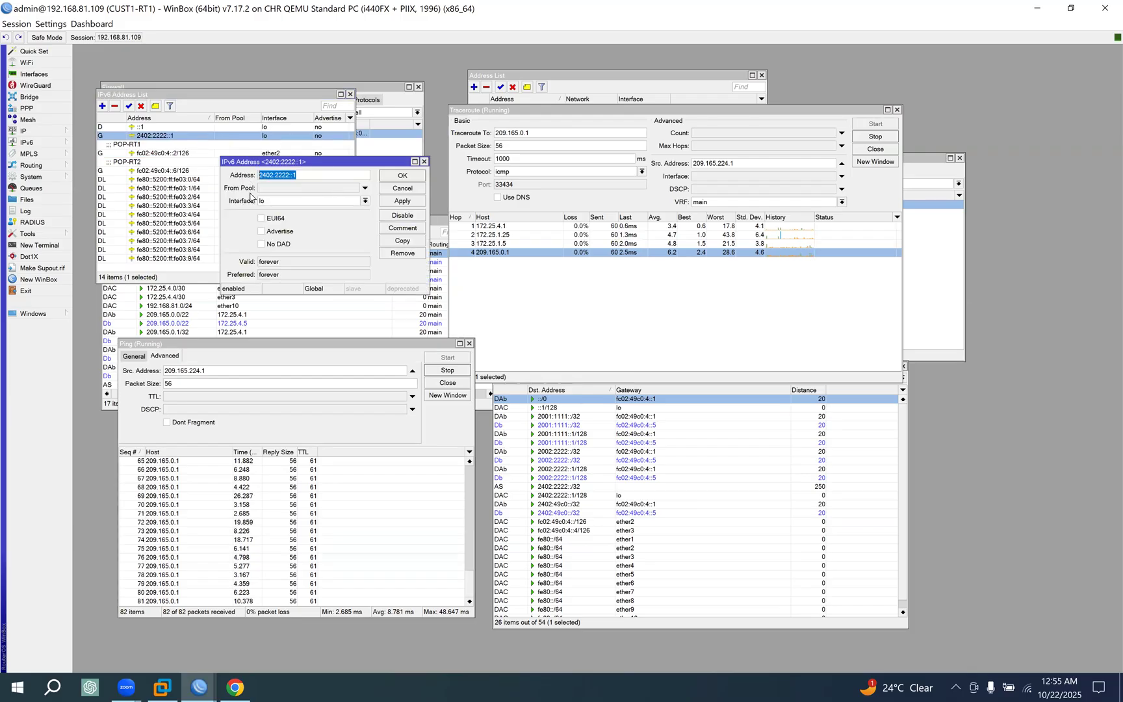
click(402, 190)
Set 2402:2222::1 as the ping source address and return to the general ping settings.
drag(234, 373, 97, 375)
key(ctrl+v)
click(134, 357)
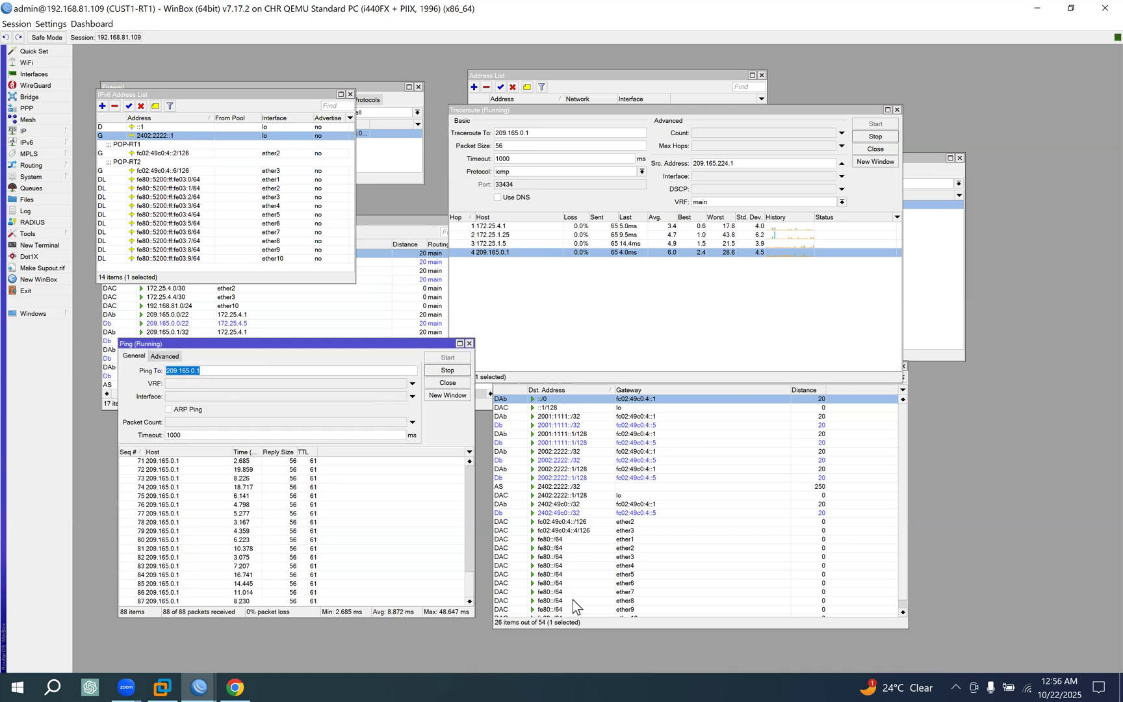
On UPSTREAM1-RT1, replace the IPv4 address list with the IPv6 one, copy the loopback address 2001:1111::1, and close the entry and list.
click(199, 688)
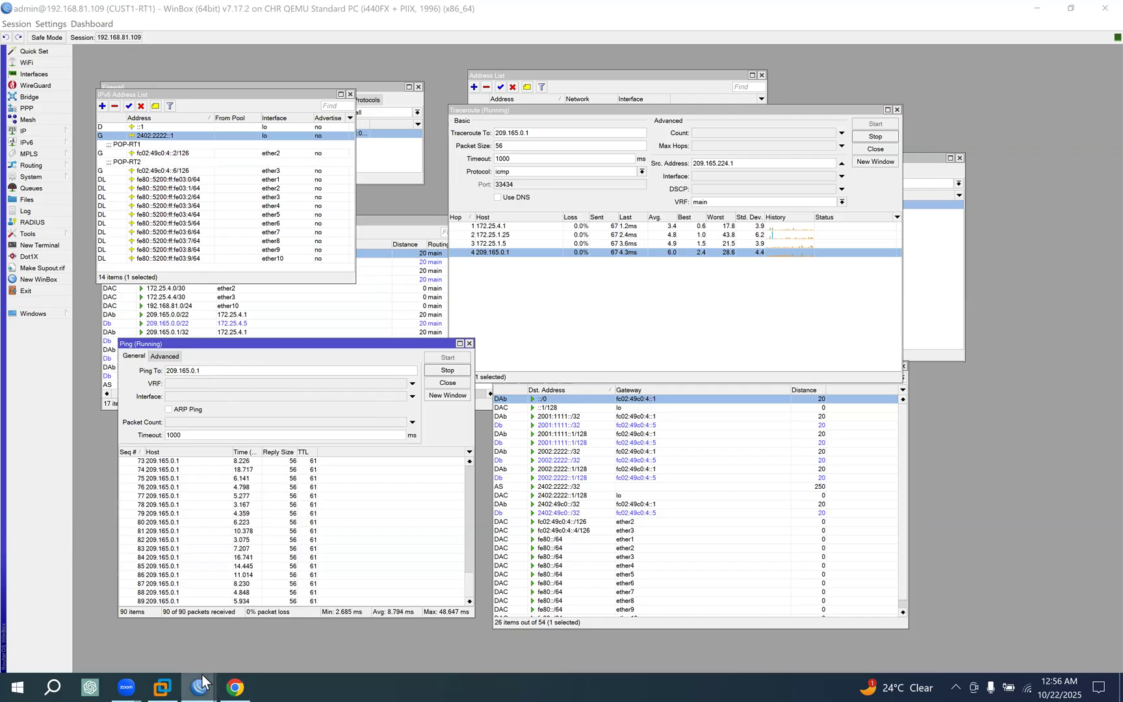
click(1070, 627)
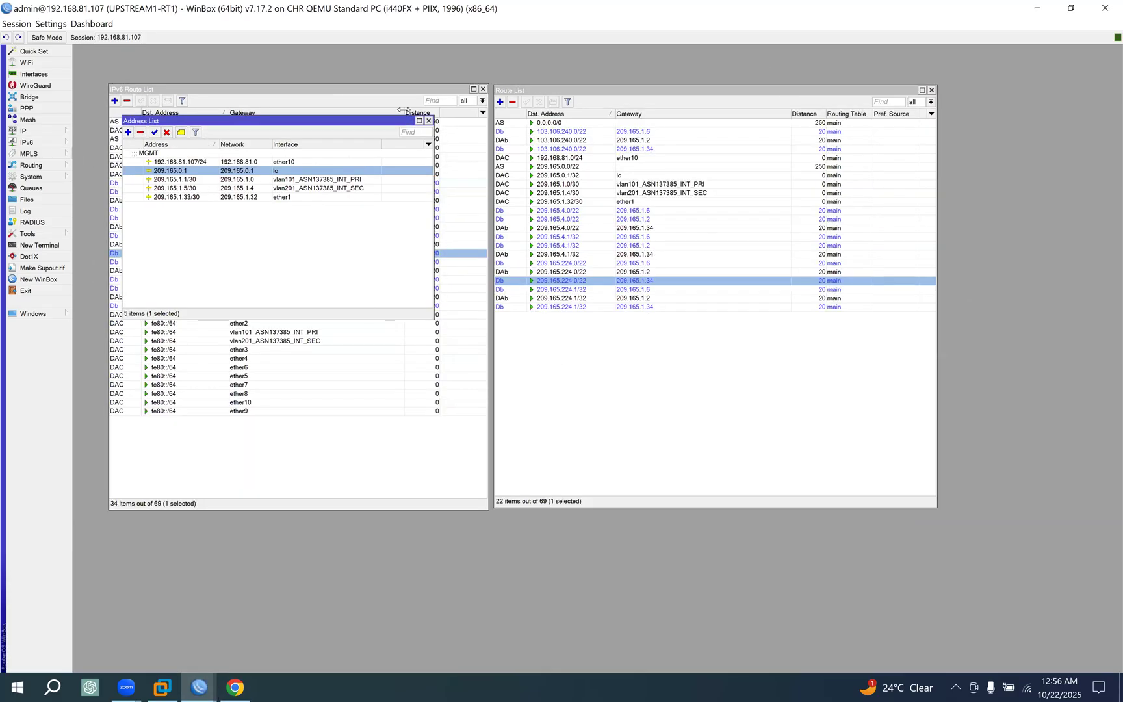
click(428, 121)
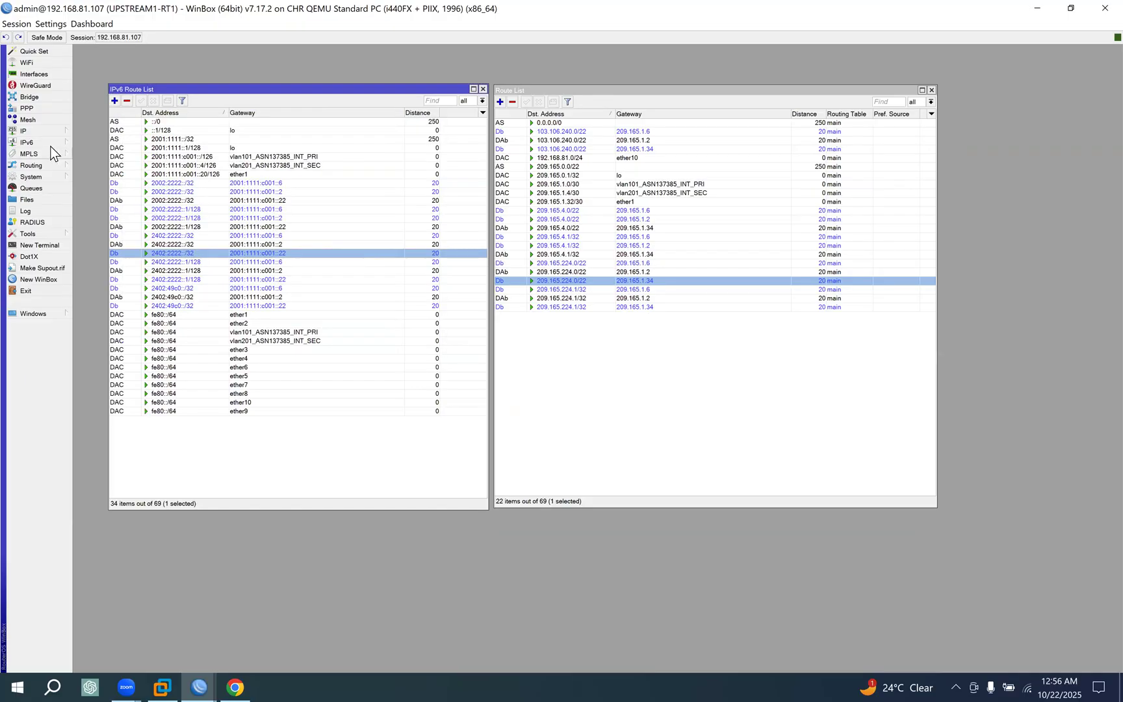
click(68, 143)
click(135, 147)
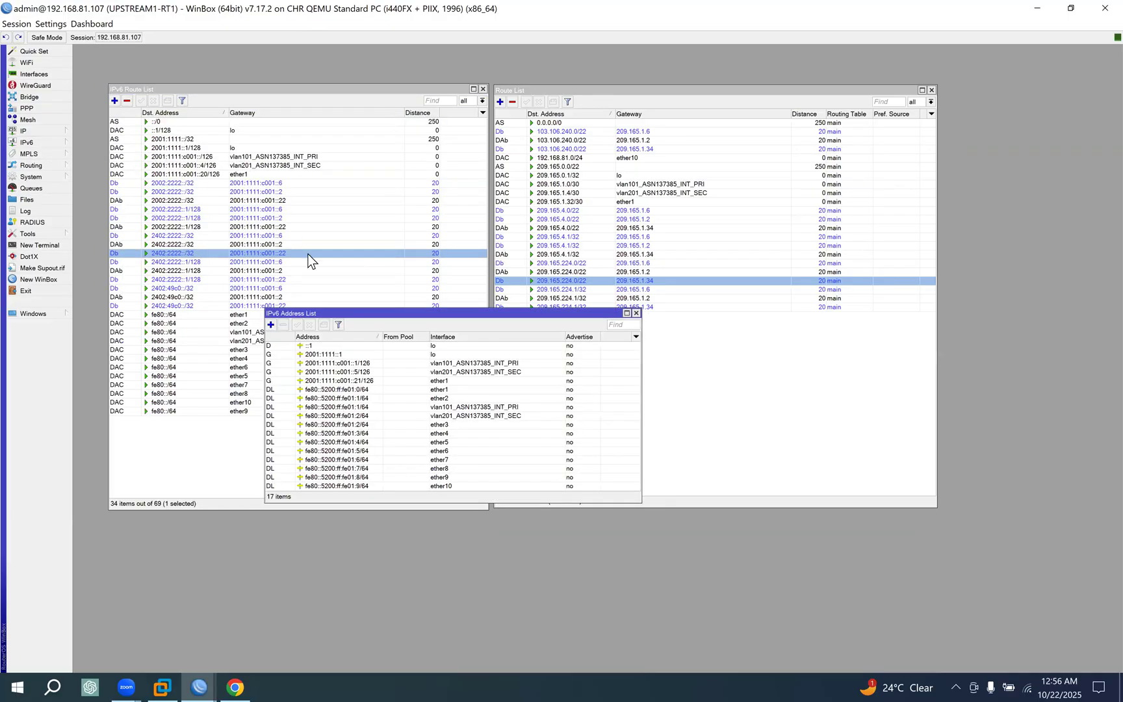
double_click(349, 355)
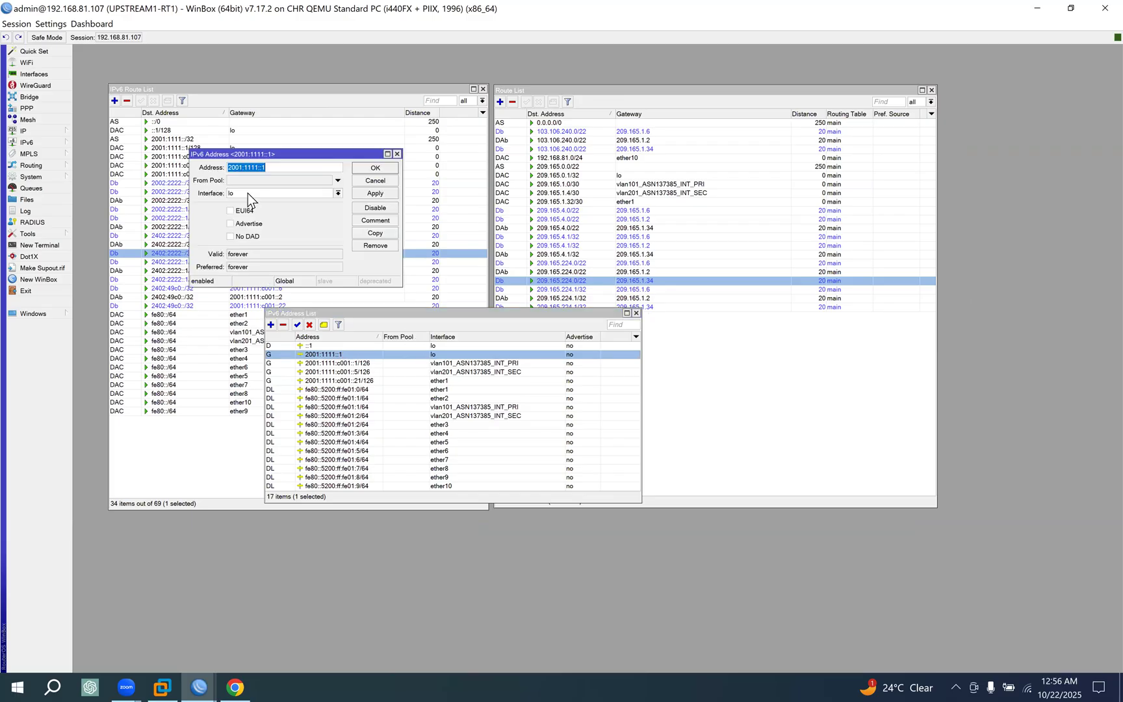
click(393, 180)
click(637, 314)
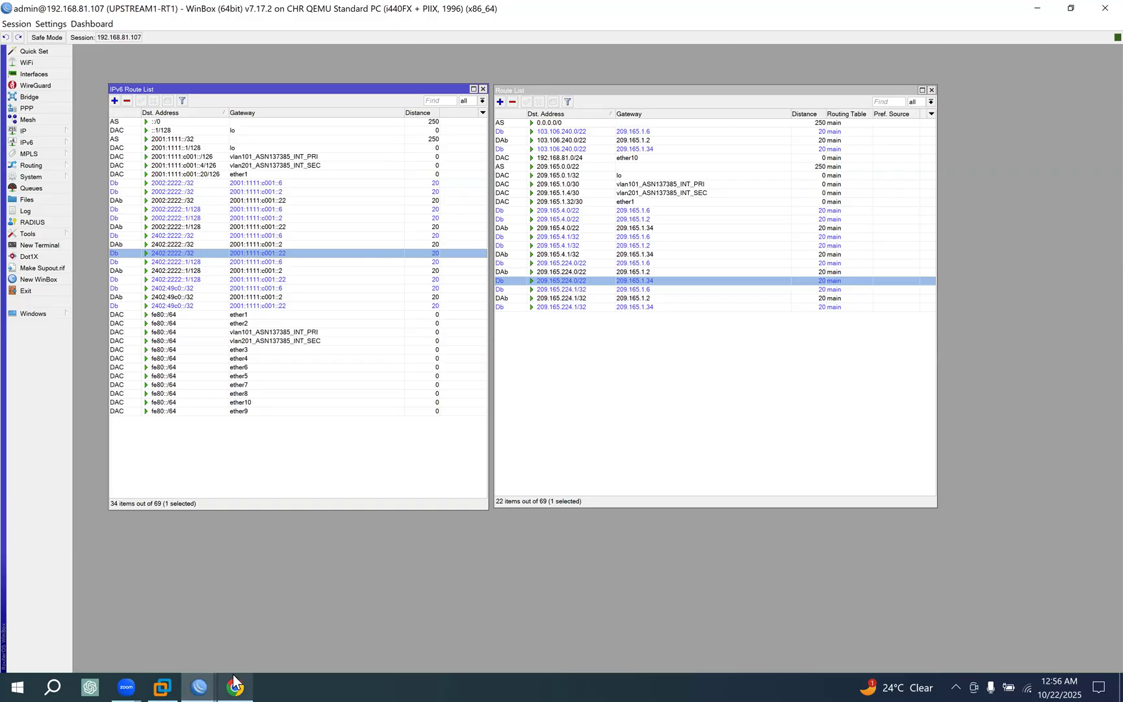
Back on CUST1-RT1, set 2001:1111::1 as the ping destination and restart the ping.
mouse_move(234, 683)
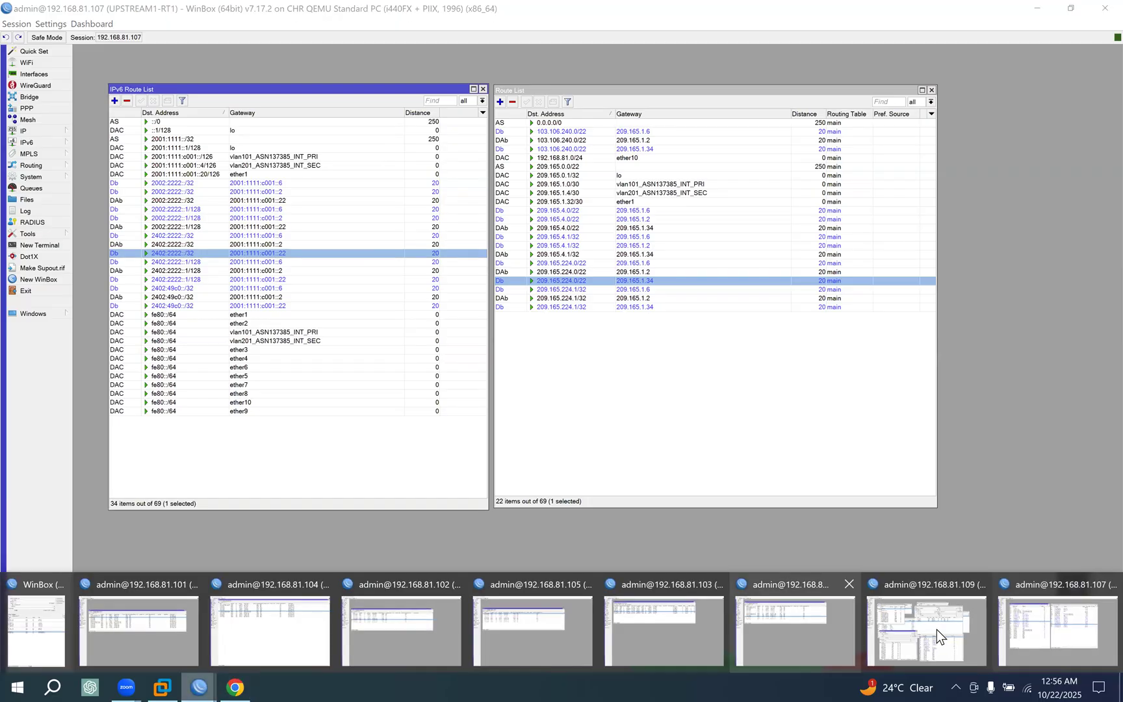
click(935, 630)
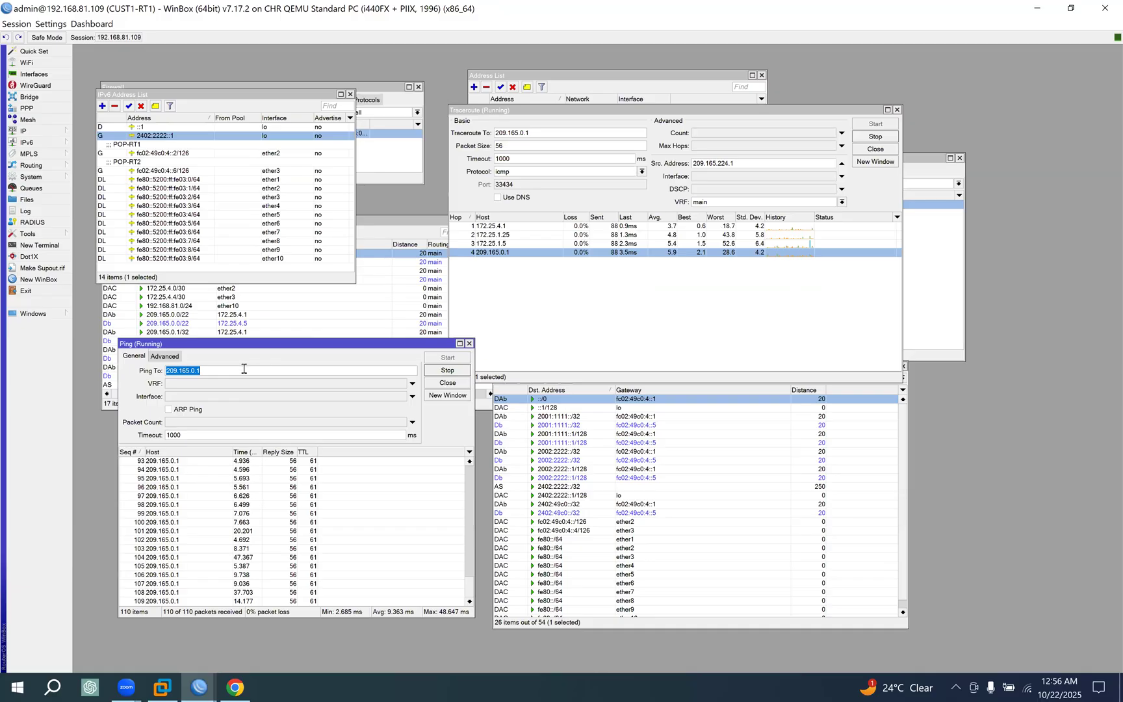
text(2001:1111::1)
click(447, 369)
click(447, 358)
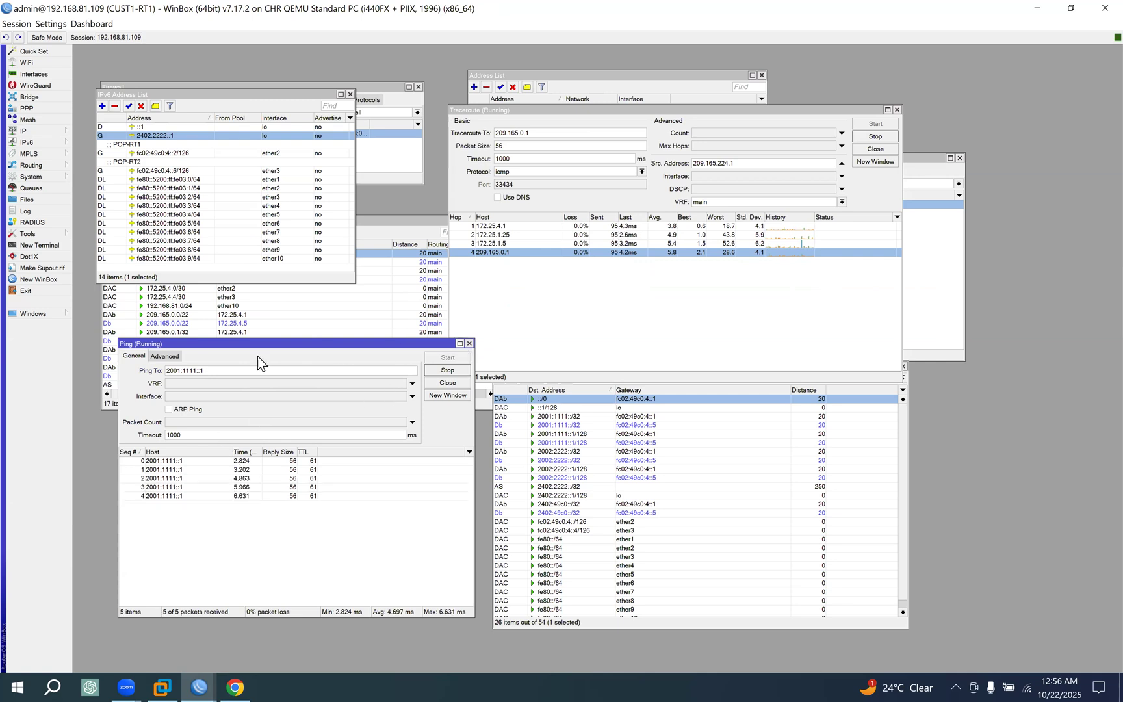
Copy the ping destination 2001:1111::1 into the traceroute destination.
double_click(205, 370)
key(ctrl+c)
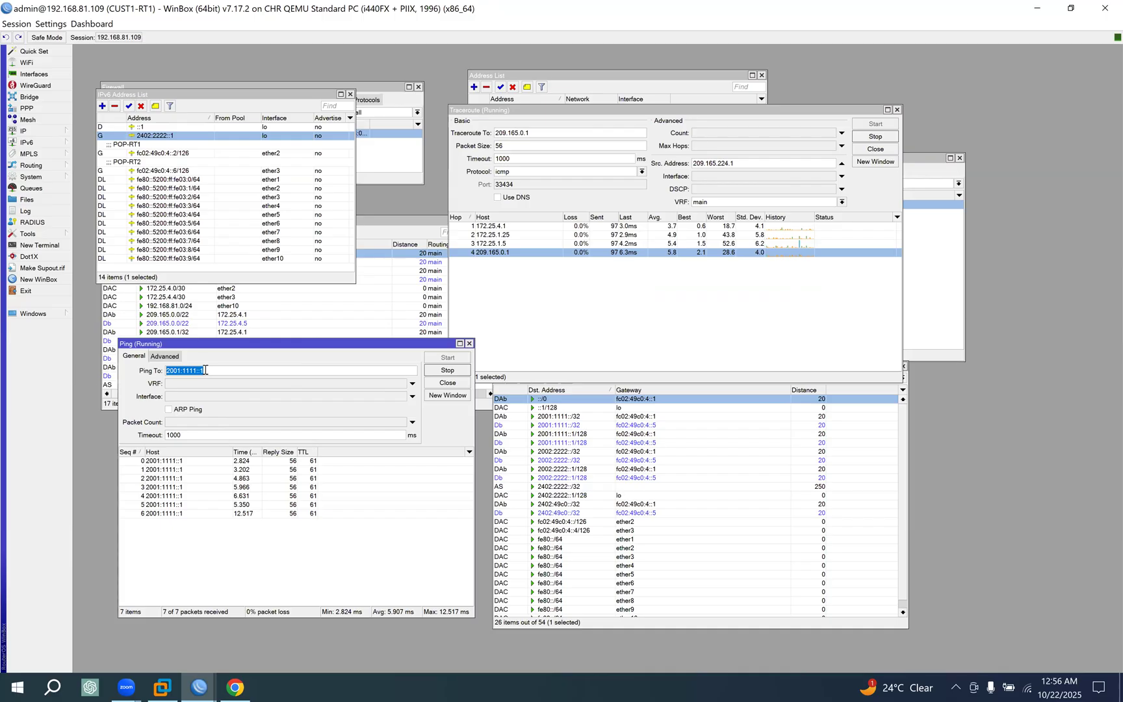
double_click(541, 132)
key(ctrl+v)
Set the traceroute source address to 2402:2222::1, restart the traceroute and close the Ping tool.
double_click(206, 369)
click(164, 356)
drag(209, 371, 106, 371)
key(ctrl+c)
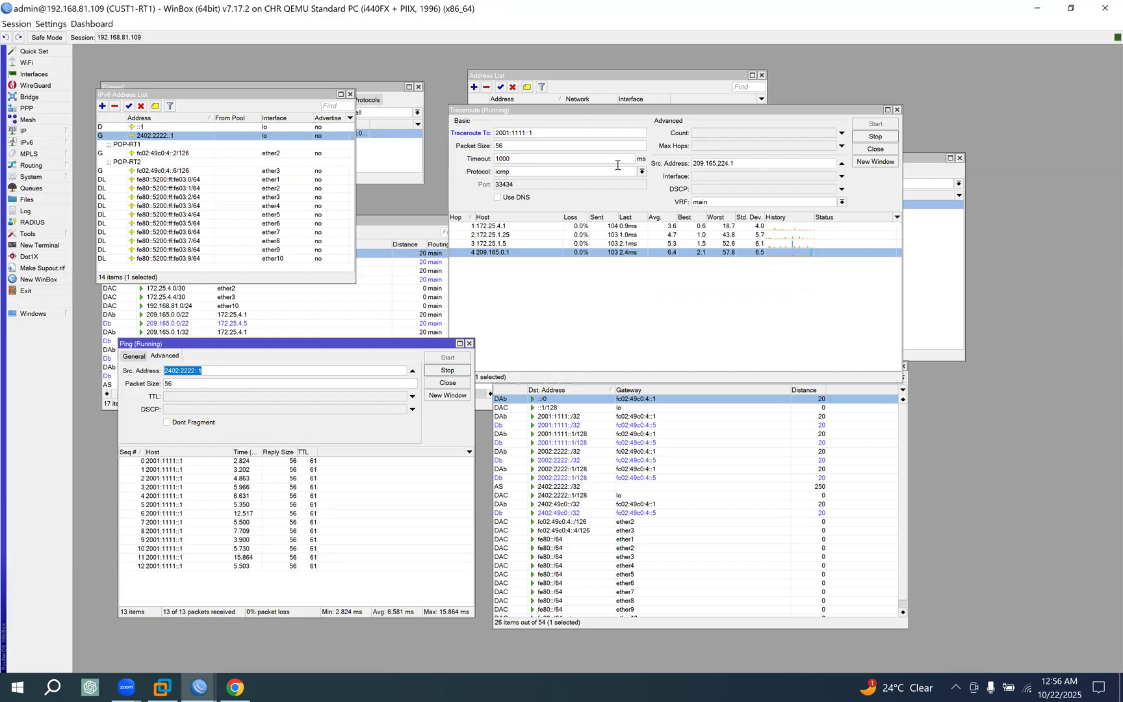
double_click(713, 163)
key(ctrl+v)
click(875, 137)
click(875, 124)
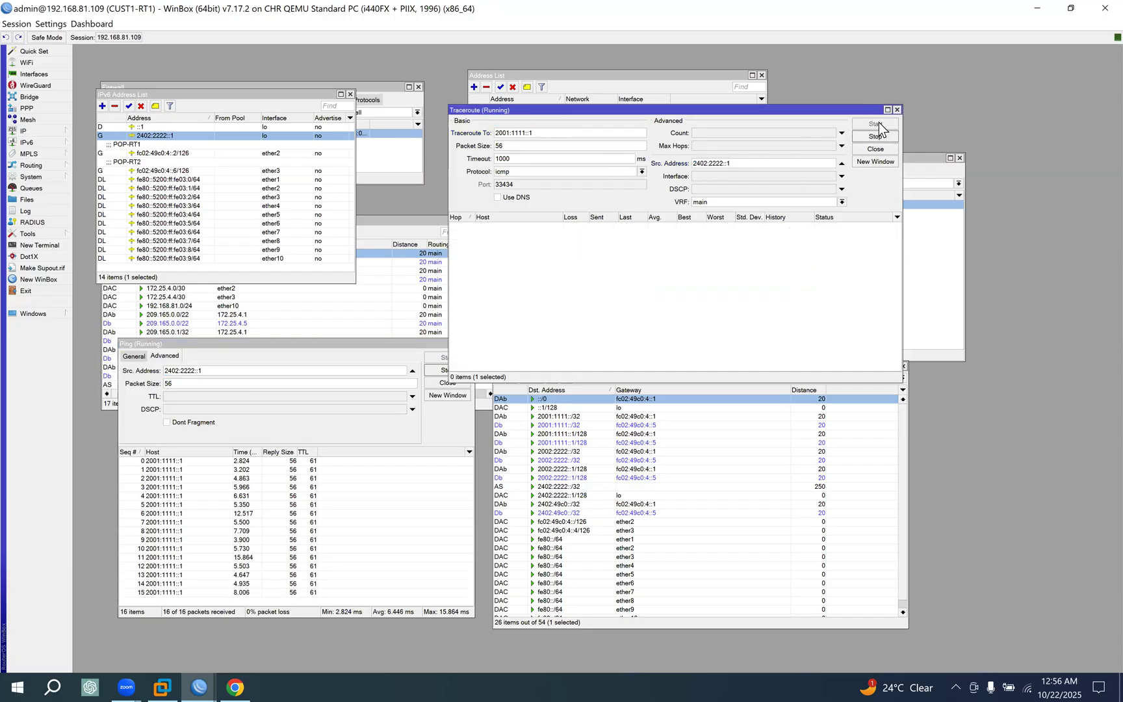
click(396, 347)
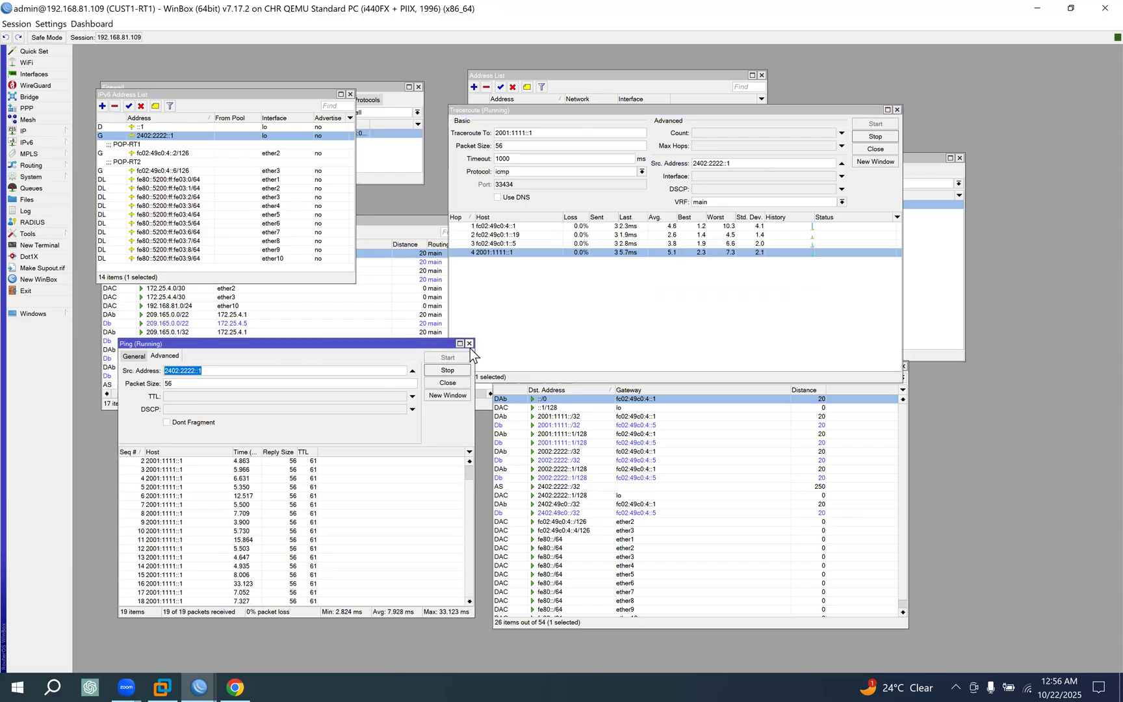
click(470, 347)
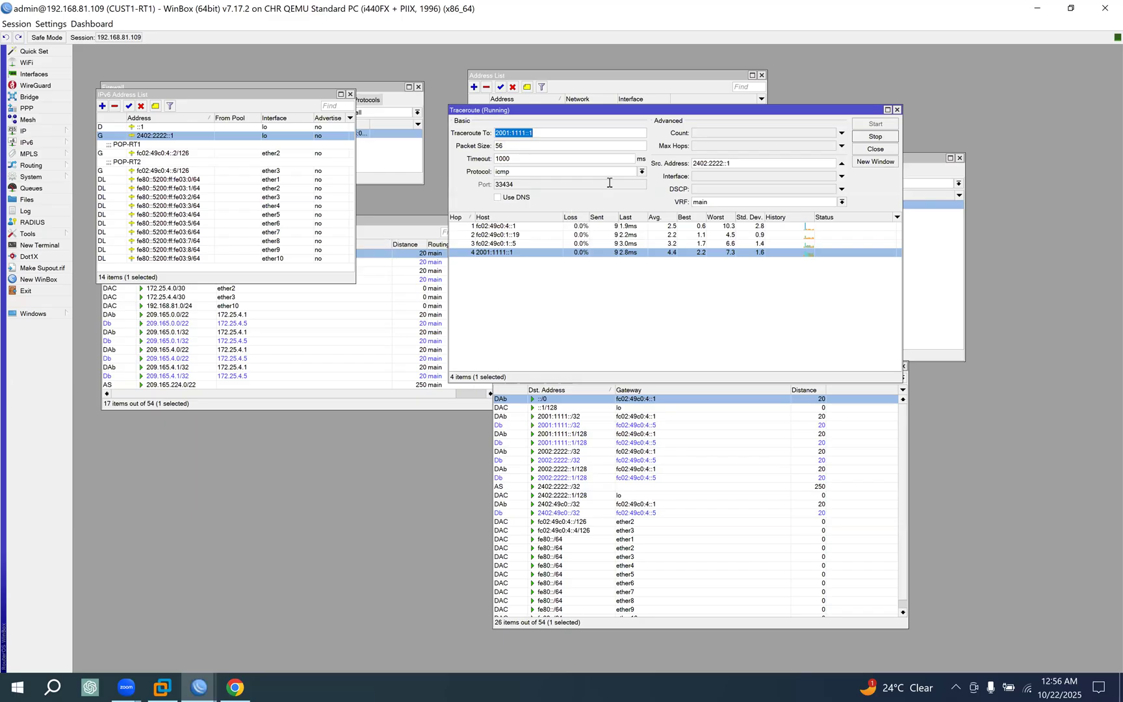
Close the IPv4 address list and the traceroute on CUST1-RT1, and switch to the MikroTik BGP documentation in Chrome.
click(646, 83)
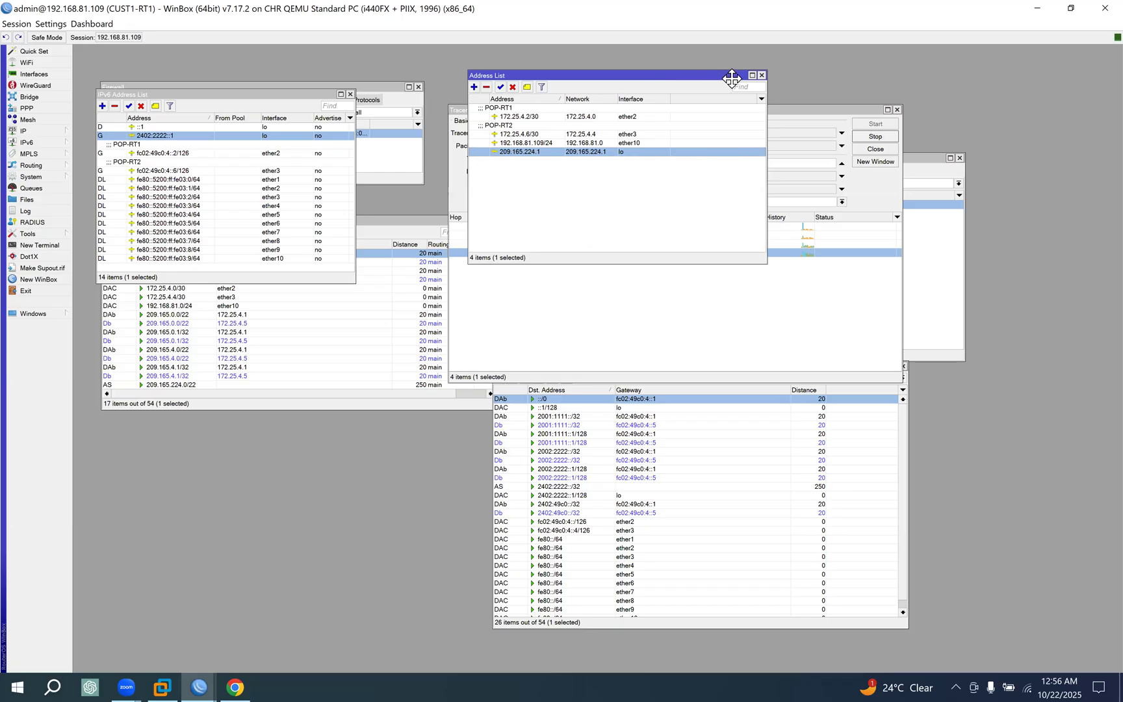
click(760, 76)
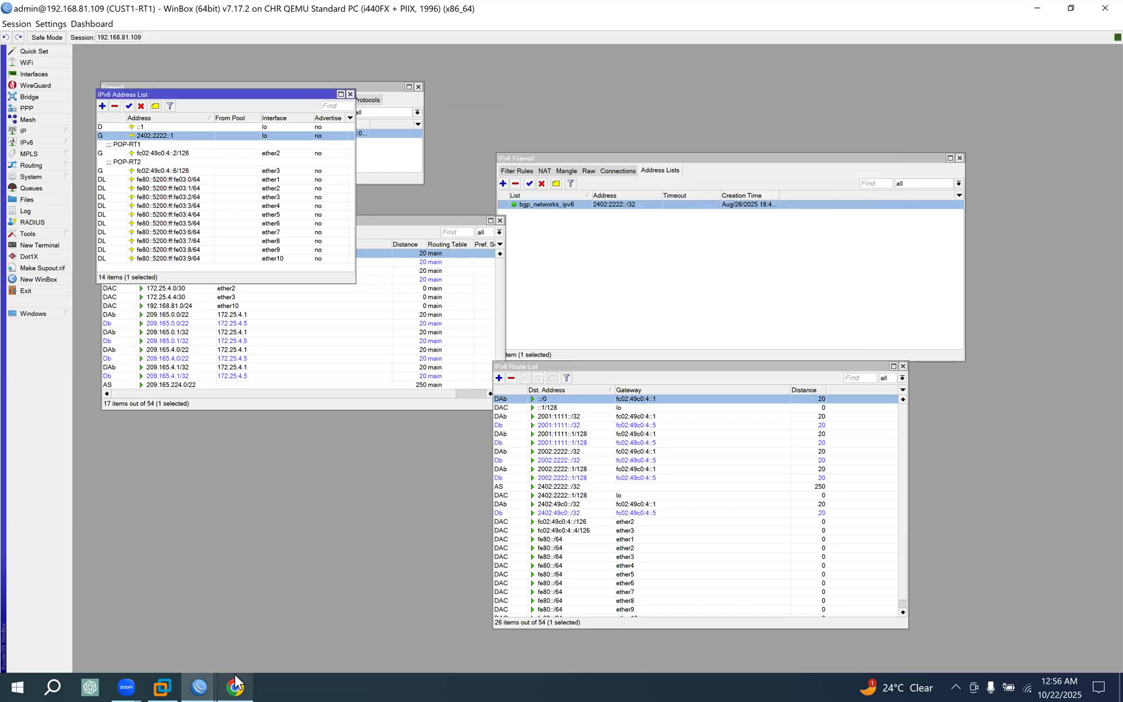
click(234, 677)
click(121, 14)
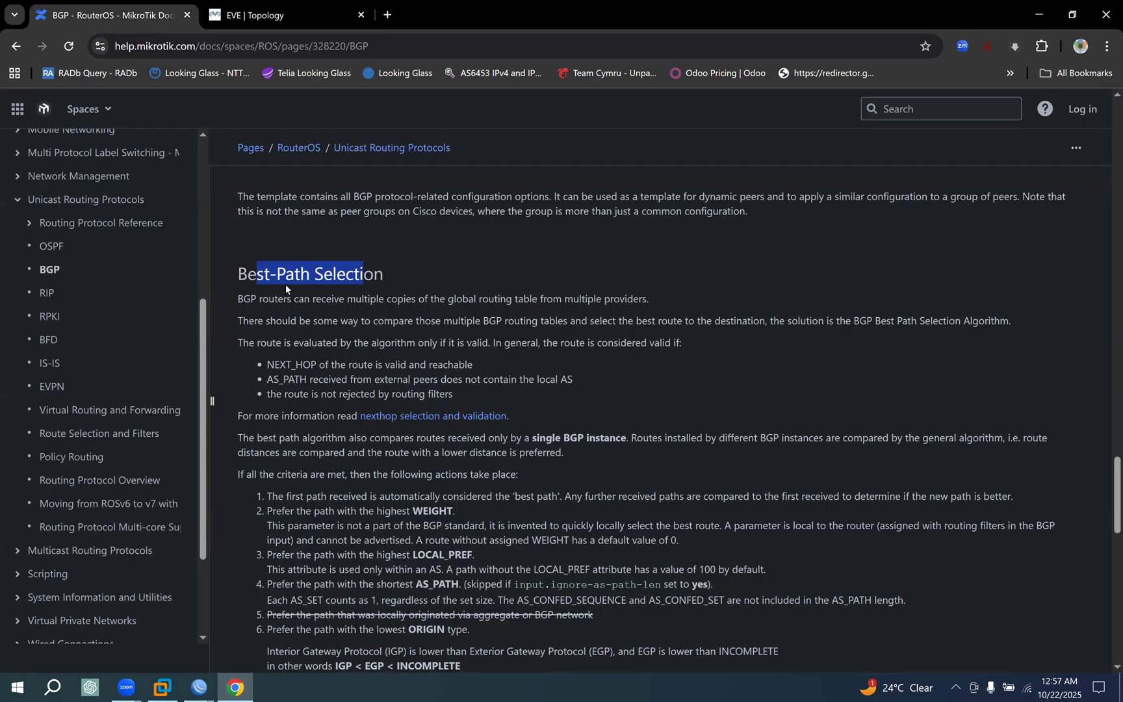
Read through the Best-Path Selection criteria and the sections that follow in the BGP documentation.
drag(247, 274, 373, 274)
click(515, 337)
scroll(514, 336, down, 5)
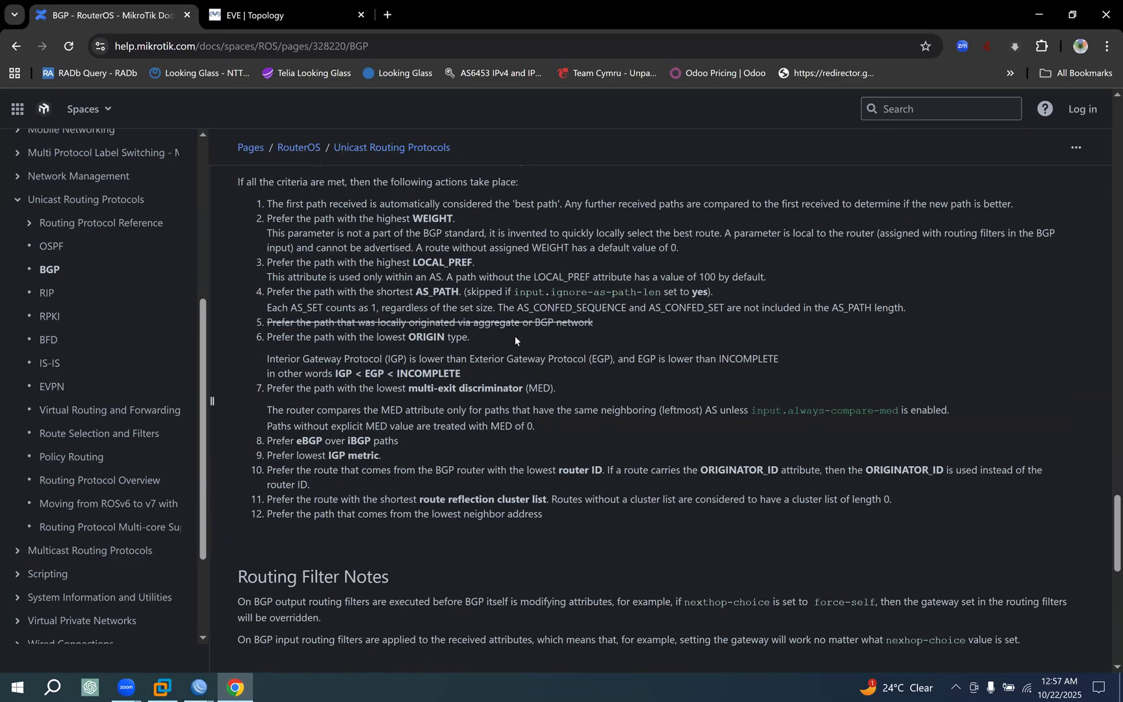
scroll(514, 336, down, 5)
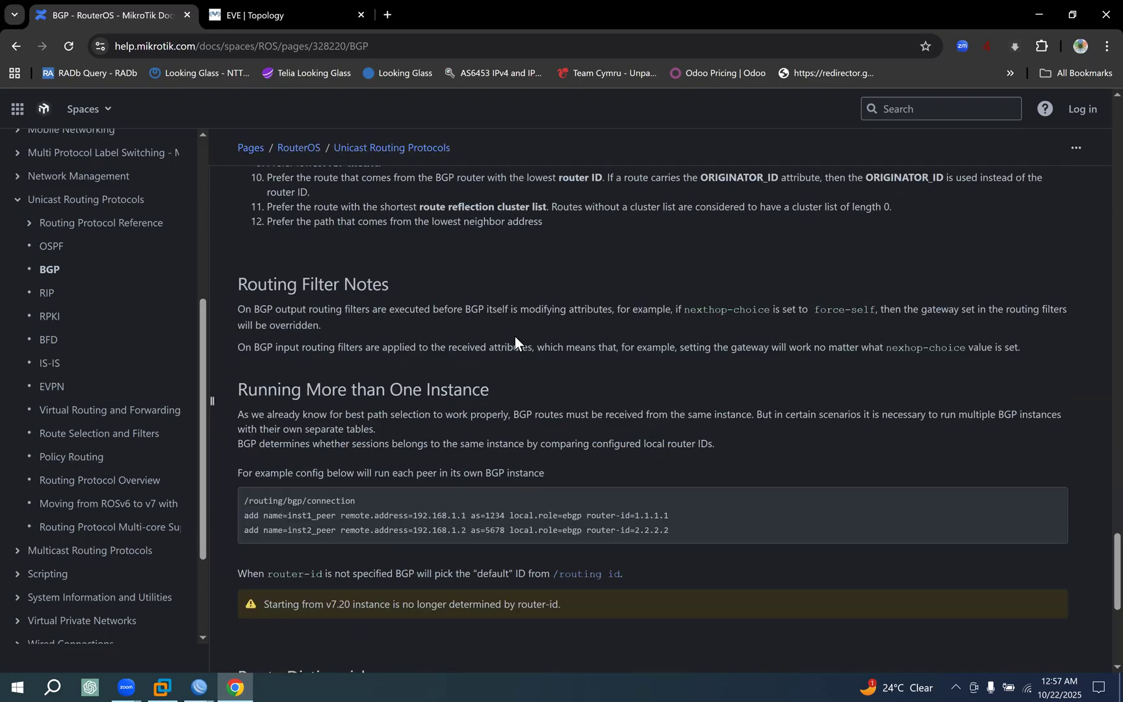
scroll(515, 336, down, 2)
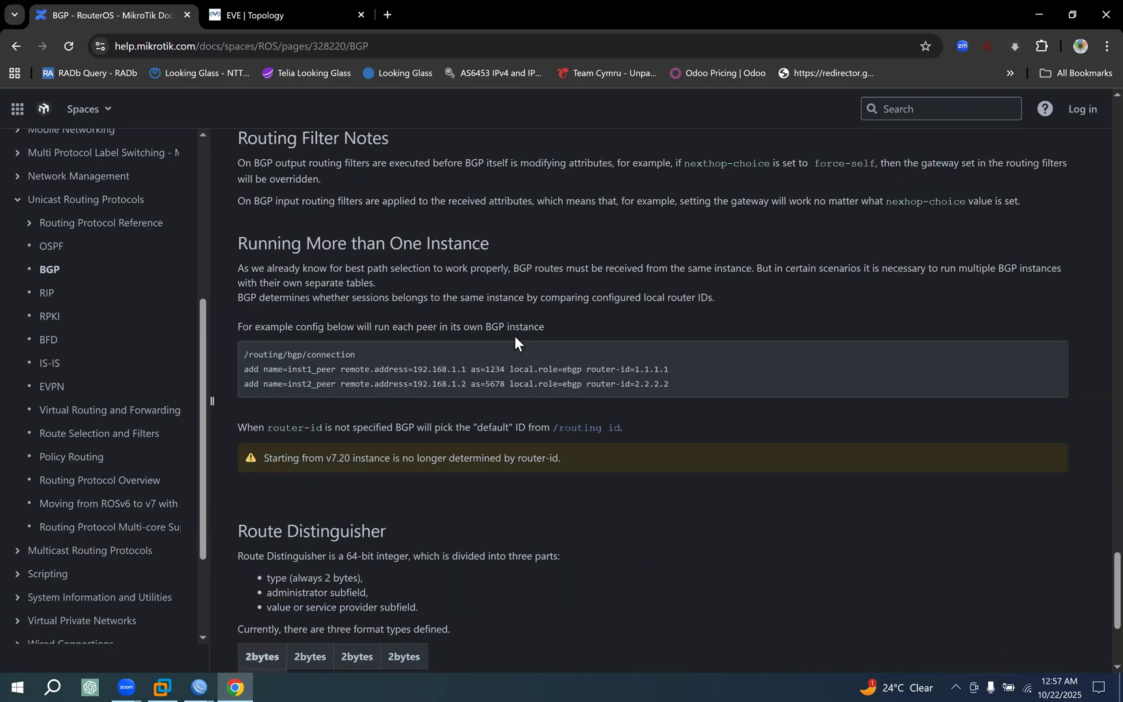
scroll(515, 336, down, 4)
scroll(513, 335, up, 10)
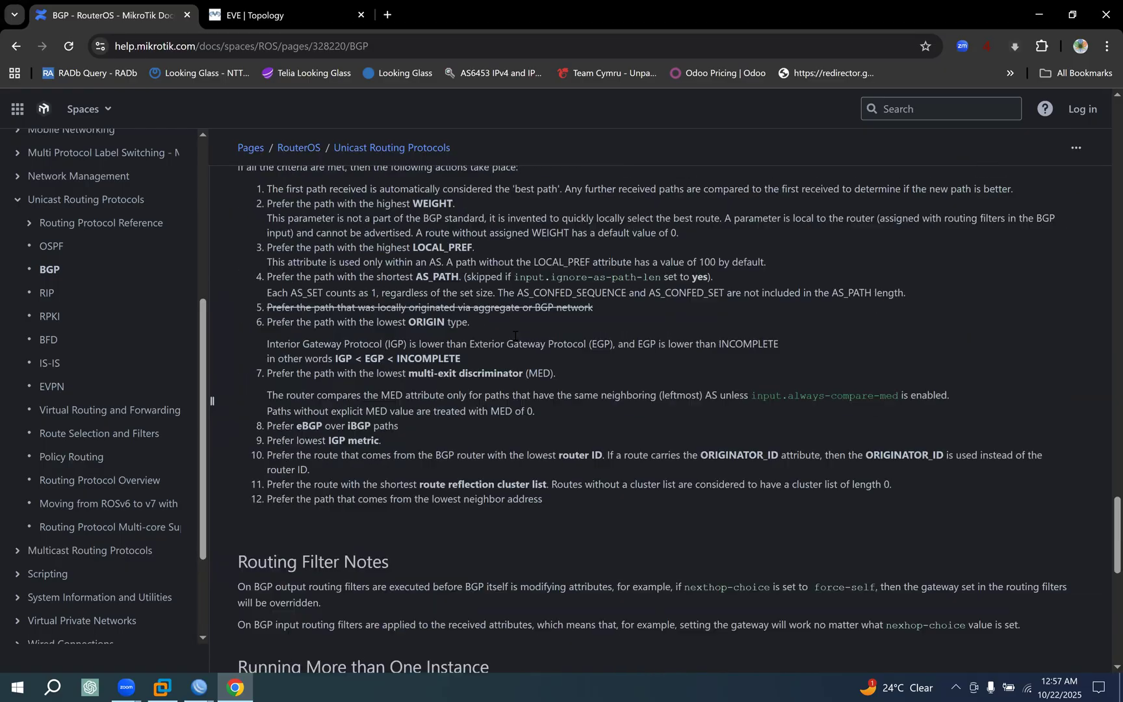
scroll(514, 335, up, 5)
scroll(415, 321, down, 1)
Highlight the Best-Path Selection heading and the sentence about BGP routers receiving multiple copies of the global routing table.
drag(239, 259, 412, 278)
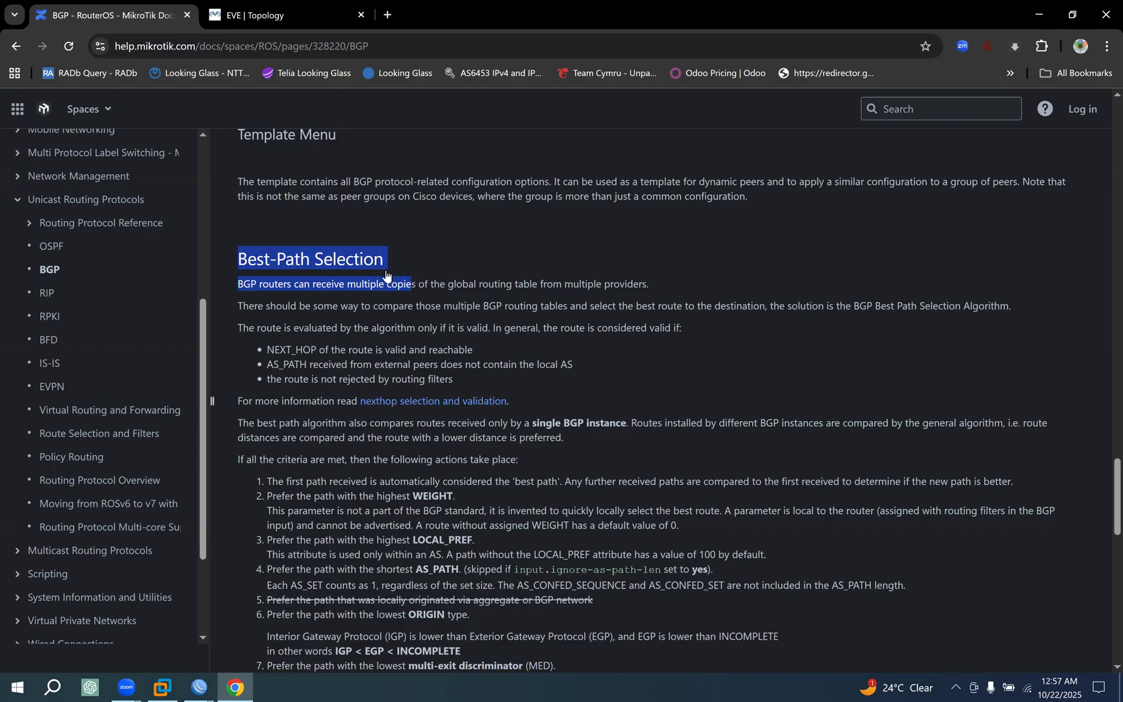
click(331, 315)
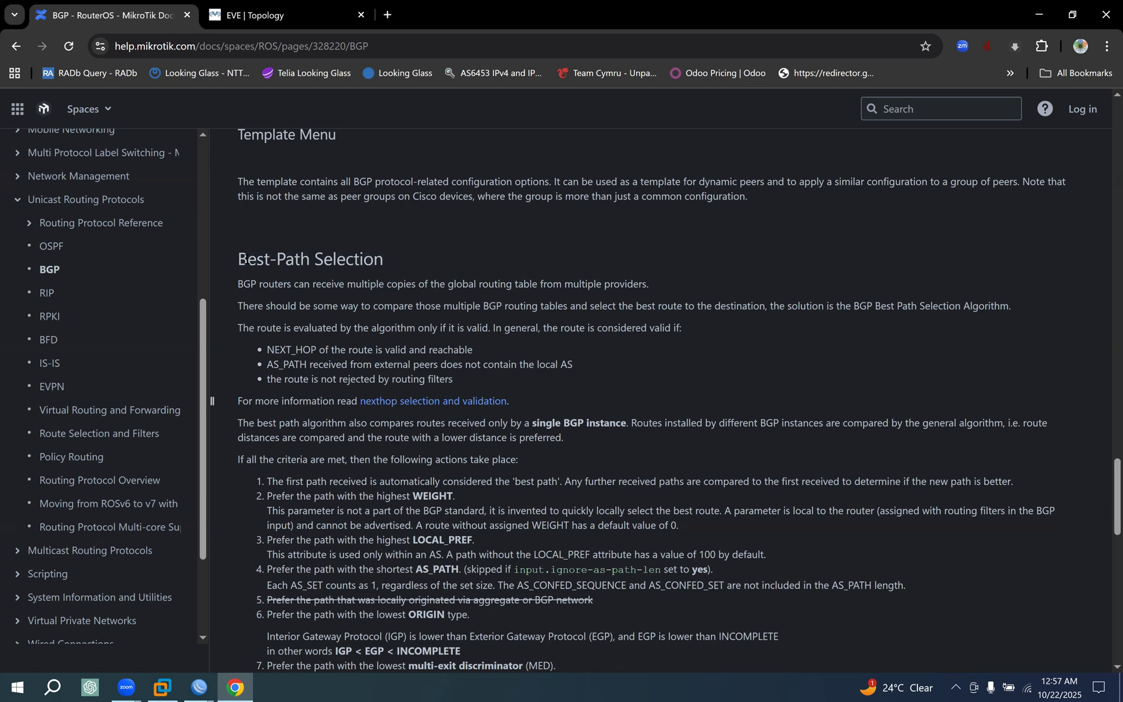
drag(248, 259, 361, 260)
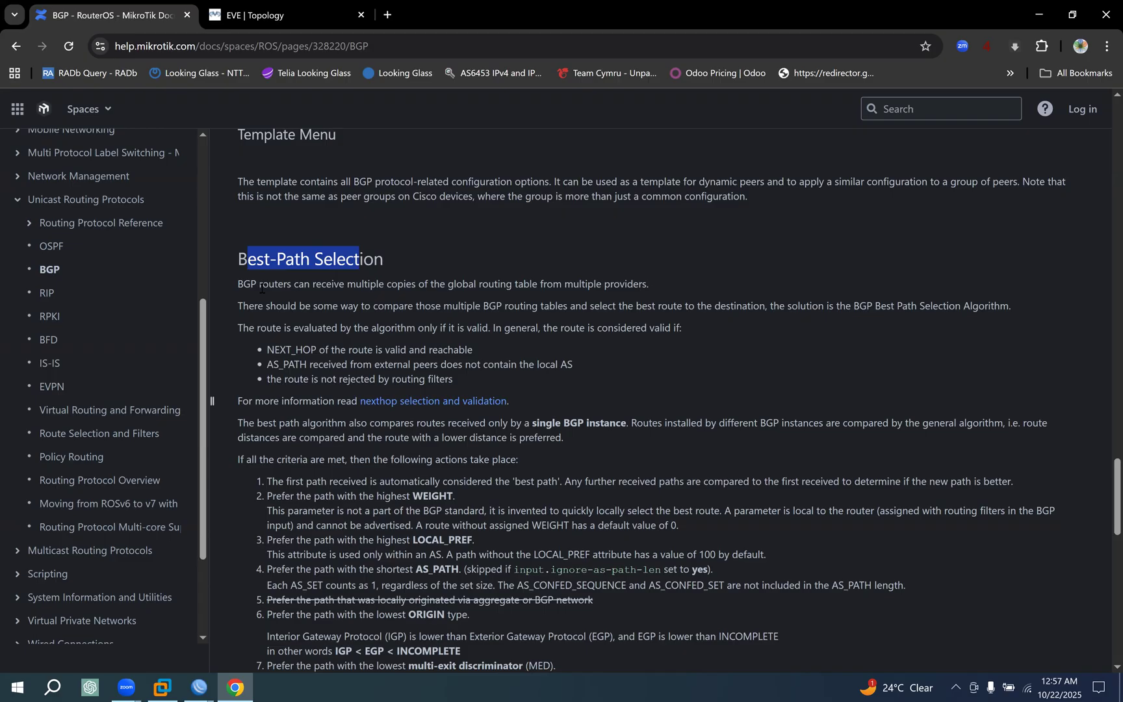
drag(261, 284, 548, 290)
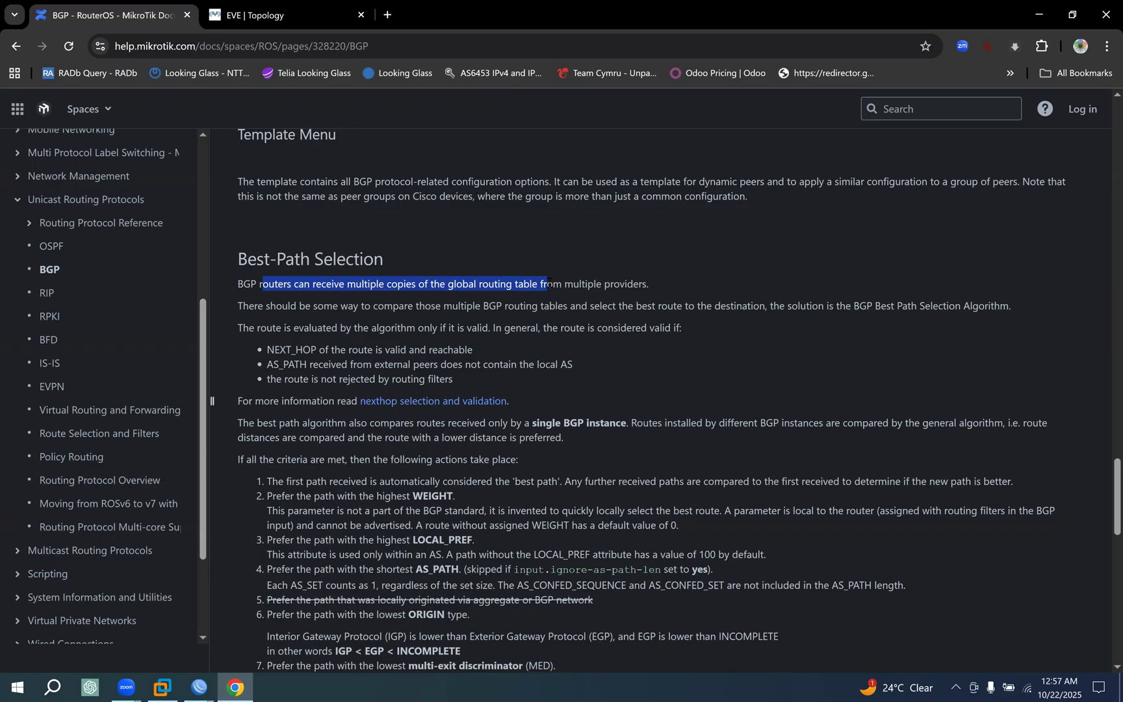
Switch to the EVE topology, circle 103.106.240.0/22 in the ASN 137385 label and note /24 with an arrow toward the INT-VLAN-101 link.
click(264, 14)
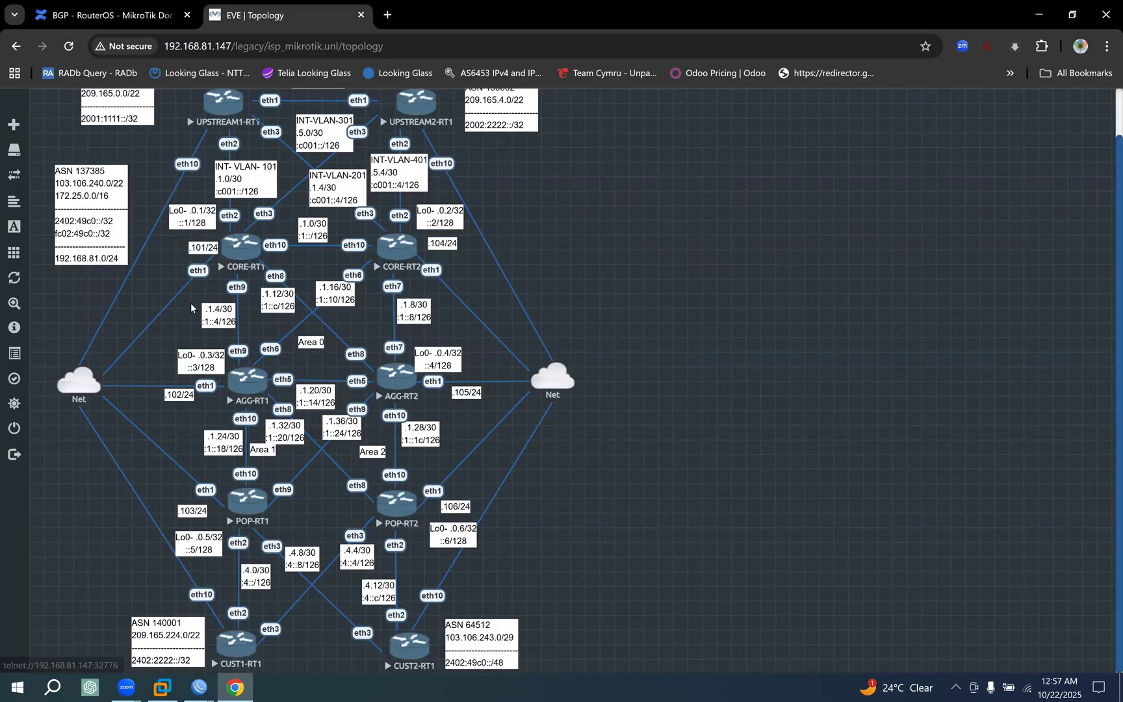
click(225, 231)
mouse_move(57, 191)
mouse_down()
mouse_move(121, 191)
mouse_move(101, 166)
mouse_move(70, 168)
mouse_move(60, 190)
mouse_move(122, 187)
mouse_up()
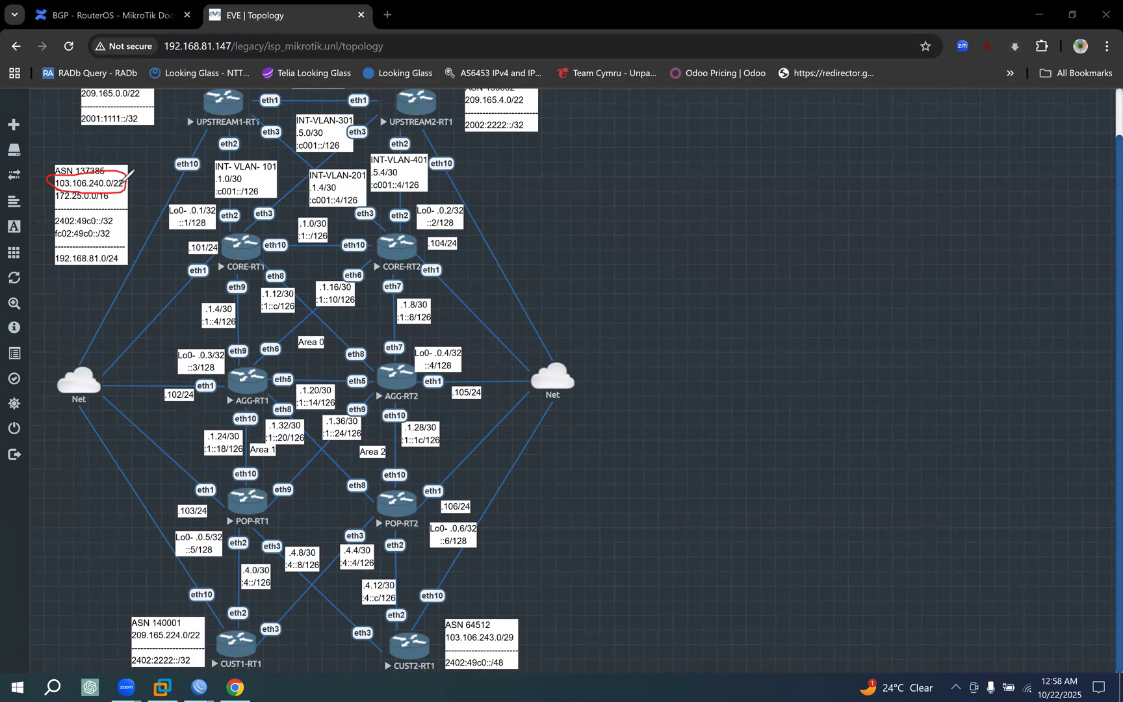
mouse_move(144, 162)
mouse_down()
mouse_move(126, 174)
mouse_move(150, 179)
mouse_move(152, 219)
mouse_move(175, 208)
mouse_move(160, 187)
mouse_move(205, 174)
mouse_move(201, 183)
mouse_move(232, 175)
mouse_move(232, 184)
mouse_up()
mouse_move(226, 158)
mouse_down()
mouse_move(215, 172)
mouse_move(245, 179)
mouse_up()
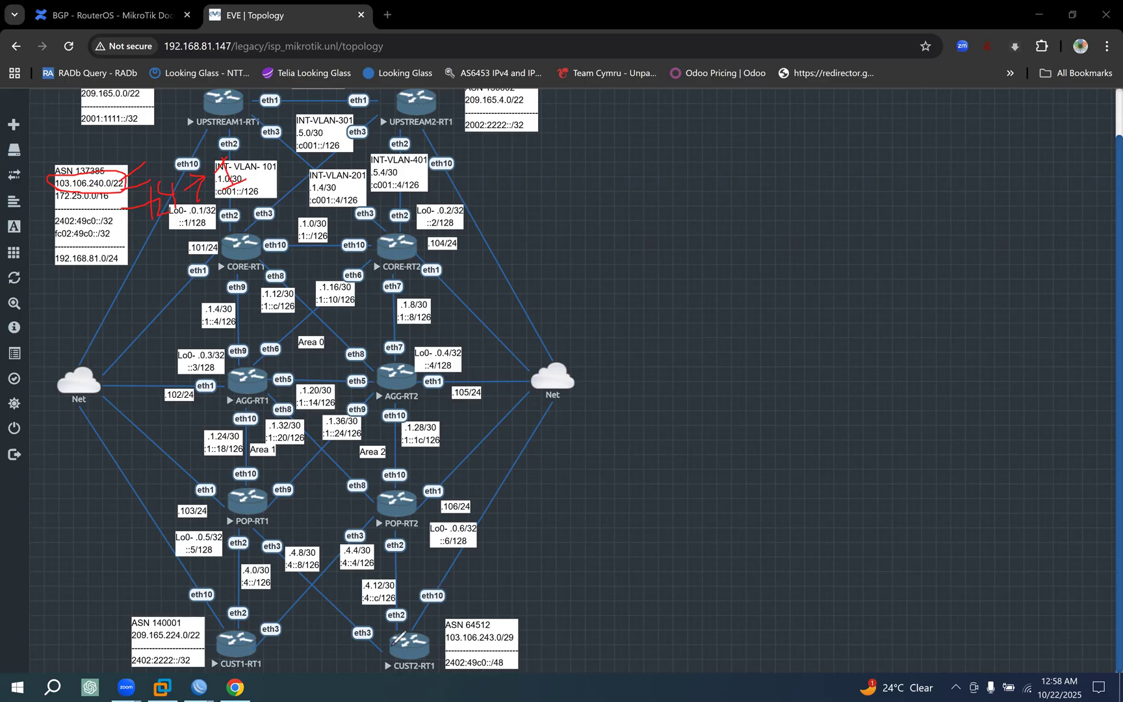
Box CUST2-RT1, underline its ASN 64512, mark its link to POP-RT2, circle POP-RT2 and write 20 beside it.
mouse_move(382, 662)
mouse_down()
mouse_move(419, 662)
mouse_move(379, 618)
mouse_up()
drag(395, 668, 362, 616)
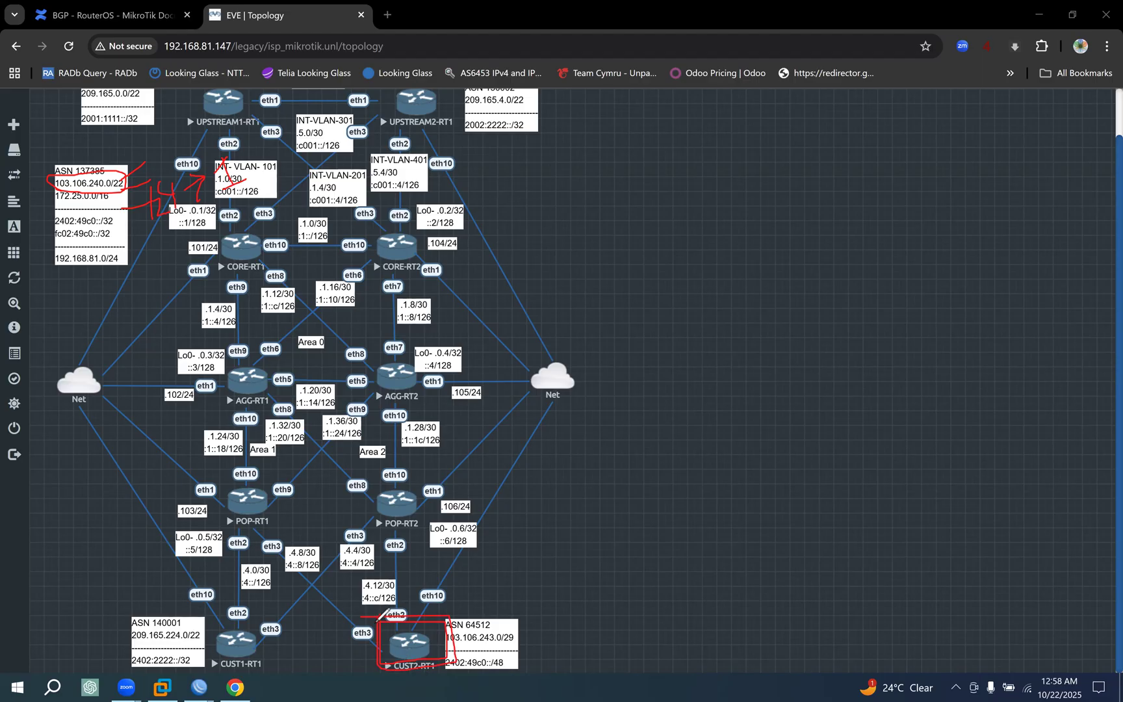
drag(413, 647, 486, 583)
mouse_move(402, 645)
mouse_down()
mouse_move(404, 513)
mouse_move(371, 539)
mouse_move(426, 495)
mouse_move(372, 486)
mouse_up()
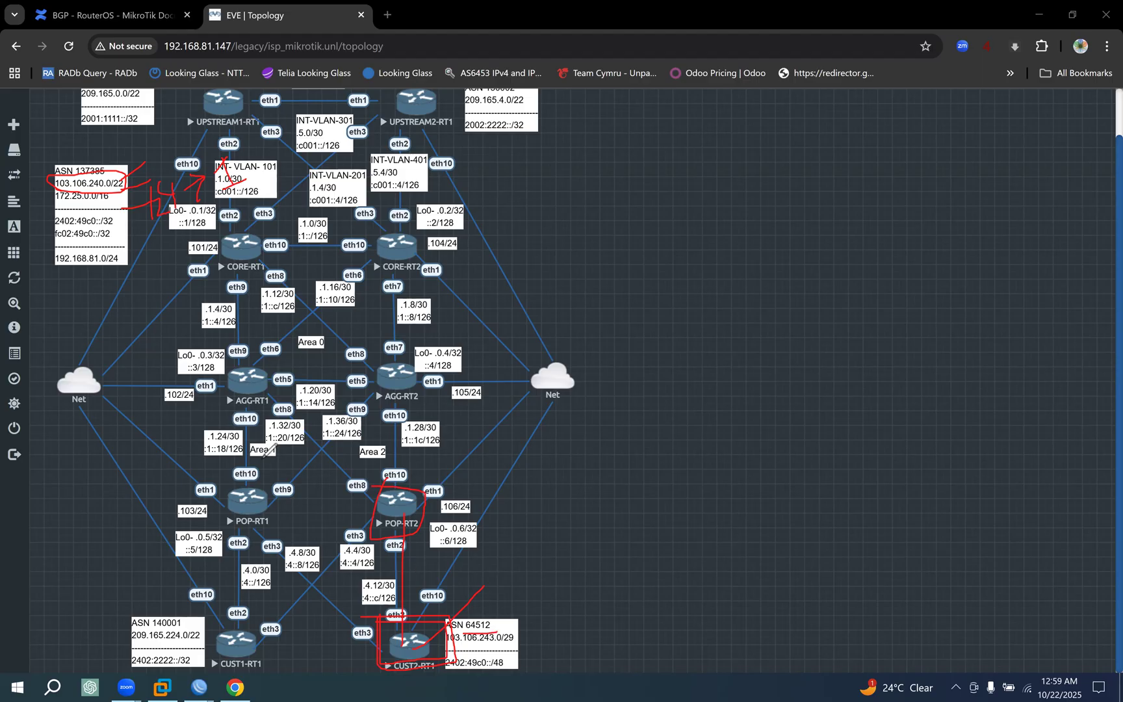
drag(81, 176, 107, 174)
mouse_move(494, 502)
mouse_down()
mouse_move(520, 525)
mouse_move(533, 485)
mouse_up()
Box CORE-RT2 on the topology, write 1 and 200 beside it, and underline and box the 200.
click(360, 227)
drag(360, 227, 460, 270)
mouse_move(406, 245)
mouse_down()
mouse_move(533, 228)
mouse_move(547, 239)
mouse_up()
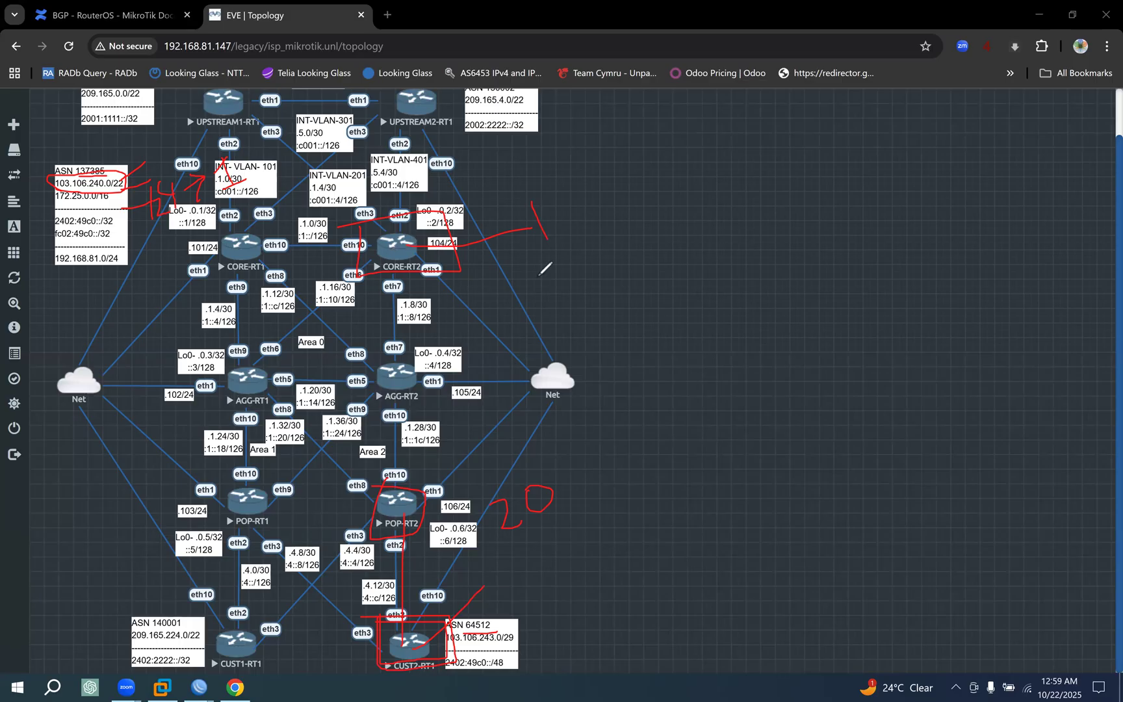
drag(514, 261, 607, 224)
mouse_move(549, 260)
mouse_down()
mouse_move(584, 260)
mouse_move(560, 290)
mouse_move(607, 276)
mouse_move(625, 239)
mouse_move(631, 261)
mouse_up()
click(577, 315)
drag(577, 315, 724, 268)
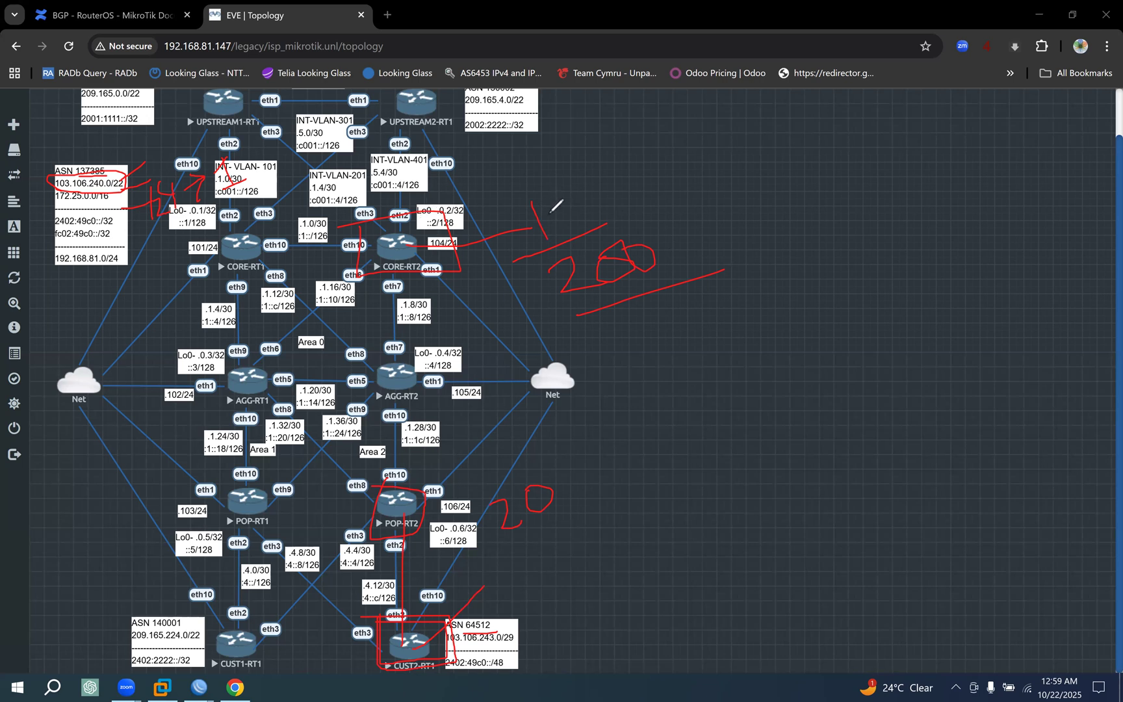
drag(561, 318, 677, 288)
drag(523, 207, 531, 203)
drag(554, 207, 636, 118)
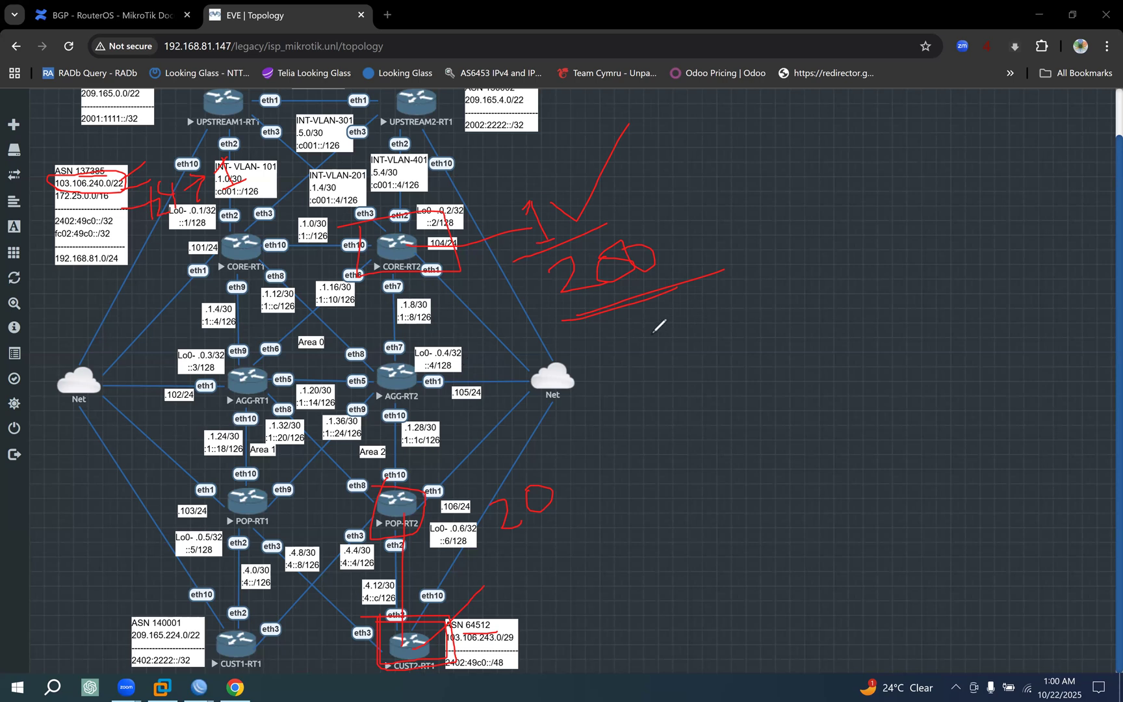
drag(530, 256, 697, 284)
drag(588, 227, 562, 253)
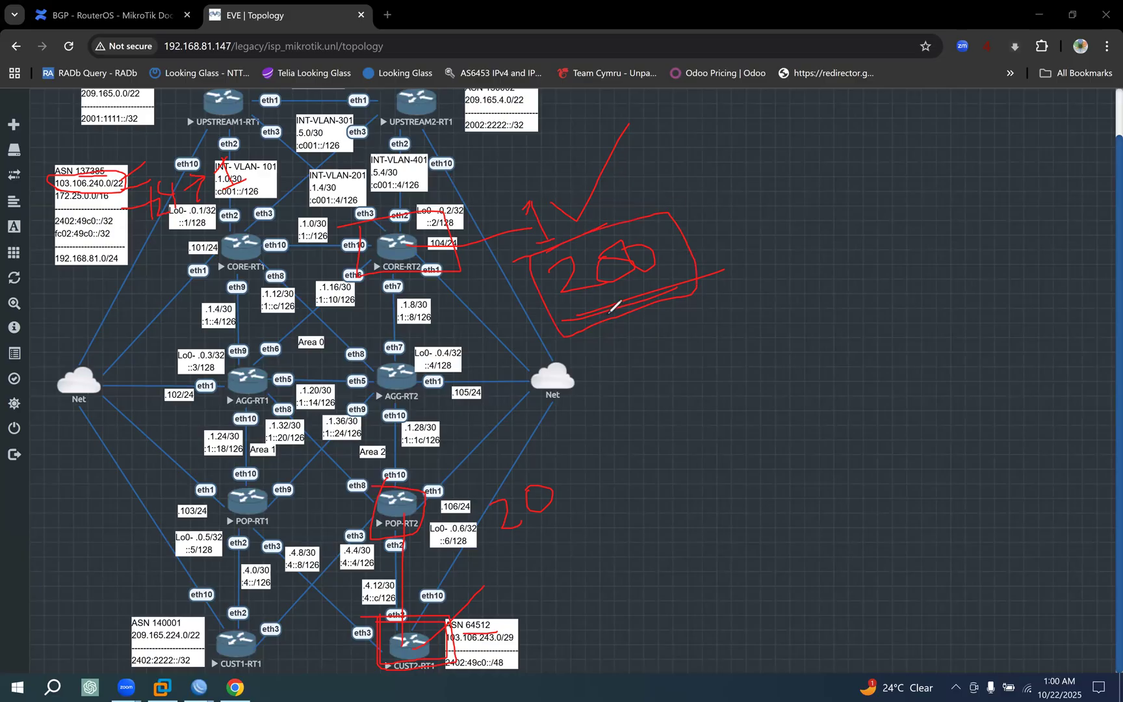
Draw an arrow from the boxed 200, write 250 and another value below it, and circle both.
mouse_move(637, 305)
mouse_down()
mouse_move(690, 373)
mouse_move(686, 331)
mouse_up()
drag(673, 410, 708, 444)
drag(705, 398, 707, 411)
mouse_move(707, 400)
mouse_down()
mouse_move(740, 376)
mouse_move(729, 444)
mouse_up()
drag(769, 383, 764, 387)
drag(739, 507, 798, 534)
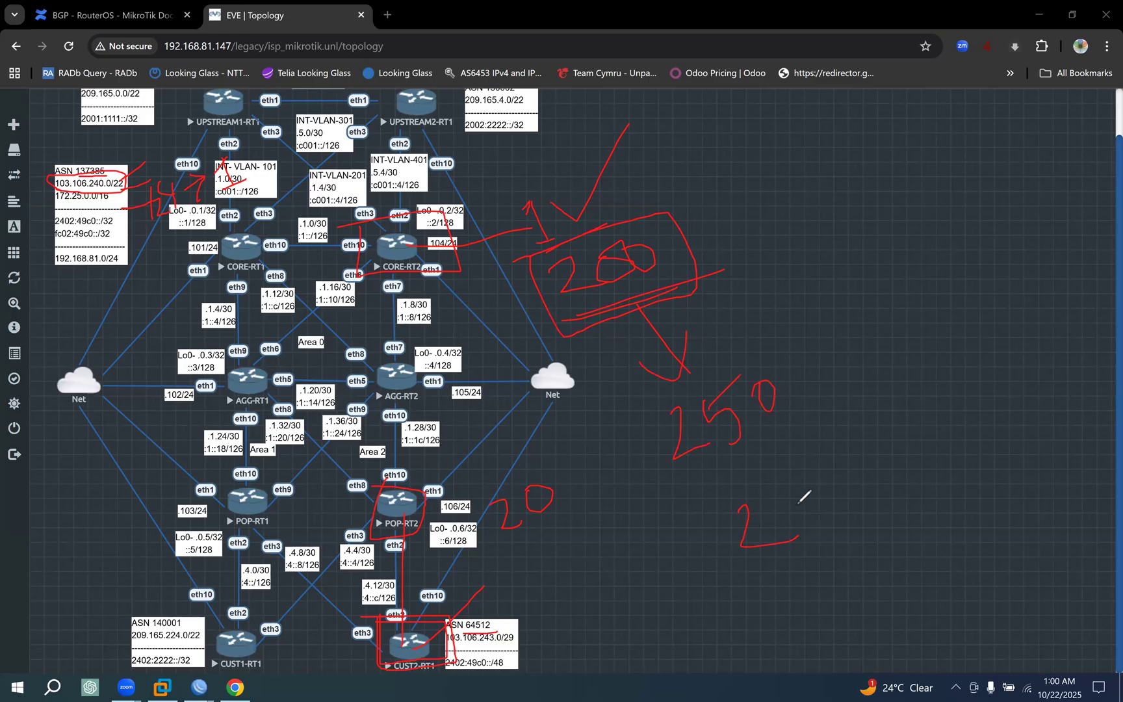
mouse_move(816, 488)
mouse_down()
mouse_move(809, 532)
mouse_move(902, 519)
mouse_up()
mouse_move(680, 499)
mouse_down()
mouse_move(843, 408)
mouse_move(773, 561)
mouse_up()
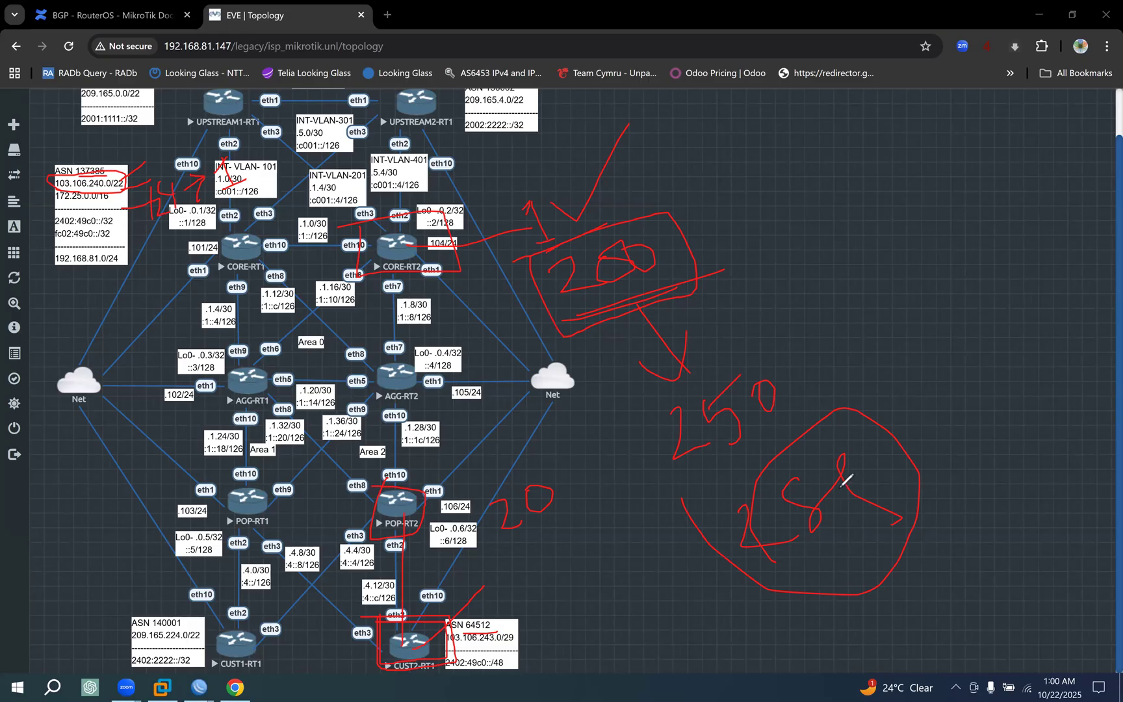
mouse_move(613, 410)
mouse_down()
mouse_move(767, 441)
mouse_move(680, 374)
mouse_move(642, 463)
mouse_up()
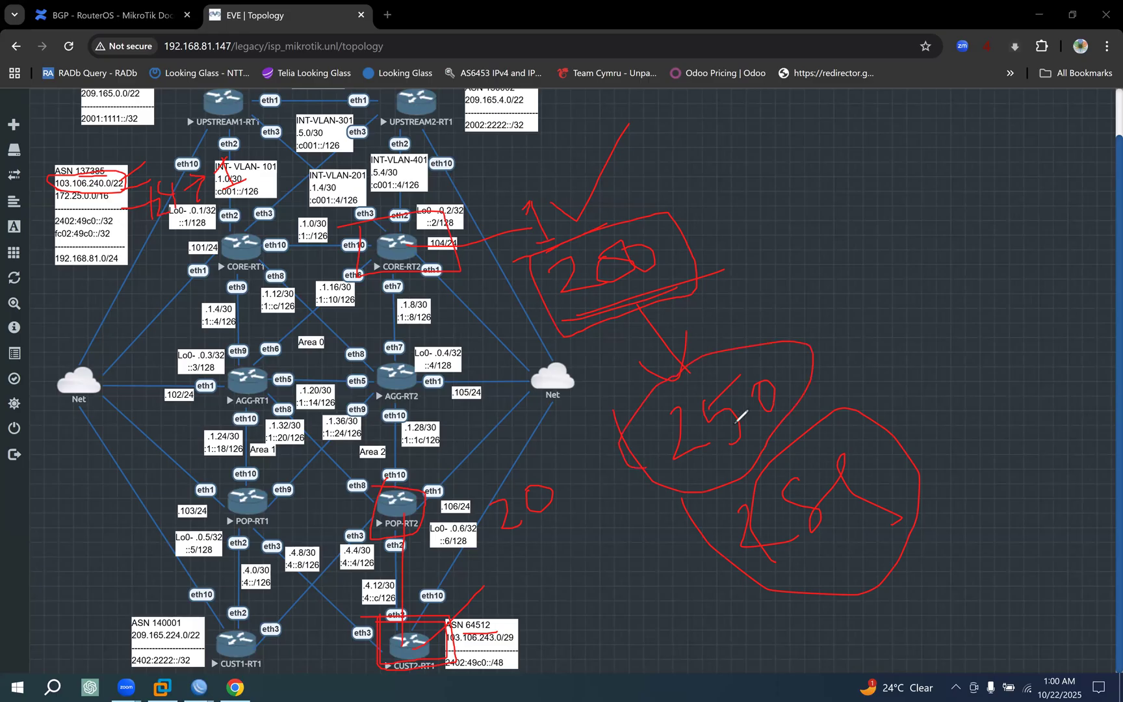
Write 201 and 210 beside the circled values, outline the 1 and 200, and clear all annotations from the topology.
drag(783, 245, 828, 296)
drag(870, 228, 868, 227)
drag(895, 188, 936, 276)
drag(850, 224, 836, 252)
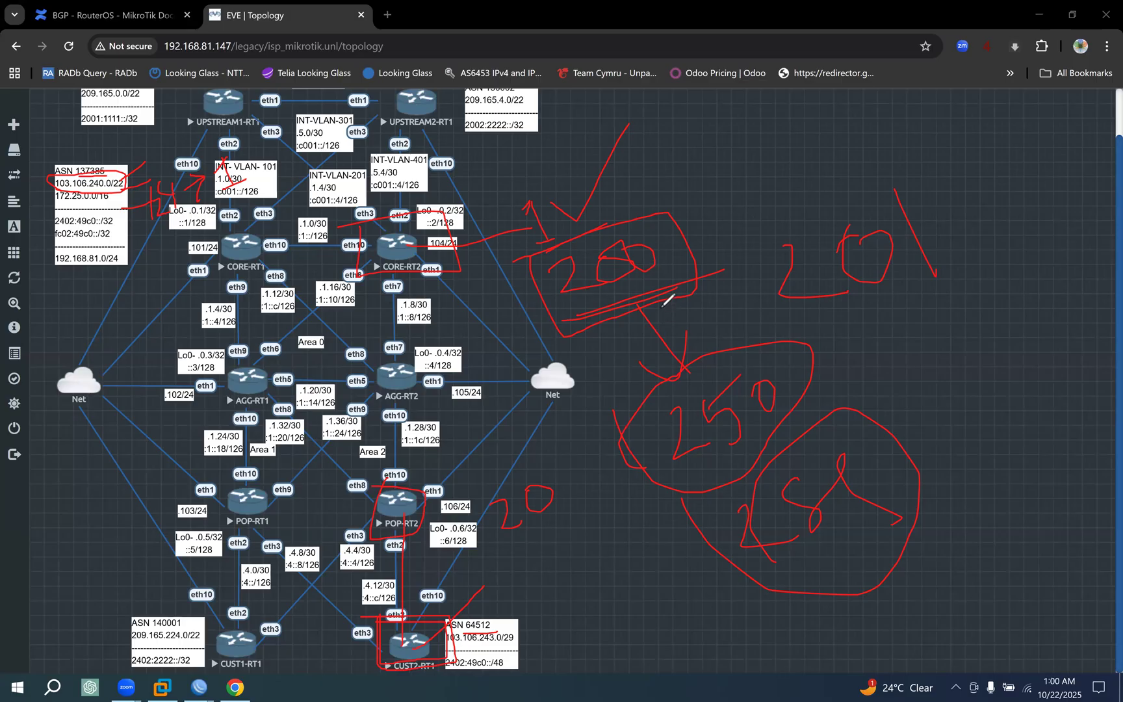
mouse_move(790, 361)
mouse_down()
mouse_move(794, 370)
mouse_move(873, 290)
mouse_up()
mouse_move(887, 365)
mouse_down()
mouse_move(903, 395)
mouse_move(933, 384)
mouse_up()
drag(947, 323, 931, 365)
drag(955, 298, 953, 303)
drag(1019, 329, 915, 428)
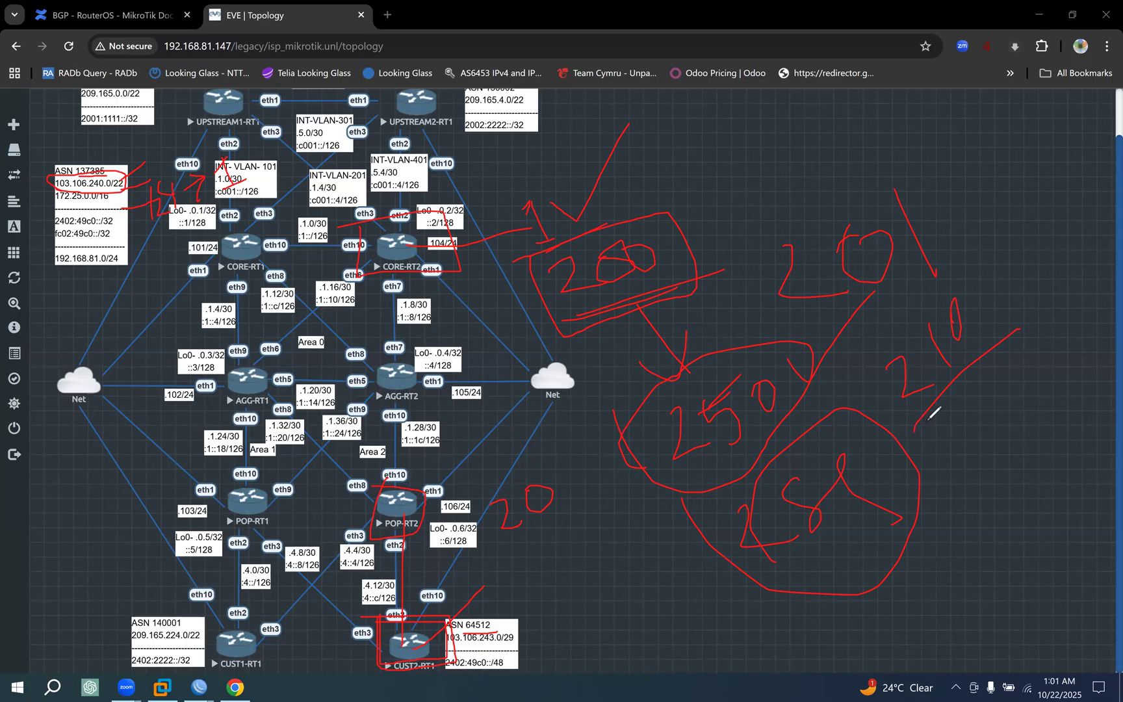
mouse_move(508, 181)
mouse_down()
mouse_move(607, 323)
mouse_move(507, 197)
mouse_up()
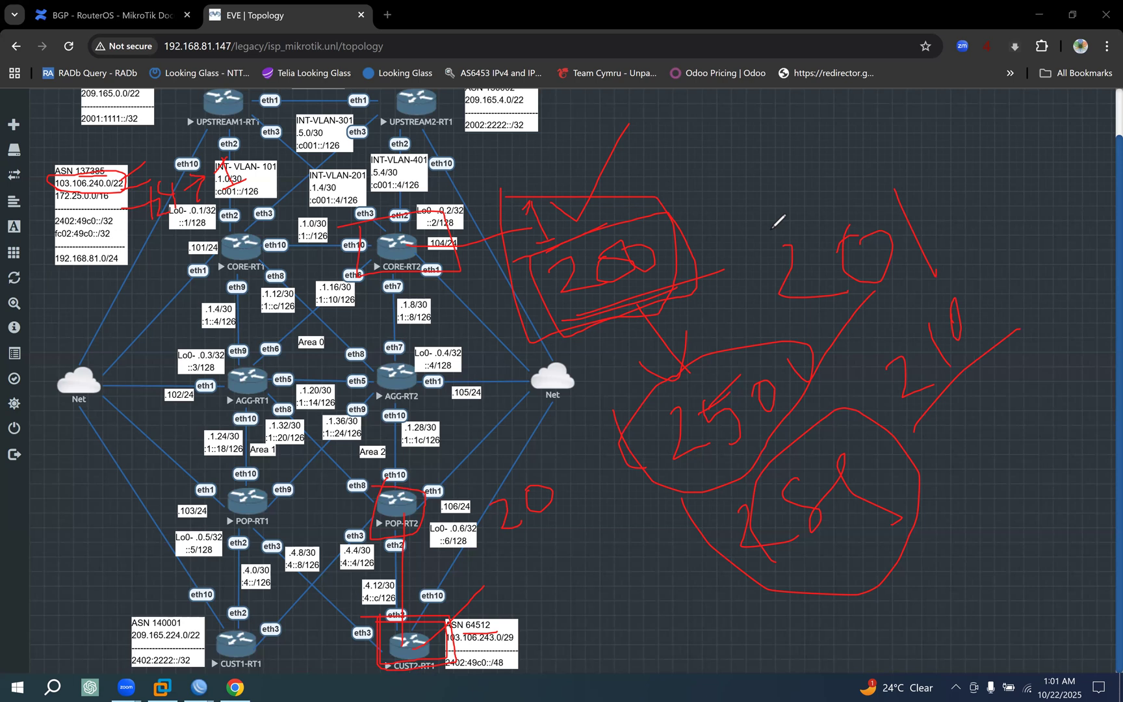
key(Escape)
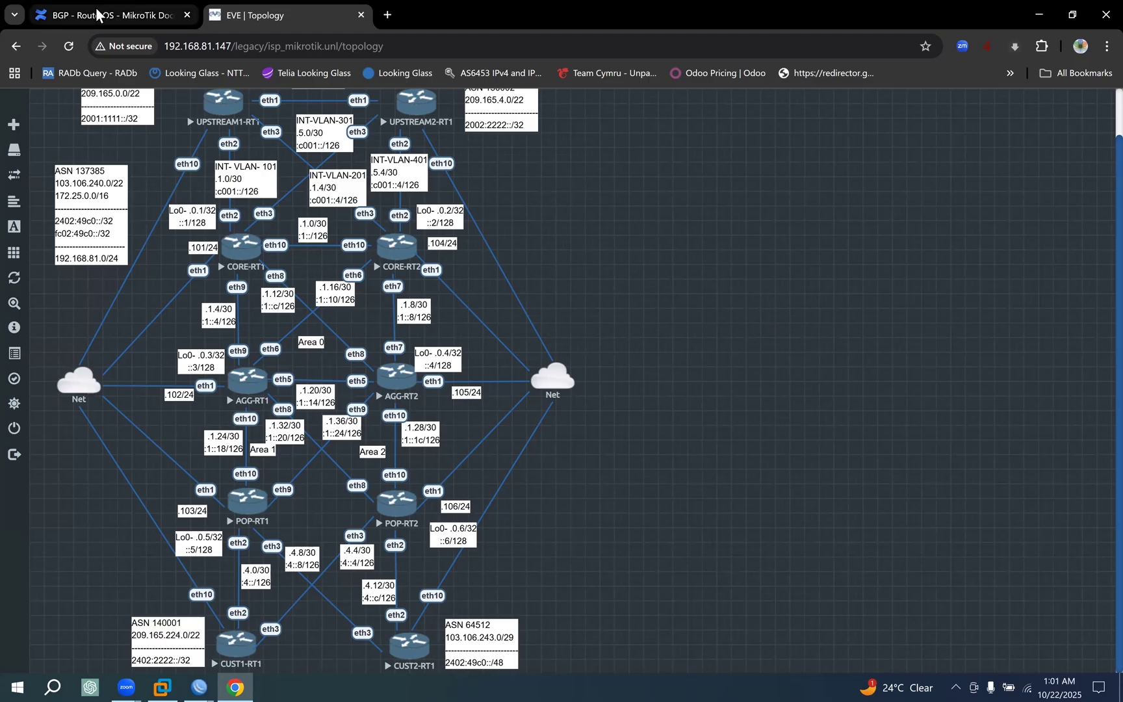
Return to the BGP documentation and highlight the Best-Path Selection heading and its sentence about multiple copies of the routing table.
click(107, 24)
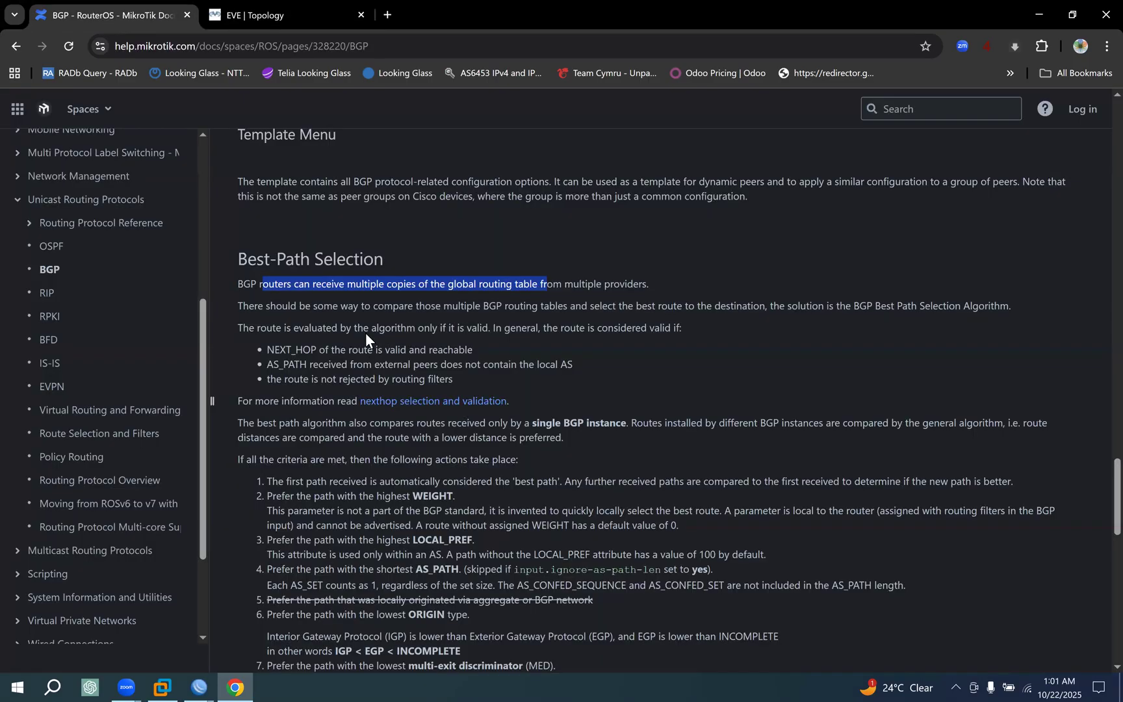
drag(358, 328, 393, 337)
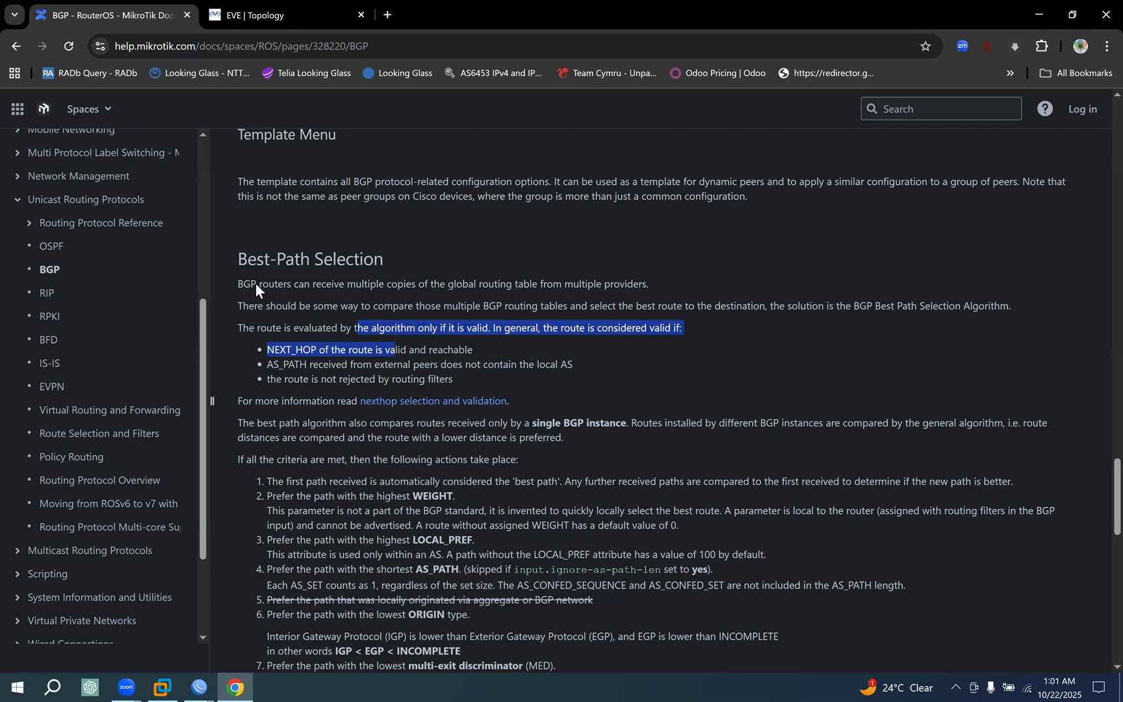
drag(239, 261, 363, 260)
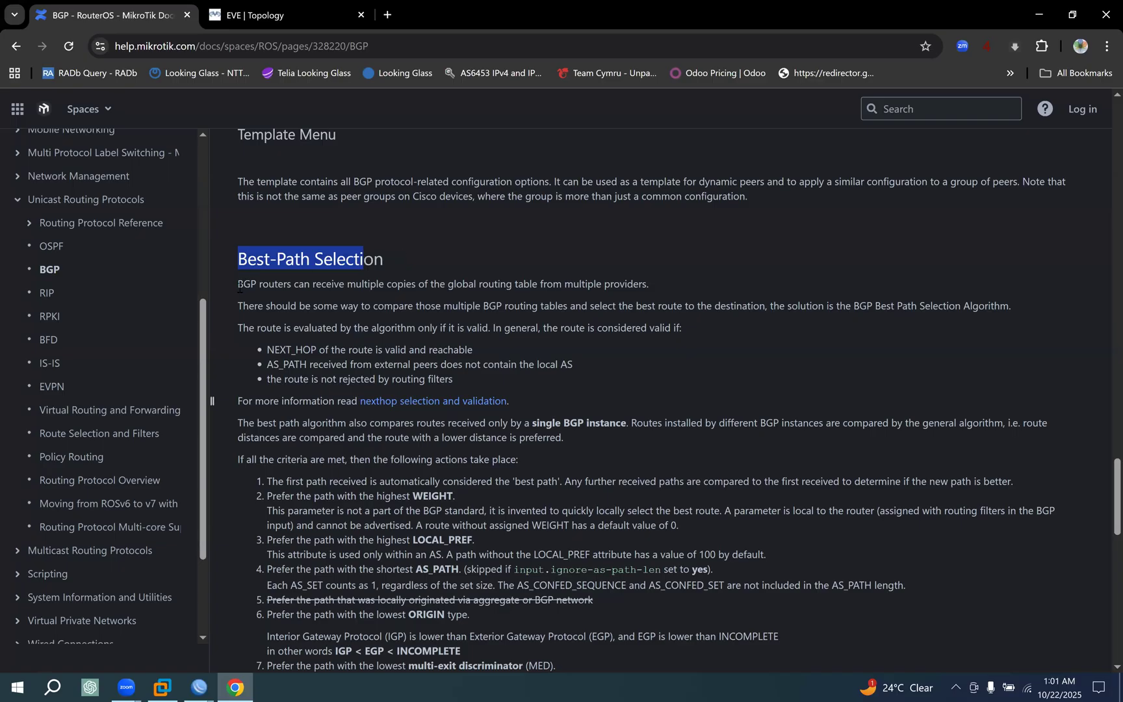
drag(237, 284, 542, 287)
drag(594, 287, 645, 287)
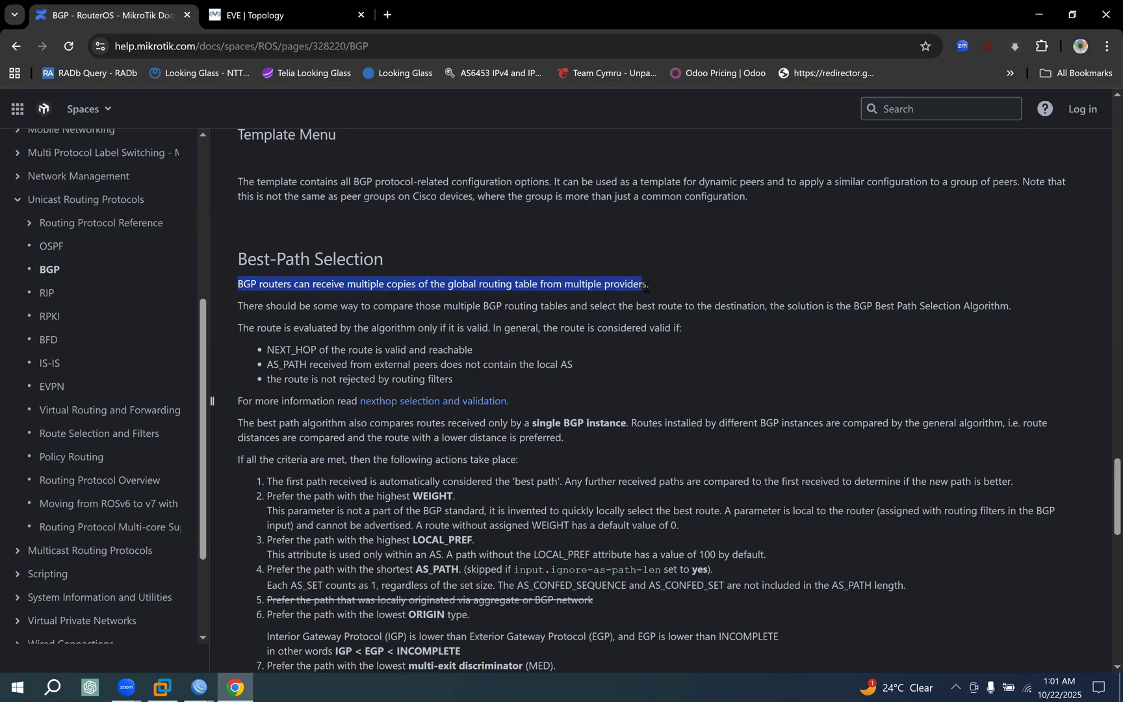
Switch to the CORE-RT1 WinBox session and open its IPv4 route list.
click(197, 687)
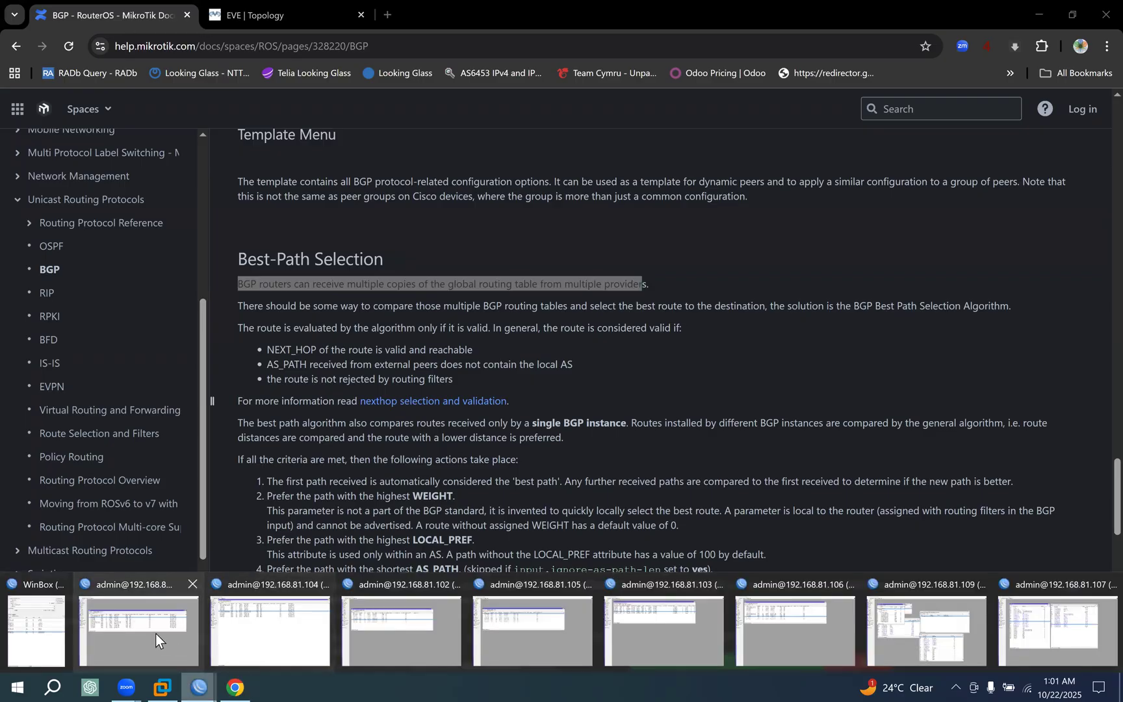
click(138, 630)
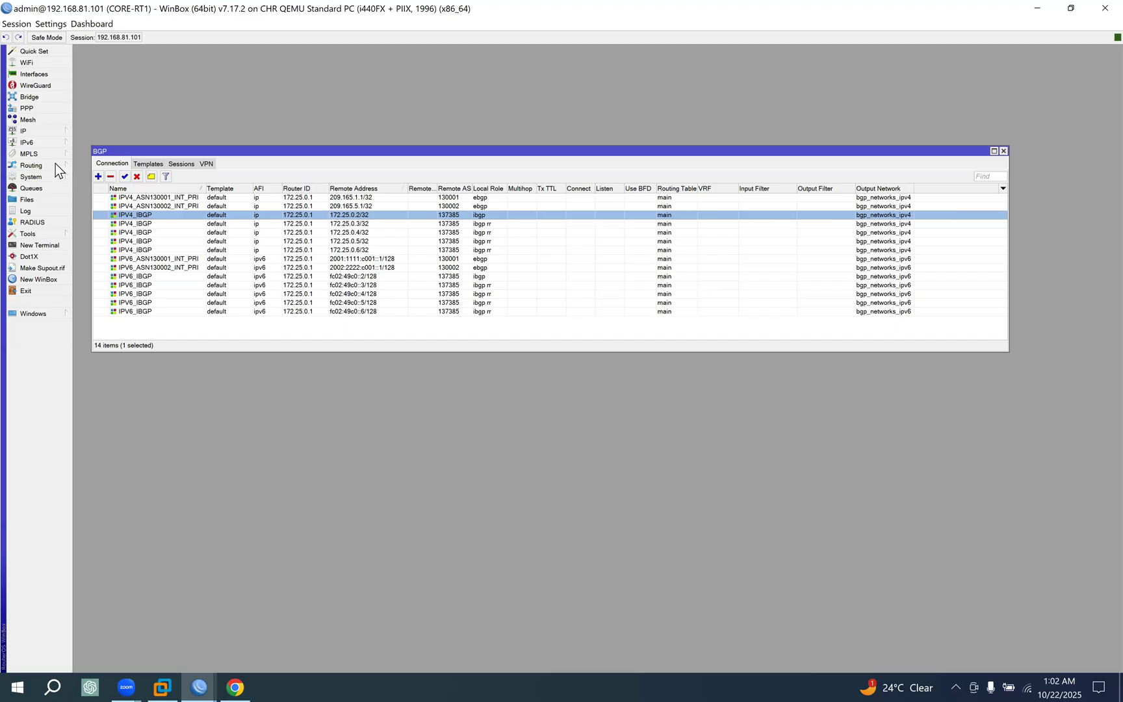
click(53, 131)
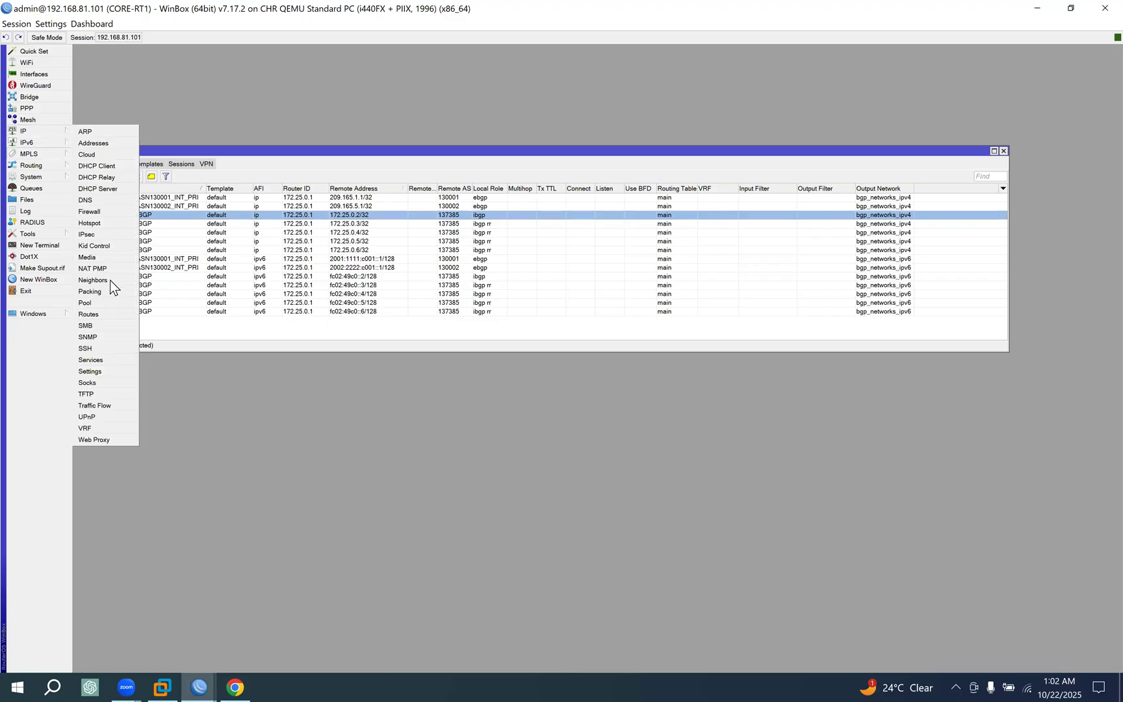
click(88, 315)
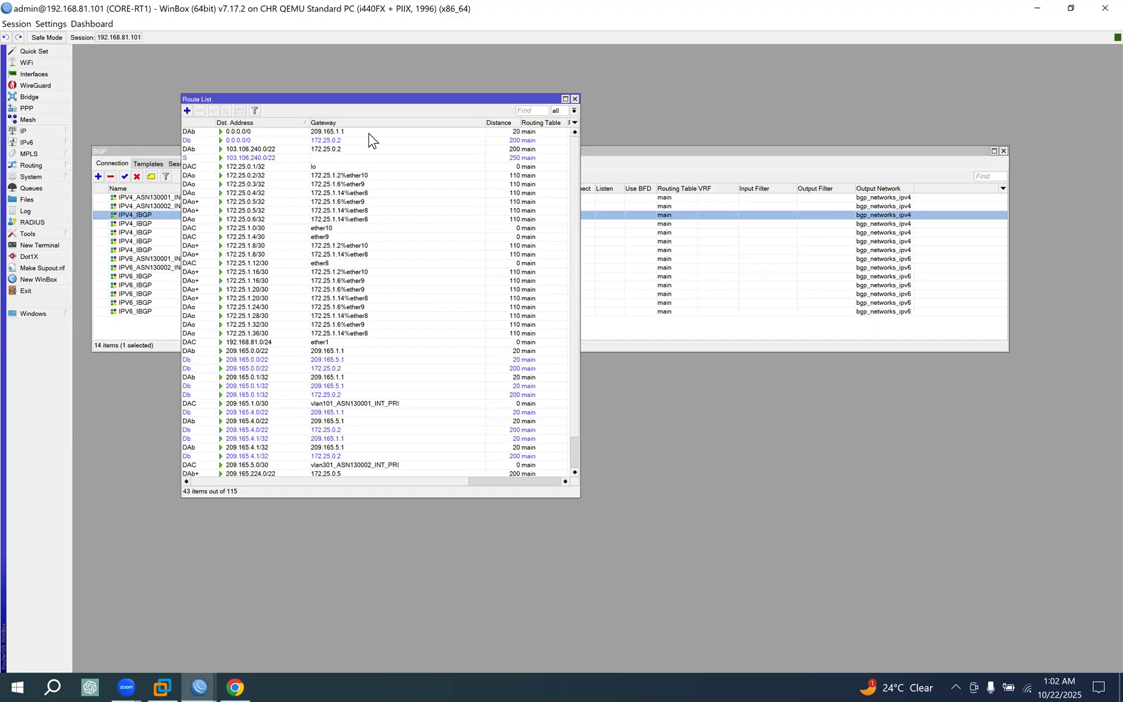
Reposition and widen the CORE-RT1 route list, and compare the two 0.0.0.0/0 routes by gateway and distance.
drag(356, 106, 385, 225)
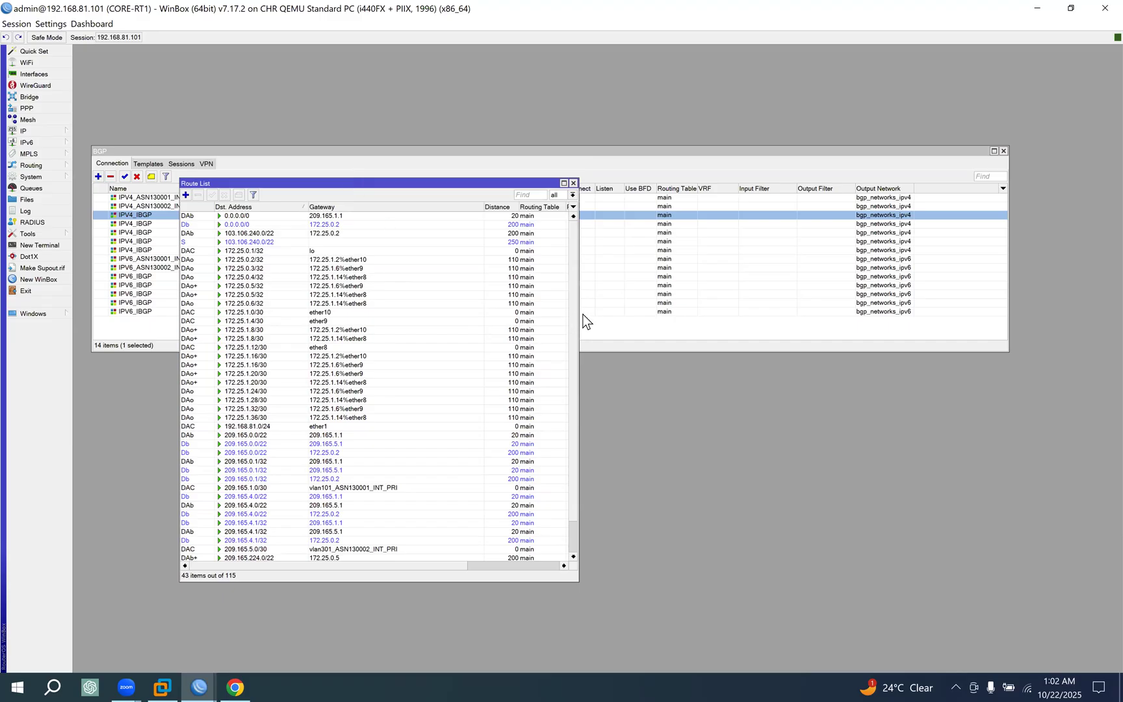
drag(577, 312, 700, 312)
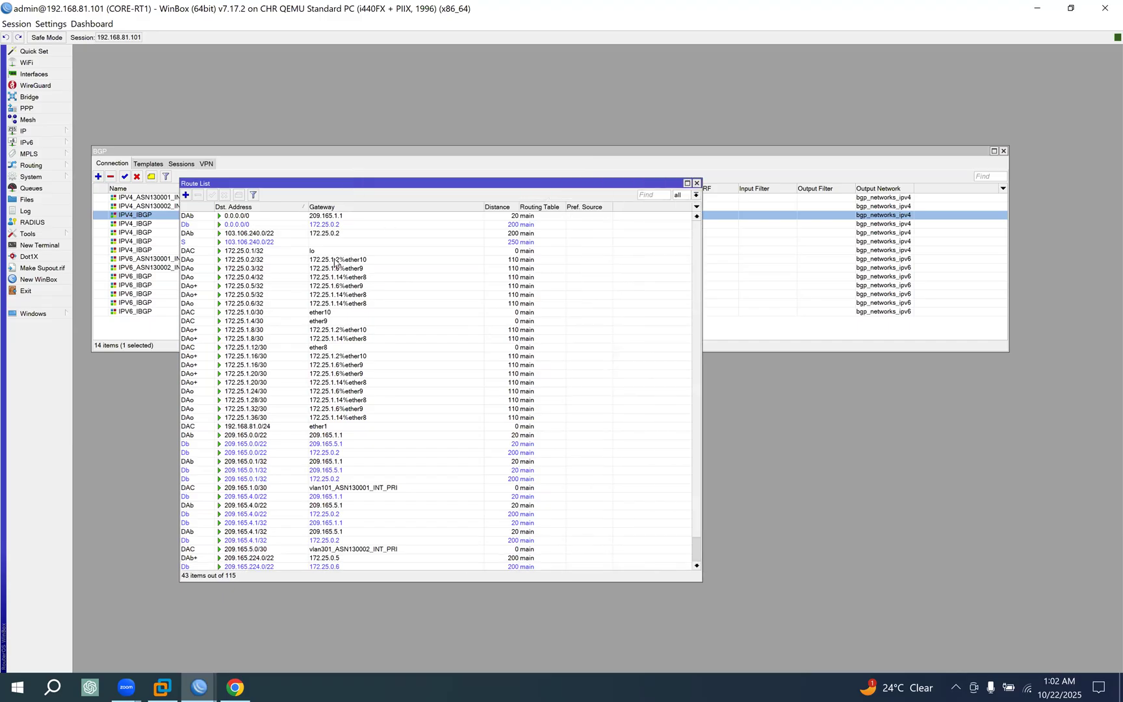
click(235, 218)
click(237, 225)
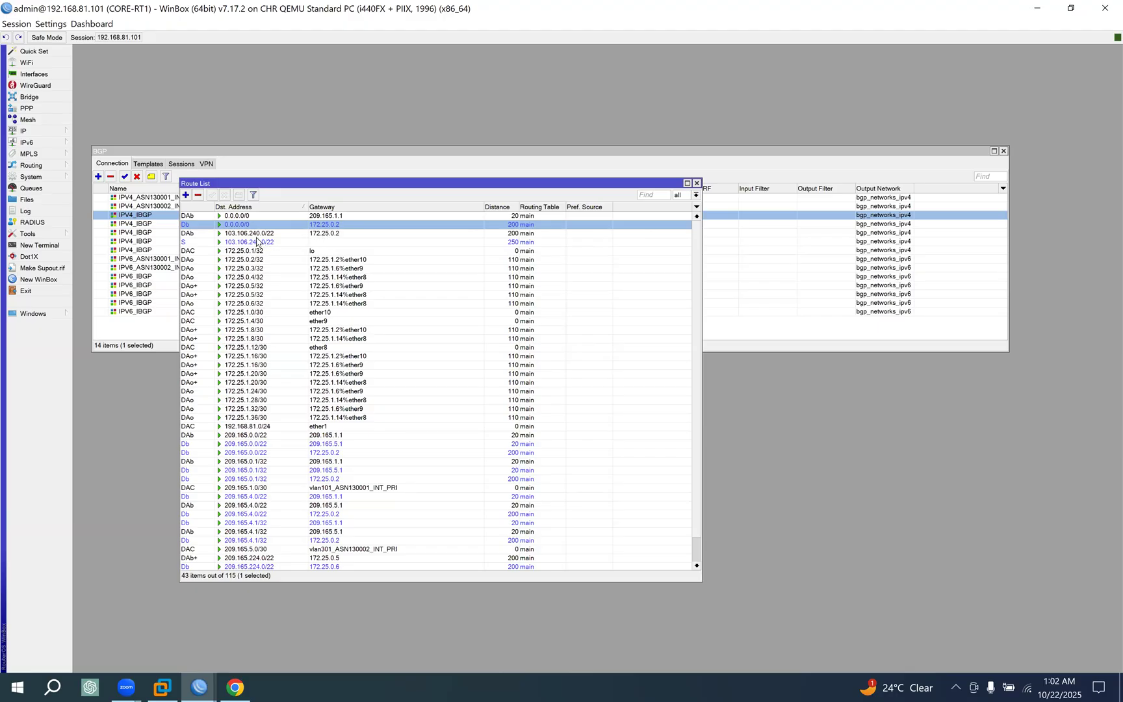
click(236, 217)
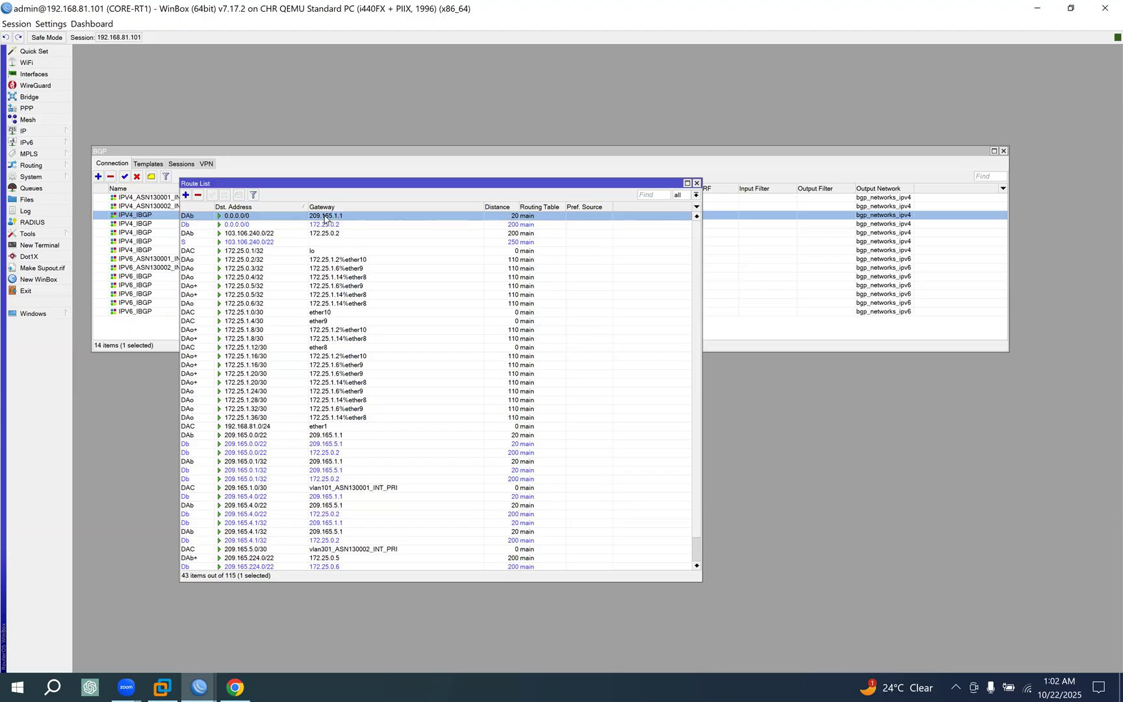
click(238, 225)
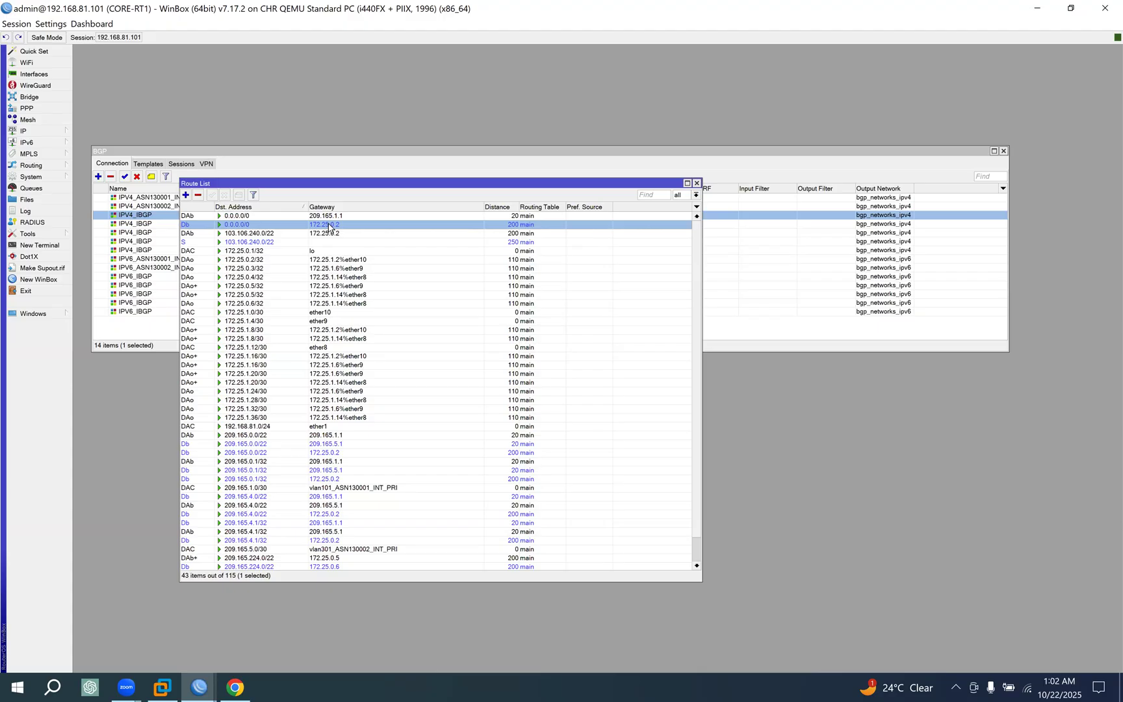
Check the EVE topology, switch to the CORE-RT2 WinBox session, close its open window and open its IPv4 route list.
click(234, 686)
click(301, 15)
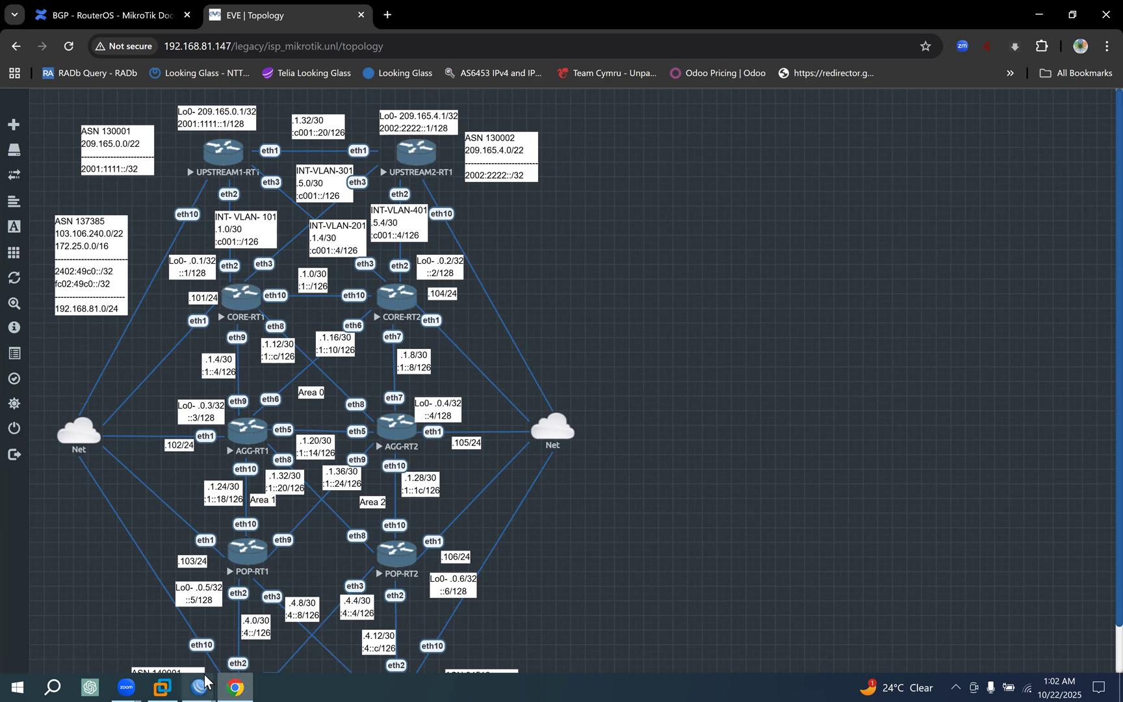
mouse_move(202, 679)
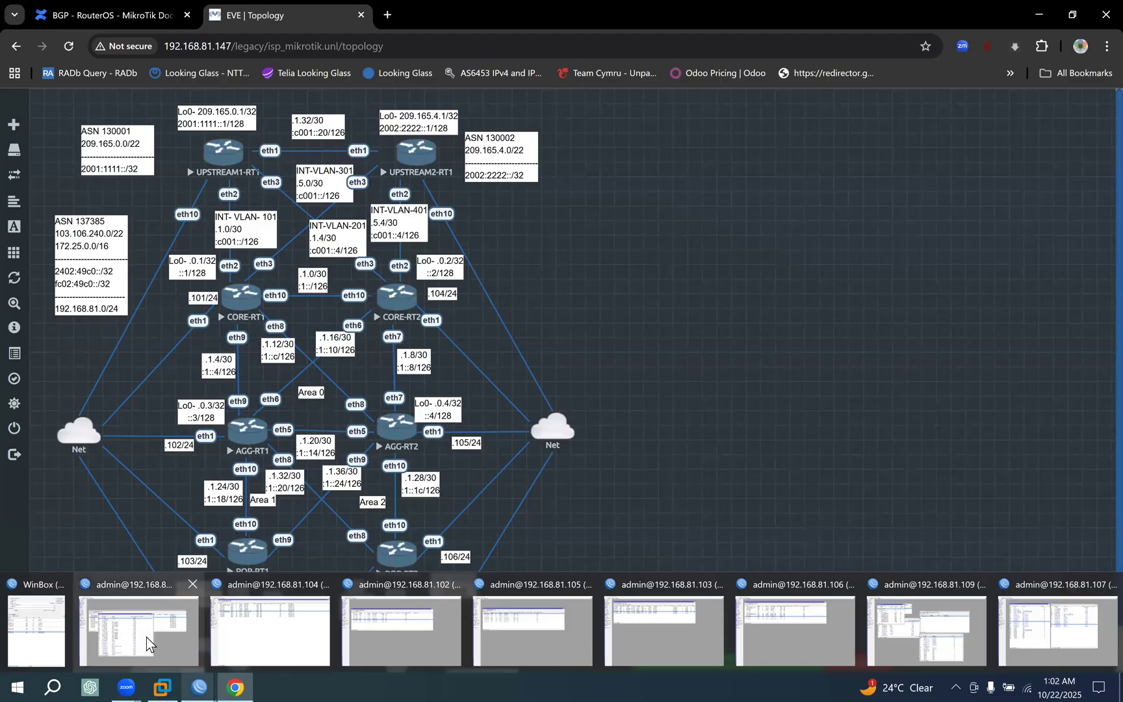
click(275, 627)
click(1117, 49)
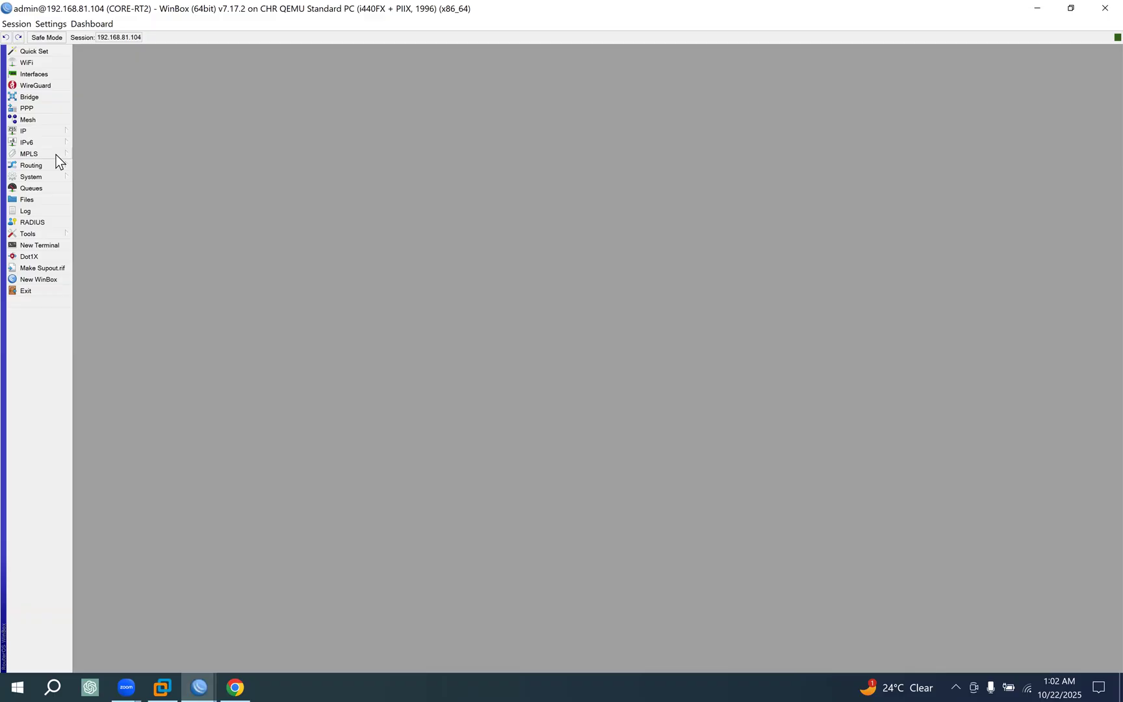
click(53, 131)
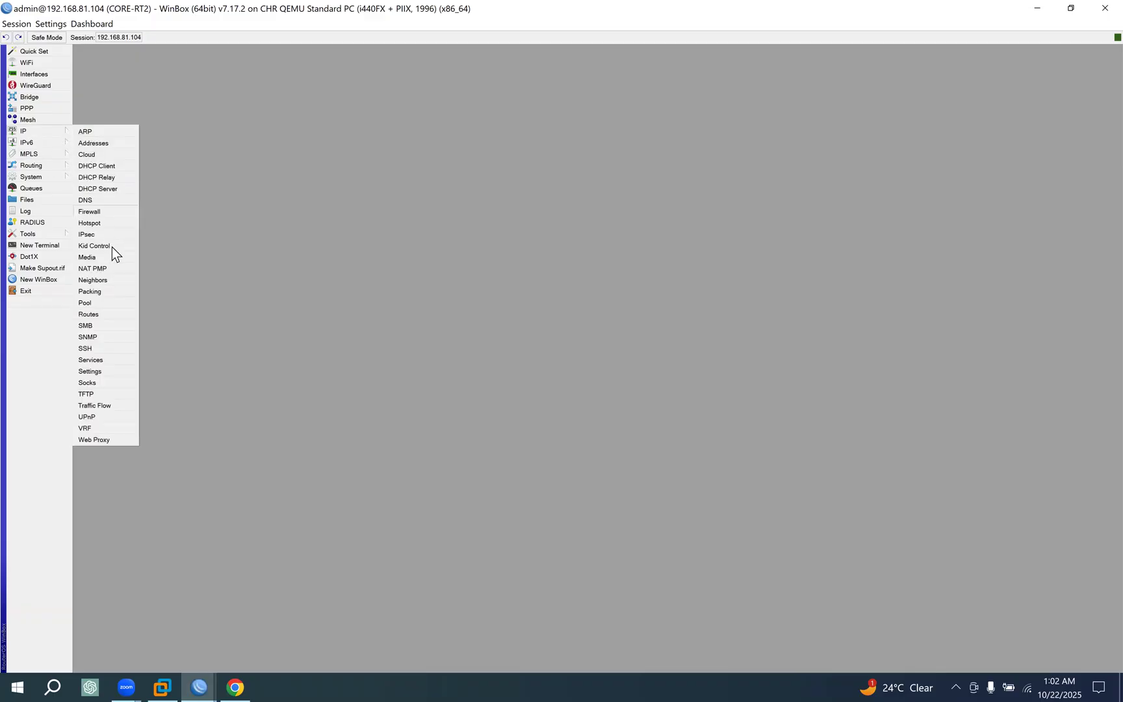
click(87, 314)
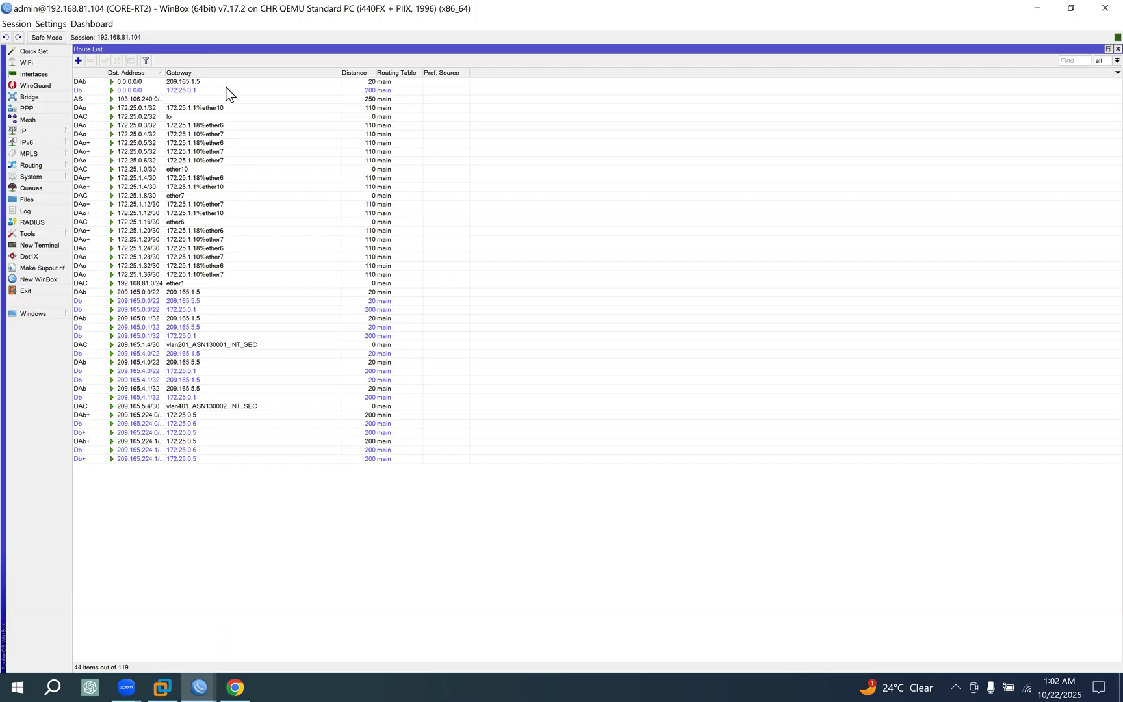
Widen the destination address column and compare the two default routes on CORE-RT2.
click(224, 83)
click(181, 91)
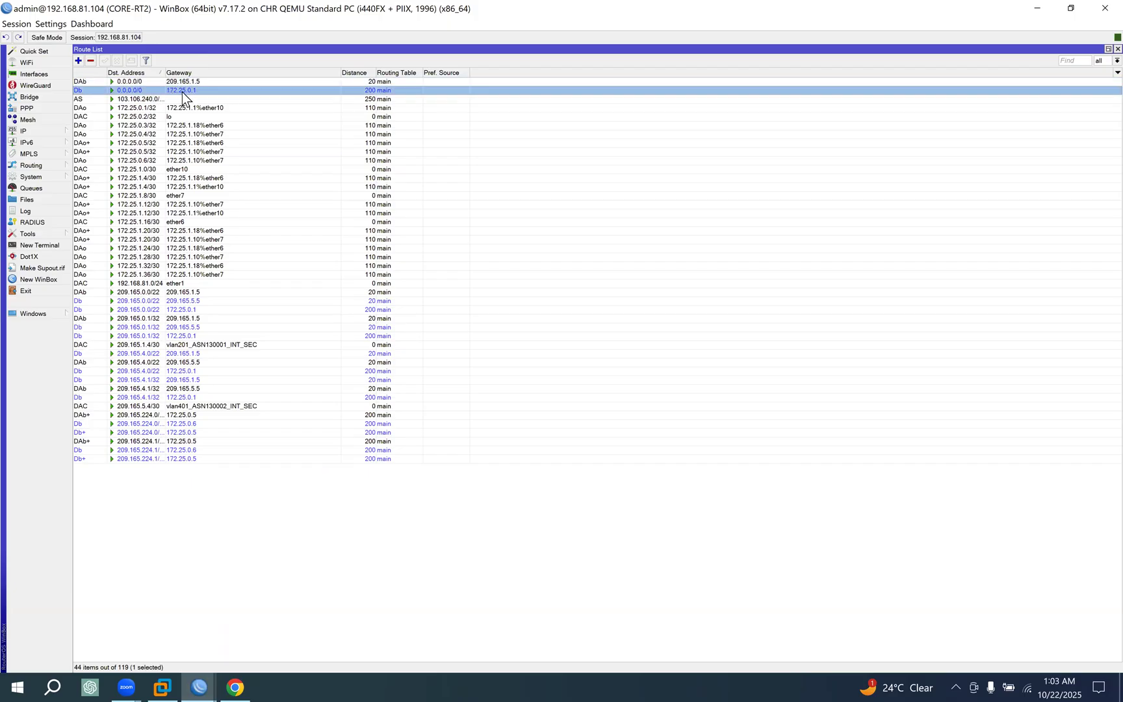
drag(165, 73, 189, 72)
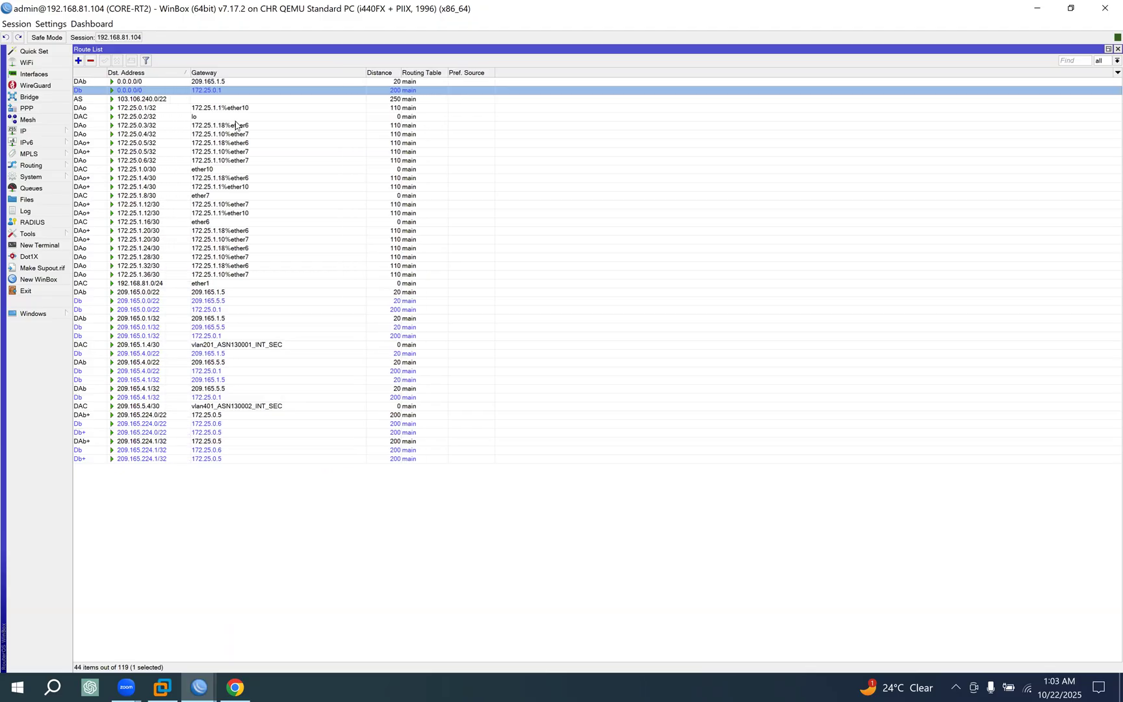
click(153, 82)
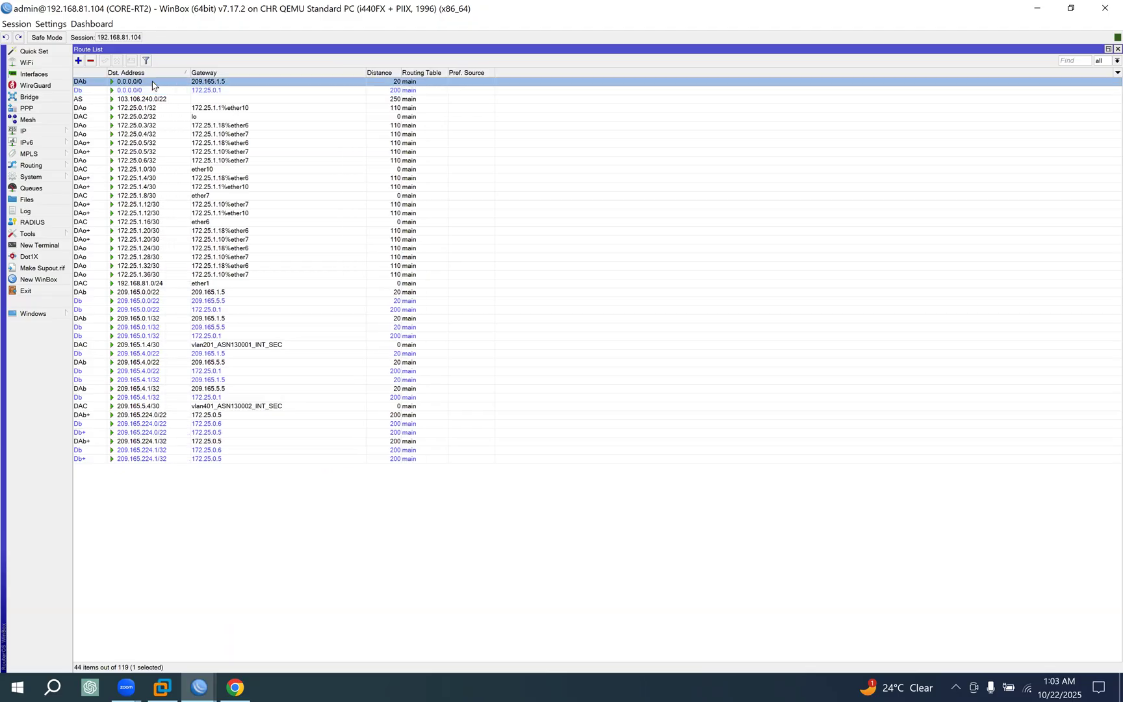
Review the EVE topology, return to the CORE-RT1 session and move its route list clear of the BGP connection details.
click(234, 687)
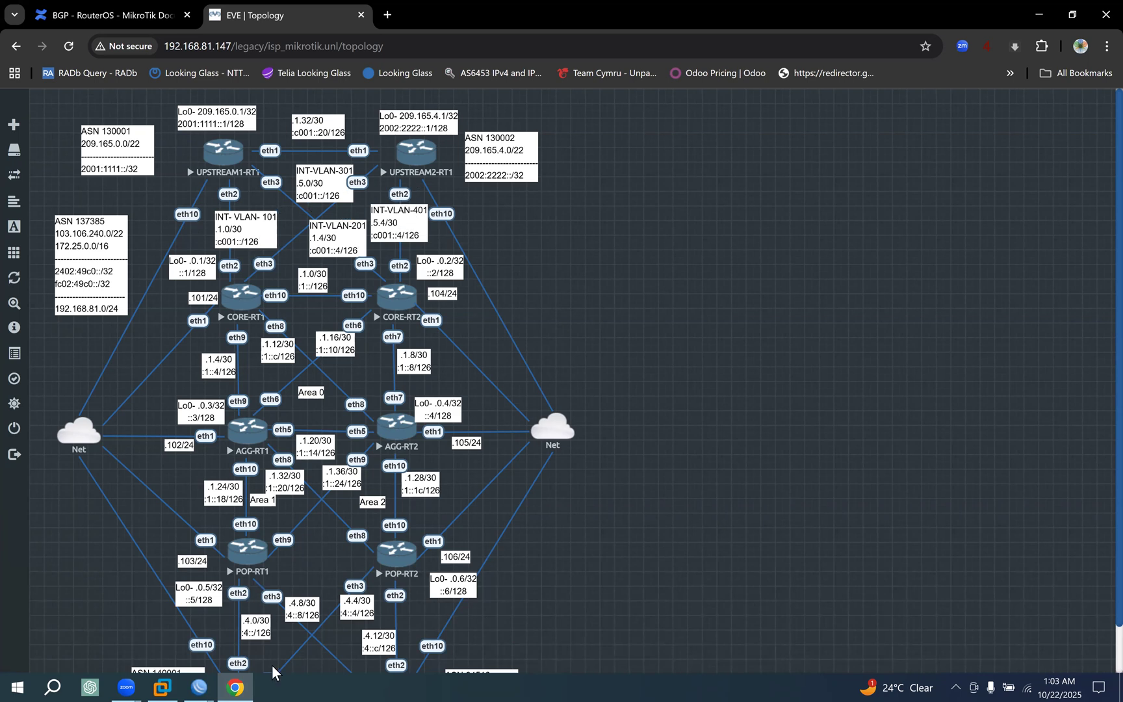
mouse_move(199, 686)
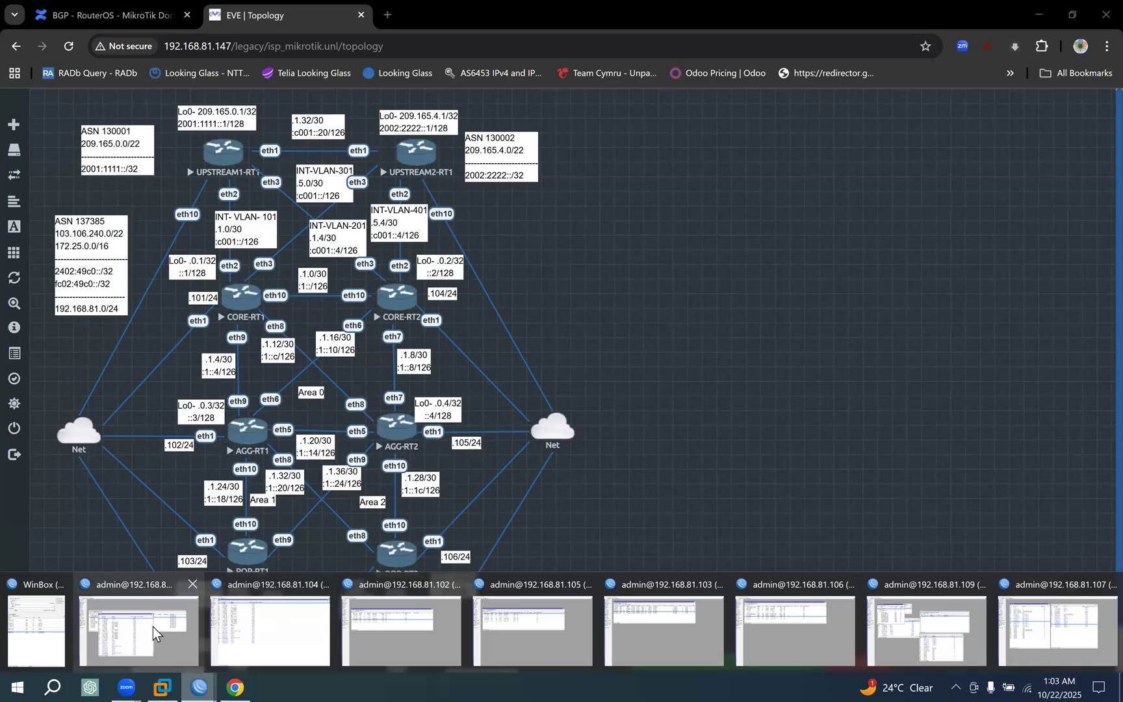
click(154, 633)
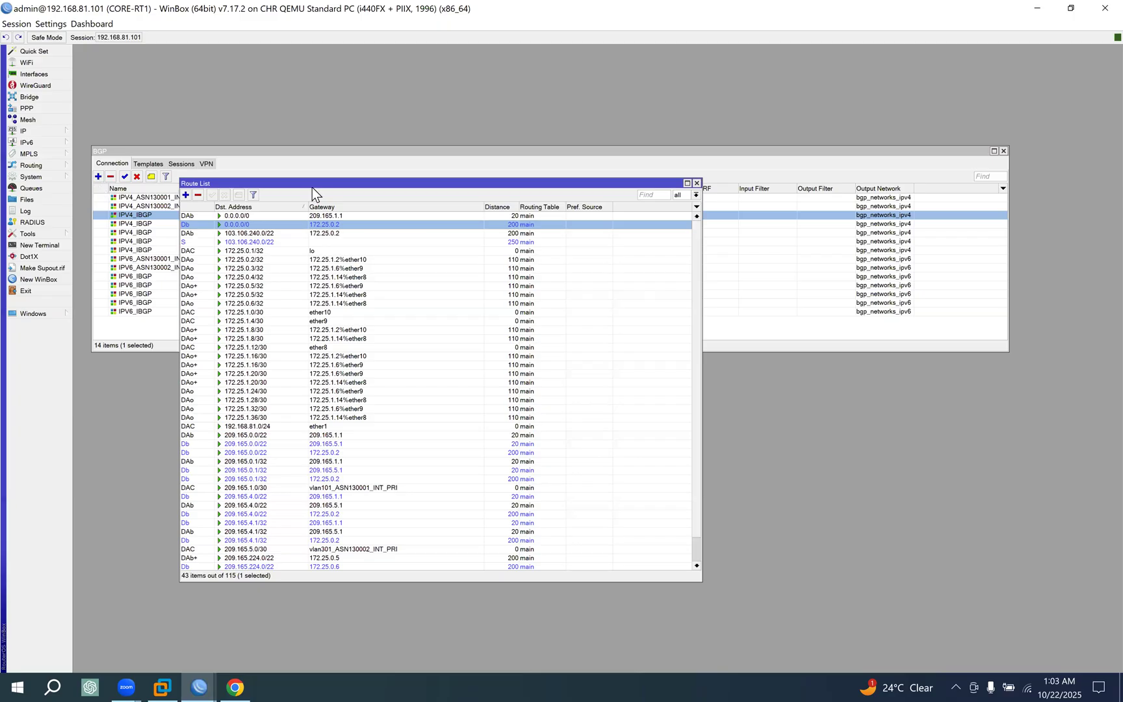
drag(317, 186, 530, 252)
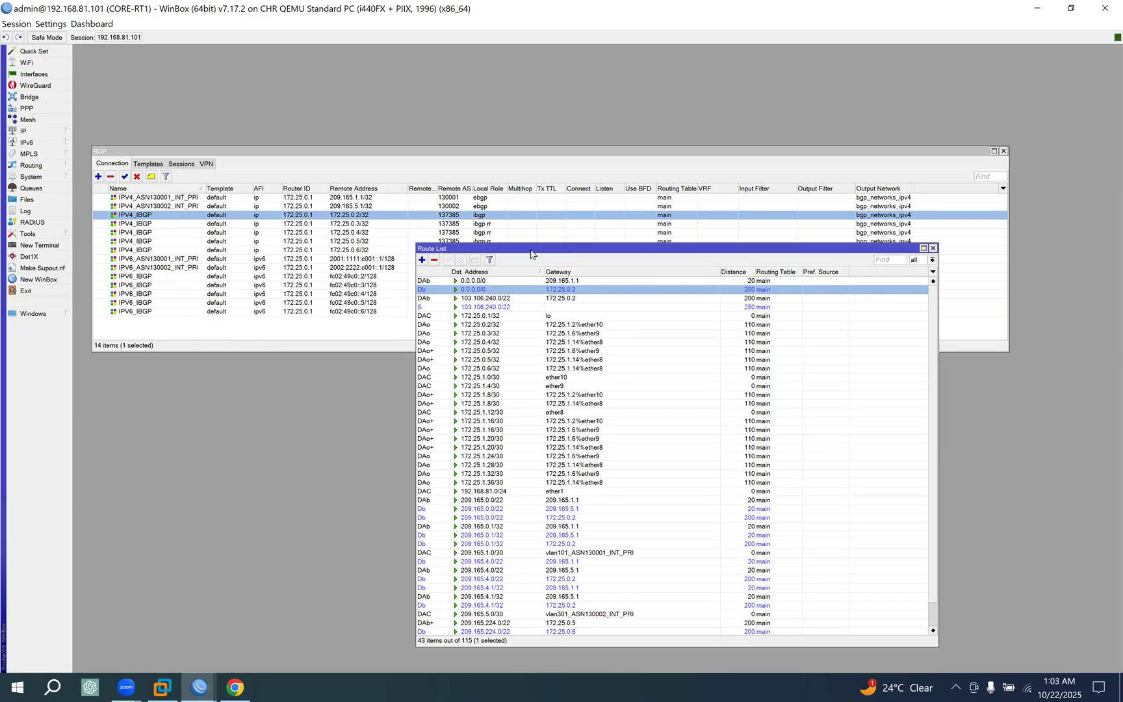
Examine the IPv4 and IPv6 BGP connections from CORE-RT1 to ASN130001 and ASN130002.
click(165, 198)
click(177, 206)
click(169, 260)
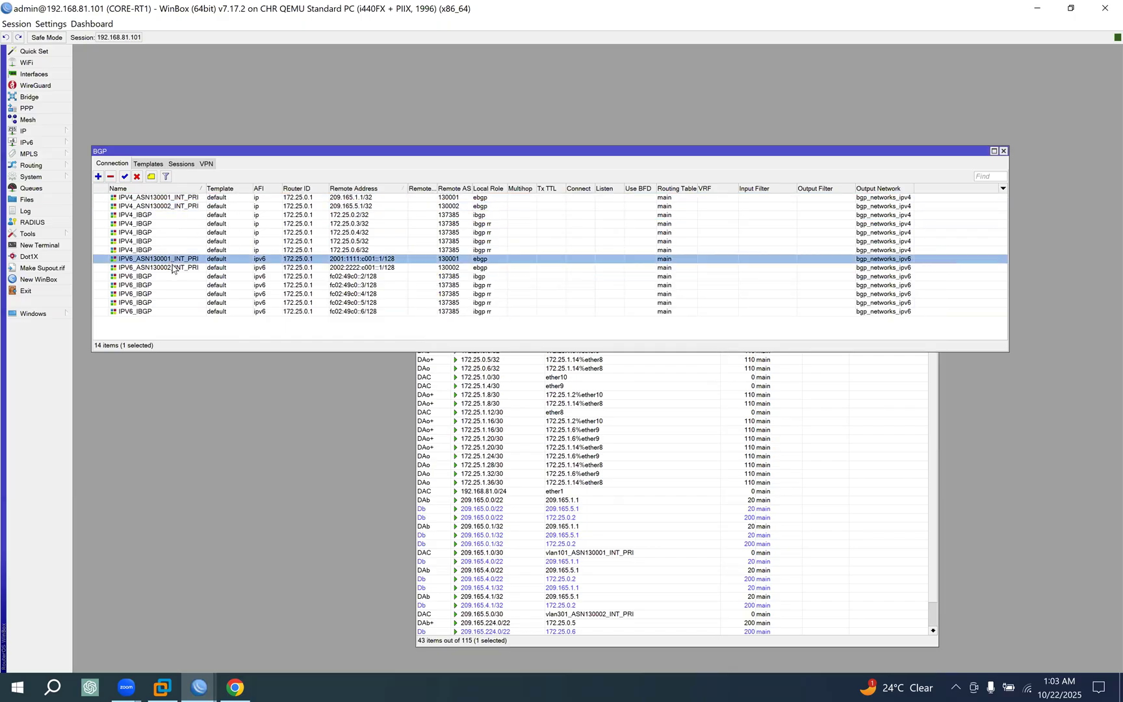
click(173, 268)
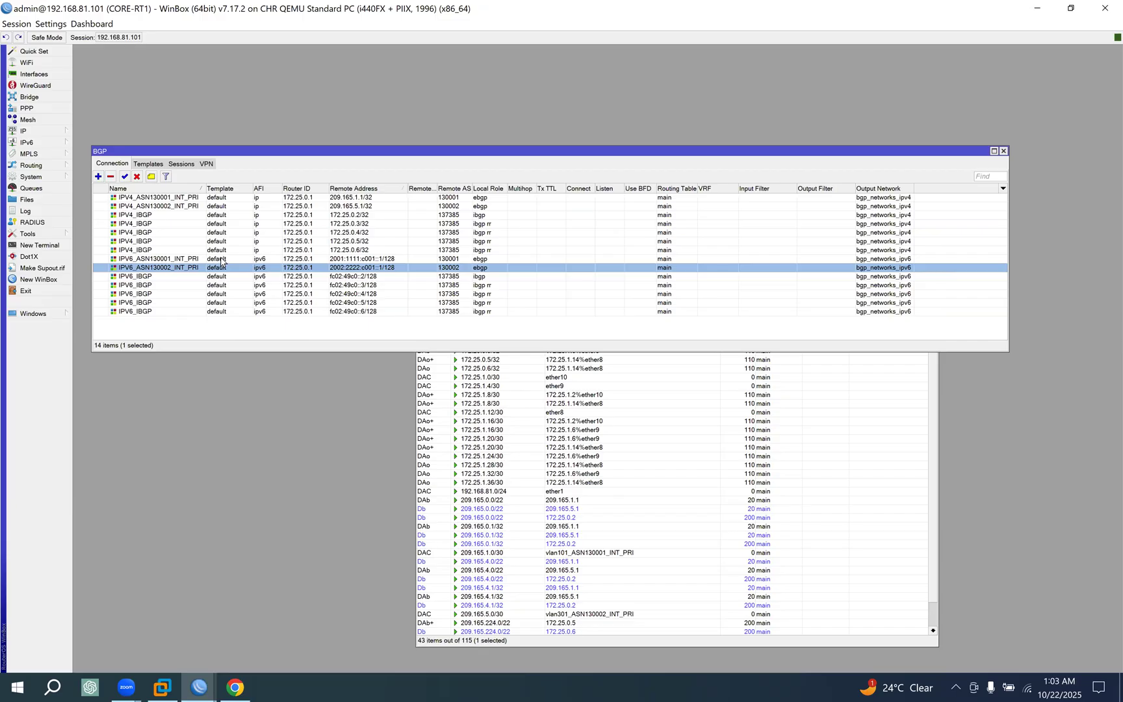
Compare the IPv4 upstream peers' remote addresses with the gateway of CORE-RT1's active default route.
click(351, 199)
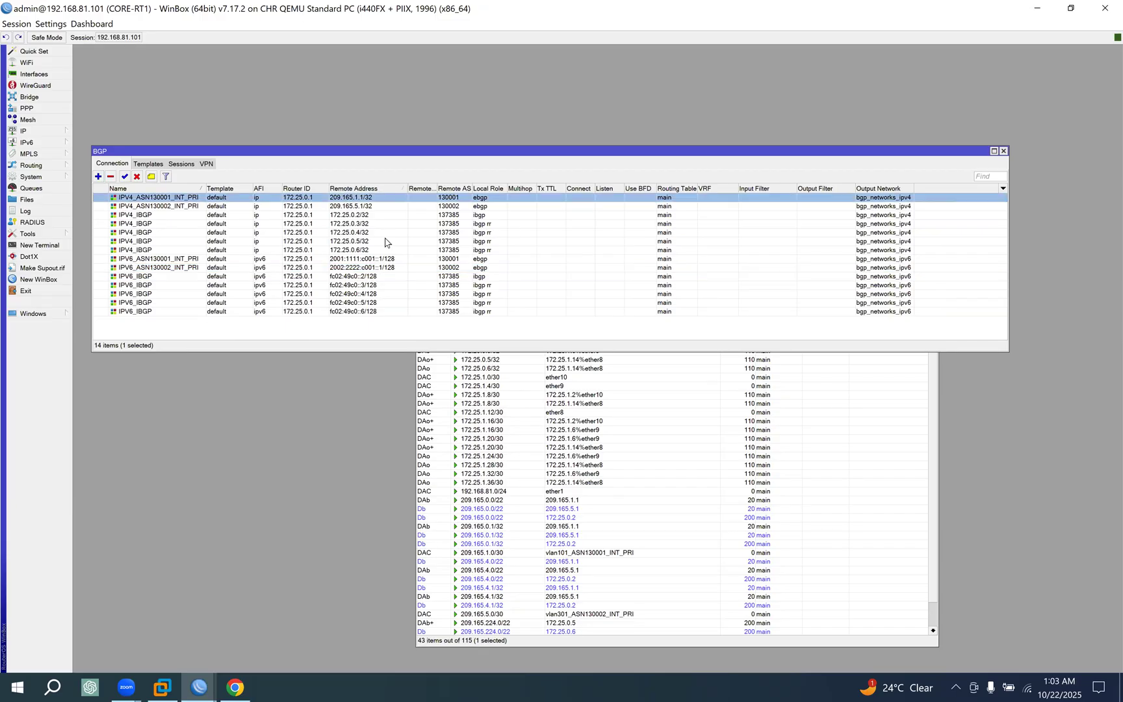
click(601, 369)
click(533, 281)
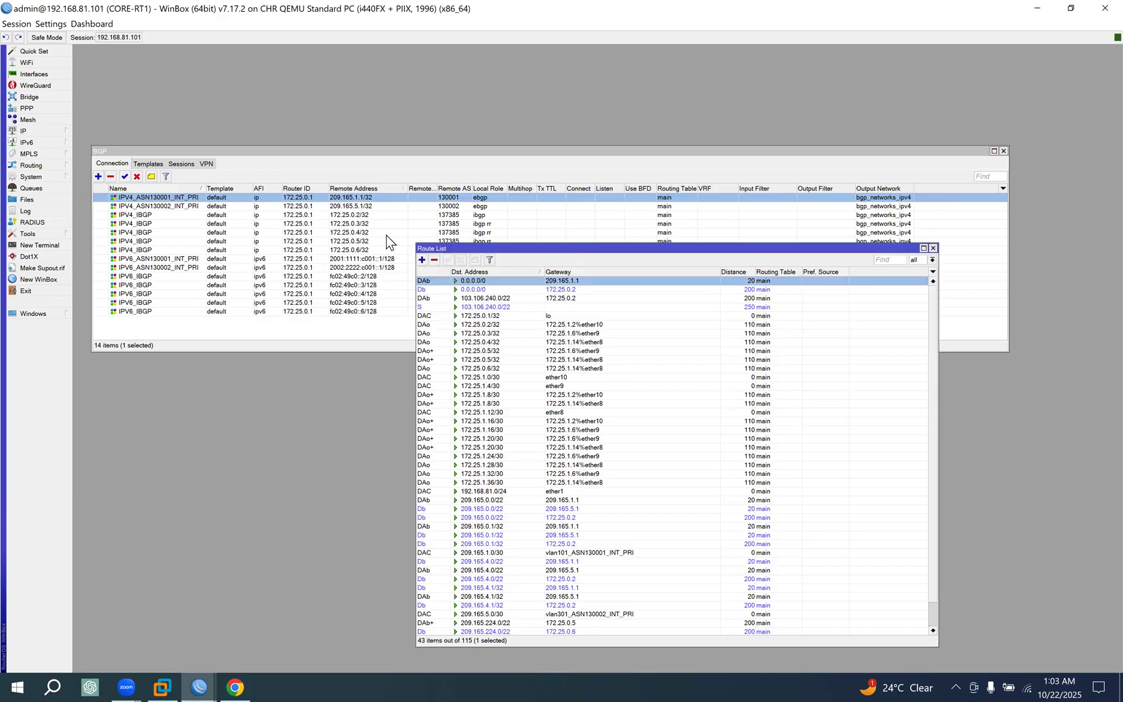
click(359, 208)
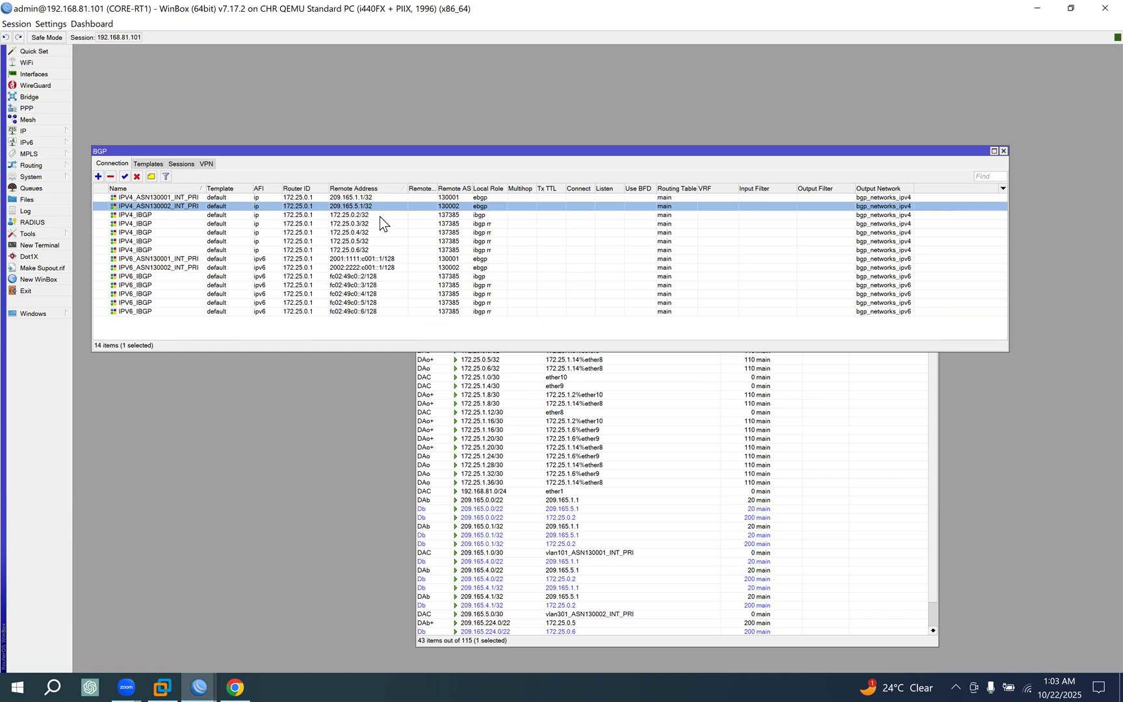
Inspect the BGP session with ASN130002 on CORE-RT1, check the connection list again and return to the sessions.
click(182, 164)
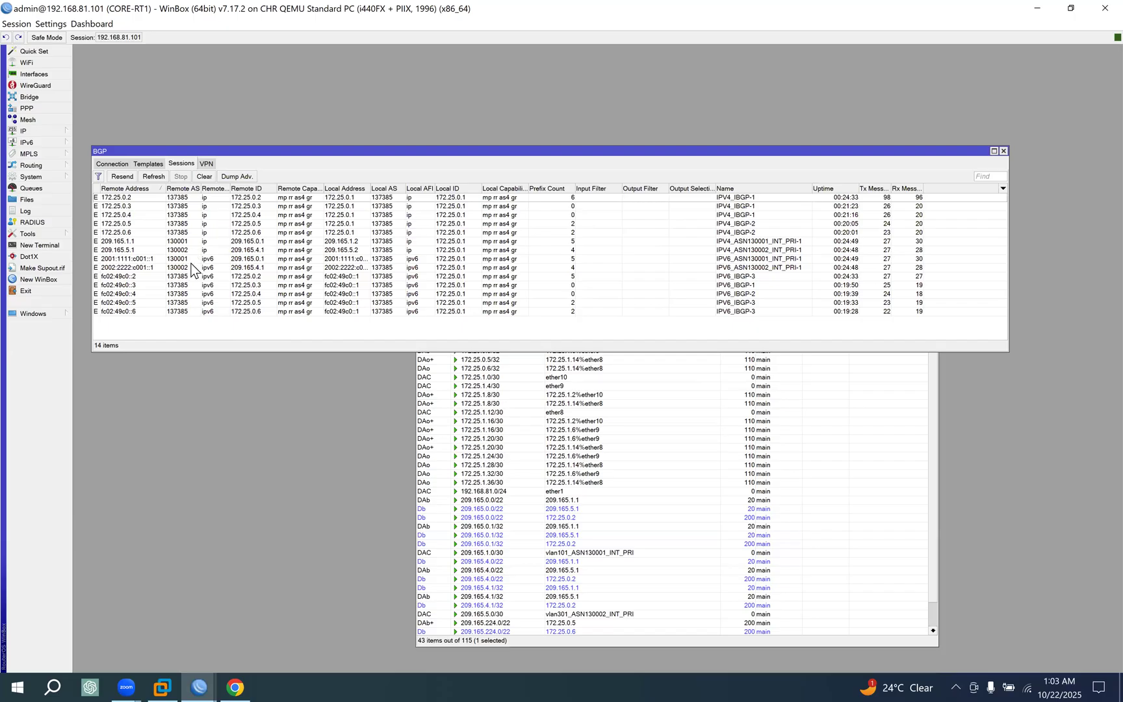
click(138, 250)
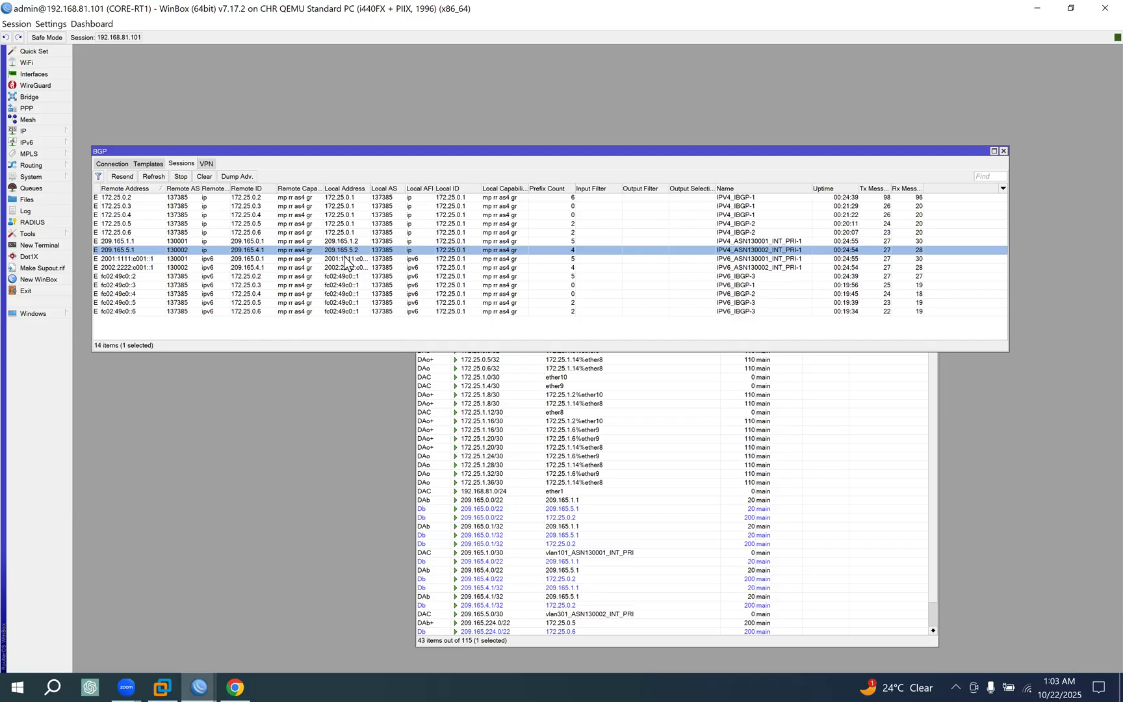
click(113, 164)
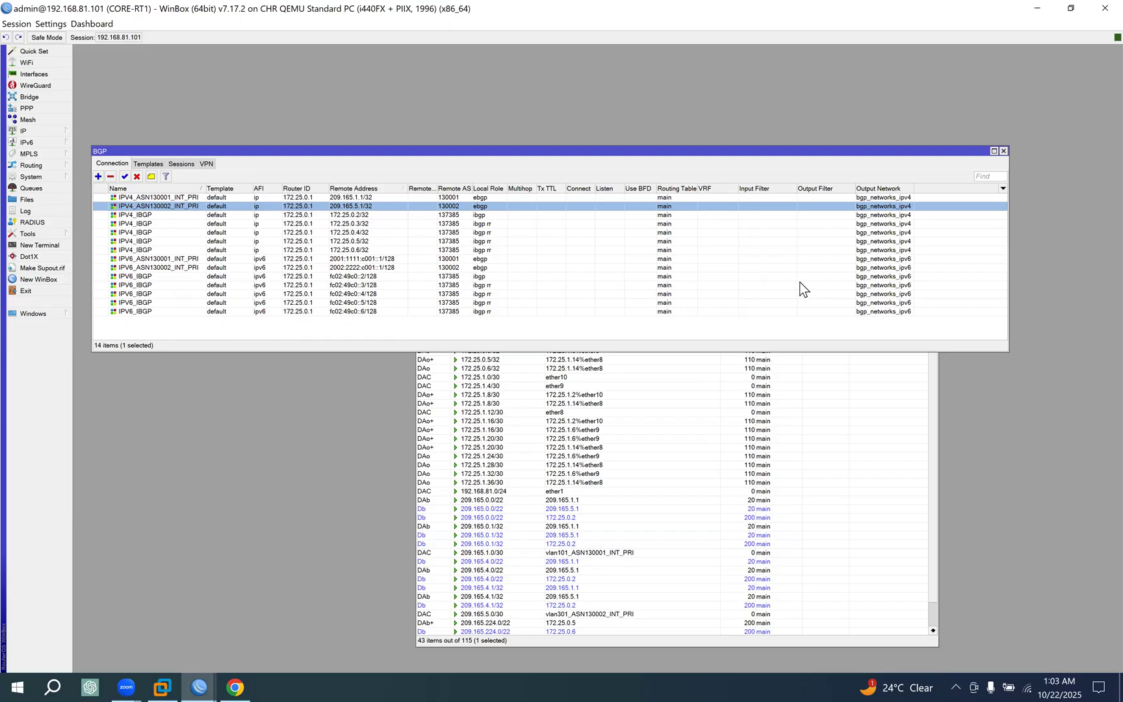
click(183, 163)
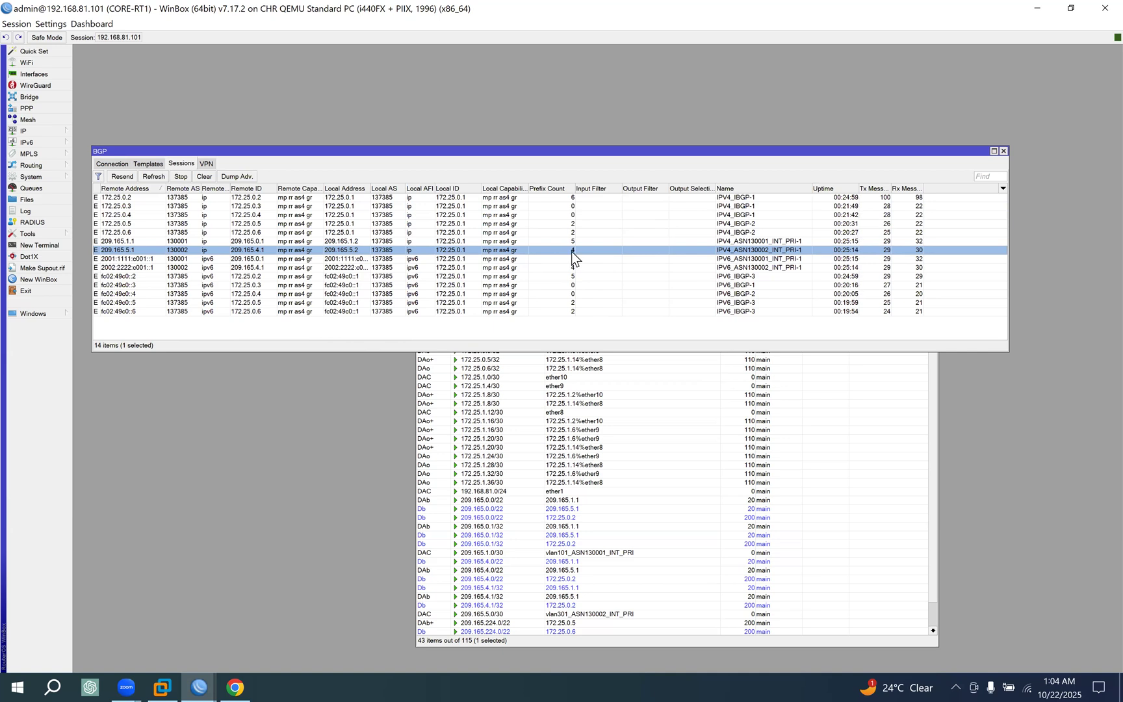
Switch to the UPSTREAM1-RT1 WinBox session and open its BGP connections.
click(197, 682)
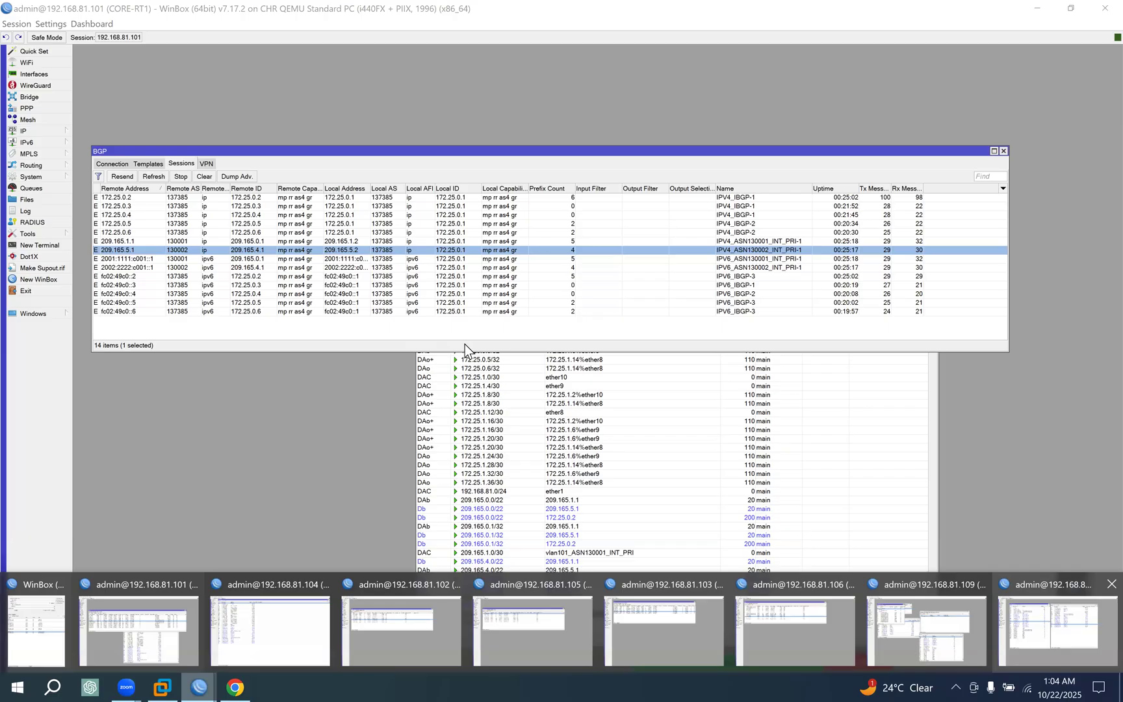
click(1057, 630)
click(51, 166)
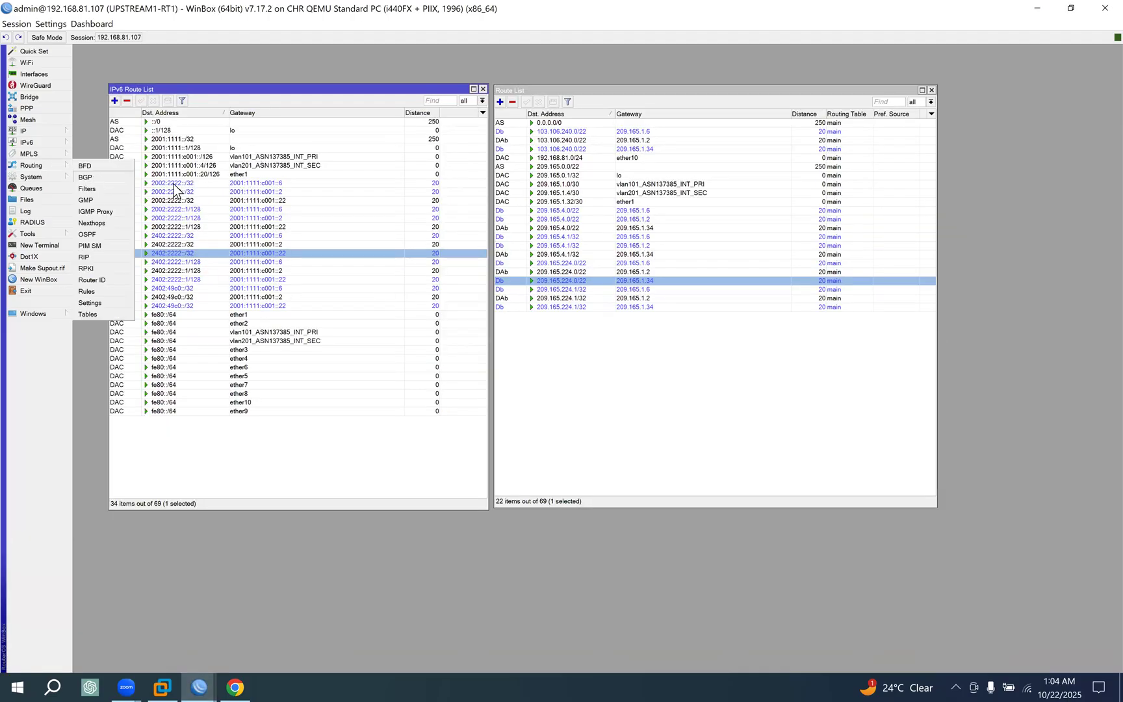
click(93, 177)
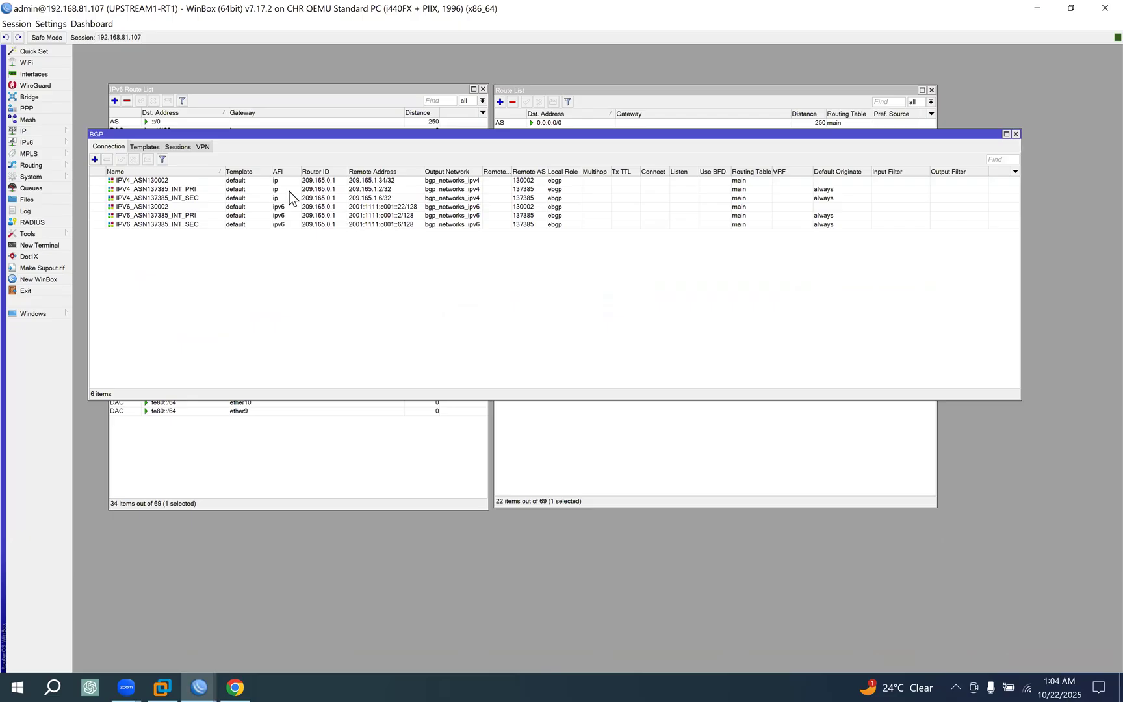
Examine the Default Originate setting on UPSTREAM1-RT1's IPv4 and IPv6 connections to ASN137385.
click(816, 192)
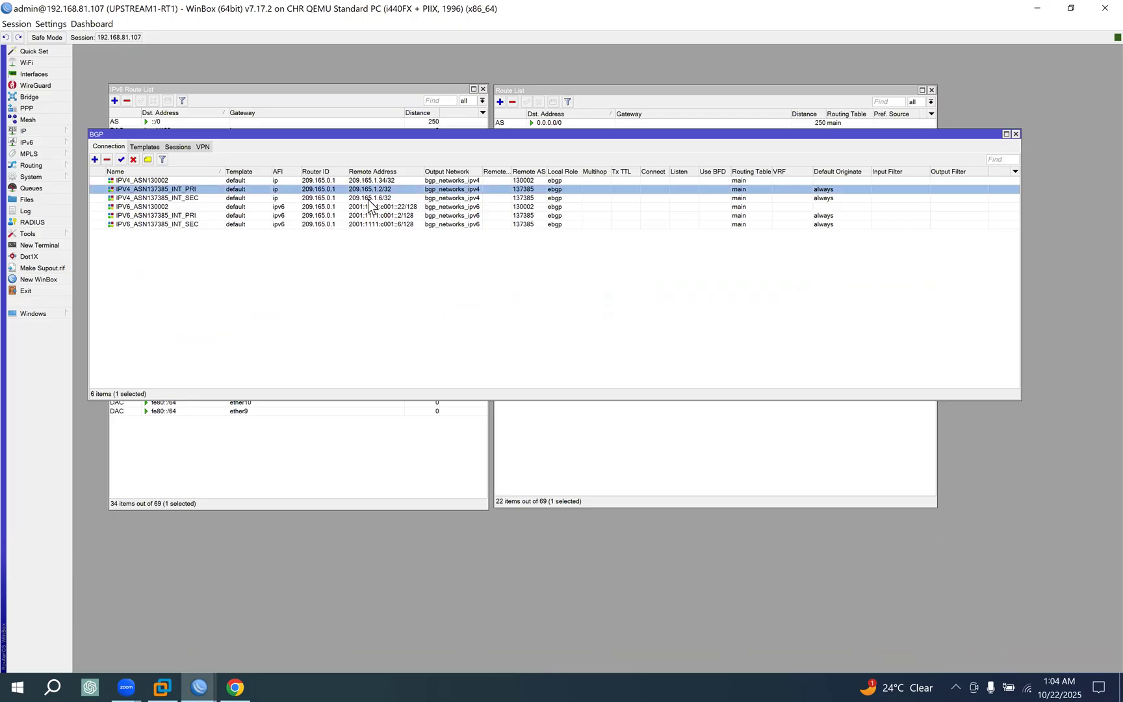
click(235, 198)
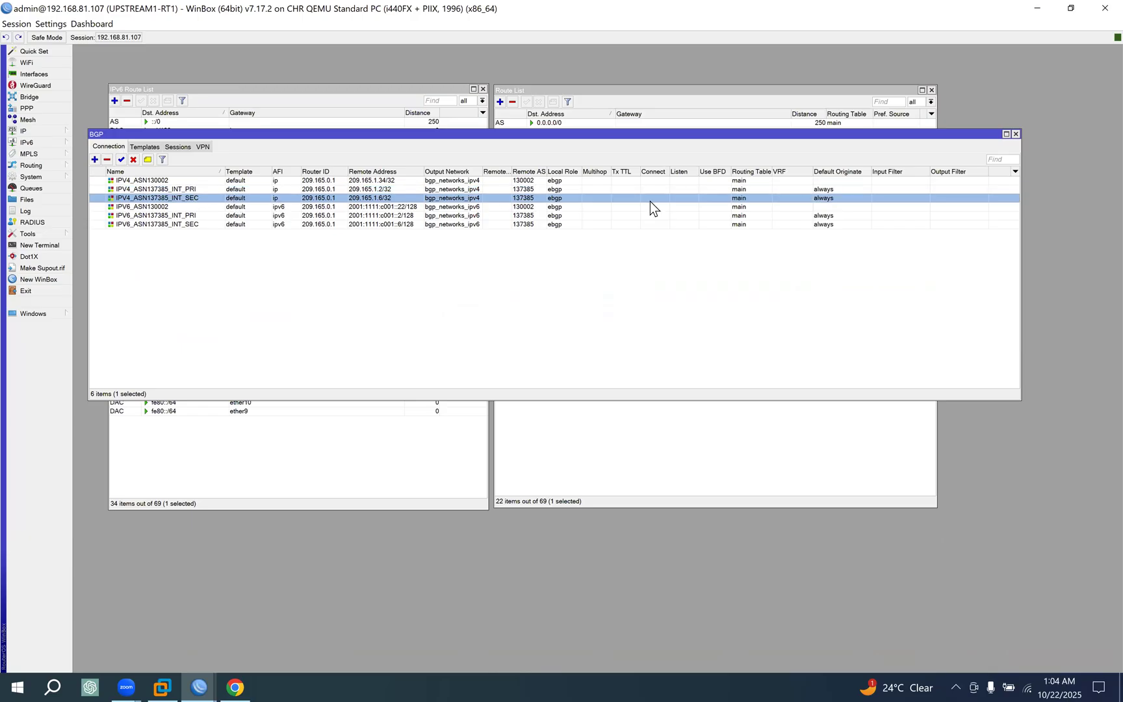
click(827, 224)
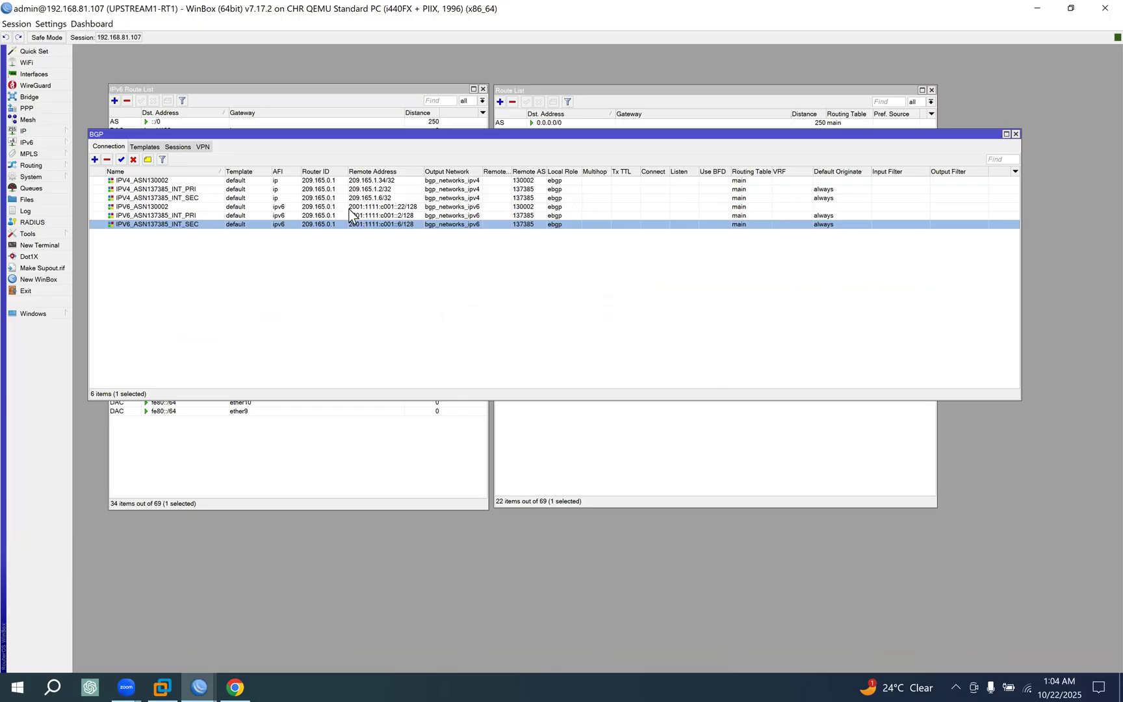
Return to the WinBox address list and connect to UPSTREAM2-RT1 at 192.168.81.108.
click(197, 681)
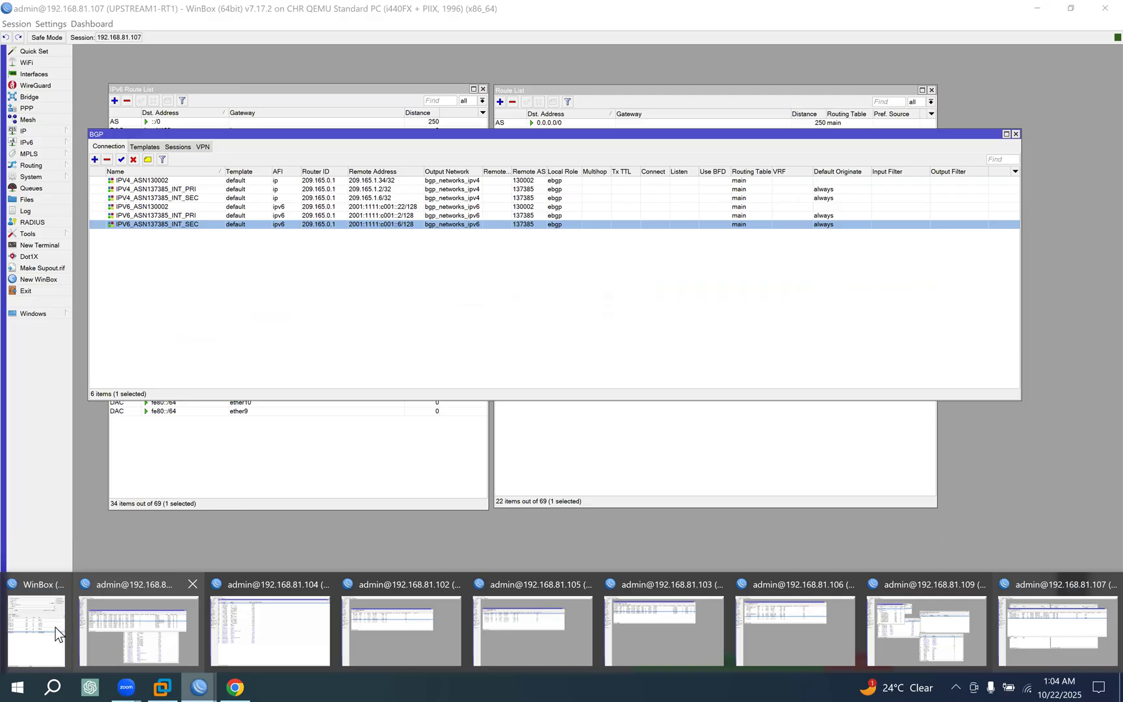
click(122, 603)
click(774, 365)
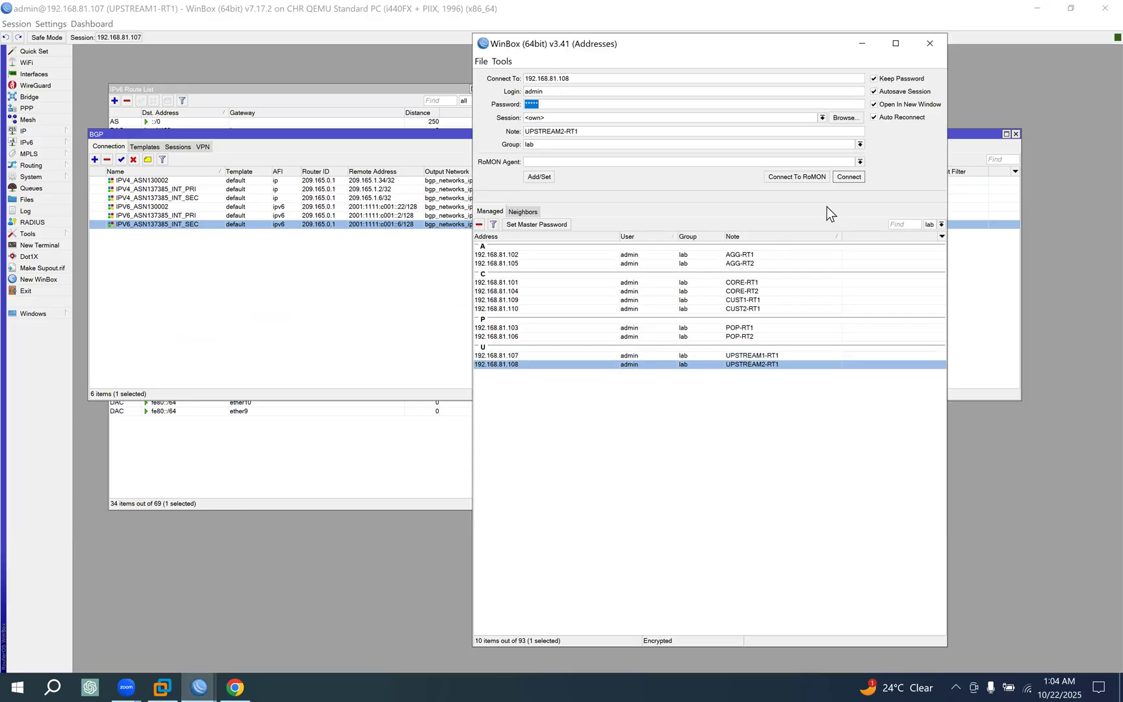
click(856, 179)
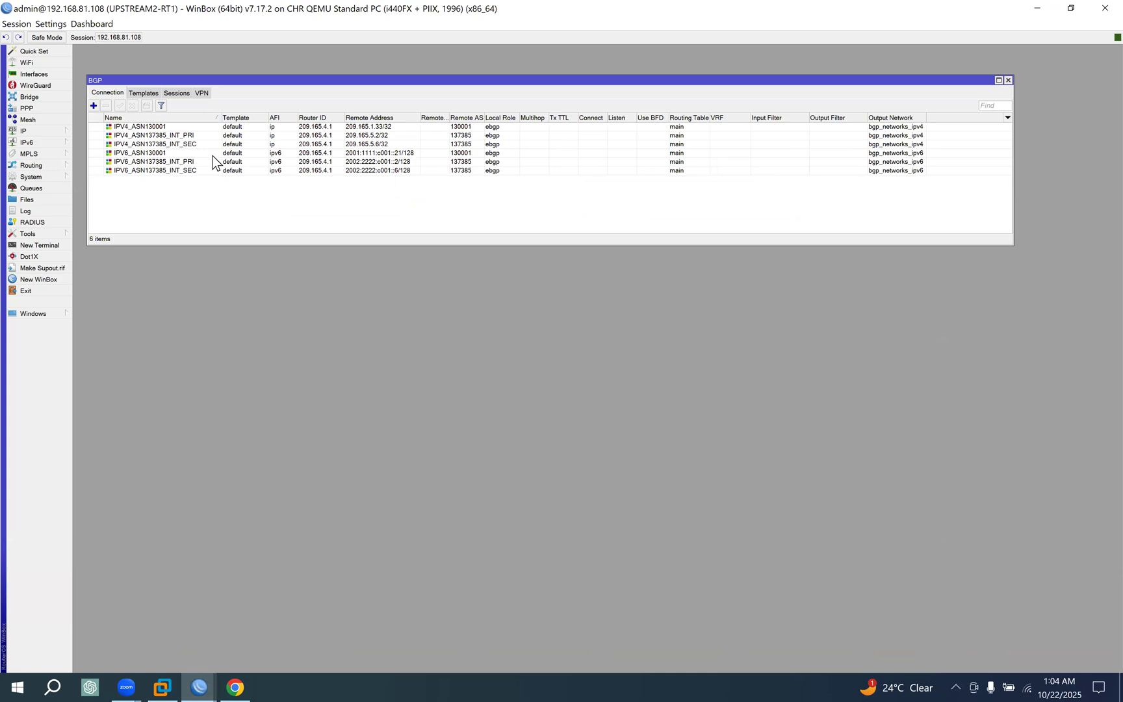
Add the Default Originate column to UPSTREAM2-RT1's BGP connection list.
drag(254, 82, 248, 147)
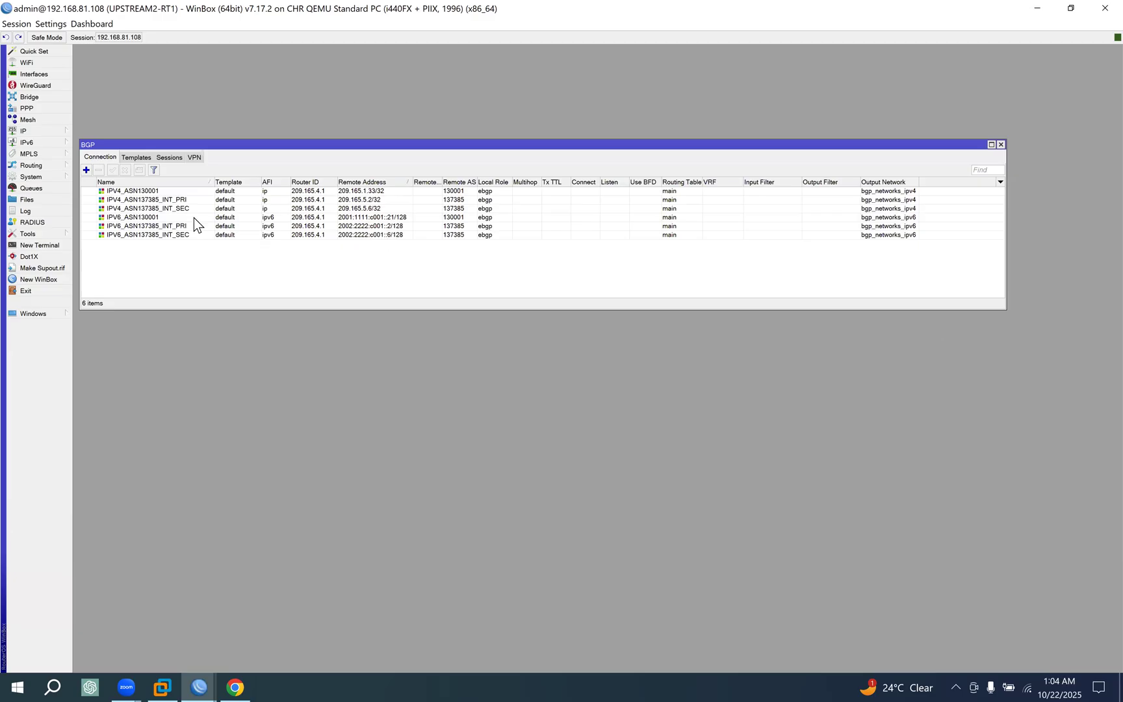
click(170, 200)
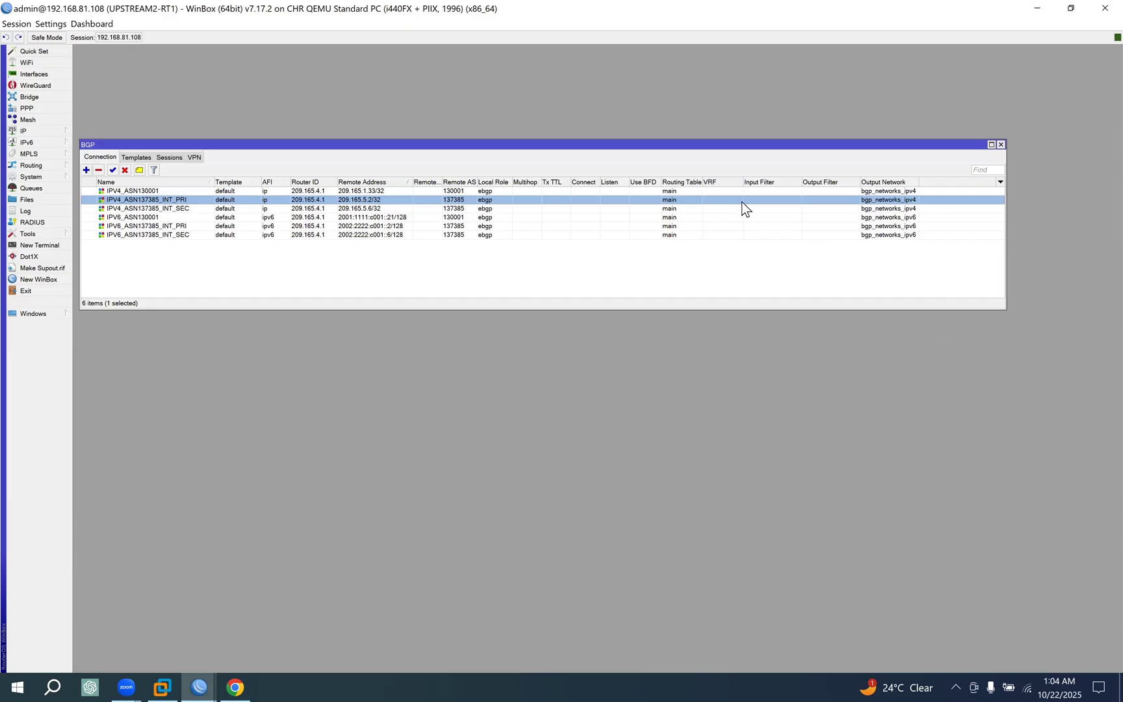
click(1000, 182)
click(1028, 237)
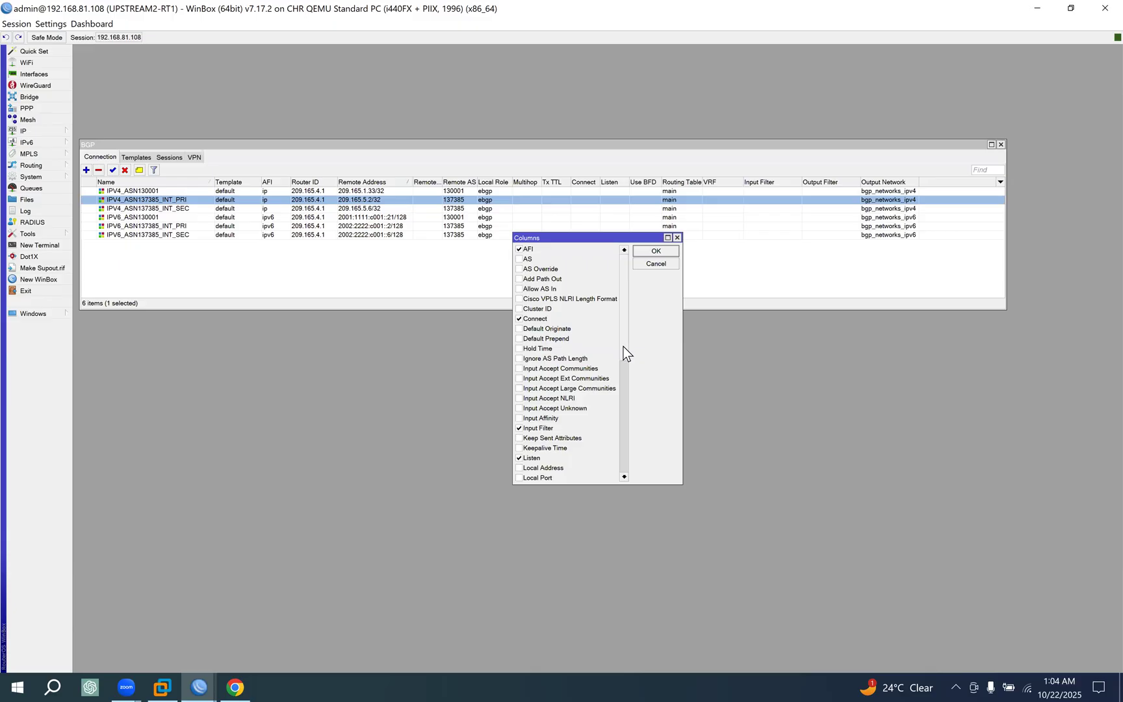
scroll(623, 347, down, 1)
click(544, 319)
click(655, 251)
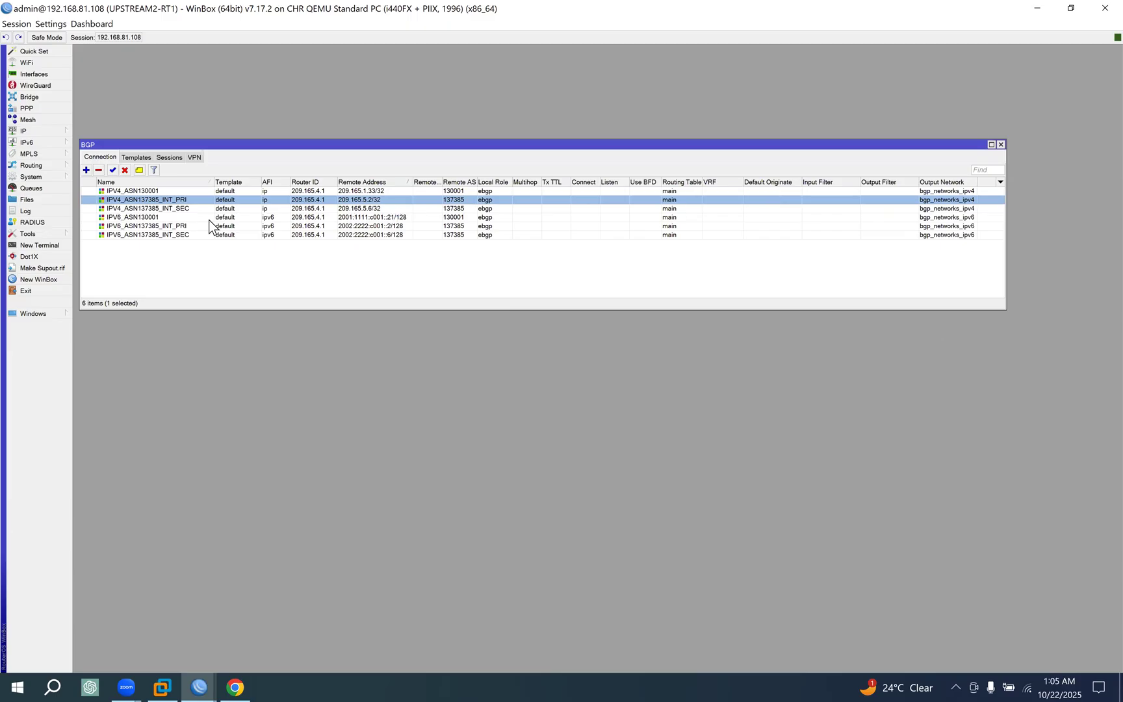
Set Default Originate to always on the IPV4_ASN137385_INT_PRI connection and save it.
double_click(185, 200)
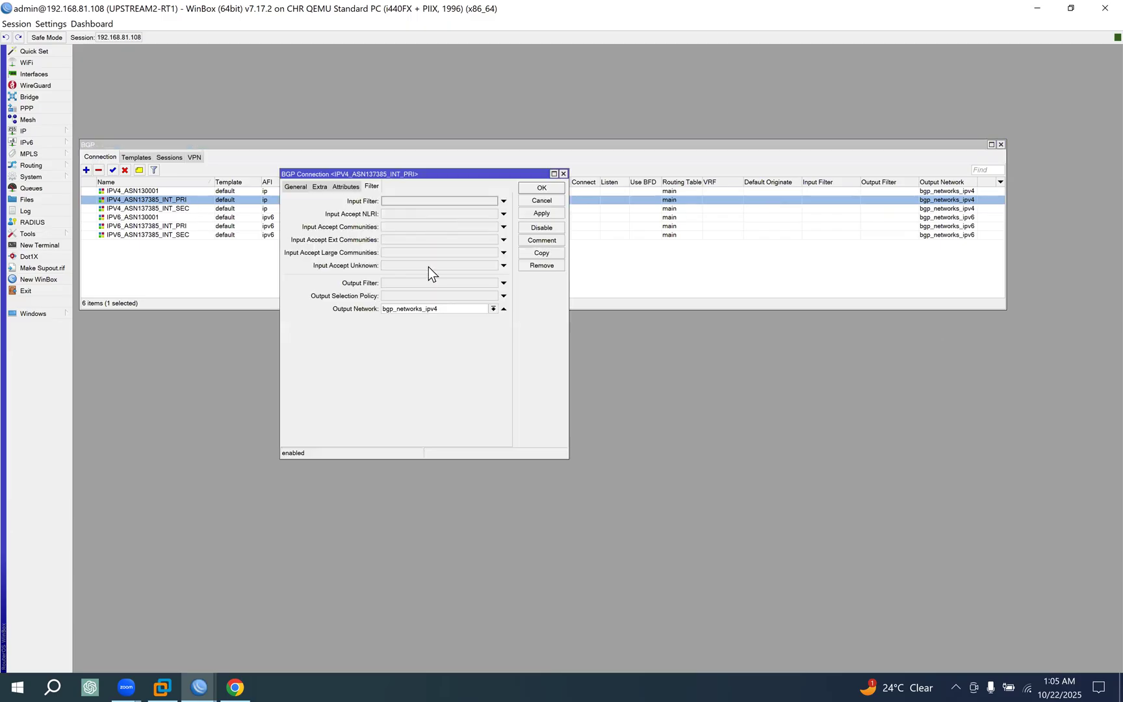
click(334, 187)
click(322, 188)
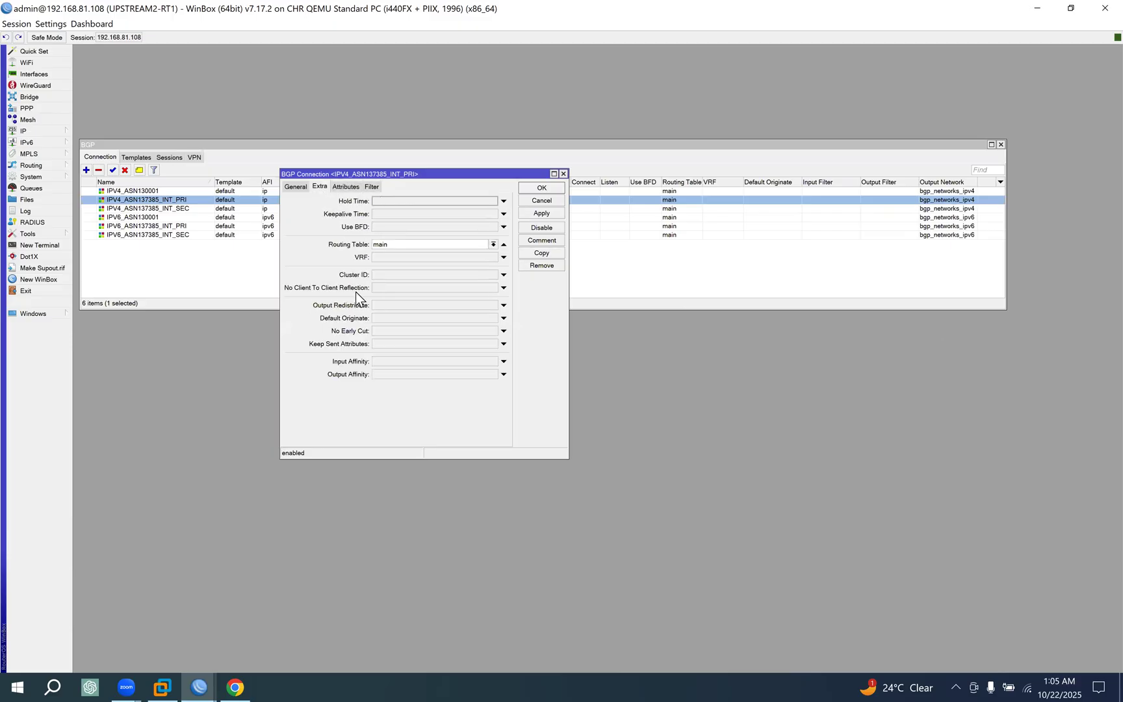
click(395, 319)
click(418, 319)
click(384, 328)
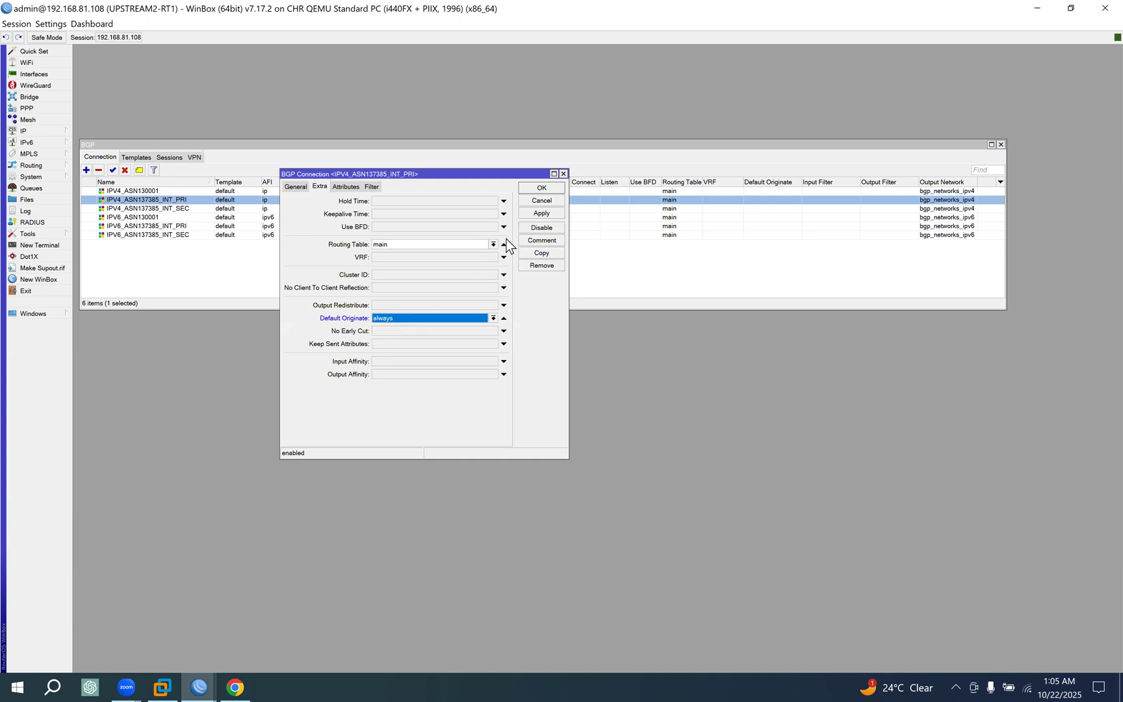
click(541, 189)
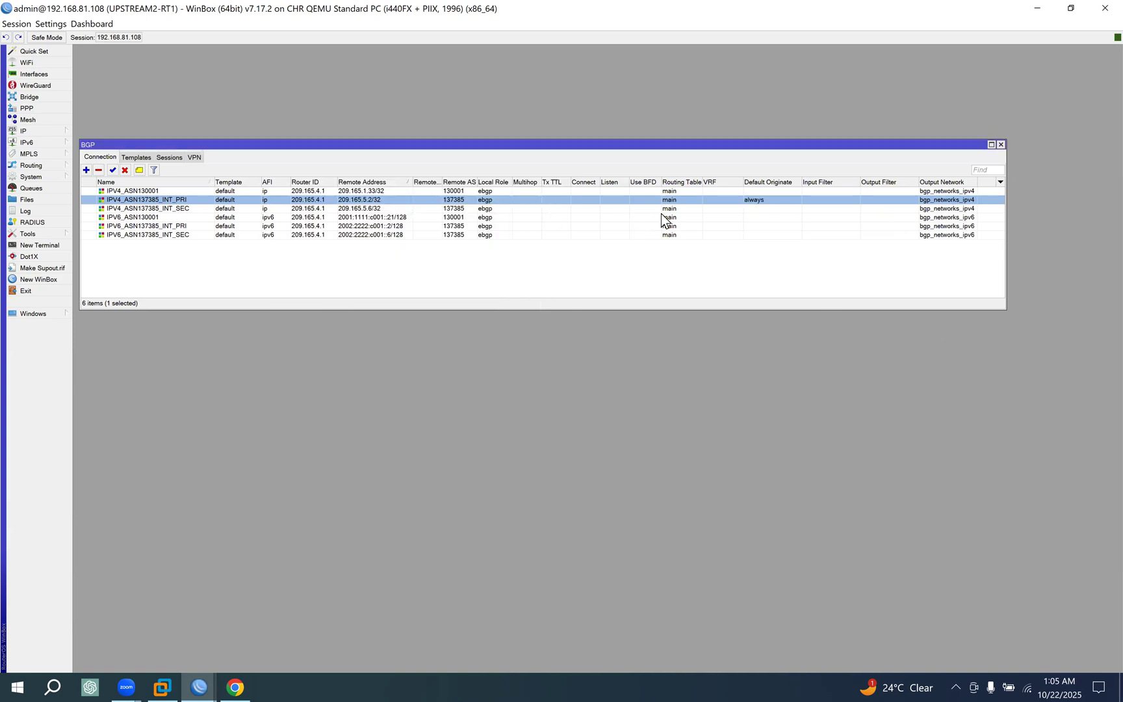
Set Default Originate to always on the IPV4_ASN137385_INT_SEC connection and save it.
double_click(186, 208)
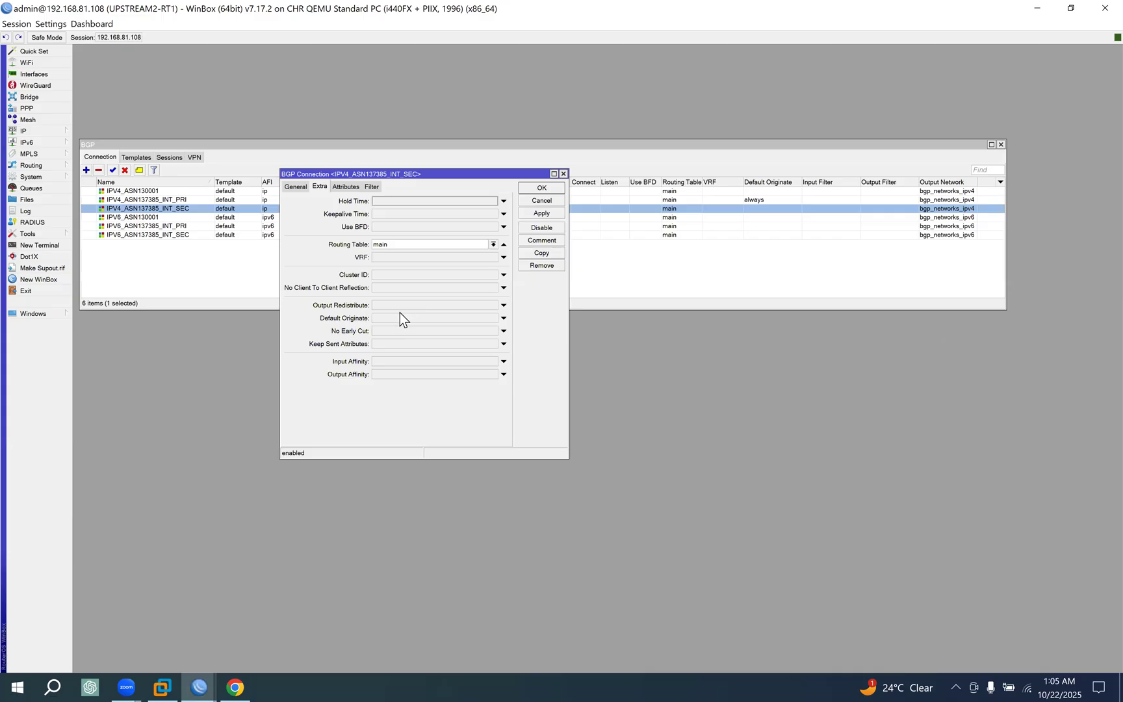
click(422, 319)
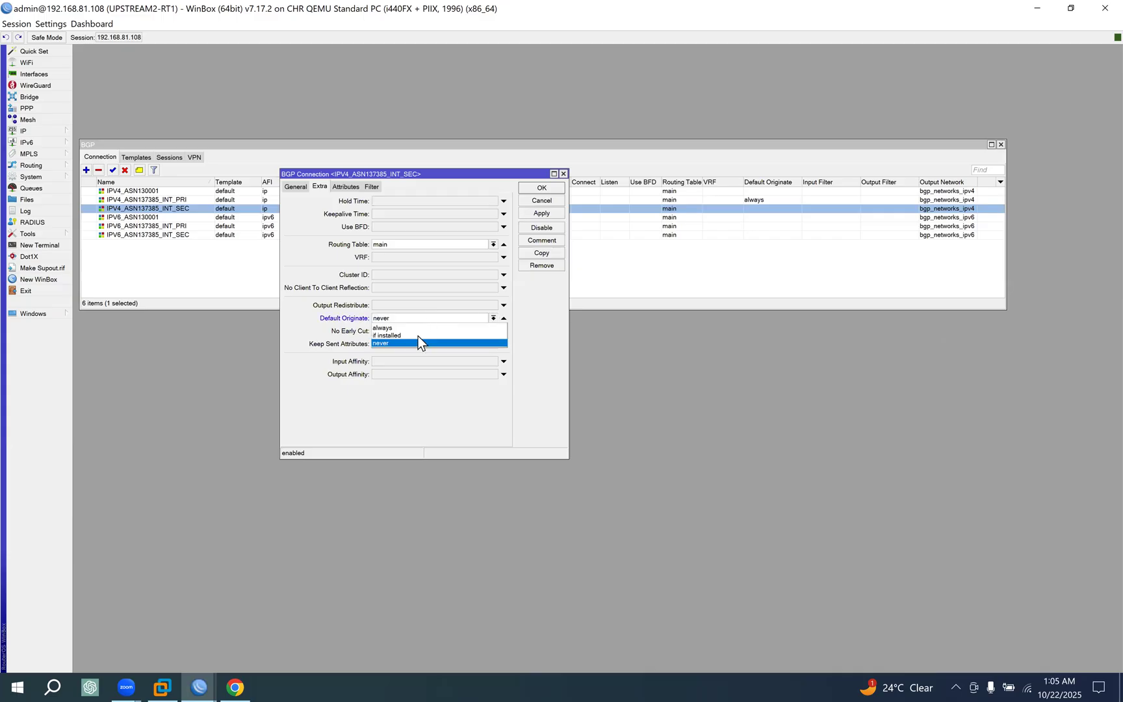
click(388, 328)
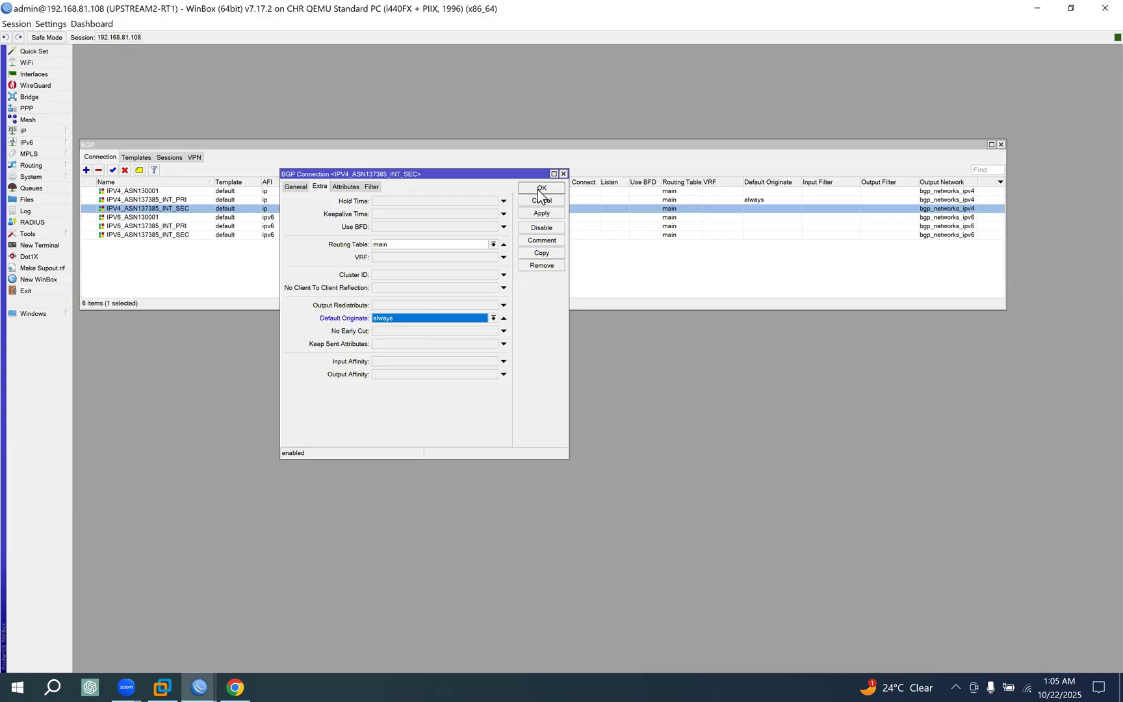
click(539, 189)
click(608, 219)
Set Default Originate to always on the IPV6_ASN137385_INT_PRI connection and save it.
double_click(372, 227)
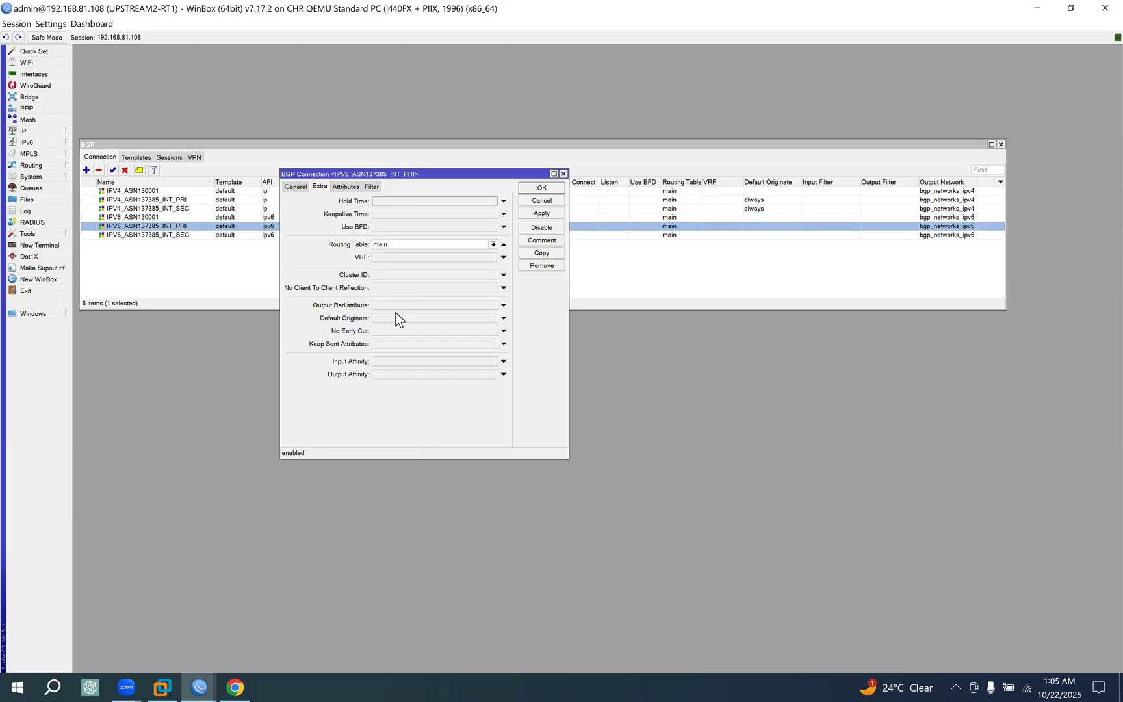
click(415, 318)
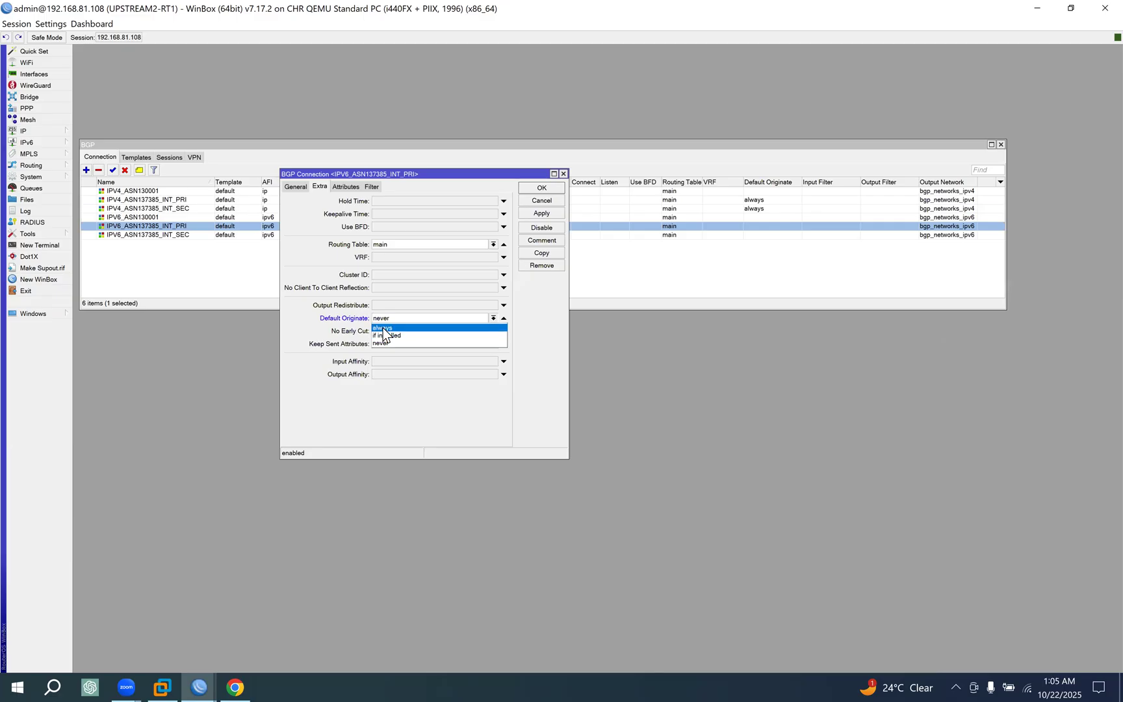
click(382, 327)
click(541, 188)
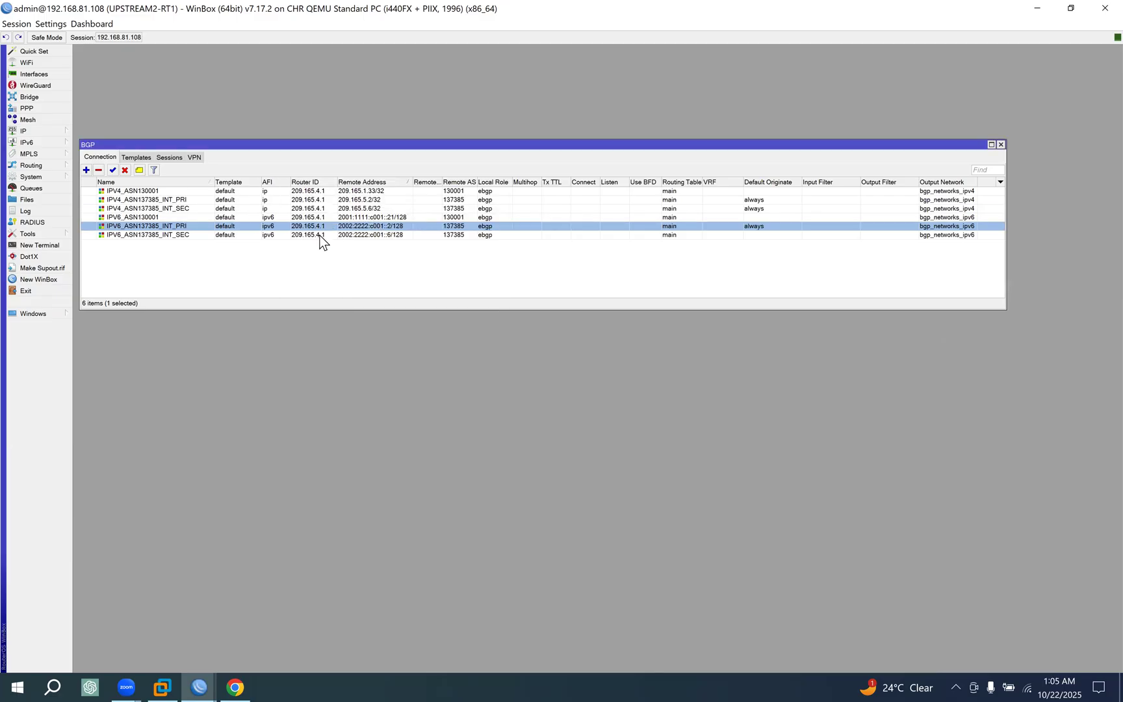
Set Default Originate to always on the IPV6_ASN137385_INT_SEC connection and save it.
double_click(318, 235)
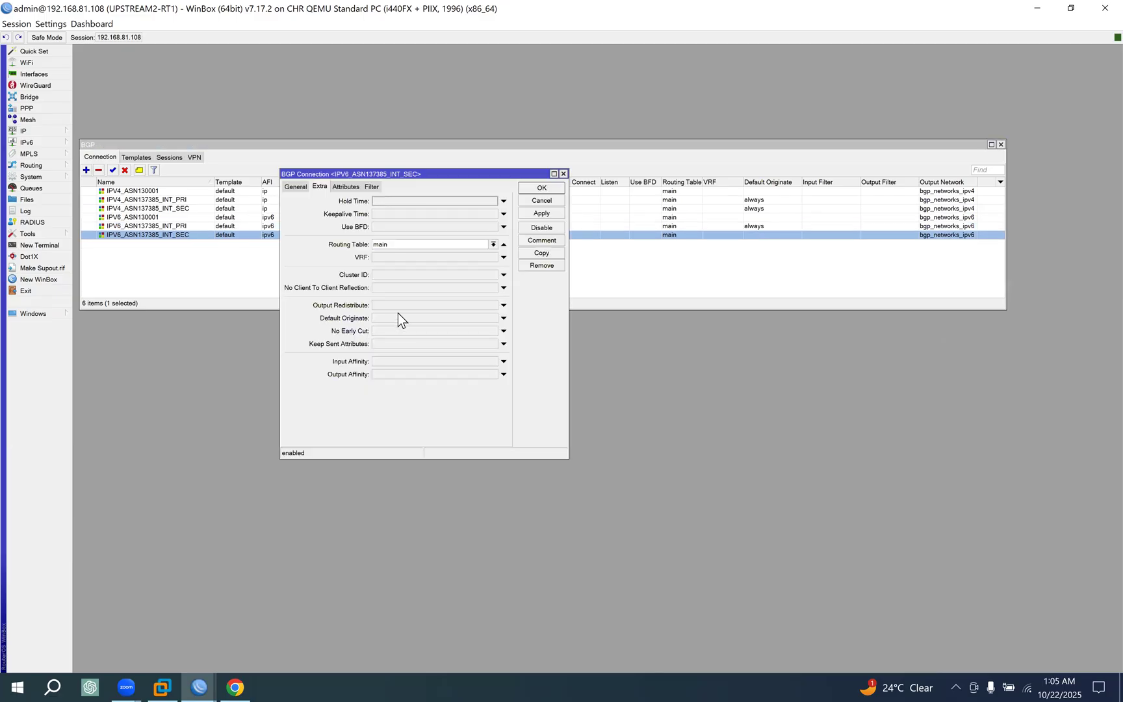
click(445, 319)
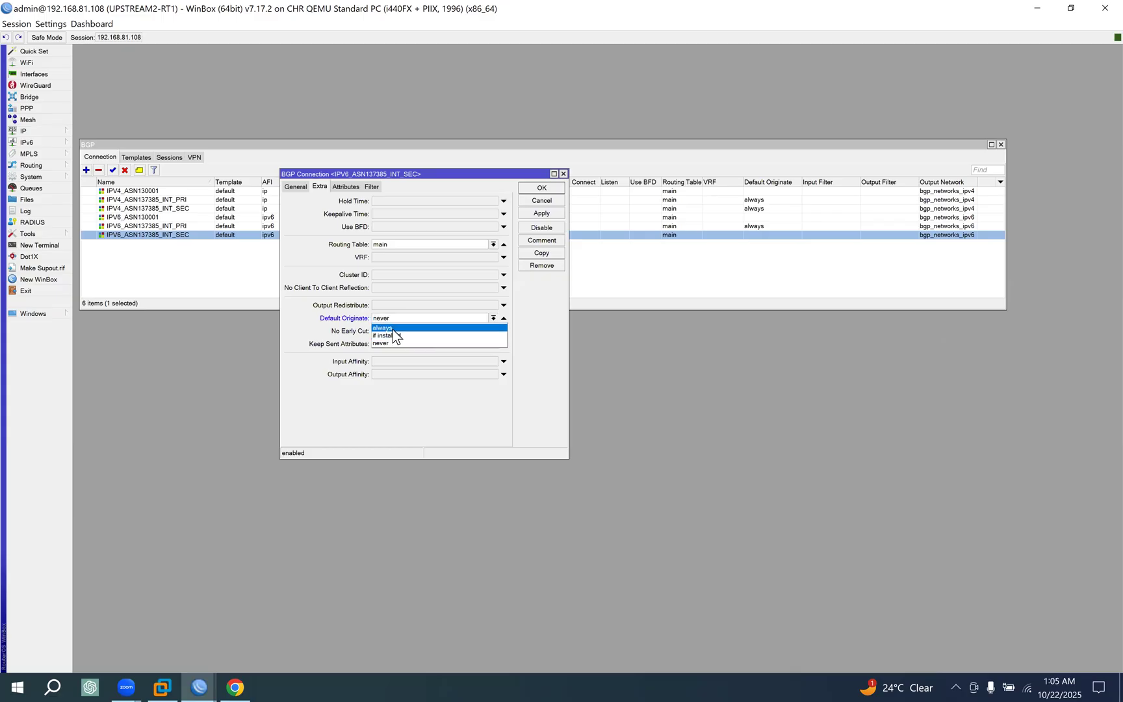
click(392, 328)
click(541, 187)
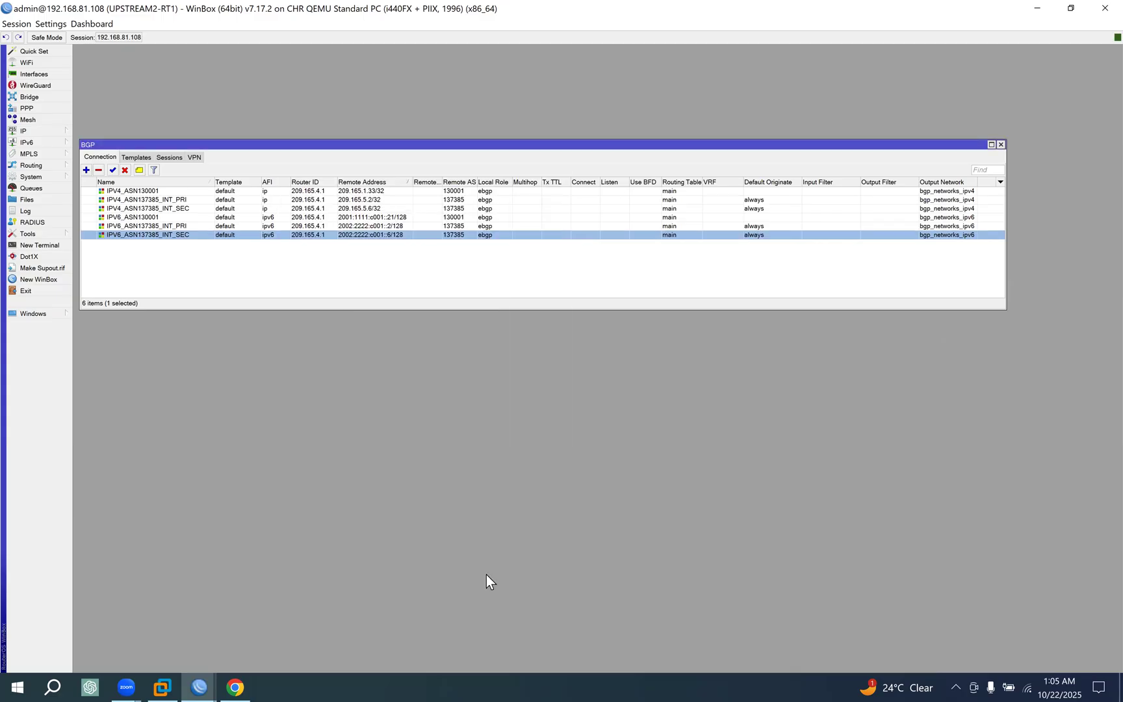
Switch to the CORE-RT1 WinBox session and compare its 0.0.0.0/0 routes with the upstream BGP sessions.
click(196, 675)
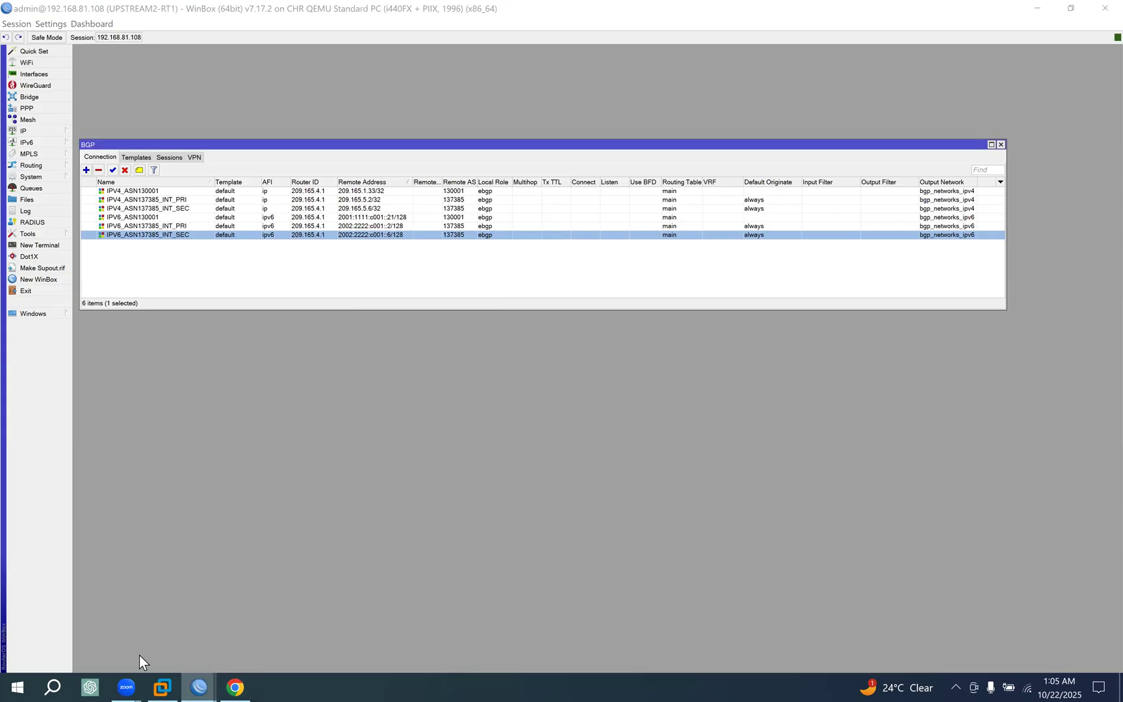
click(133, 622)
click(513, 427)
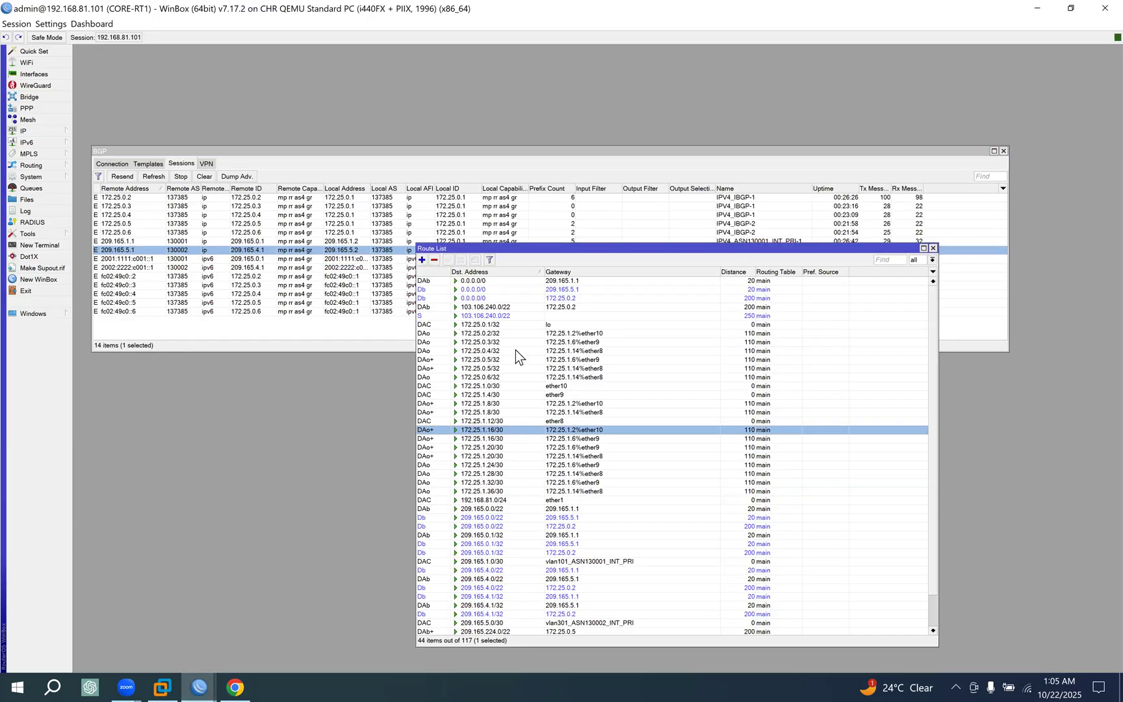
click(473, 282)
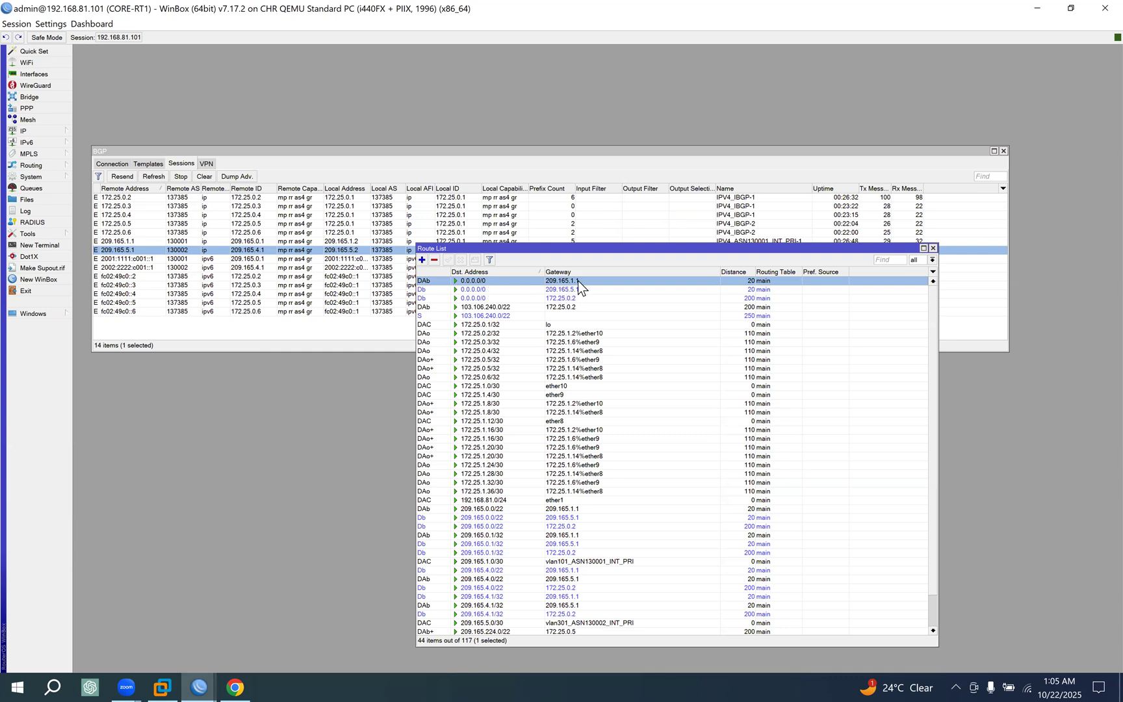
click(132, 241)
click(133, 249)
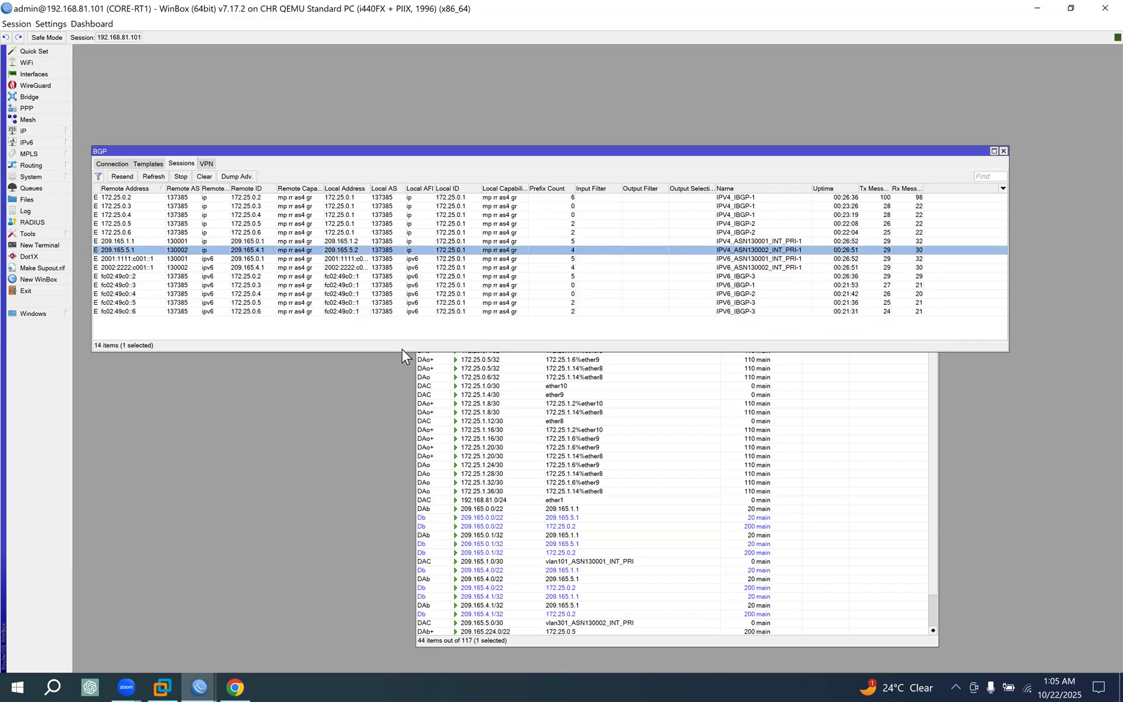
click(658, 404)
click(485, 299)
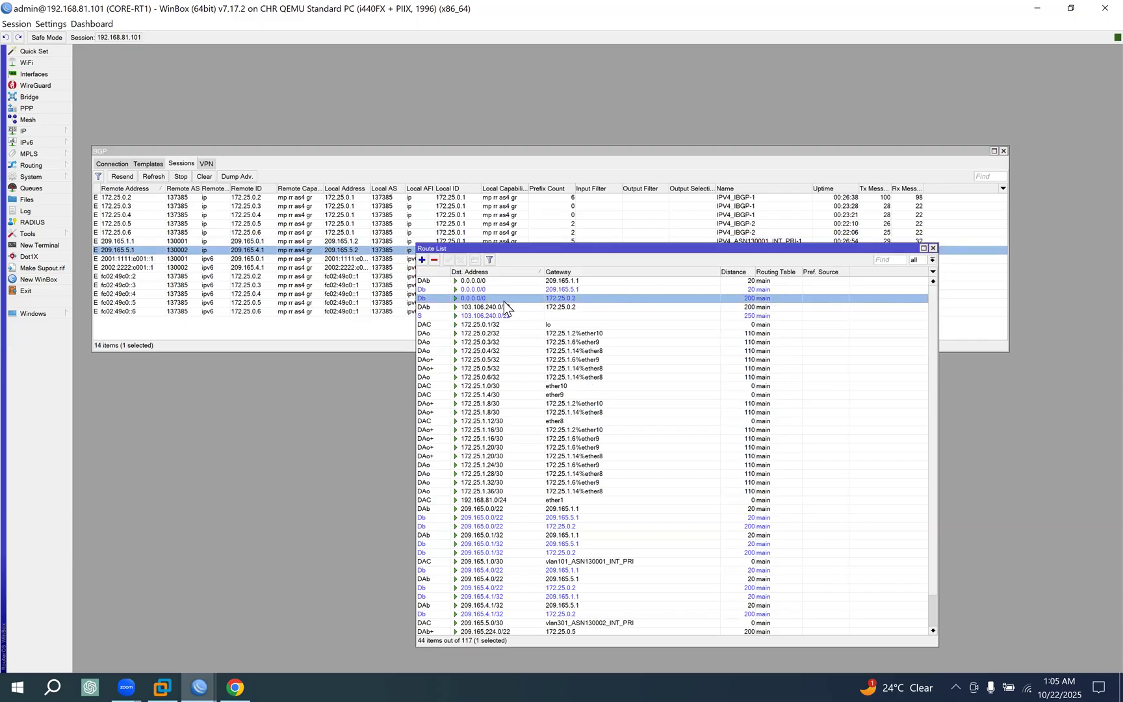
click(754, 287)
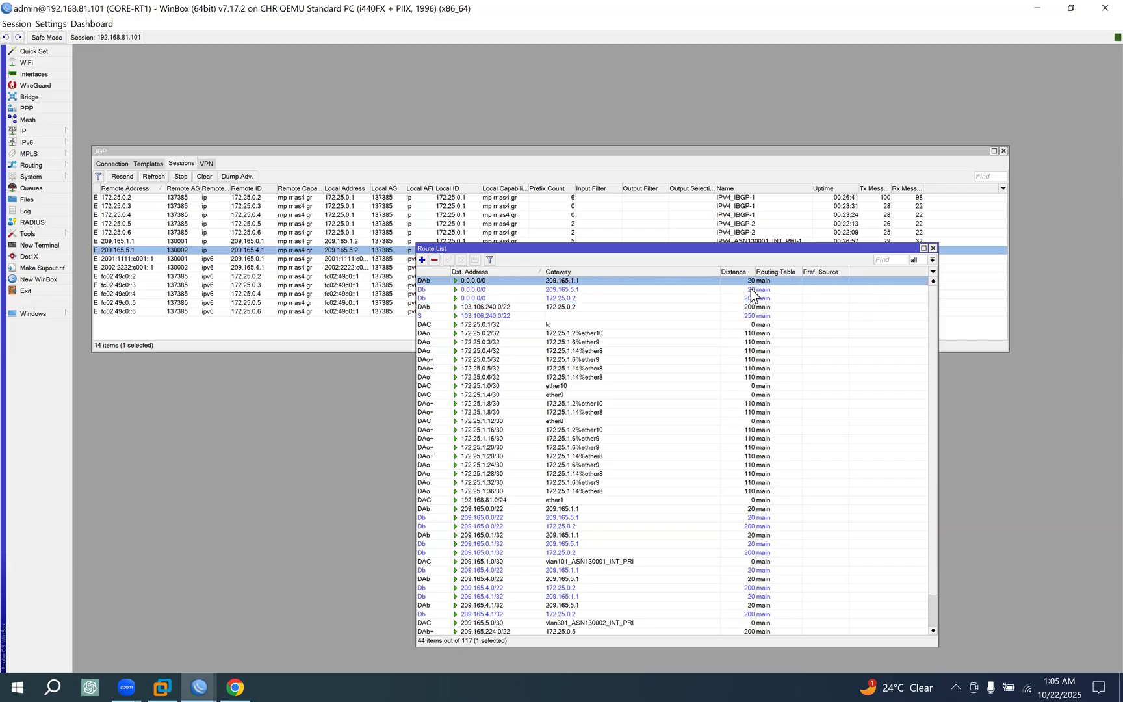
click(754, 298)
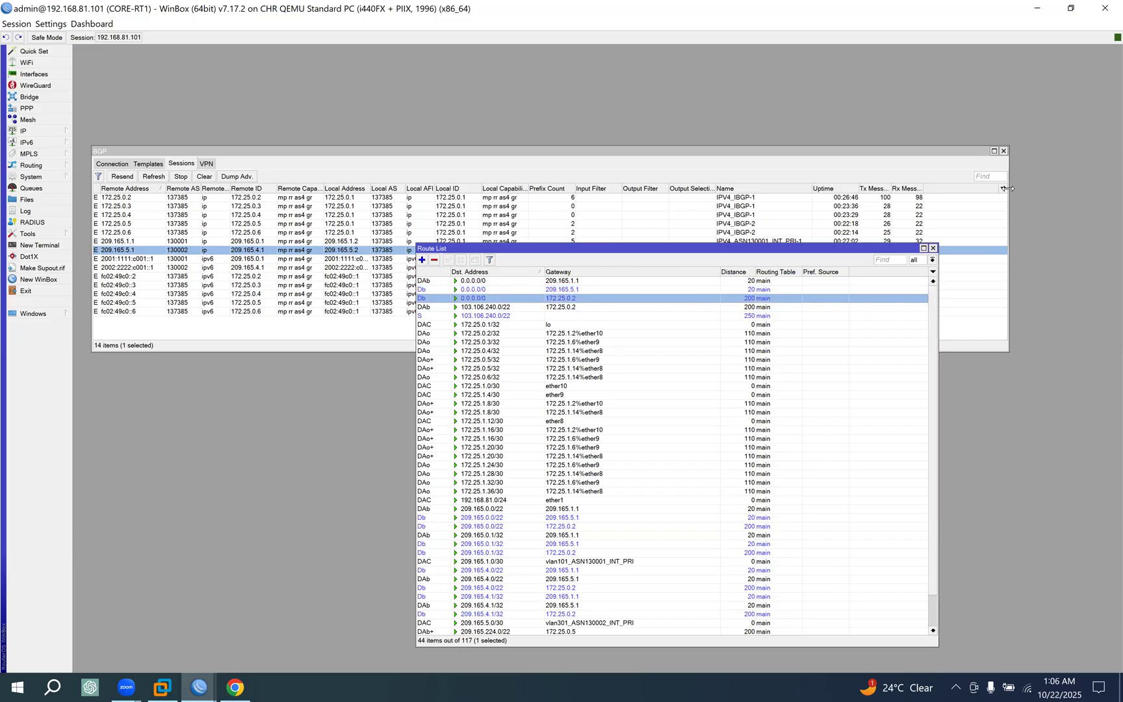
Close the BGP window, maximize the route list and examine the gateways and distances of the default routes.
click(1003, 151)
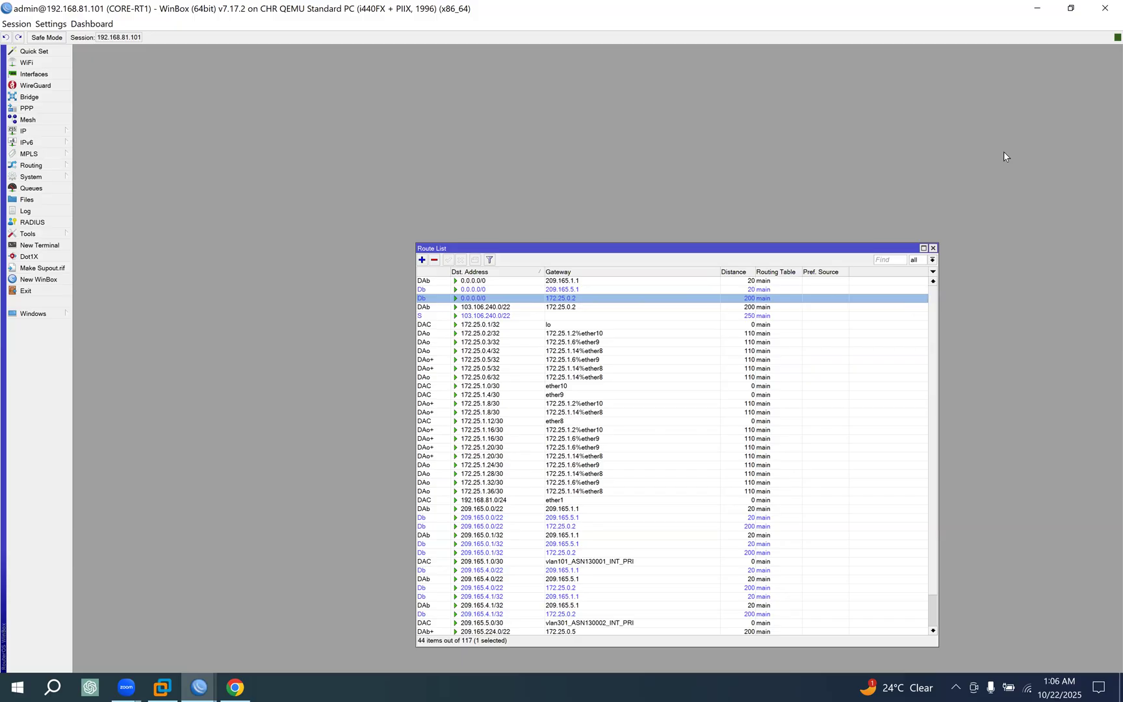
double_click(553, 248)
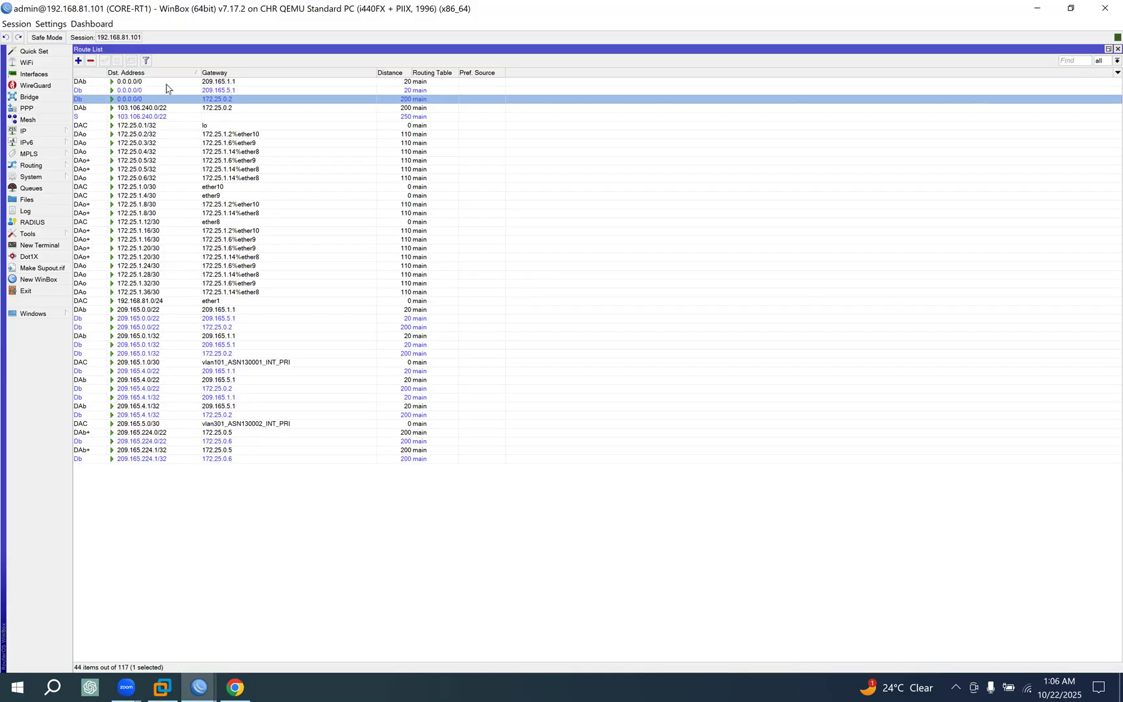
click(216, 89)
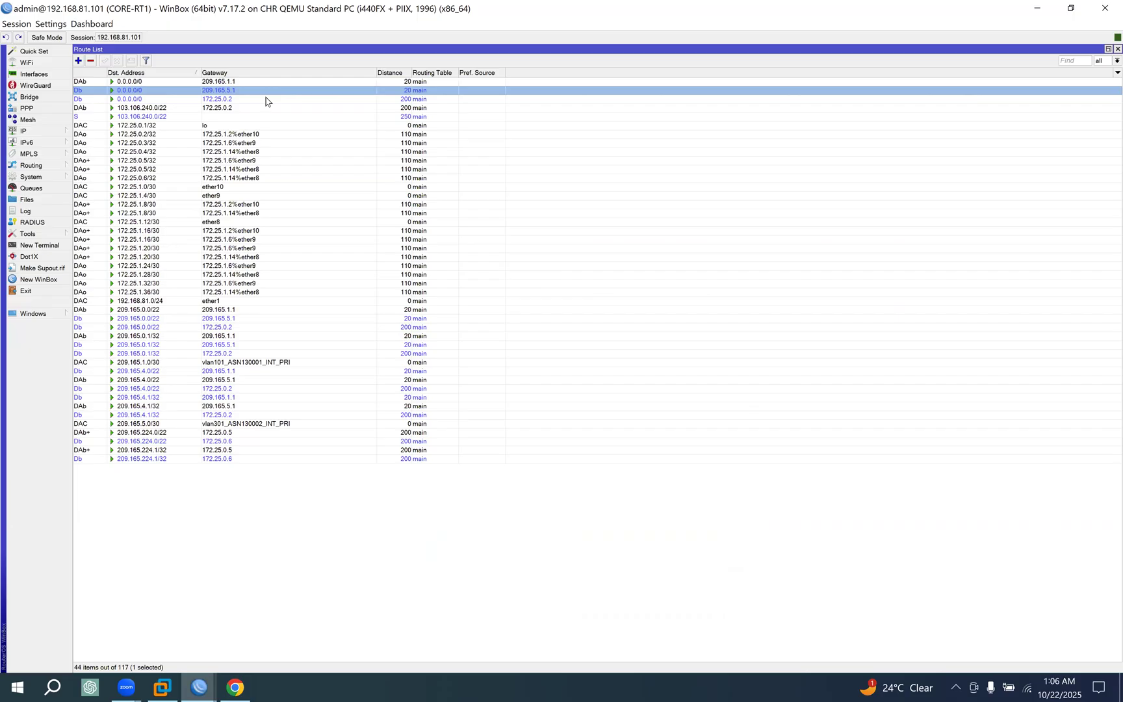
click(402, 82)
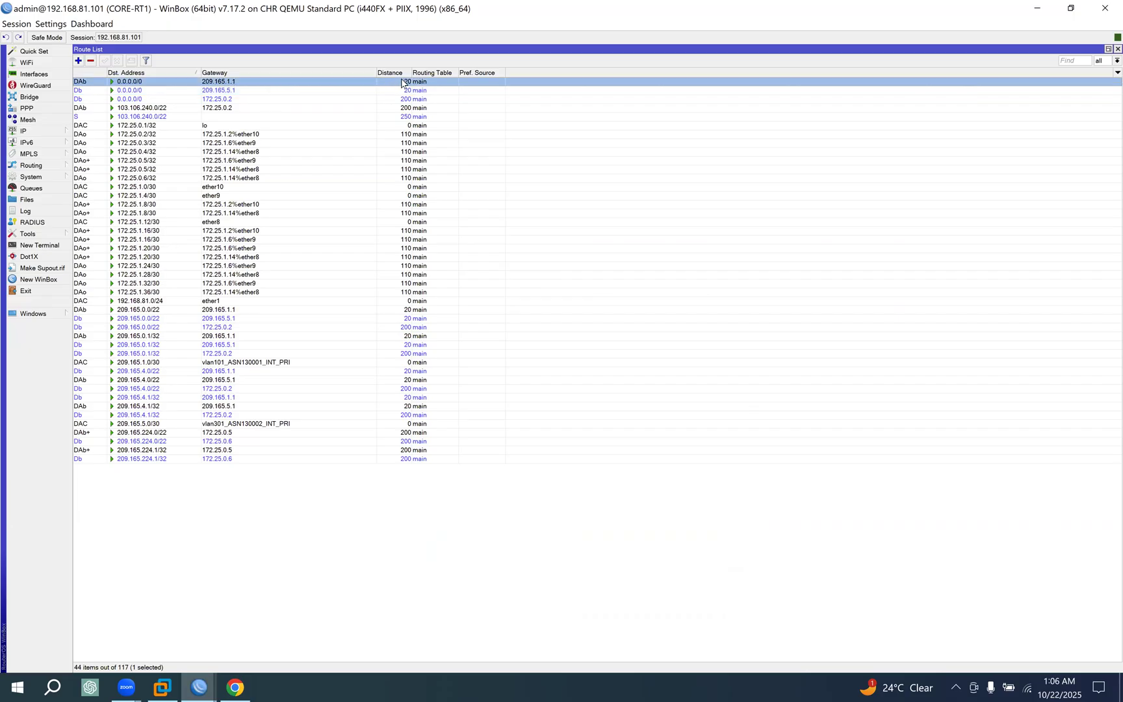
click(406, 100)
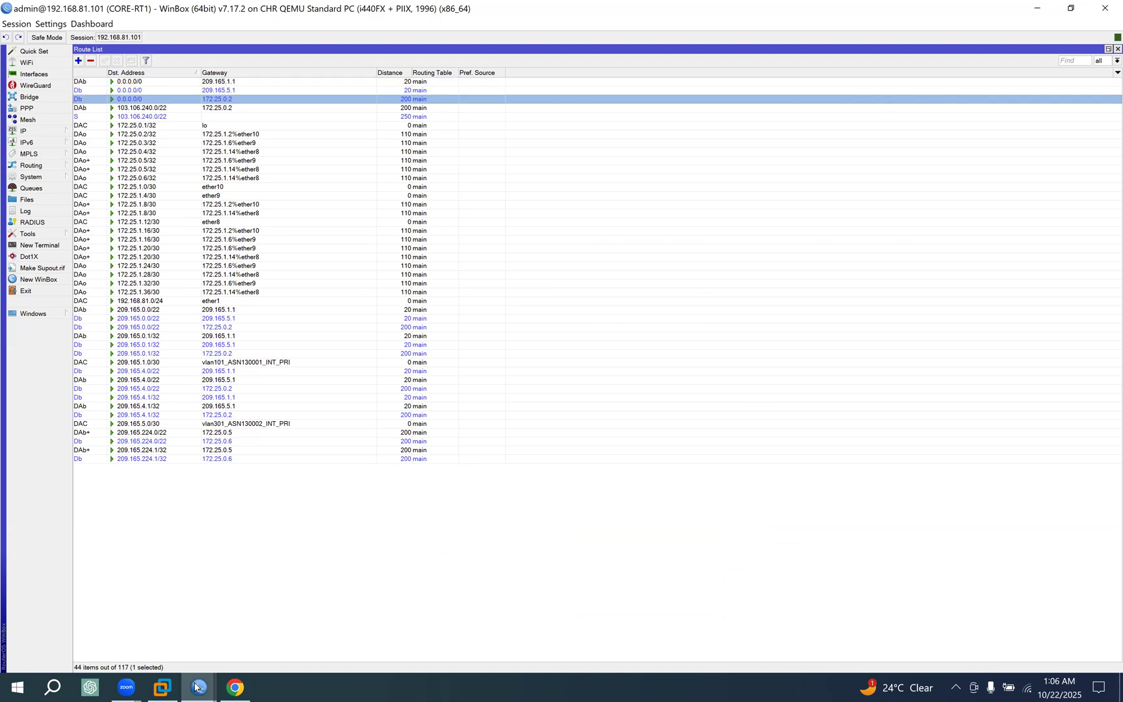
Trace the links from both upstreams and CORE-RT2 to CORE-RT1 on the EVE topology in Chrome, and return to the CORE-RT1 WinBox session.
click(235, 686)
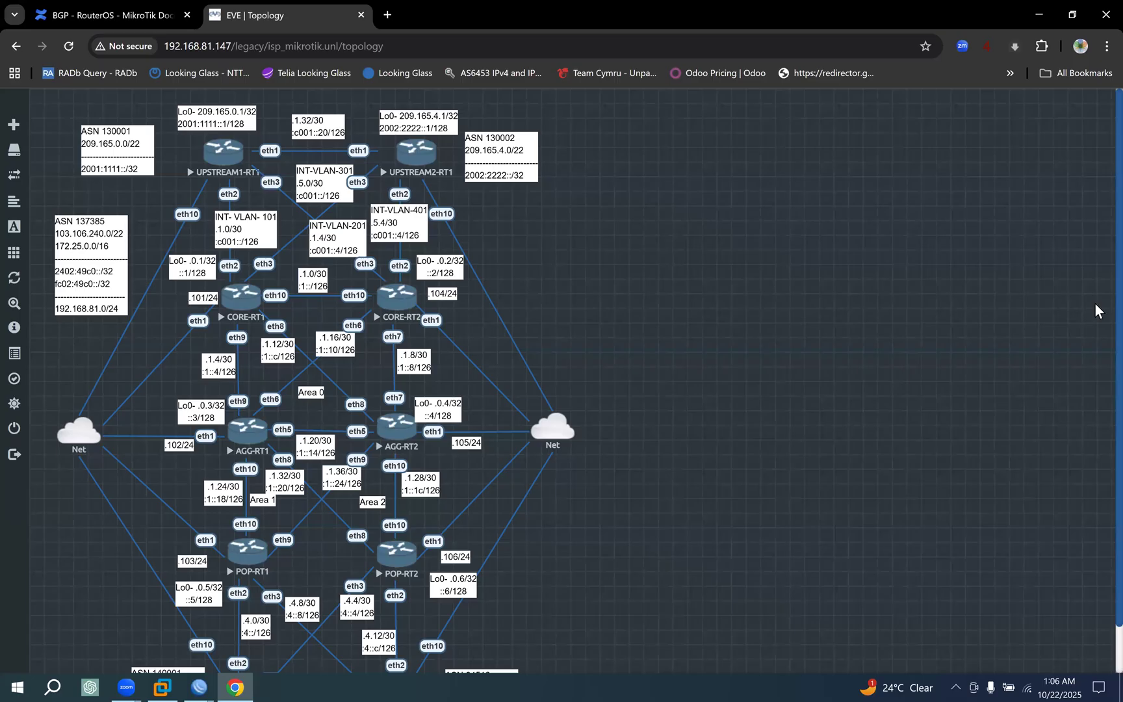
drag(230, 151, 232, 296)
mouse_move(418, 138)
mouse_down()
mouse_move(291, 236)
mouse_move(235, 297)
mouse_up()
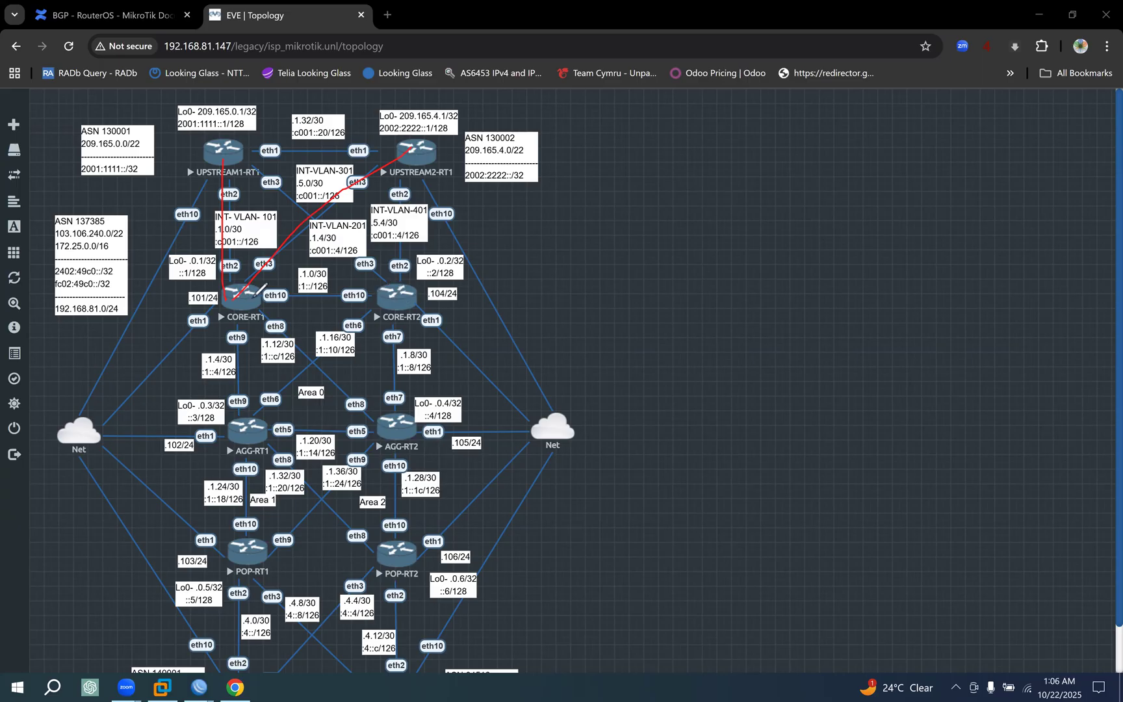
mouse_move(402, 293)
mouse_down()
mouse_move(248, 299)
mouse_move(247, 261)
mouse_move(269, 328)
mouse_move(276, 268)
mouse_move(289, 304)
mouse_up()
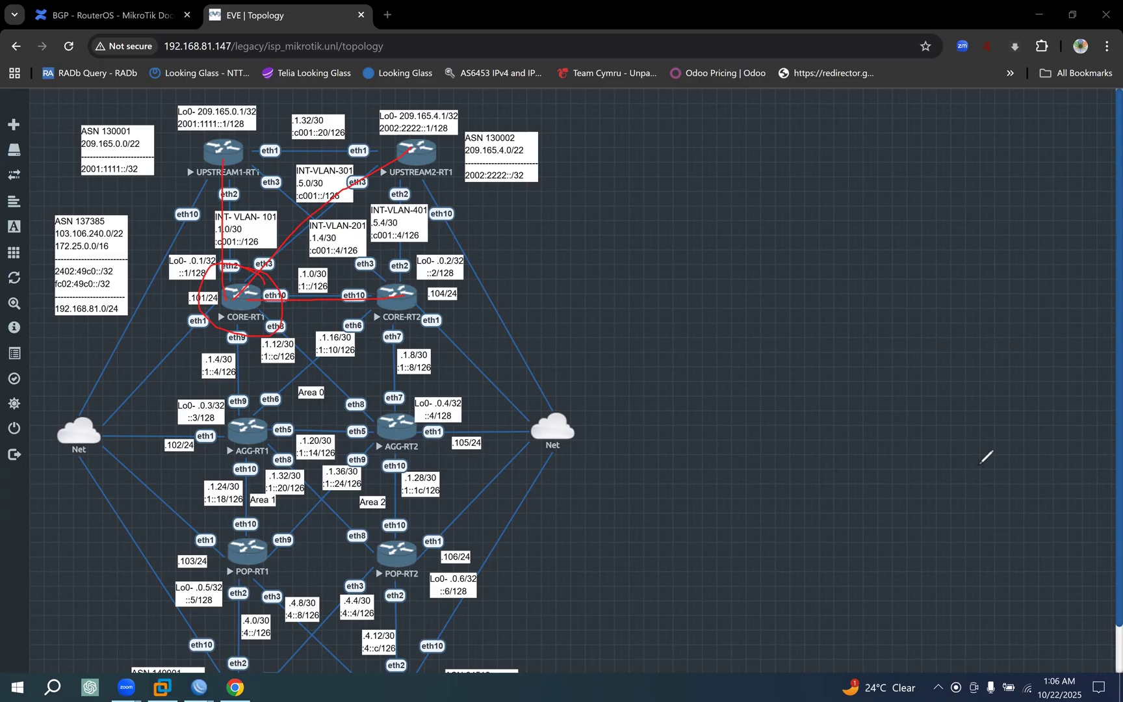
key(Escape)
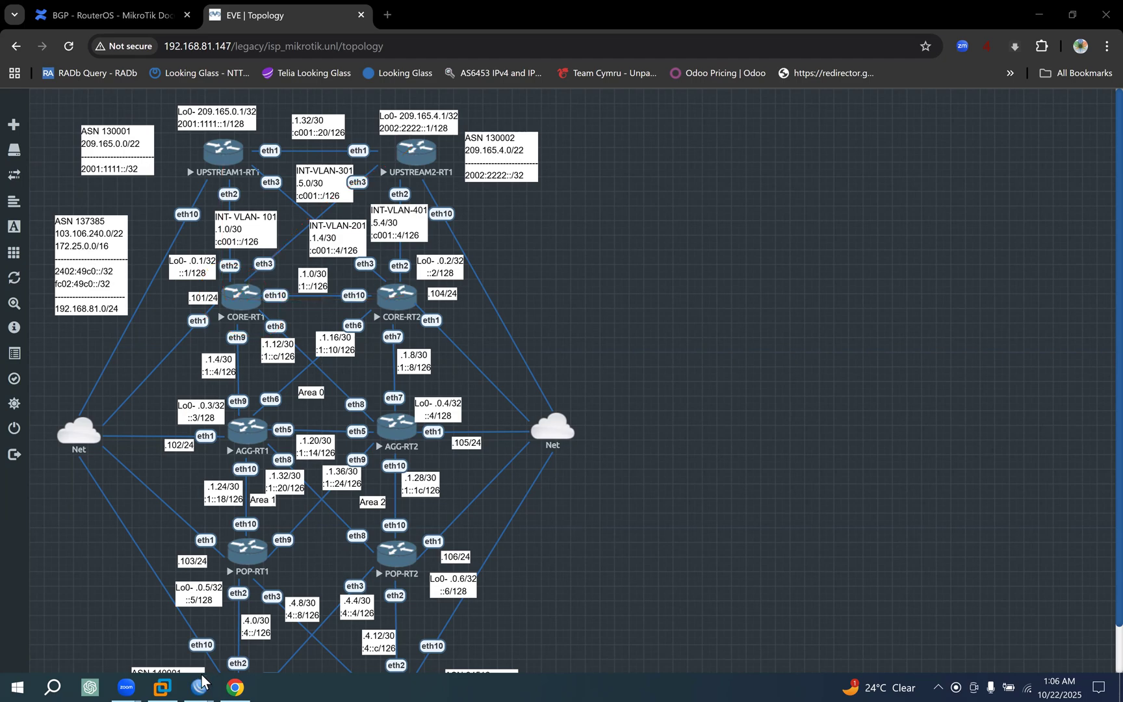
click(204, 681)
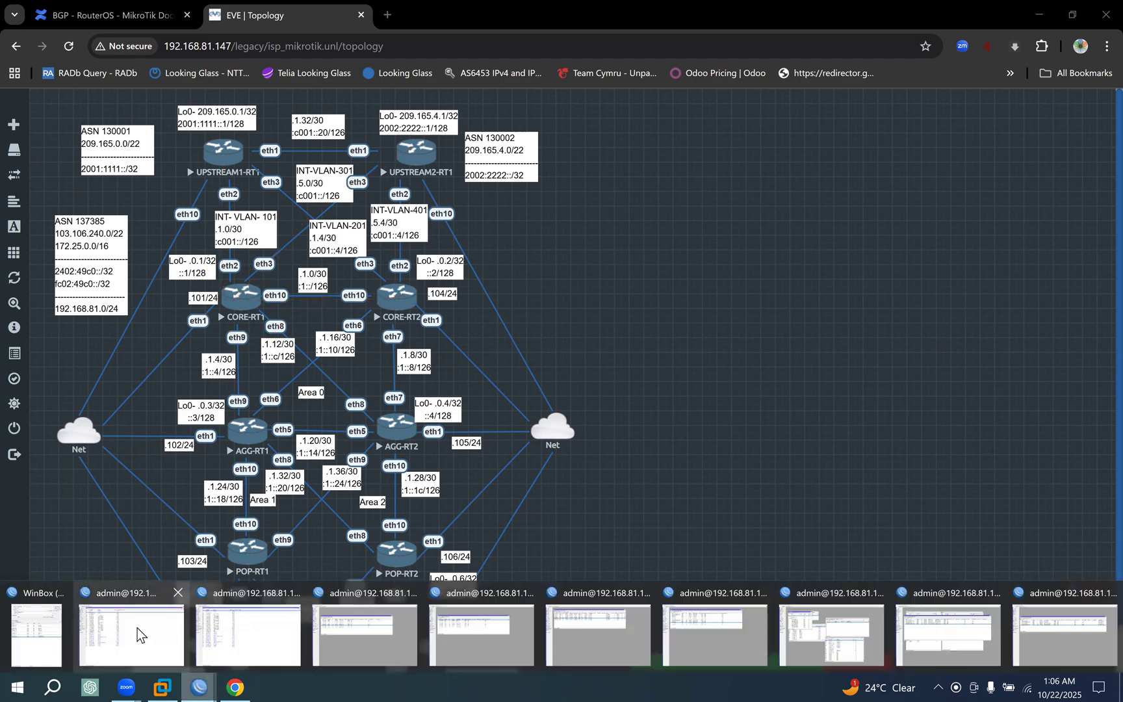
click(176, 599)
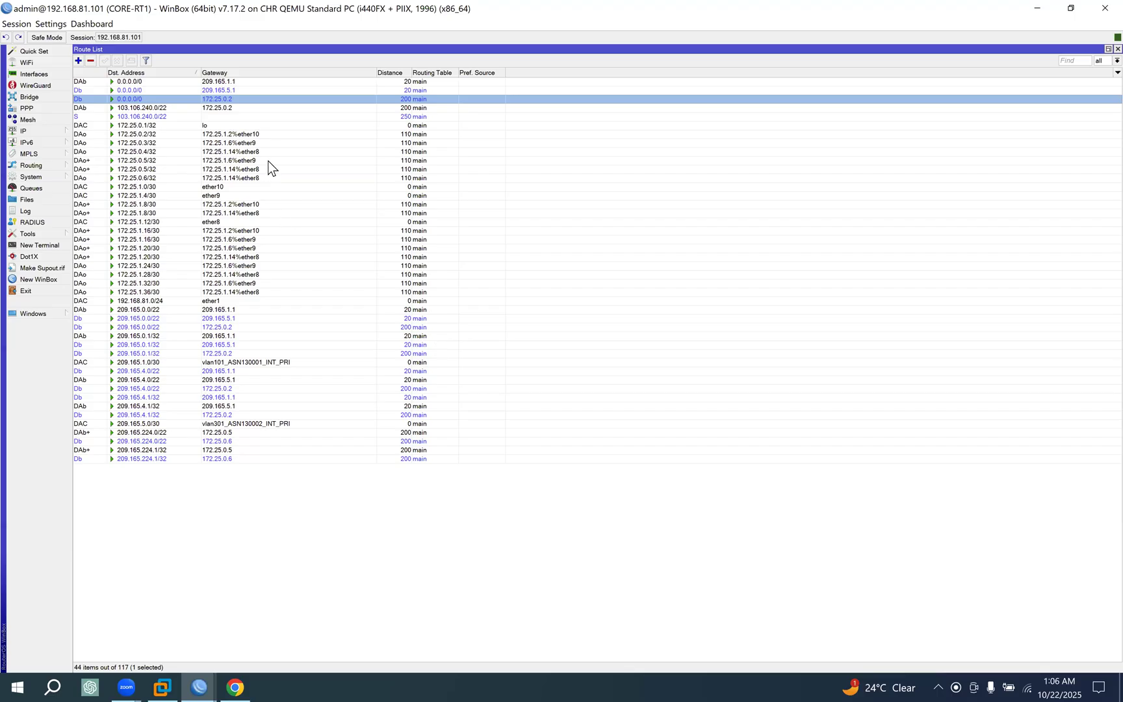
Examine the general and BGP attributes of the 0.0.0.0/0 route via 209.165.1.1, and close its details.
click(219, 83)
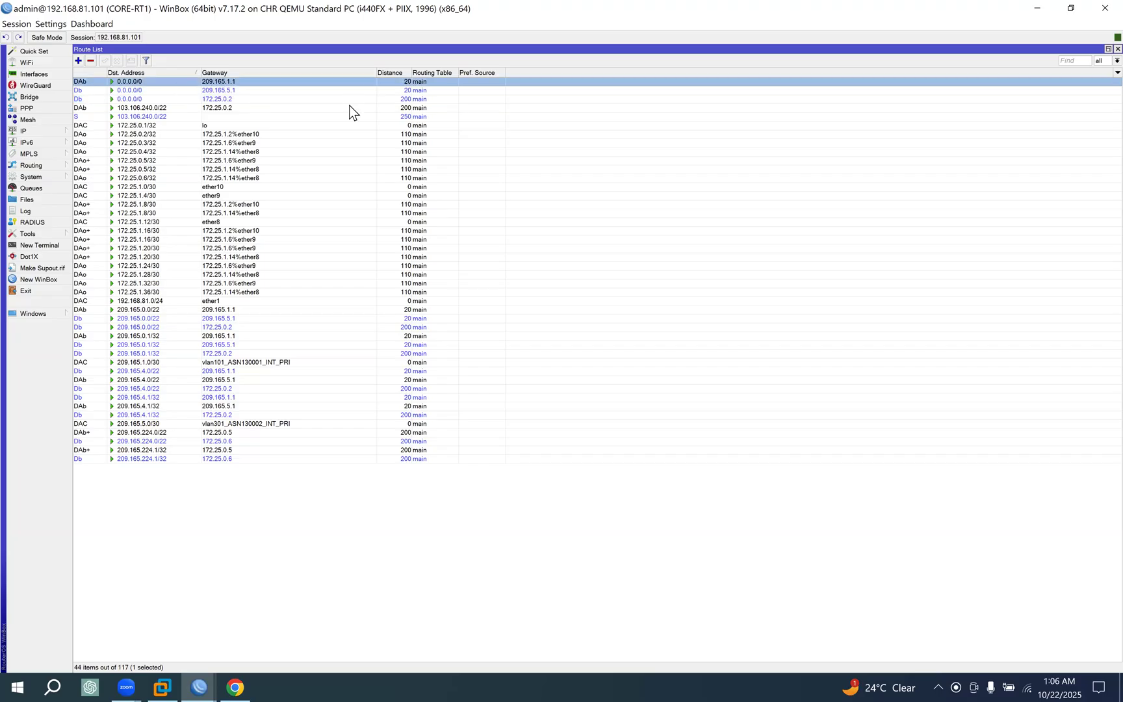
double_click(408, 86)
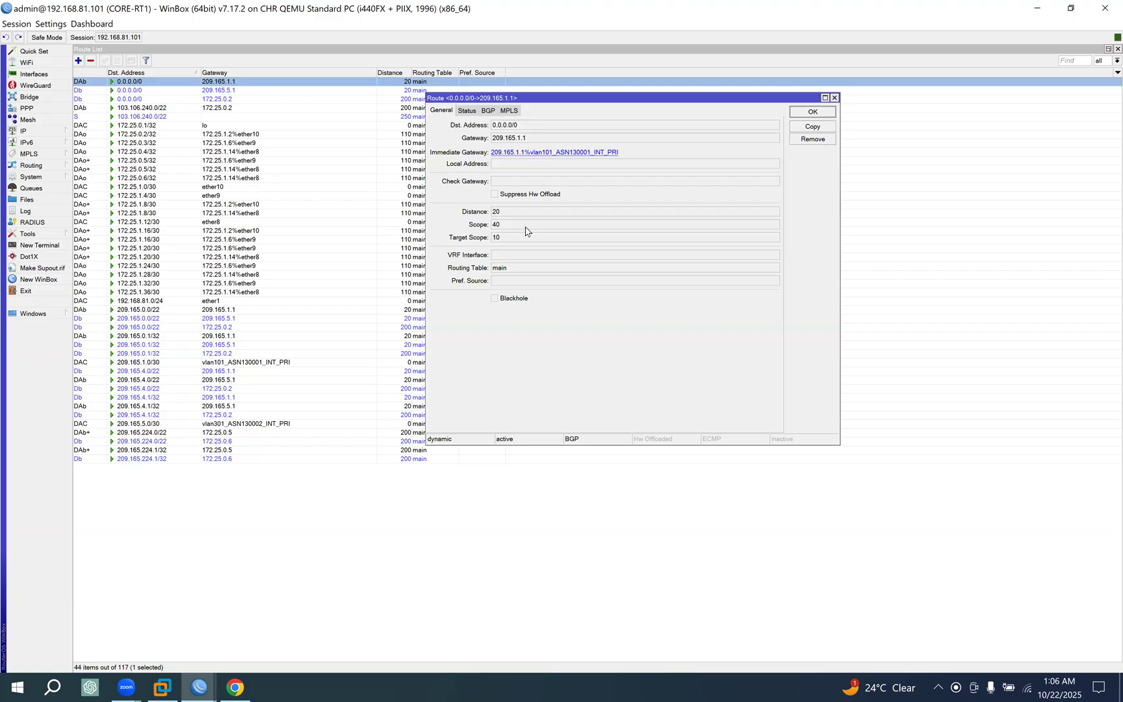
click(488, 111)
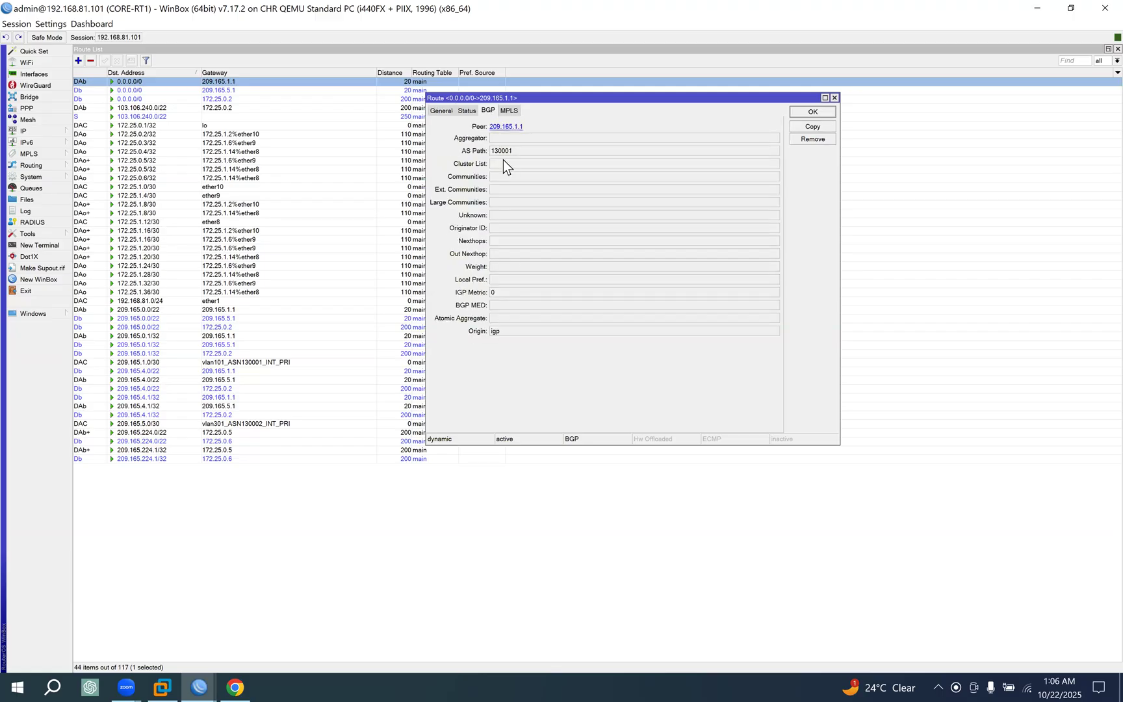
click(439, 115)
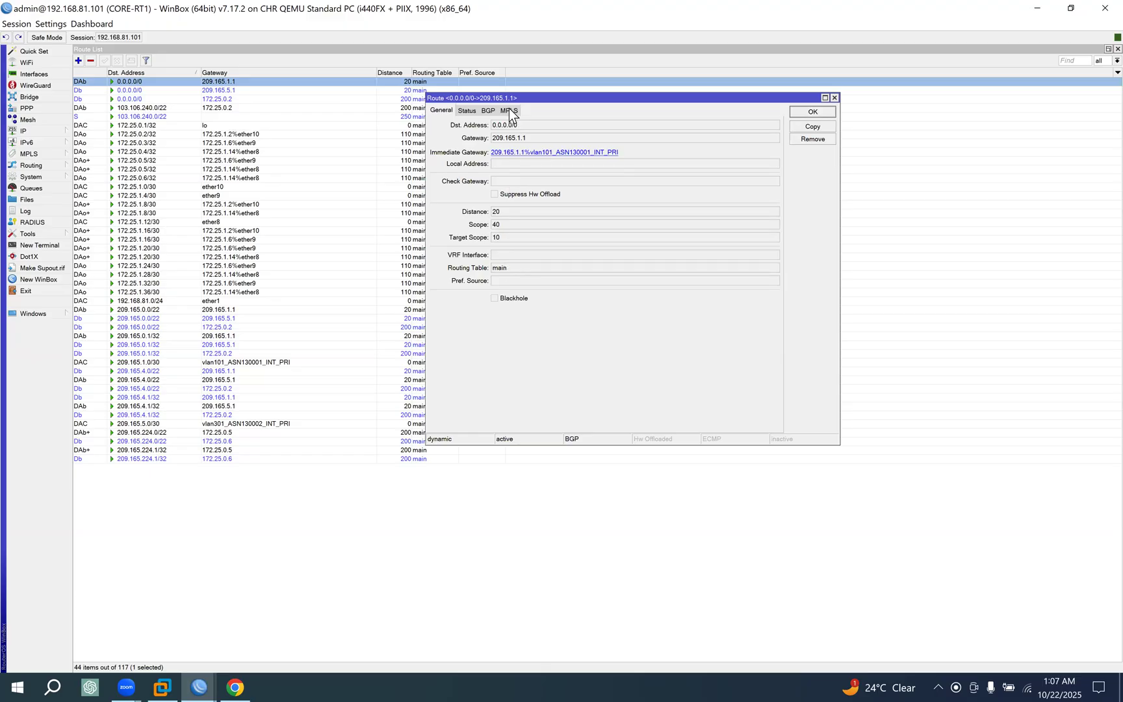
click(489, 111)
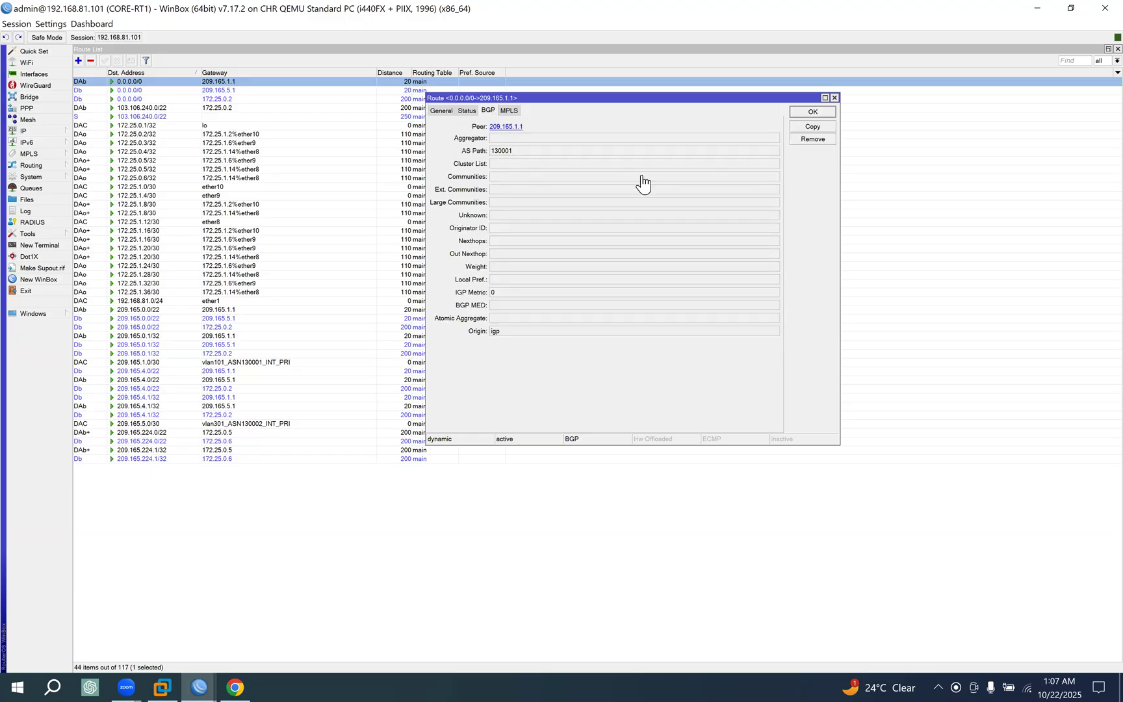
click(812, 112)
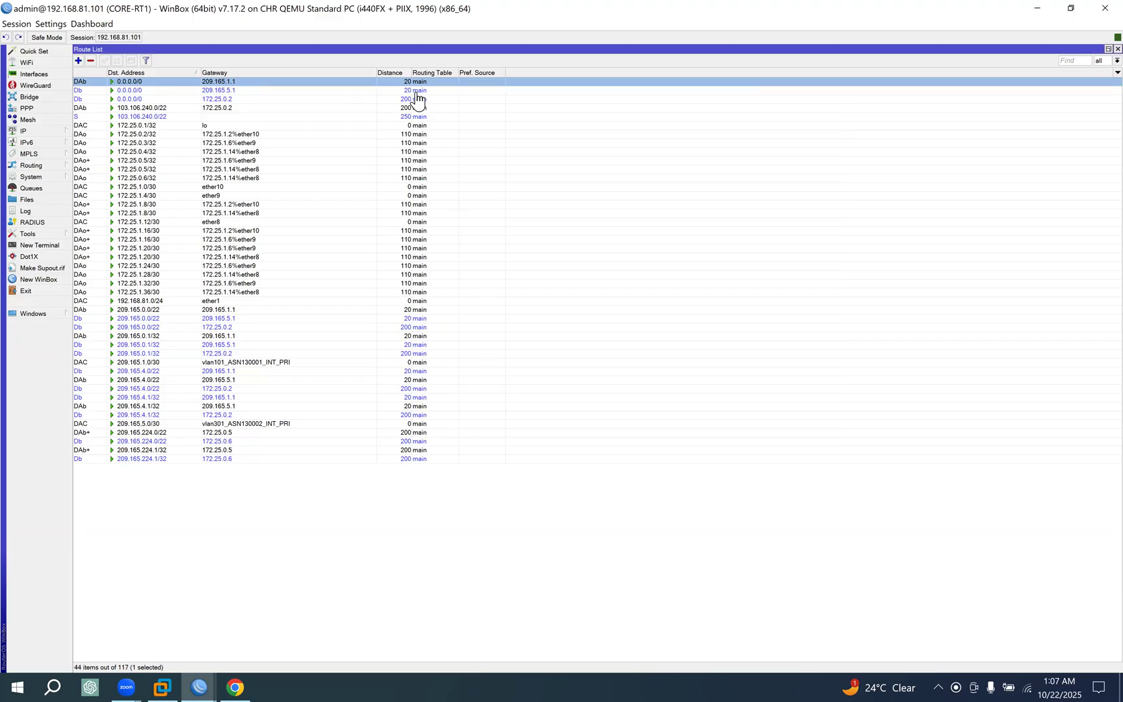
Examine the BGP attributes, status and distance of the 0.0.0.0/0 route via 172.25.0.2, and close its details.
double_click(416, 99)
drag(491, 281, 498, 279)
drag(503, 151, 512, 151)
click(467, 111)
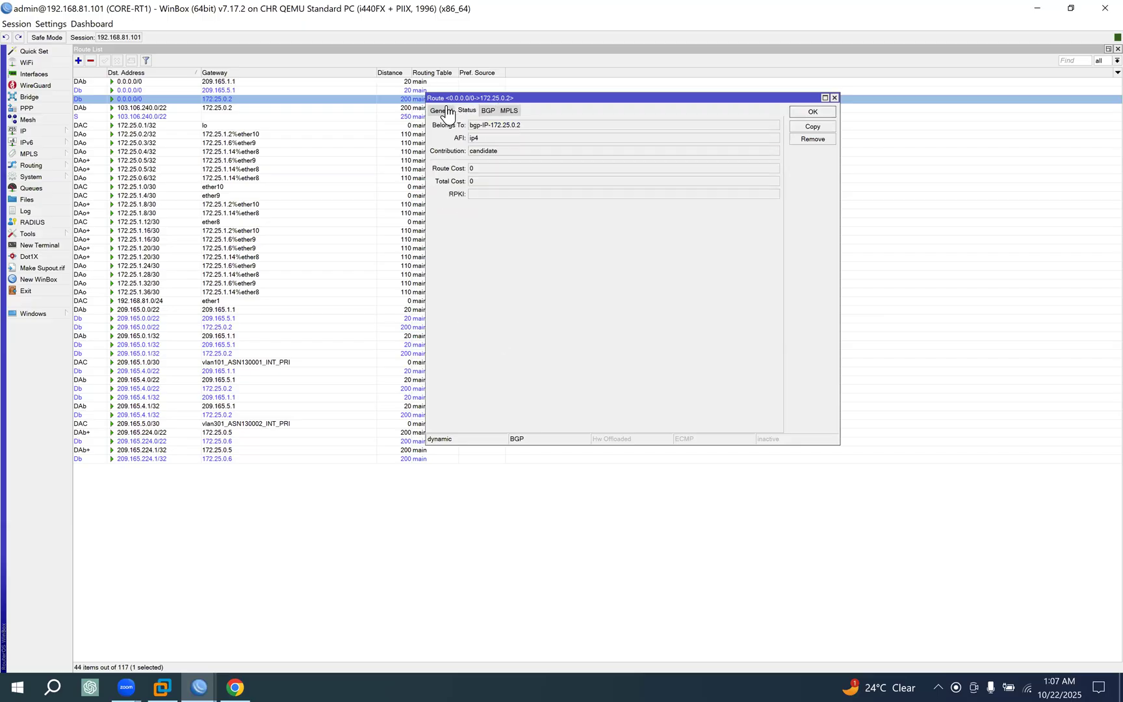
click(442, 112)
click(500, 212)
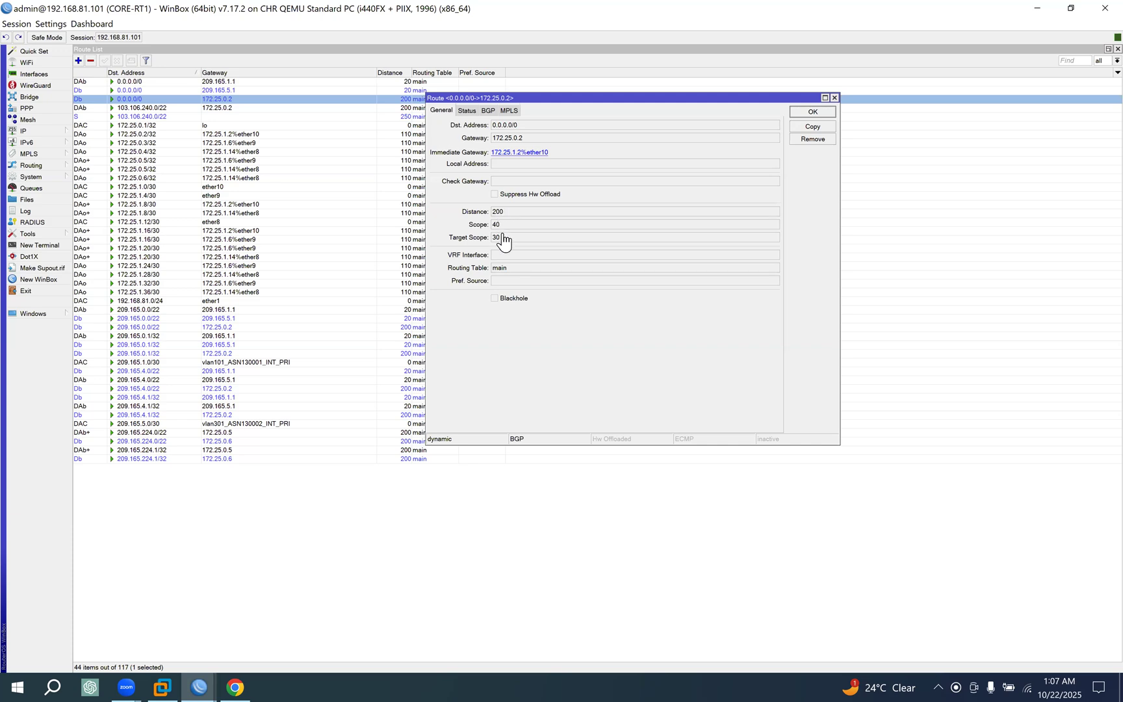
drag(502, 267, 499, 265)
click(499, 212)
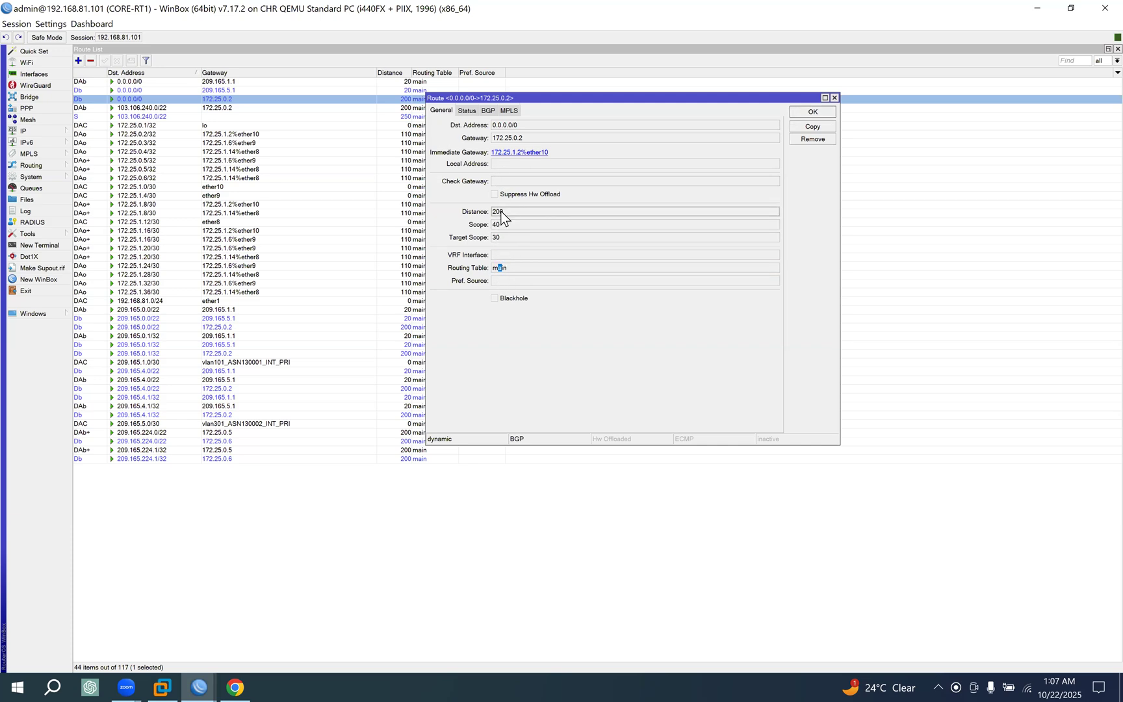
click(818, 110)
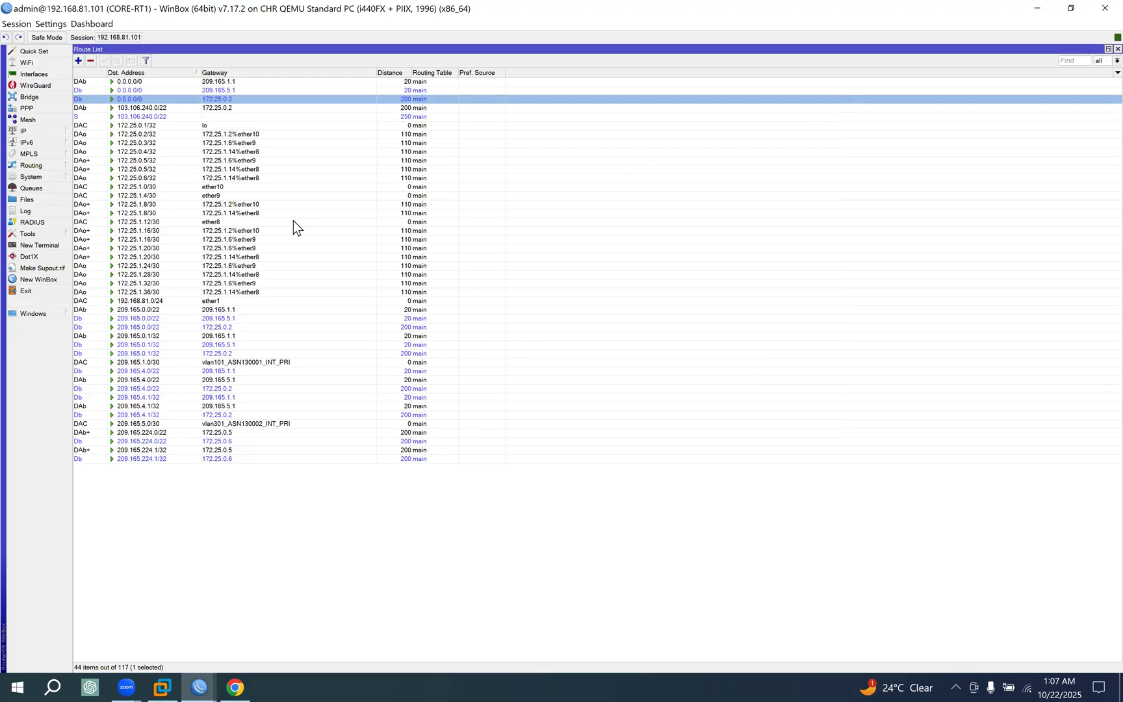
Switch to the MikroTik BGP documentation in Chrome and compare the Best-Path Selection statement about multiple providers with CORE-RT1's route list in WinBox.
click(227, 683)
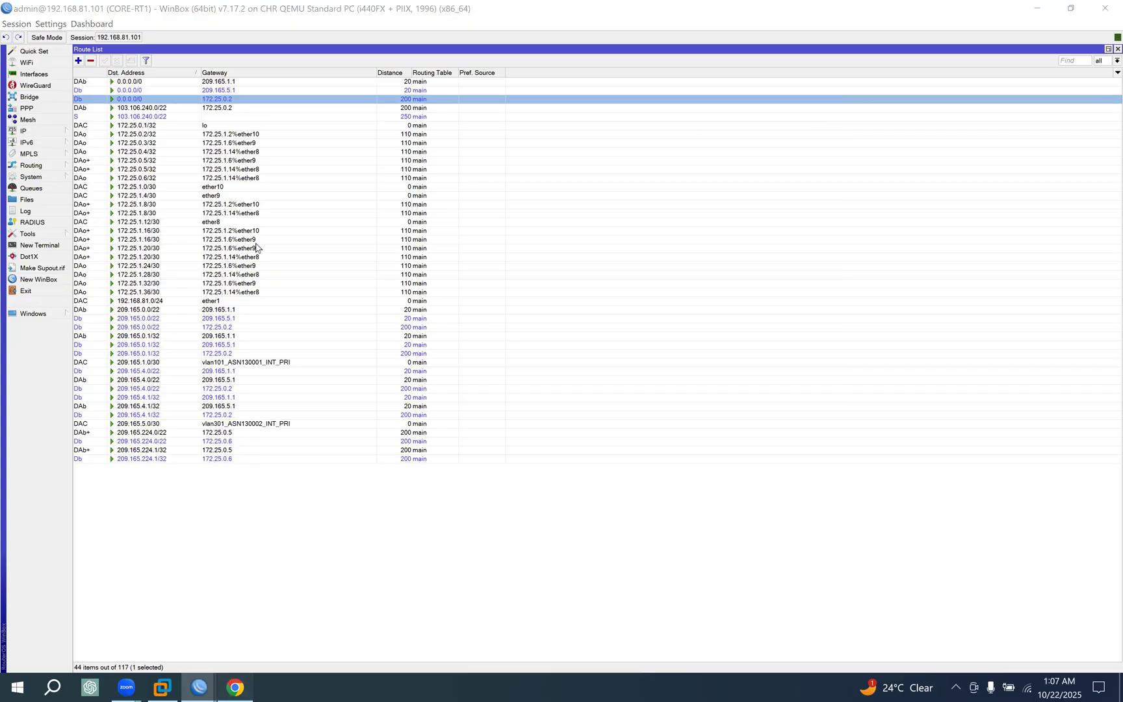
click(117, 8)
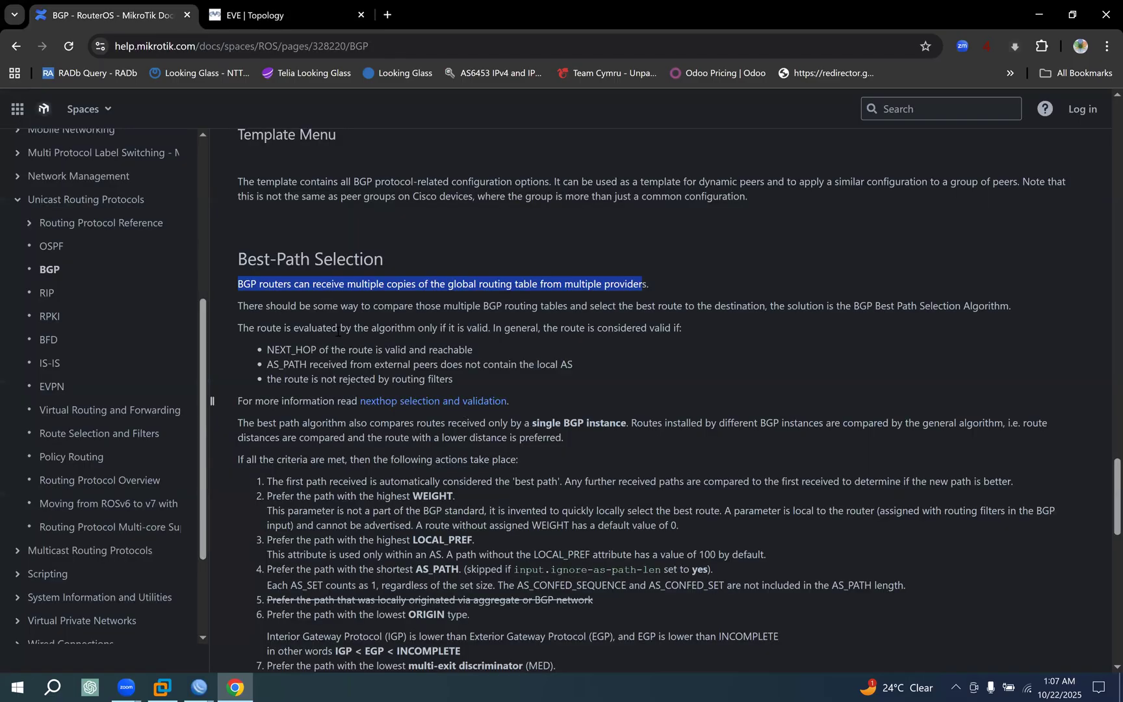
click(348, 315)
drag(253, 284, 531, 287)
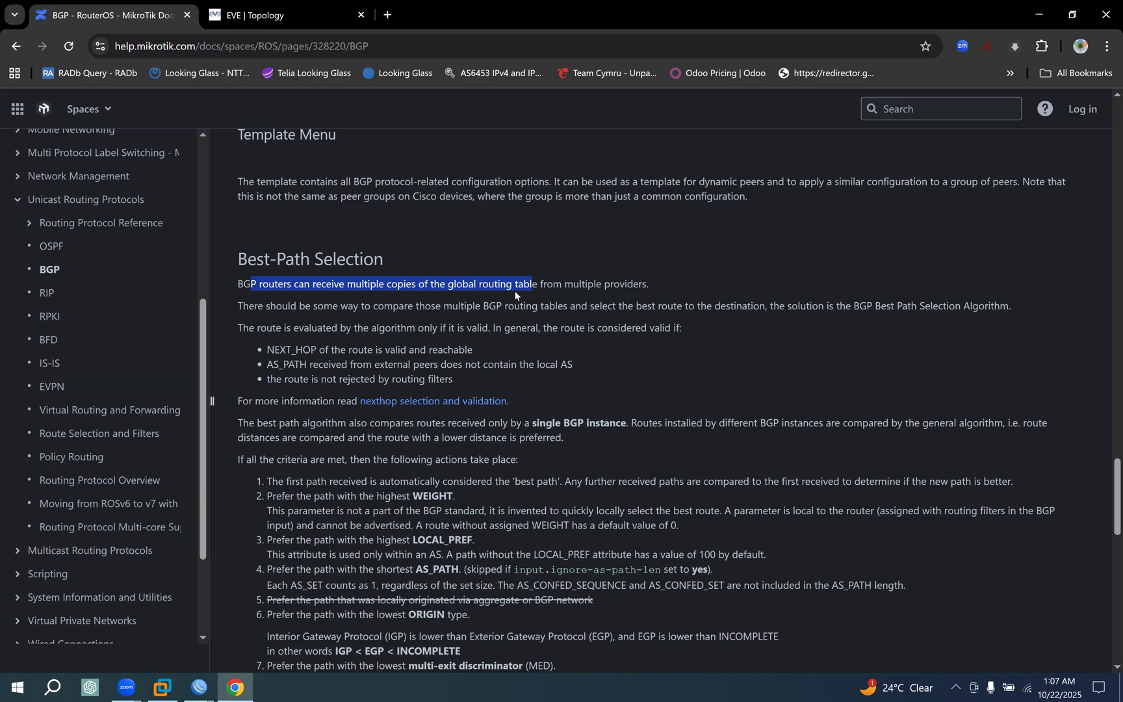
drag(649, 284, 553, 284)
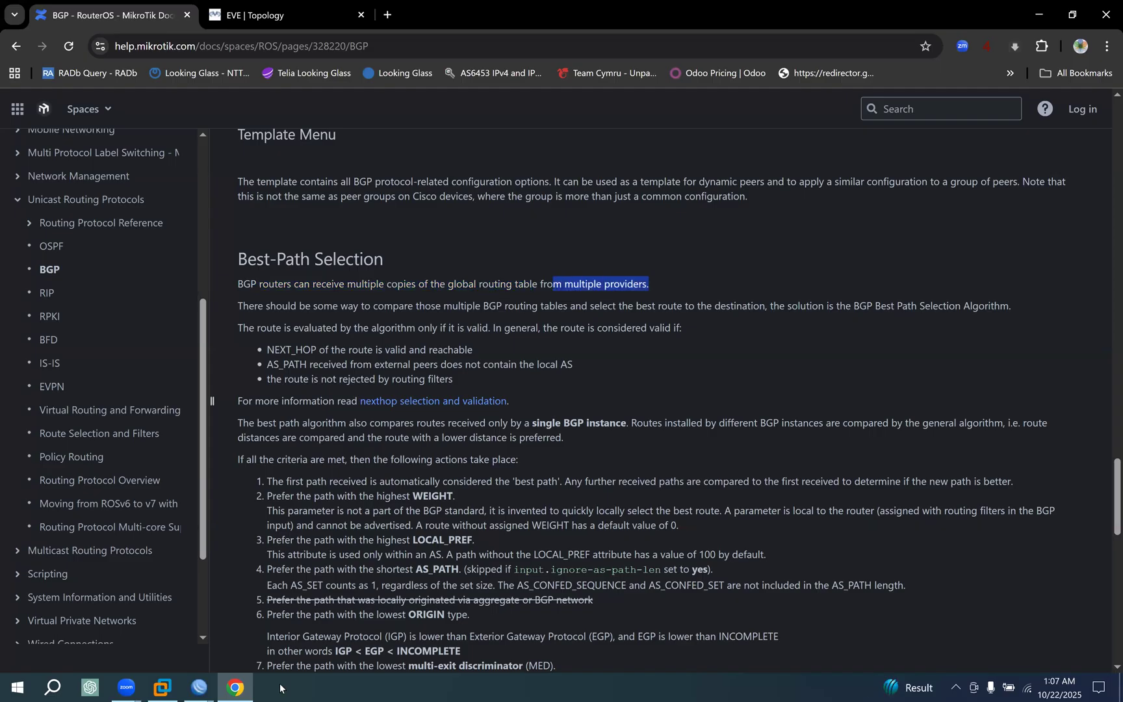
click(199, 688)
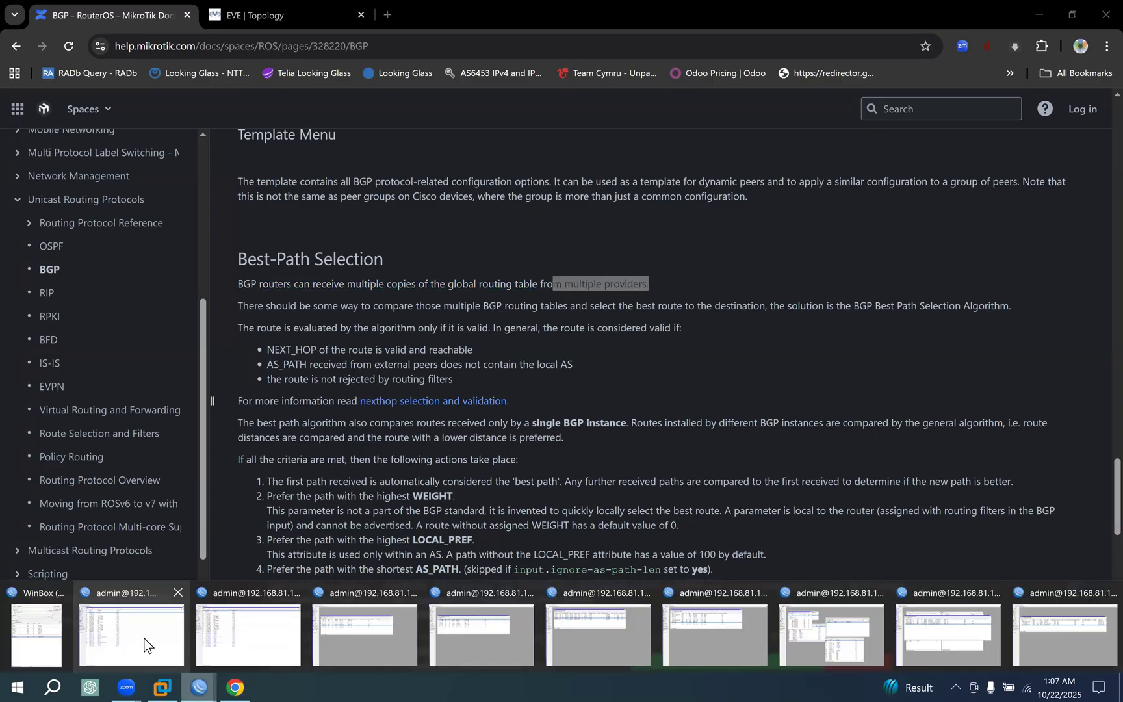
click(144, 645)
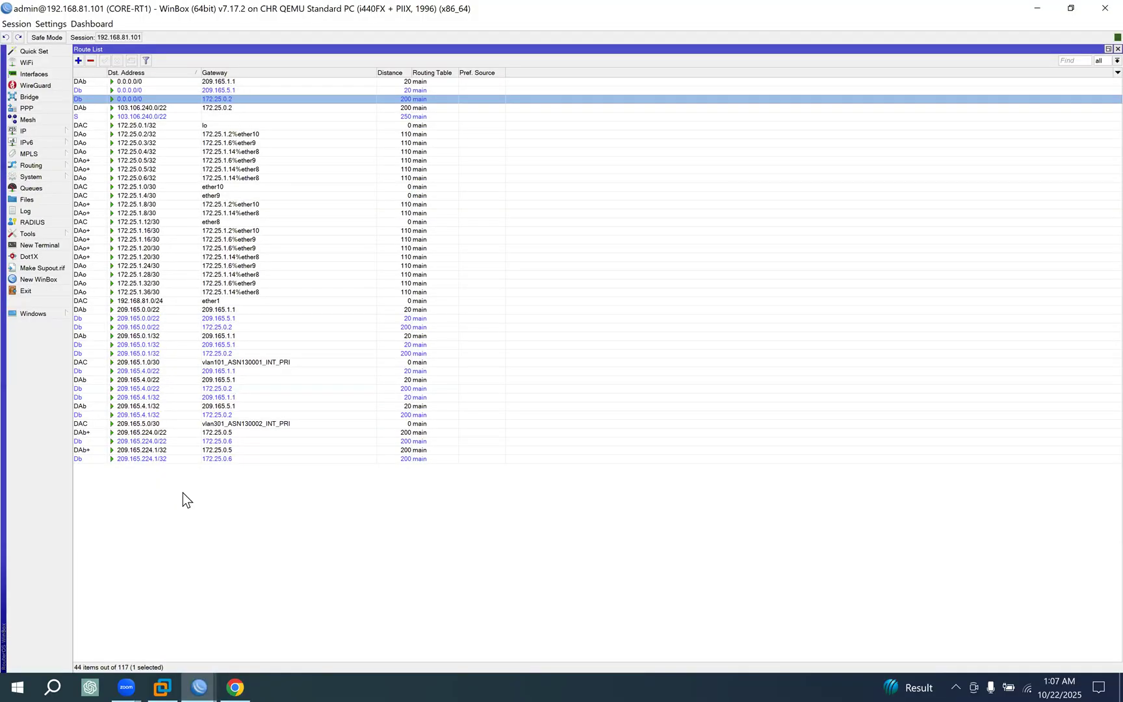
click(236, 687)
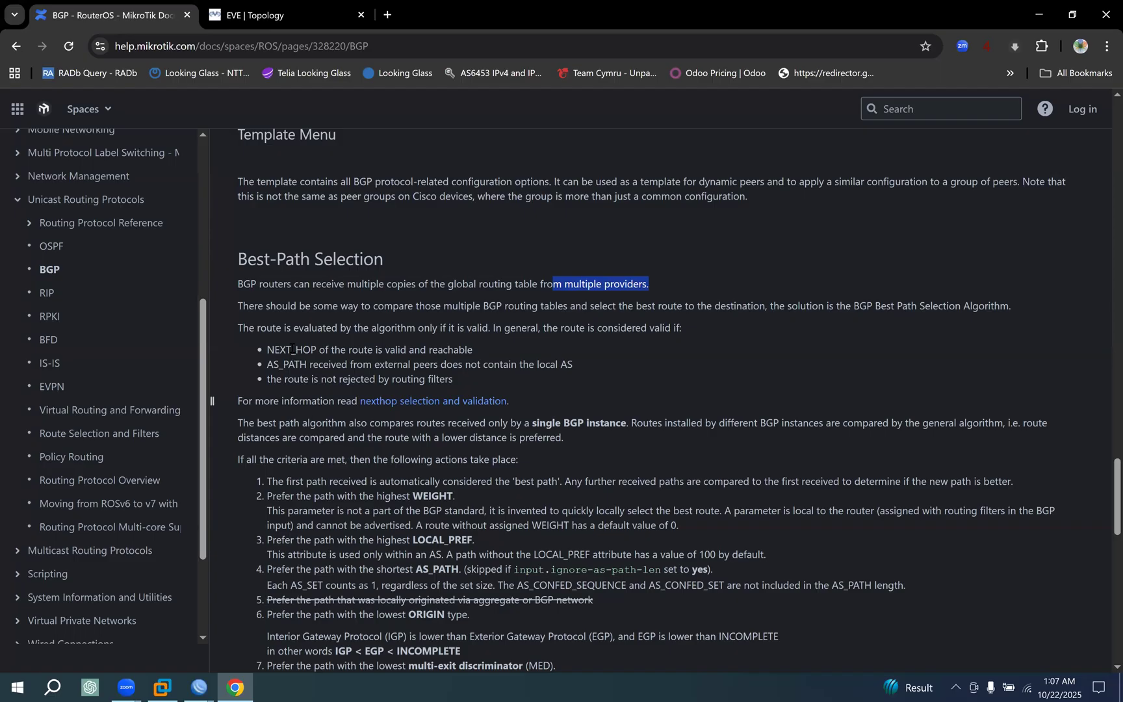
Read the documentation's introduction to the BGP Best Path Selection Algorithm and its route validity rules, up to the NEXT_HOP condition.
scroll(317, 298, down, 1)
drag(299, 233, 845, 234)
click(1004, 235)
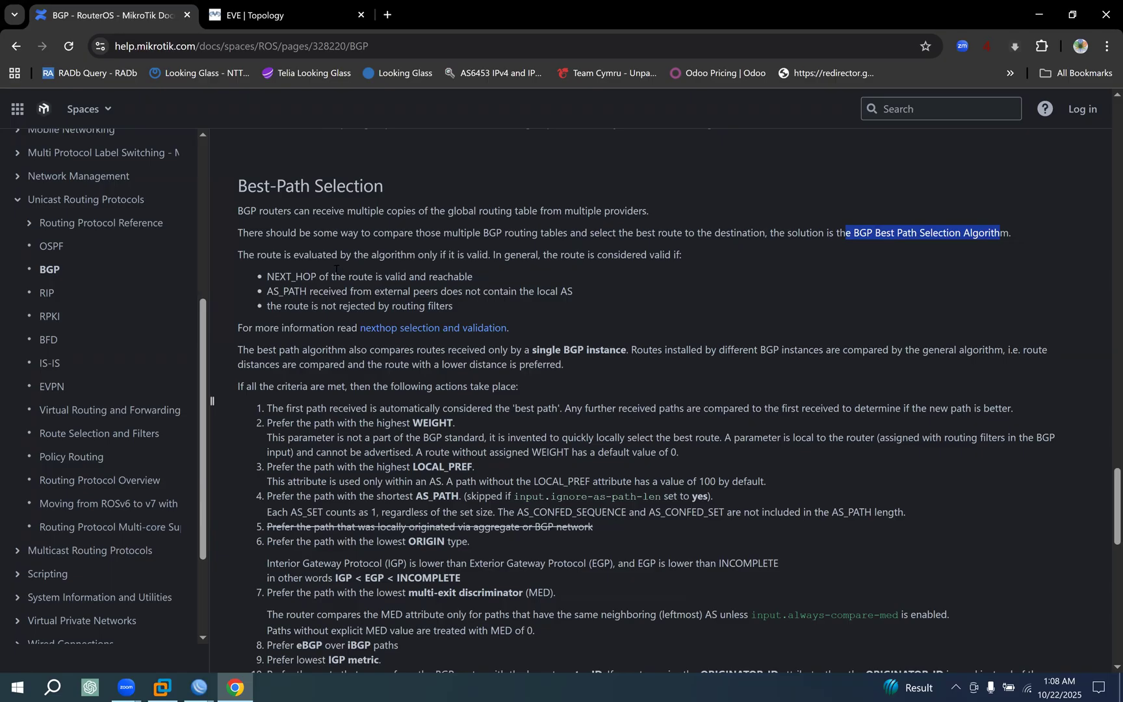
mouse_move(256, 255)
mouse_down()
mouse_move(495, 257)
mouse_move(249, 258)
mouse_up()
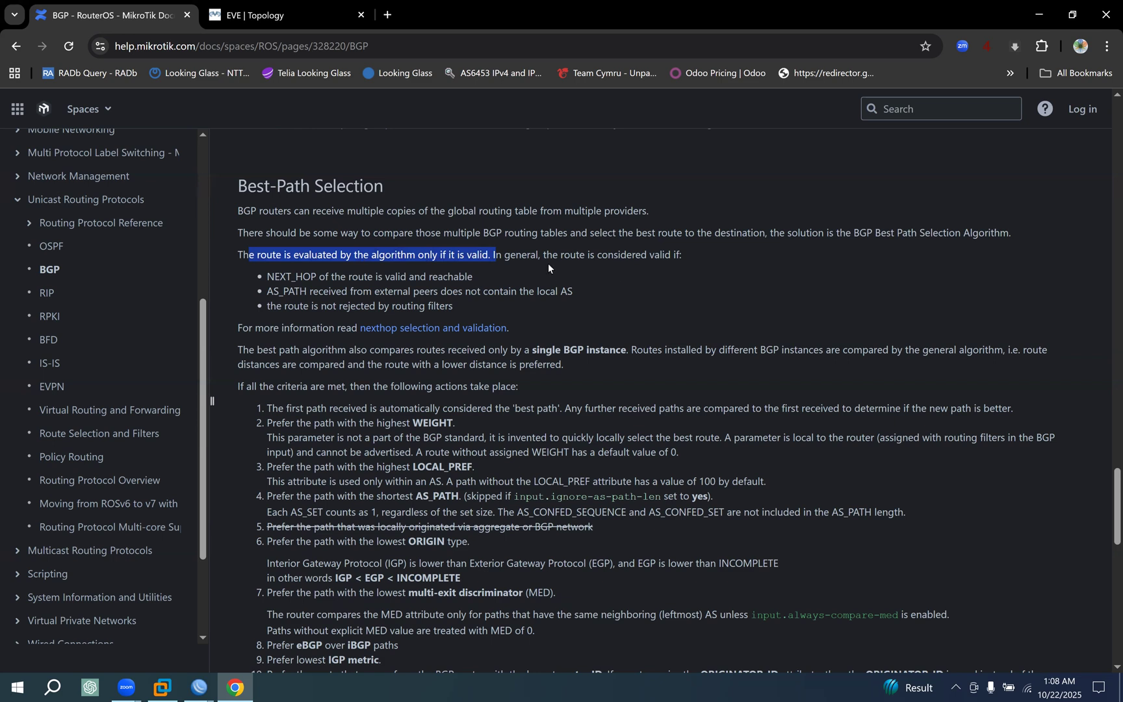
drag(546, 257, 648, 256)
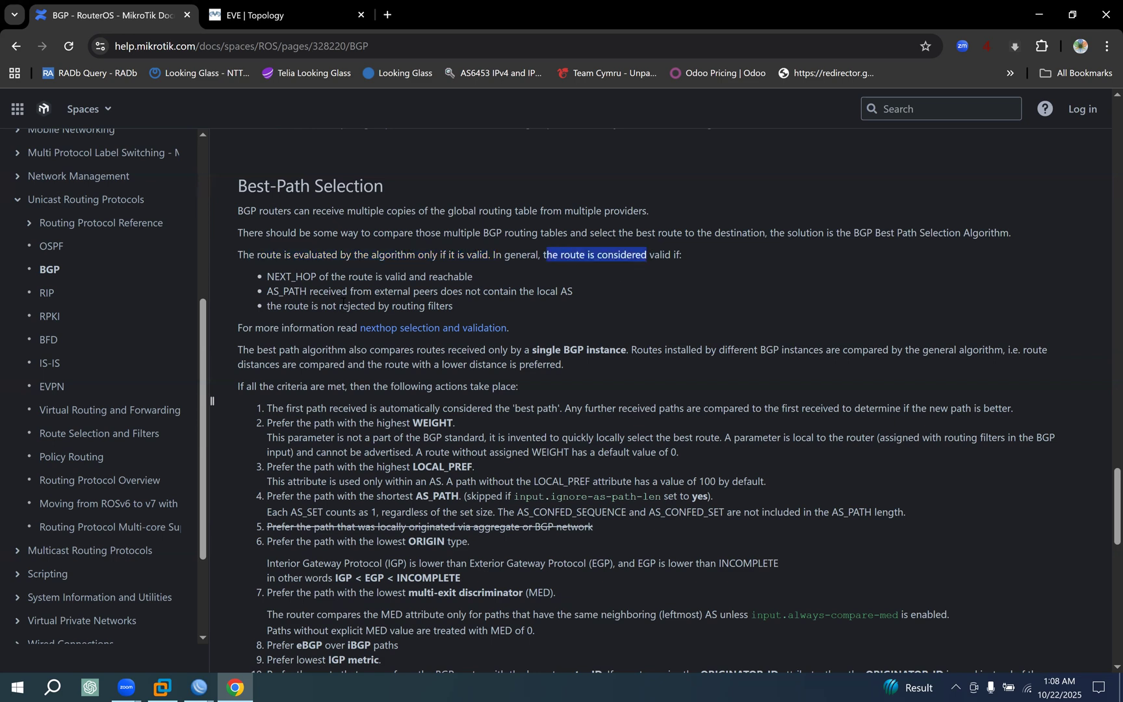
drag(267, 277, 317, 277)
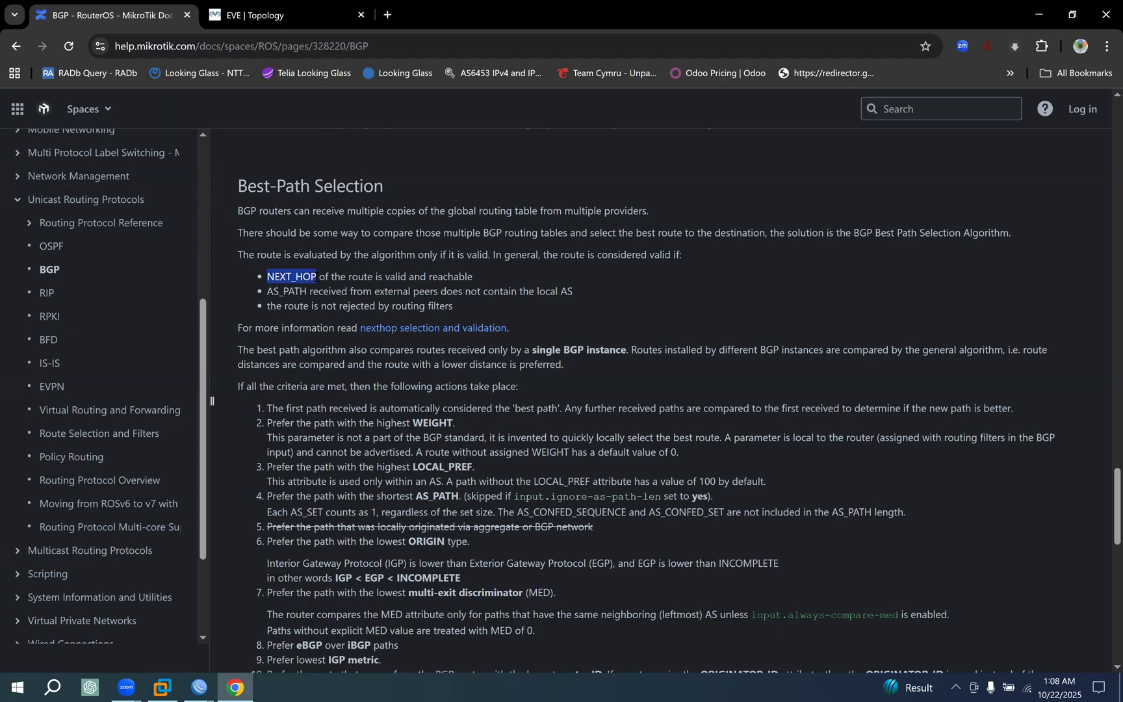
Check the active default route's gateway in the CORE-RT1 WinBox session, and return to Chrome to read the NEXT_HOP and AS_PATH validity conditions.
click(199, 687)
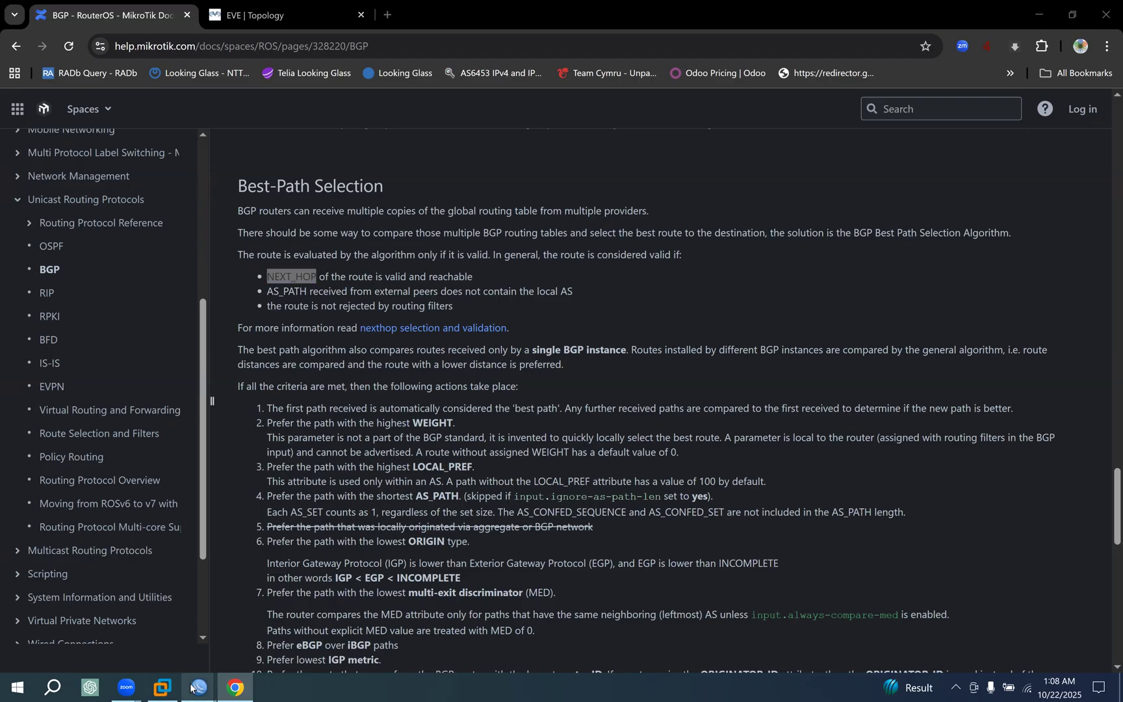
click(131, 633)
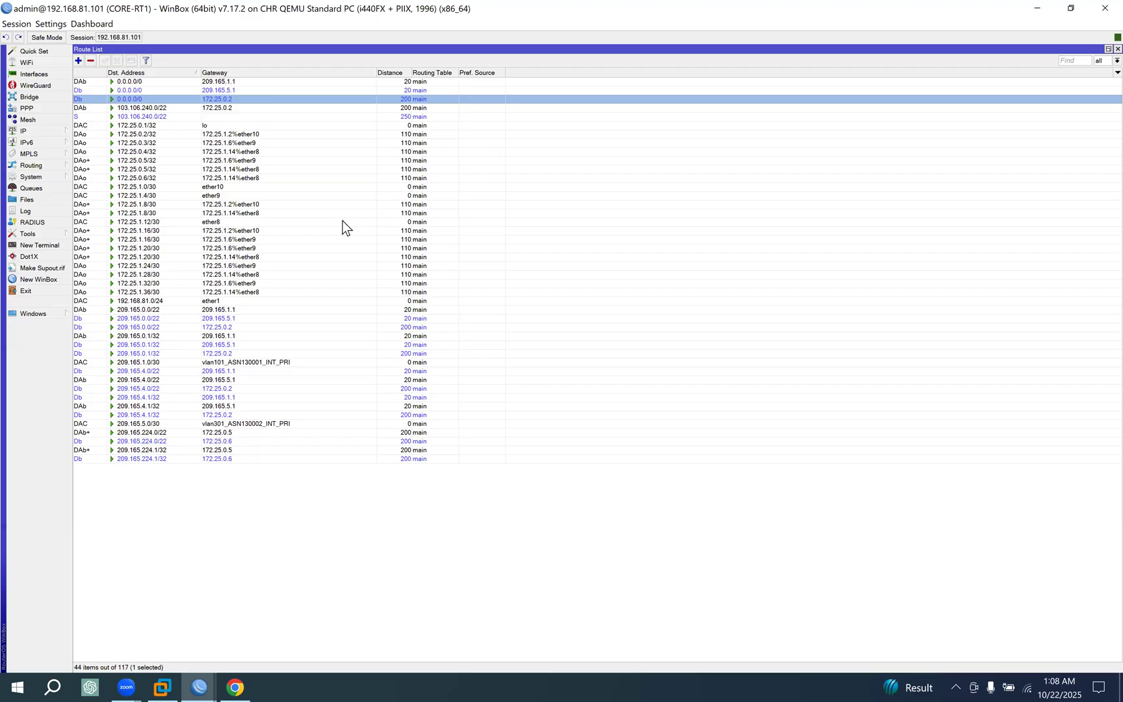
click(215, 82)
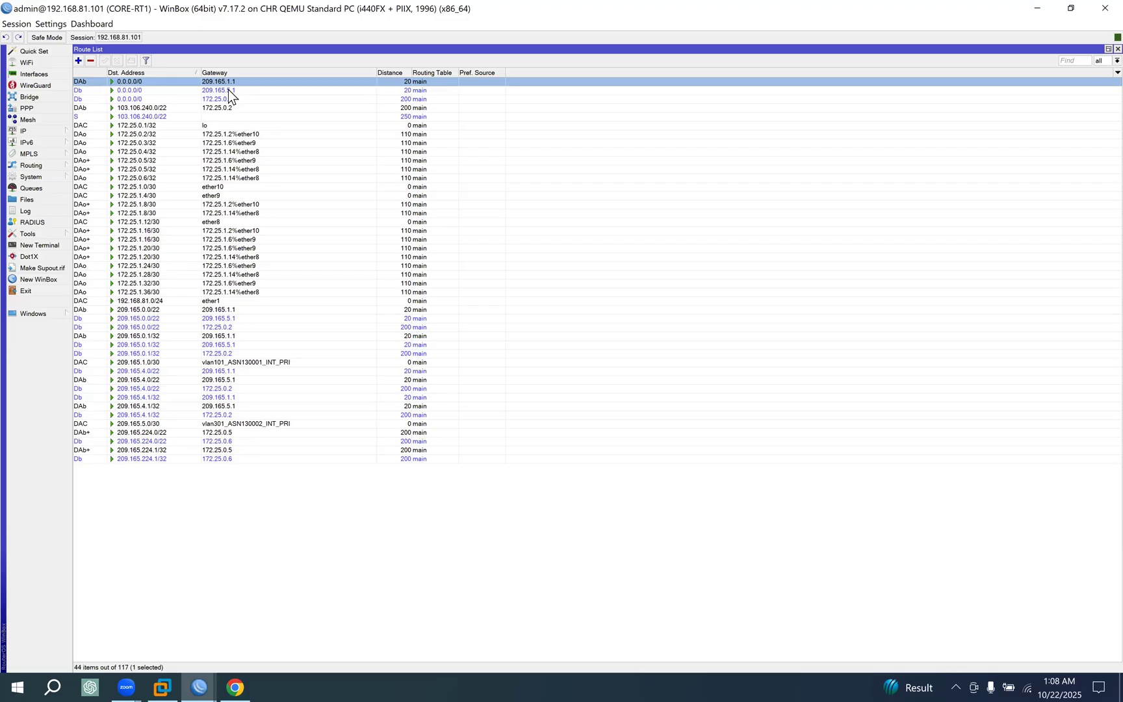
click(235, 688)
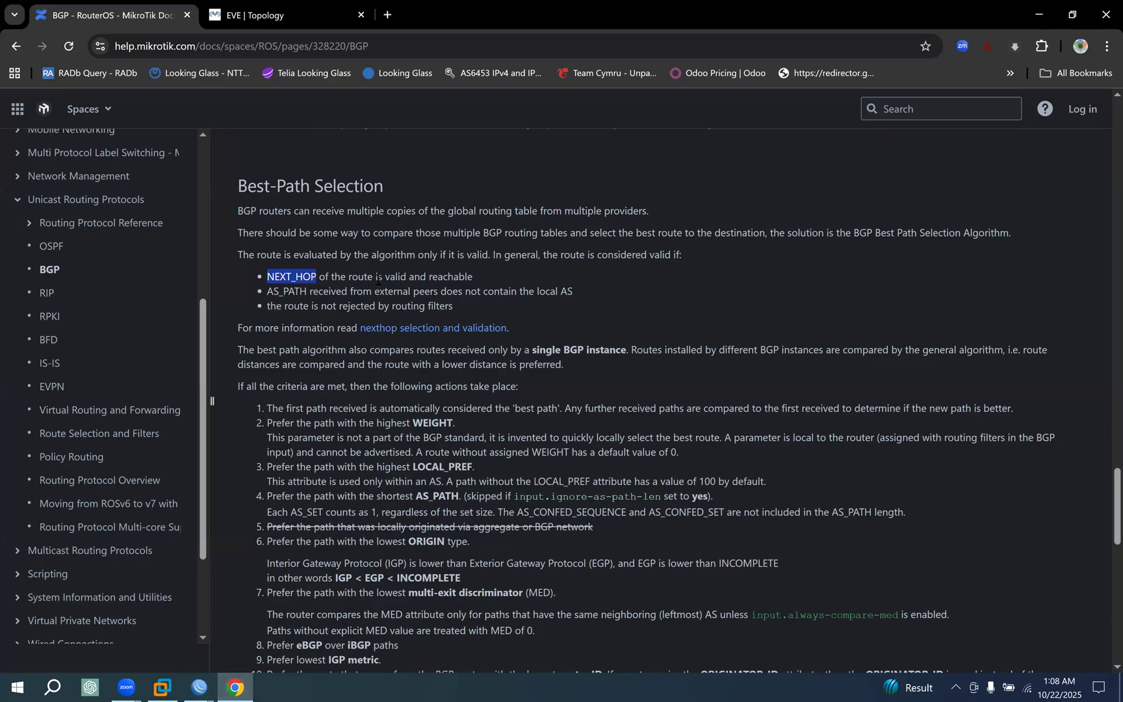
drag(351, 276, 508, 276)
drag(273, 291, 581, 294)
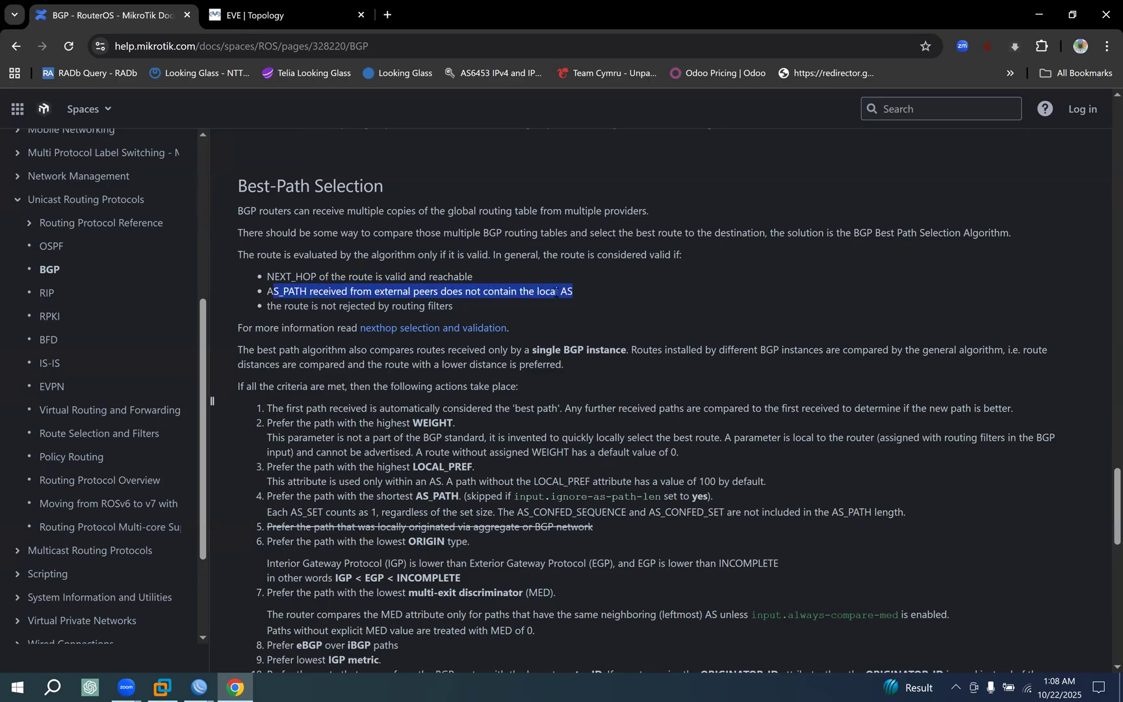
drag(267, 293, 343, 292)
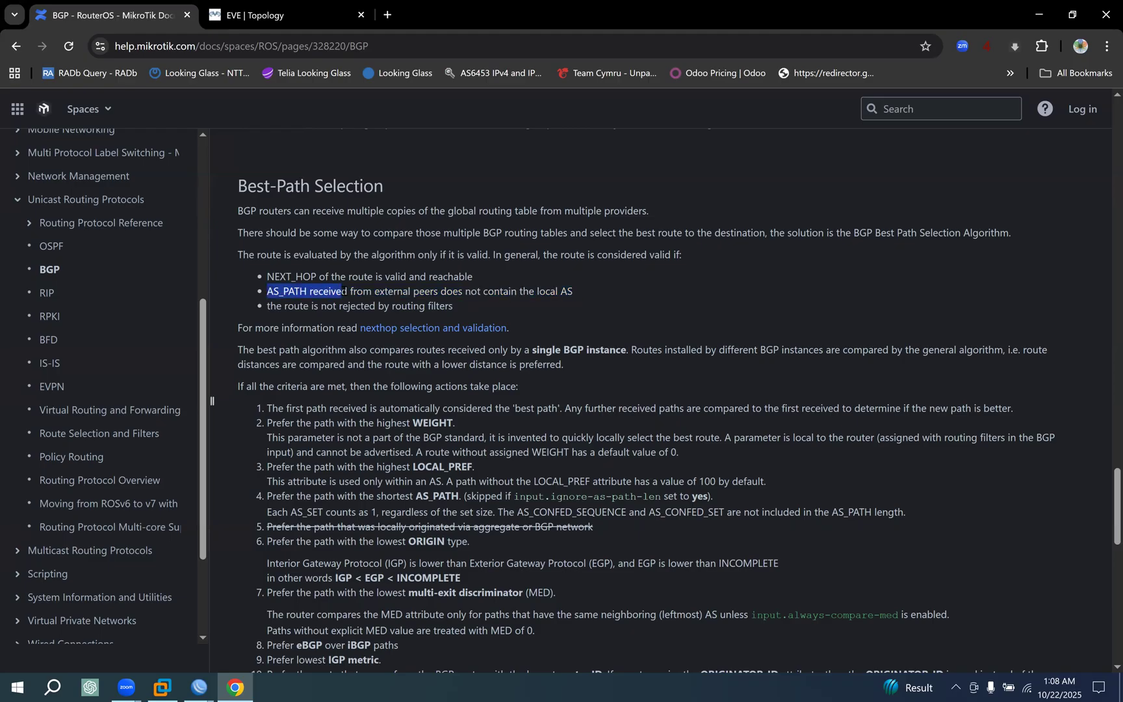
Switch to the CORE-RT1 WinBox session and check the AS Path of the 0.0.0.0/0 route via 209.165.1.1.
click(199, 687)
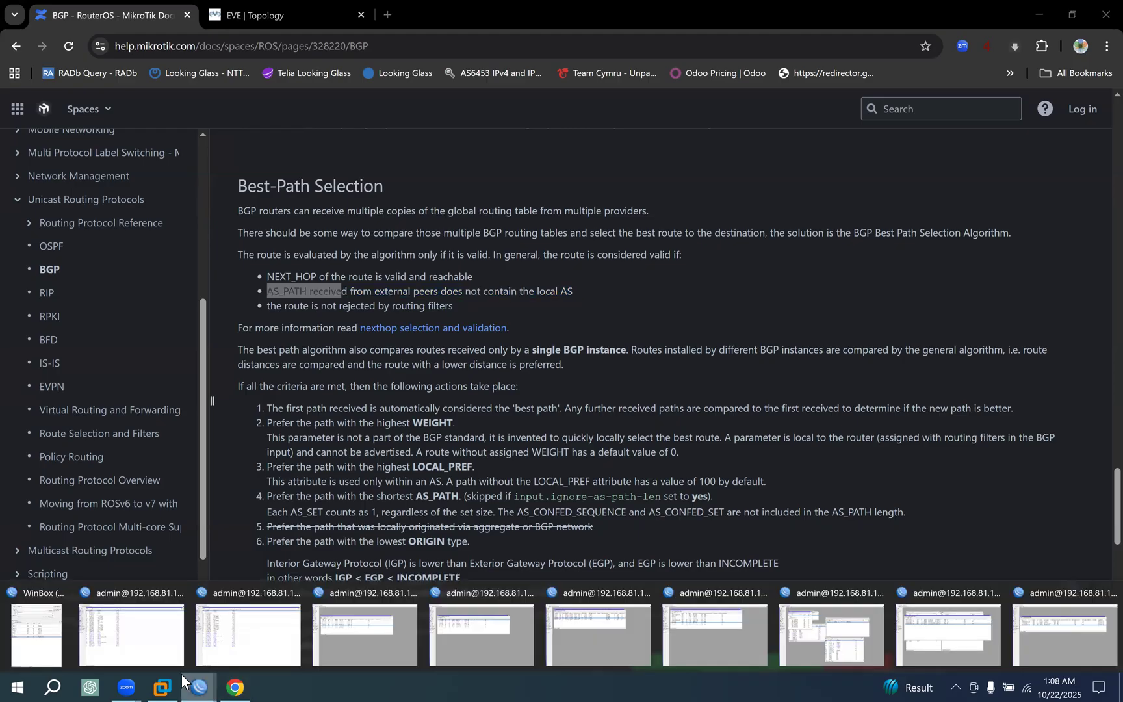
click(126, 639)
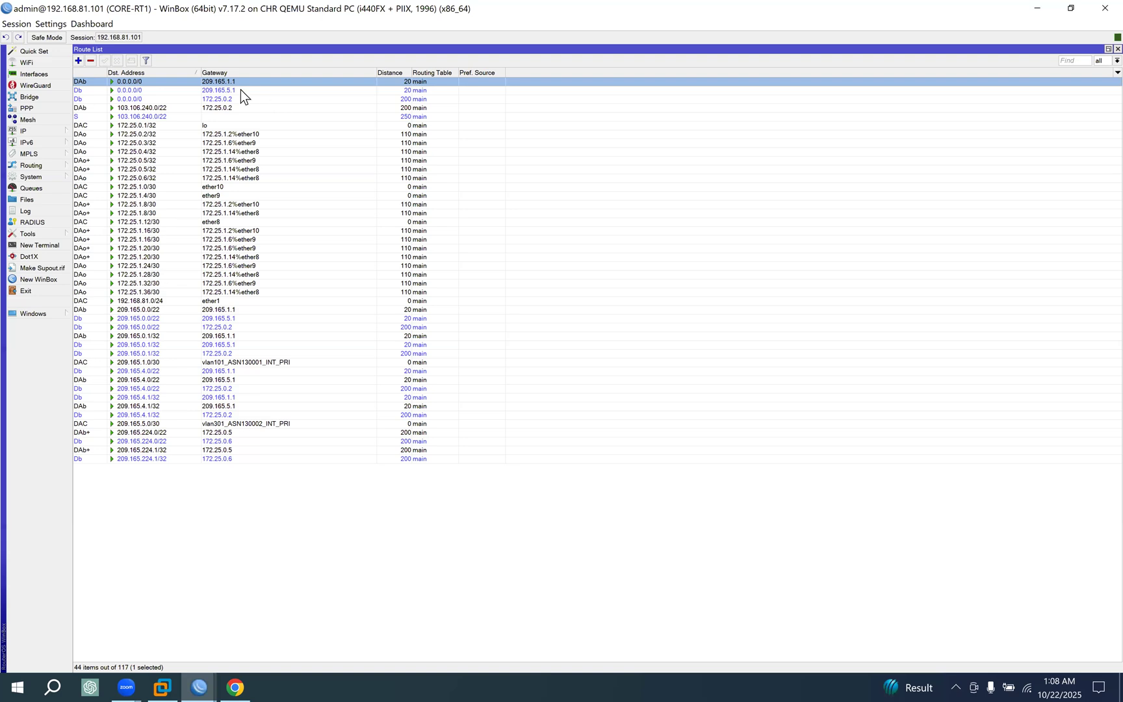
double_click(220, 83)
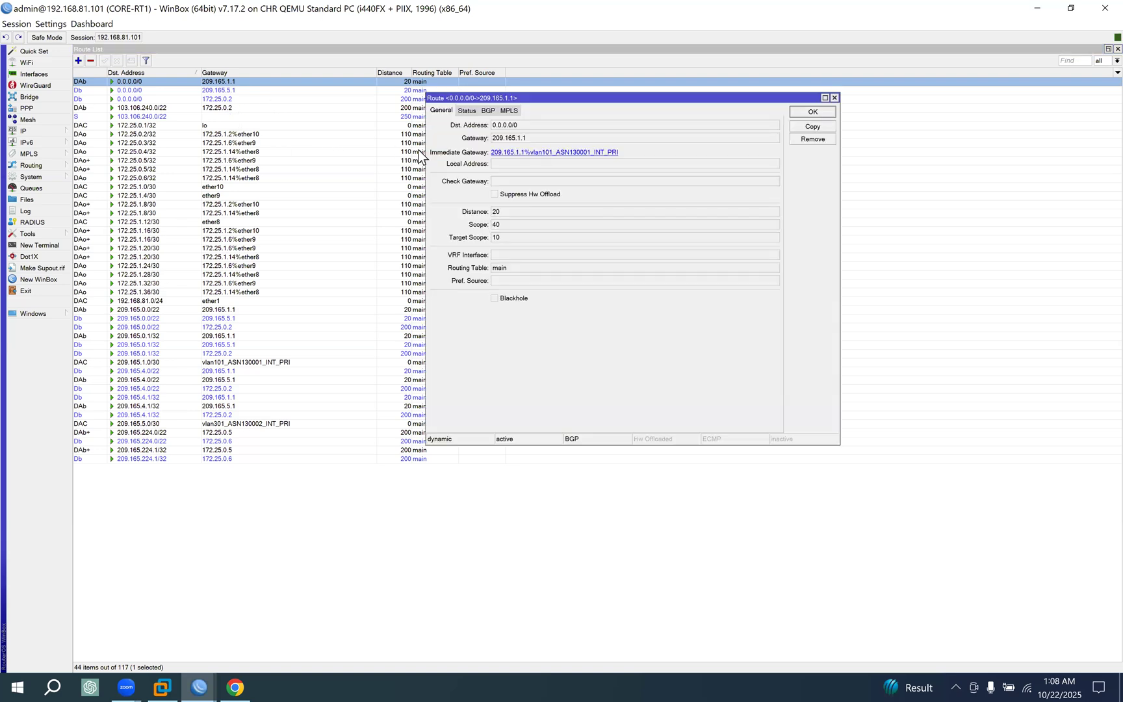
click(488, 110)
double_click(494, 153)
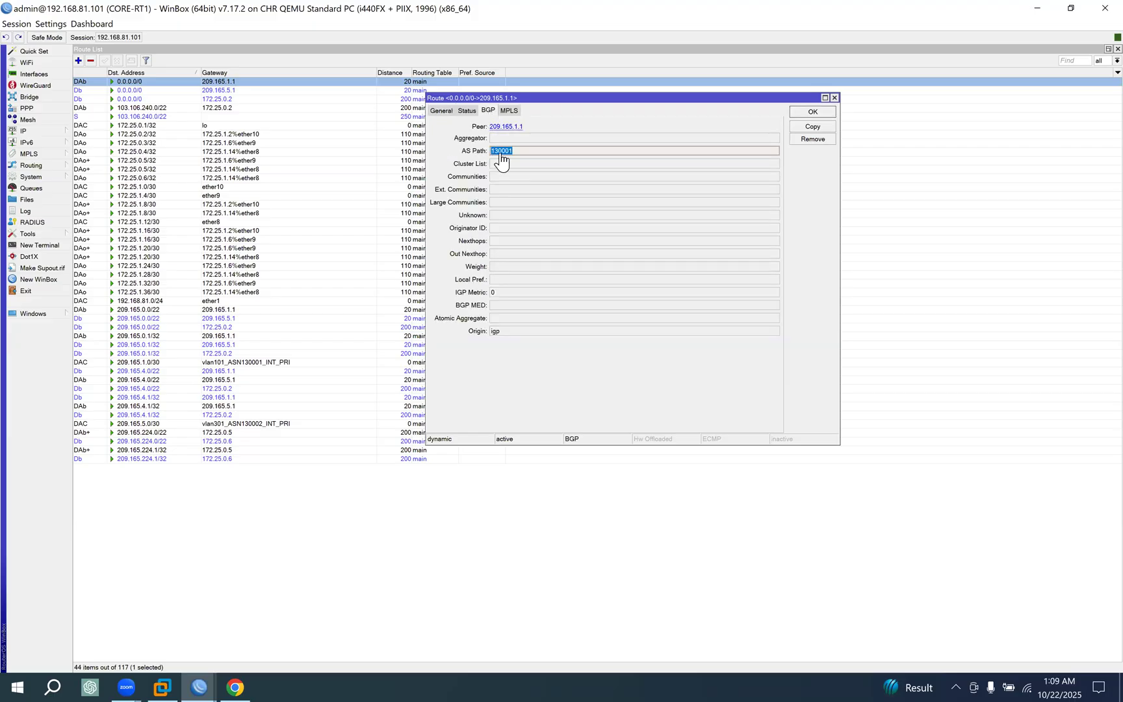
click(812, 112)
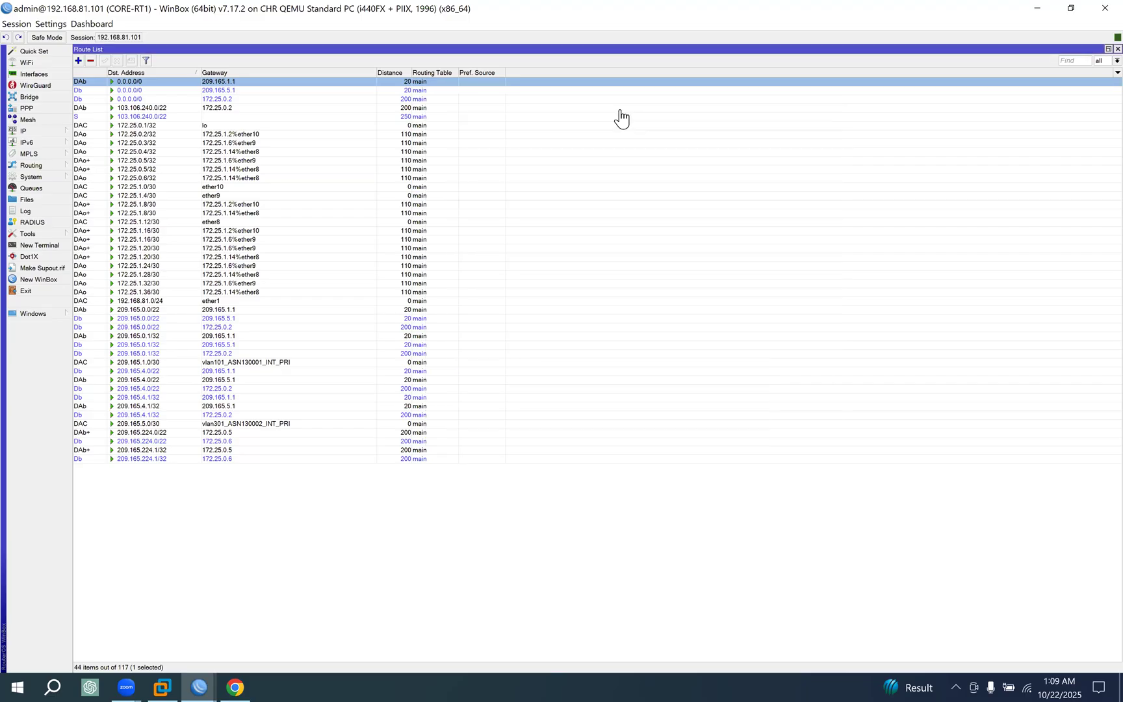
Check the AS Path of the 0.0.0.0/0 routes via 209.165.5.1 and 172.25.0.2.
double_click(414, 91)
double_click(519, 152)
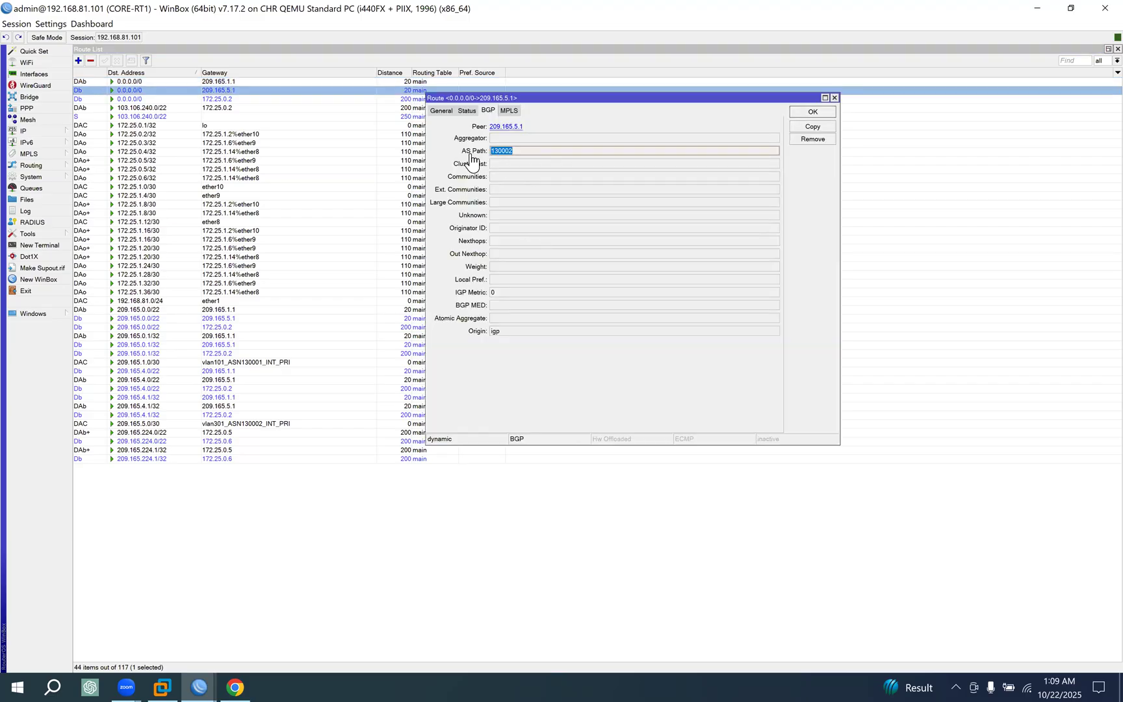
click(812, 113)
click(418, 100)
key(Return)
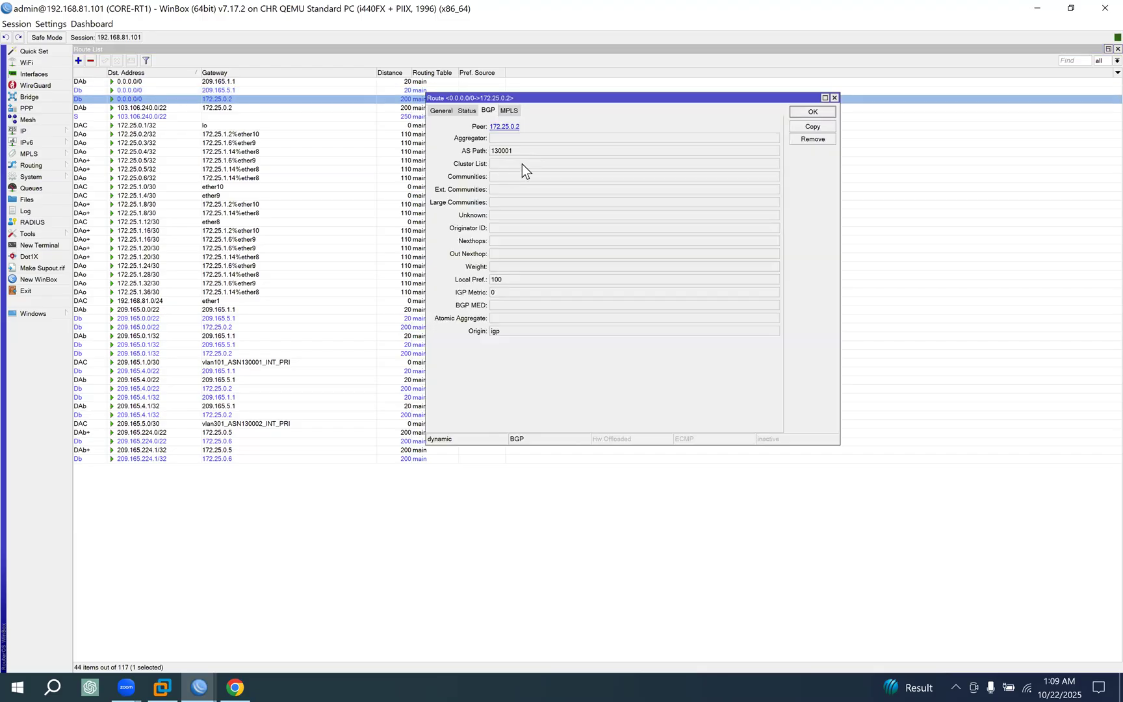
double_click(517, 152)
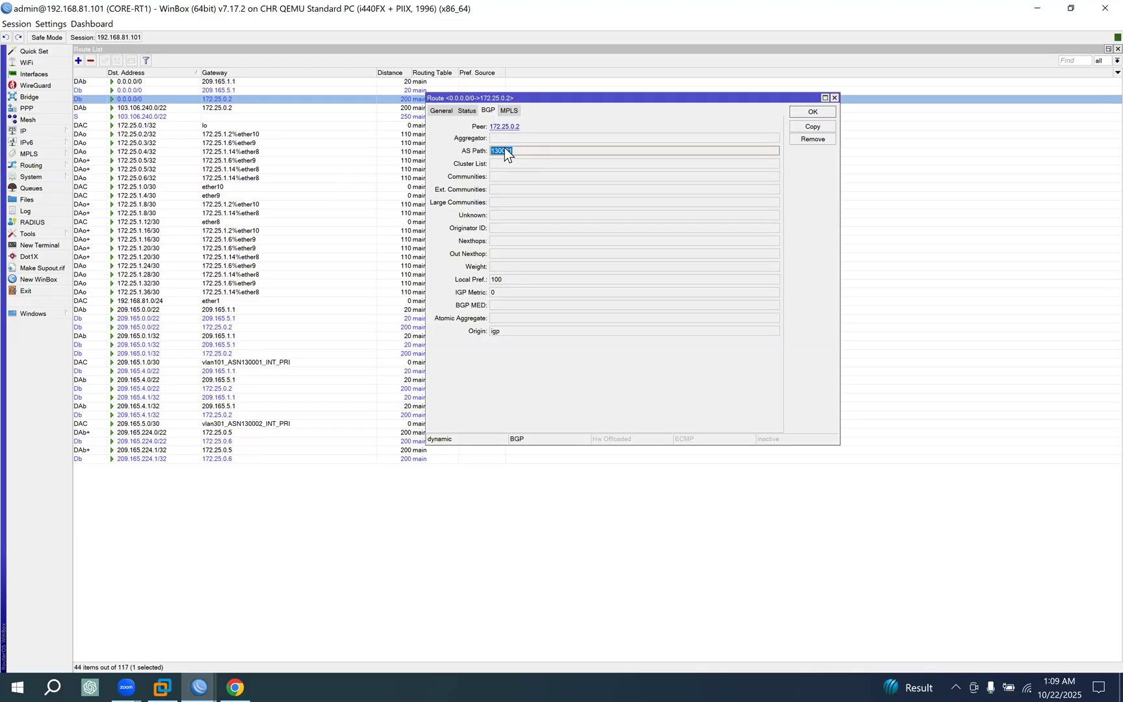
Close the route details, switch to Chrome, and read the AS_PATH and routing filter validity conditions.
click(809, 111)
click(229, 674)
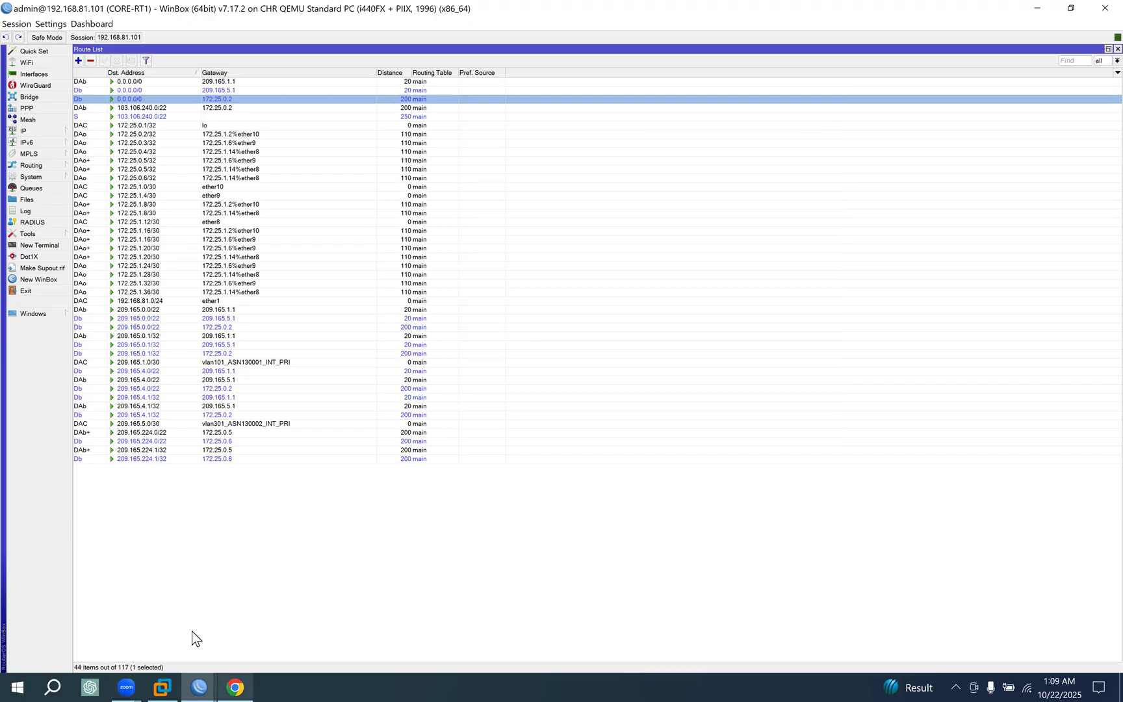
click(286, 294)
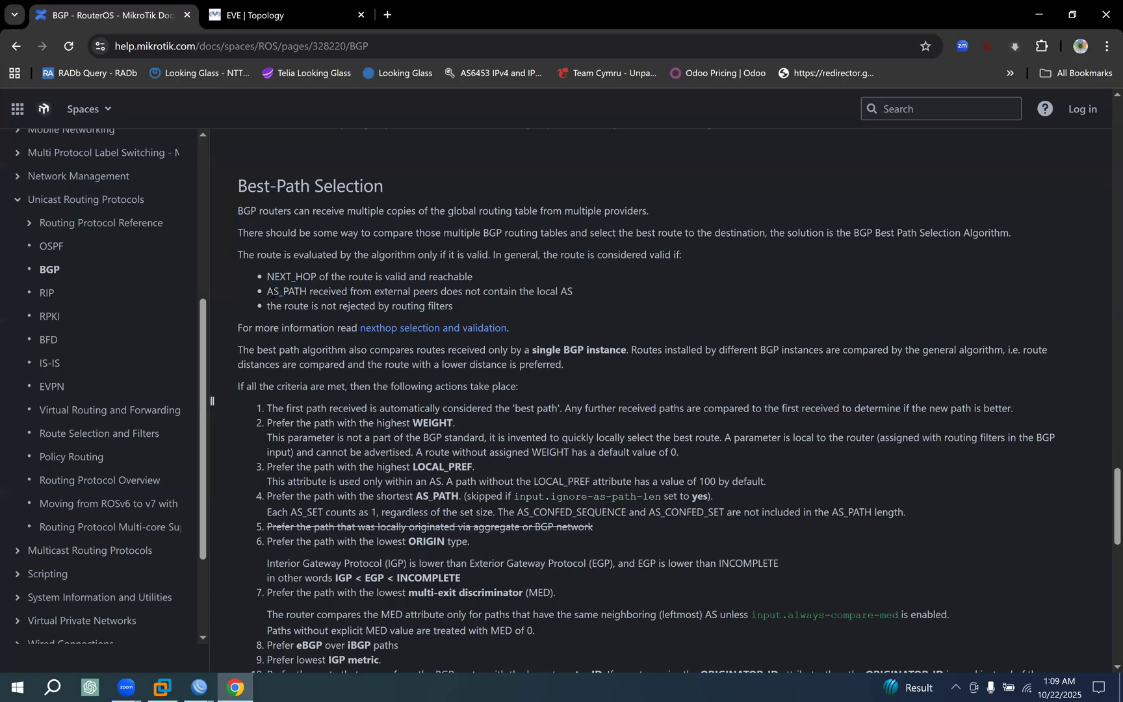
drag(464, 294, 595, 297)
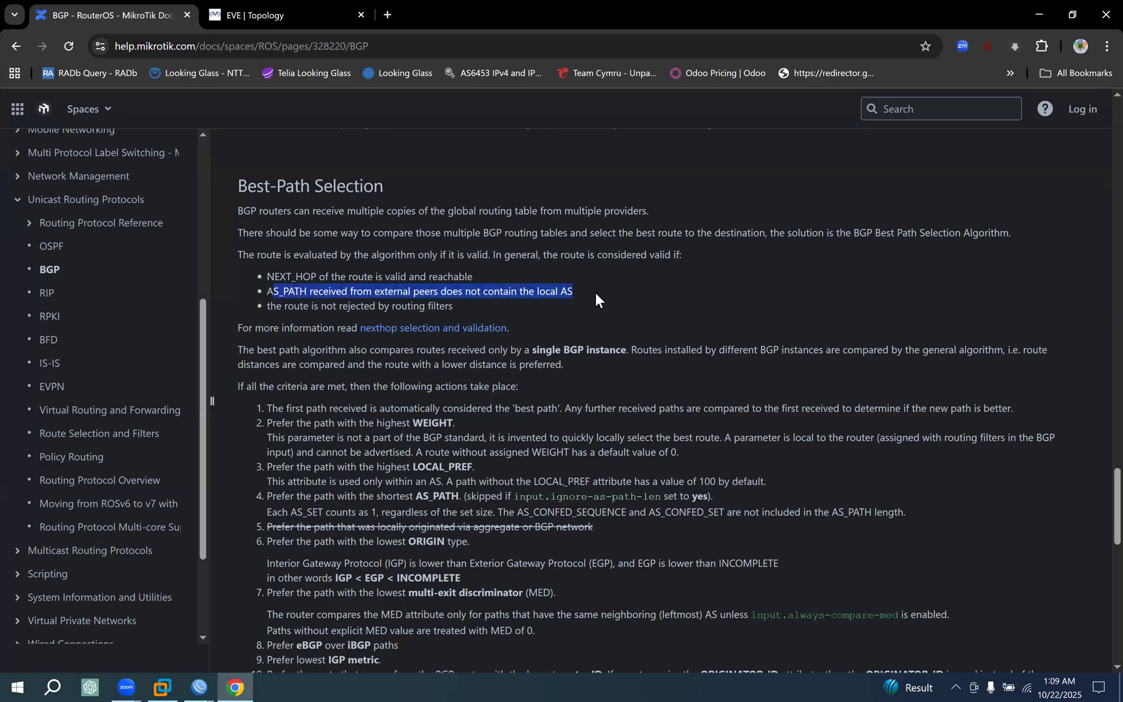
drag(275, 306, 460, 309)
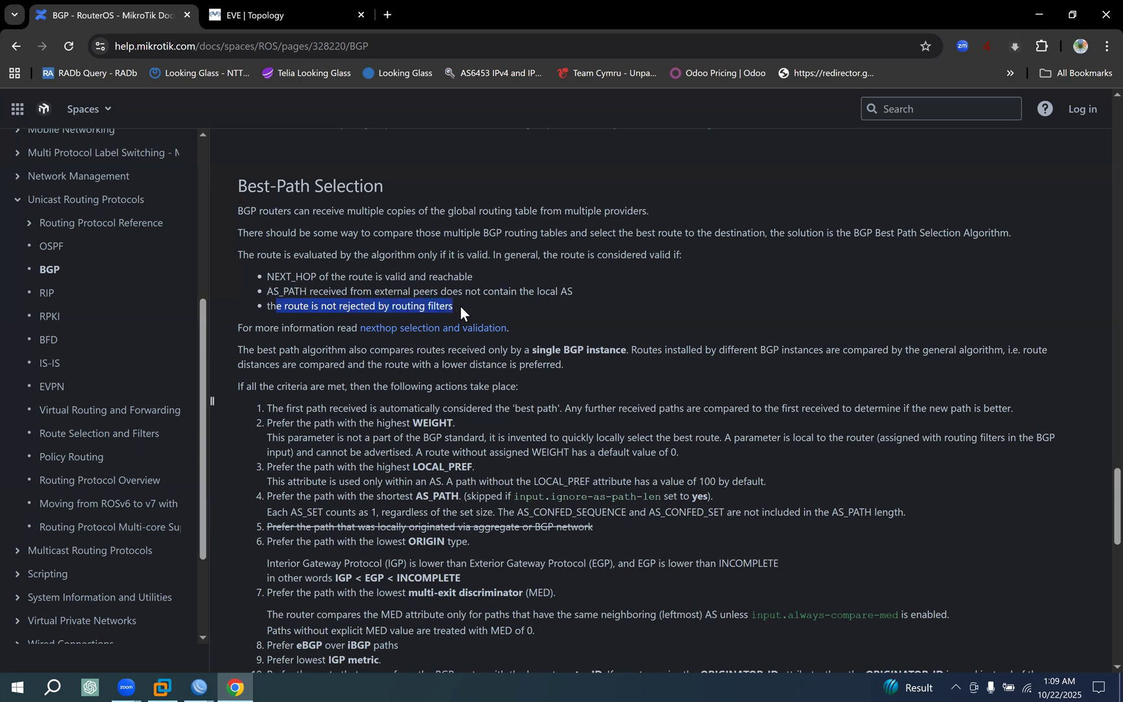
Switch to the CORE-RT1 WinBox session and examine the general, status, BGP and MPLS details of the 0.0.0.0/0 route via 209.165.5.1.
click(199, 687)
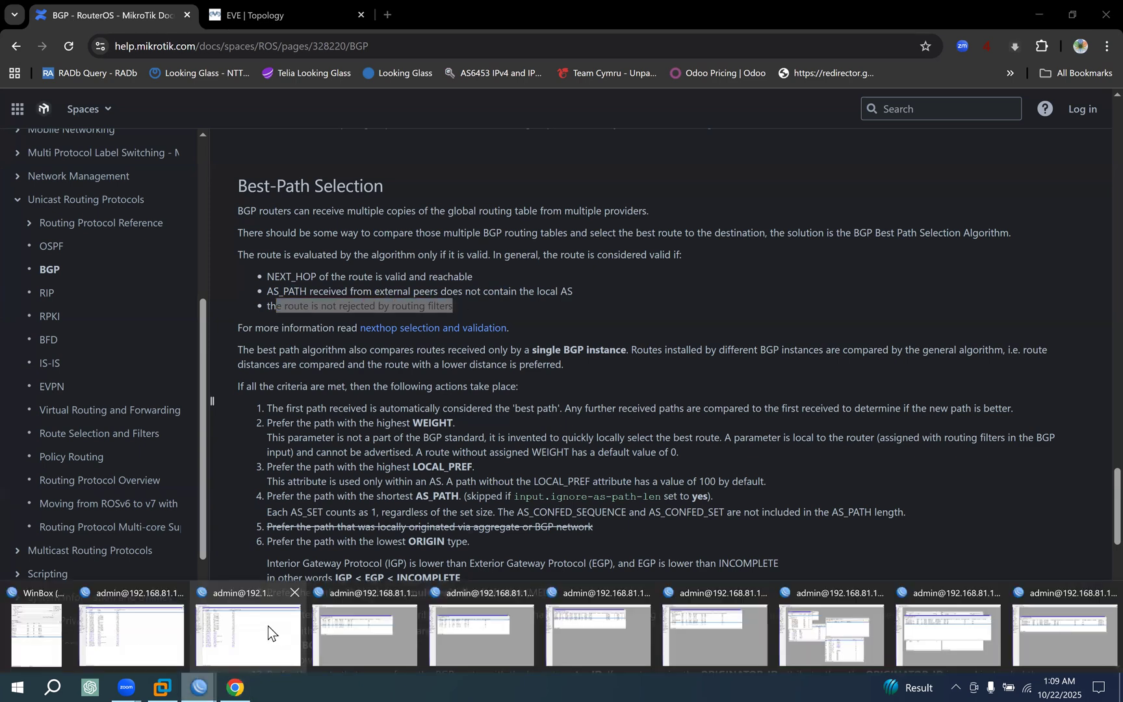
click(268, 626)
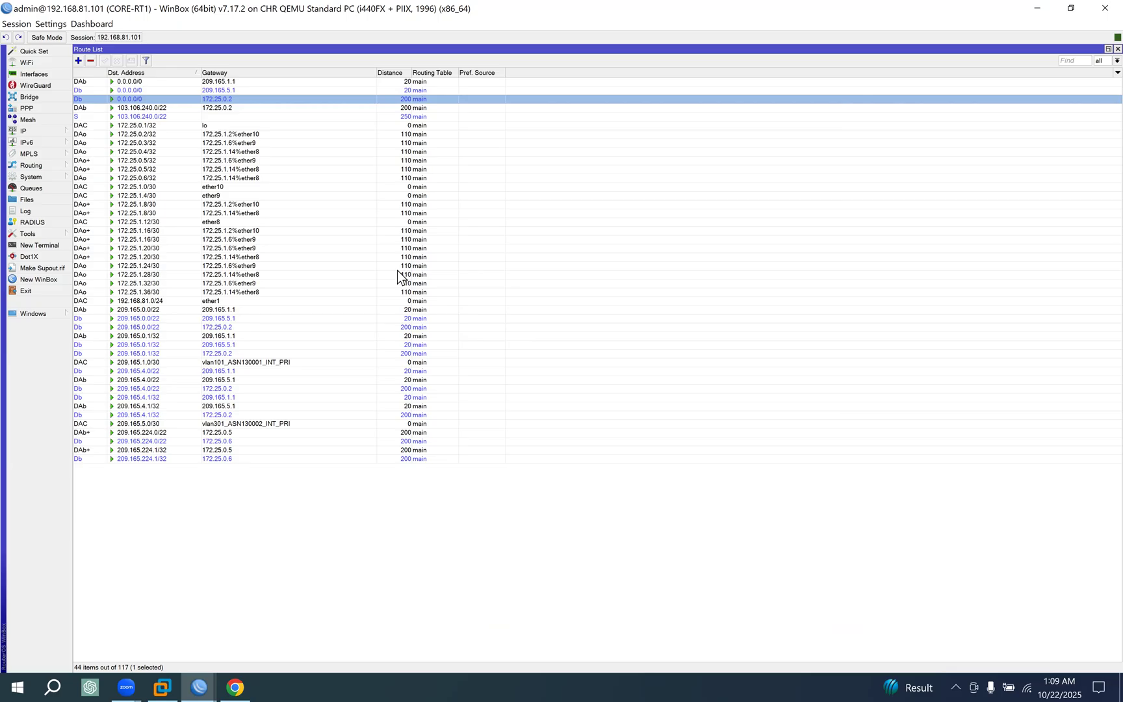
double_click(414, 90)
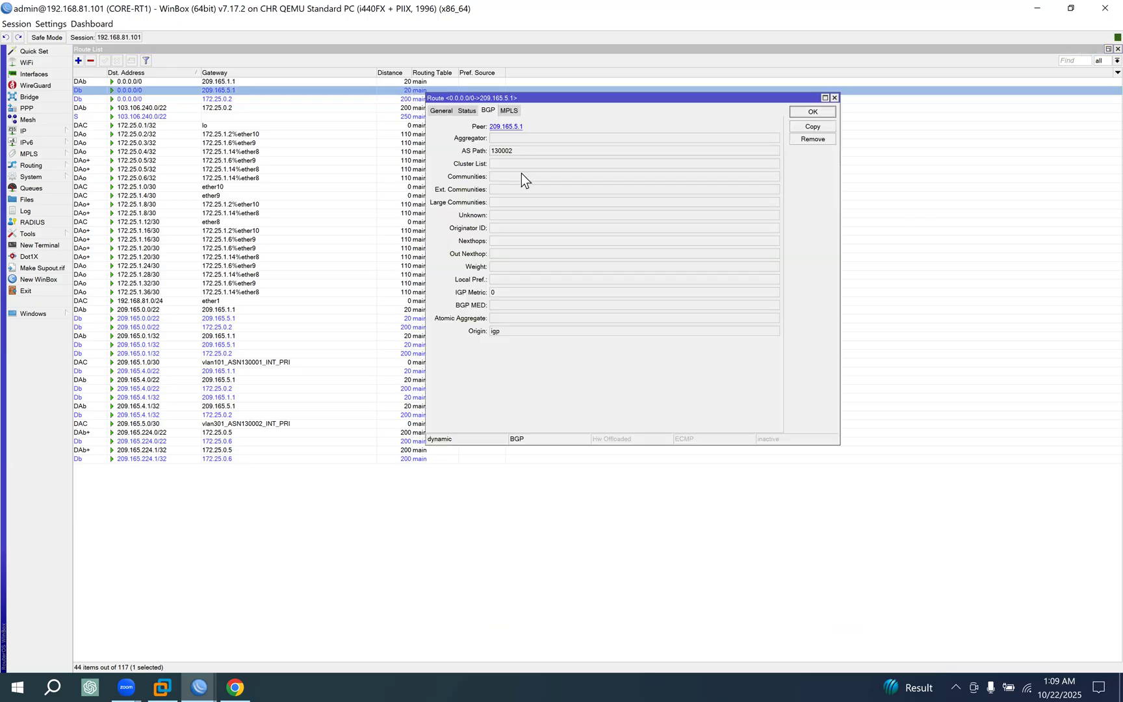
click(467, 111)
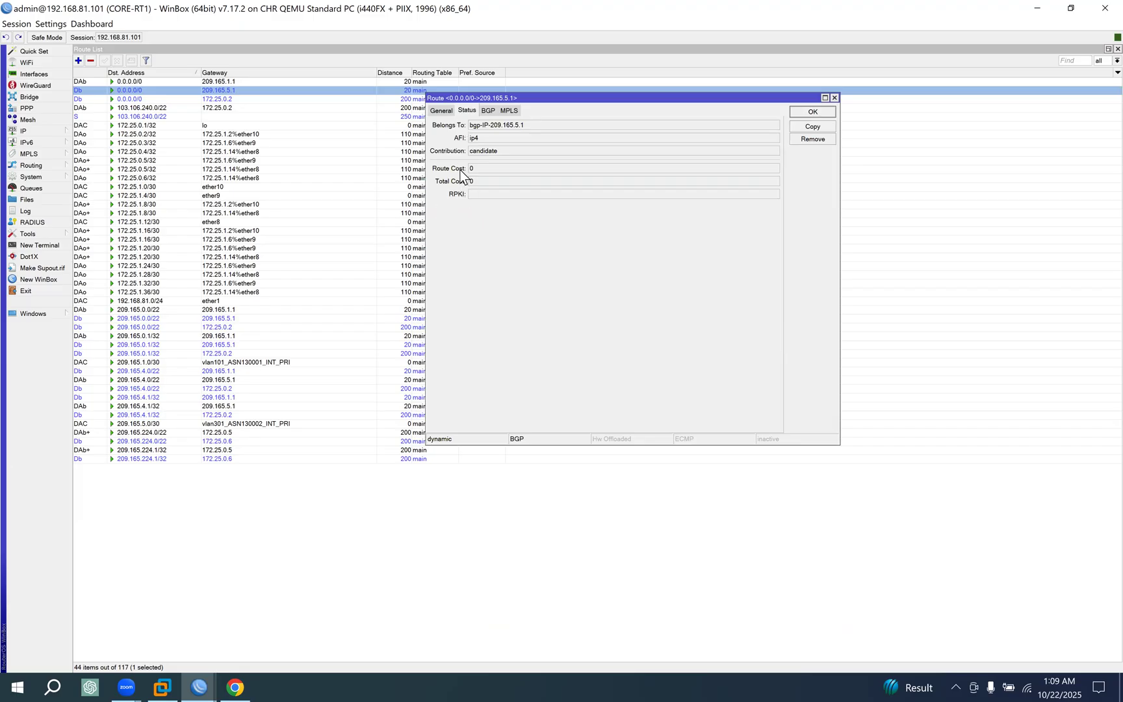
click(440, 111)
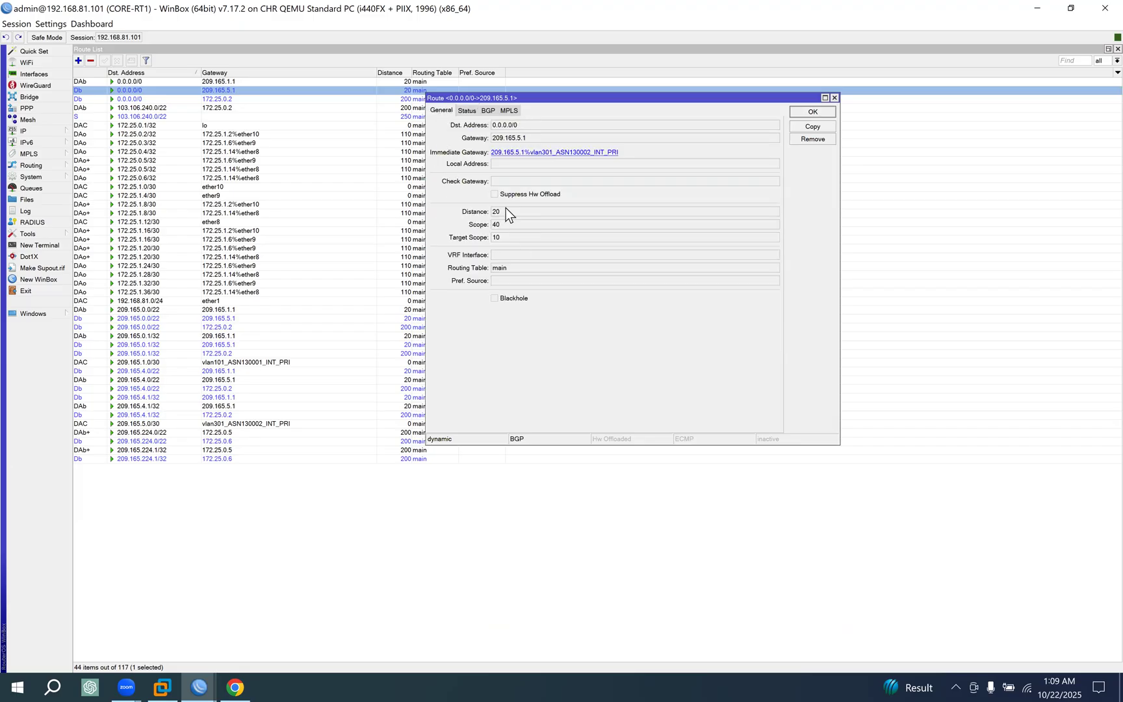
click(467, 111)
drag(501, 152, 426, 160)
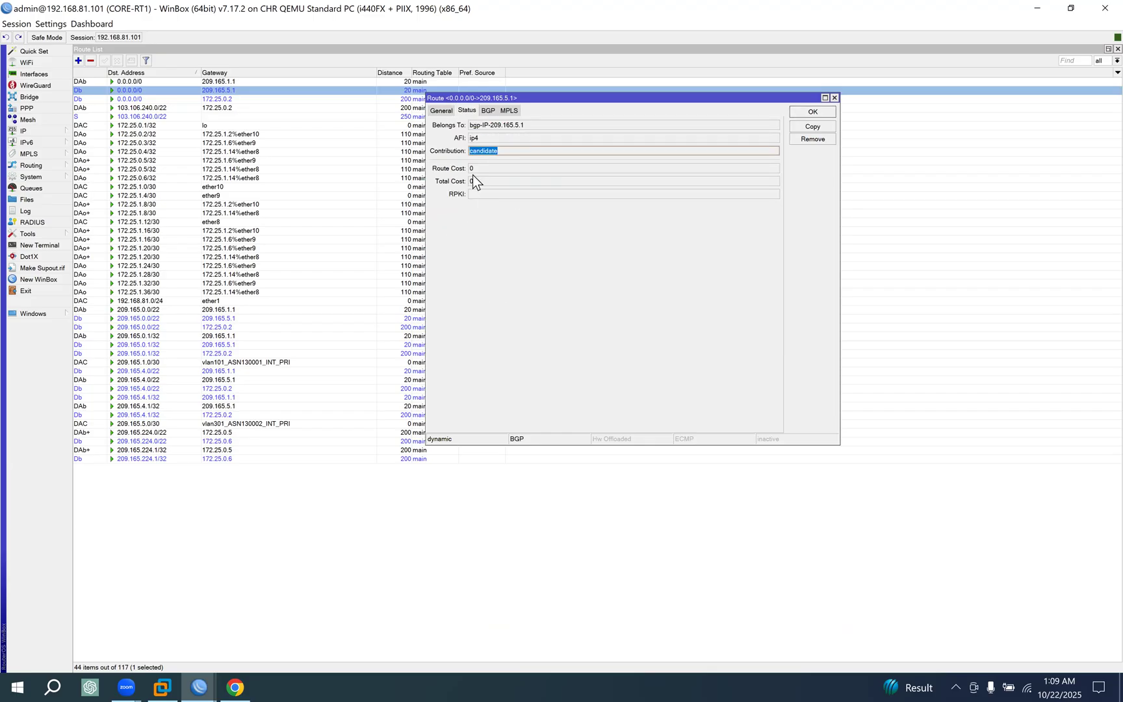
click(497, 112)
click(508, 110)
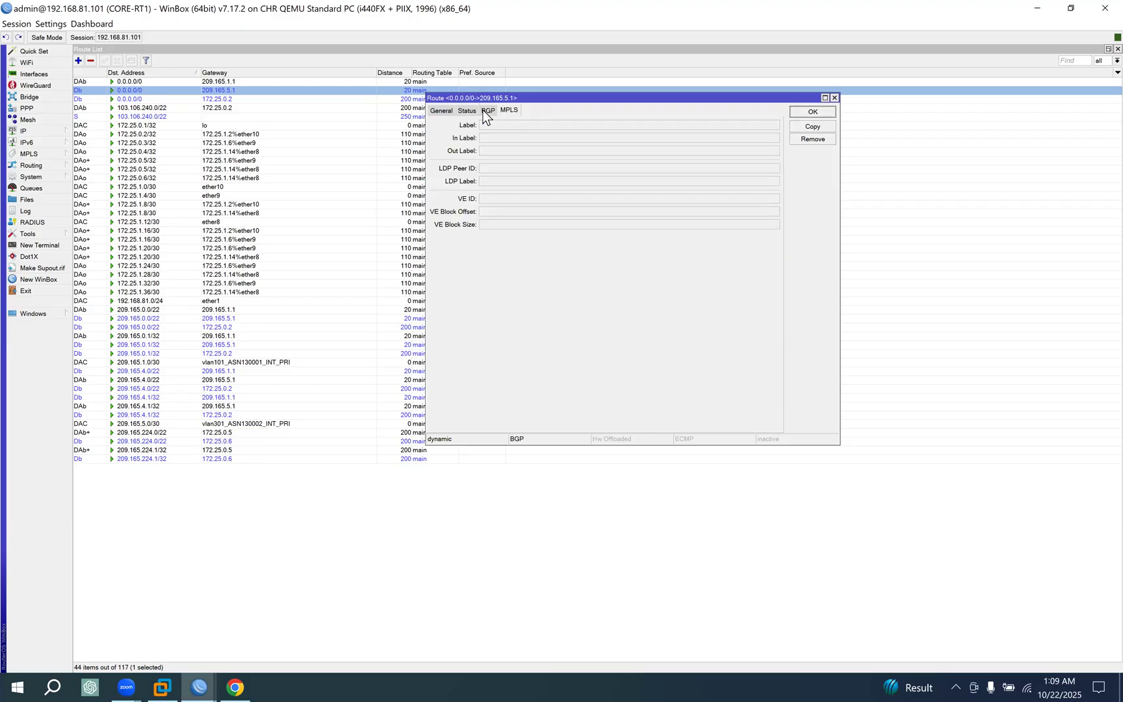
click(442, 112)
click(813, 113)
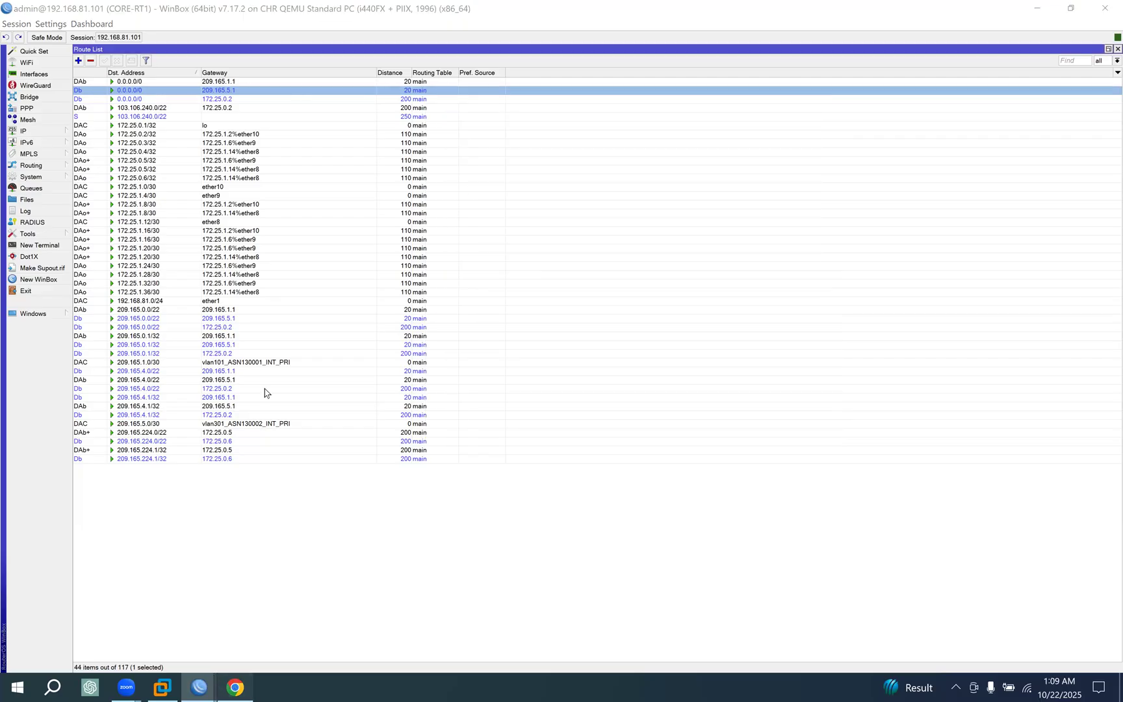
Return to Chrome to review the route validity conditions and read the rule on comparing routes within a single BGP instance.
click(235, 687)
drag(309, 254, 477, 310)
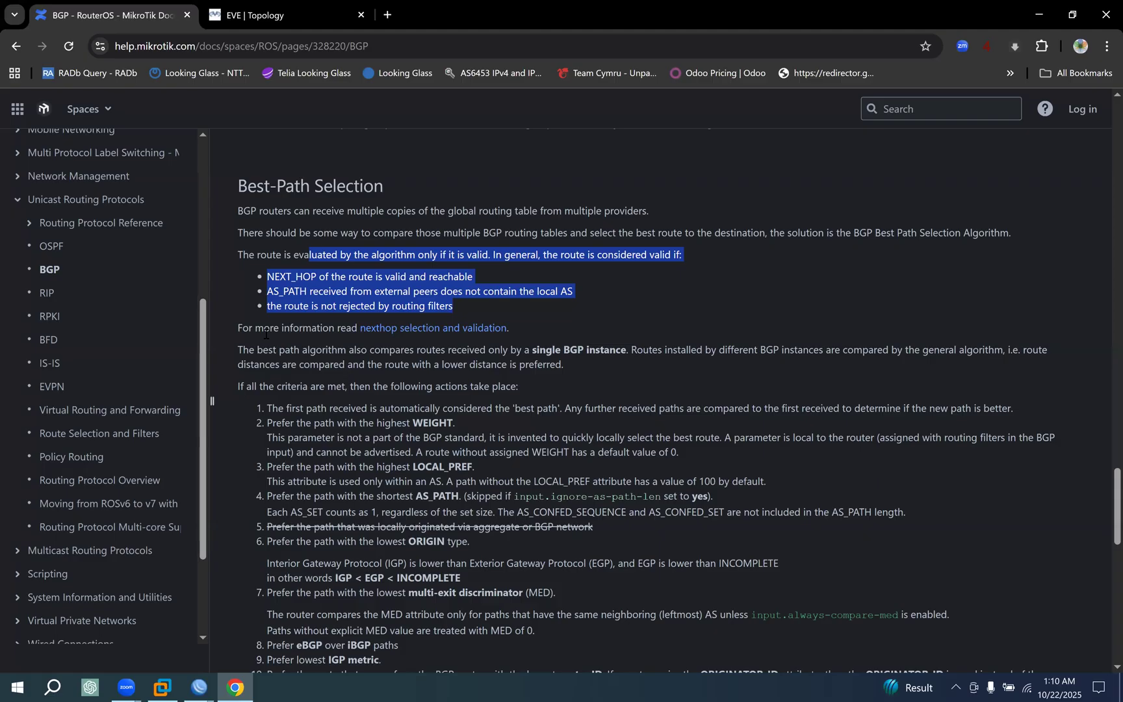
scroll(360, 386, down, 2)
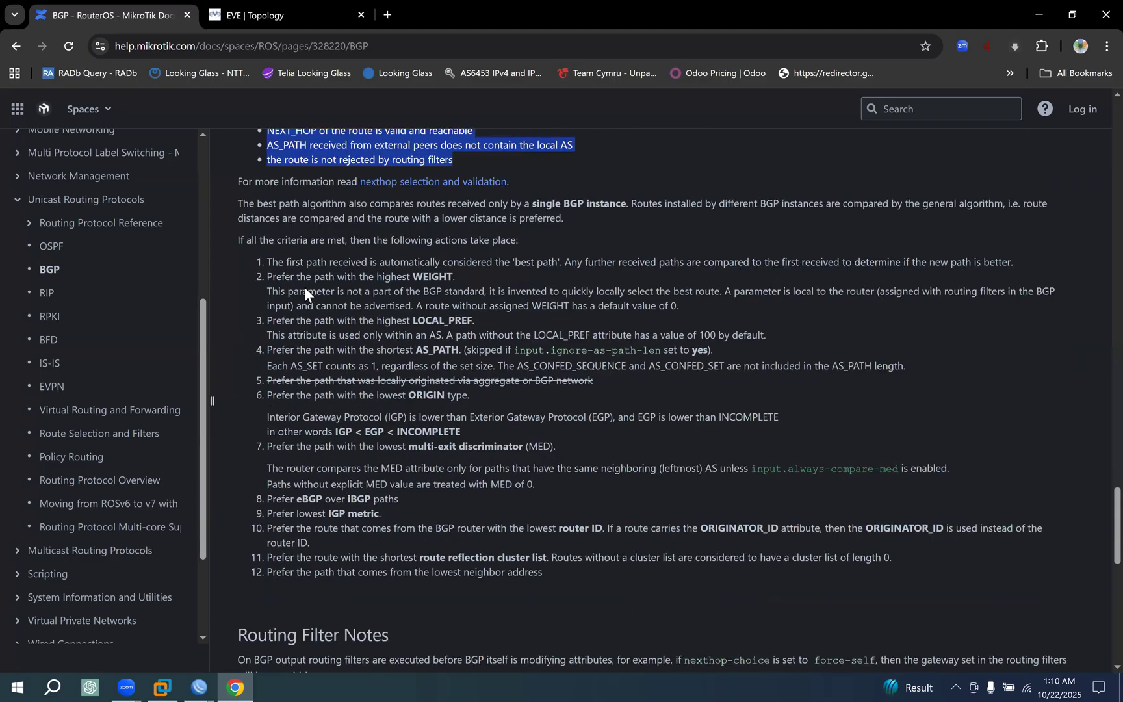
drag(249, 206, 372, 202)
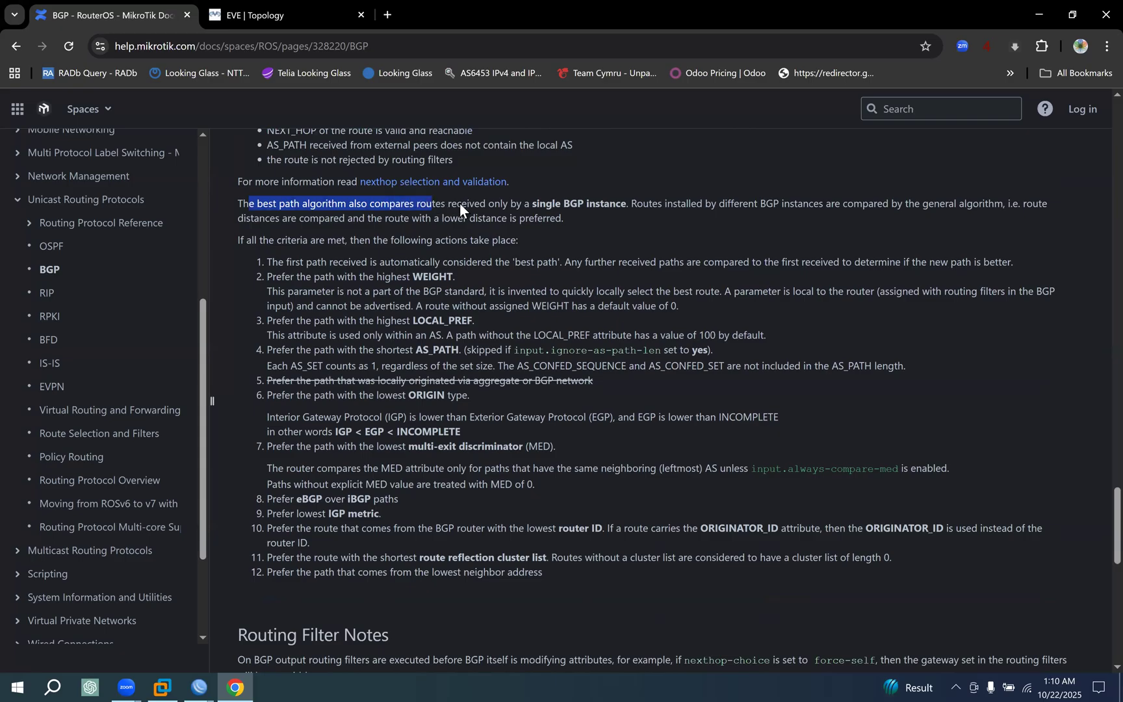
drag(523, 207, 611, 206)
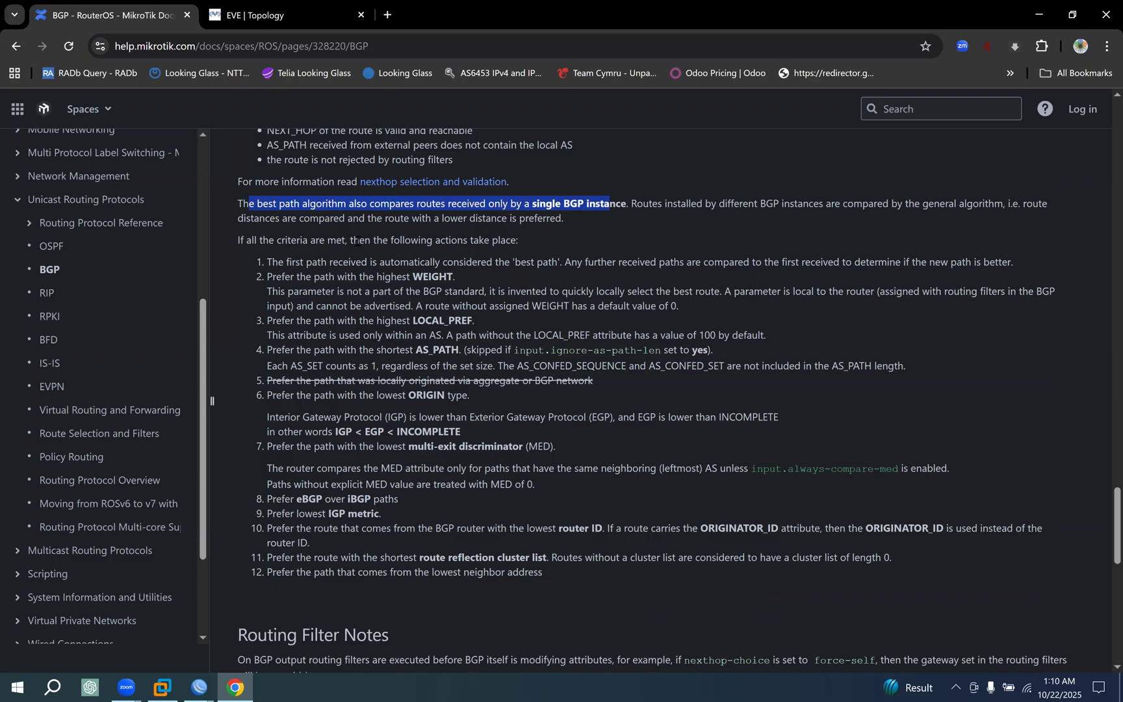
Read the lead-in to the selection criteria and the first rule, on how the first received path is treated.
drag(261, 241, 540, 238)
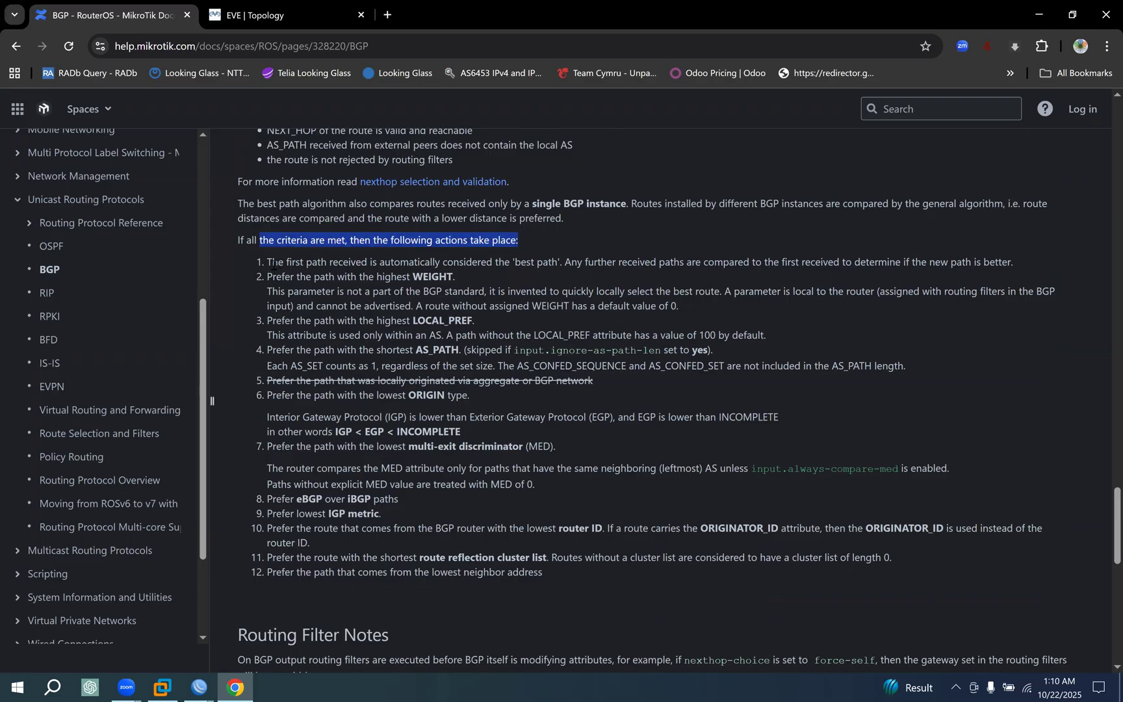
drag(290, 263, 558, 263)
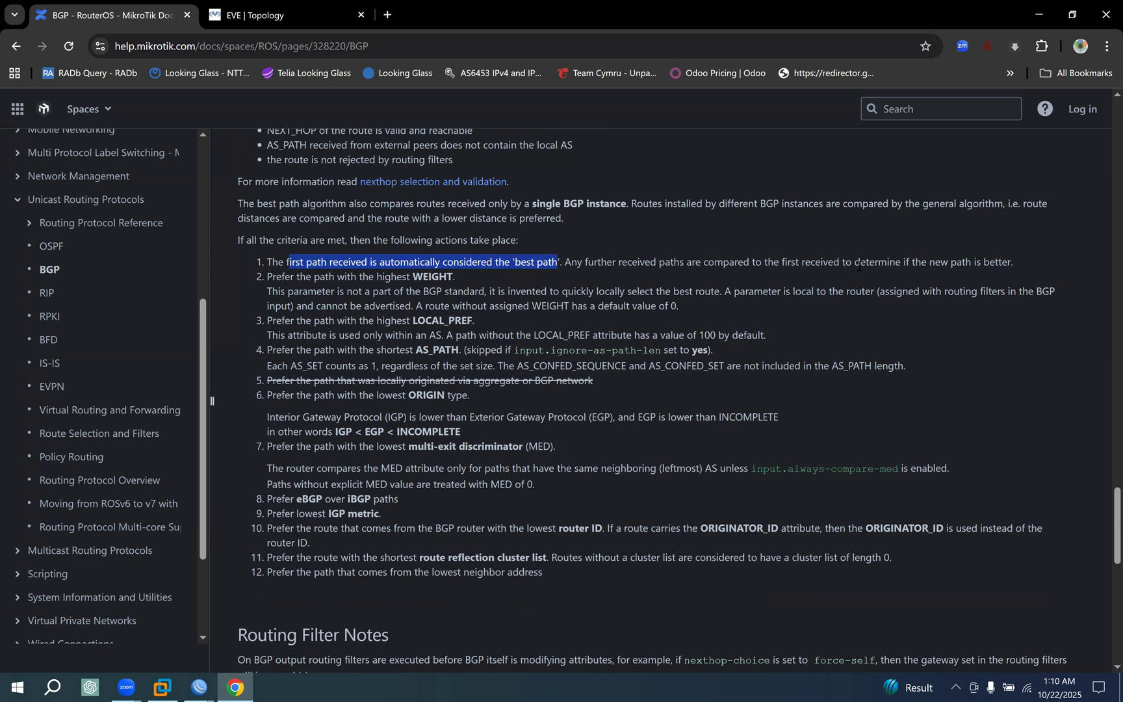
drag(1008, 265, 265, 270)
click(370, 269)
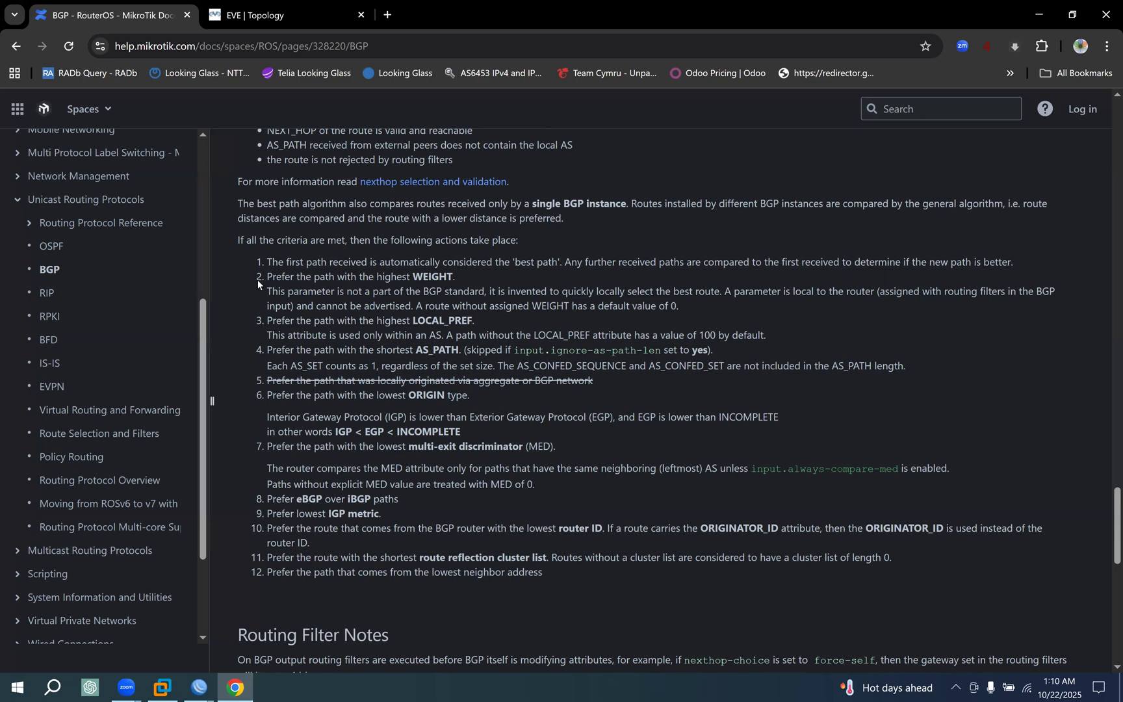
Read the second best-path rule, on preferring the path with the highest WEIGHT.
drag(261, 280, 714, 307)
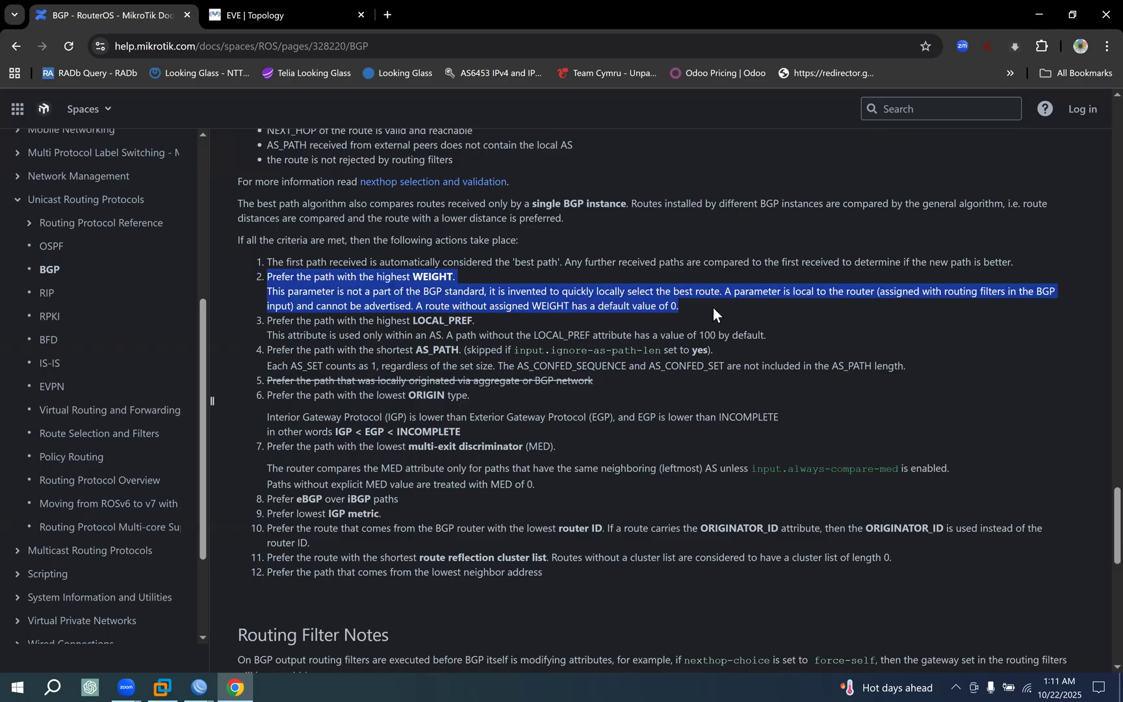
click(305, 281)
drag(306, 282, 470, 282)
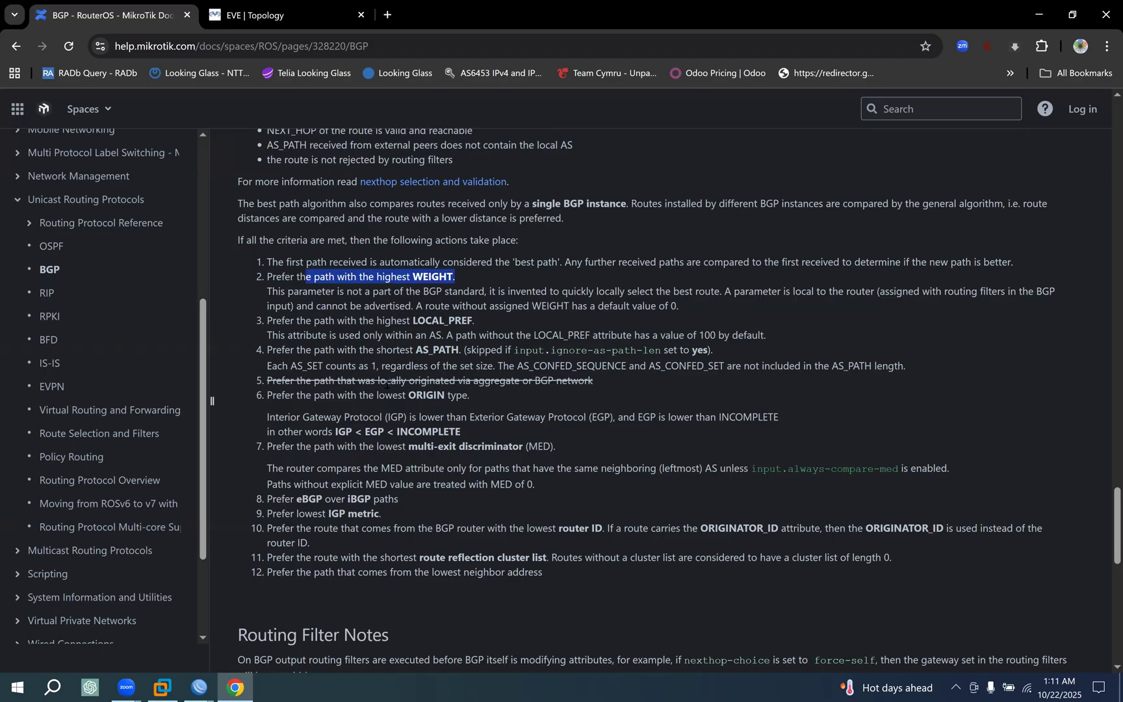
Switch to the CORE-RT1 WinBox session and examine the status and BGP weight of the 0.0.0.0/0 route via 209.165.1.1.
click(191, 677)
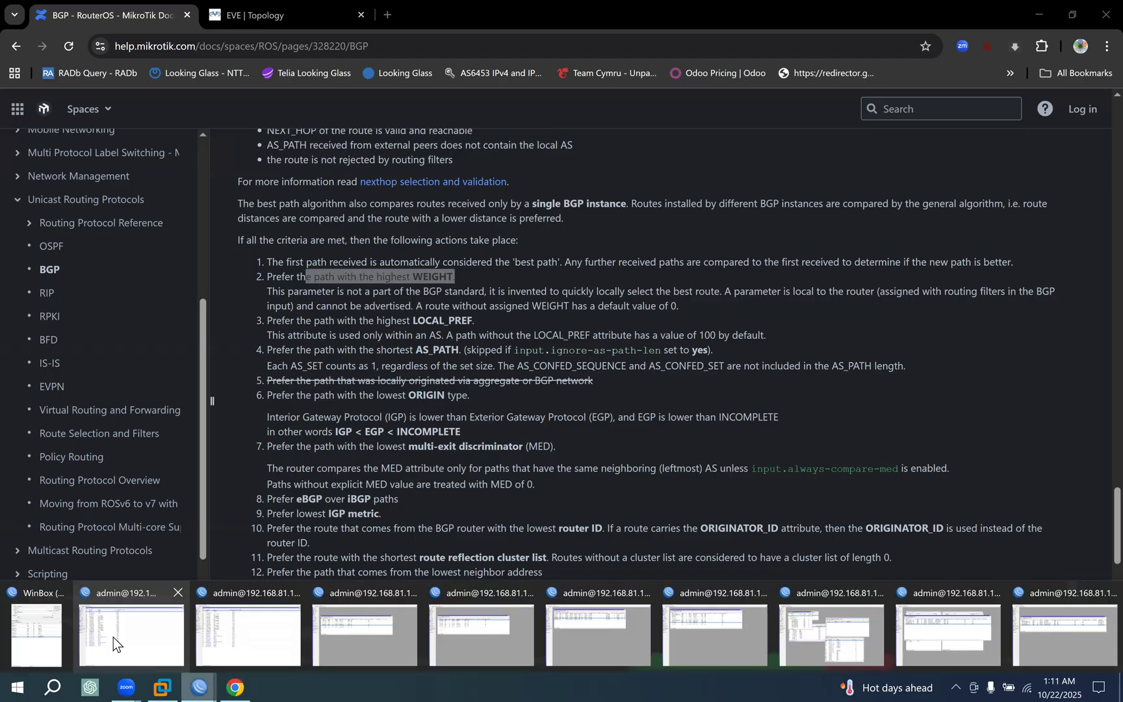
click(113, 636)
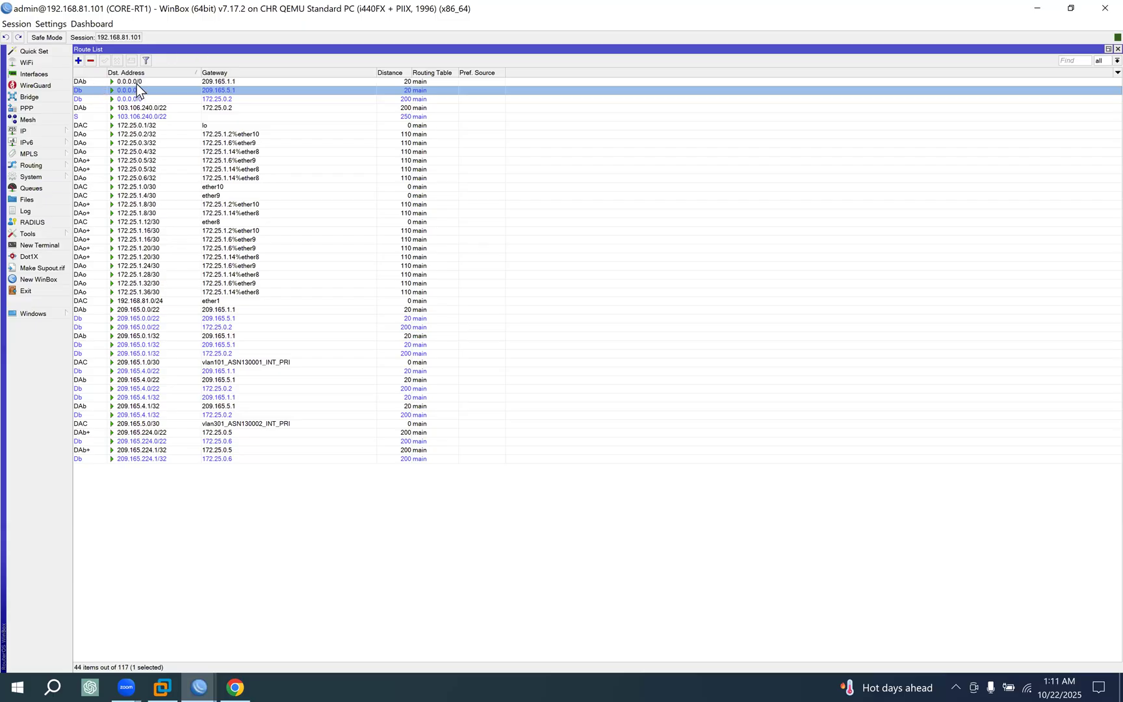
double_click(137, 82)
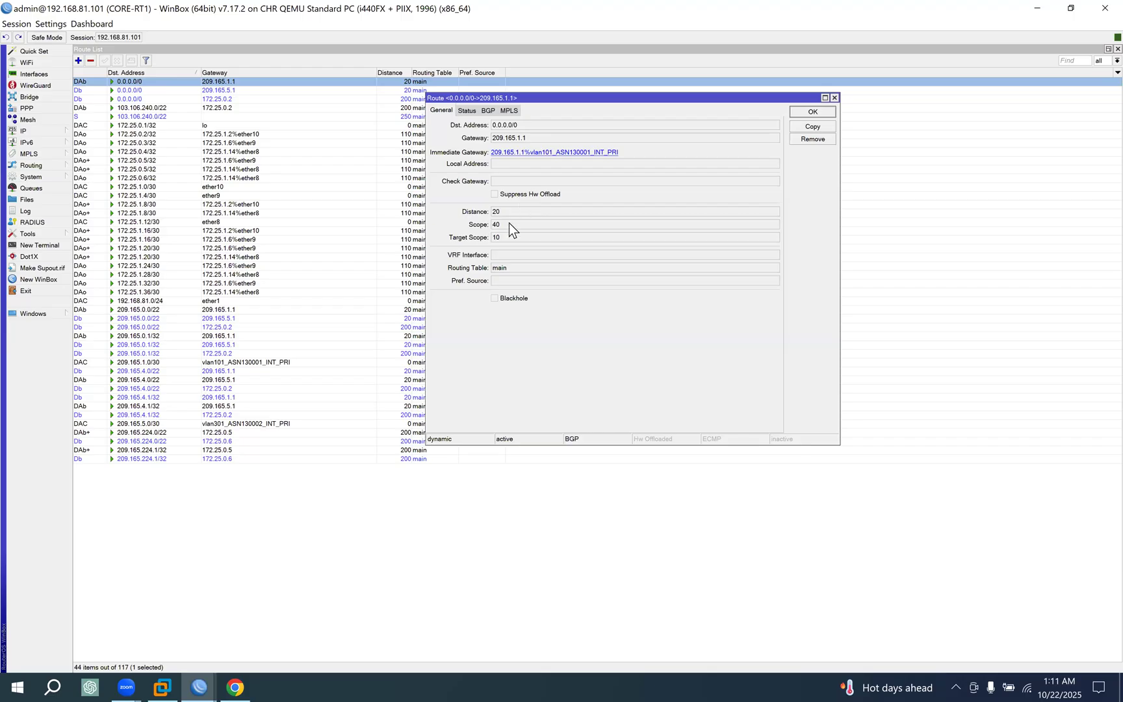
click(469, 111)
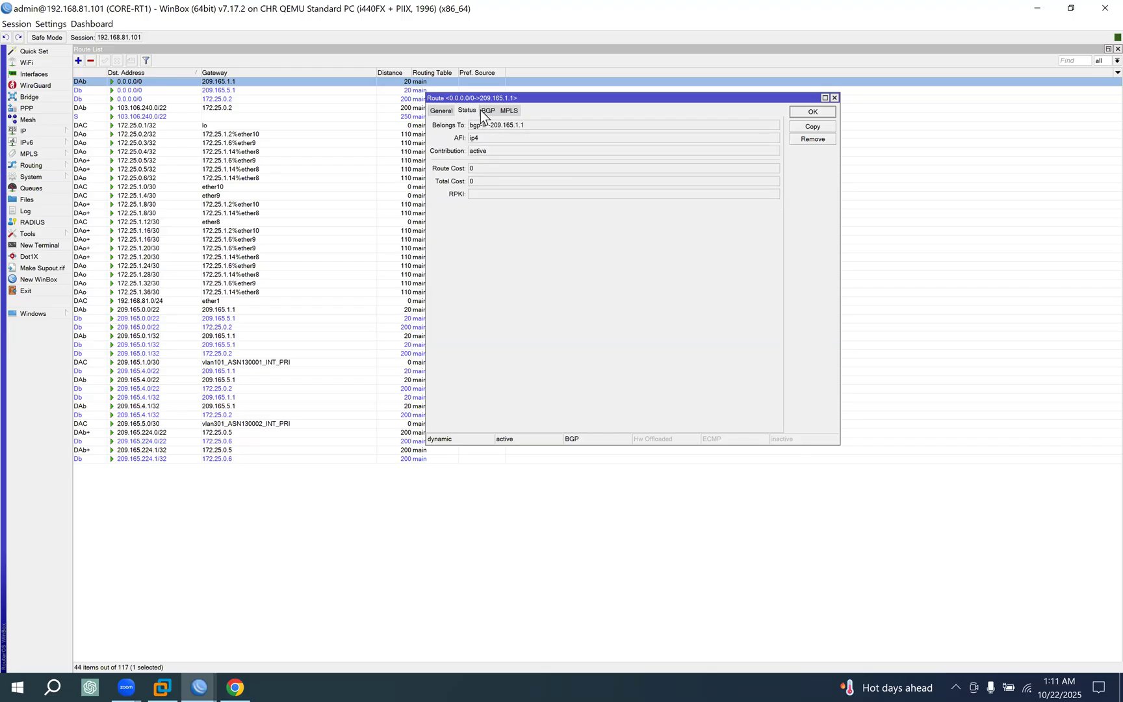
click(488, 112)
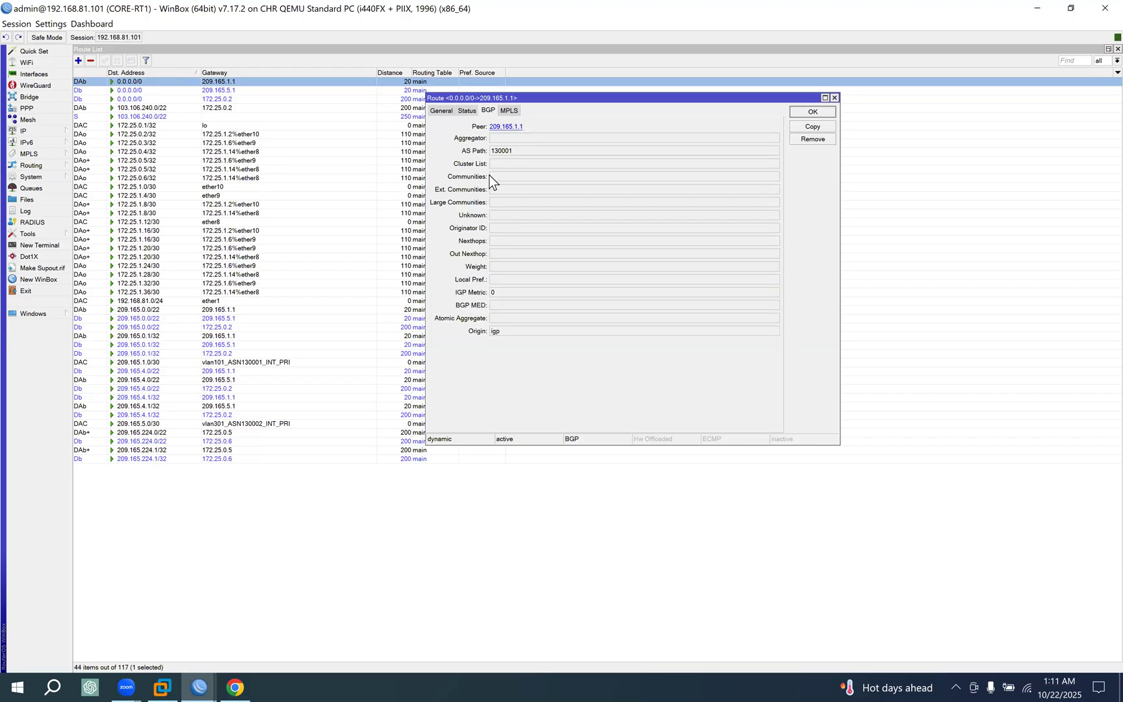
click(498, 267)
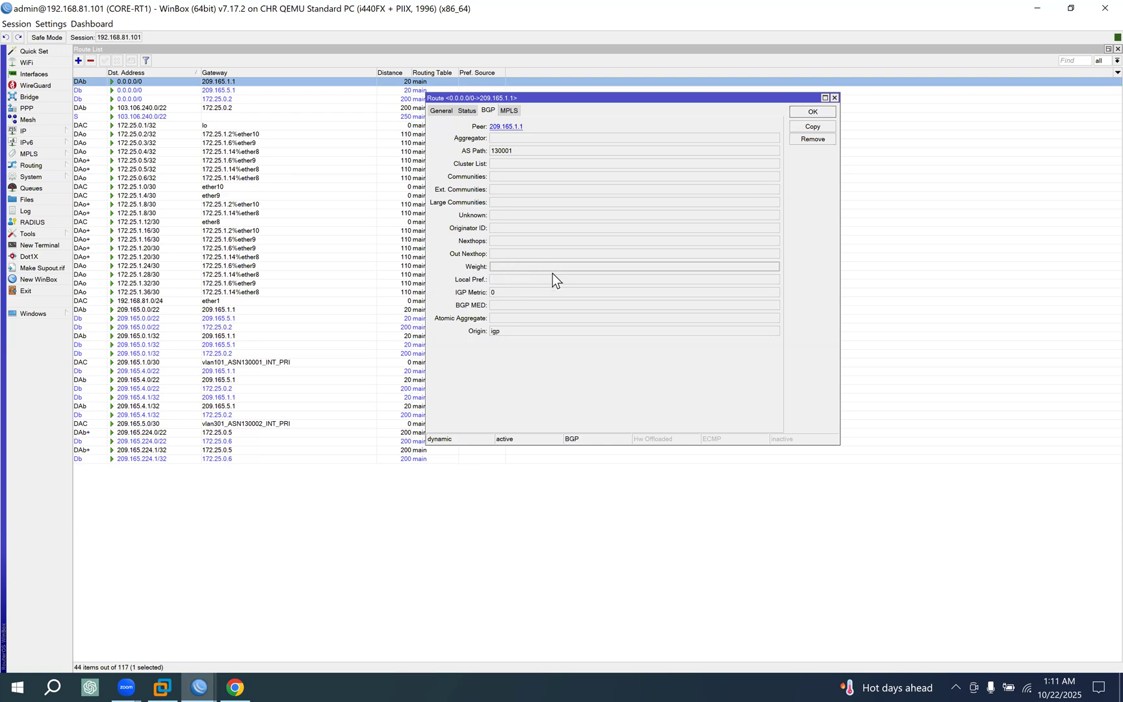
click(813, 112)
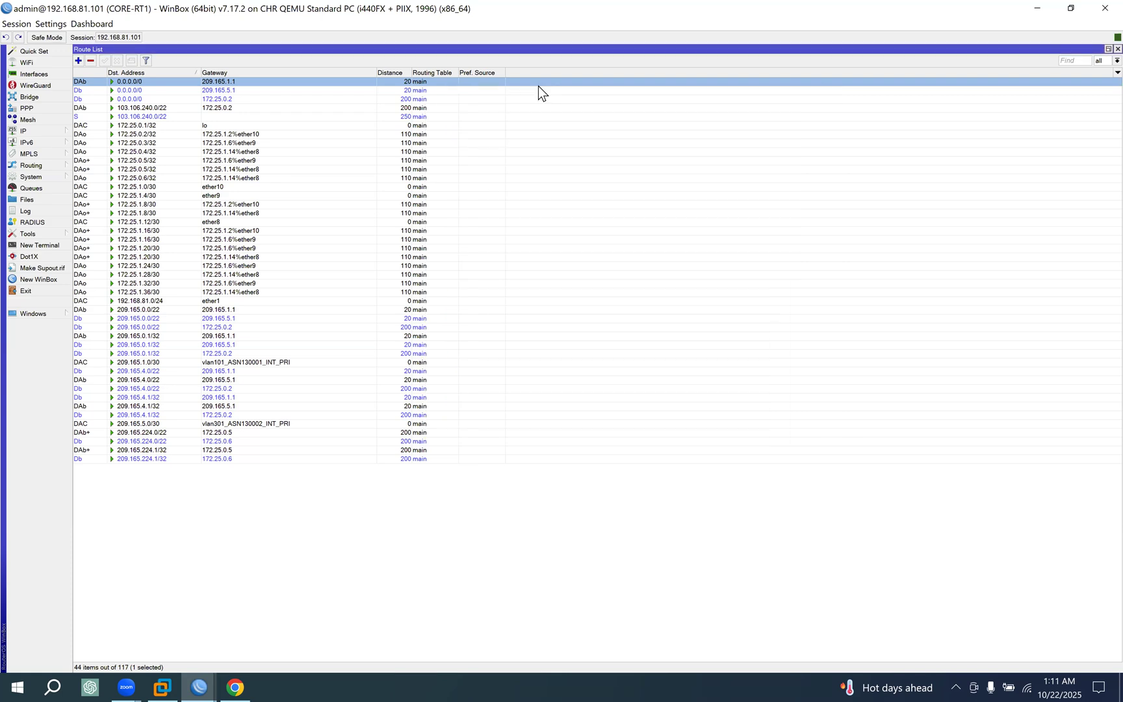
Check the BGP weight of the 0.0.0.0/0 routes via 209.165.5.1 and 172.25.0.2, closing each route's details.
double_click(418, 91)
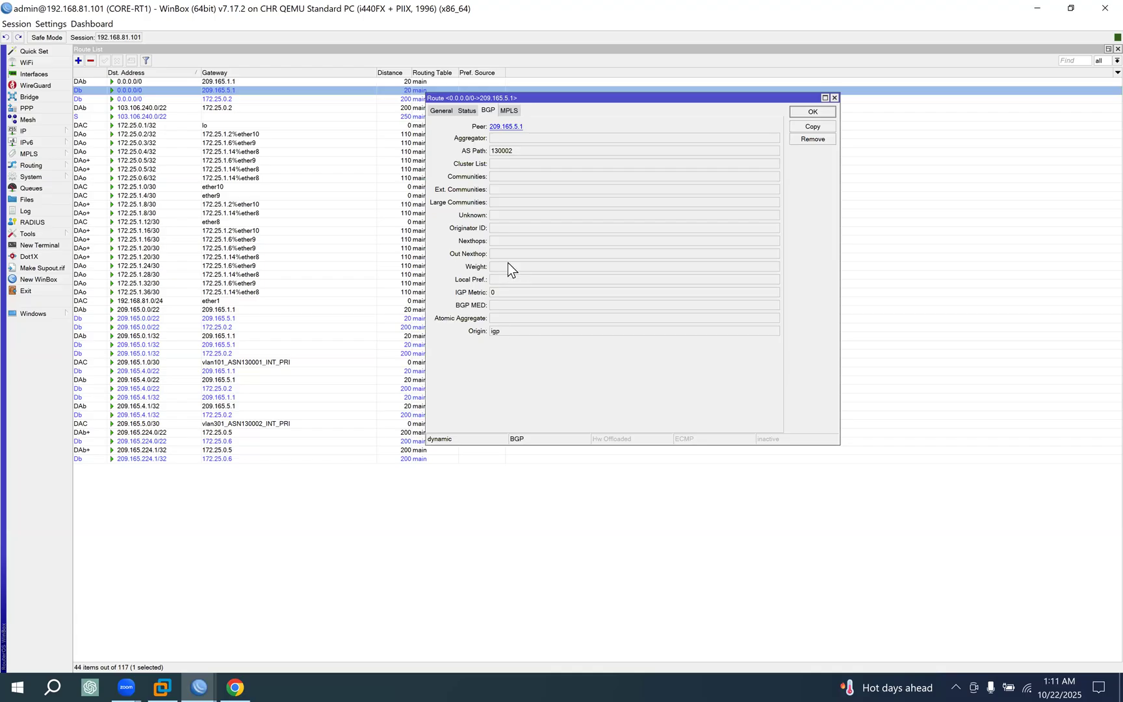
click(805, 114)
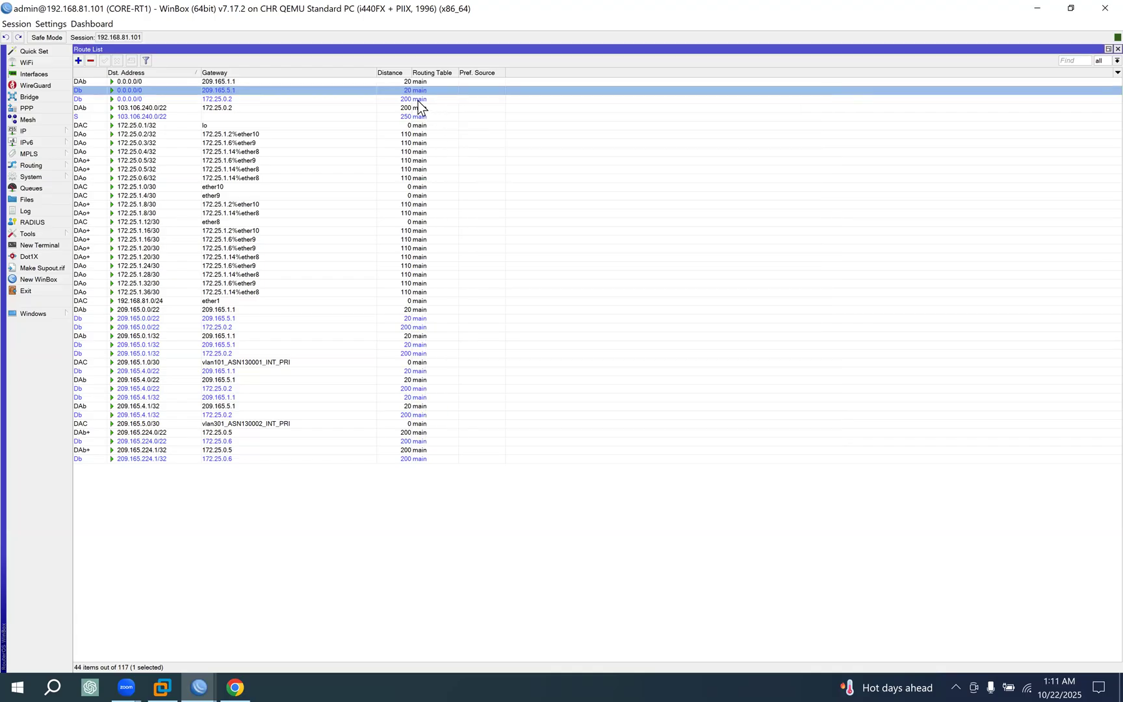
double_click(418, 101)
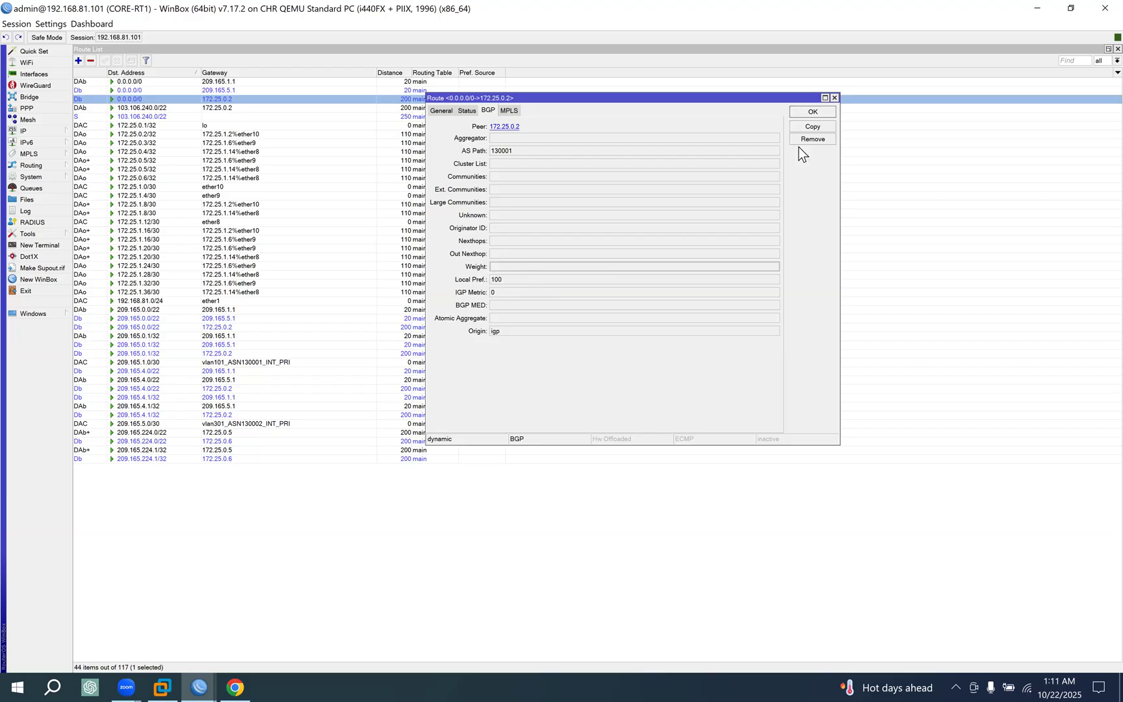
click(812, 112)
Return to Chrome and read the WEIGHT explanation: its default value, local scope, assignment through input routing filters, and advertisement limits.
click(235, 686)
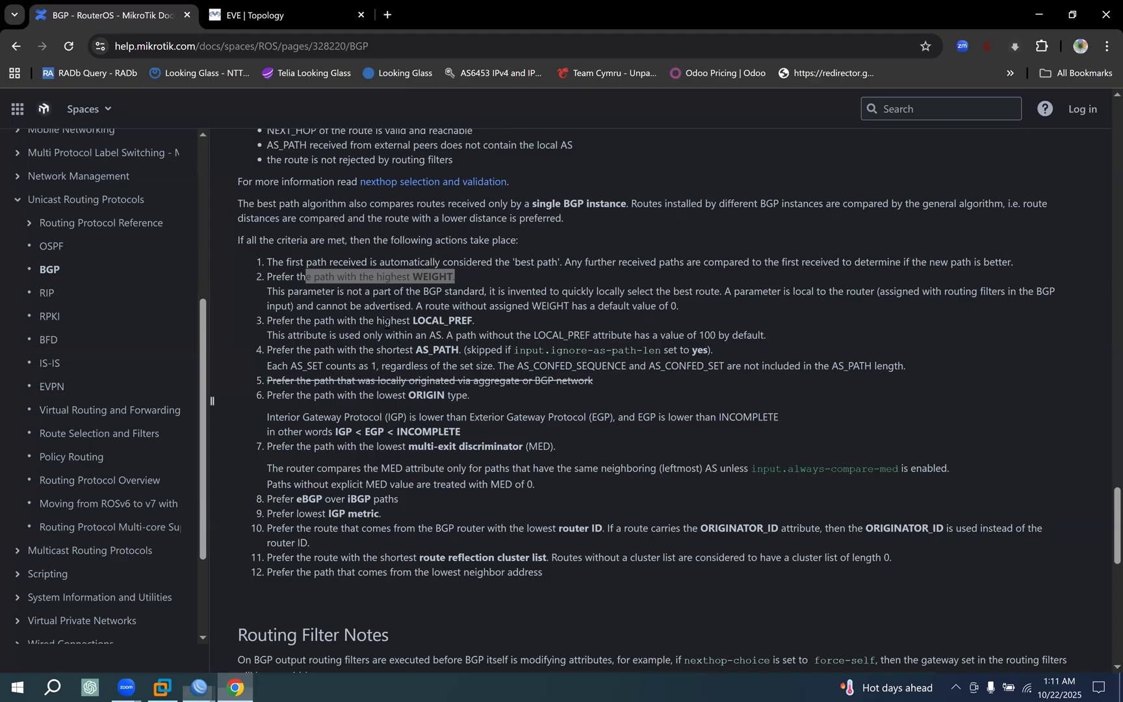
drag(336, 291, 586, 293)
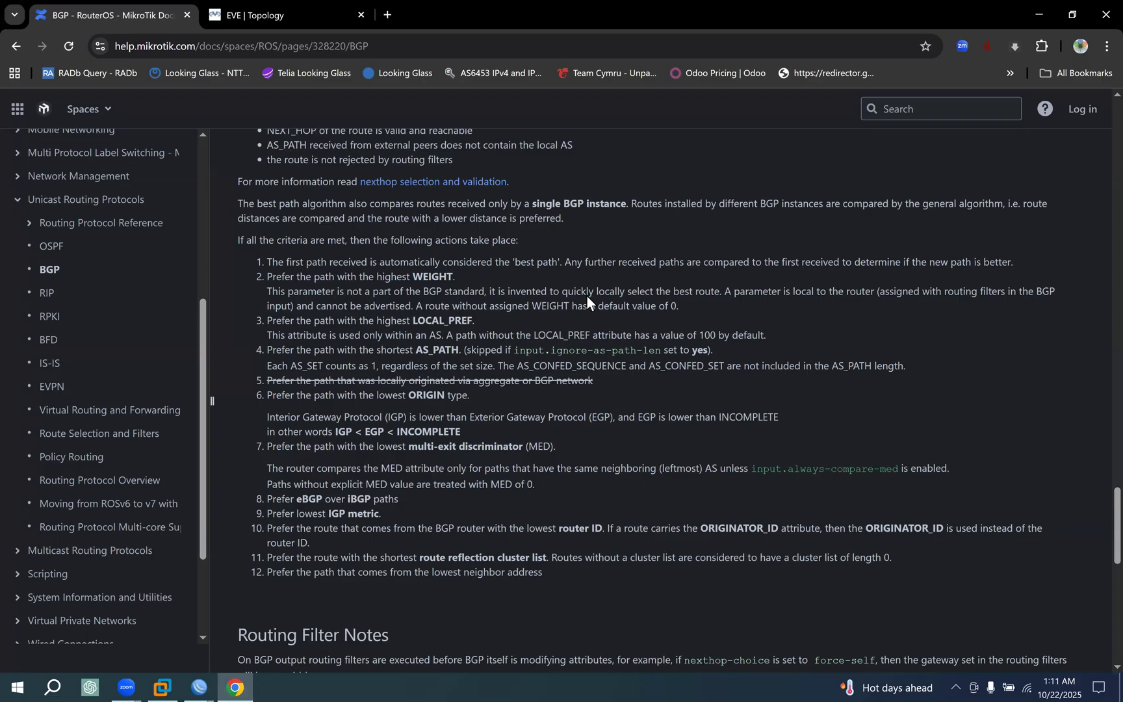
drag(680, 305, 571, 306)
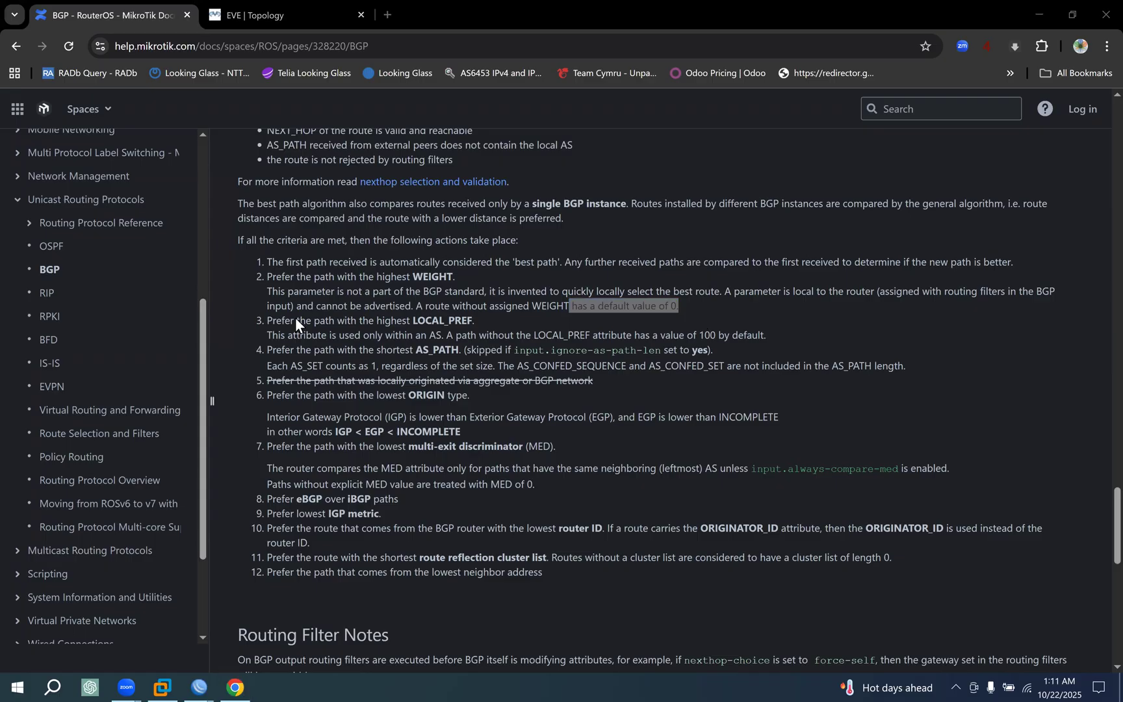
drag(286, 304, 380, 293)
drag(331, 292, 877, 295)
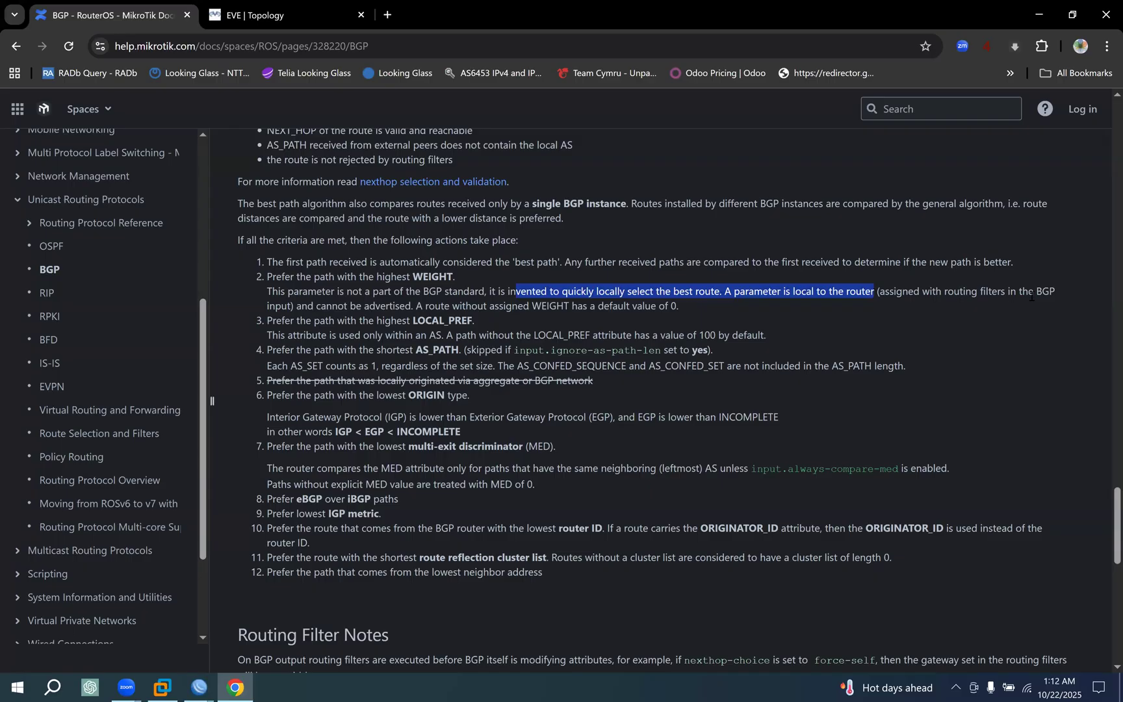
mouse_move(285, 321)
mouse_down()
mouse_move(300, 307)
mouse_move(273, 307)
mouse_up()
drag(459, 306, 565, 306)
drag(651, 306, 263, 277)
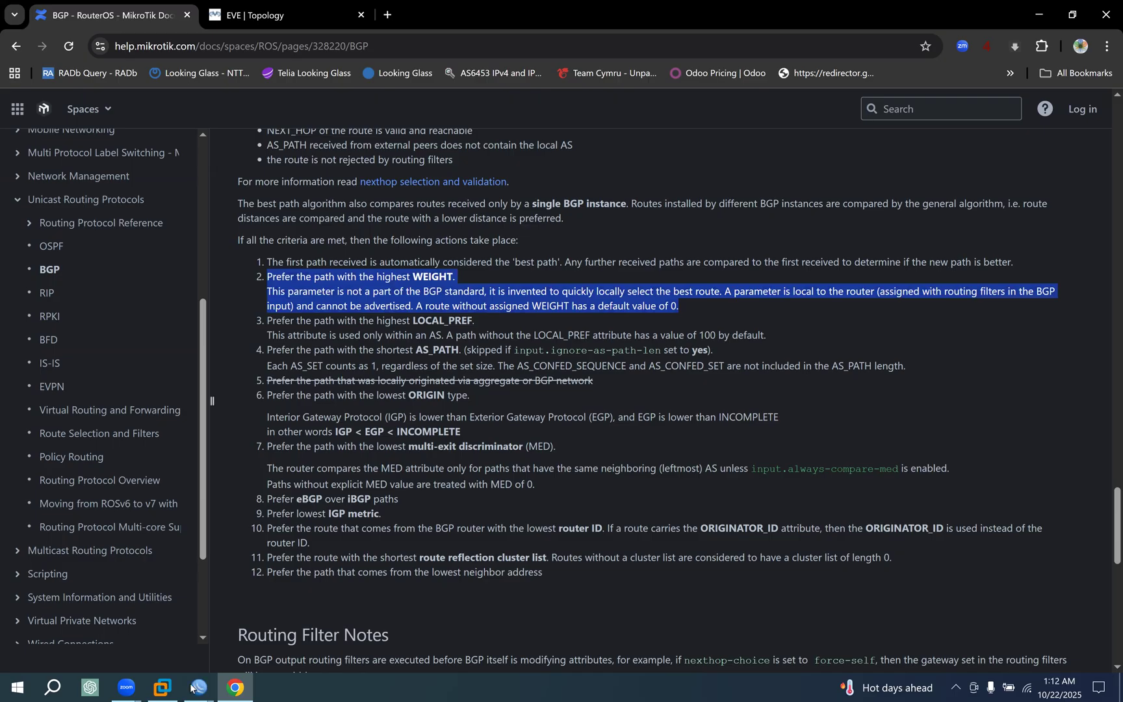
mouse_move(188, 688)
click(266, 291)
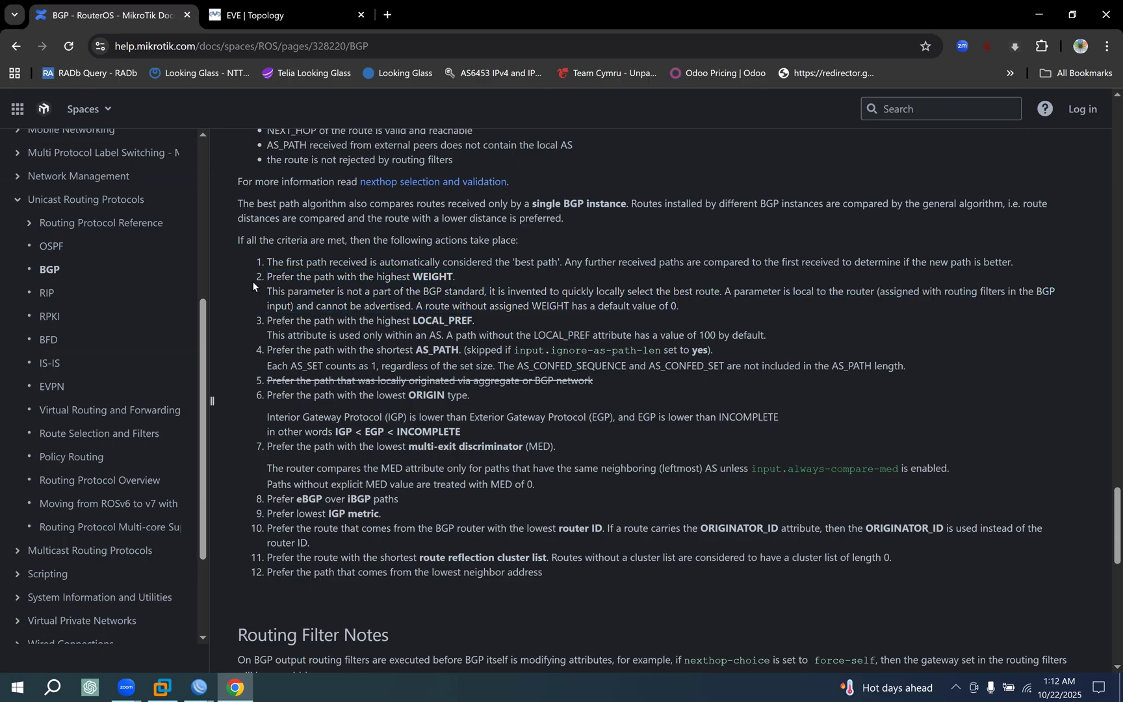
drag(253, 280, 549, 306)
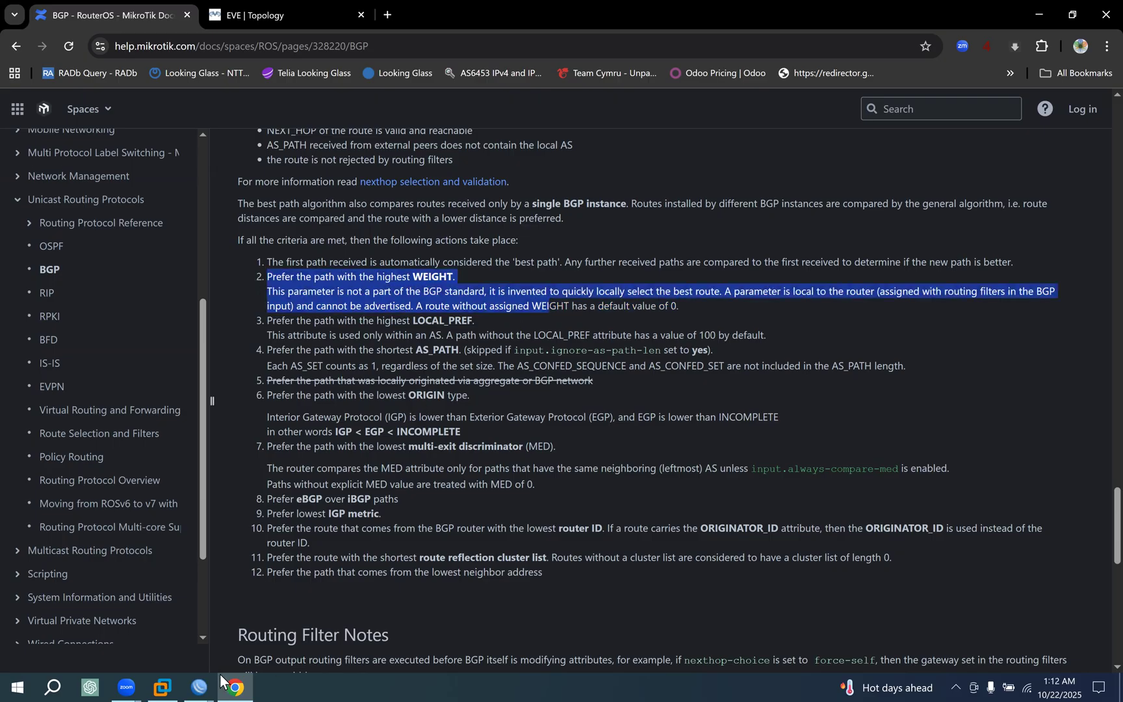
Look at the 0.0.0.0/0 routes in the CORE-RT1 route list, then return to Chrome and reread the WEIGHT rule.
click(198, 687)
click(139, 646)
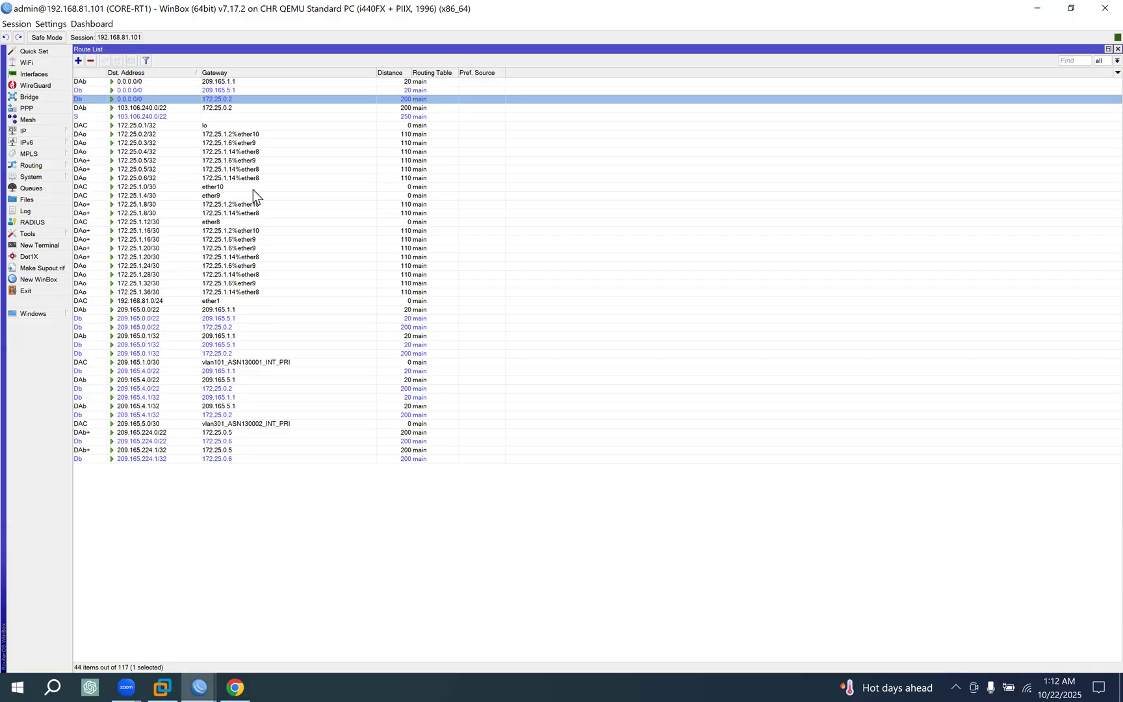
click(236, 82)
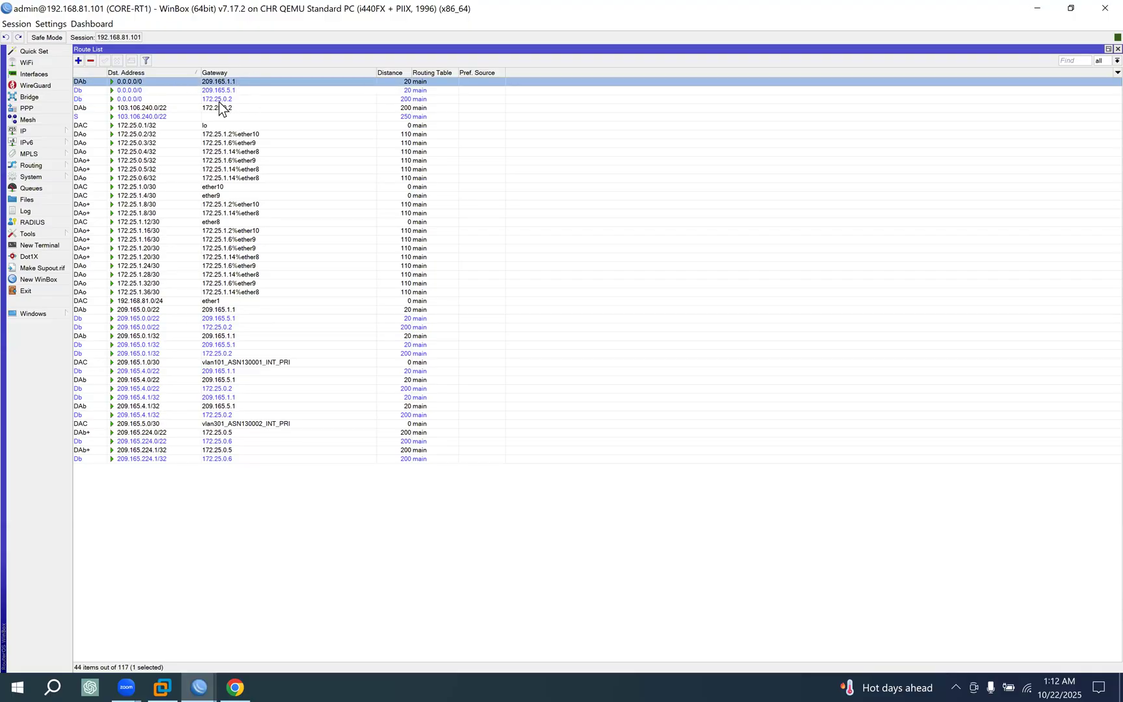
click(234, 683)
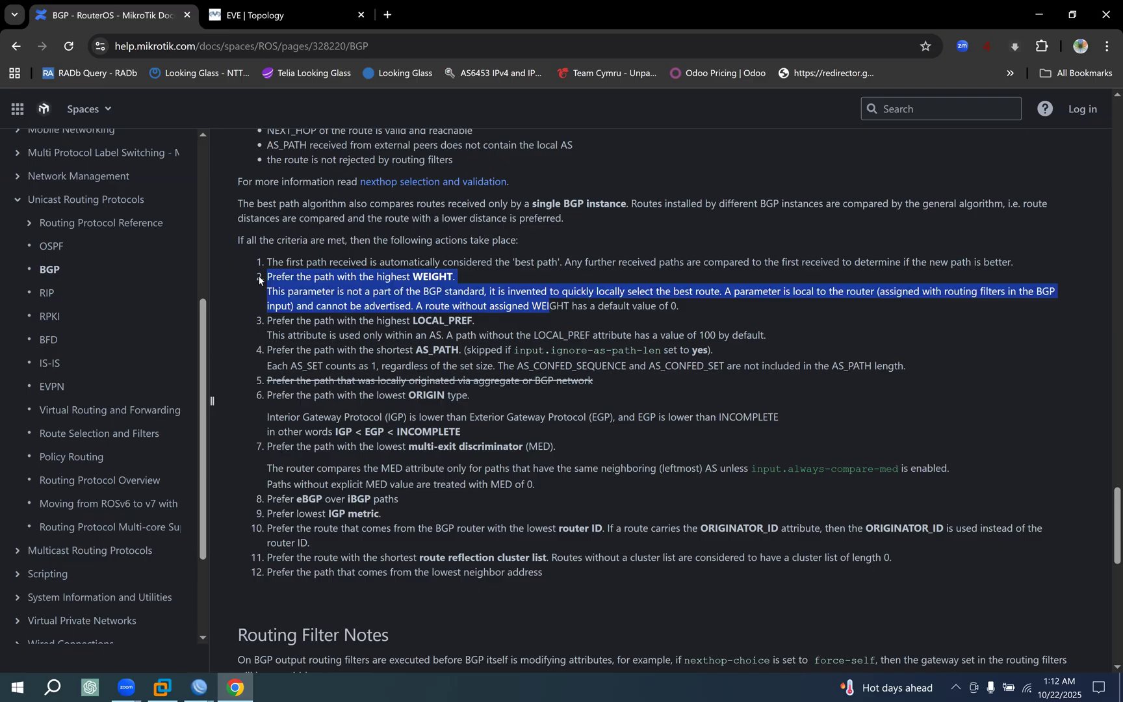
click(260, 282)
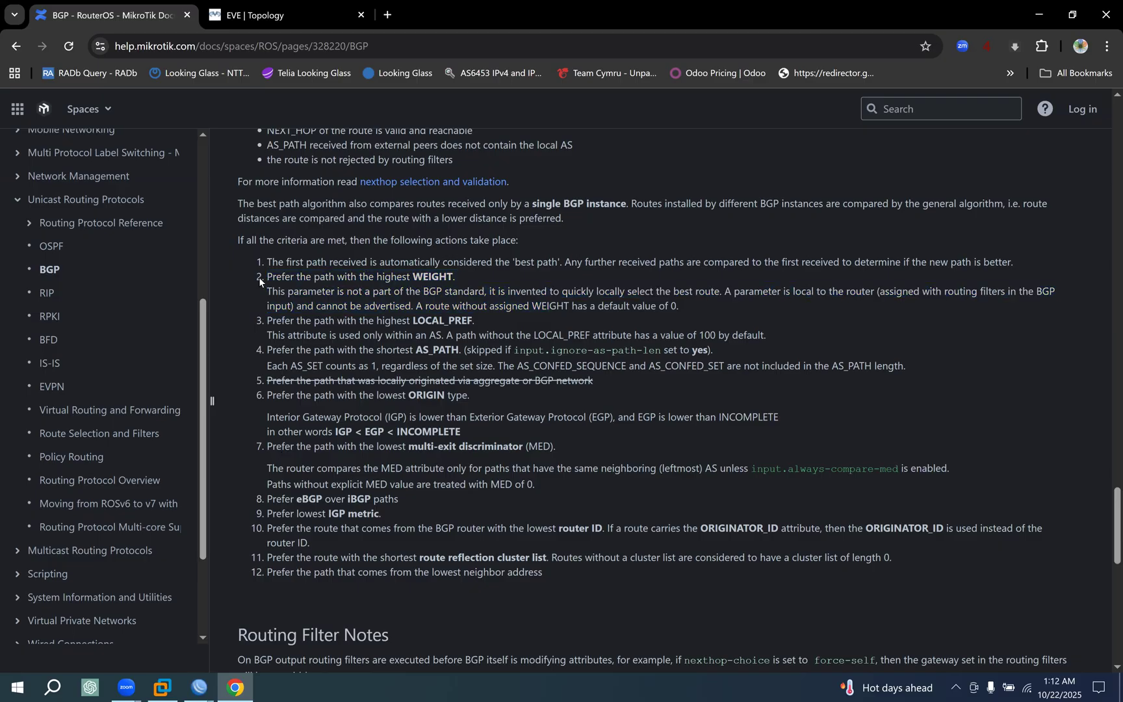
drag(258, 278, 577, 306)
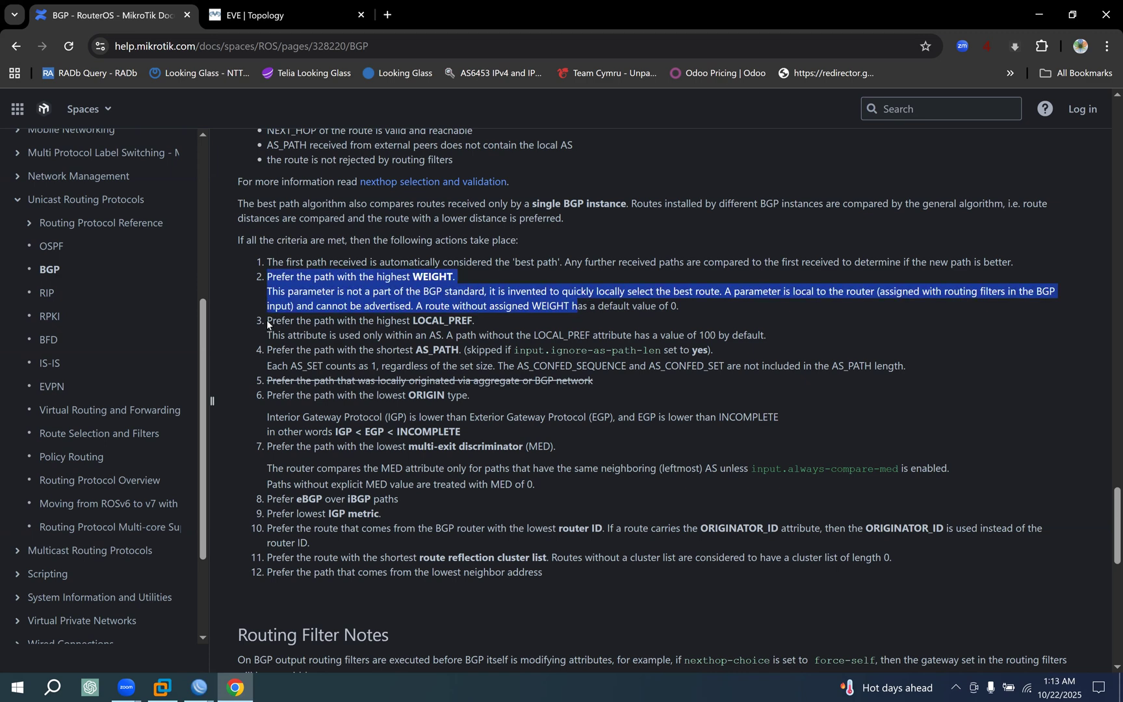
Read the third rule, on the highest LOCAL_PREF, including its scope within an AS and its default value.
mouse_move(267, 323)
mouse_down()
mouse_move(395, 335)
mouse_move(267, 334)
mouse_up()
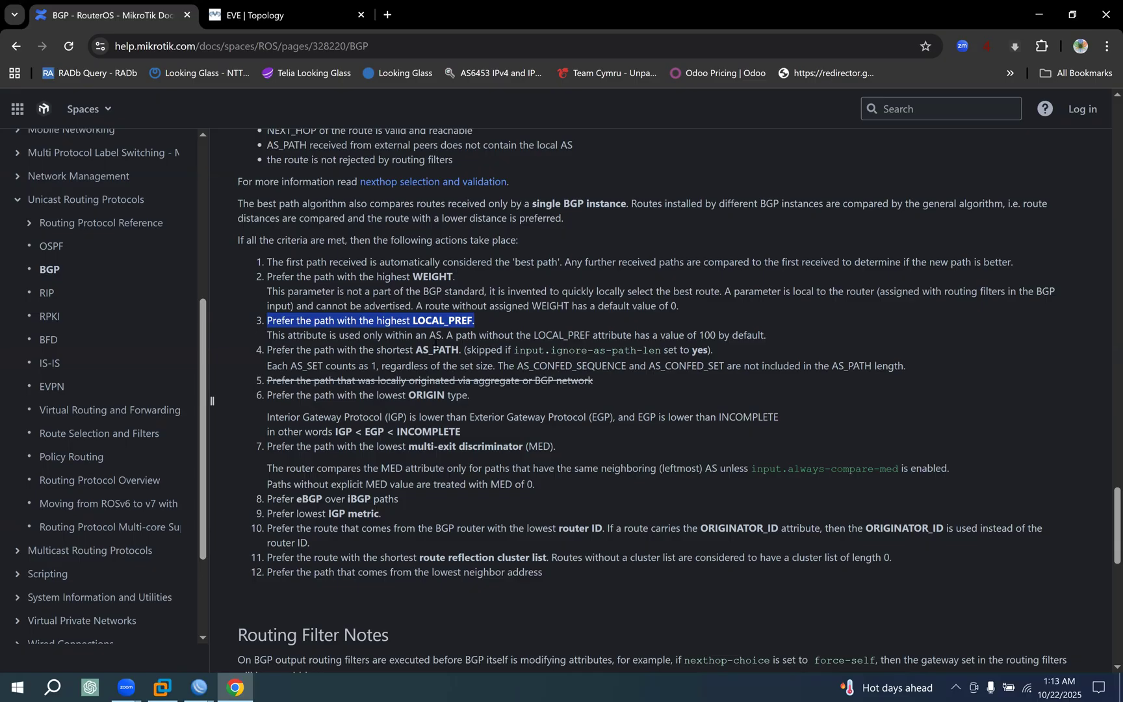
drag(429, 335, 533, 346)
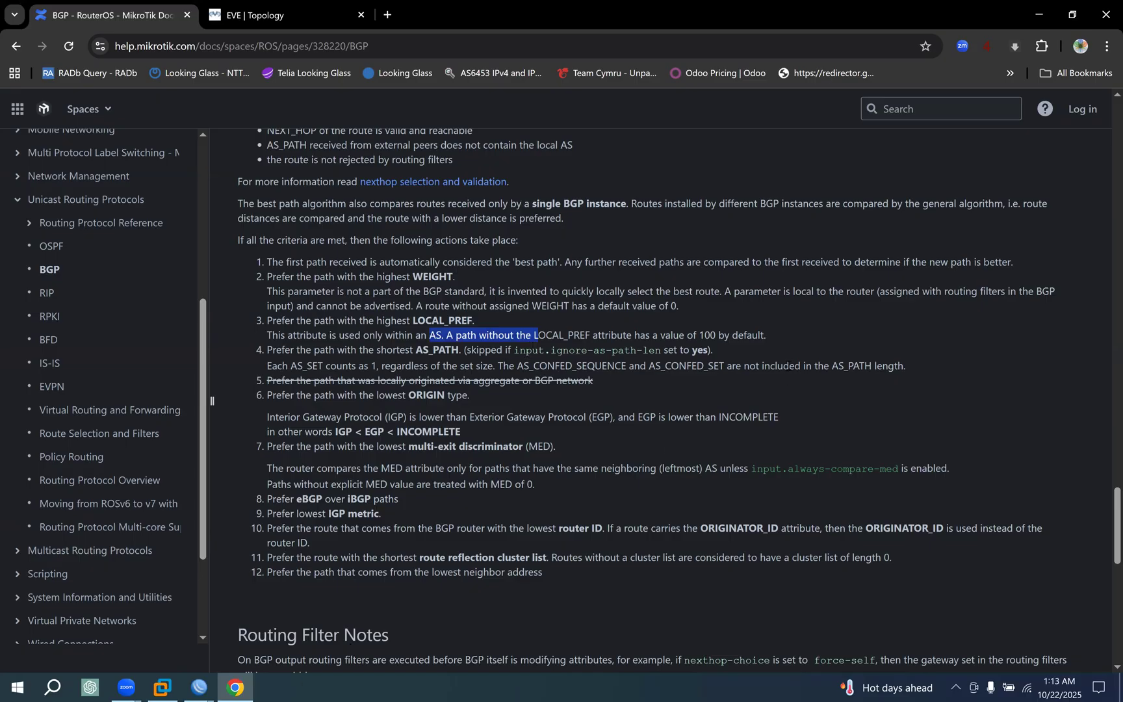
drag(767, 335, 582, 343)
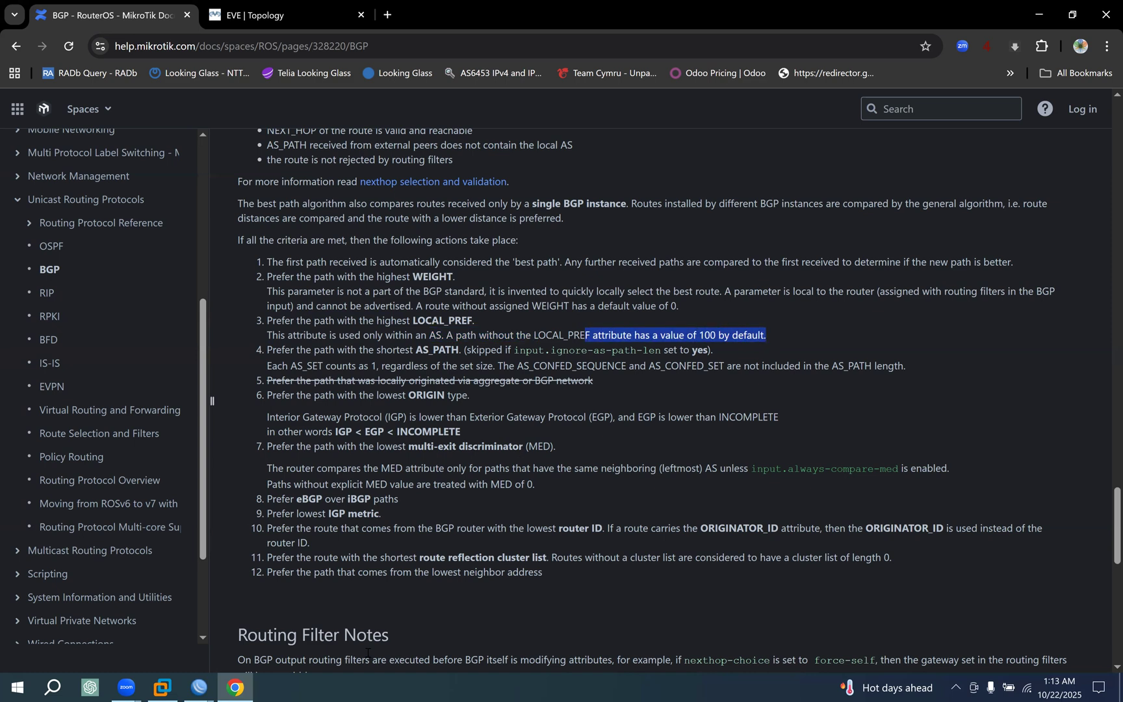
Switch to the CORE-RT1 WinBox session and compare the local preference of the 0.0.0.0/0 routes via 209.165.1.1, 209.165.5.1 and 172.25.0.2.
click(196, 684)
click(129, 641)
double_click(227, 82)
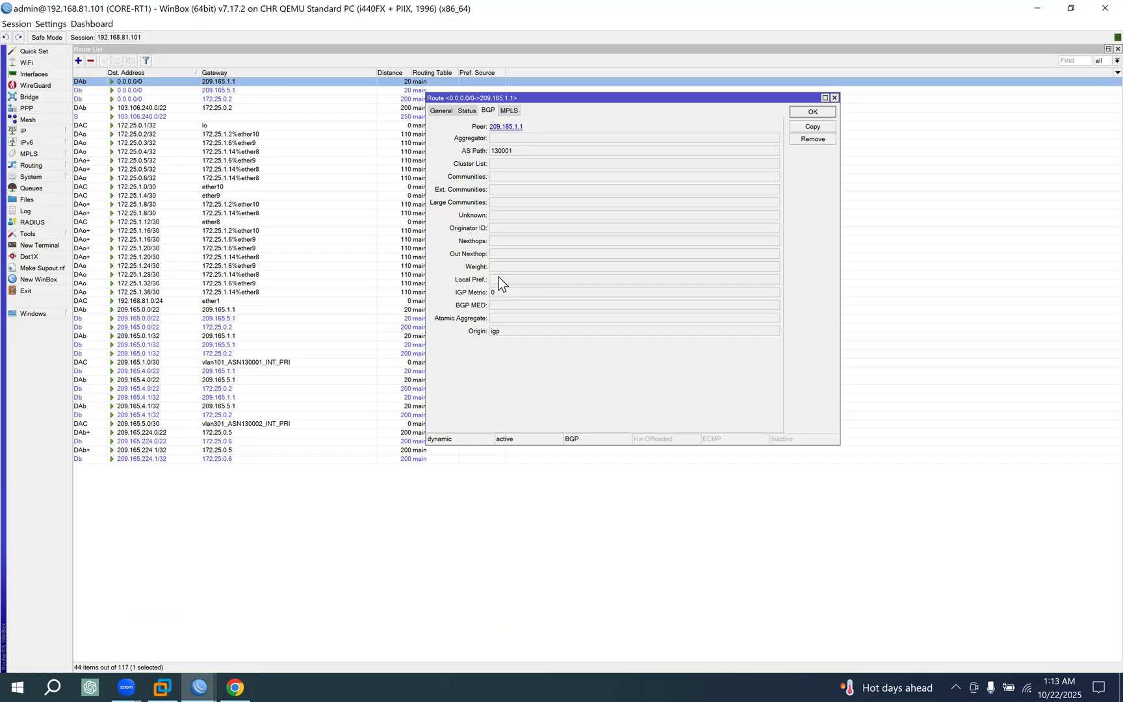
click(813, 112)
double_click(419, 90)
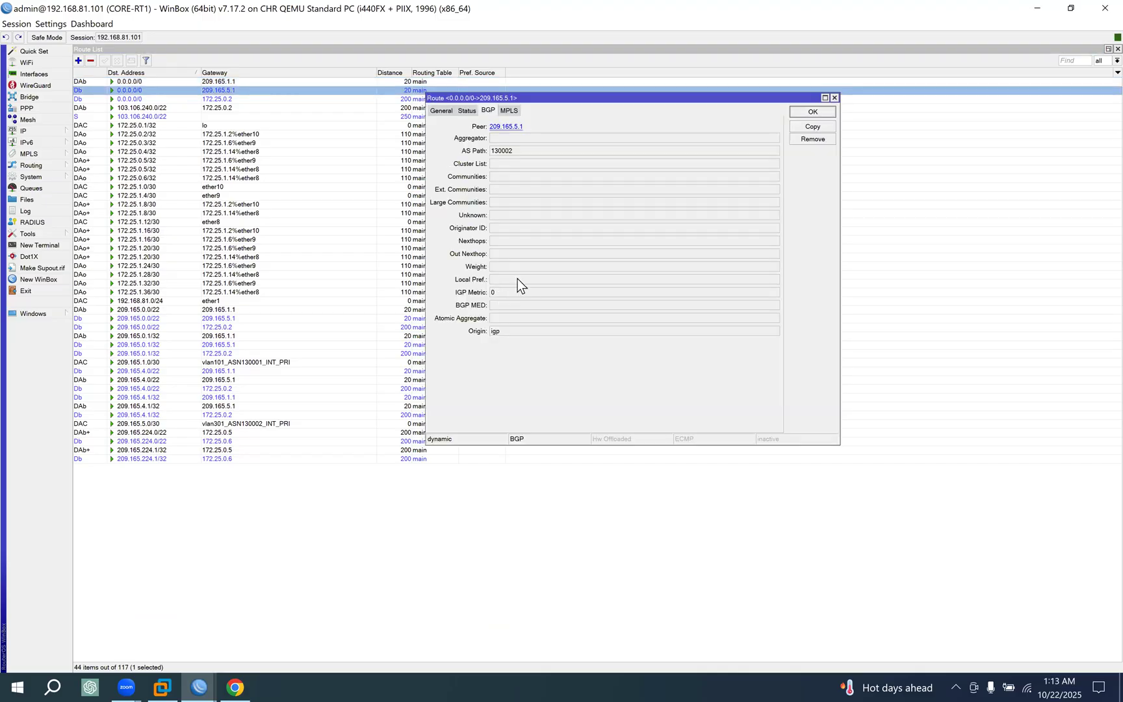
click(813, 111)
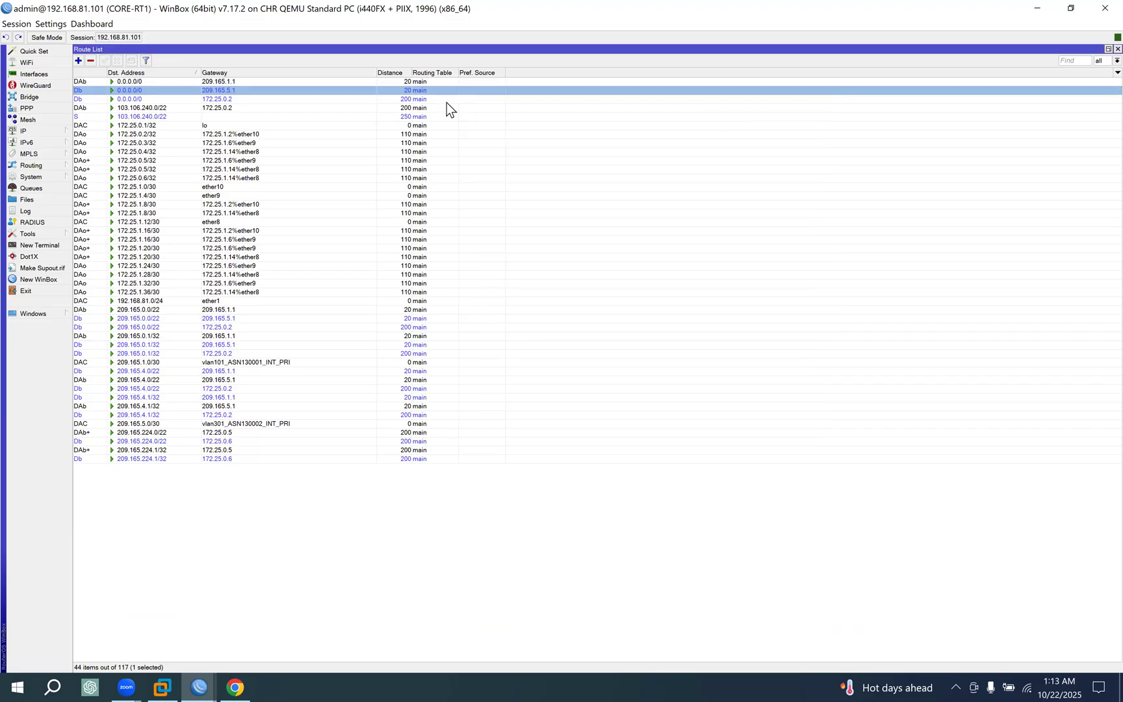
double_click(414, 99)
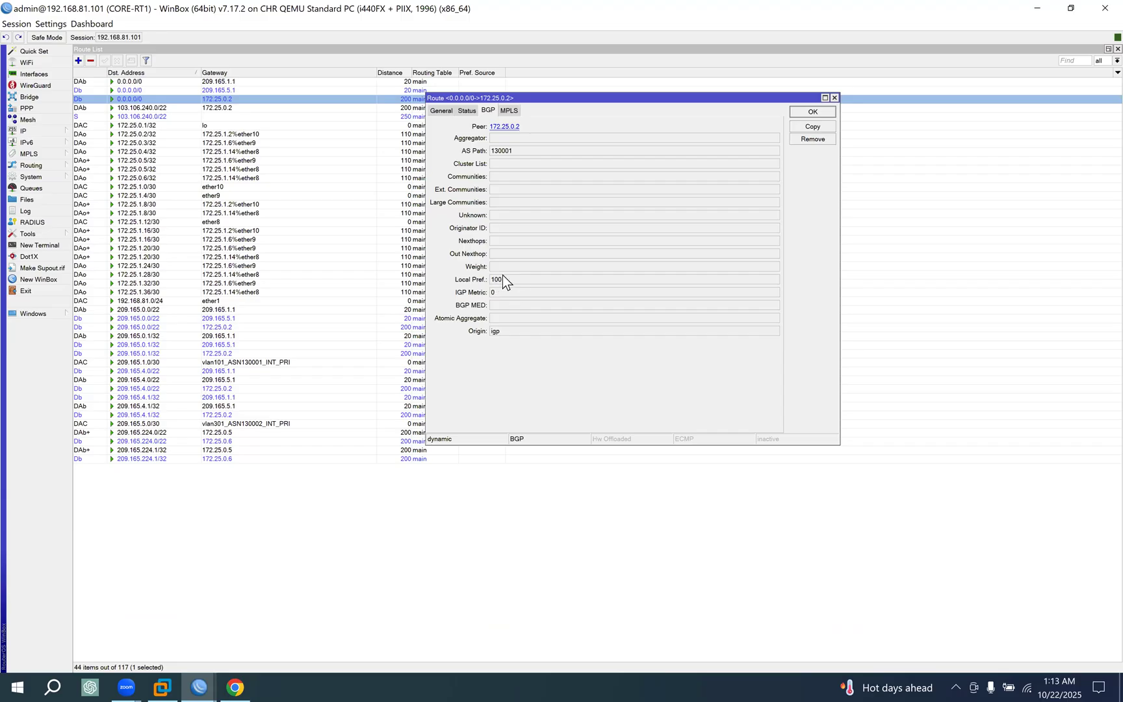
click(818, 114)
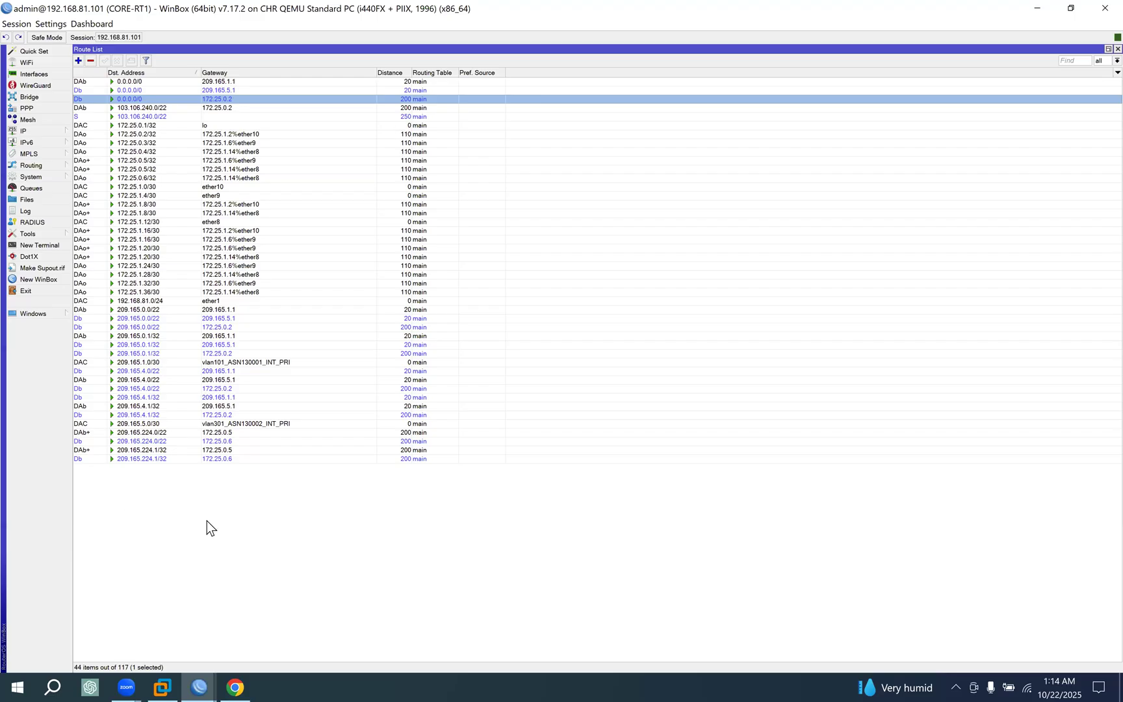
Return to Chrome and review the full LOCAL_PREF rule along with the selection criteria that follow it.
click(235, 687)
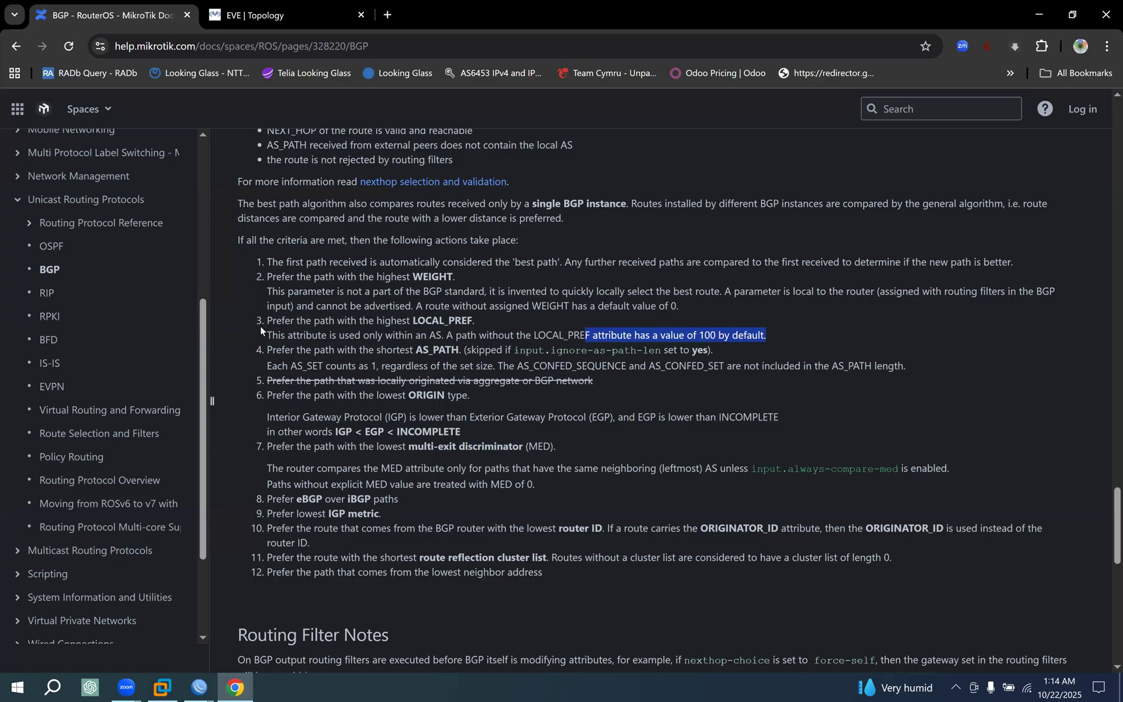
drag(259, 325, 803, 341)
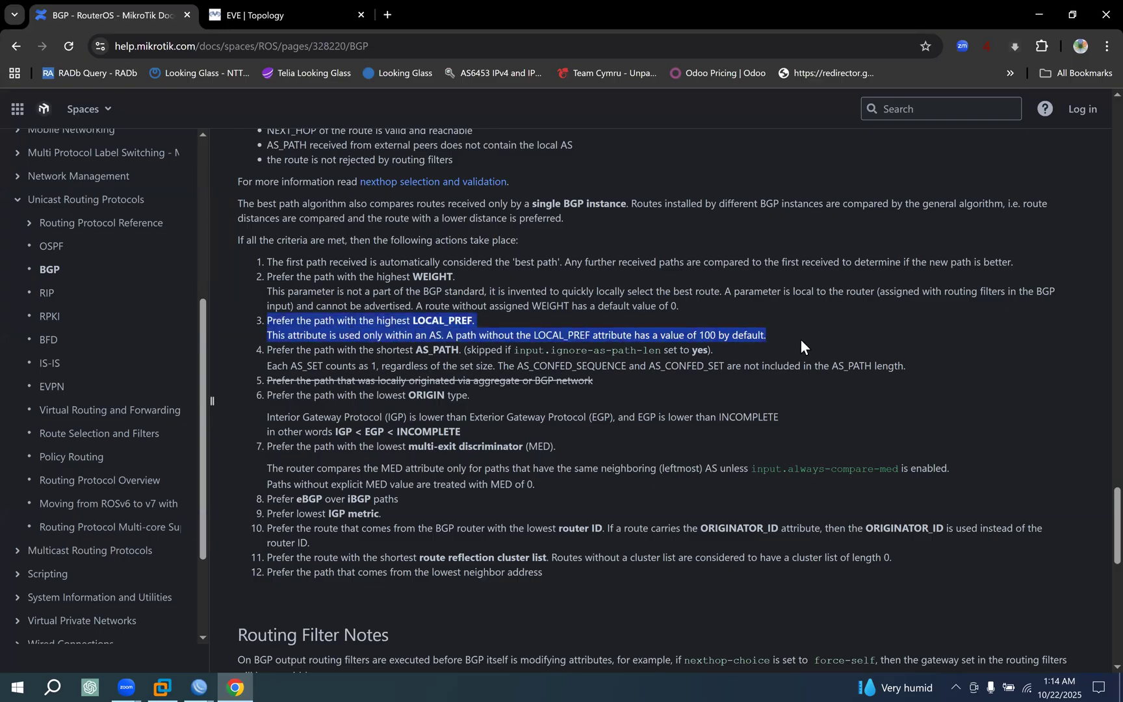
scroll(799, 339, down, 1)
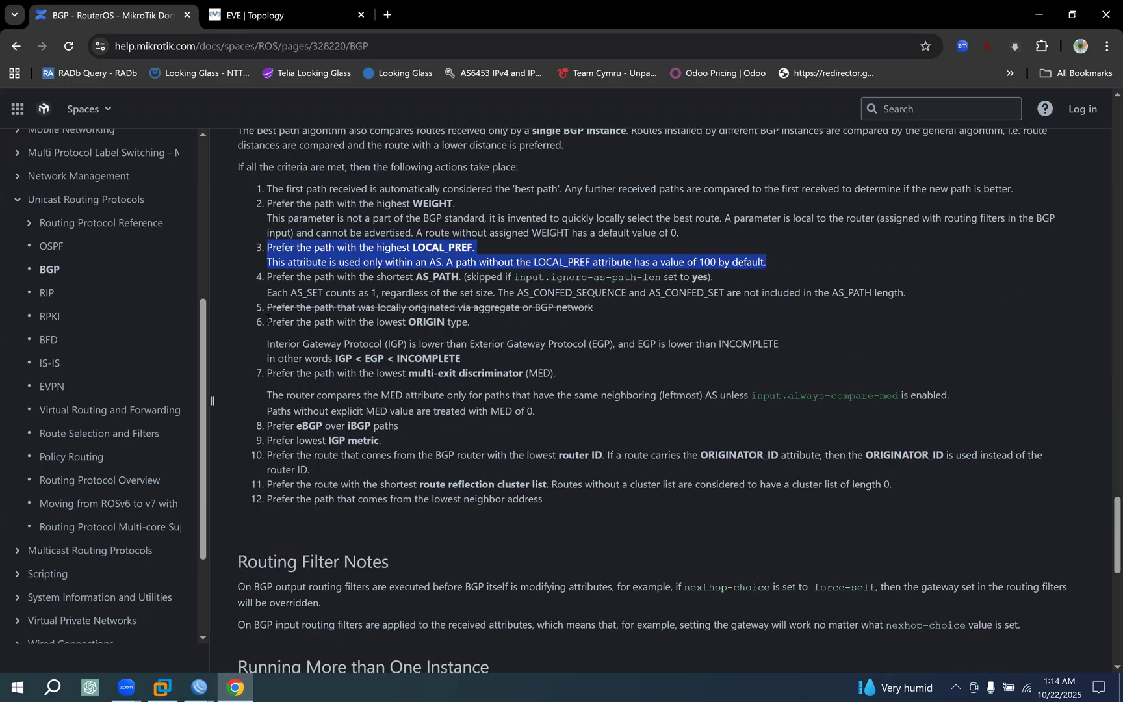
Highlight the shortest AS_PATH rule, then switch to the CORE-RT1 WinBox session and add the AS Path column to the route list.
drag(260, 278, 368, 292)
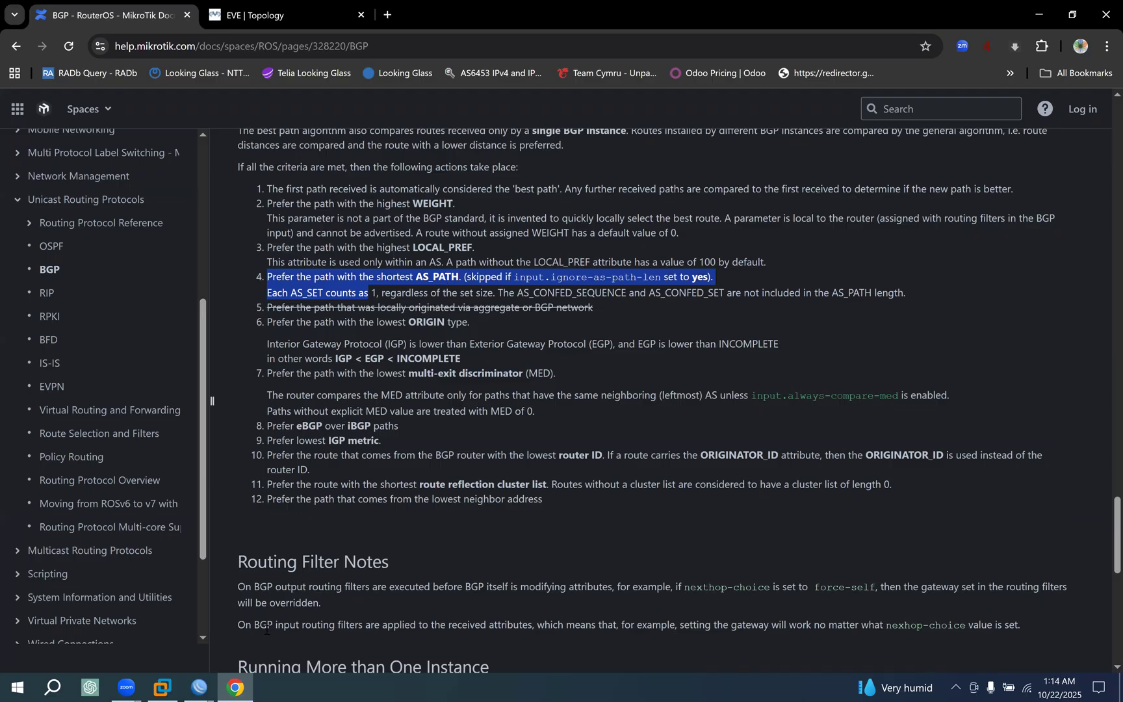
click(231, 676)
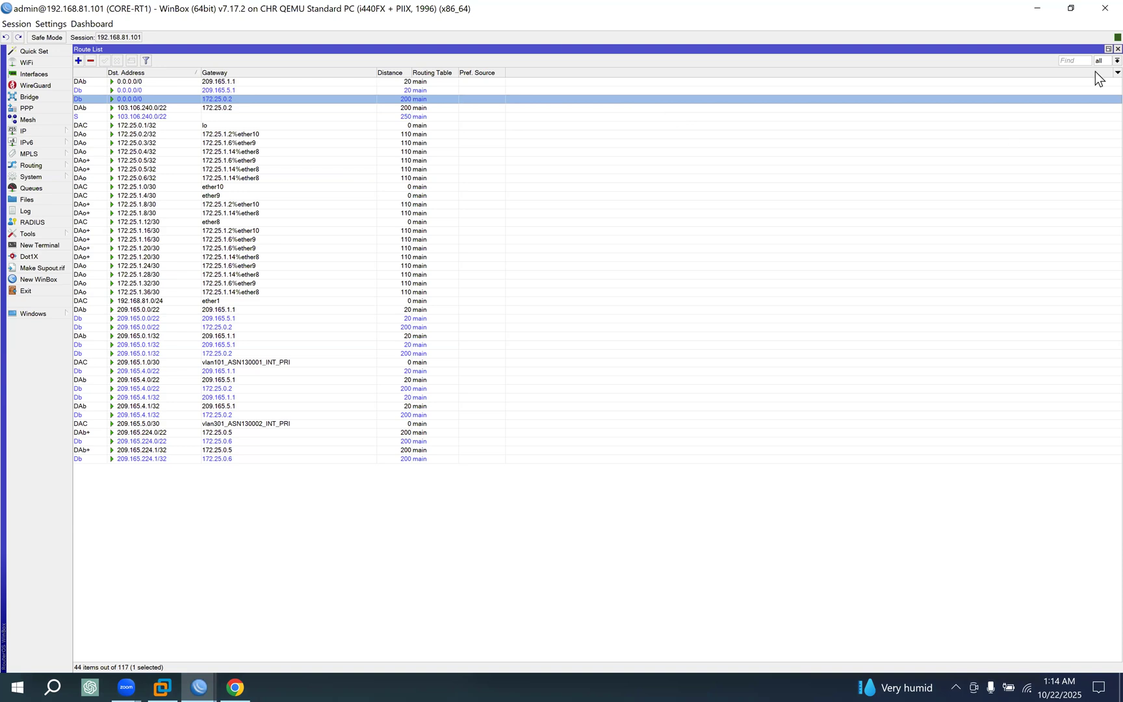
right_click(1046, 117)
click(1033, 126)
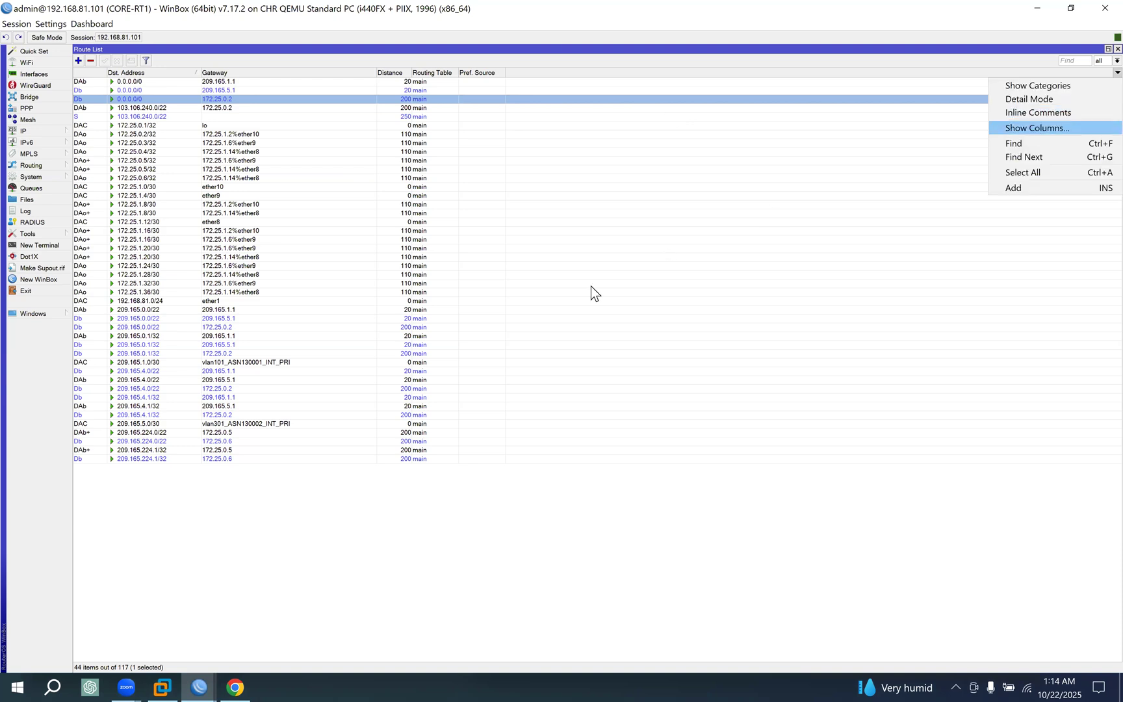
drag(611, 339, 613, 466)
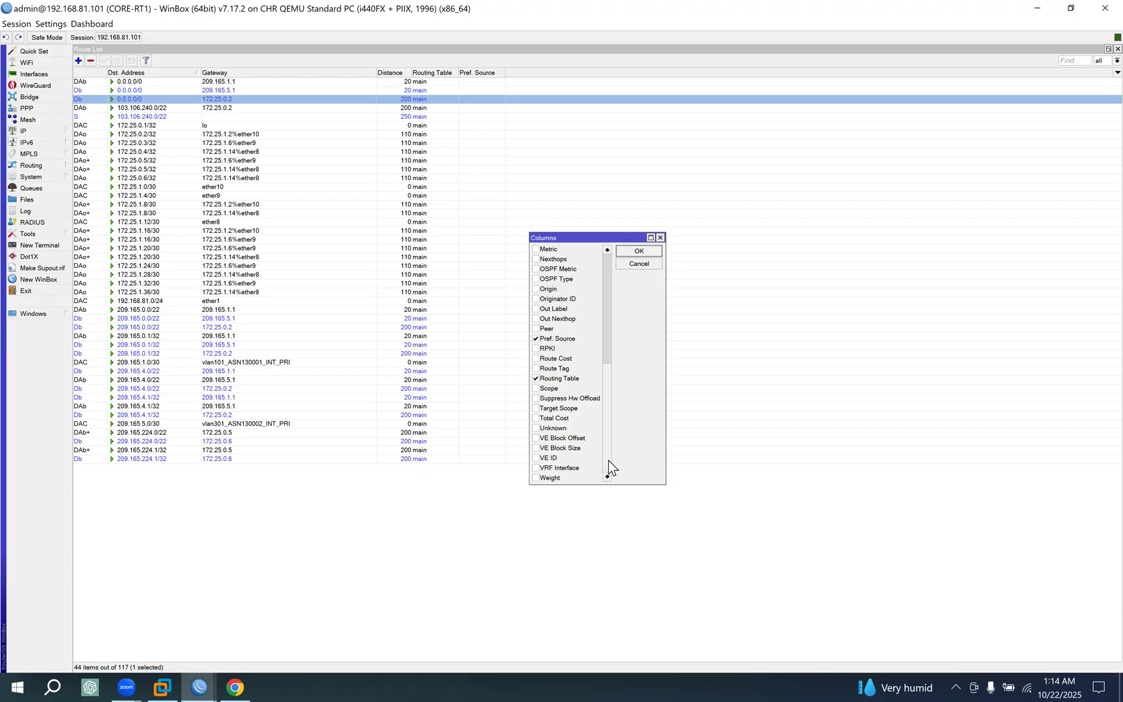
drag(609, 372, 614, 338)
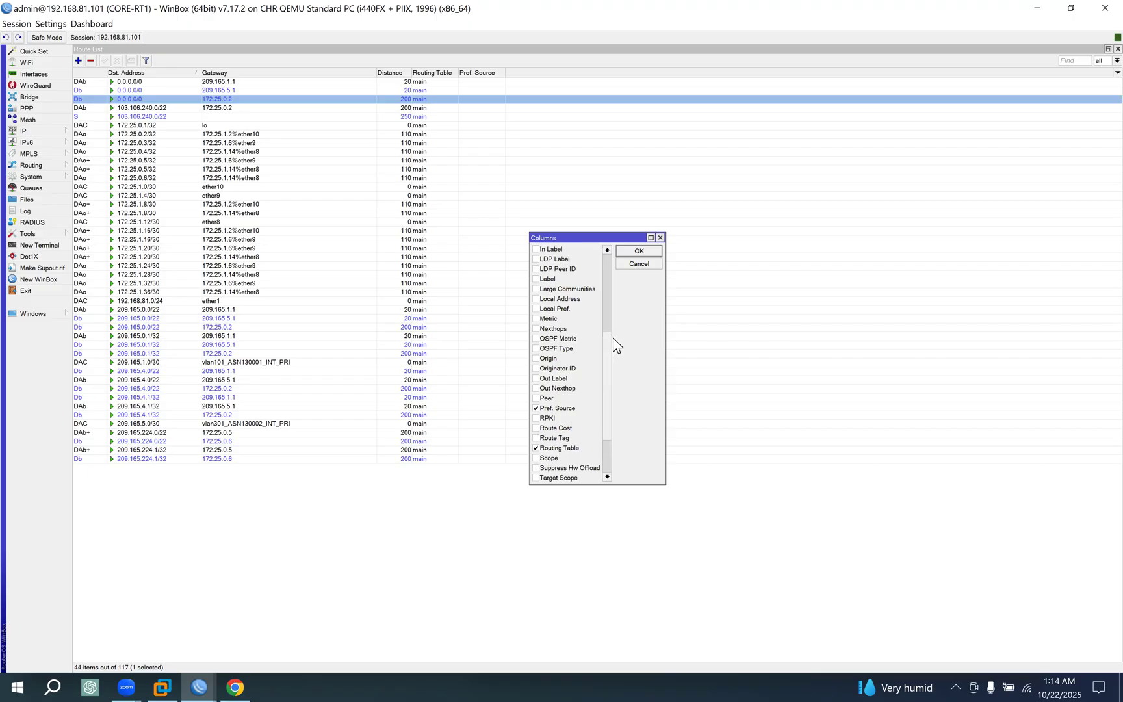
drag(604, 395, 608, 314)
click(535, 259)
click(640, 251)
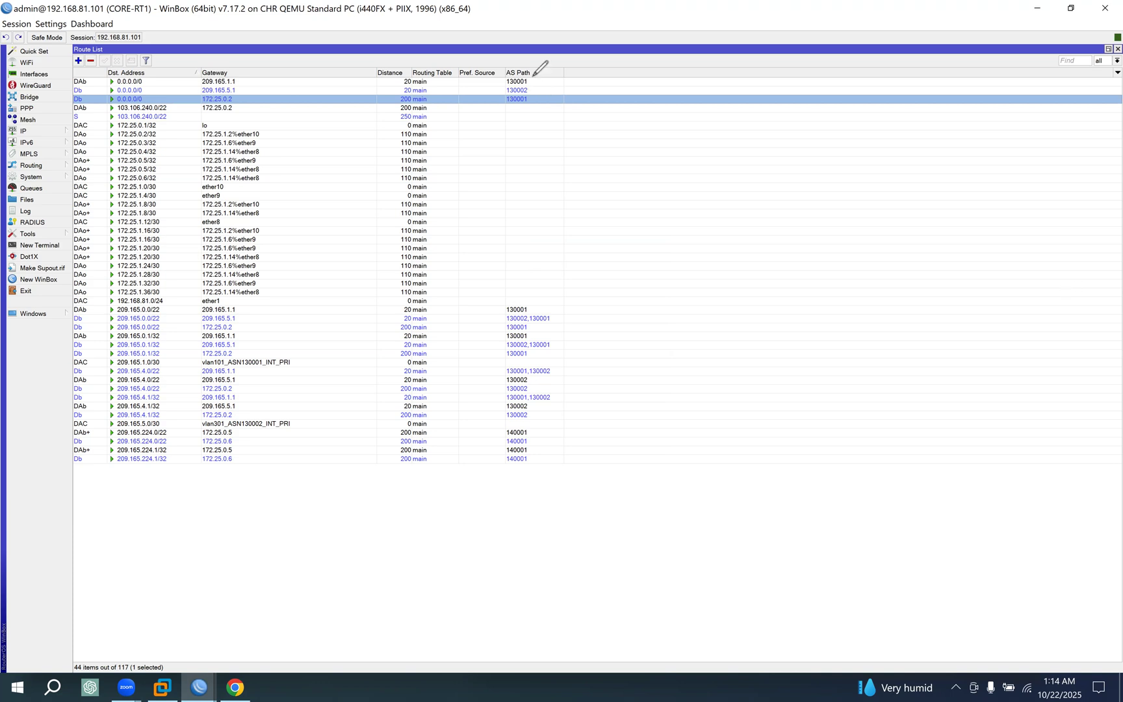
Compare the AS paths of the three 0.0.0.0/0 routes and look at the 209.165.0.1/32 route via 209.165.5.1.
mouse_move(533, 82)
mouse_down()
mouse_move(534, 110)
mouse_move(524, 63)
mouse_move(557, 83)
mouse_move(526, 102)
mouse_up()
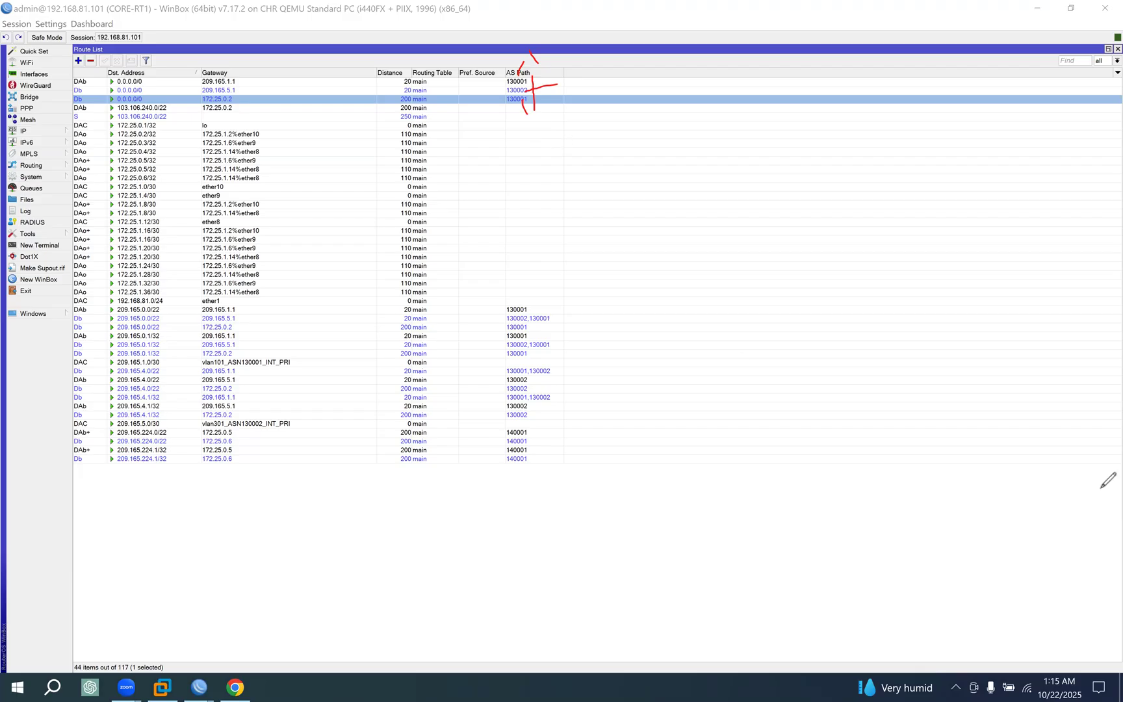
click(927, 201)
click(525, 346)
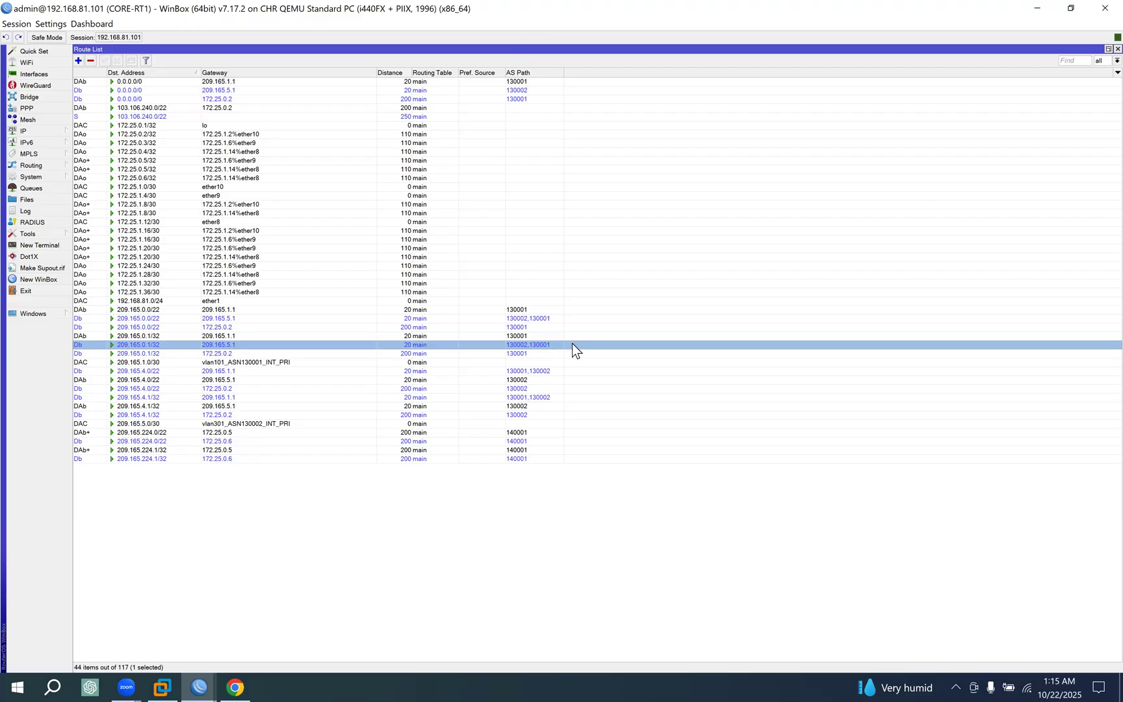
click(520, 84)
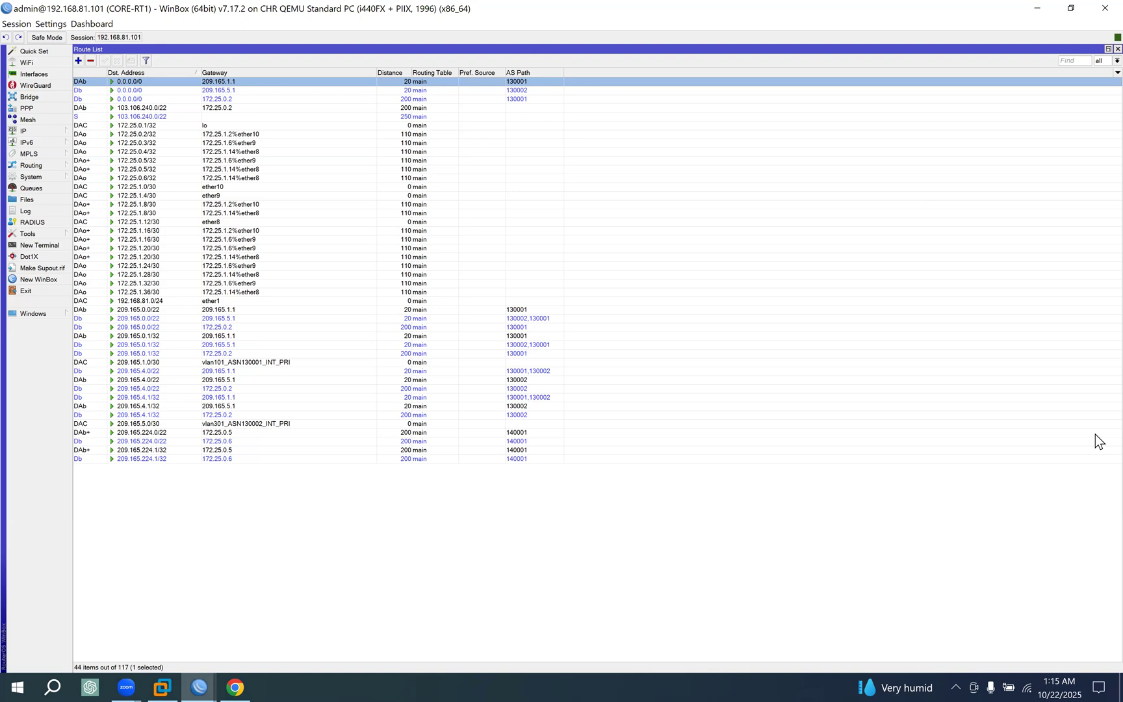
Return to Chrome and read the AS_PATH rule, including the input.ignore-as-path-len exception, AS_SET counting and the confederation attributes.
click(234, 674)
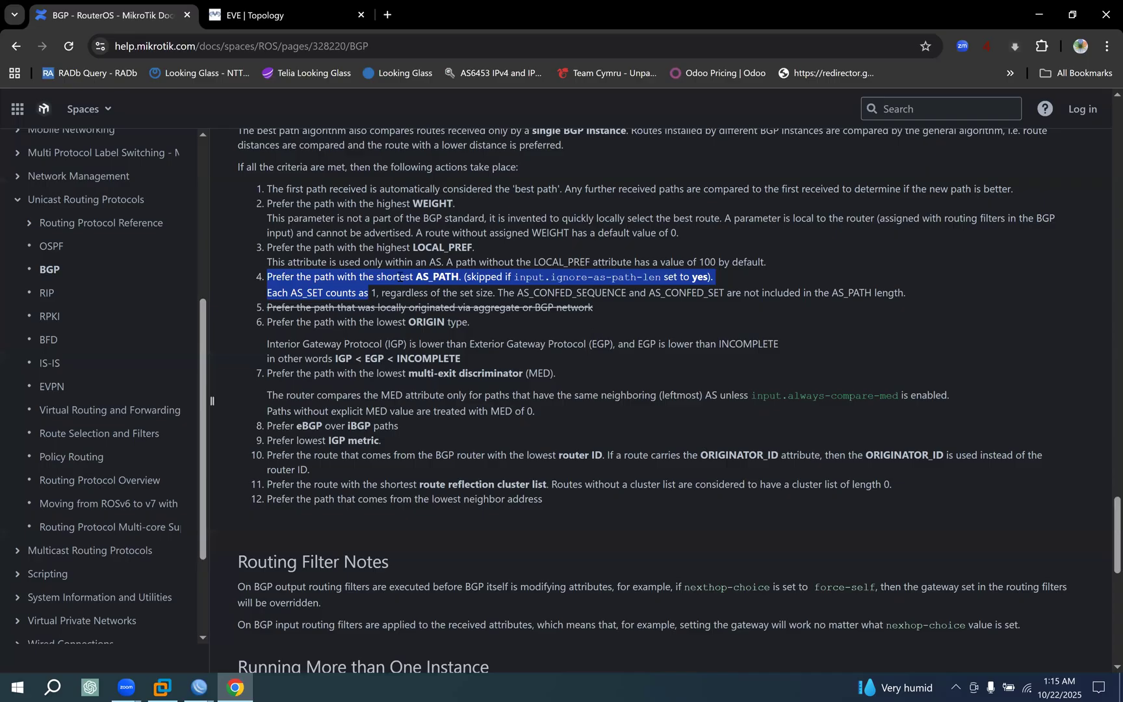
click(319, 266)
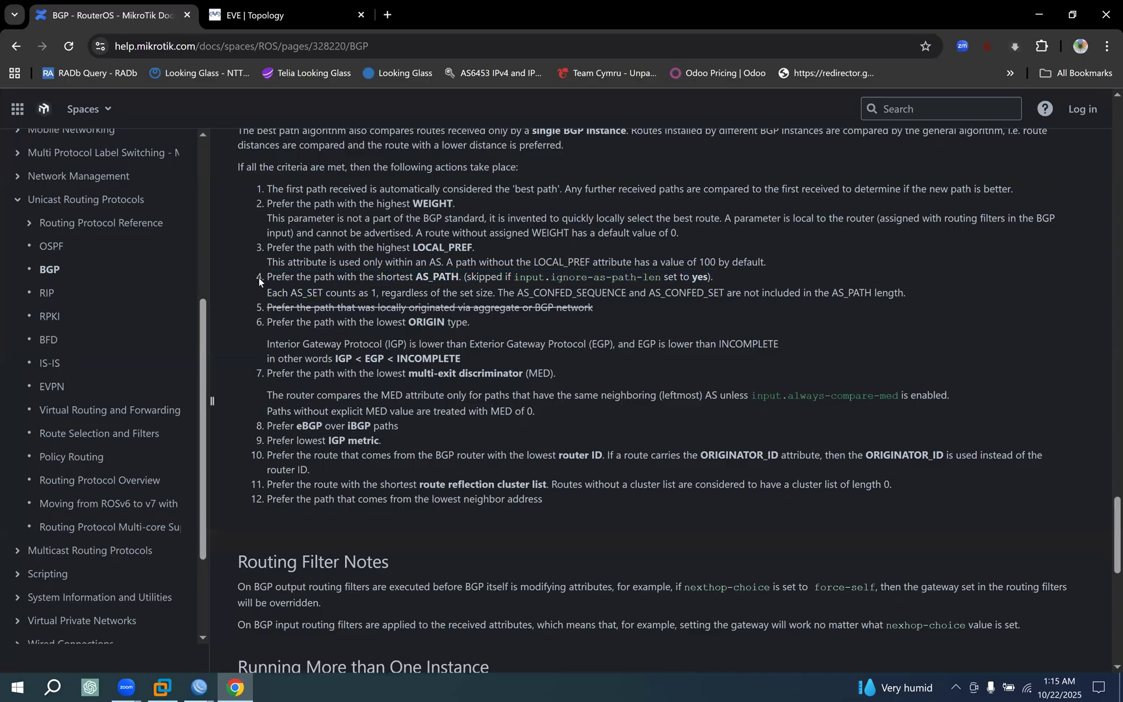
drag(258, 276, 431, 293)
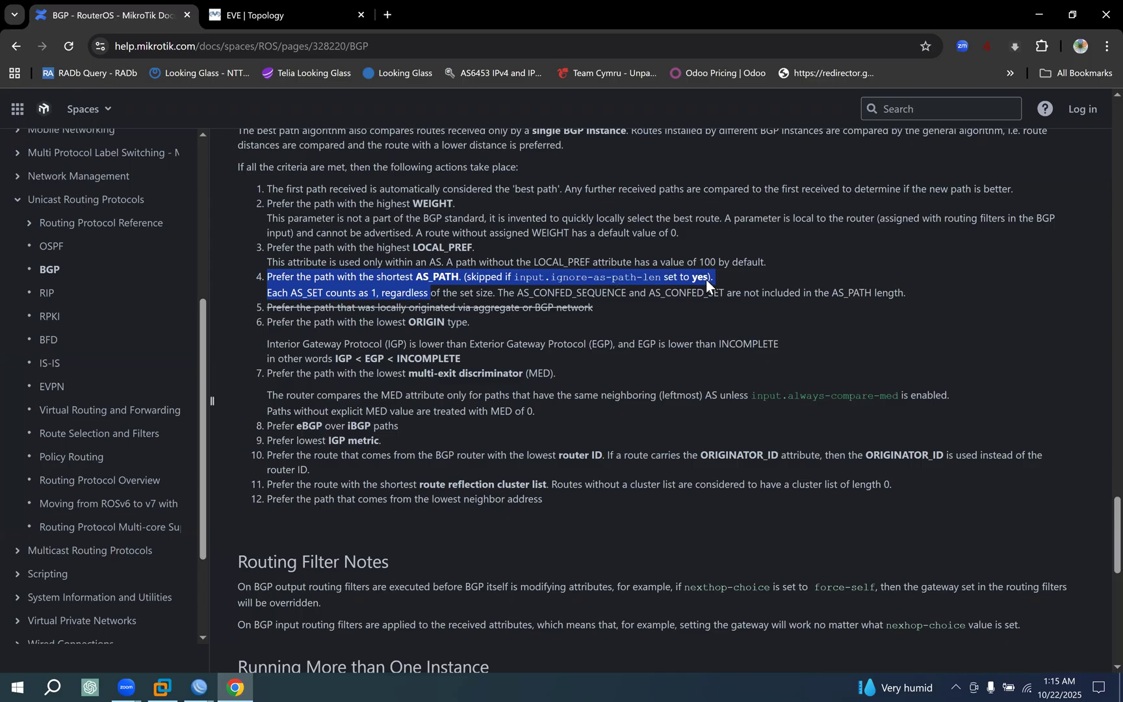
click(735, 282)
drag(713, 279, 504, 278)
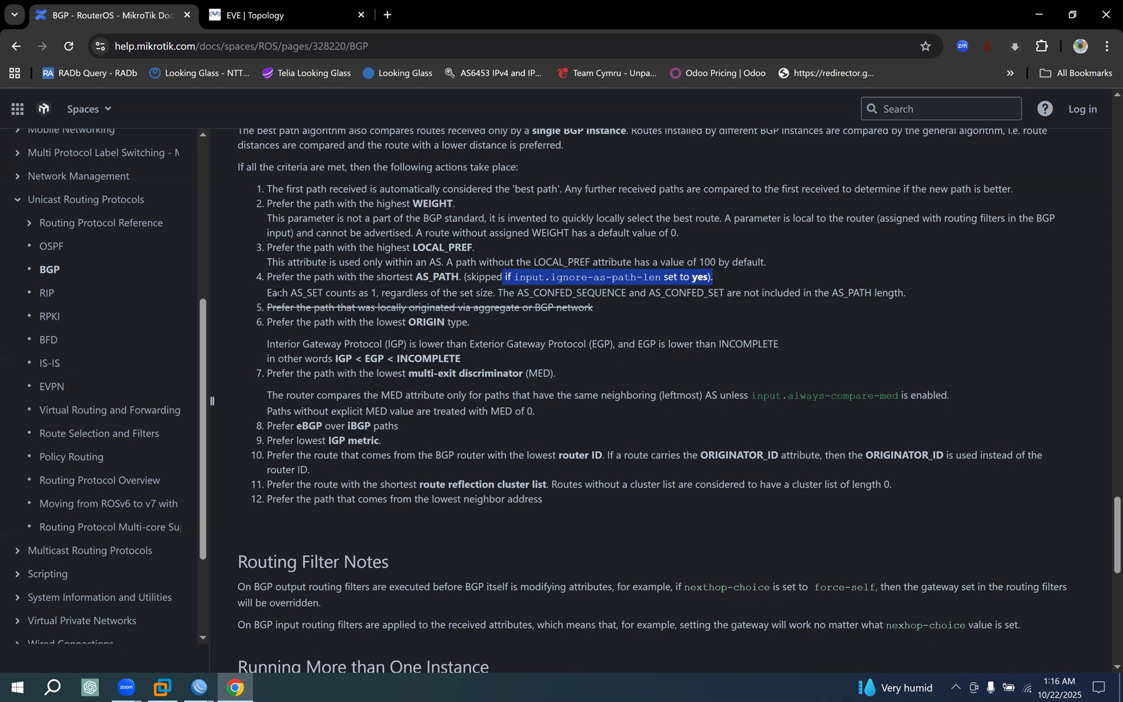
drag(278, 292, 378, 293)
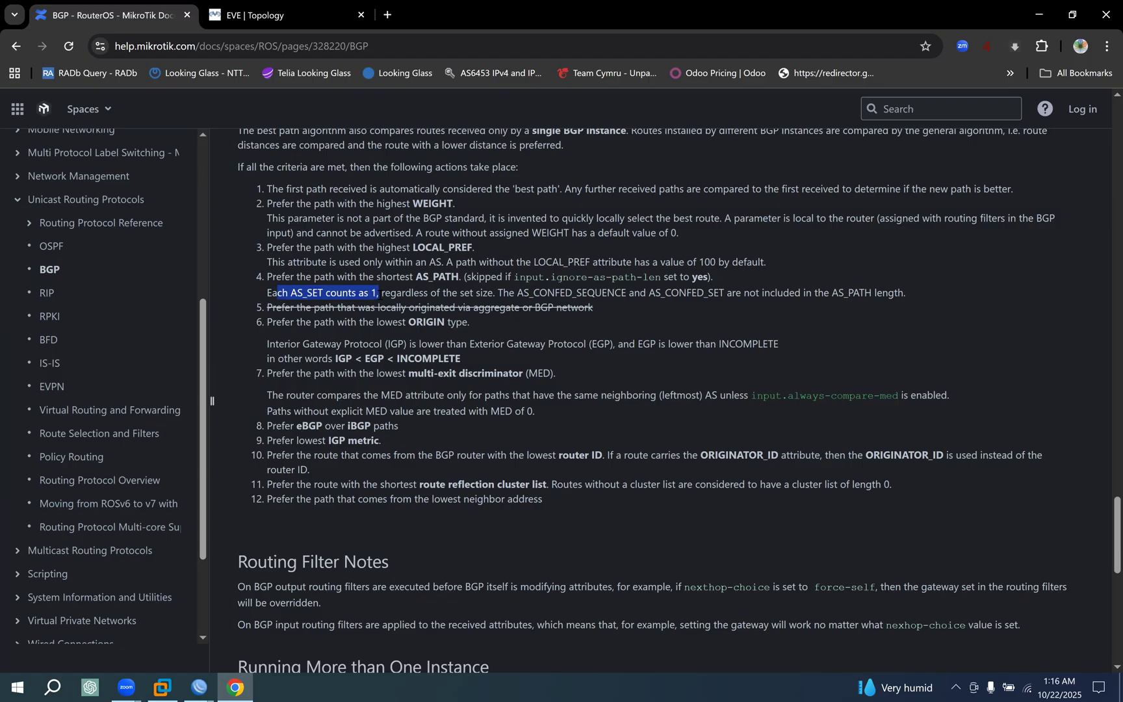
drag(427, 293, 494, 293)
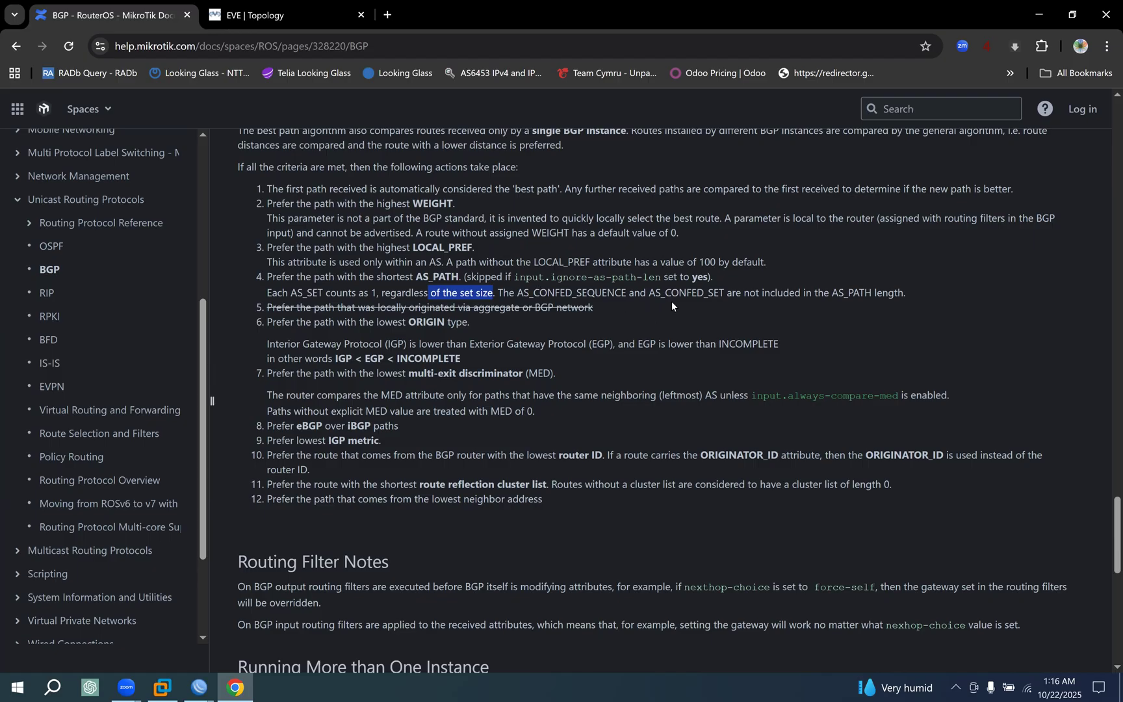
drag(903, 293, 736, 294)
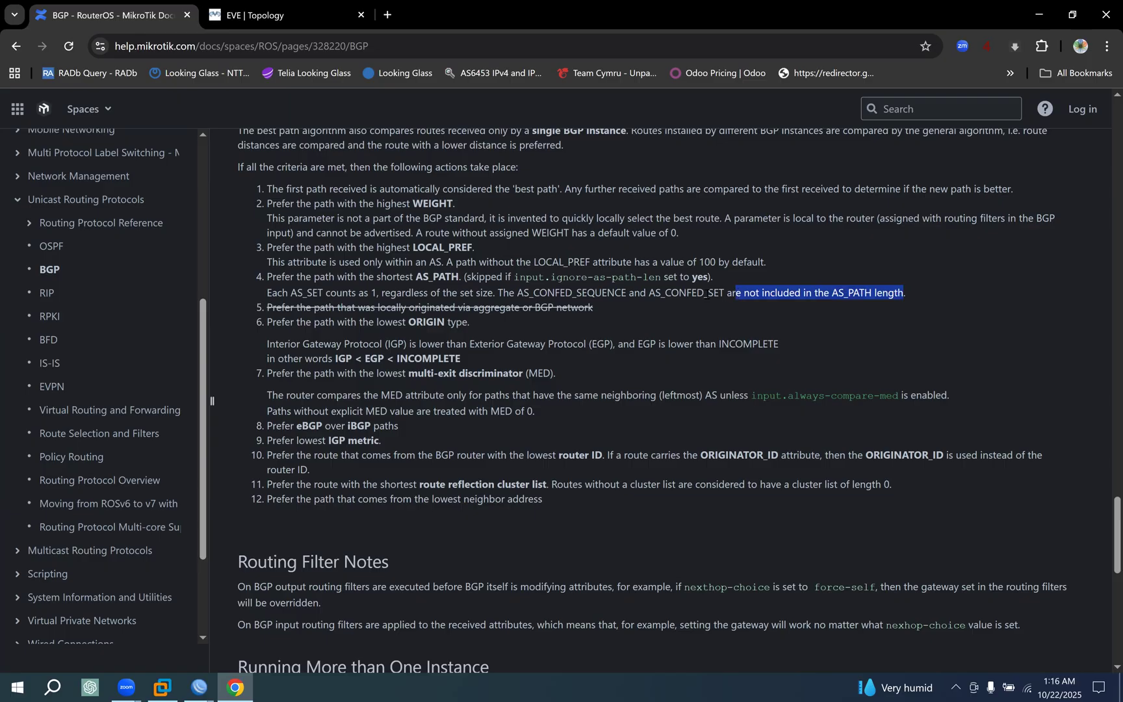
Read the struck-through fifth rule on locally originated paths and the sixth rule on the lowest ORIGIN type.
drag(265, 308, 370, 311)
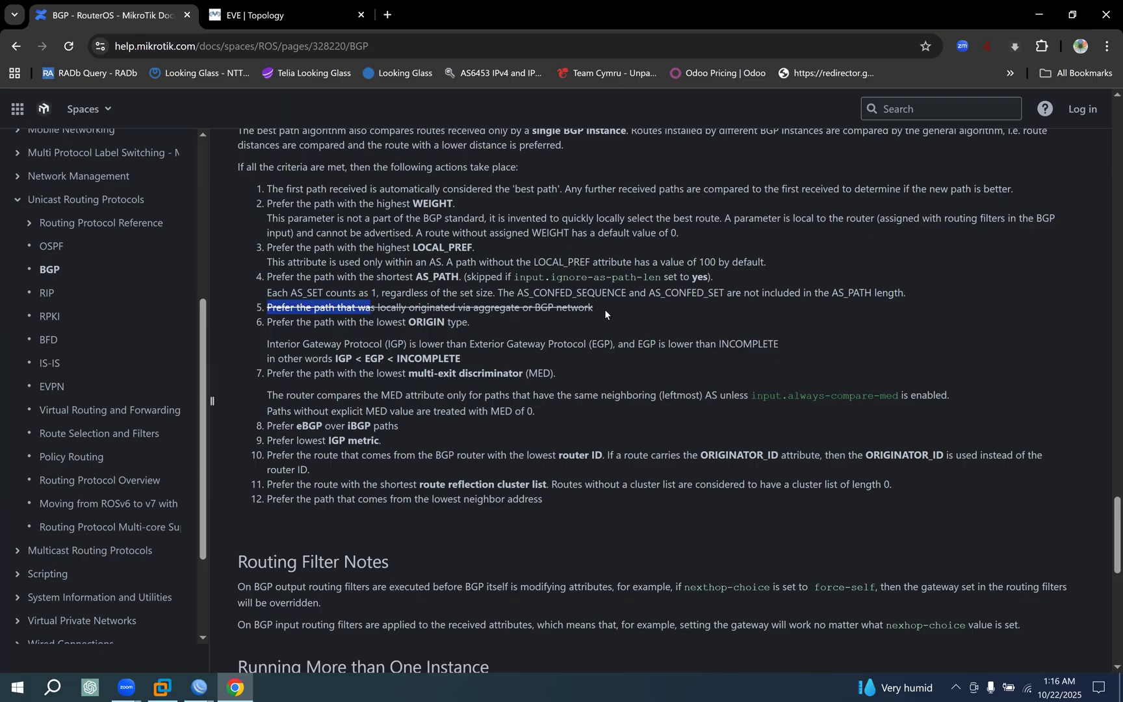
drag(606, 308, 254, 307)
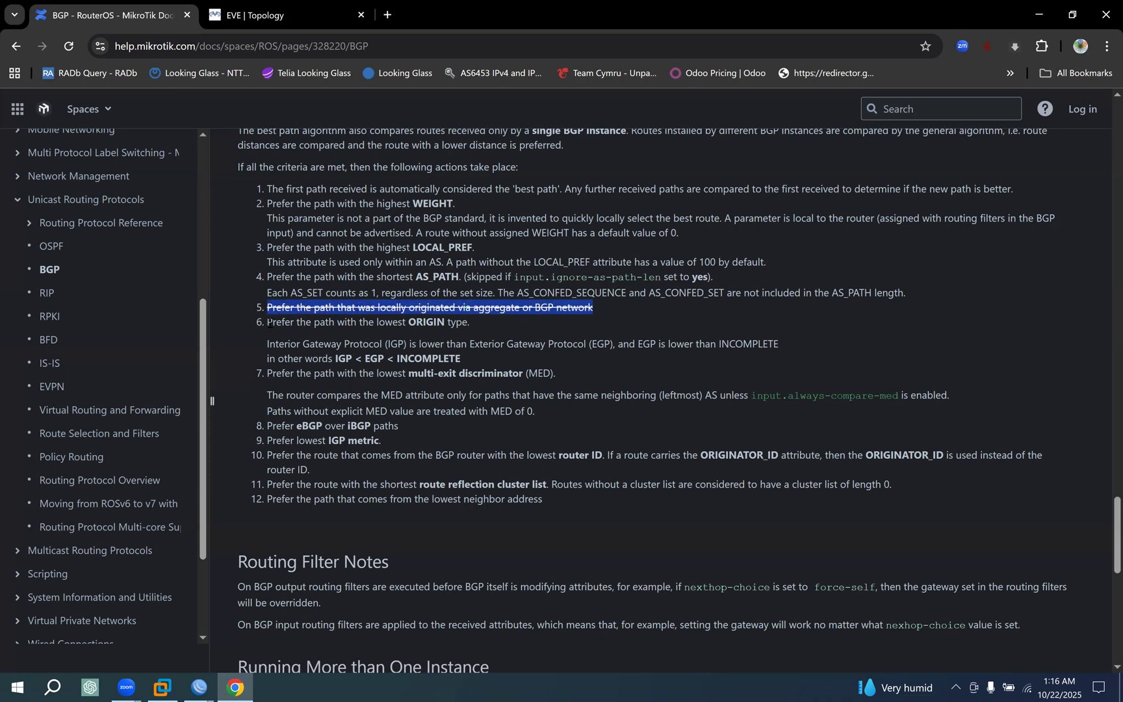
drag(267, 326, 463, 324)
click(382, 326)
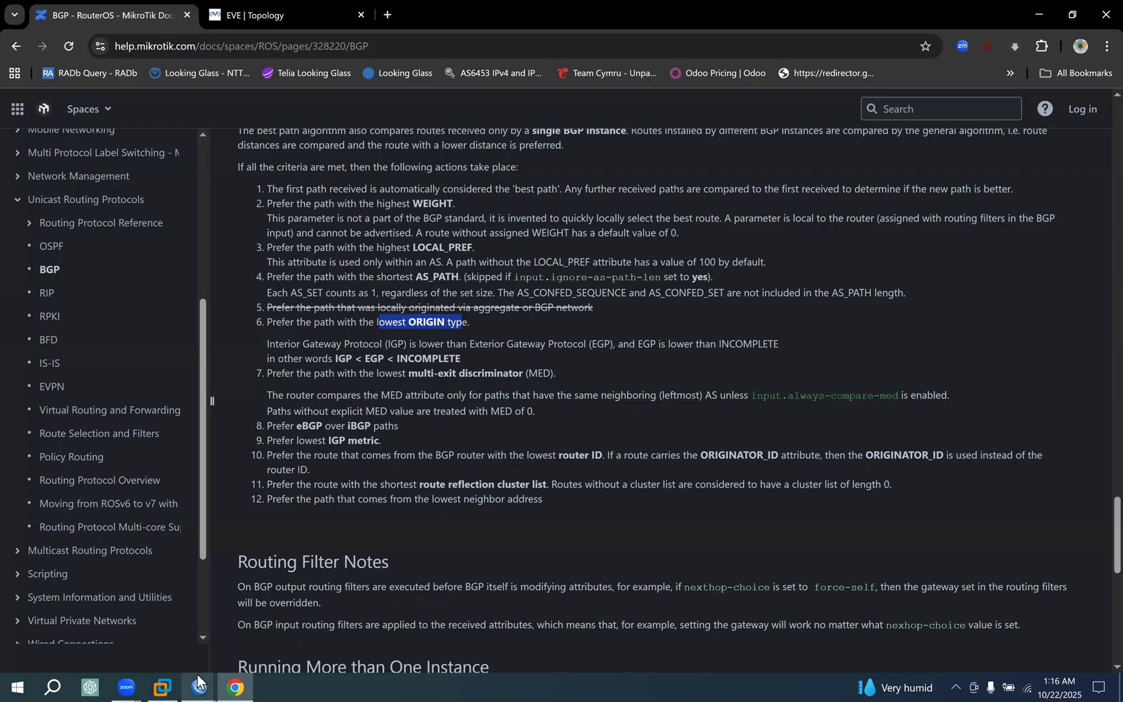
Switch to the CORE-RT1 WinBox session and check the origin in the BGP details of the 0.0.0.0/0 route via 209.165.1.1.
mouse_move(198, 680)
click(106, 646)
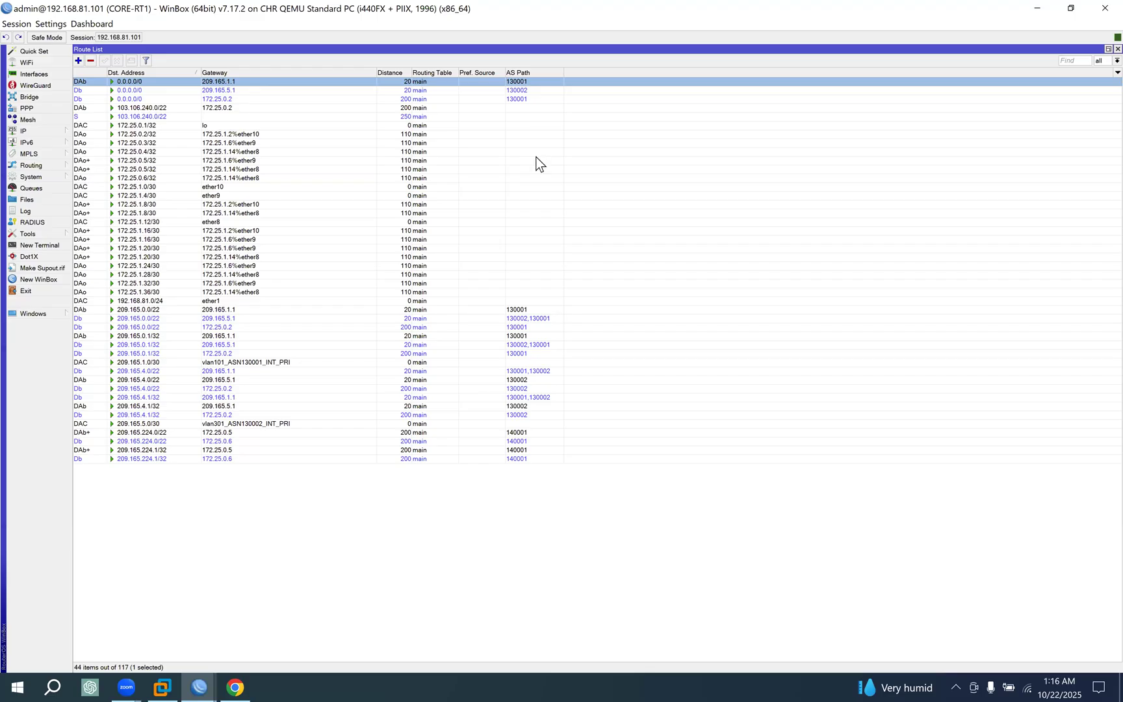
double_click(458, 82)
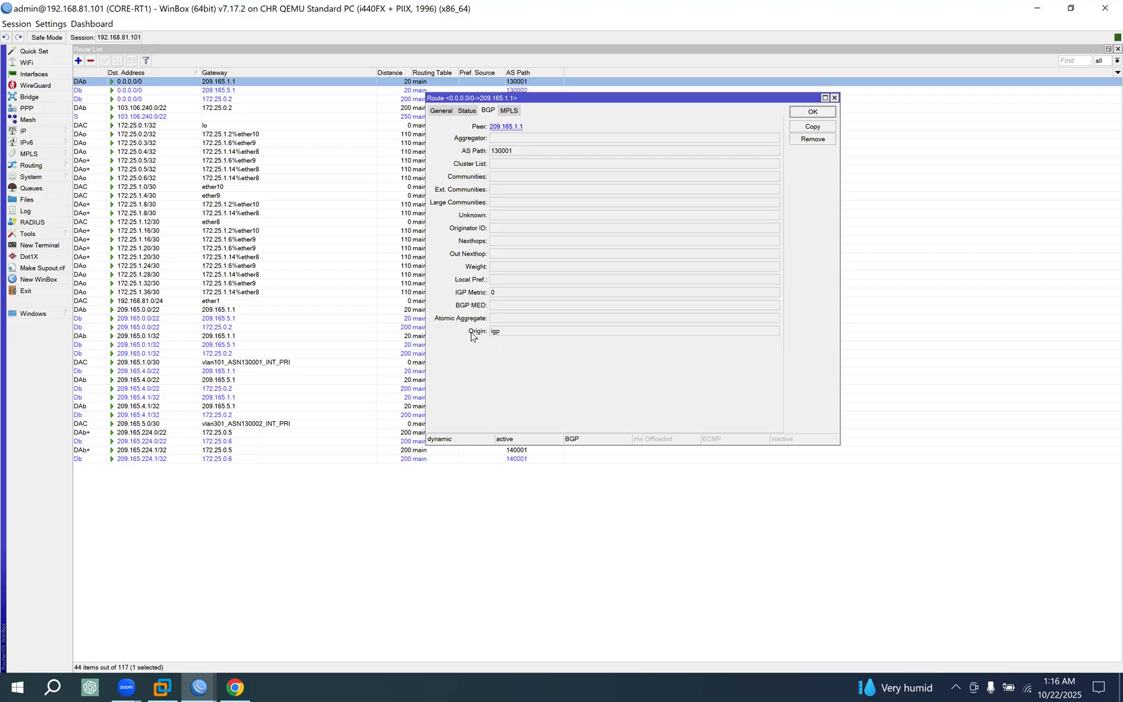
drag(493, 332, 547, 337)
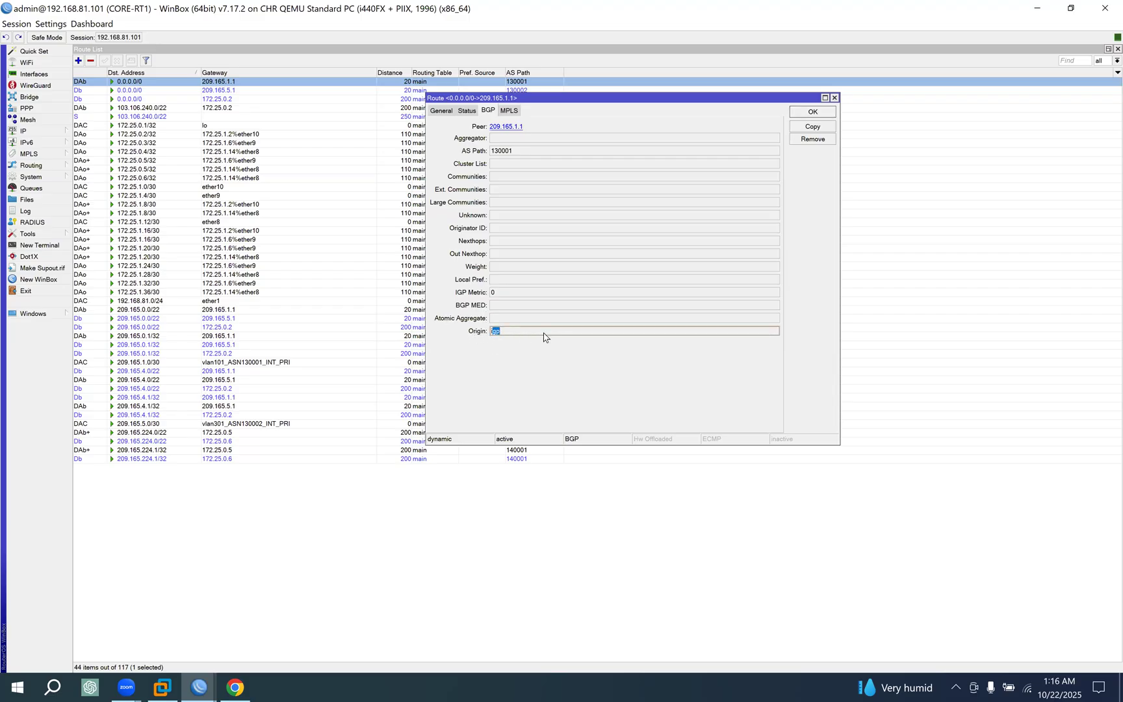
click(812, 113)
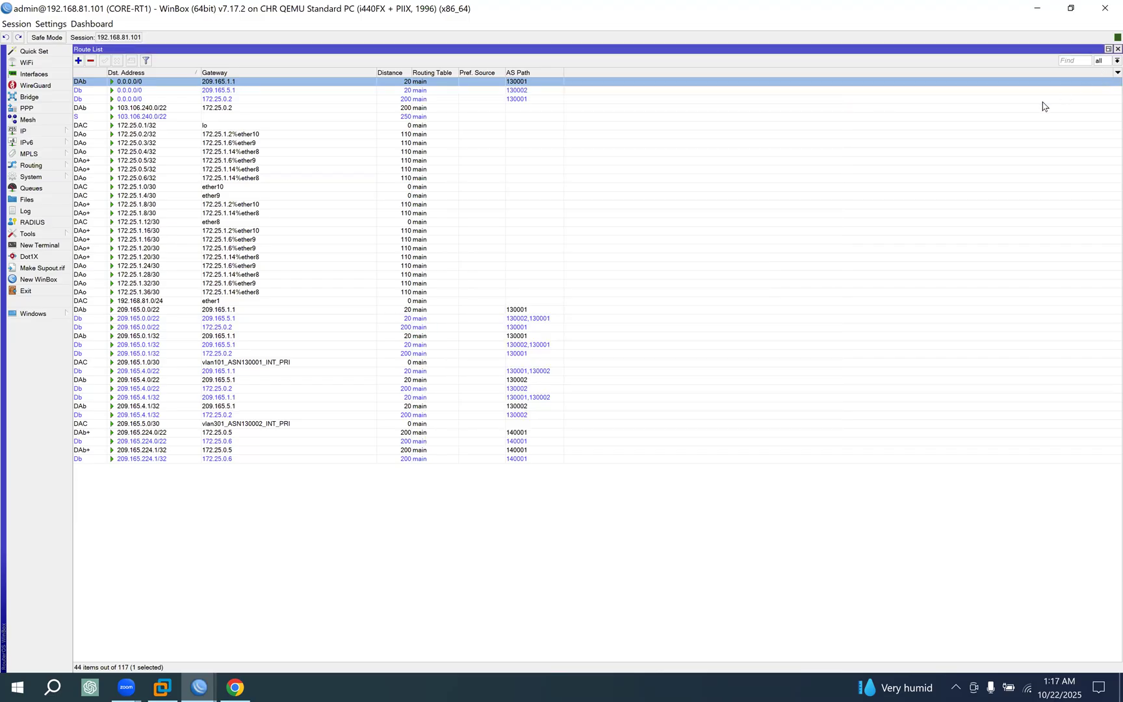
Add the Origin column to the route list and compare the origin of the 0.0.0.0/0 routes.
right_click(1040, 81)
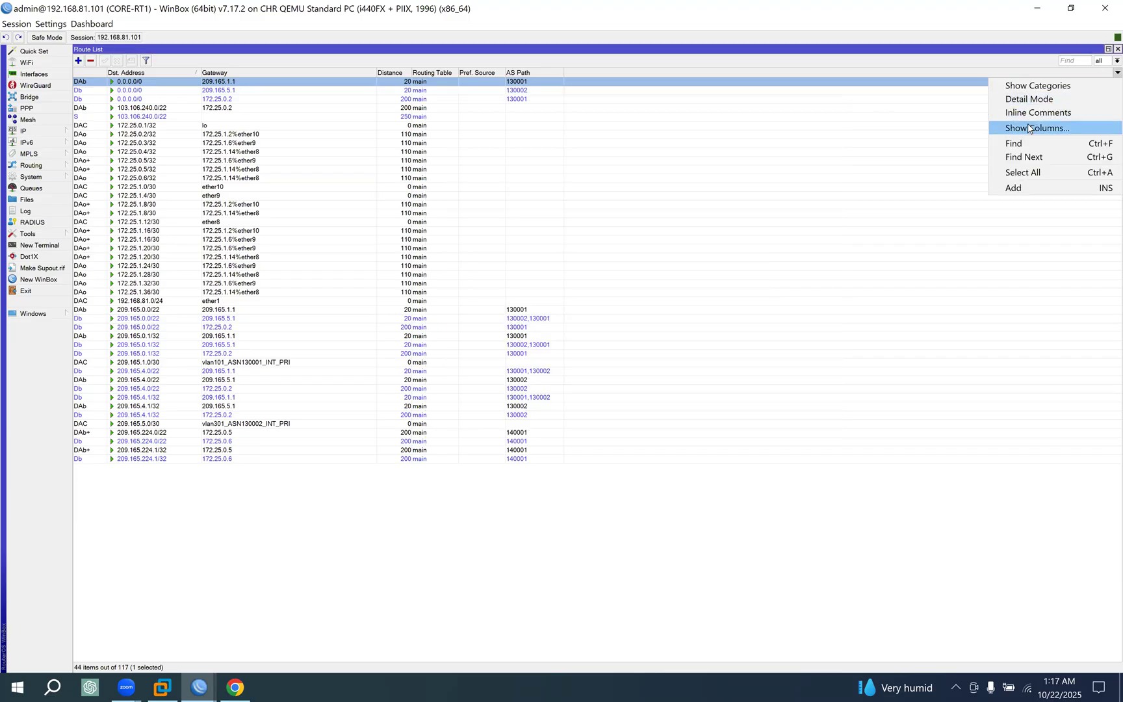
click(1028, 128)
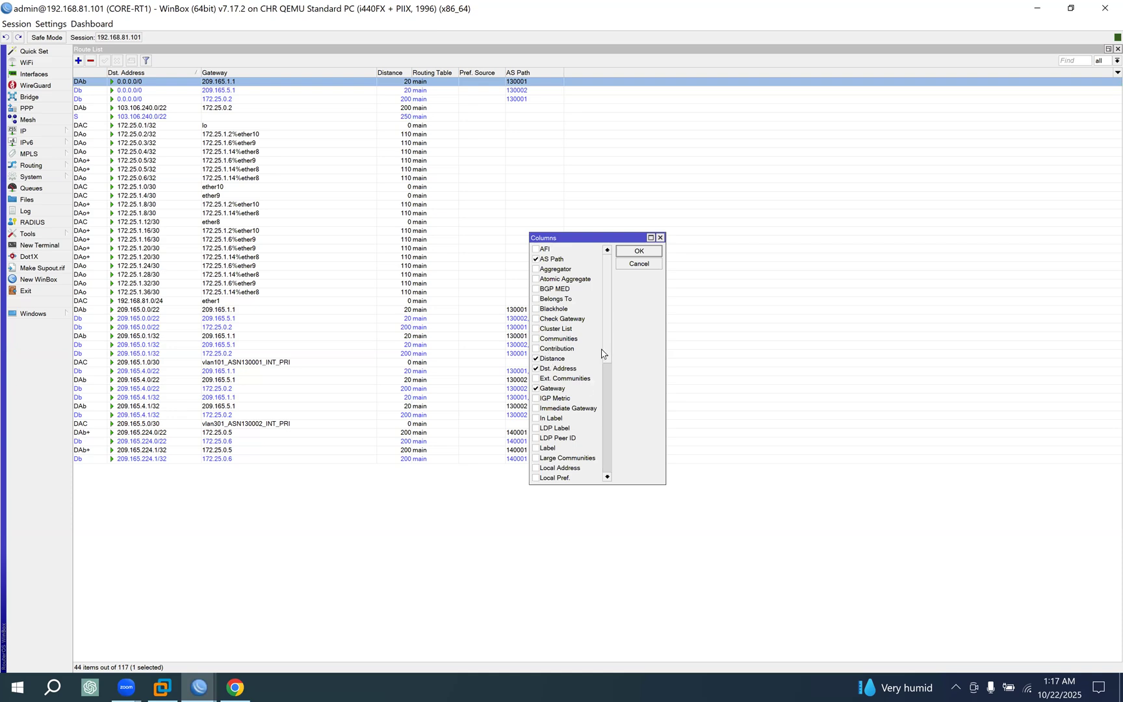
drag(607, 343, 612, 397)
click(538, 409)
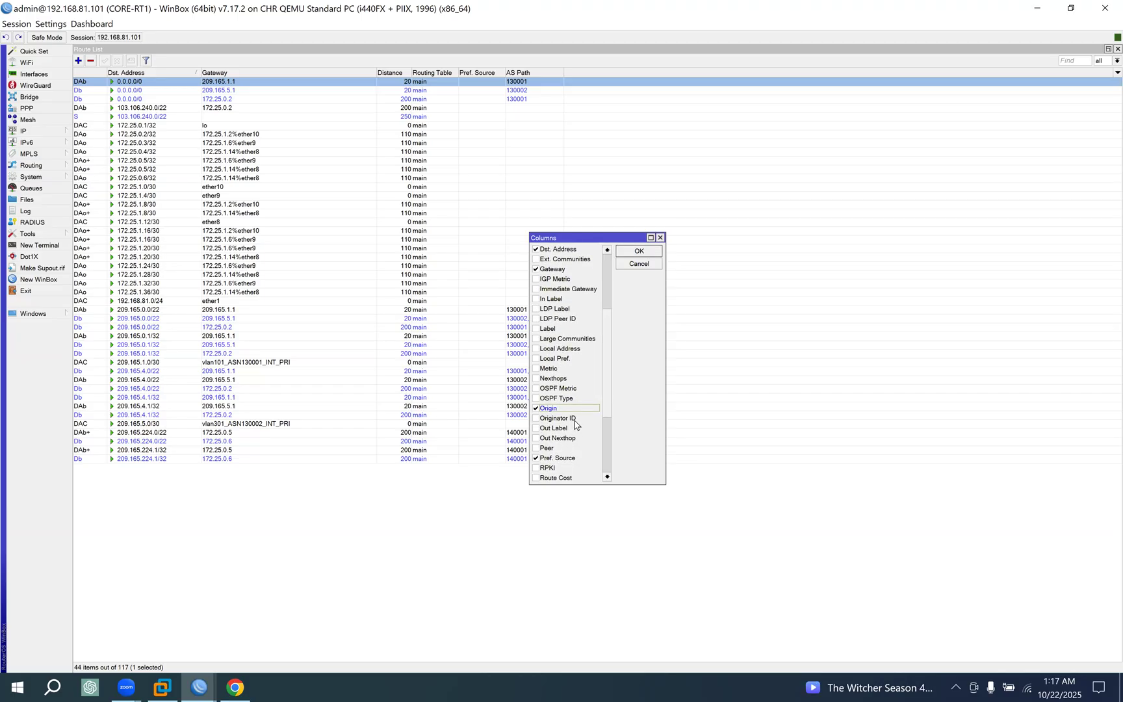
click(639, 252)
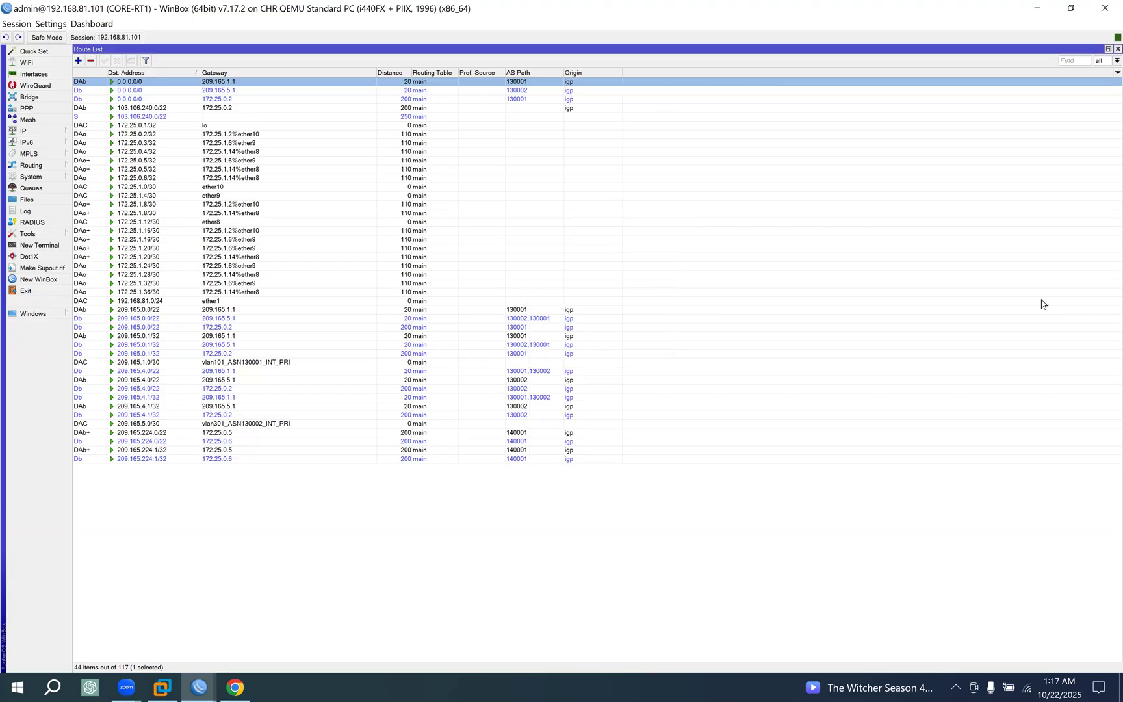
drag(578, 78, 577, 106)
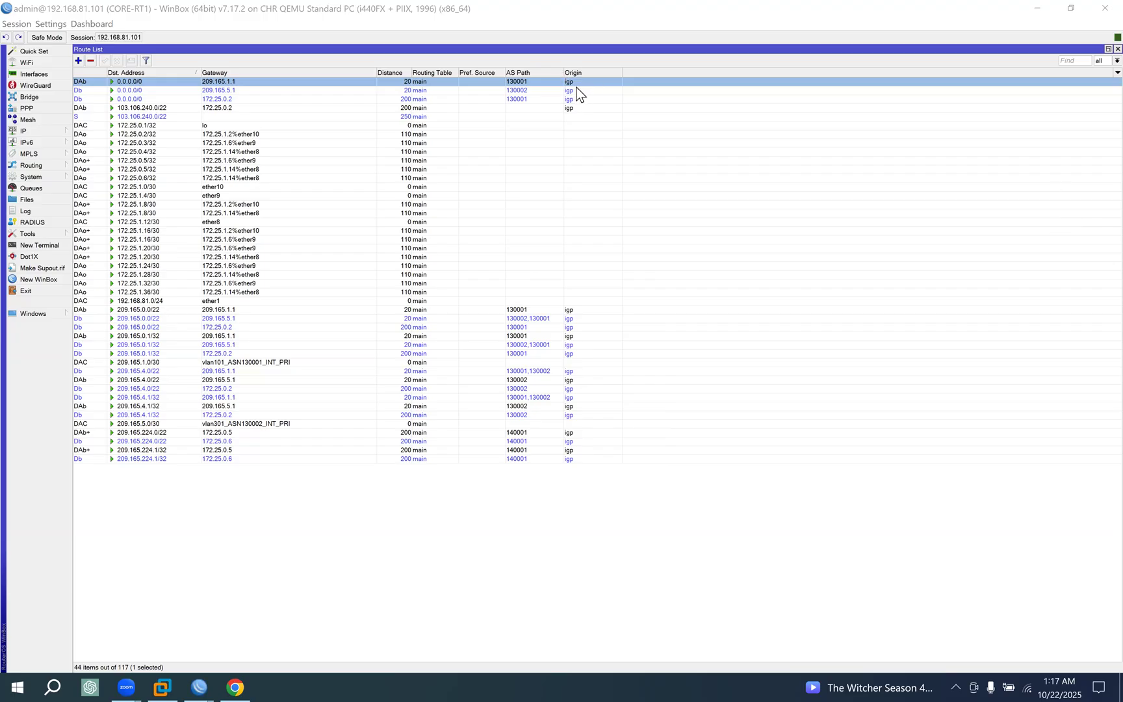
Return to Chrome and study the ORIGIN rule, focusing on the preference order of IGP, EGP and INCOMPLETE.
click(233, 678)
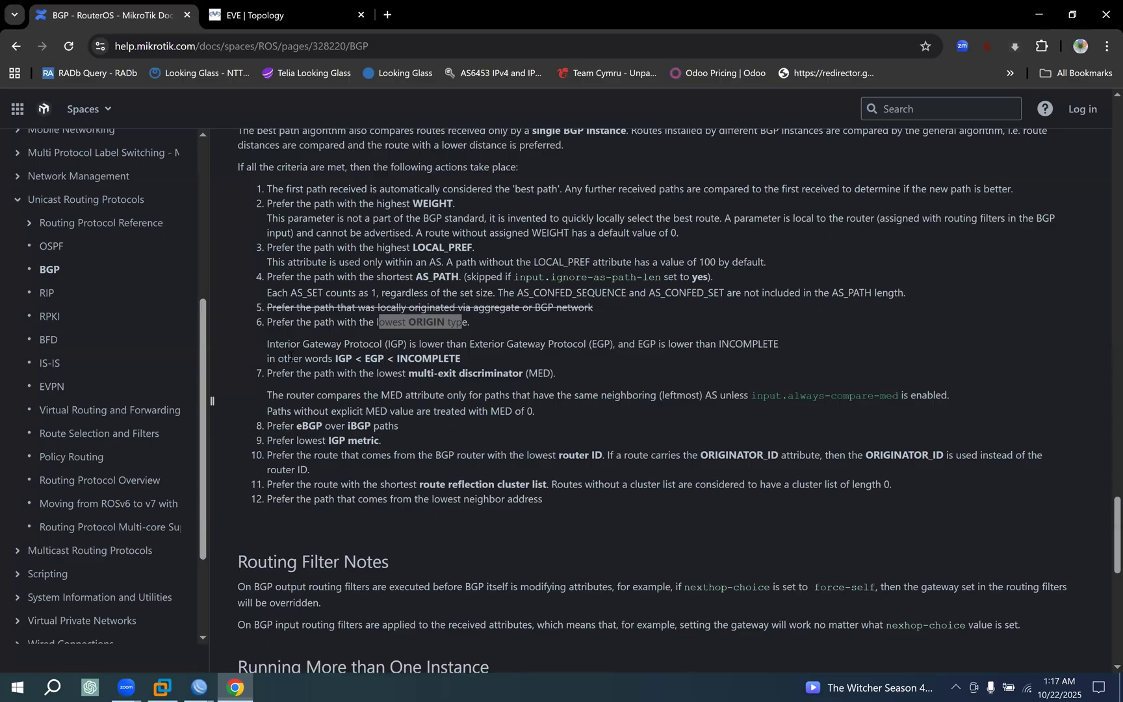
drag(272, 323, 516, 360)
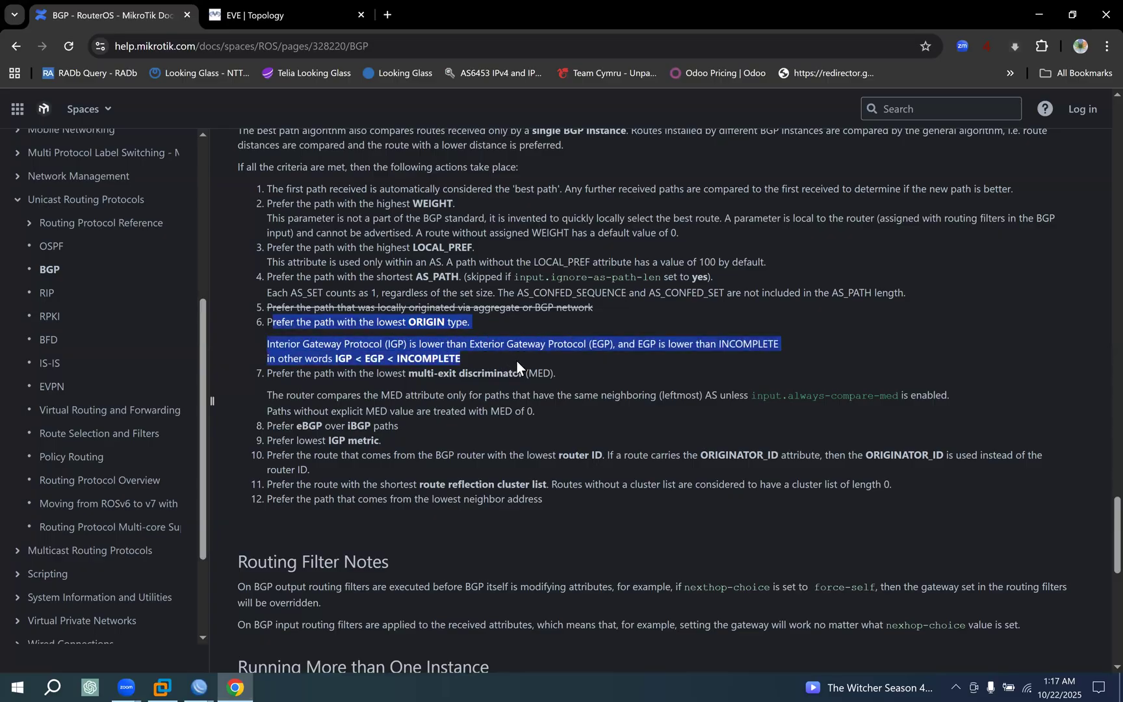
click(323, 367)
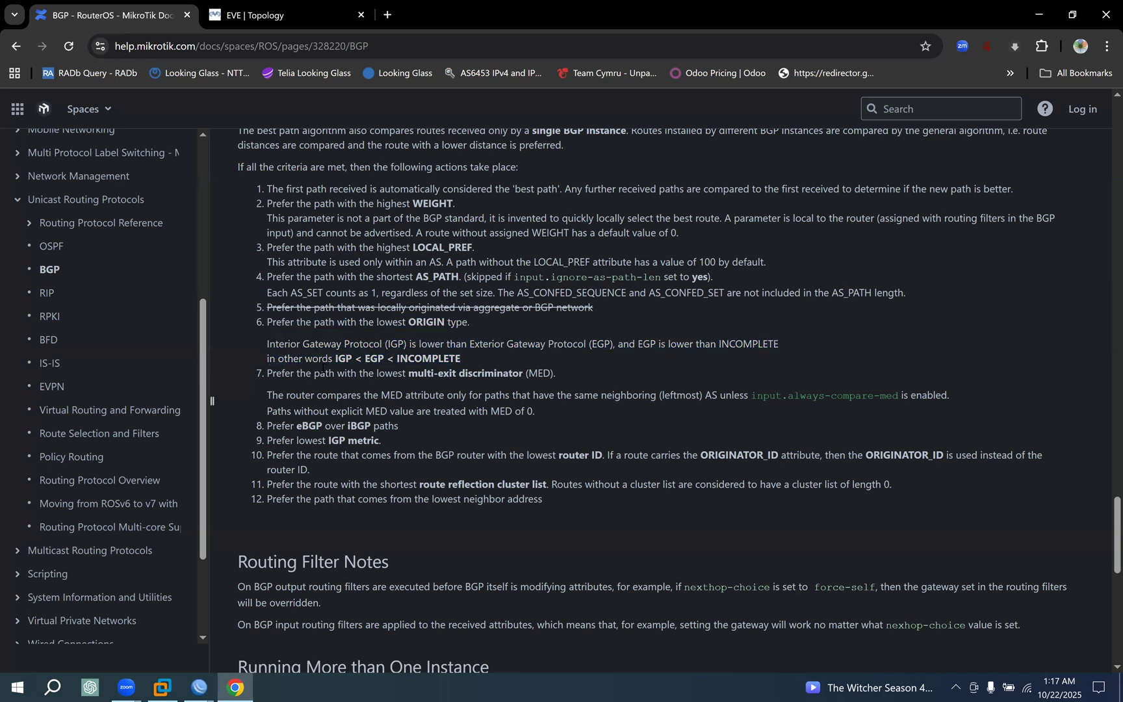
drag(336, 358, 450, 354)
drag(365, 358, 385, 358)
drag(353, 358, 335, 358)
double_click(367, 359)
double_click(429, 358)
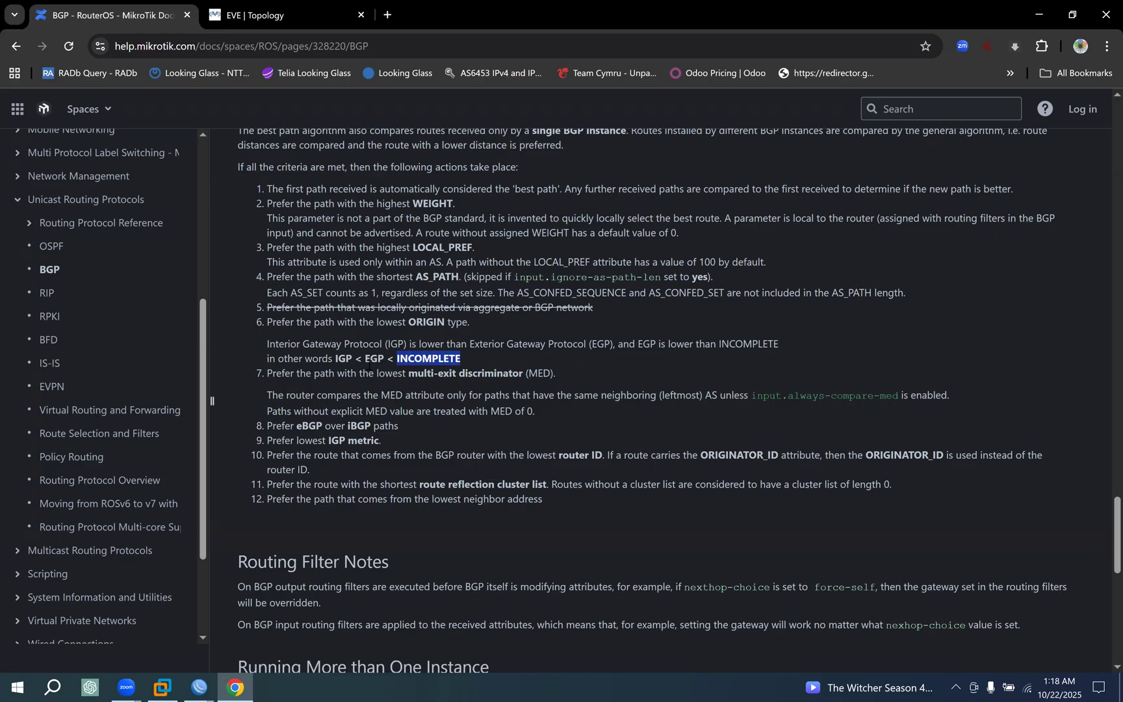
double_click(348, 359)
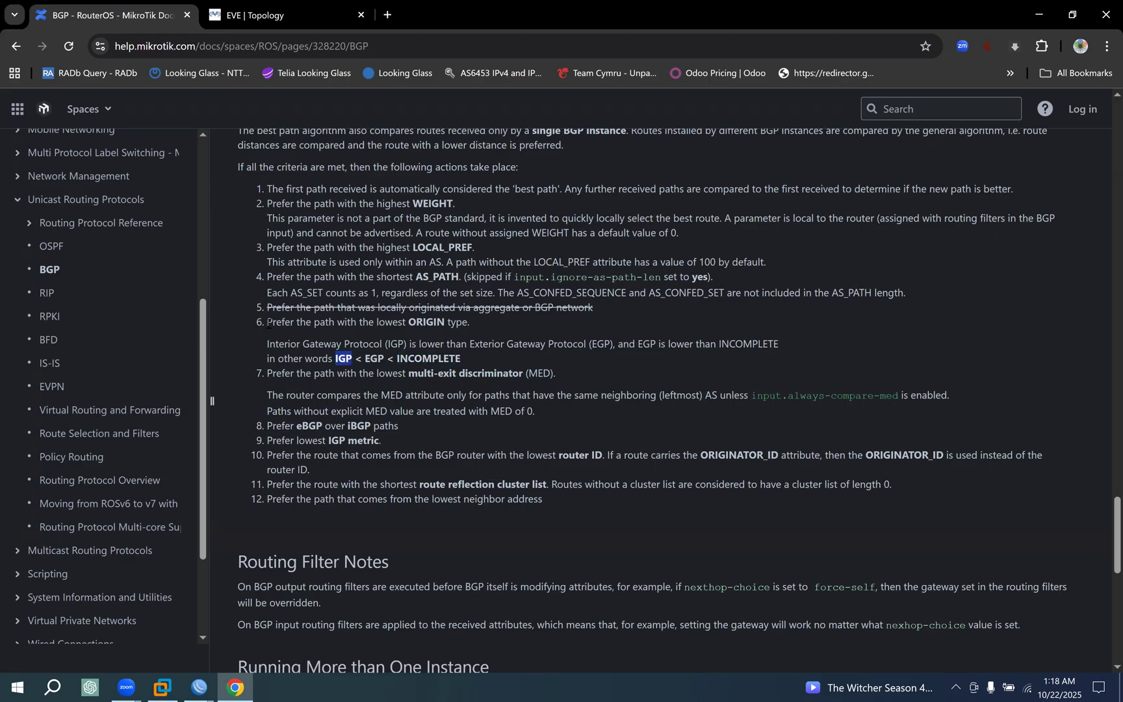
triple_click(481, 359)
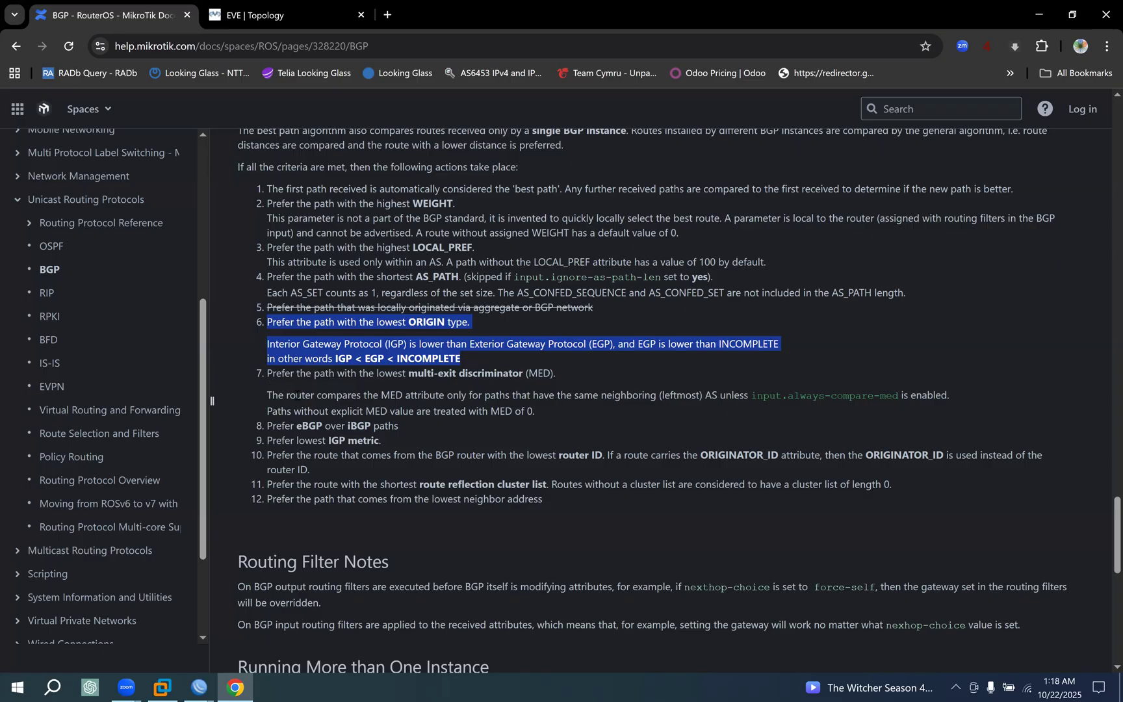
Read the seventh best-path rule on the lowest multi-exit discriminator (MED), including how paths without an explicit MED are treated.
drag(267, 373, 304, 390)
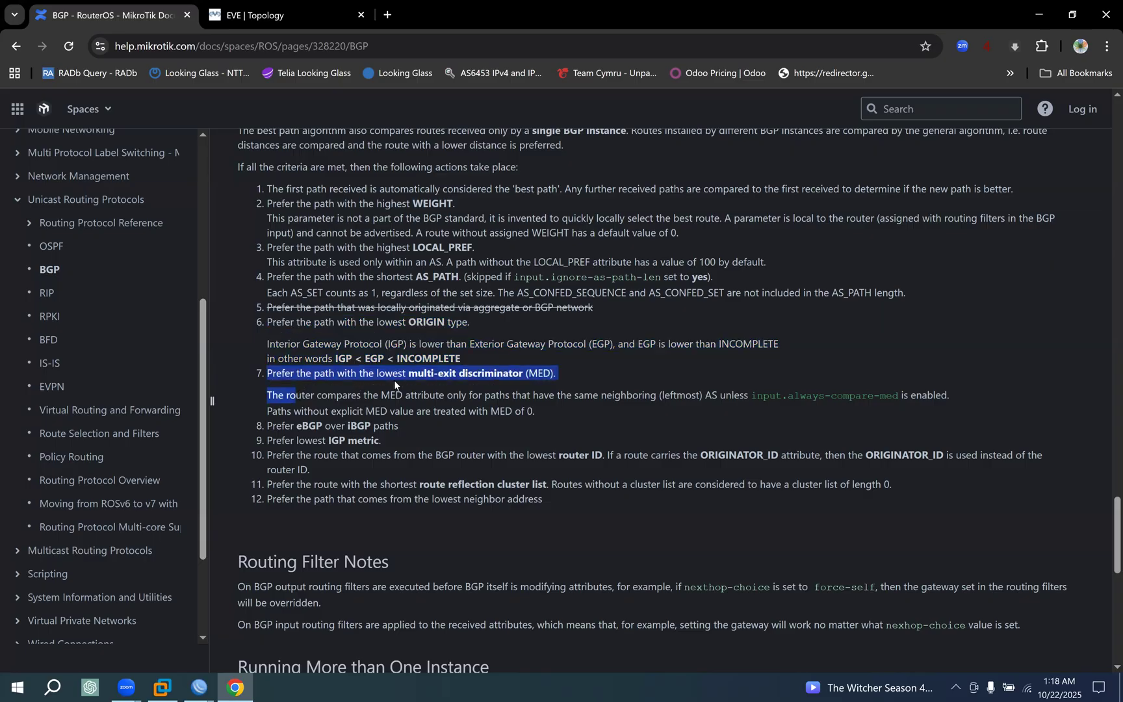
click(551, 375)
drag(267, 372, 345, 373)
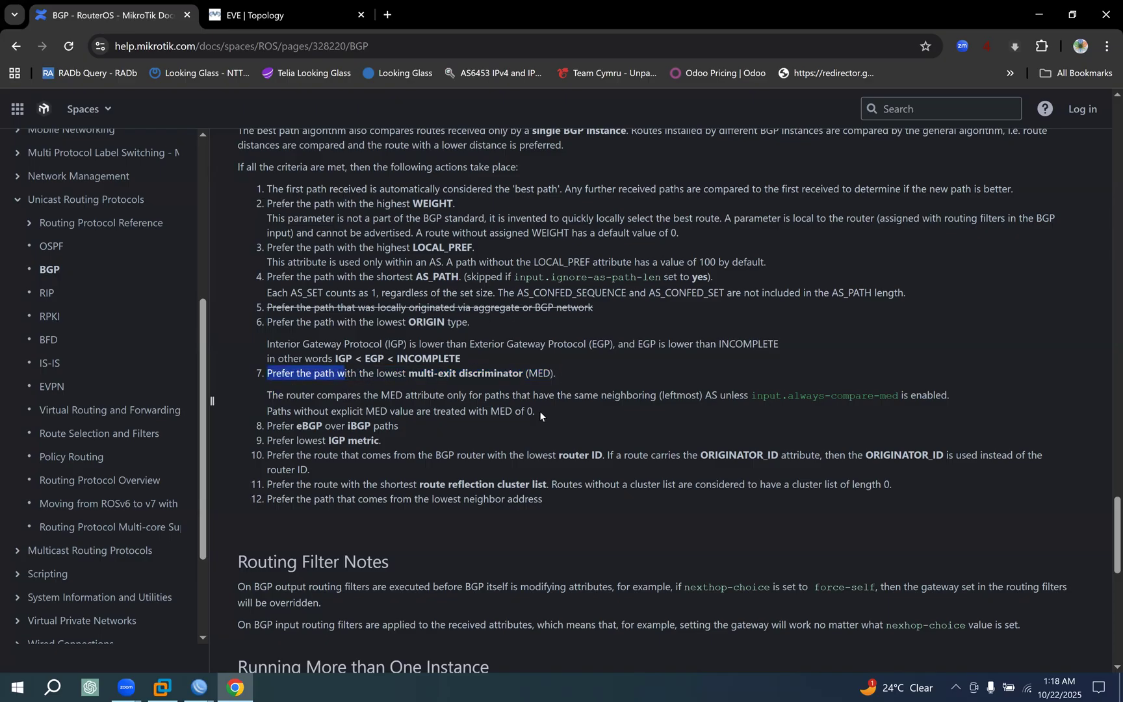
click(300, 401)
drag(526, 410, 262, 372)
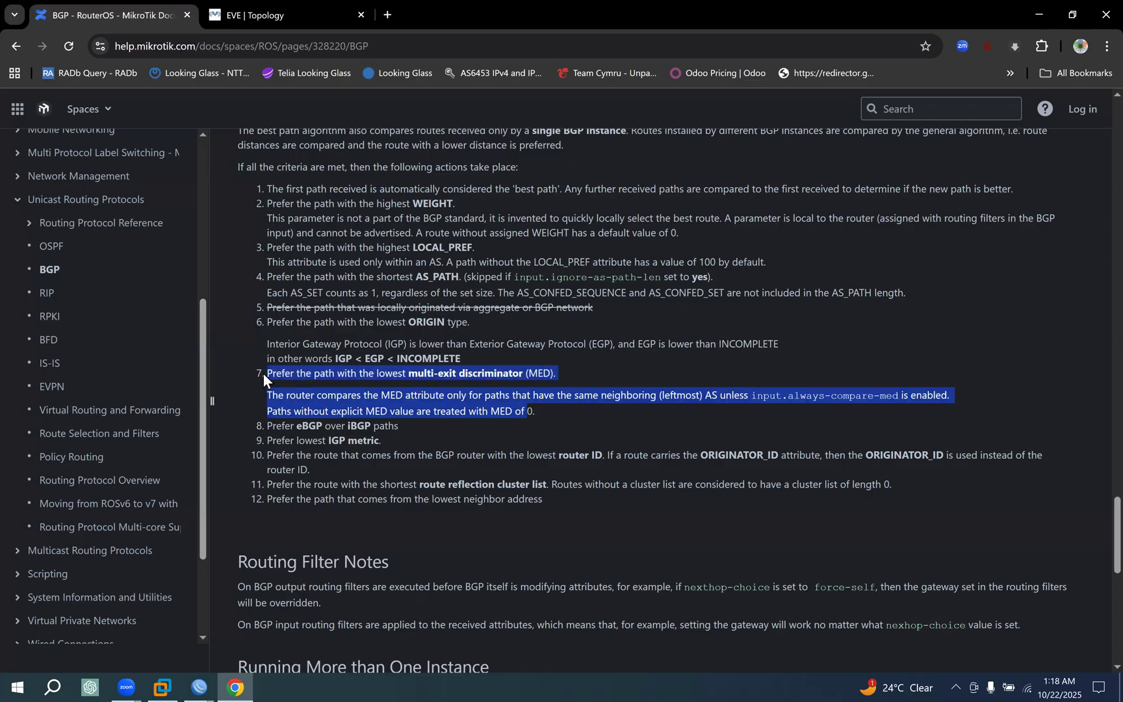
Switch to the CORE-RT1 WinBox session and check the BGP MED of the 0.0.0.0/0 route via 209.165.1.1.
click(198, 686)
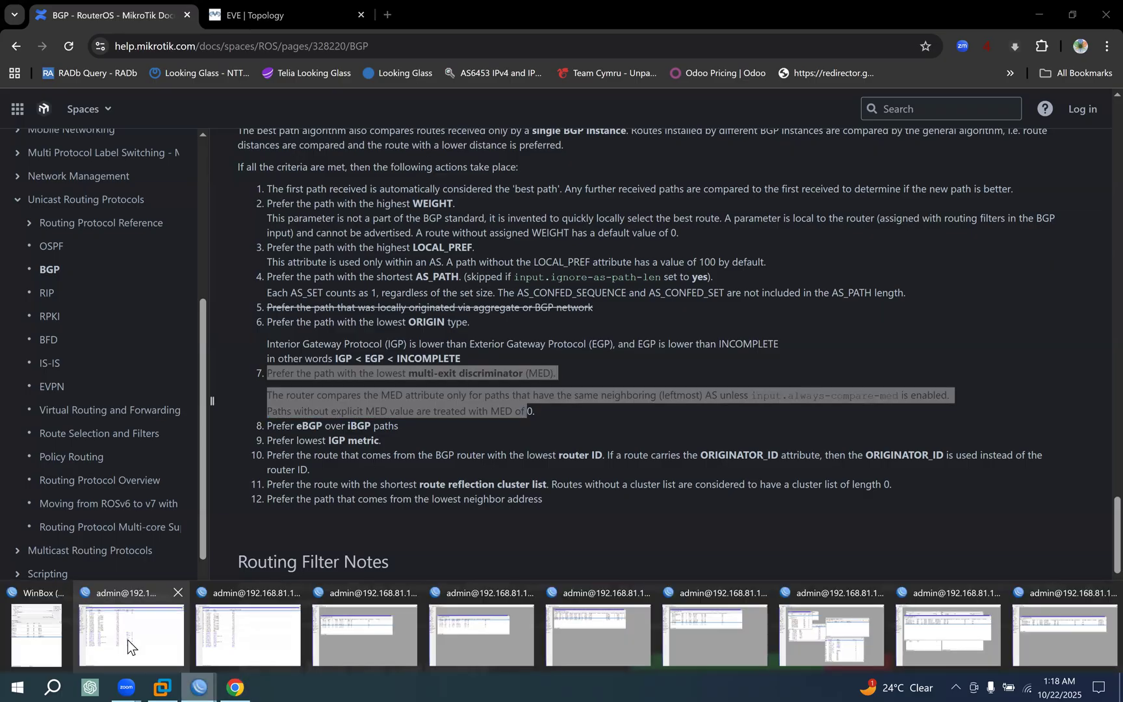
click(127, 640)
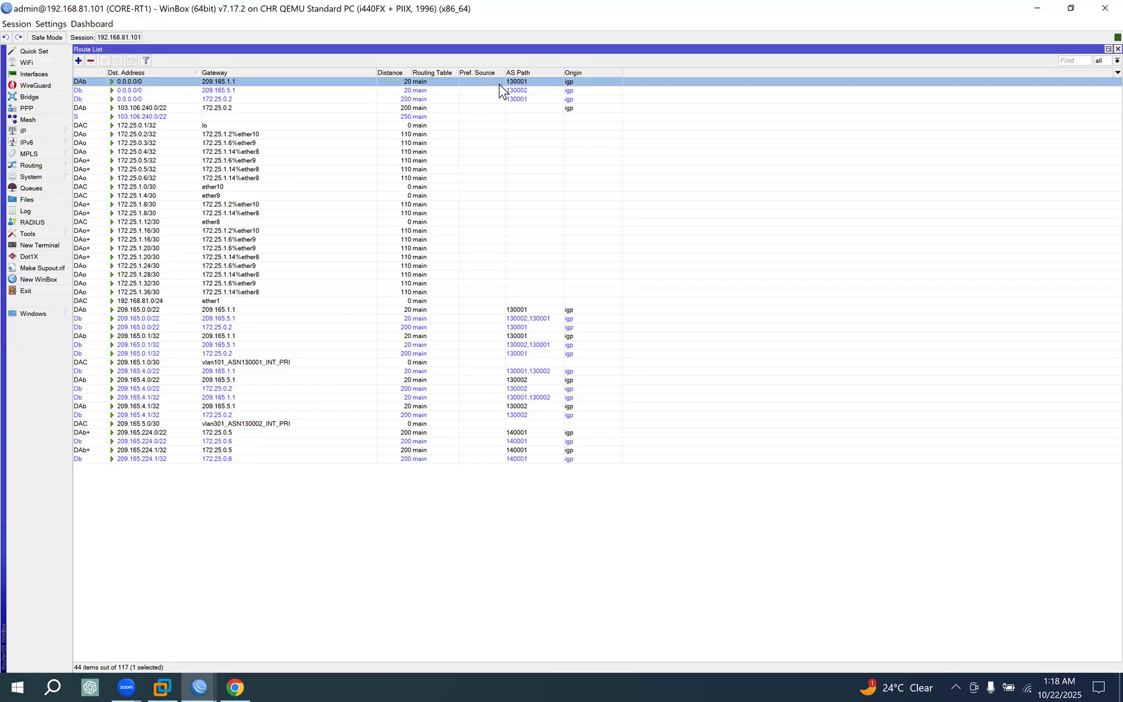
double_click(553, 82)
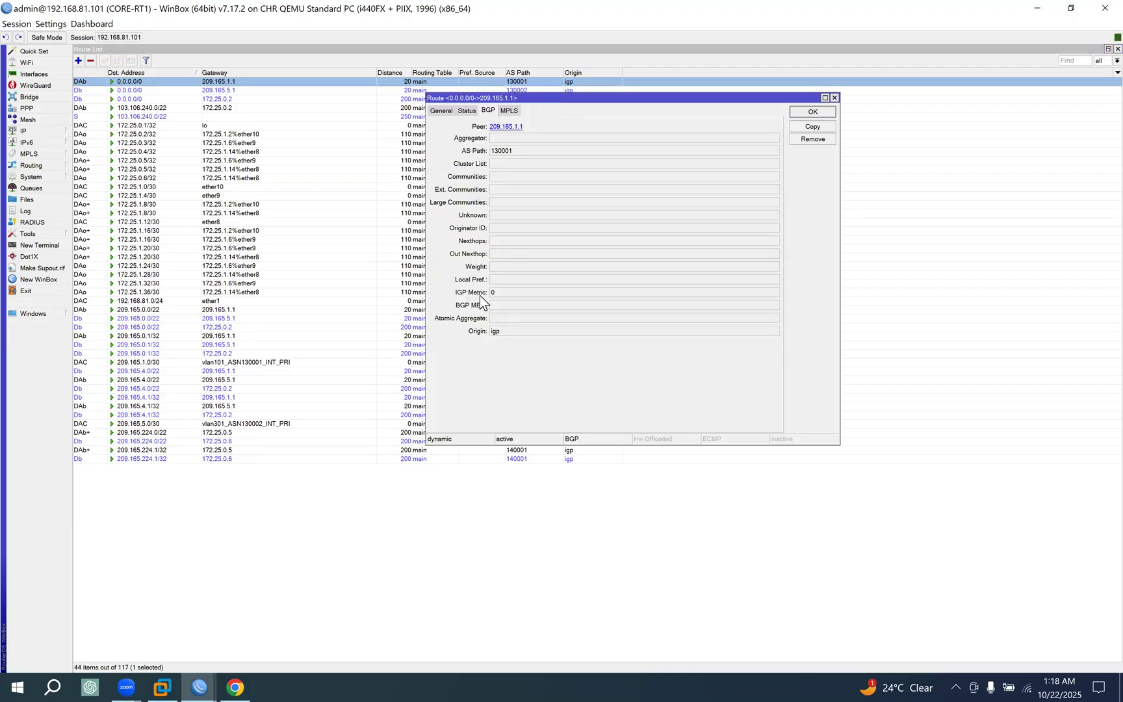
click(507, 306)
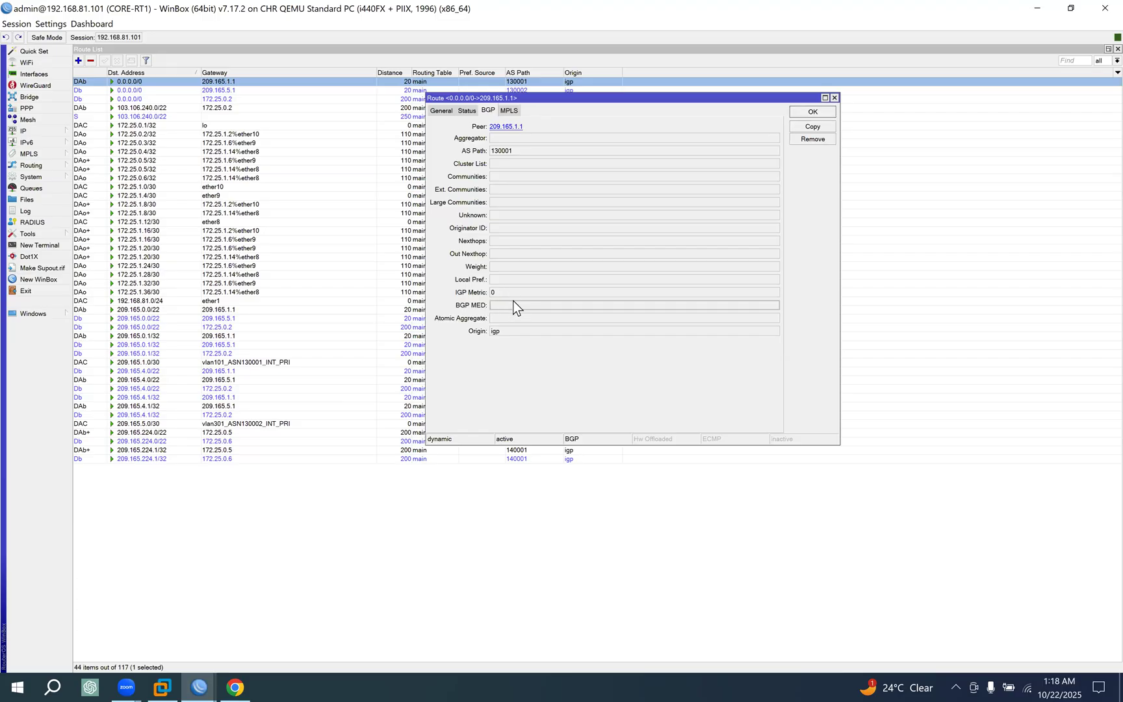
click(811, 110)
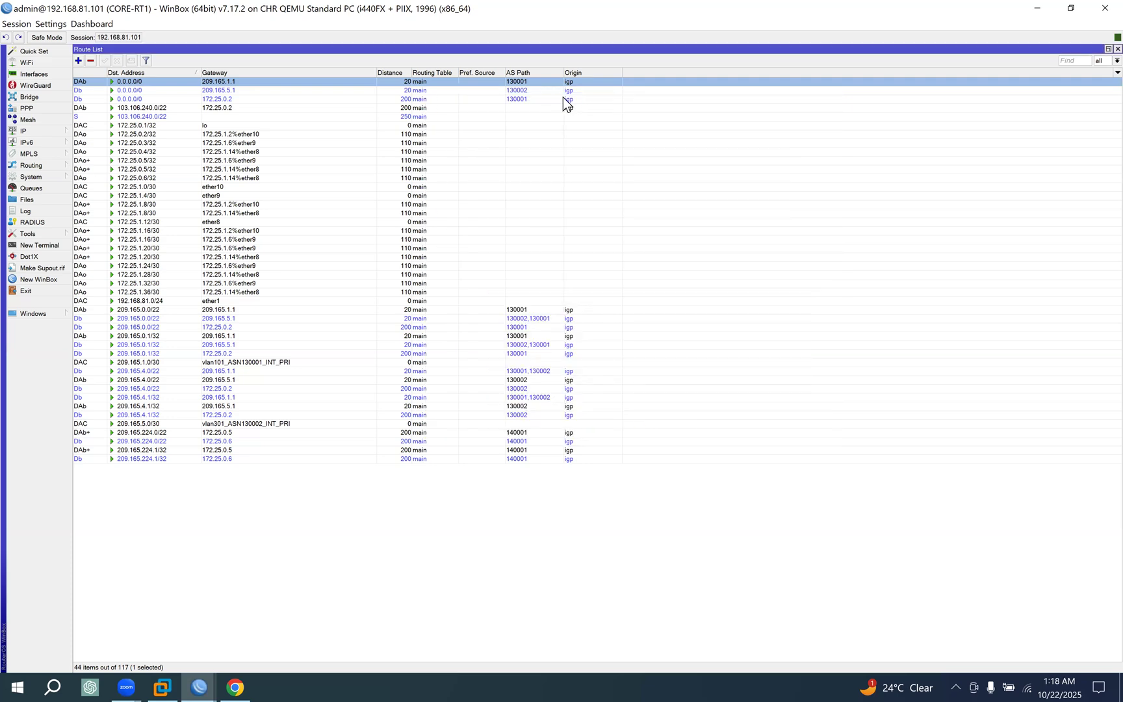
Check the BGP MED of the 0.0.0.0/0 routes via 209.165.5.1 and 172.25.0.2.
double_click(522, 91)
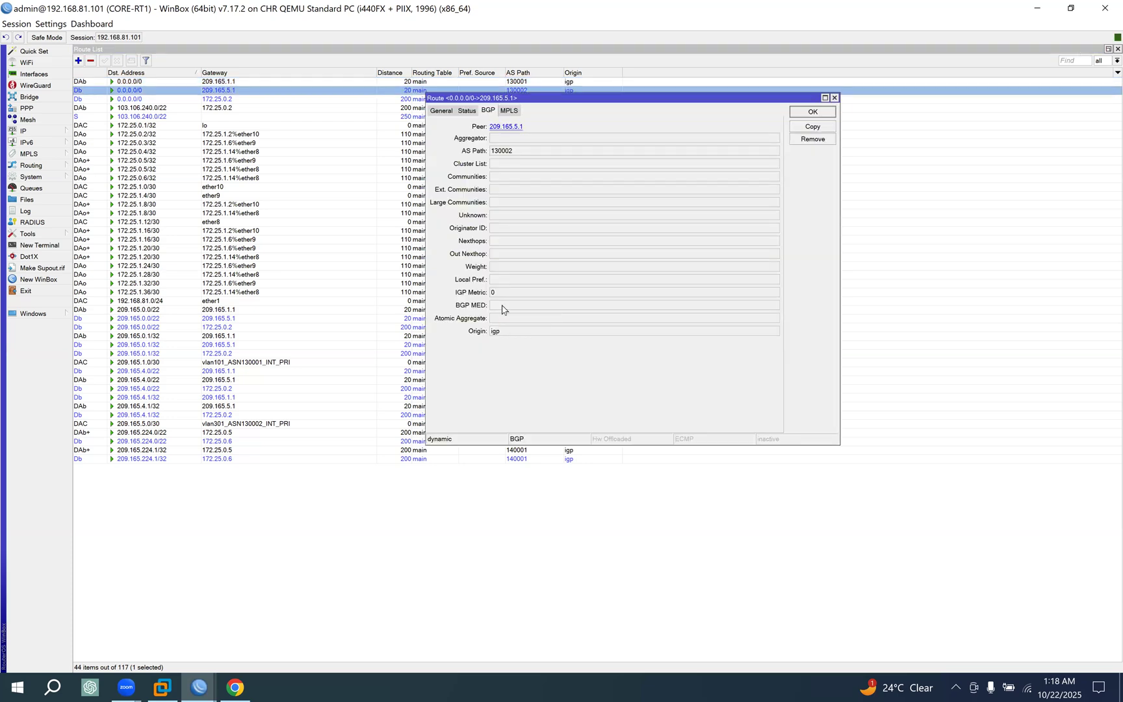
click(811, 112)
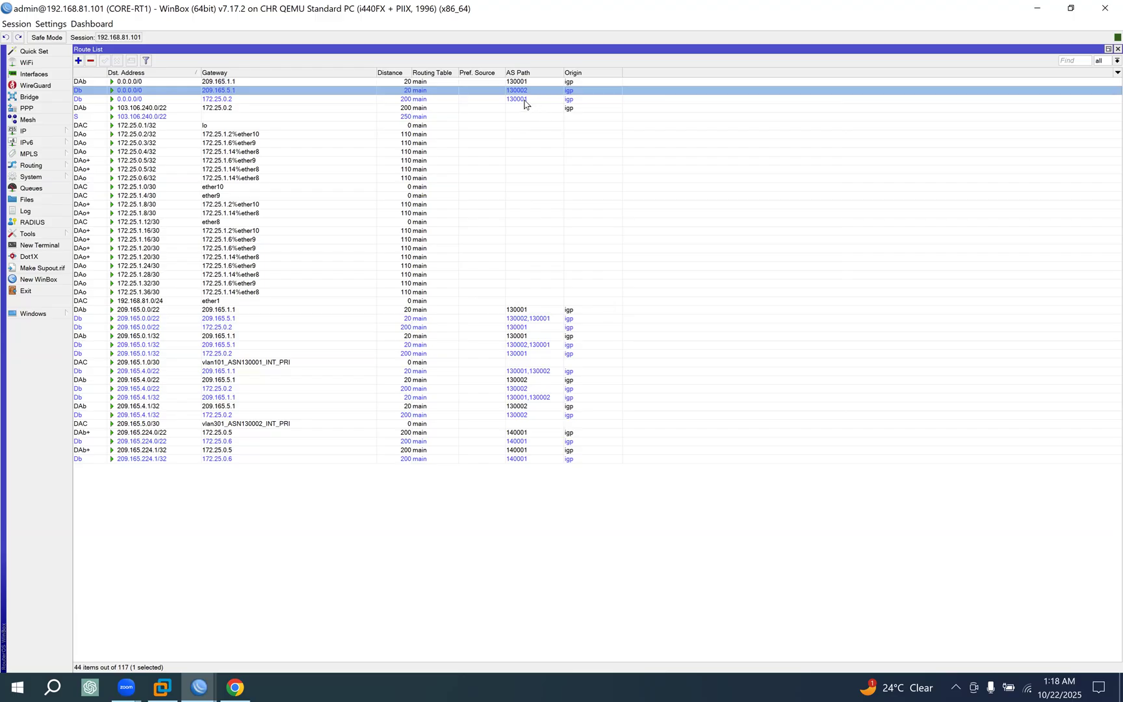
click(524, 99)
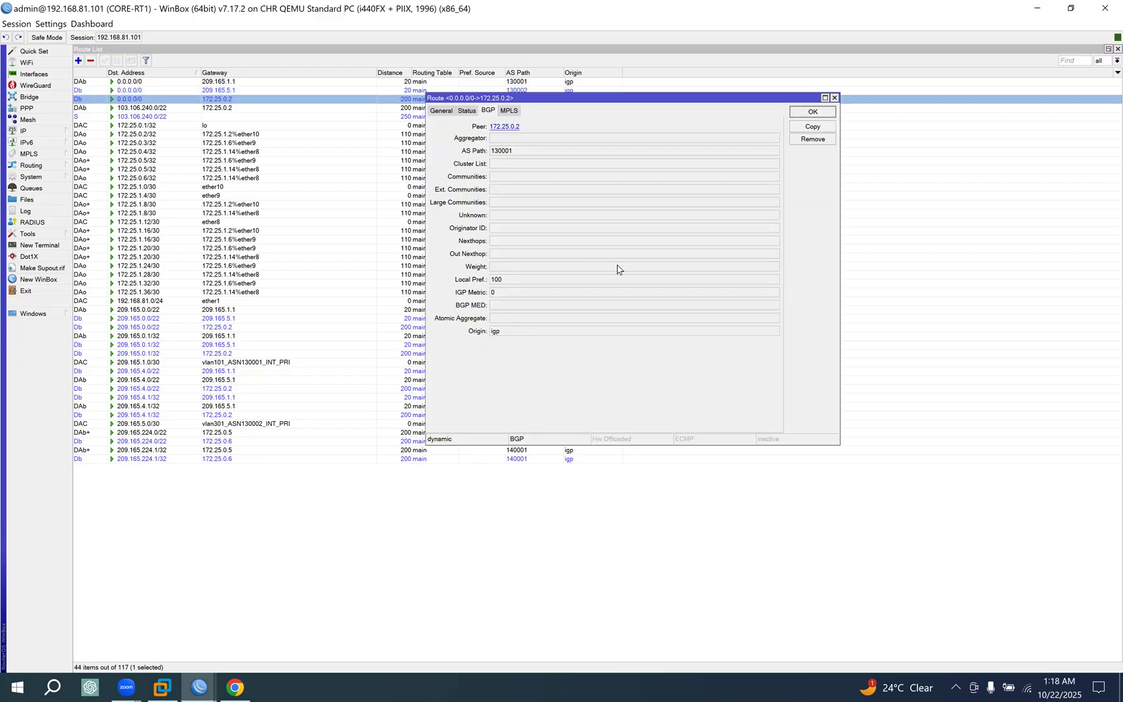
click(807, 114)
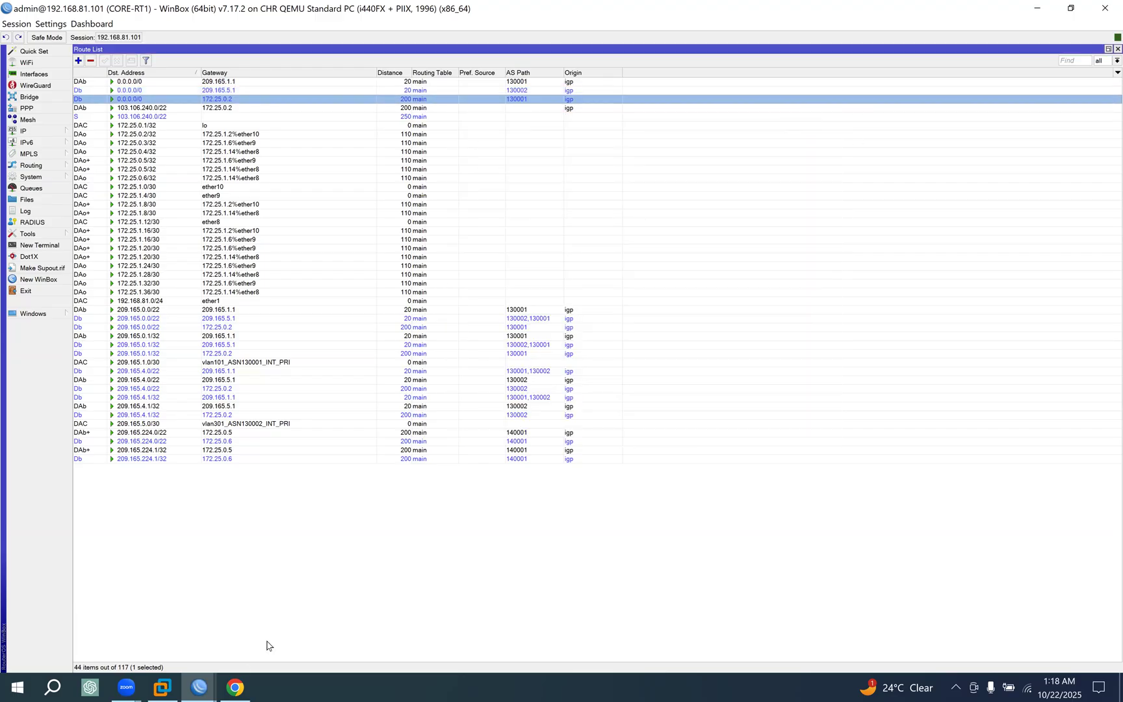
Return to Chrome and study the MED rule, focusing on the same-neighboring-AS condition and the input.always-compare-med option.
click(235, 687)
click(296, 380)
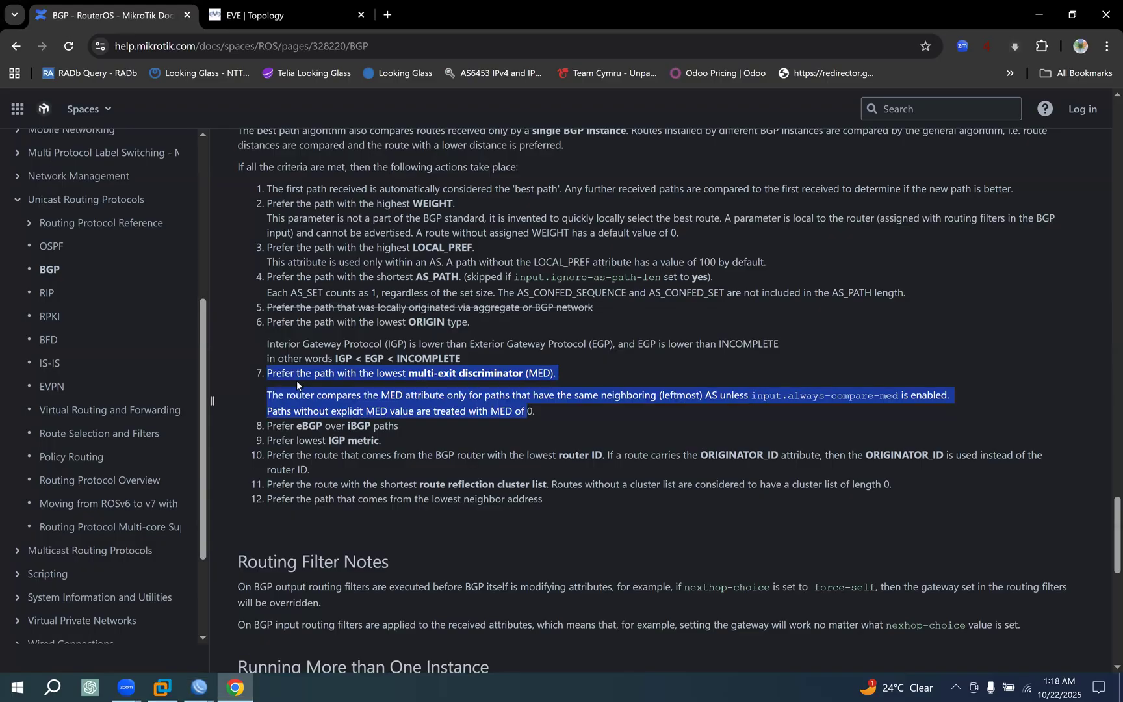
drag(564, 401, 600, 410)
drag(922, 398, 755, 395)
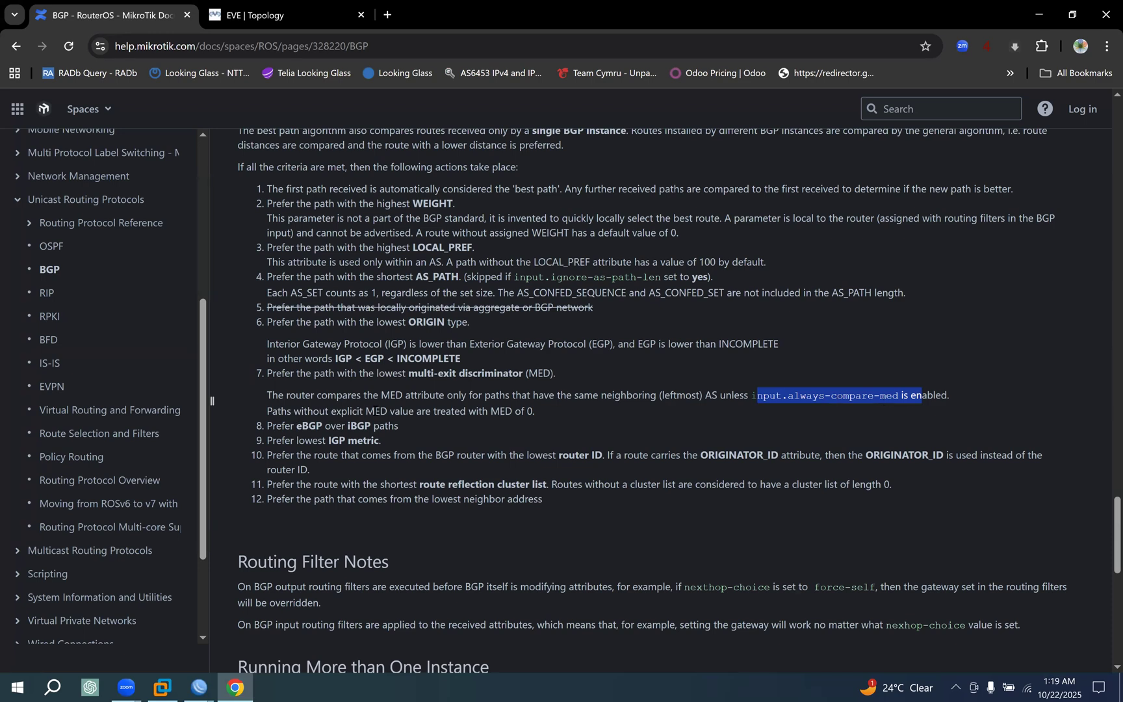
drag(544, 411, 239, 376)
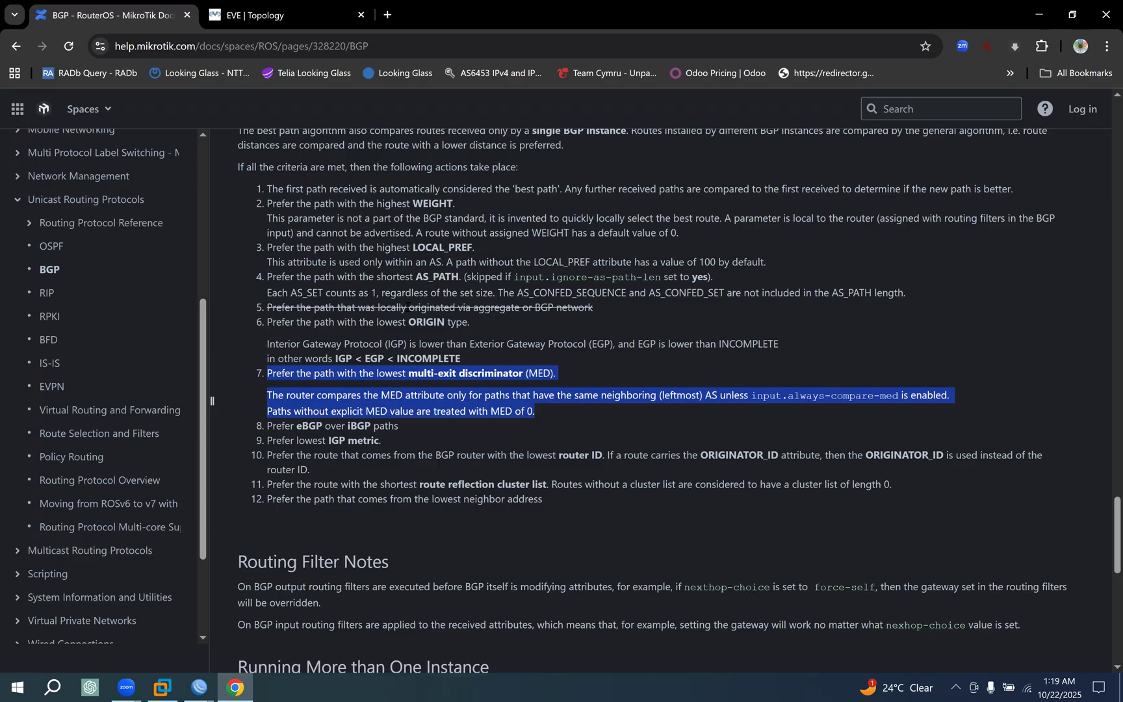
Review the shortest AS_PATH rule alongside the lowest MED rule in the best-path list.
drag(301, 278, 329, 294)
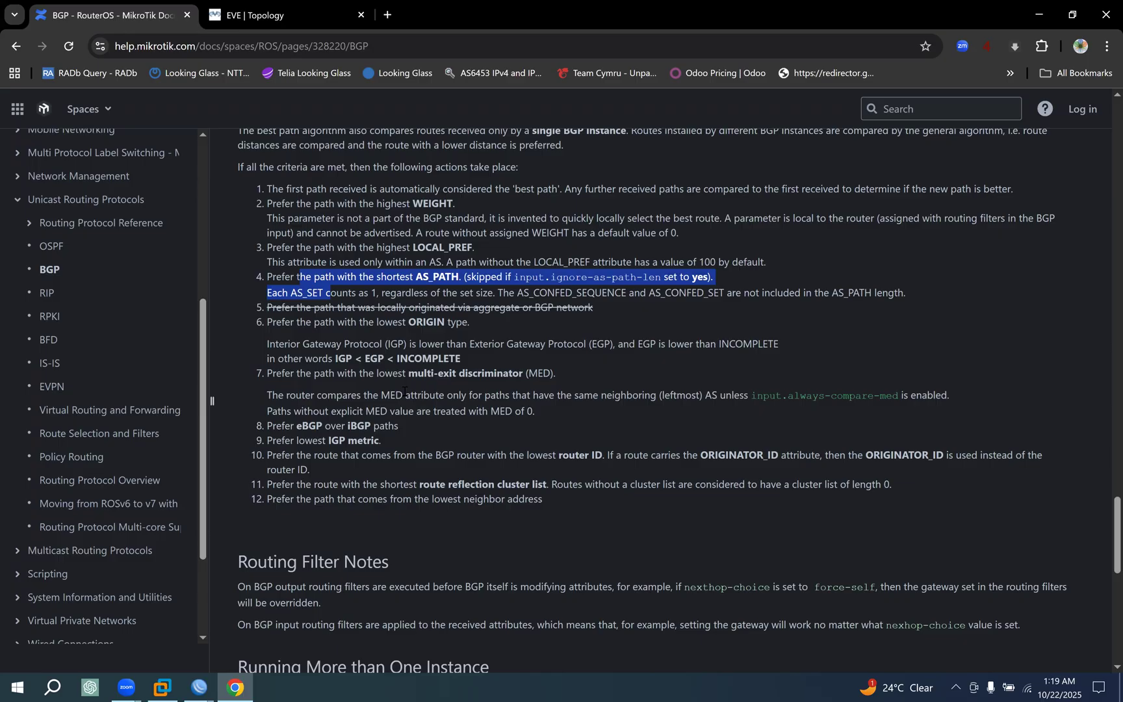
drag(368, 373, 499, 415)
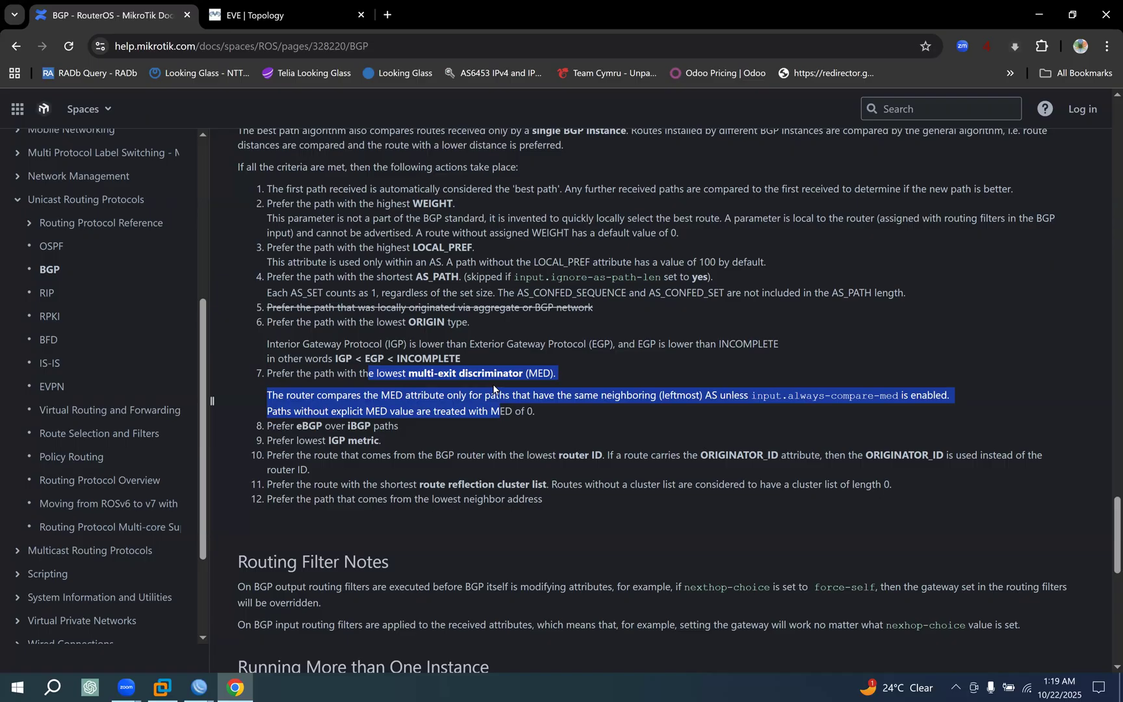
drag(378, 373, 469, 375)
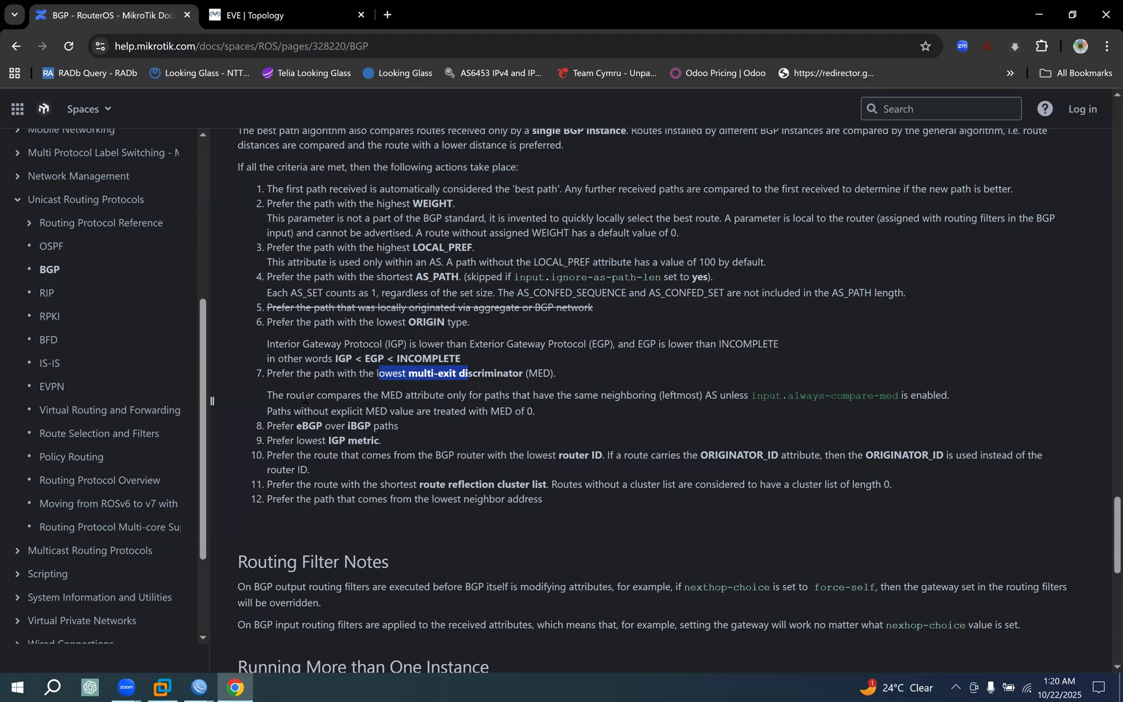
drag(281, 372, 567, 408)
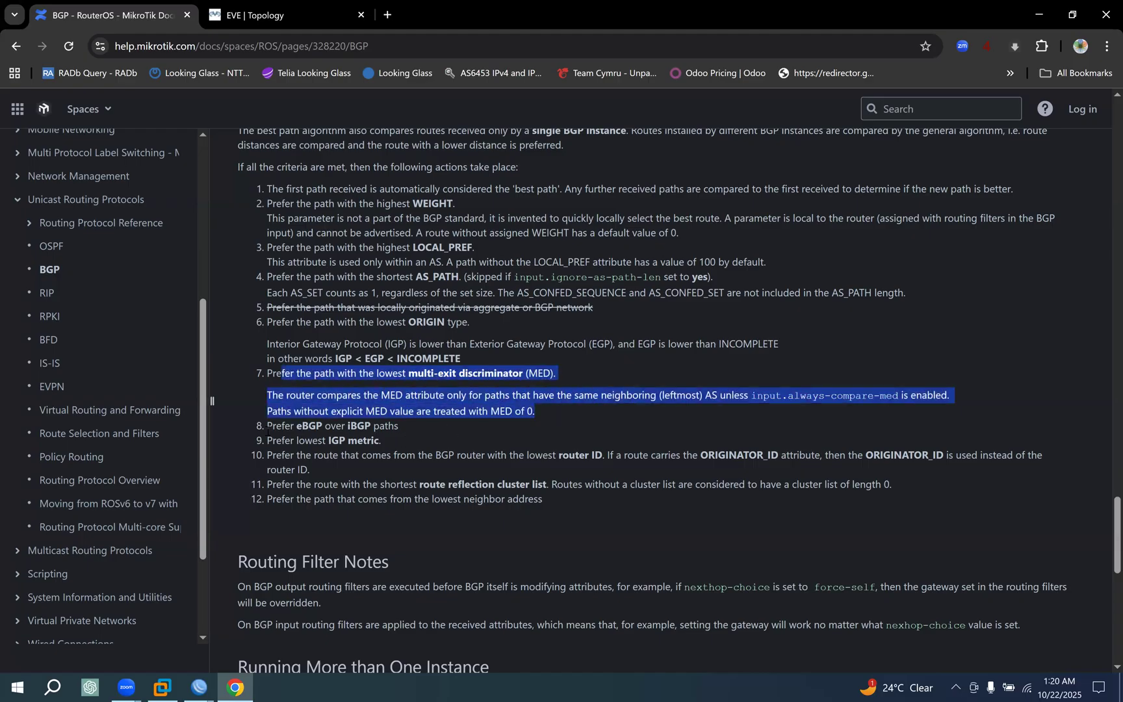
Read the eighth rule on eBGP over iBGP, then compare the distances of the three 0.0.0.0/0 routes in the CORE-RT1 WinBox session.
drag(267, 427, 406, 428)
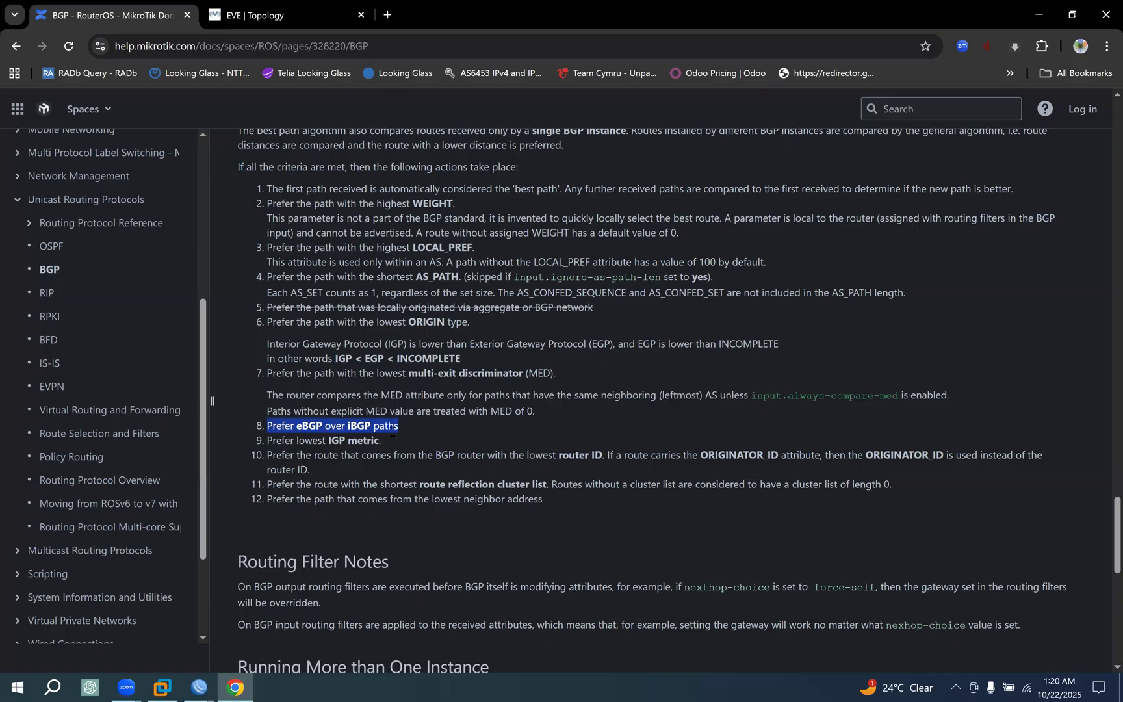
click(199, 687)
click(126, 649)
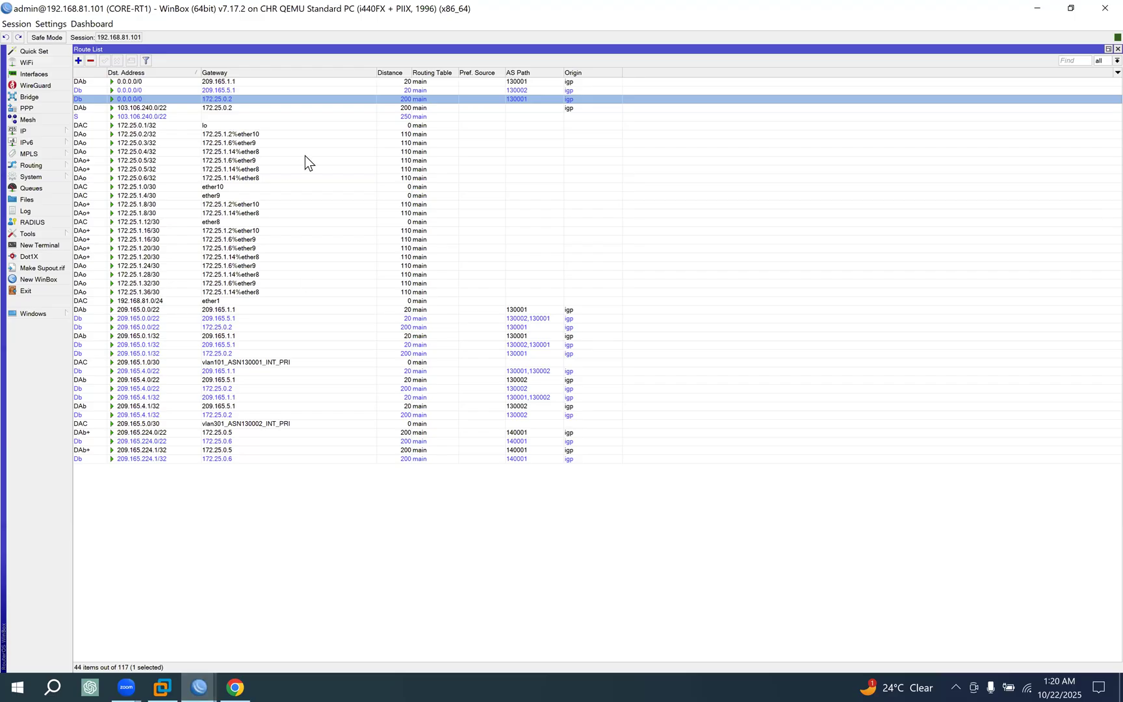
click(431, 83)
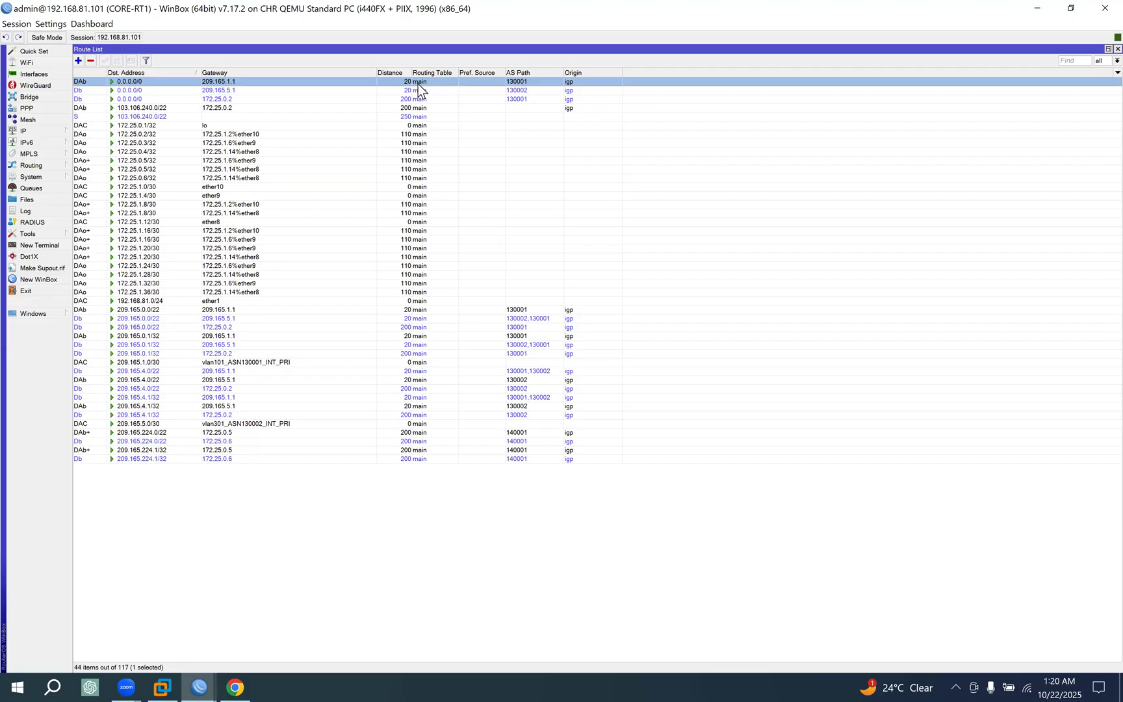
click(413, 91)
click(422, 101)
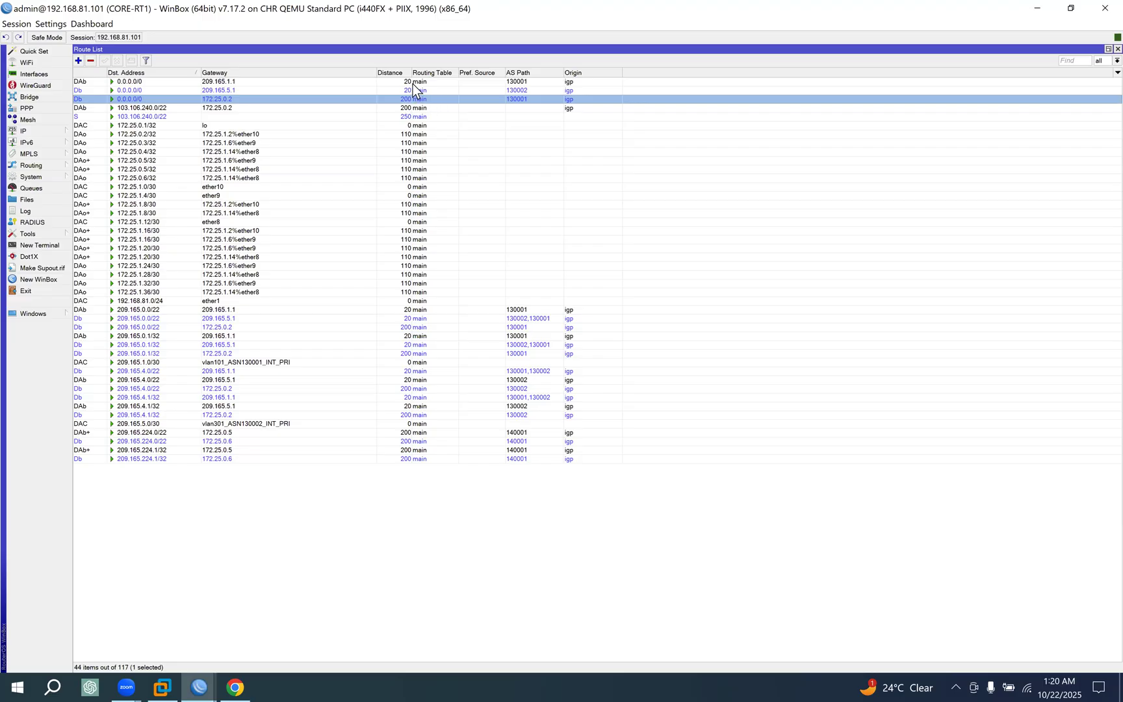
click(412, 83)
click(413, 93)
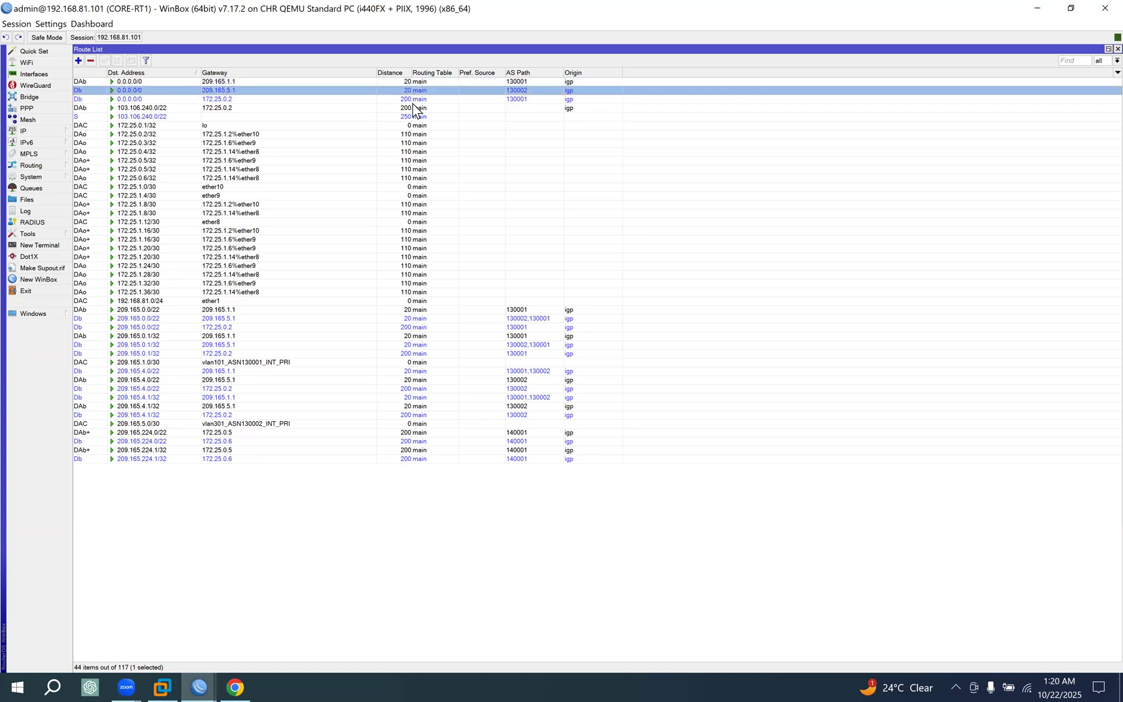
click(413, 99)
click(408, 83)
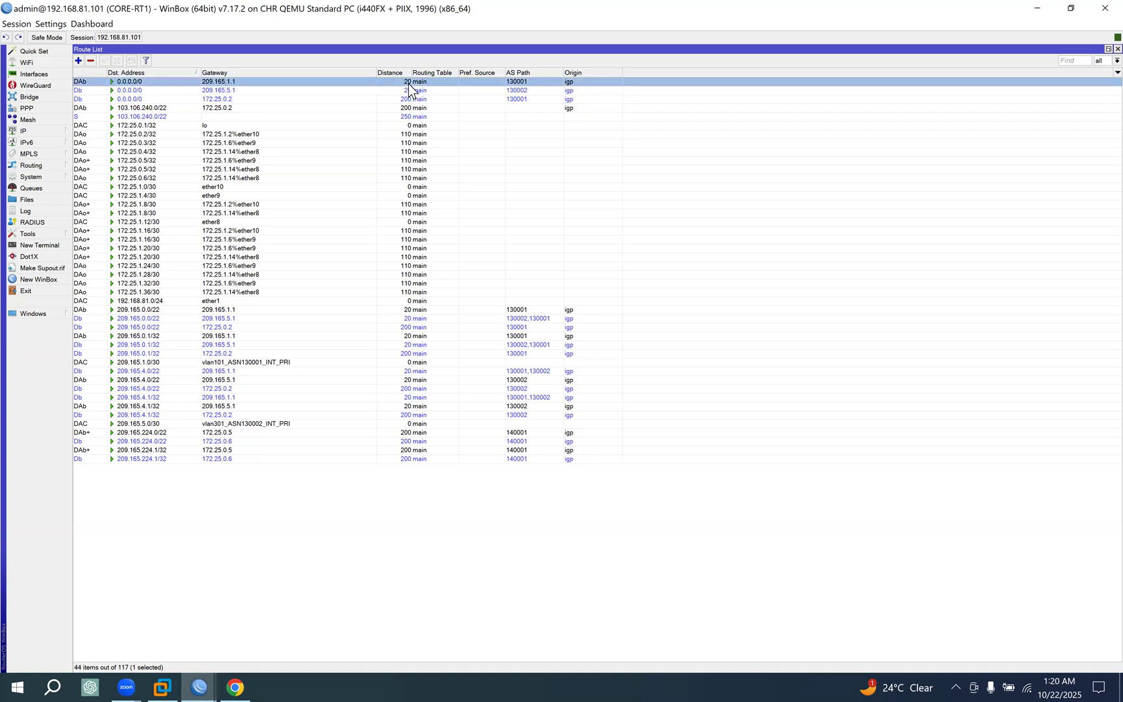
click(412, 91)
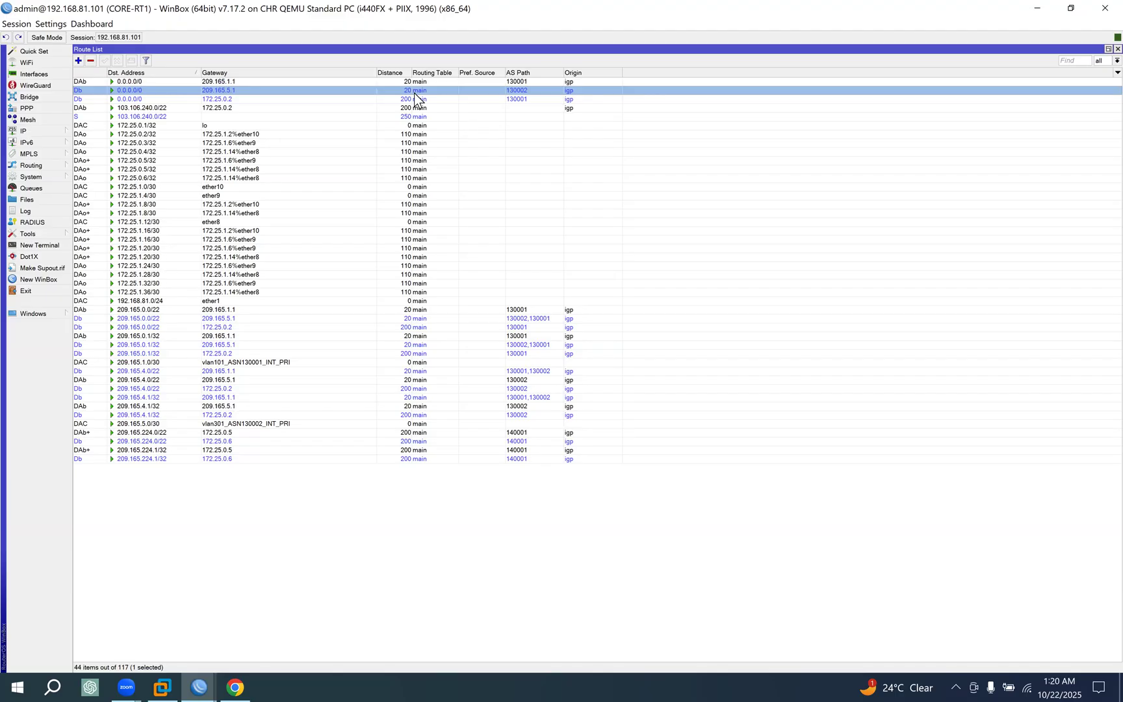
Return to Chrome and reread the eighth rule preferring eBGP over iBGP paths.
click(235, 679)
triple_click(289, 427)
click(267, 431)
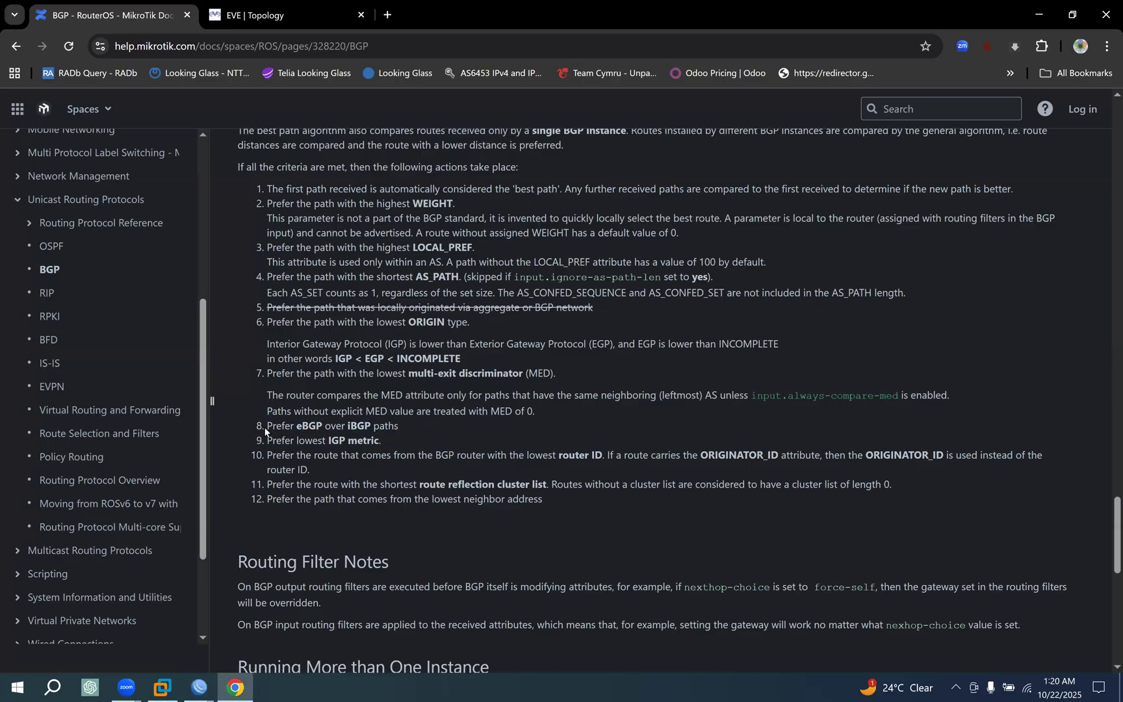
drag(267, 427, 401, 426)
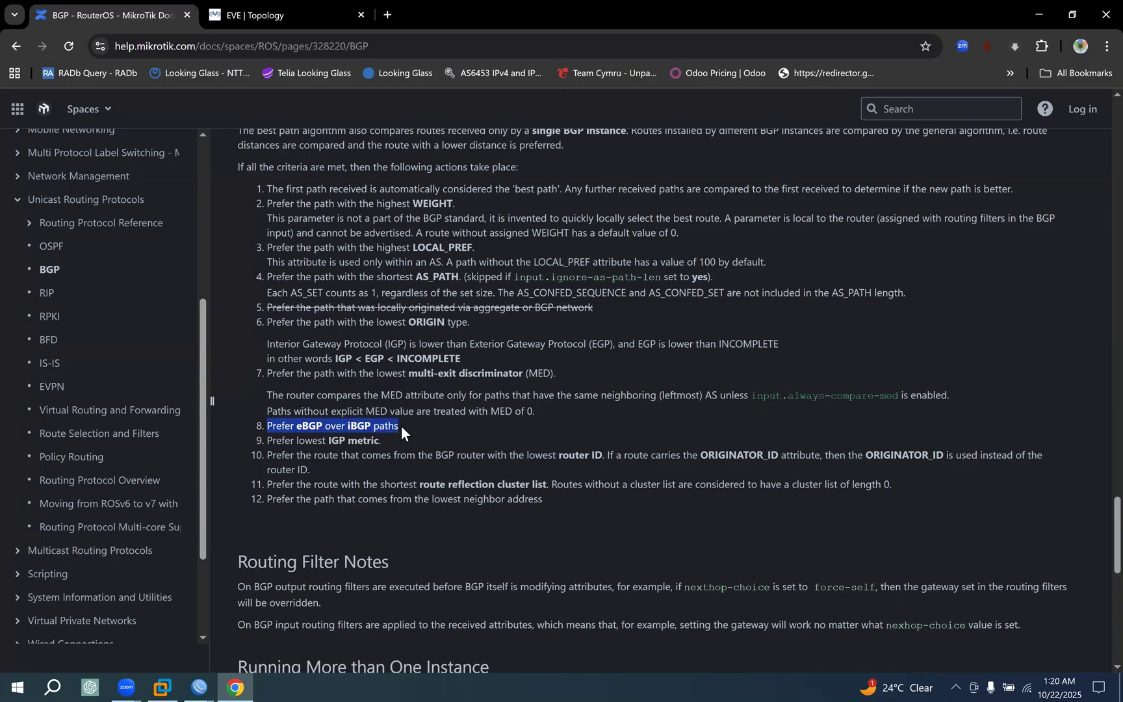
Switch back to the CORE-RT1 WinBox session and recheck which 0.0.0.0/0 routes are eBGP or iBGP by their distance.
click(197, 676)
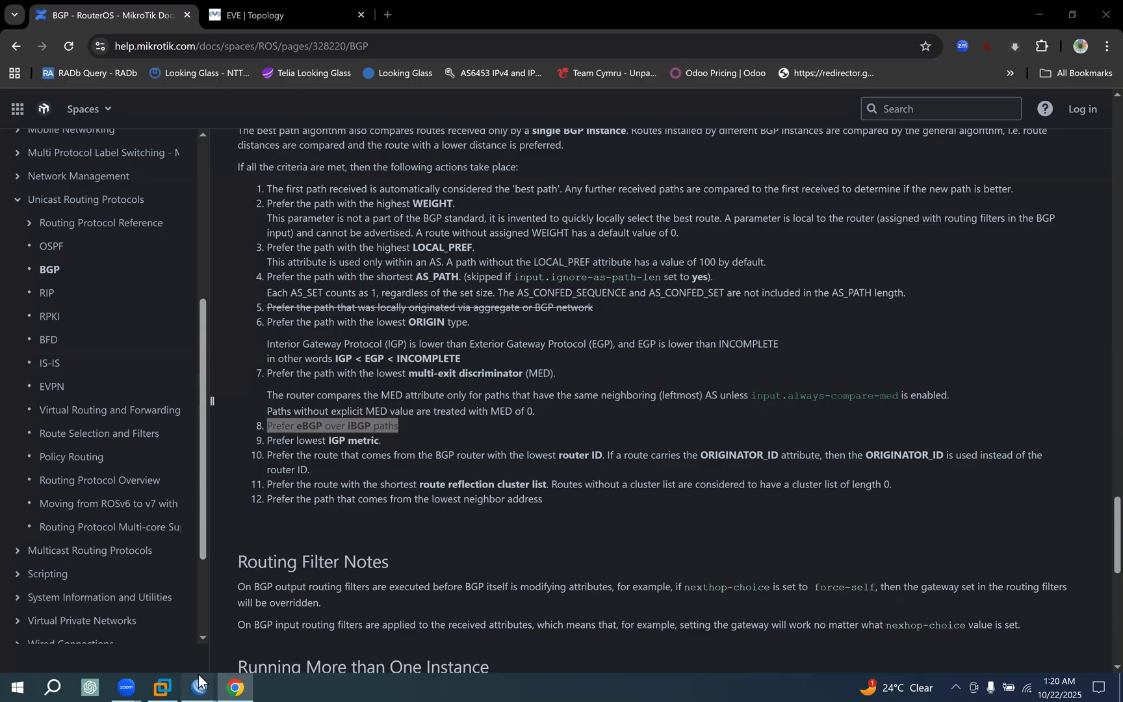
click(139, 638)
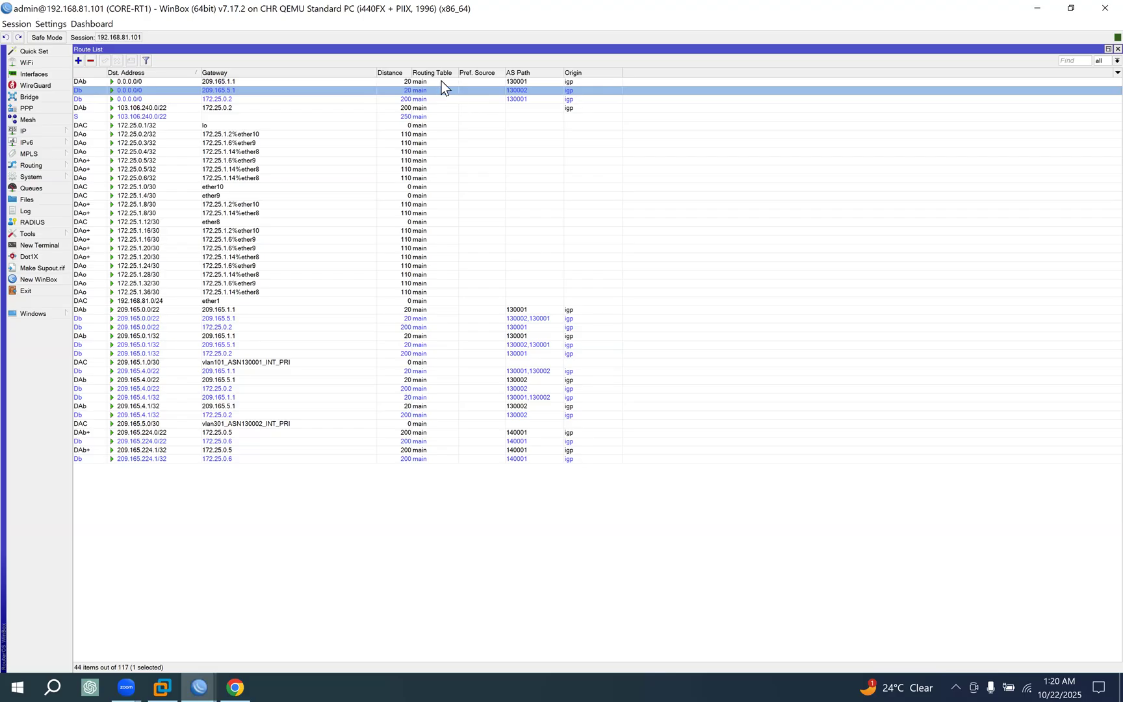
click(438, 82)
click(424, 91)
click(419, 81)
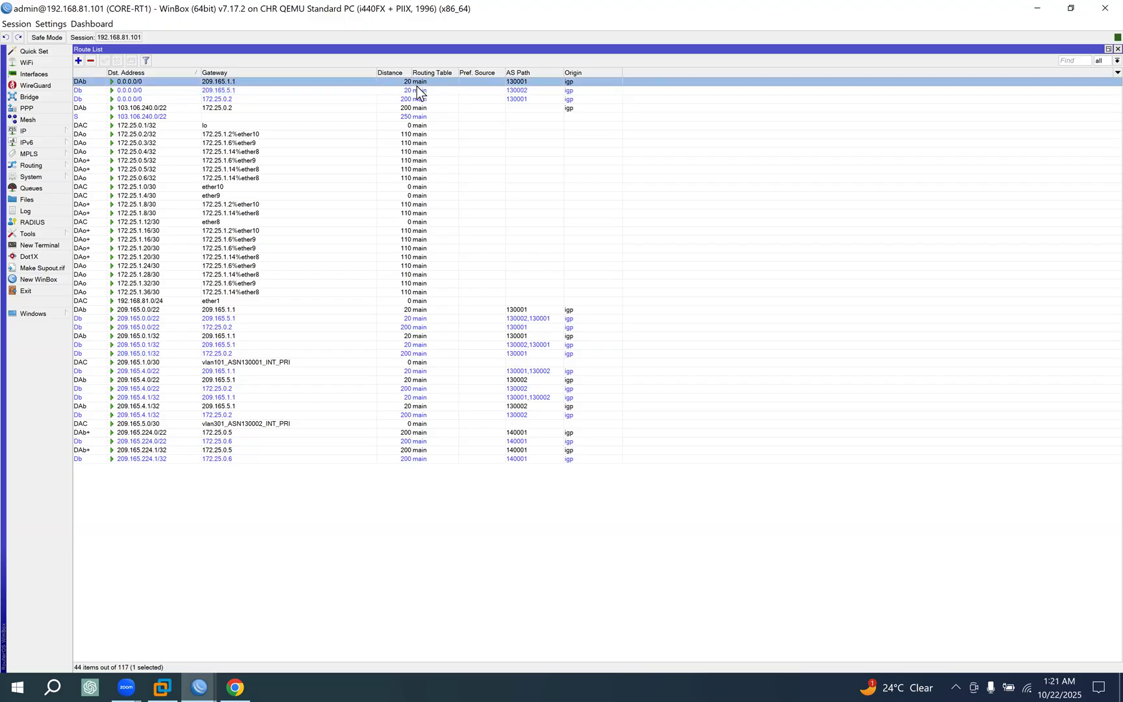
click(418, 91)
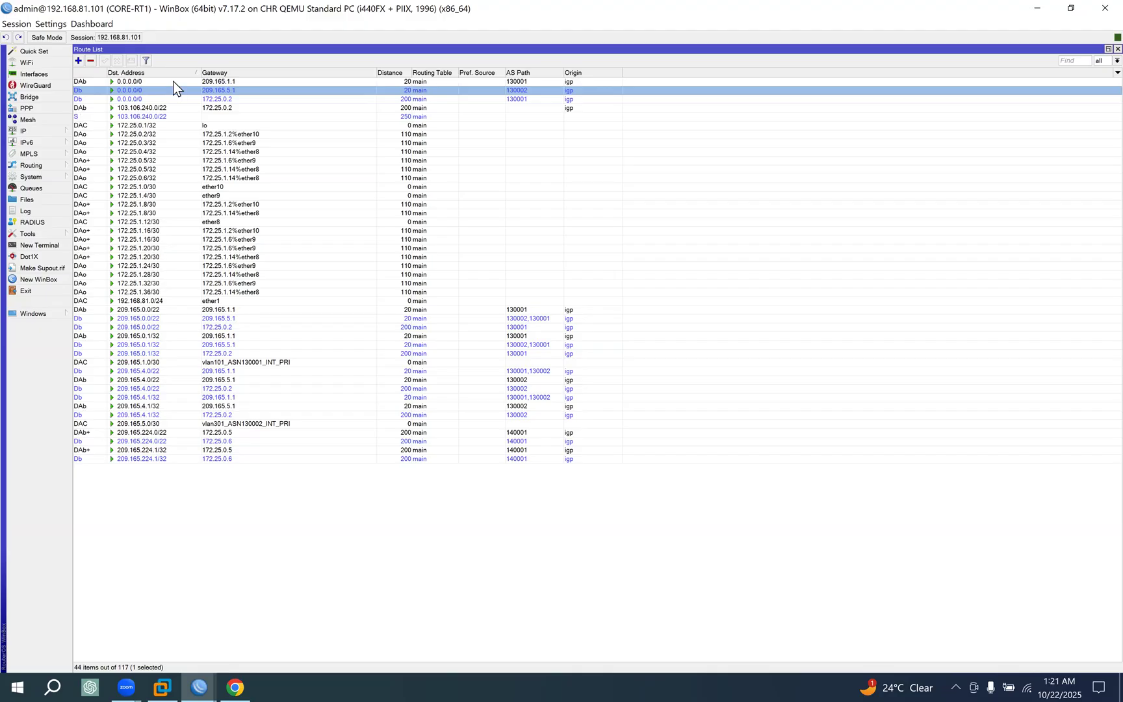
click(417, 98)
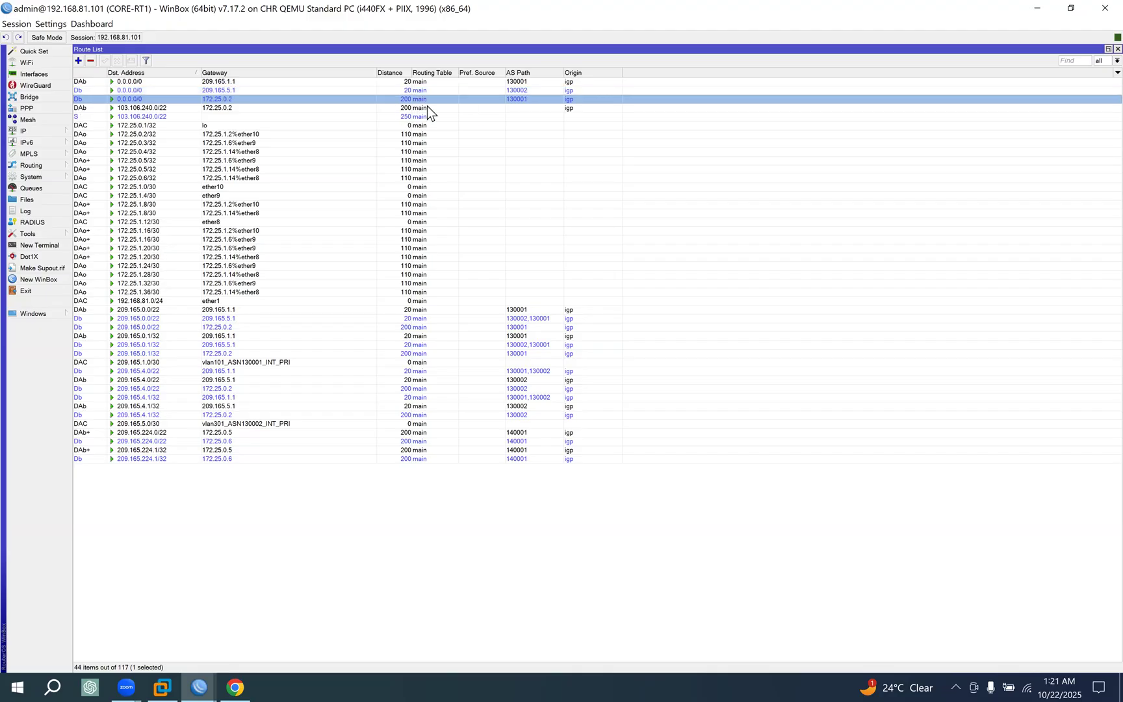
Go back to the documentation in Chrome and review the eBGP over iBGP rule again.
click(240, 678)
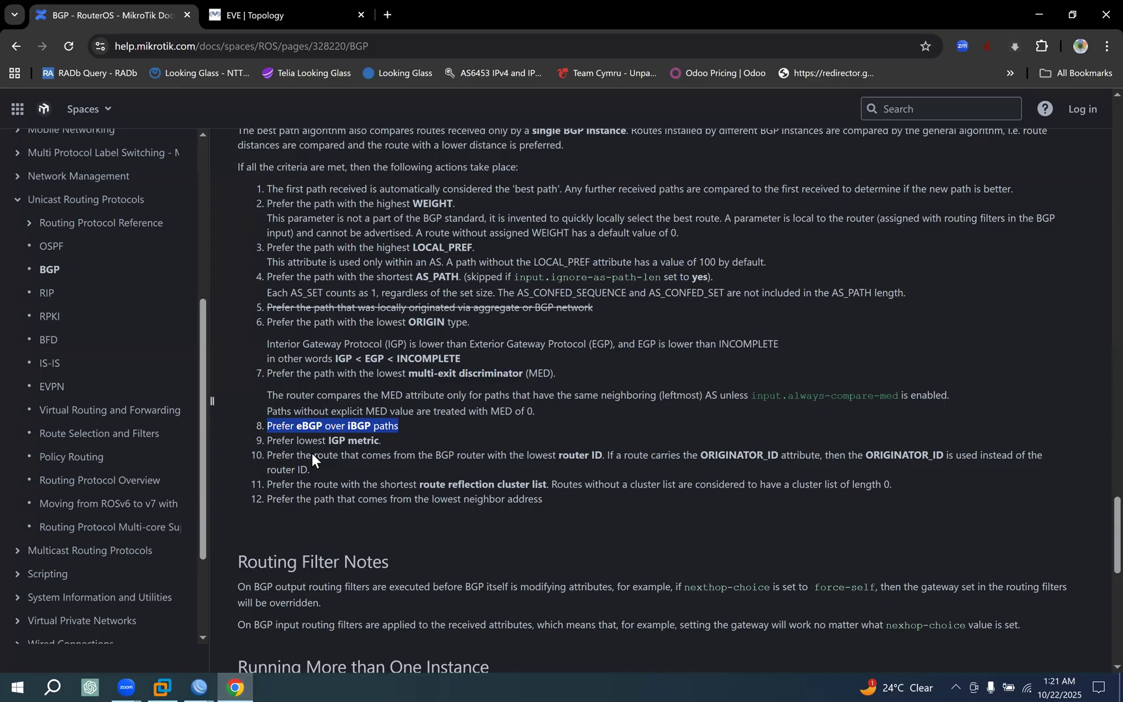
click(332, 433)
drag(273, 426, 460, 416)
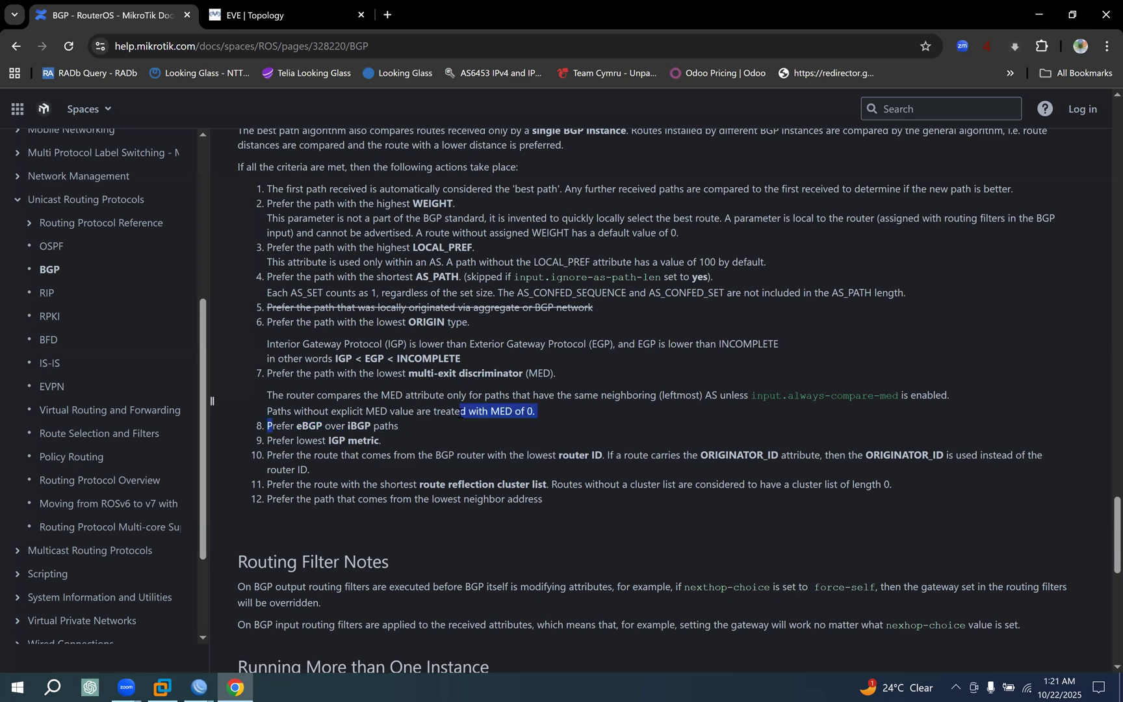
Read the eighth rule on eBGP over iBGP and the ninth on lowest IGP metric, then check the CORE-RT1 route list in WinBox.
drag(296, 427, 394, 426)
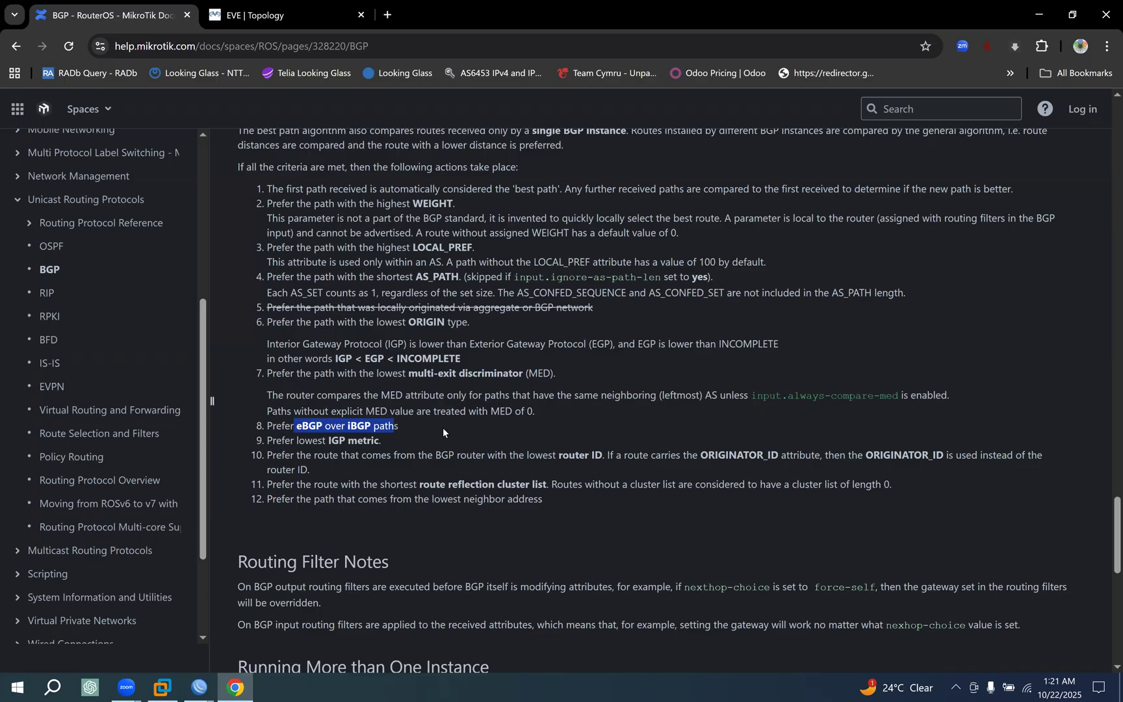
drag(268, 442, 395, 441)
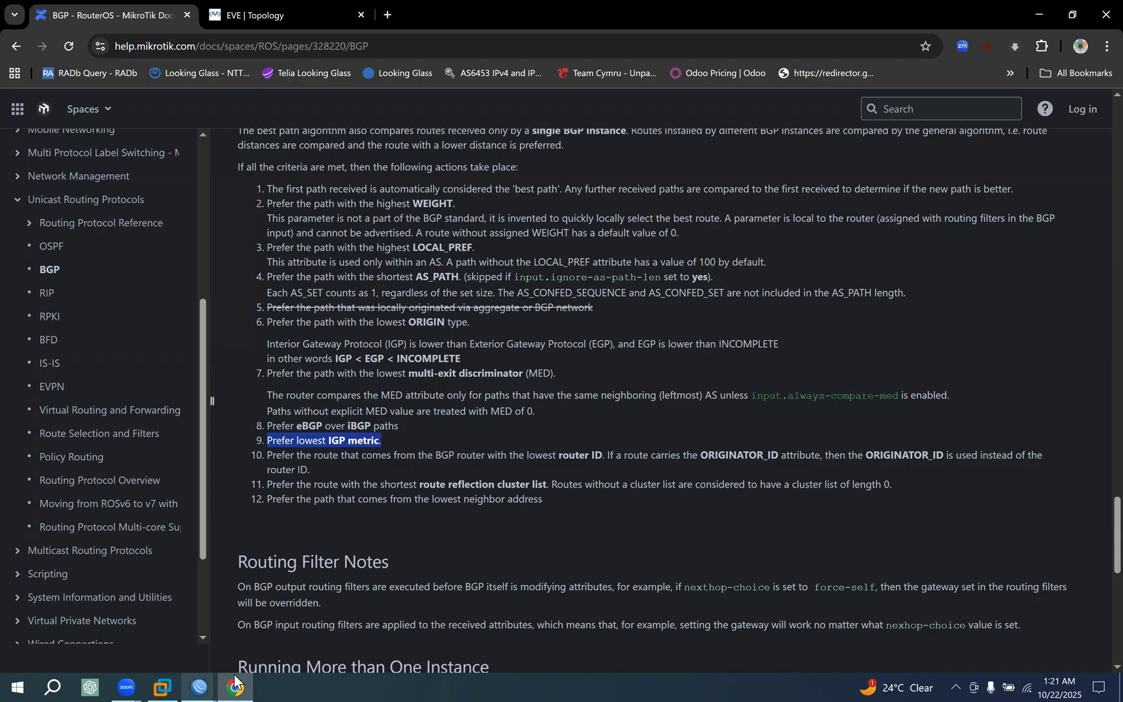
click(215, 676)
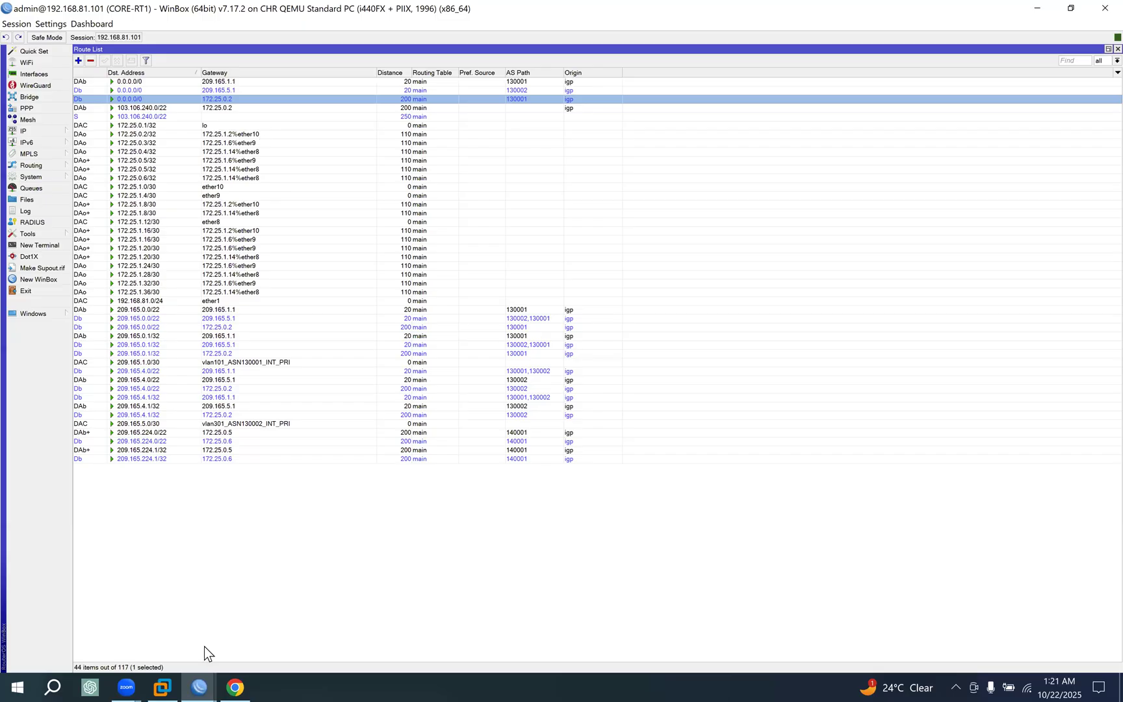
Return to Chrome and examine CORE-RT1's links to the upstream routers in the EVE topology.
click(240, 676)
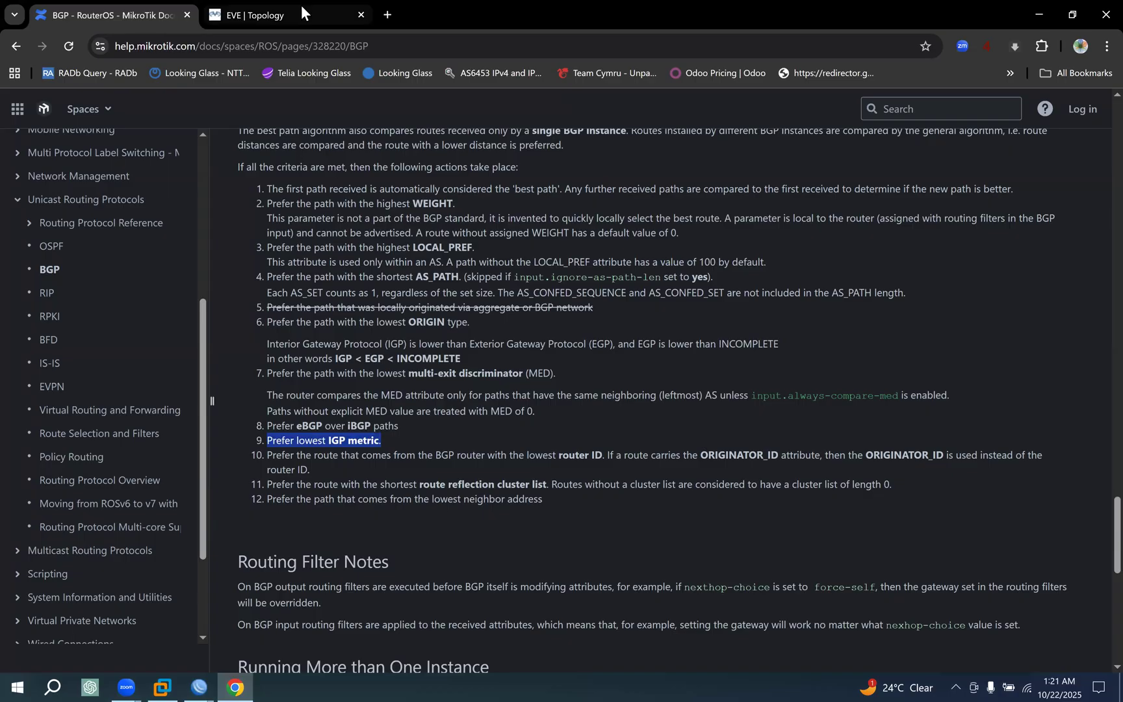
click(290, 15)
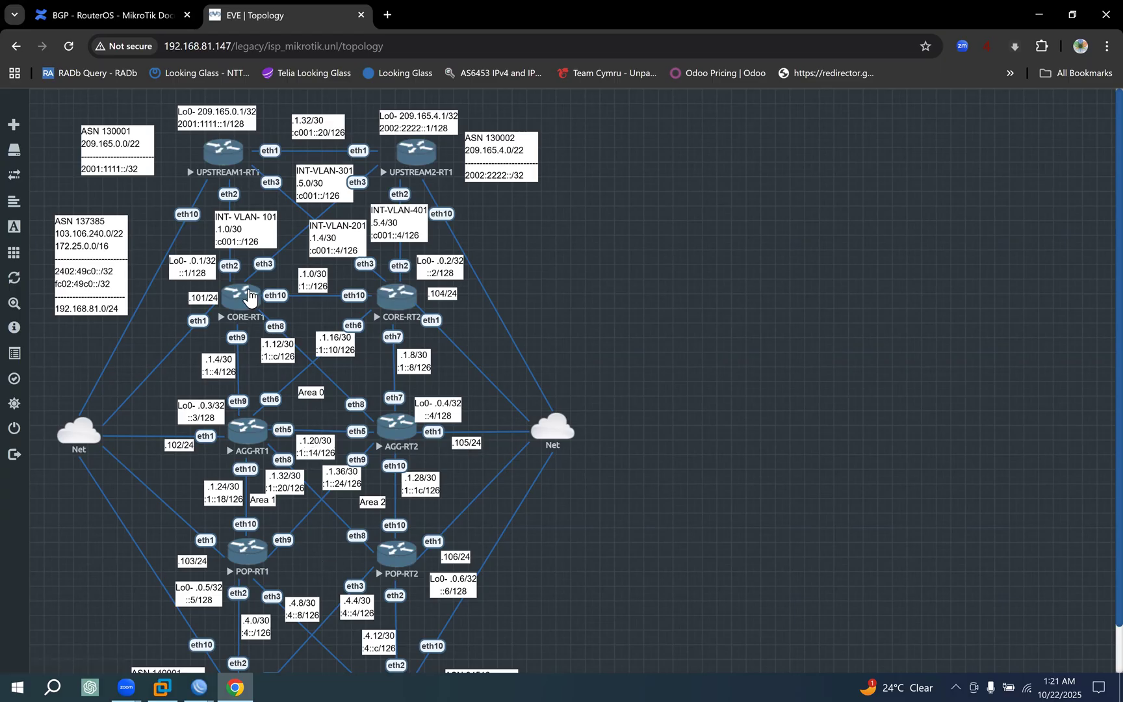
click(235, 684)
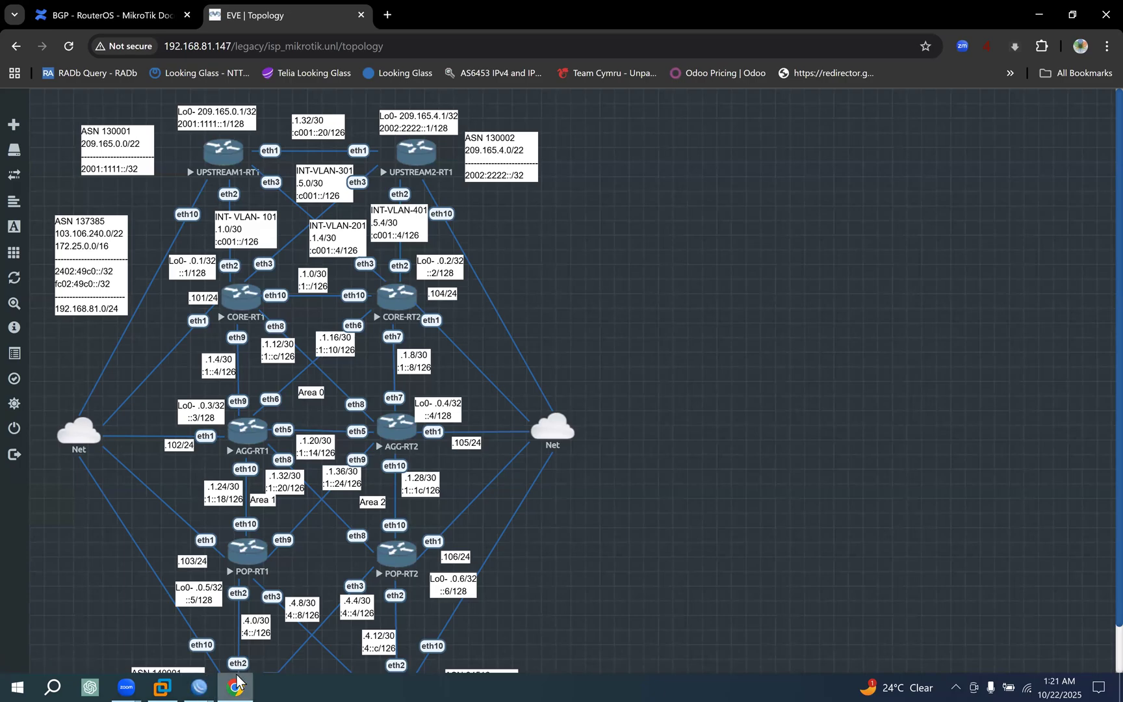
click(235, 684)
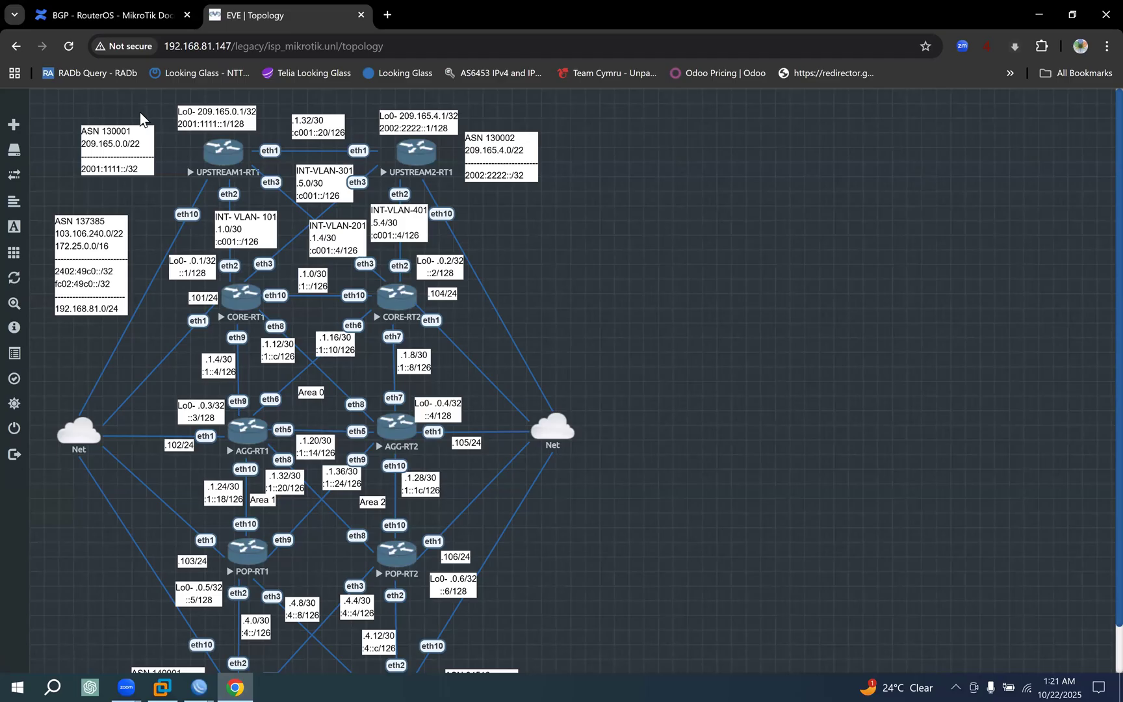
Go back to the BGP documentation and reread the ninth rule preferring the lowest IGP metric.
click(126, 18)
click(297, 453)
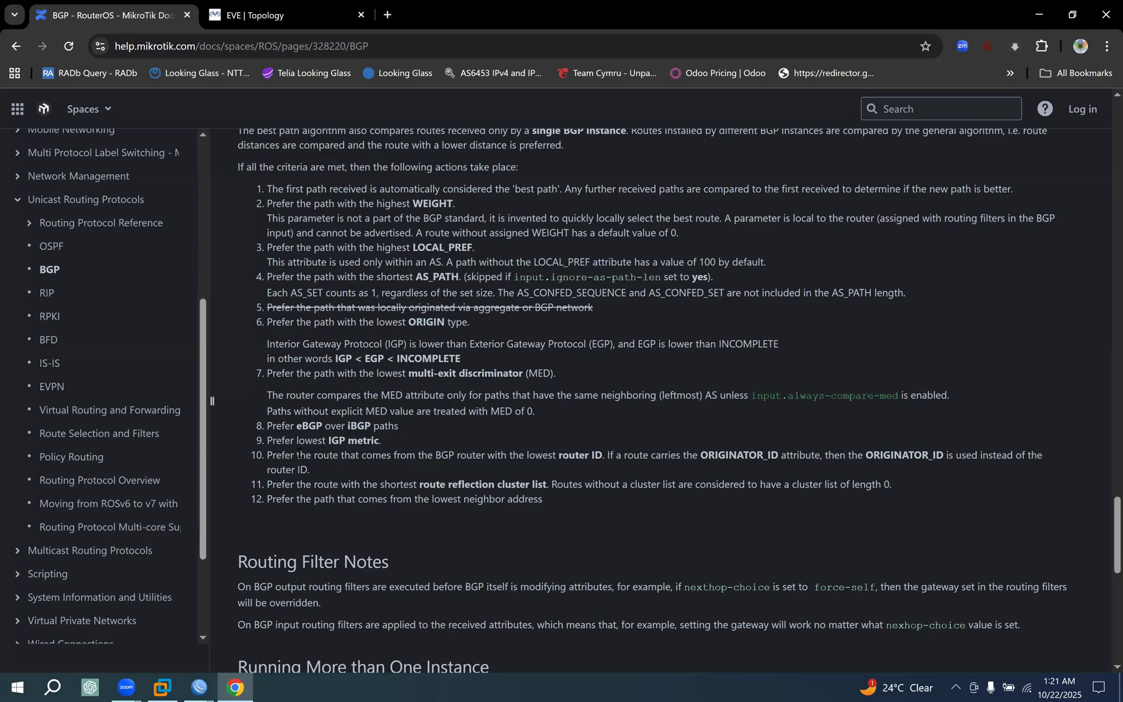
drag(267, 442, 435, 439)
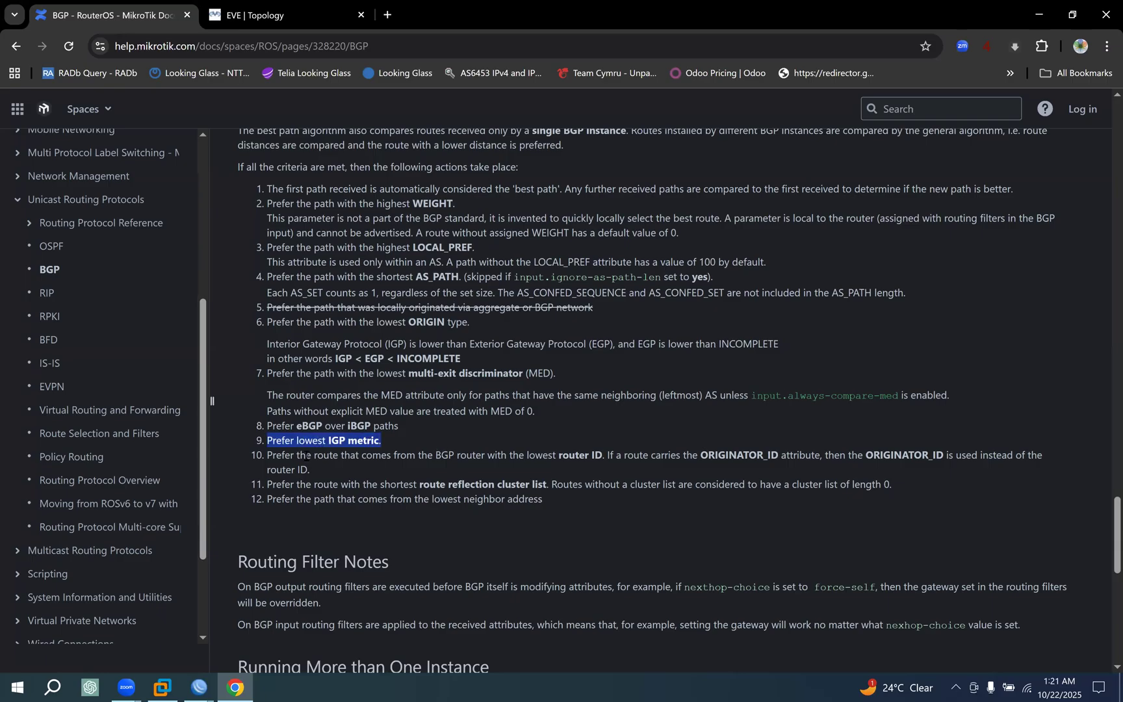
Read the tenth rule on preferring the lowest router ID and using ORIGINATOR_ID instead when a route carries it.
drag(267, 455, 310, 471)
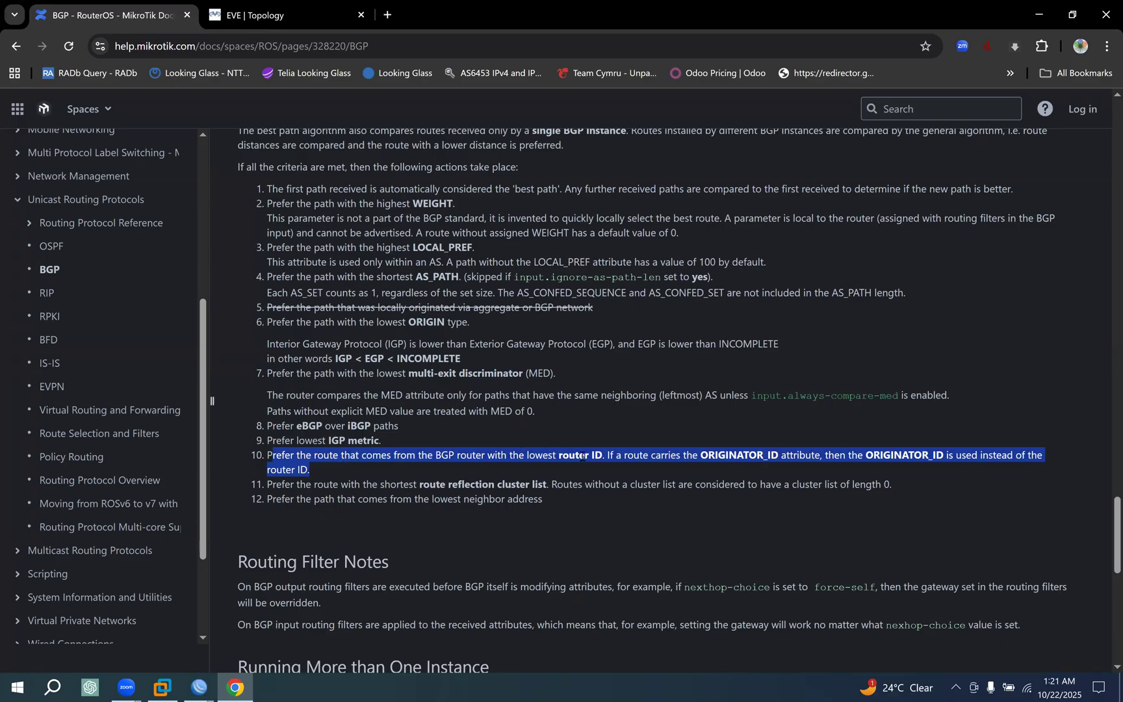
click(614, 457)
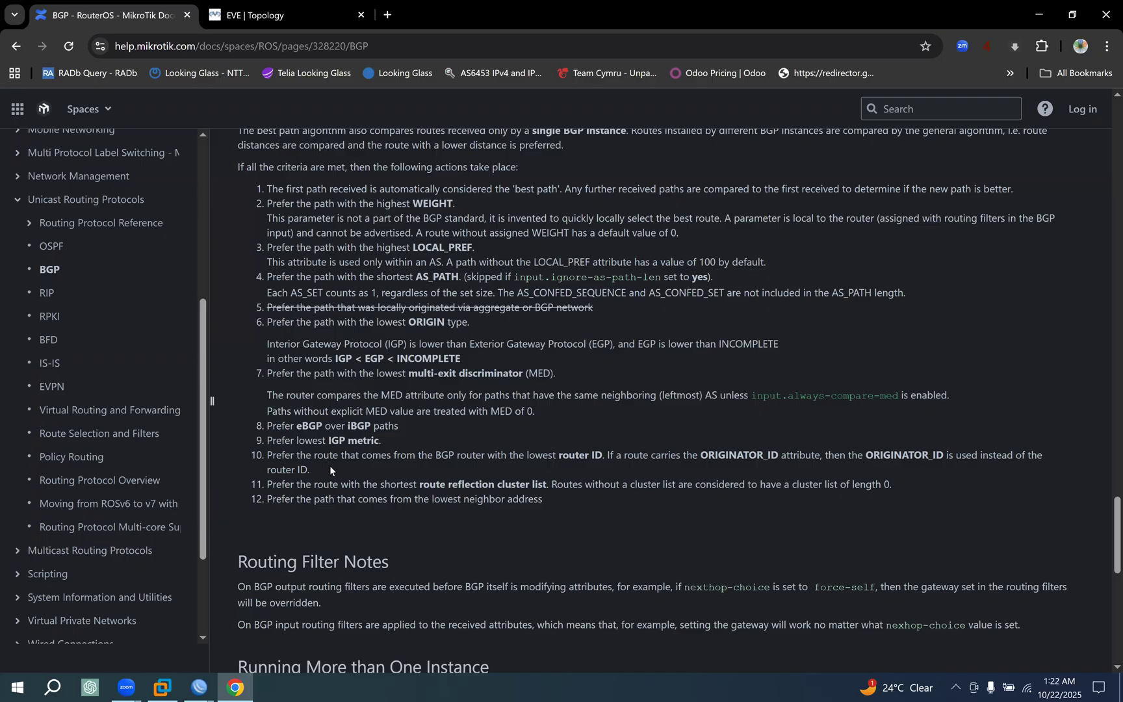
drag(330, 465, 261, 457)
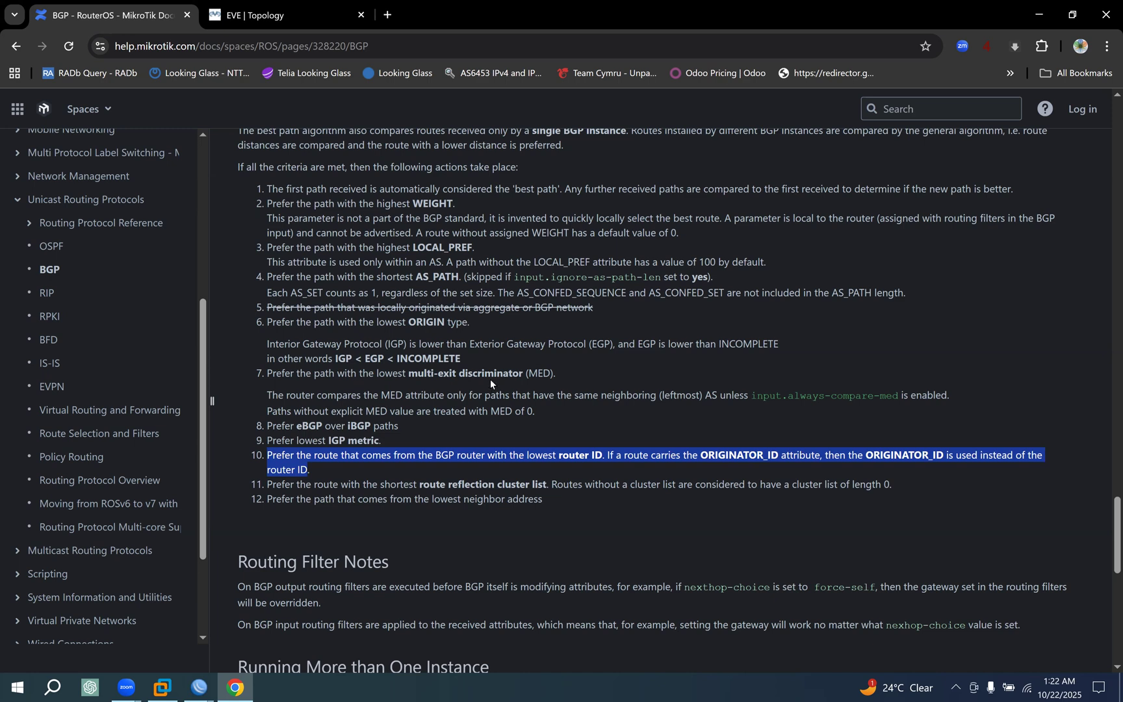
drag(602, 455, 266, 455)
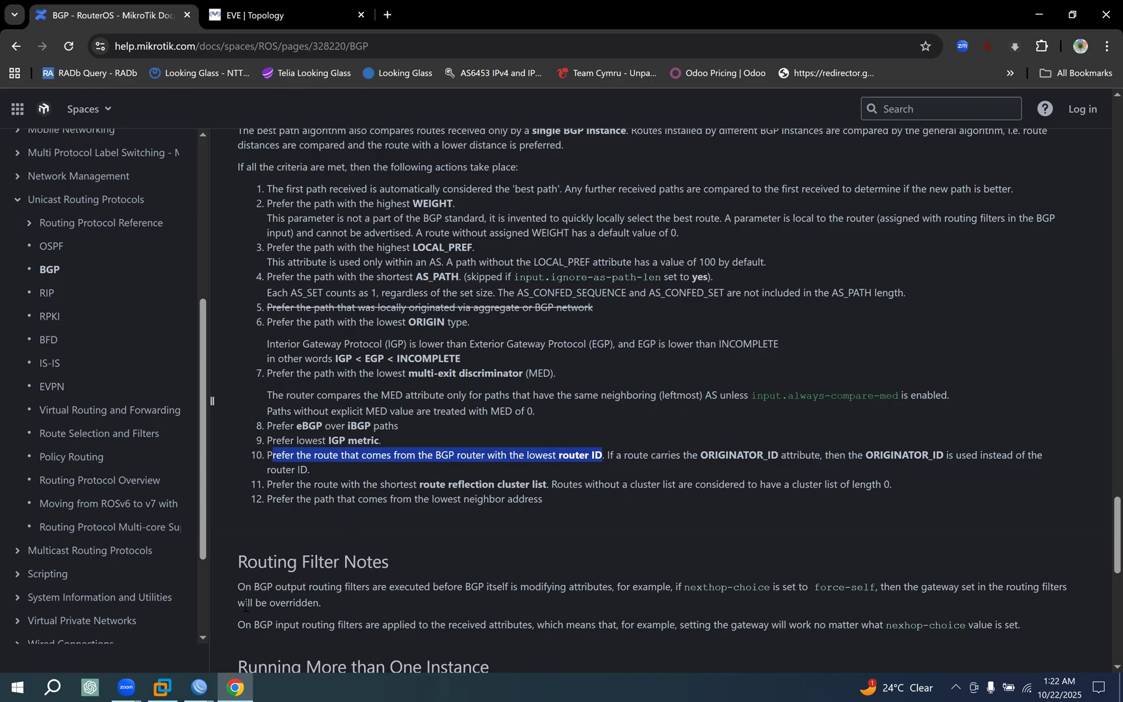
Switch to the CORE-RT1 WinBox session and select the 0.0.0.0/0 route via 209.165.1.1 to compare the default routes' gateways.
click(199, 684)
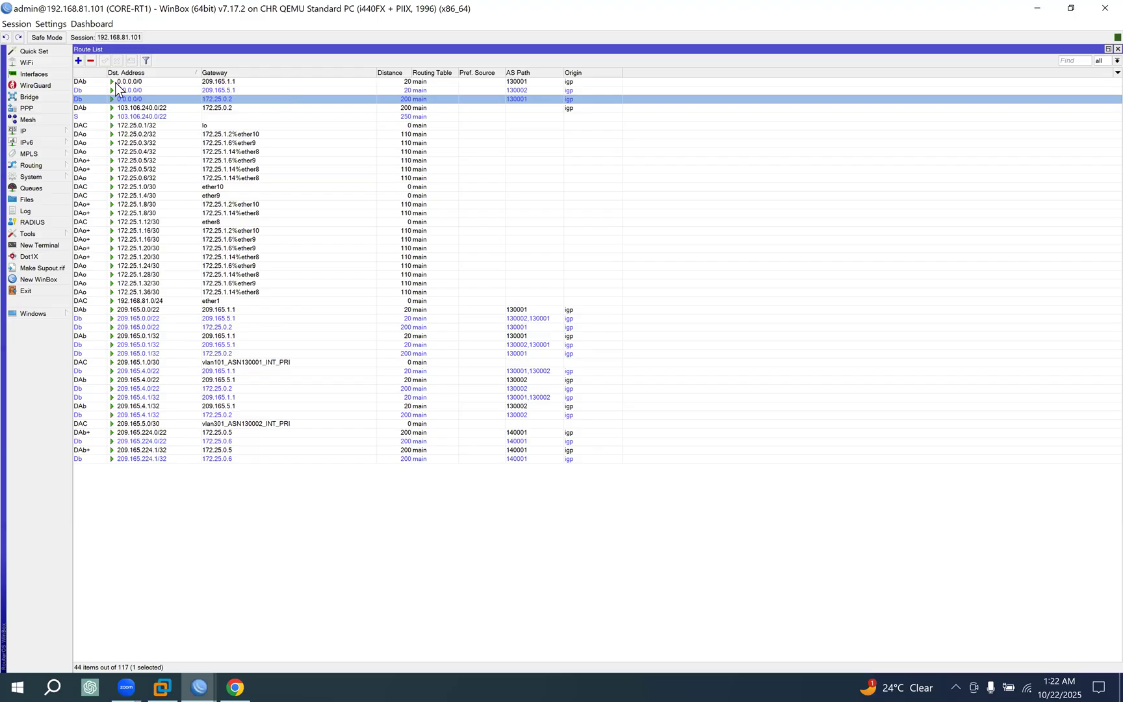
click(227, 84)
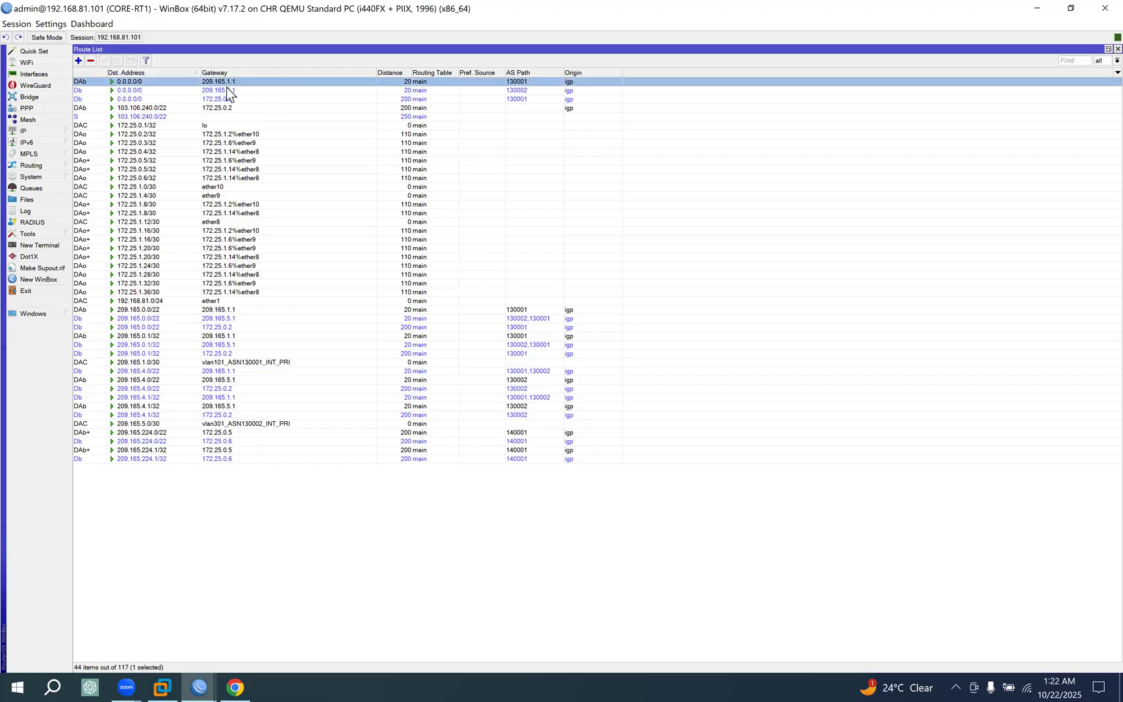
Return to Chrome, reread the tenth rule on the lowest router ID, and compare the two upstream routers' loopback addresses in the EVE topology.
click(236, 685)
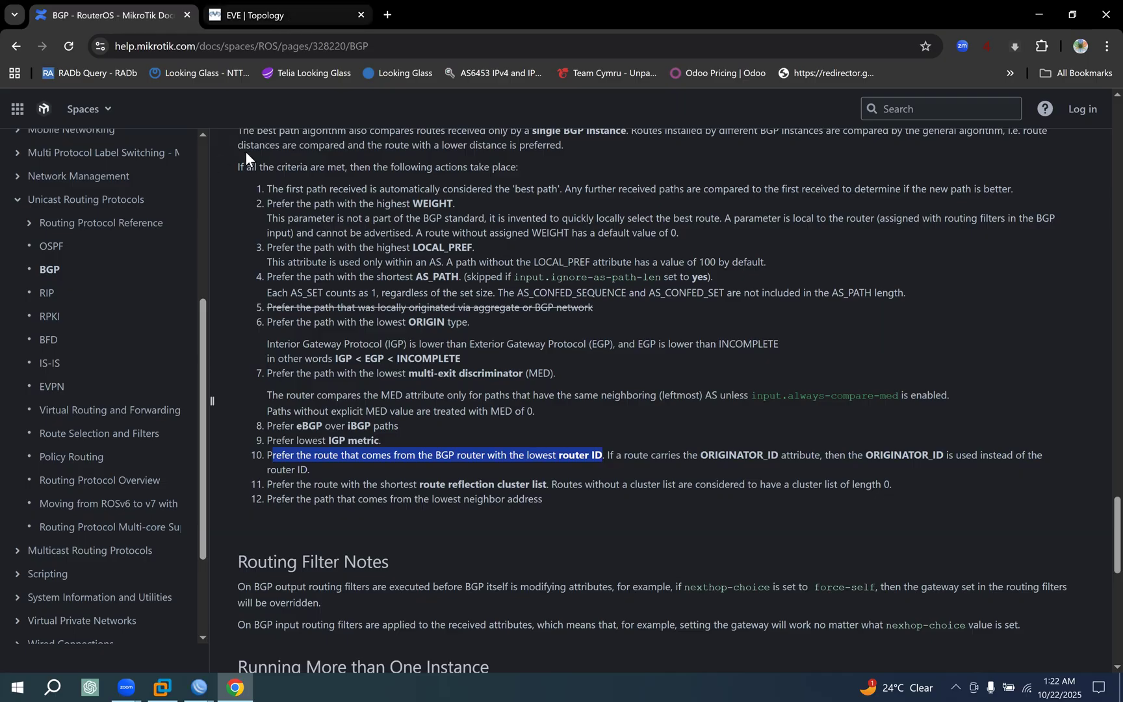
key(ctrl+Tab)
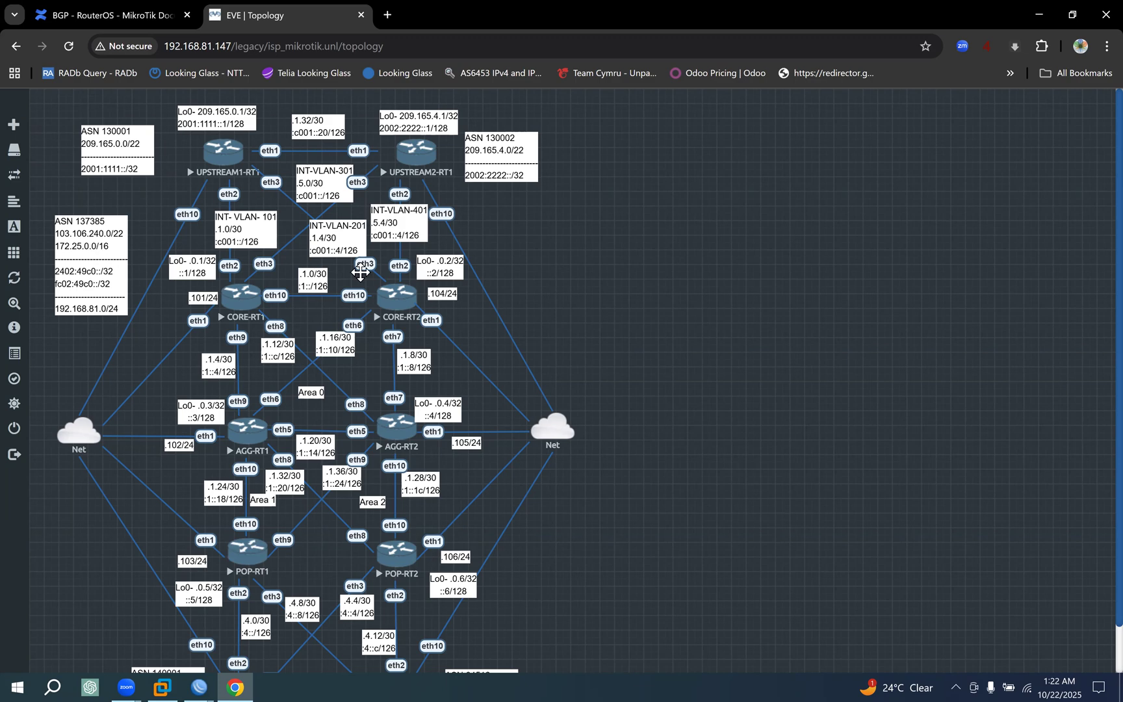
click(124, 9)
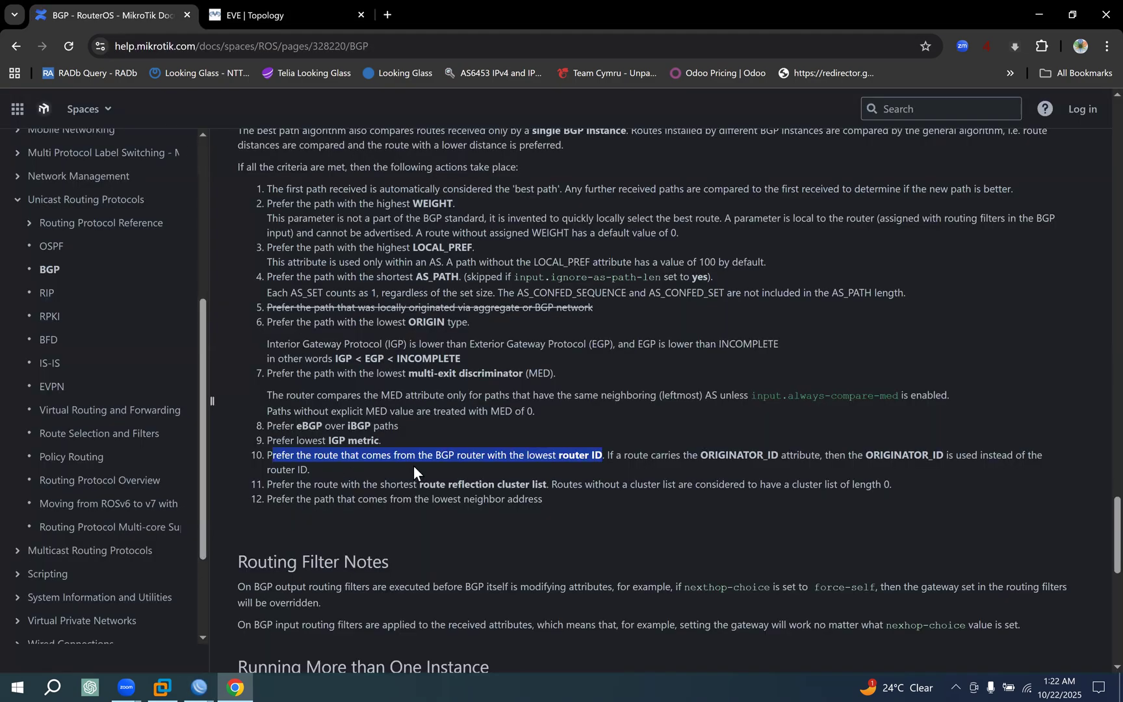
drag(603, 456, 133, 458)
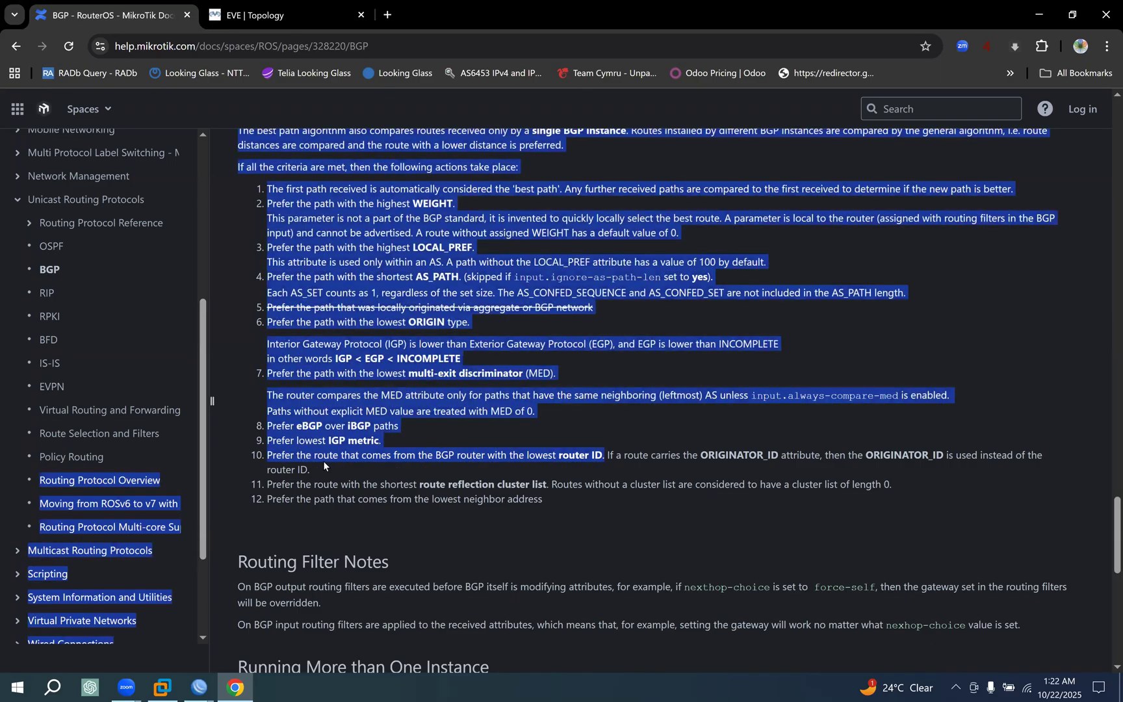
drag(323, 457, 596, 456)
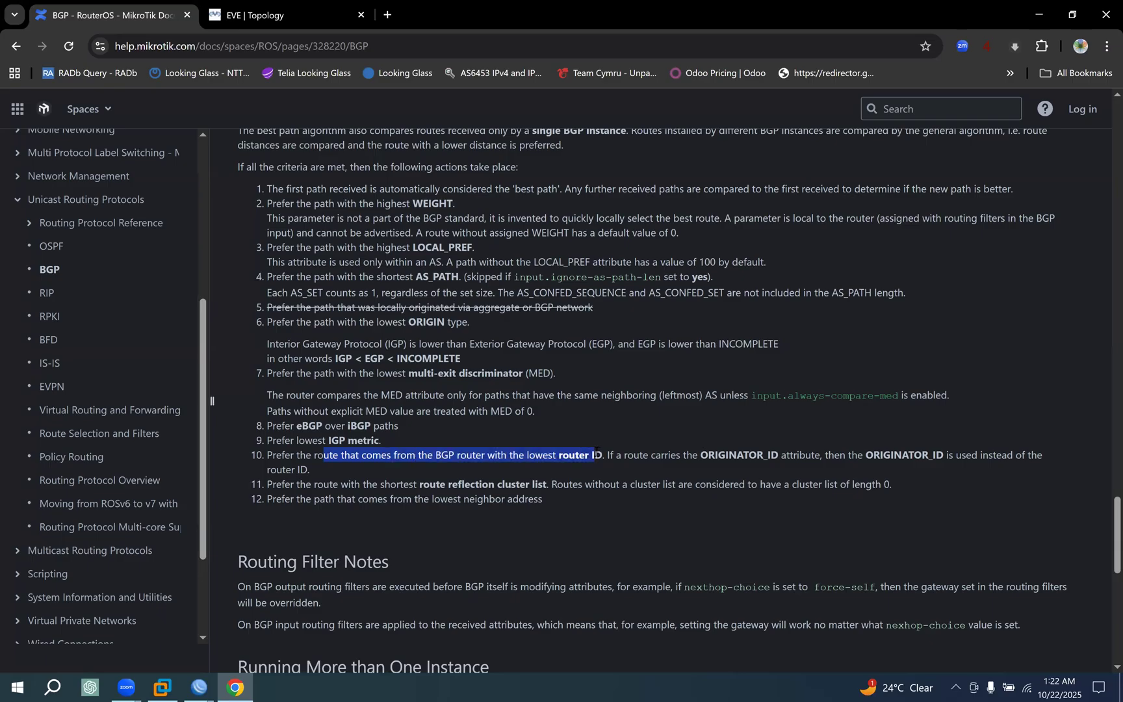
click(284, 3)
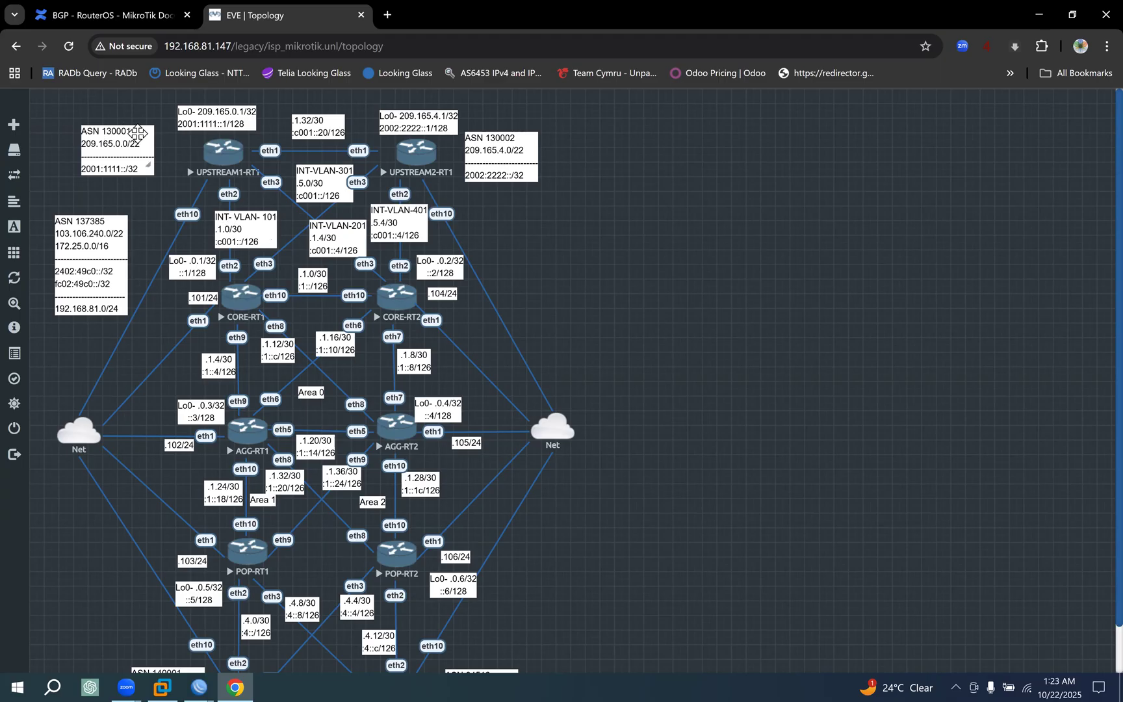
Switch to the CORE-RT1 WinBox session and inspect the BGP, status and general details of the 0.0.0.0/0 route via 209.165.1.1.
click(199, 687)
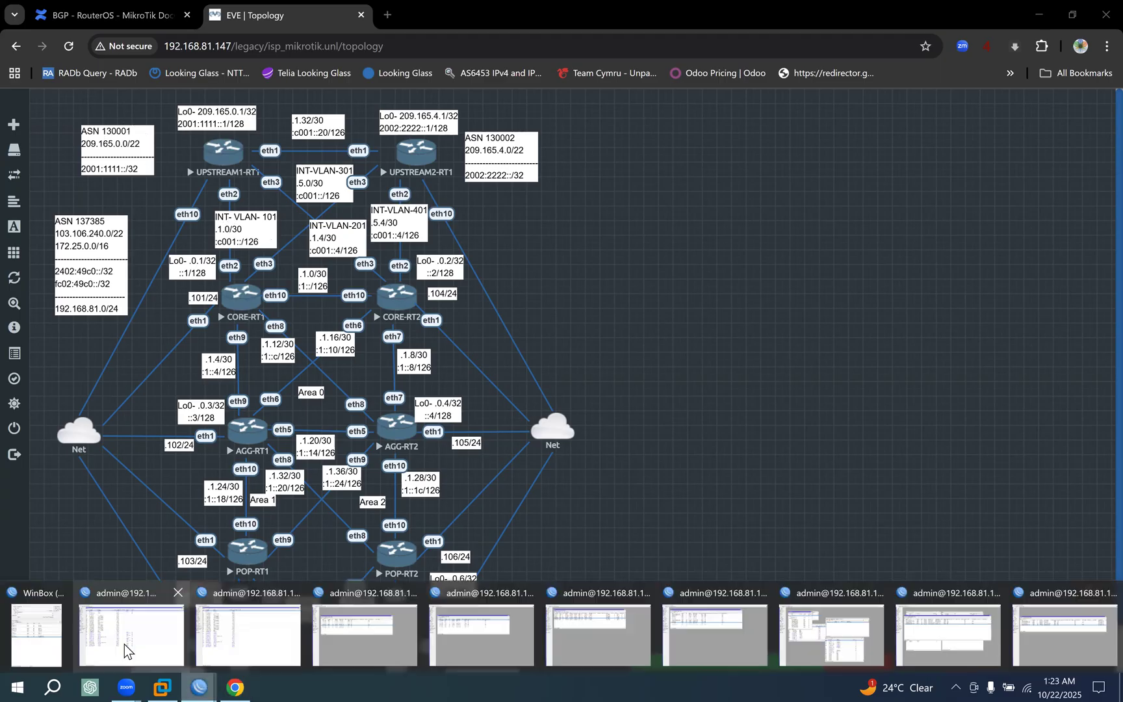
click(123, 644)
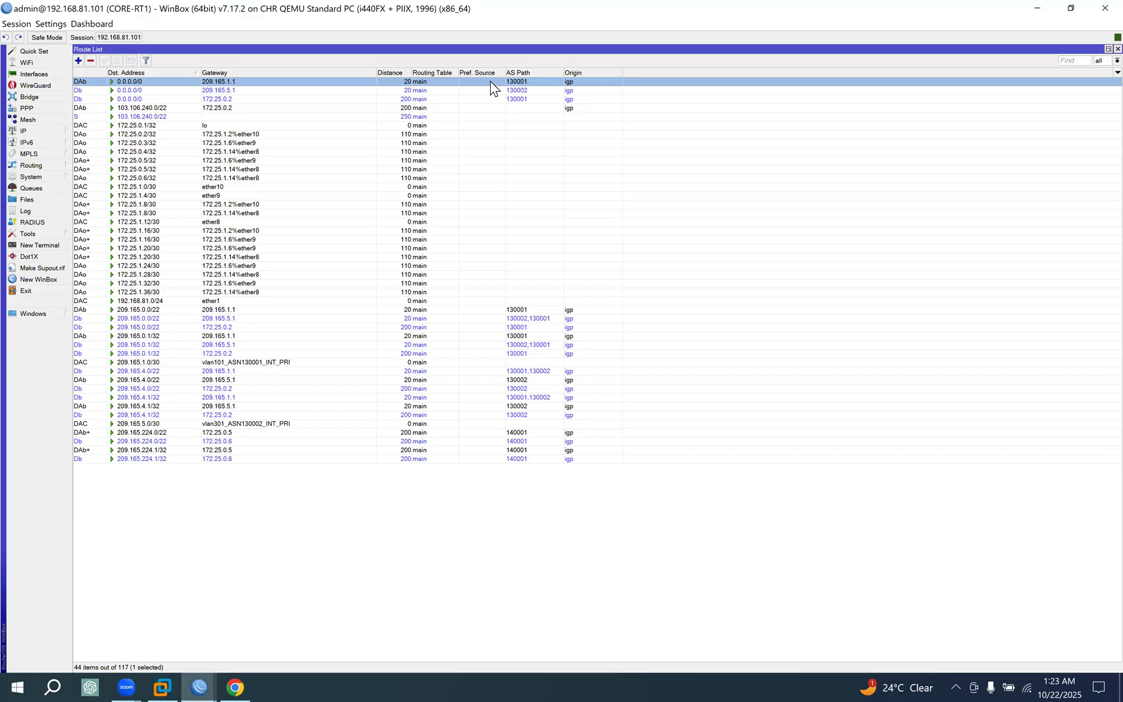
double_click(252, 80)
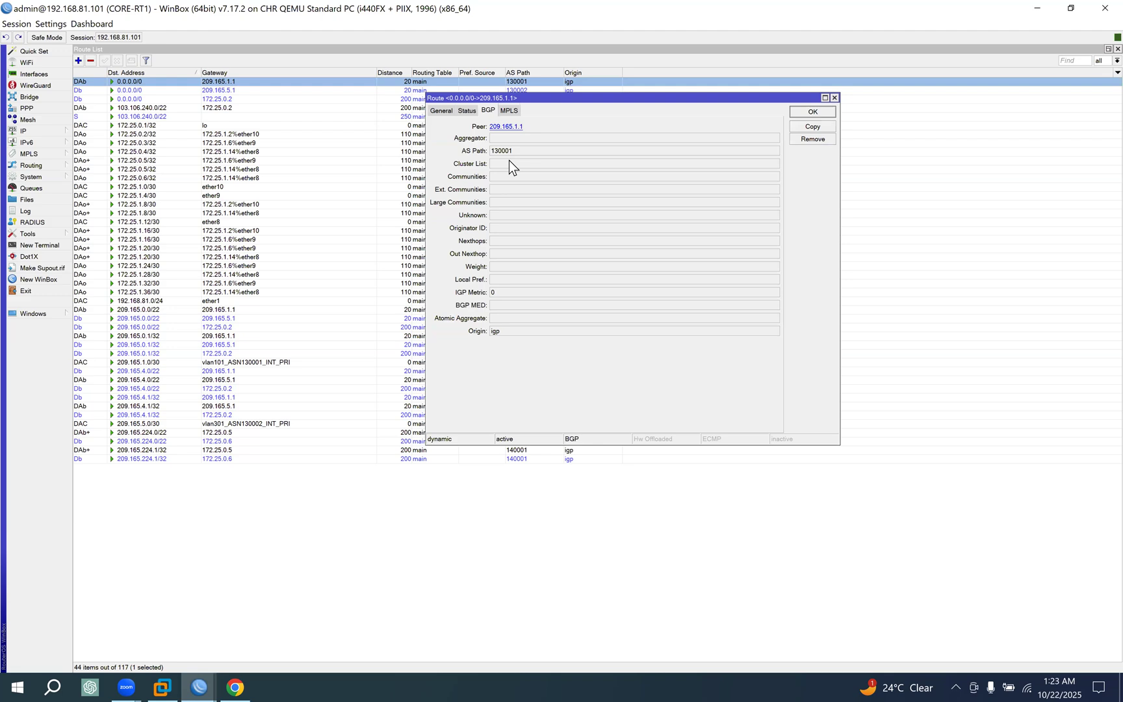
click(504, 111)
click(467, 111)
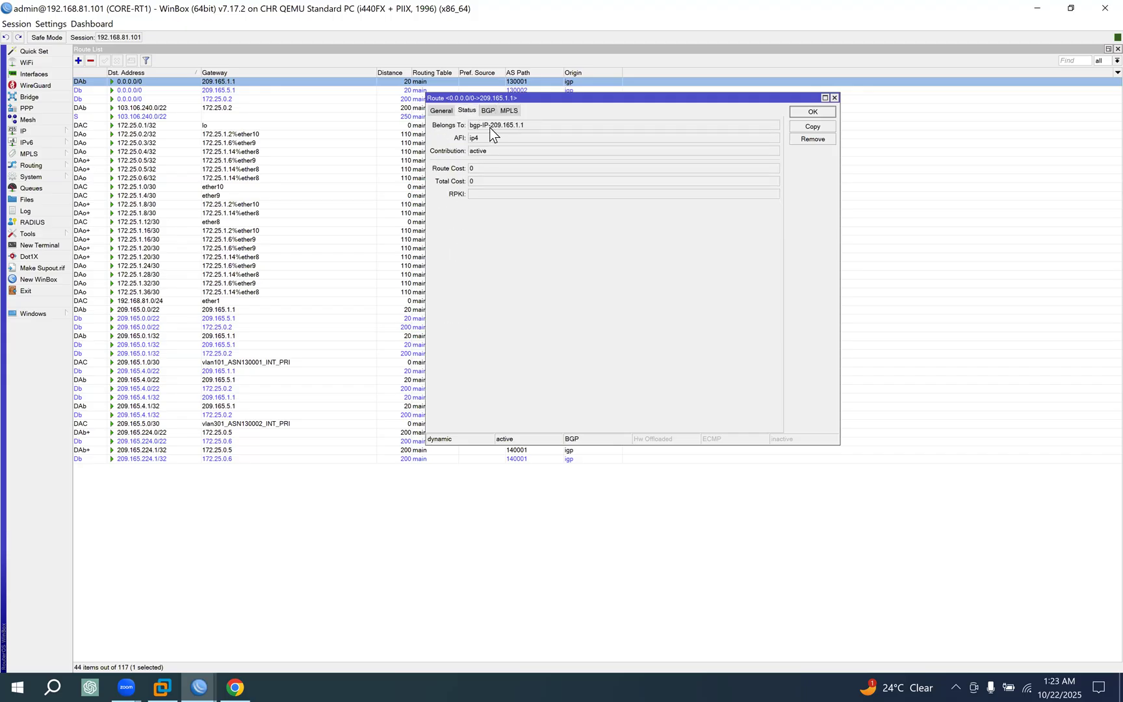
drag(483, 127, 535, 127)
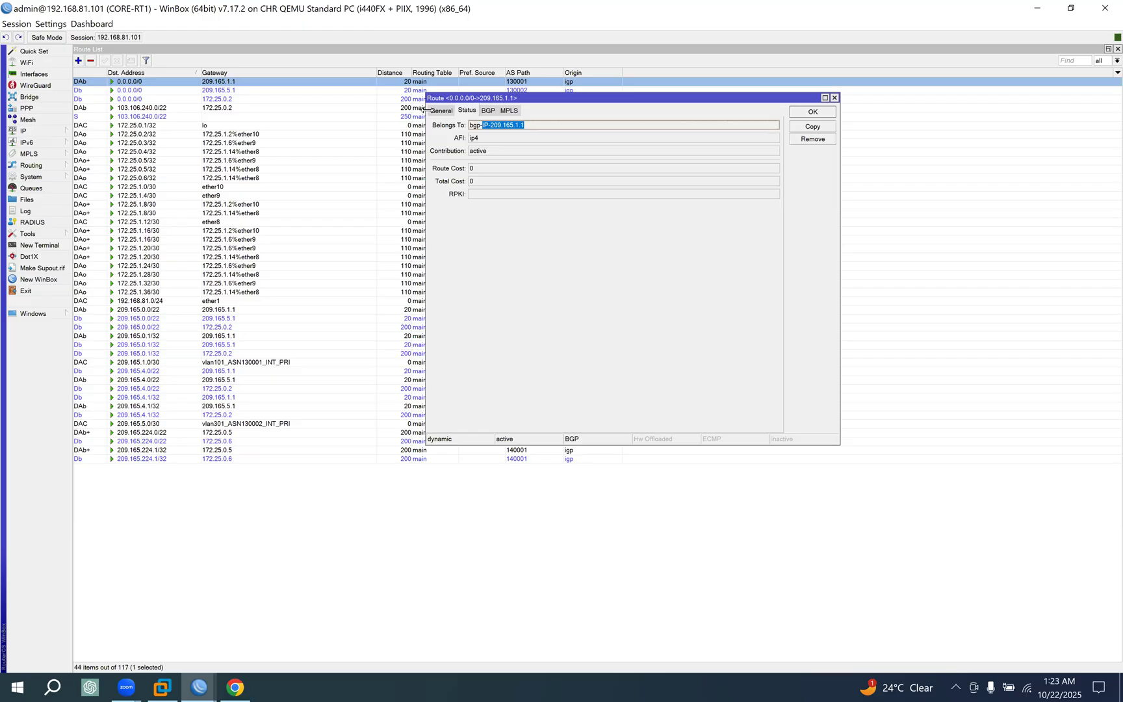
click(441, 112)
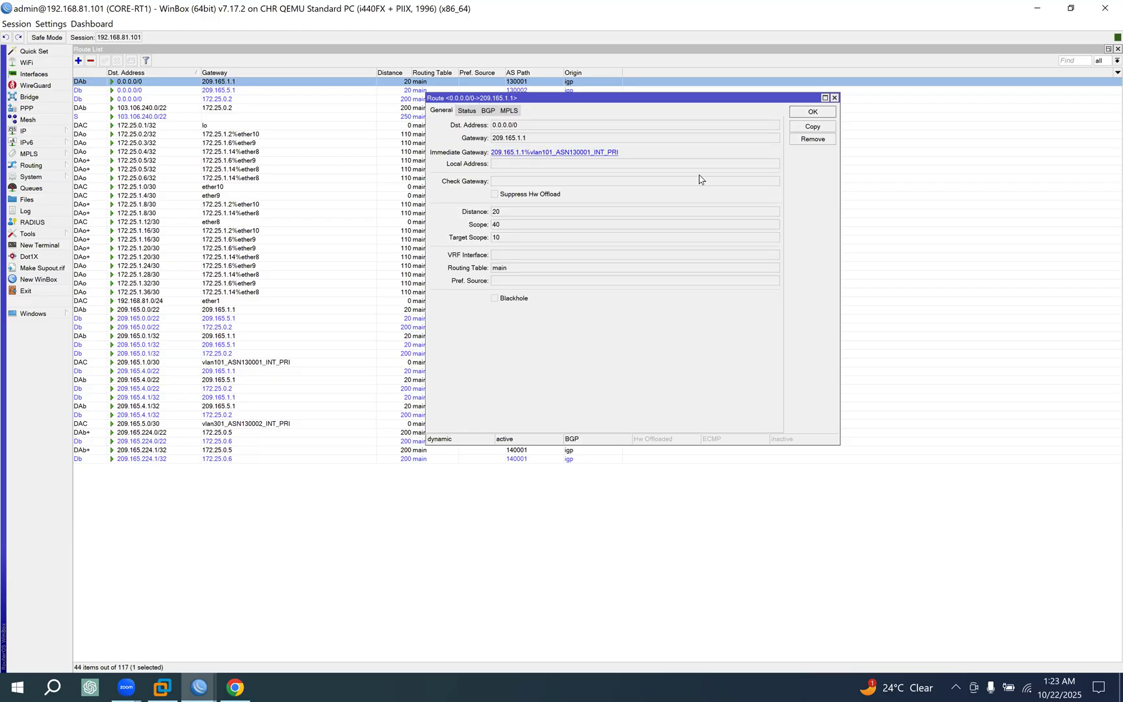
click(811, 113)
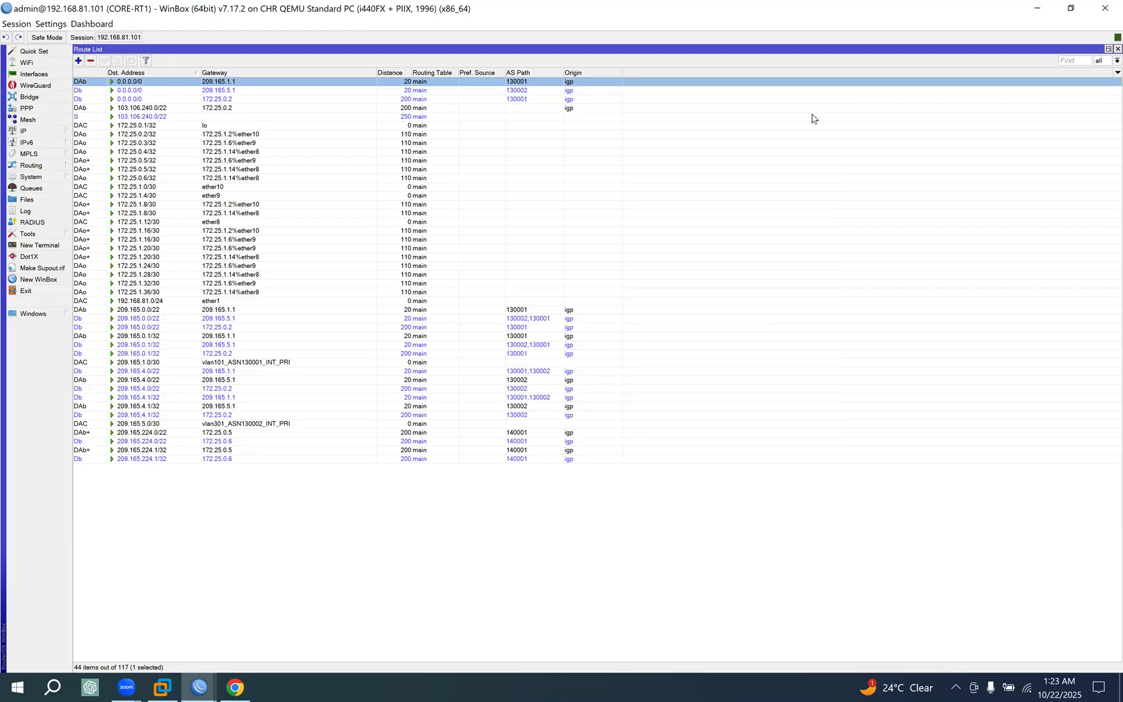
Return to the EVE topology in Chrome and trace the paths from UPSTREAM1-RT1 and UPSTREAM2-RT1 to CORE-RT1 with temporary markings, then clear them.
click(232, 686)
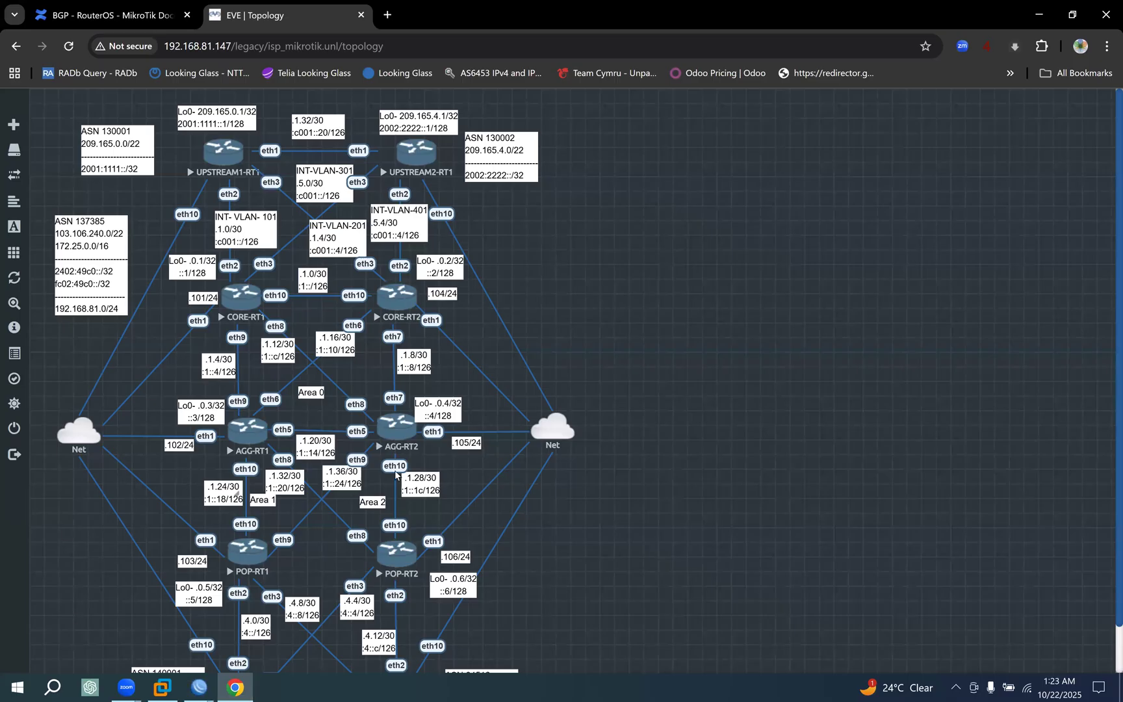
click(1071, 291)
mouse_move(231, 133)
mouse_down()
mouse_move(259, 170)
mouse_move(201, 170)
mouse_move(226, 128)
mouse_up()
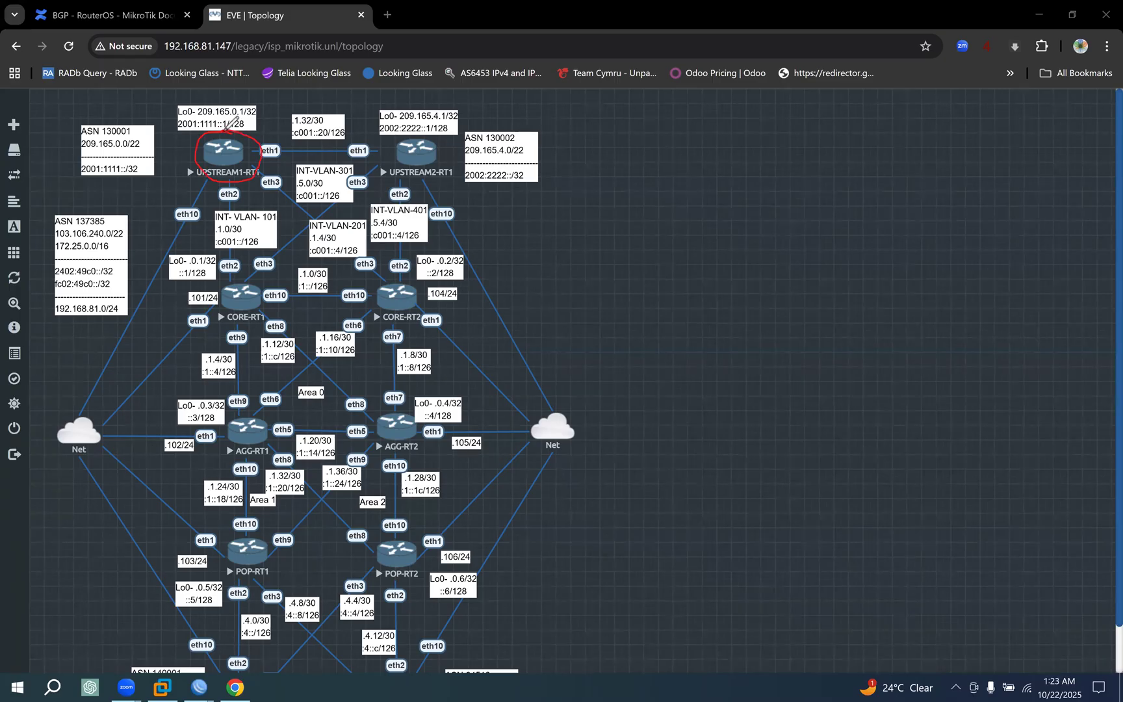
drag(218, 185, 225, 296)
mouse_move(266, 288)
mouse_down()
mouse_move(257, 274)
mouse_move(232, 293)
mouse_move(263, 293)
mouse_up()
drag(224, 153, 226, 272)
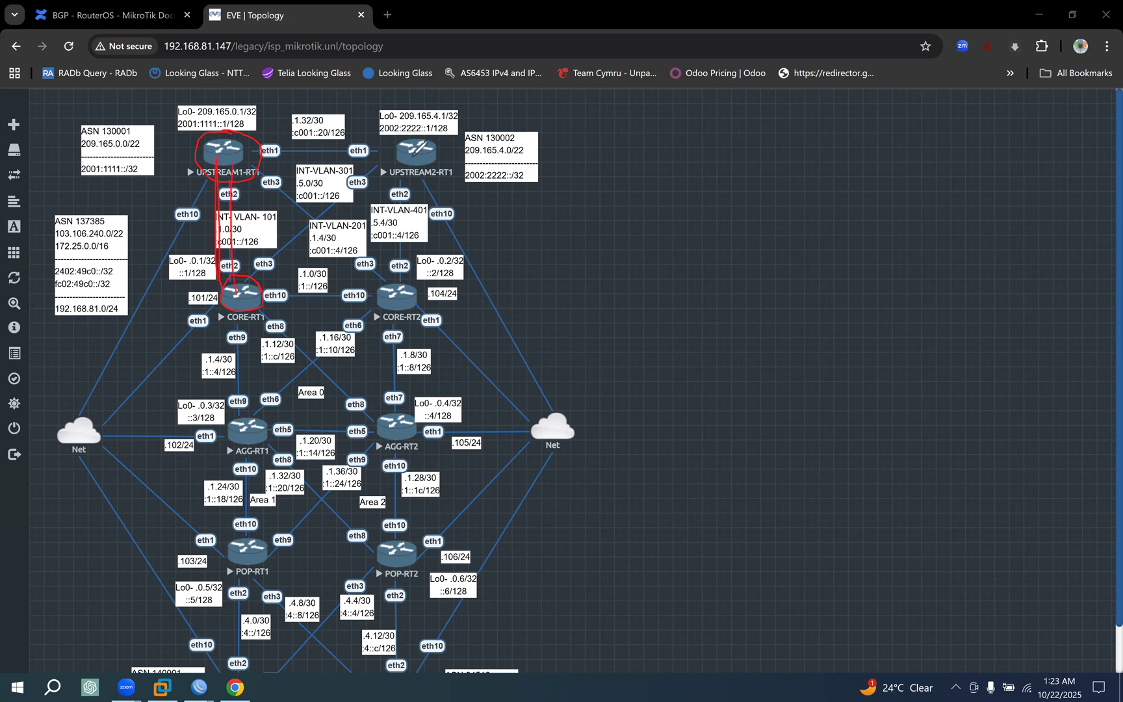
drag(333, 216, 416, 150)
drag(252, 281, 333, 216)
mouse_move(202, 232)
mouse_down()
mouse_move(208, 250)
mouse_move(212, 232)
mouse_move(256, 204)
mouse_move(215, 209)
mouse_move(270, 184)
mouse_up()
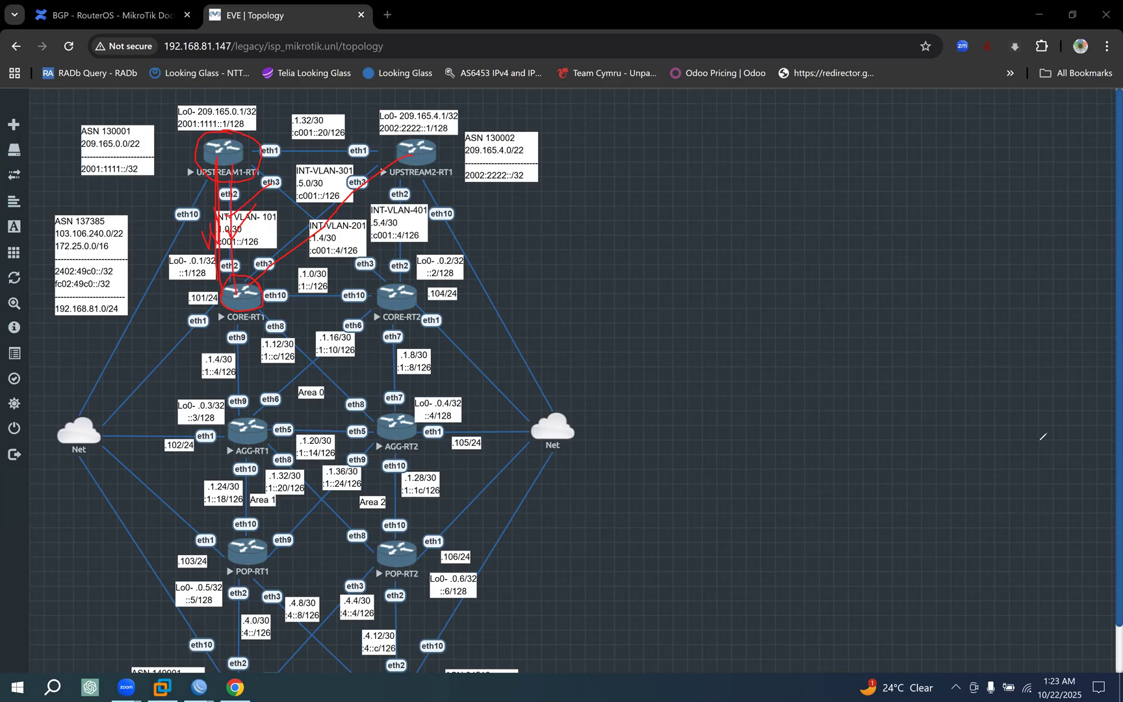
key(Escape)
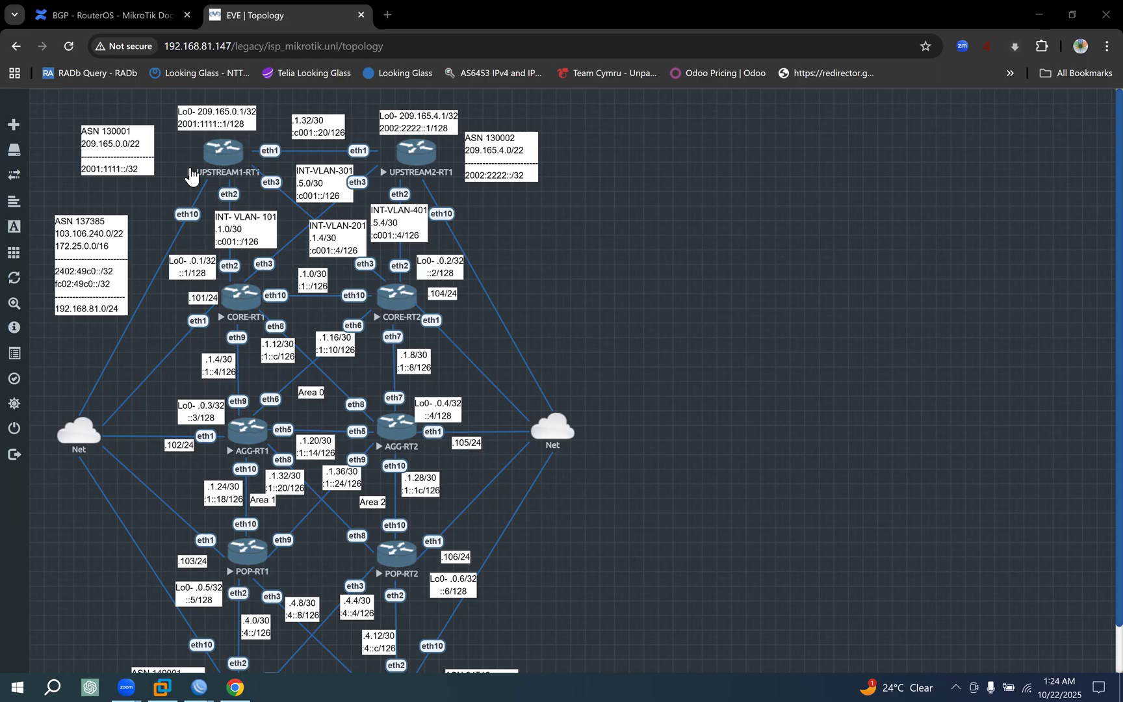
Recheck the 0.0.0.0/0 routes in the CORE-RT1 WinBox session, then return to Chrome.
mouse_move(198, 683)
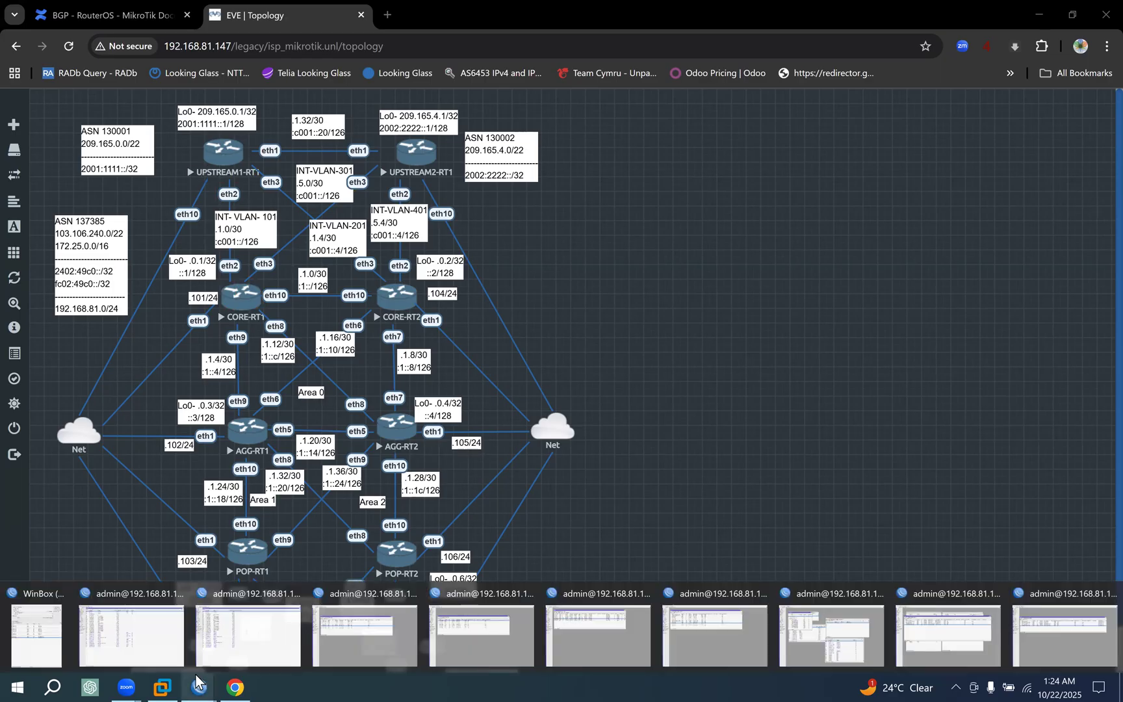
click(141, 628)
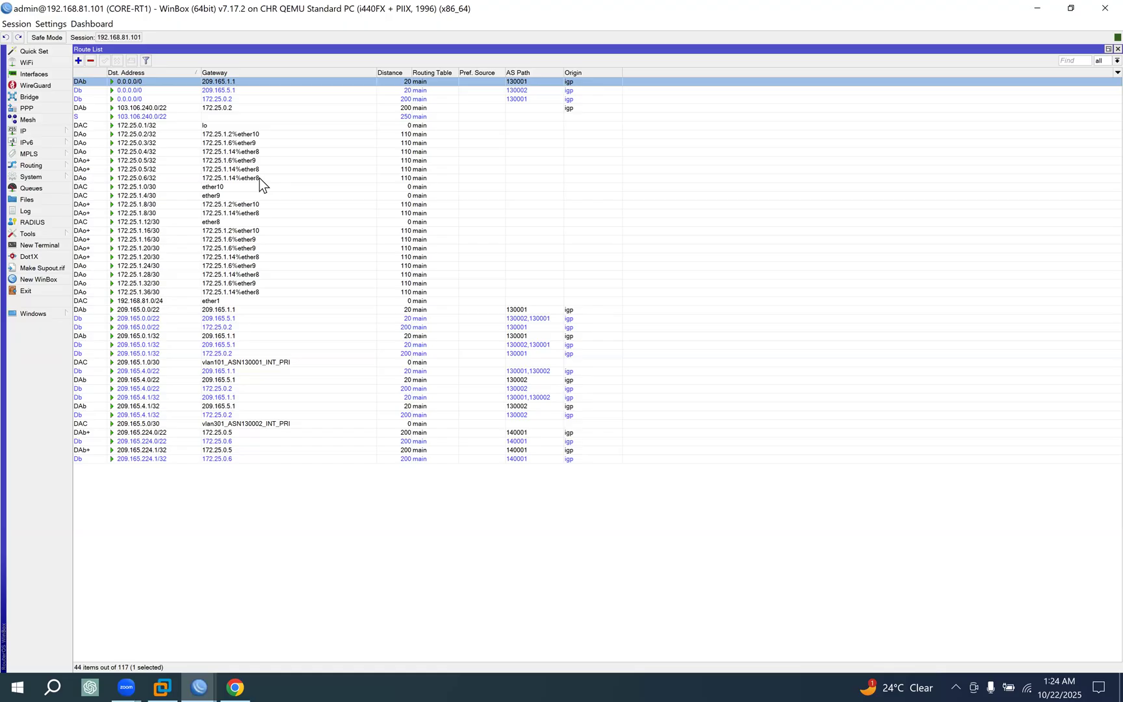
click(230, 678)
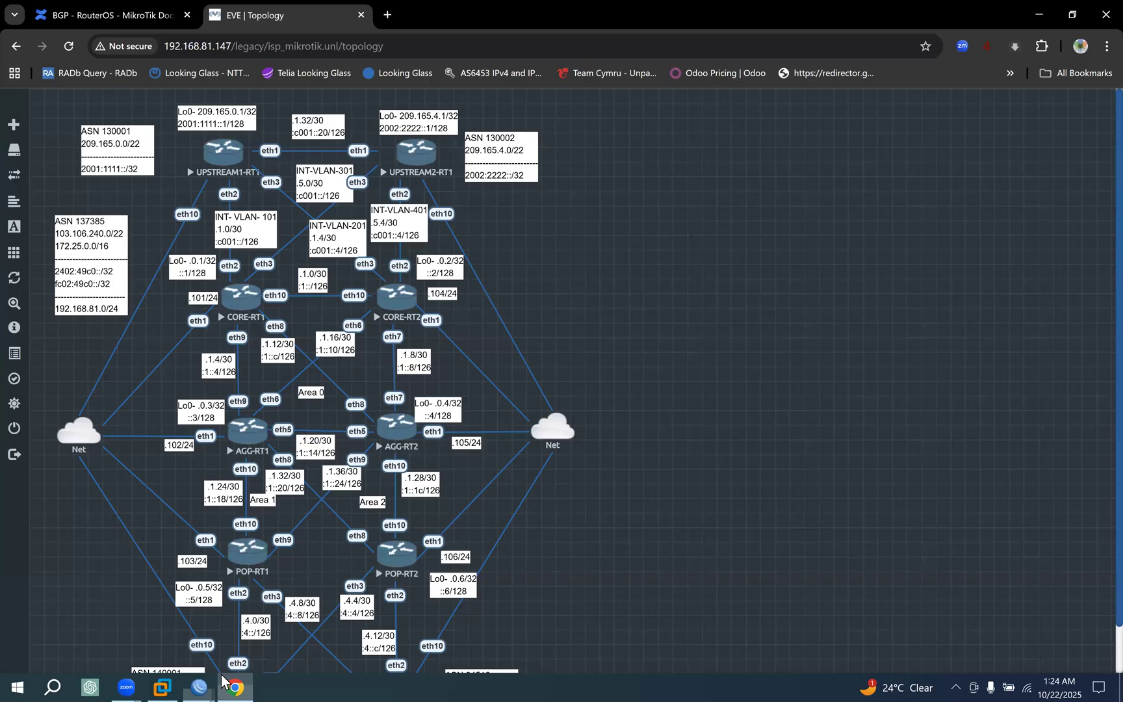
Return to the MikroTik BGP documentation and read best-path rules 10 to 12 on ORIGINATOR_ID, route reflection cluster list and lowest neighbor address.
click(163, 16)
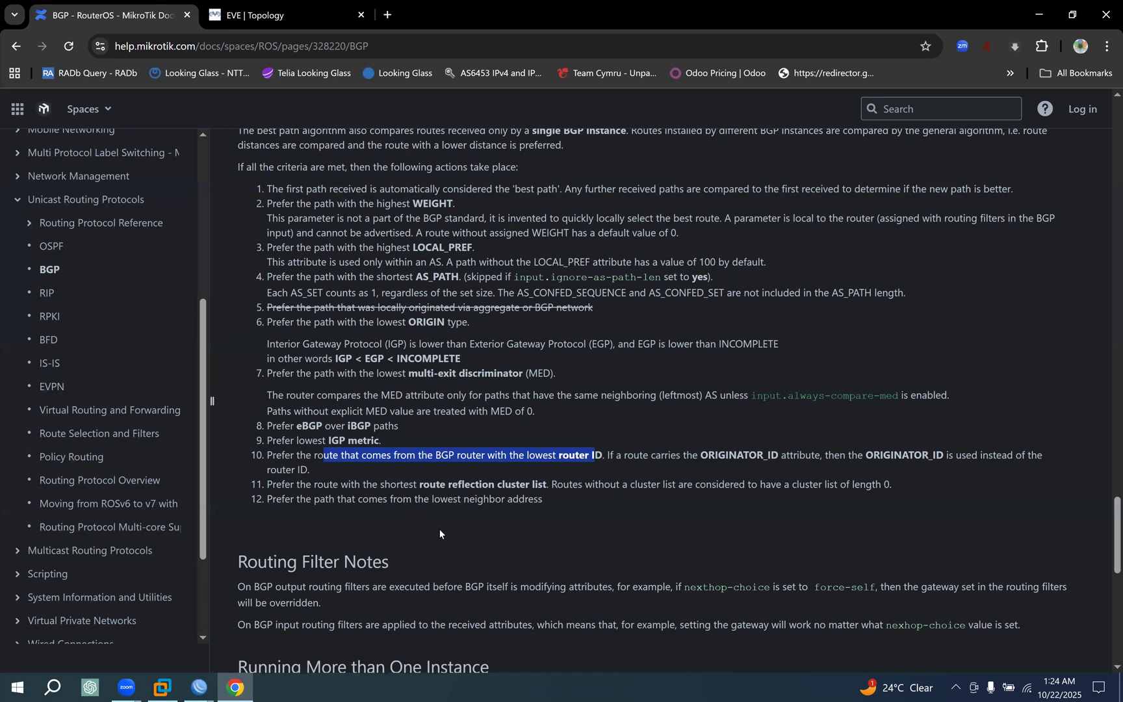
drag(624, 455, 1040, 459)
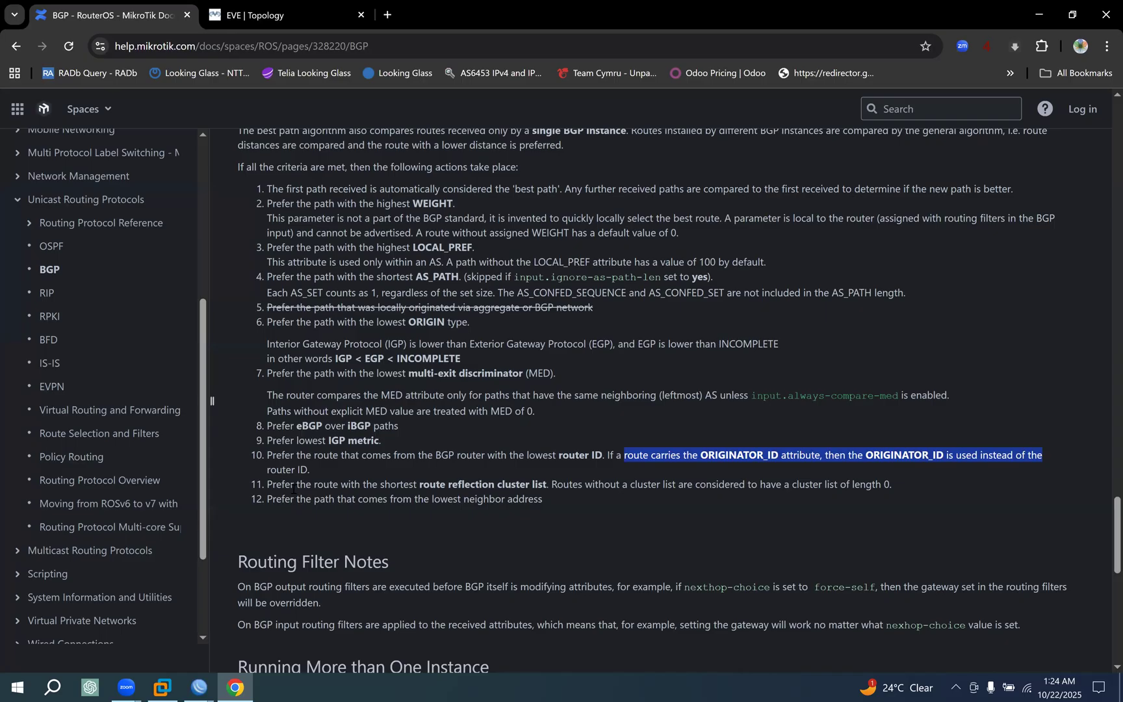
drag(267, 484, 716, 488)
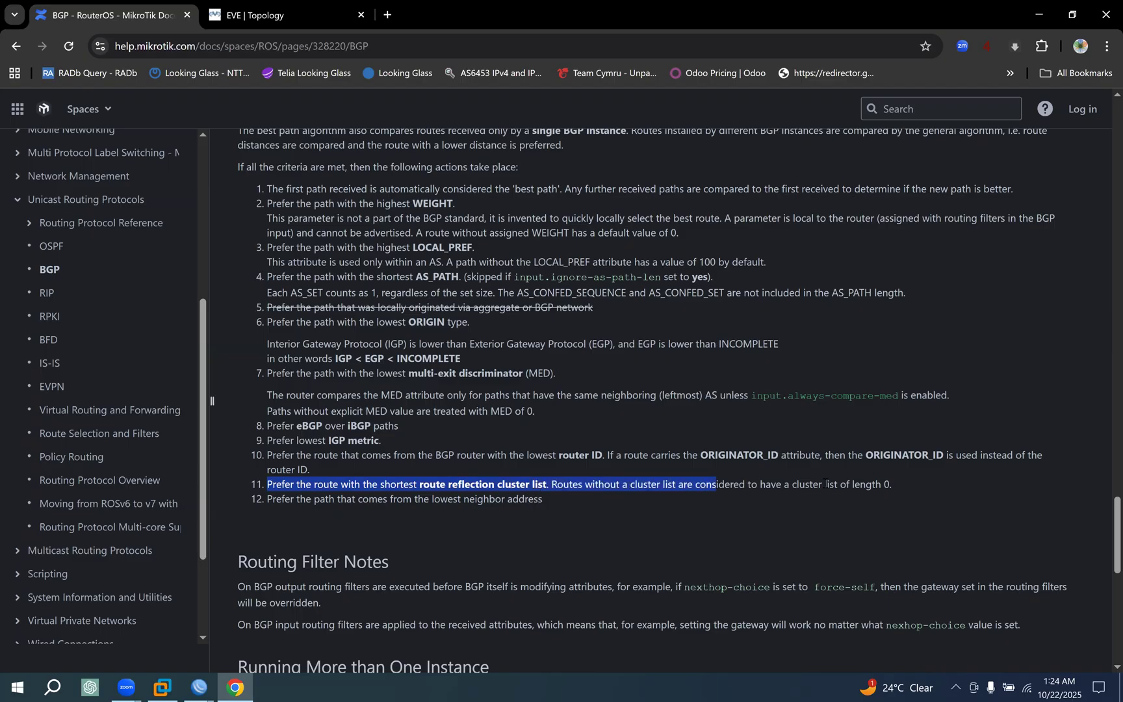
drag(435, 484, 690, 487)
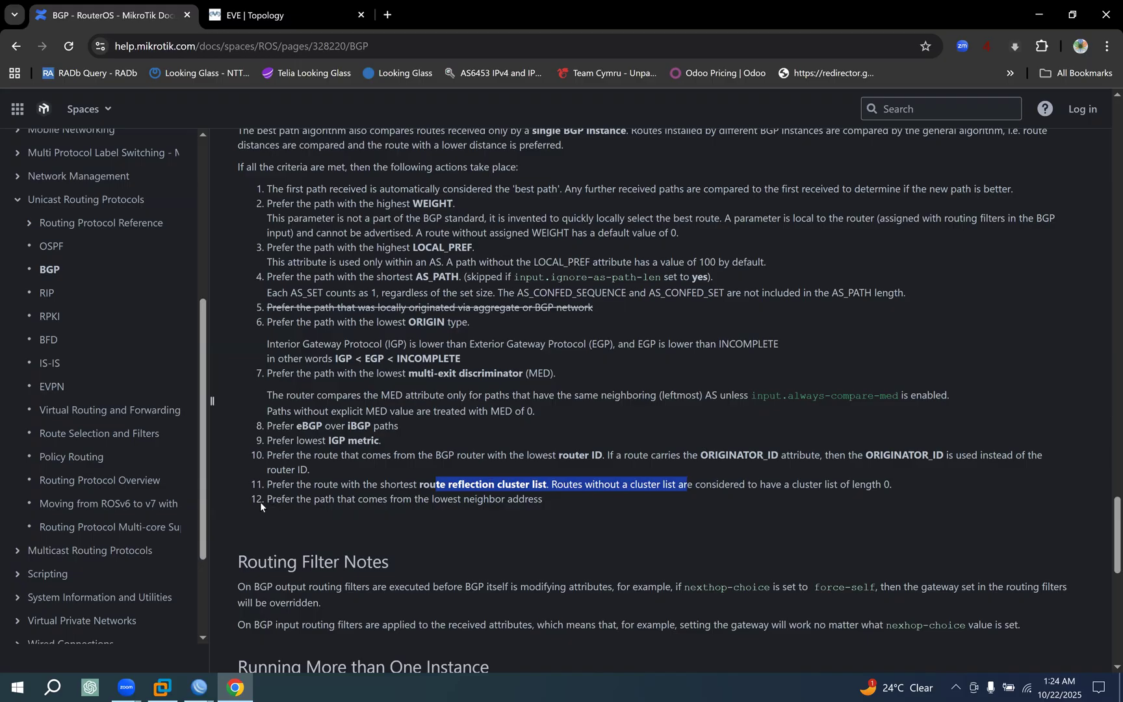
drag(263, 498, 573, 506)
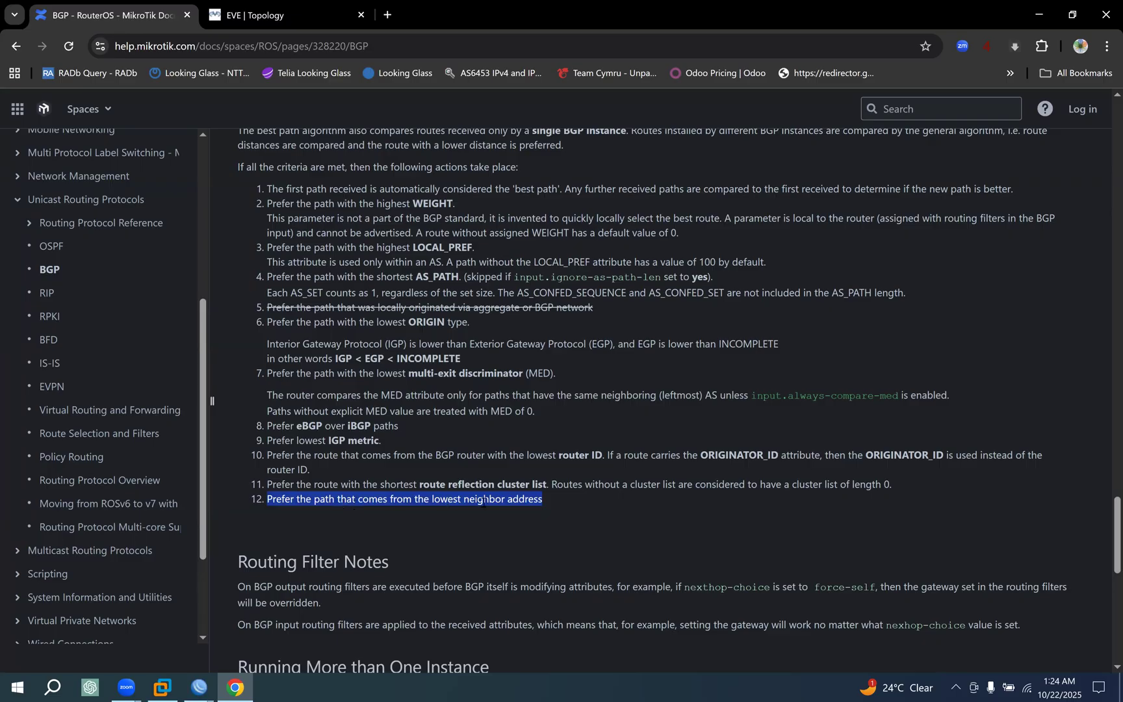
drag(559, 506, 347, 501)
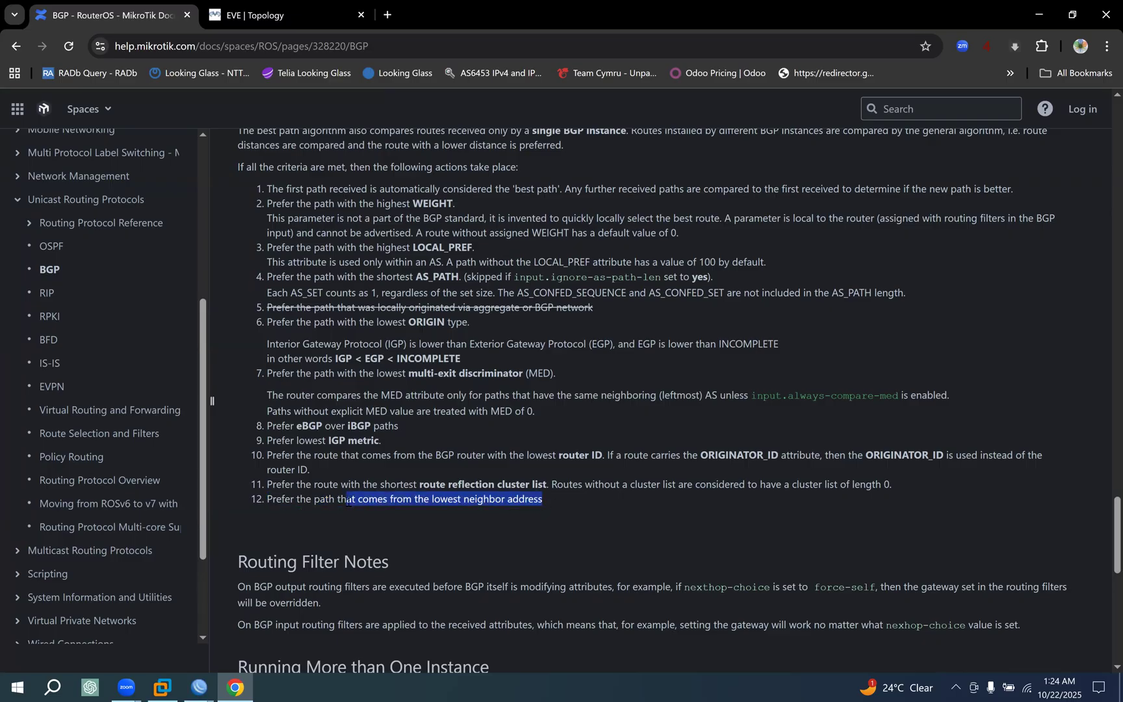
Glance at the EVE topology, then reread the twelfth best-path rule on the lowest neighbor address.
click(286, 15)
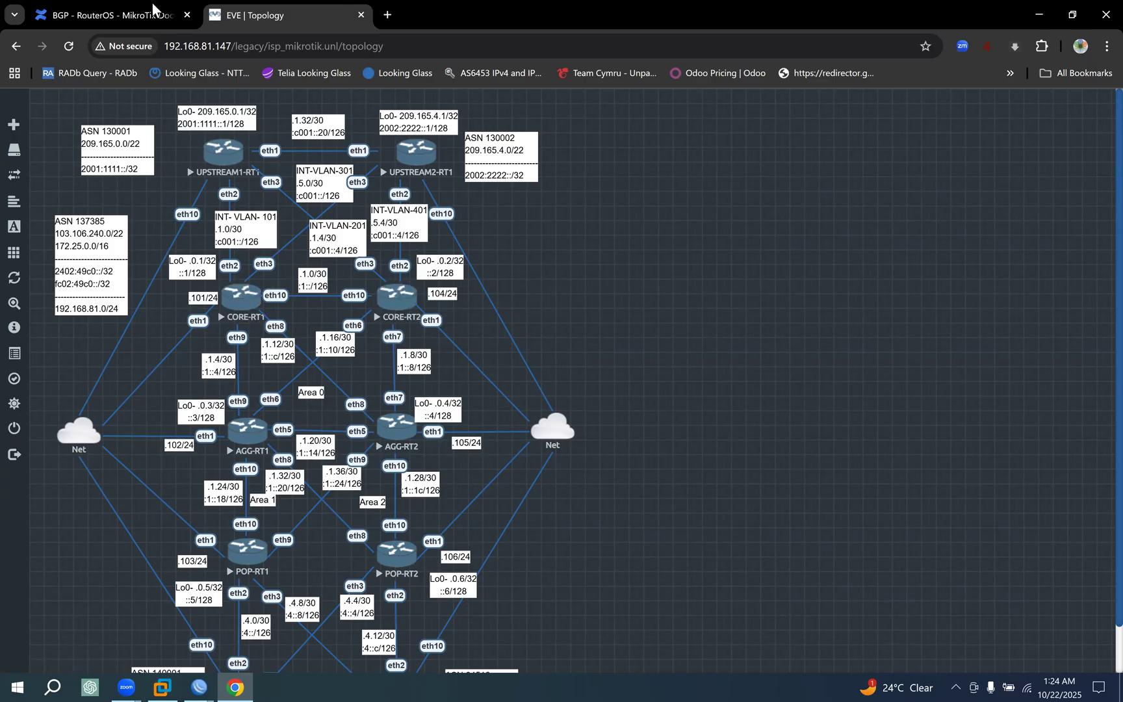
click(152, 14)
click(451, 497)
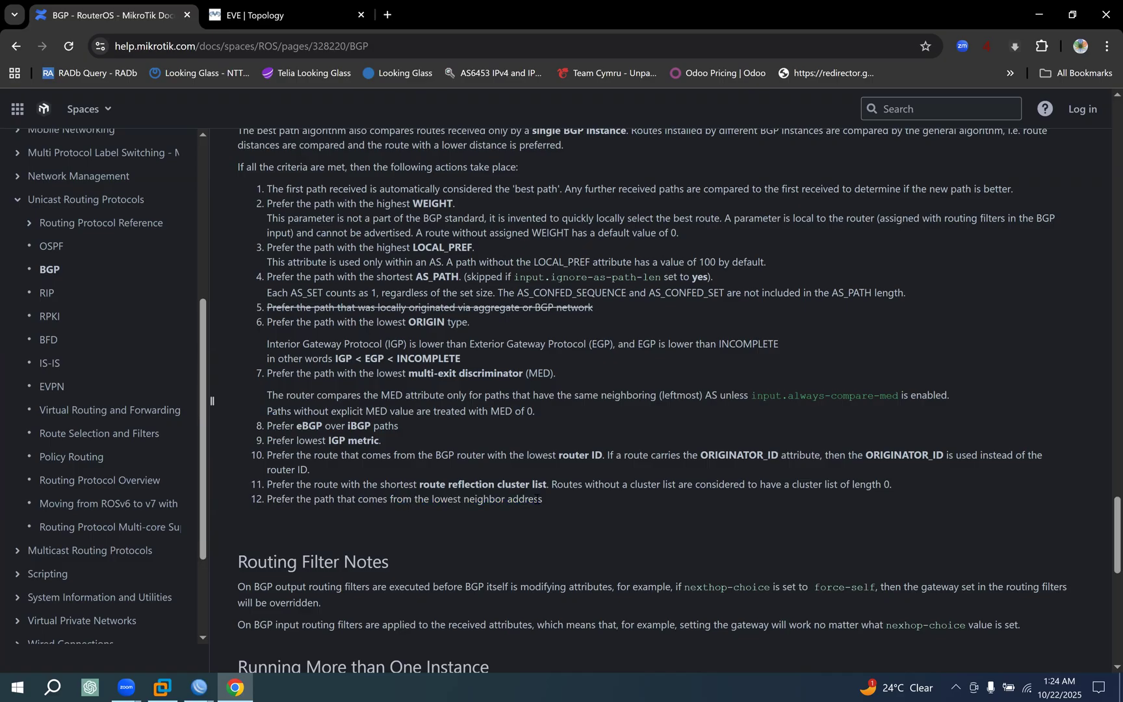
drag(539, 499, 273, 498)
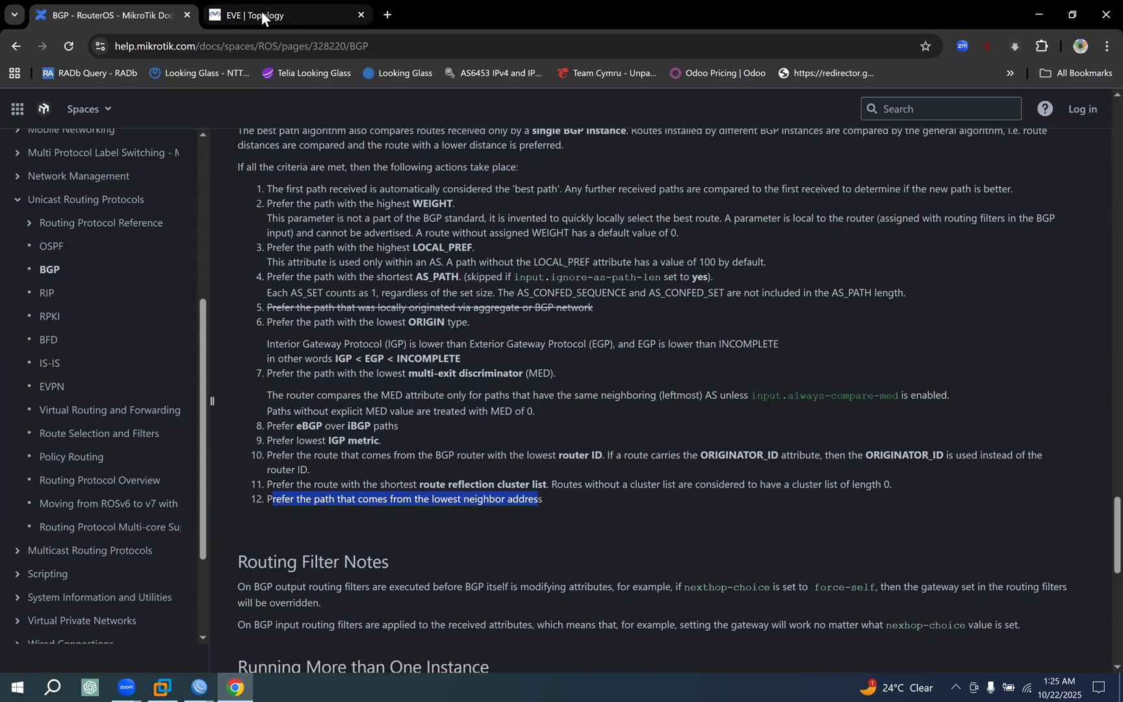
Switch to the CORE-RT1 WinBox session to review its route list, then return to the BGP documentation in Chrome.
click(201, 683)
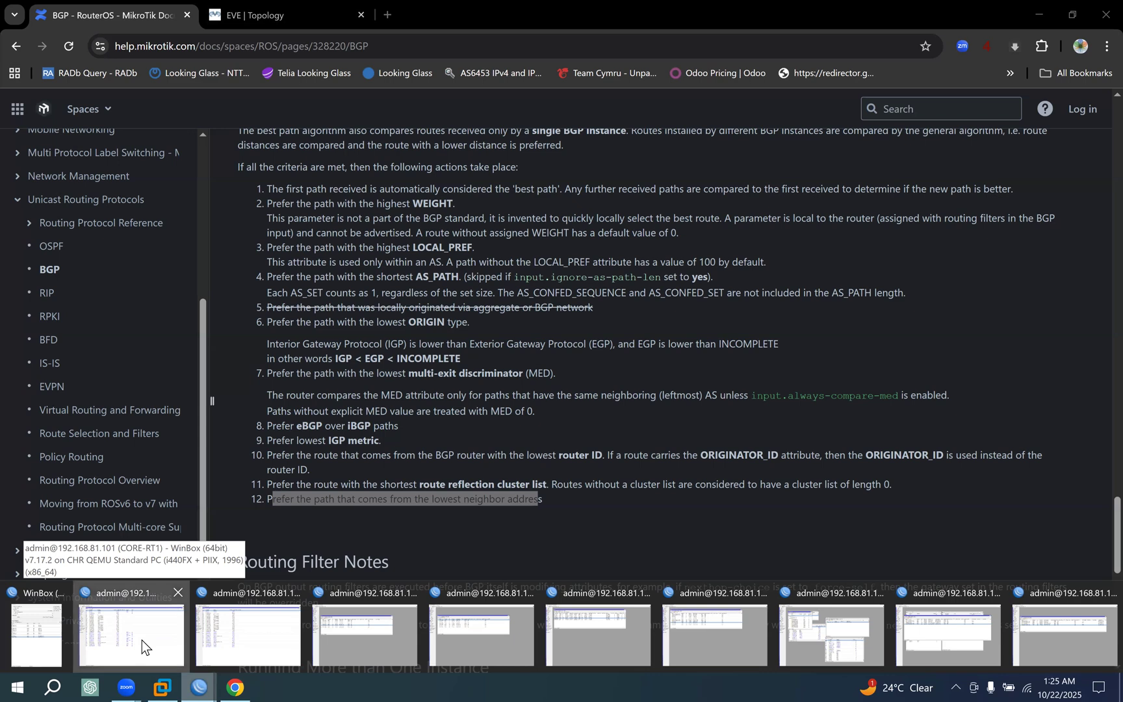
click(141, 641)
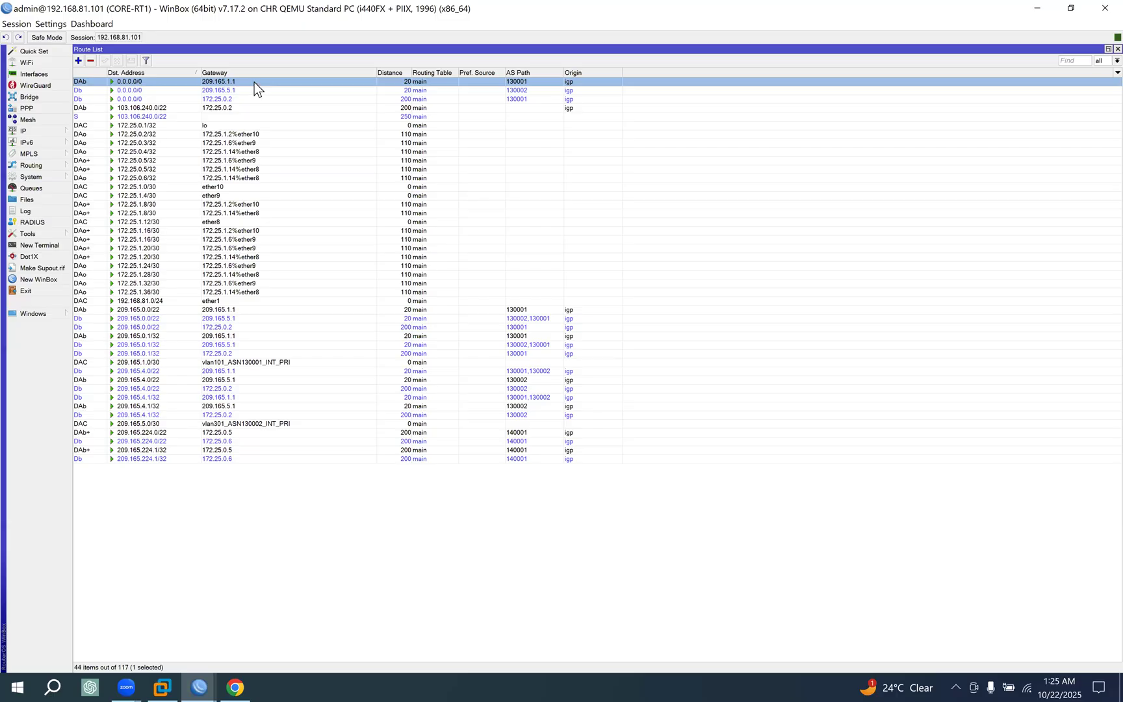
click(234, 676)
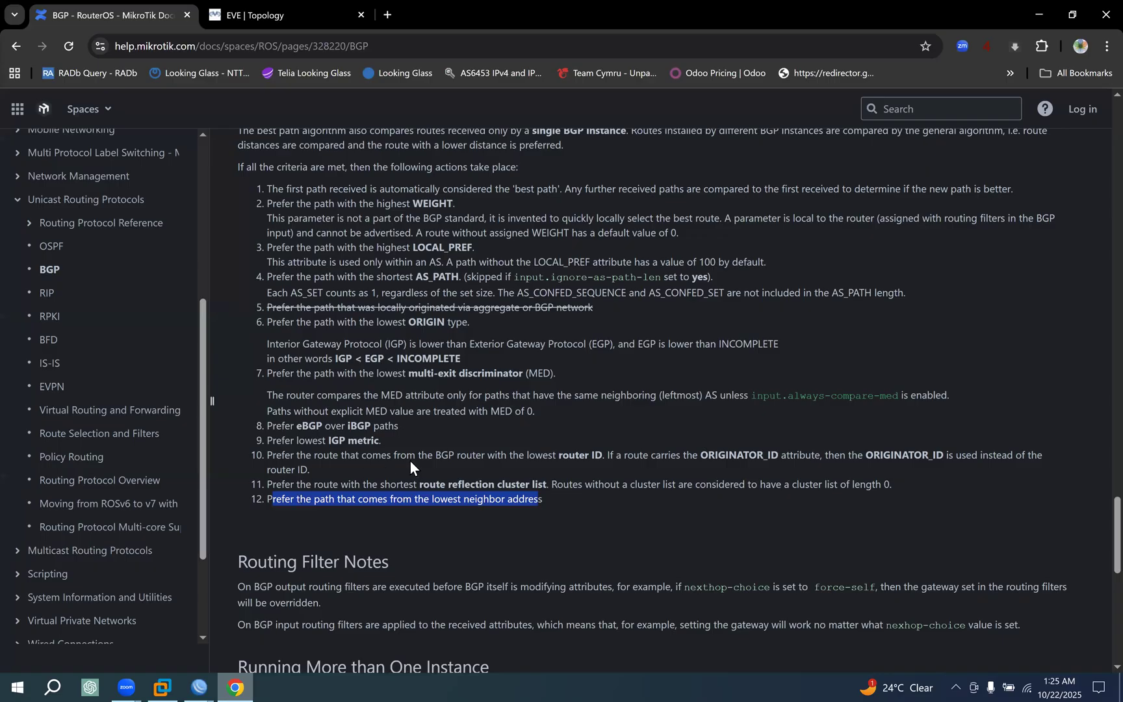
Reread the tenth rule on router ID and ORIGINATOR_ID and the eleventh rule on the shortest route reflection cluster list.
click(410, 460)
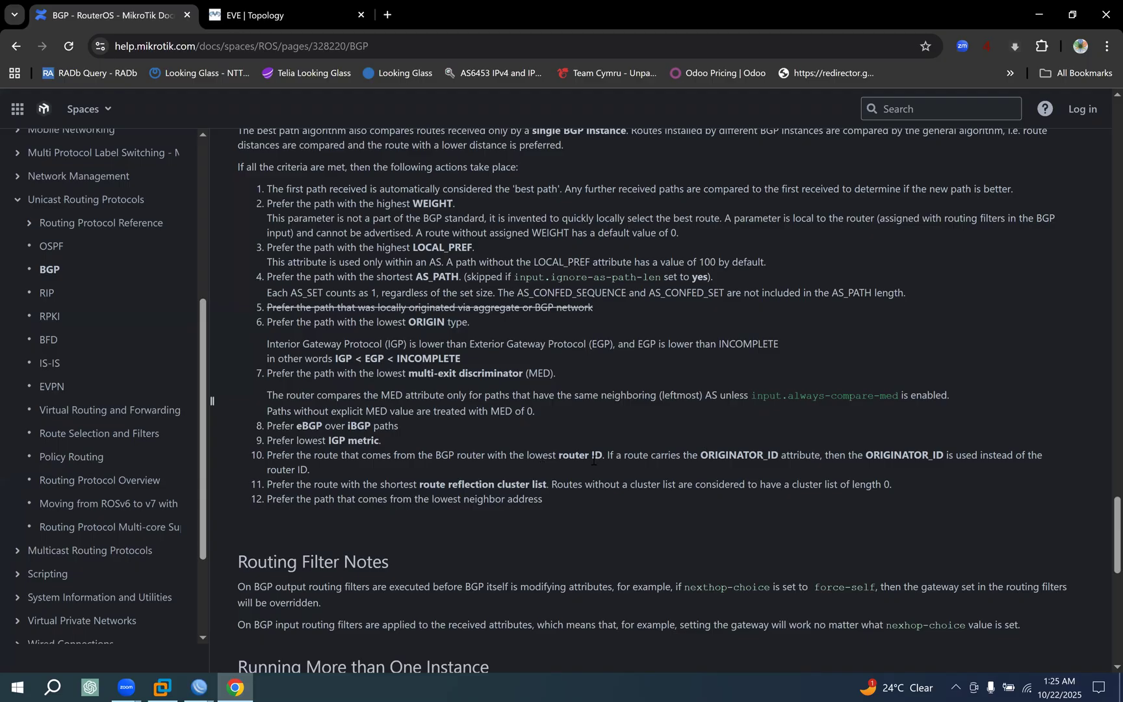
drag(609, 454, 266, 455)
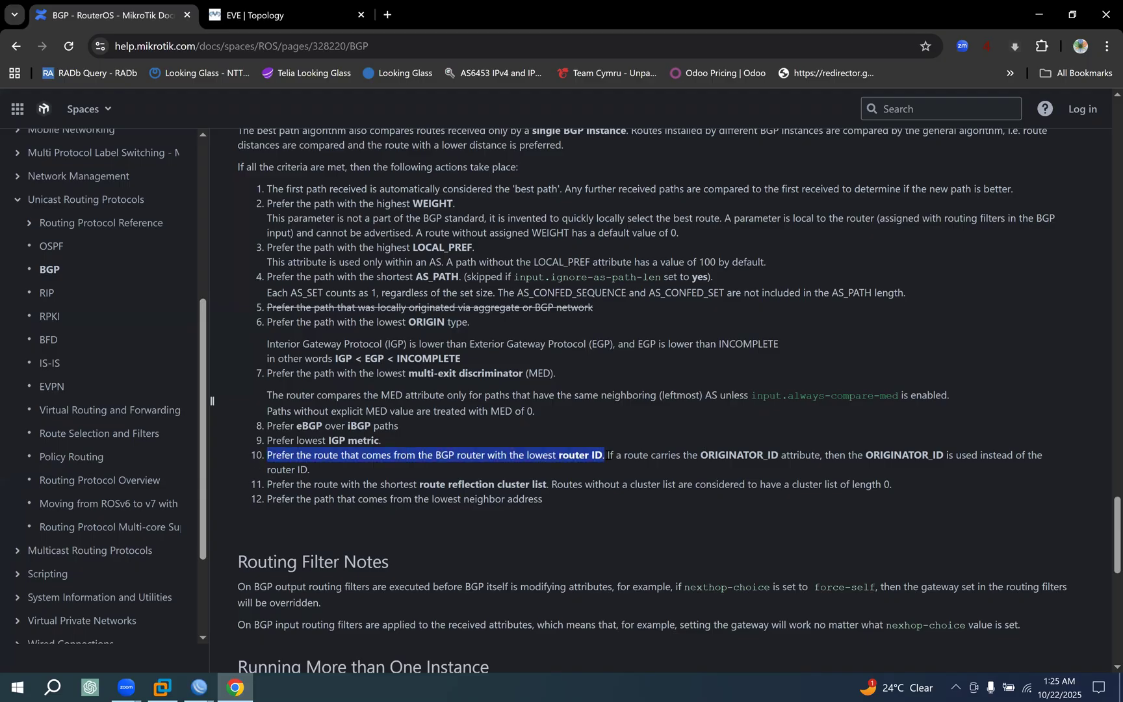
drag(607, 454, 613, 469)
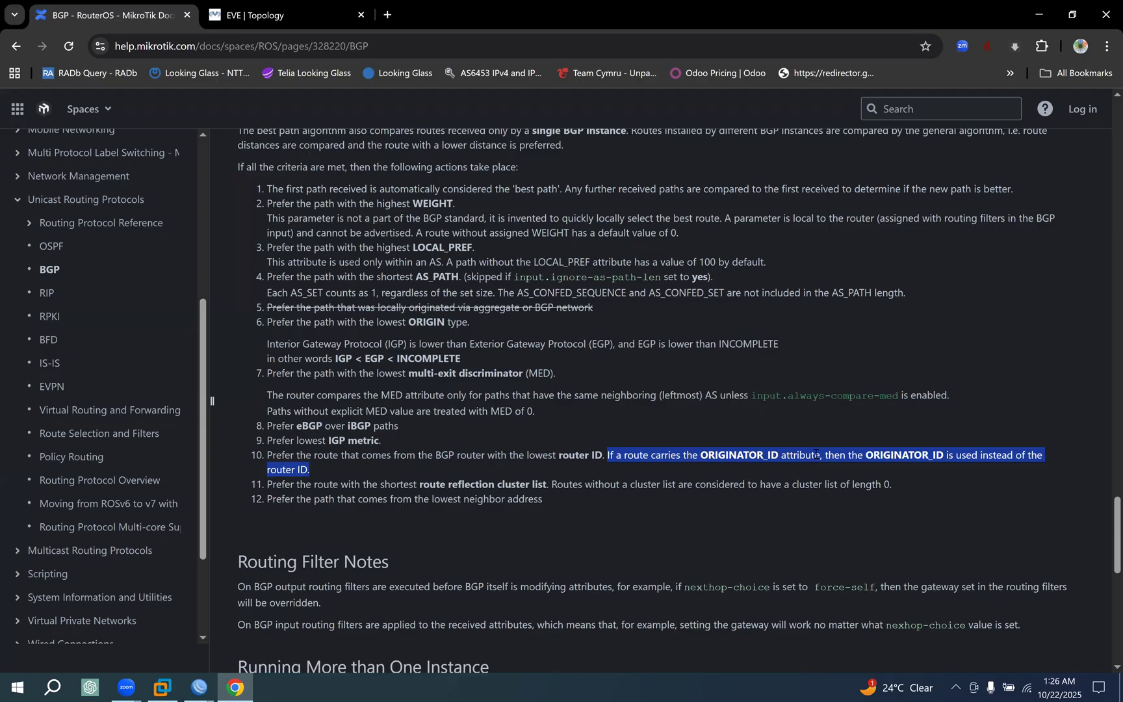
click(788, 457)
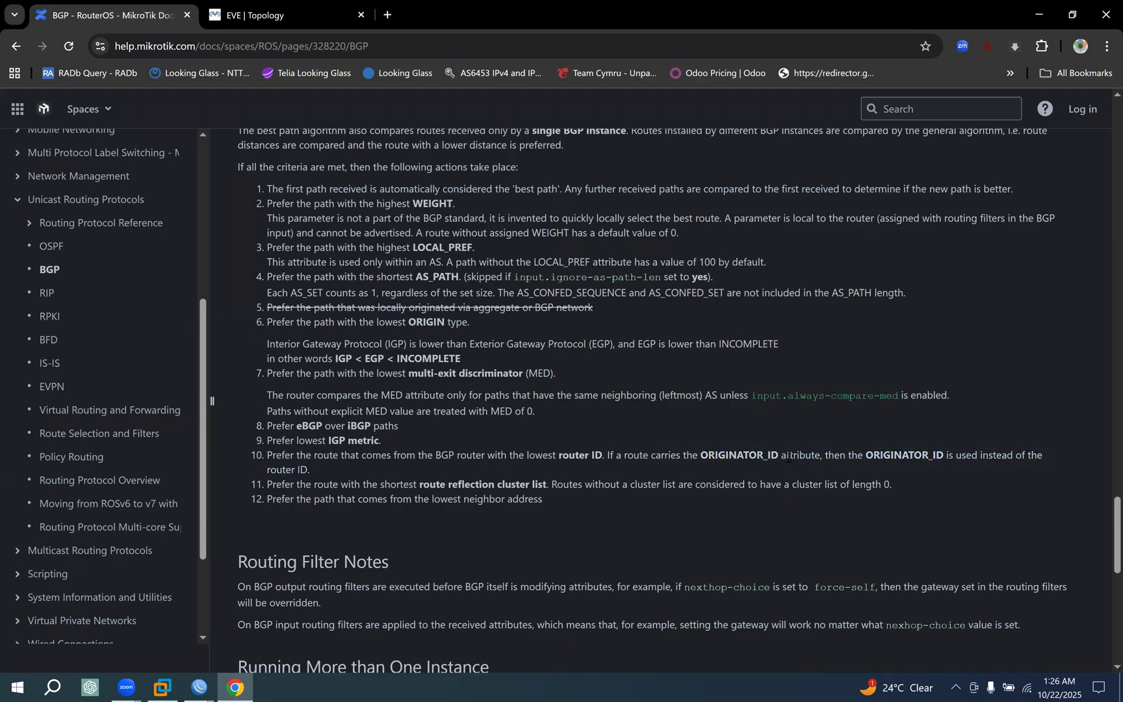
drag(708, 457, 799, 458)
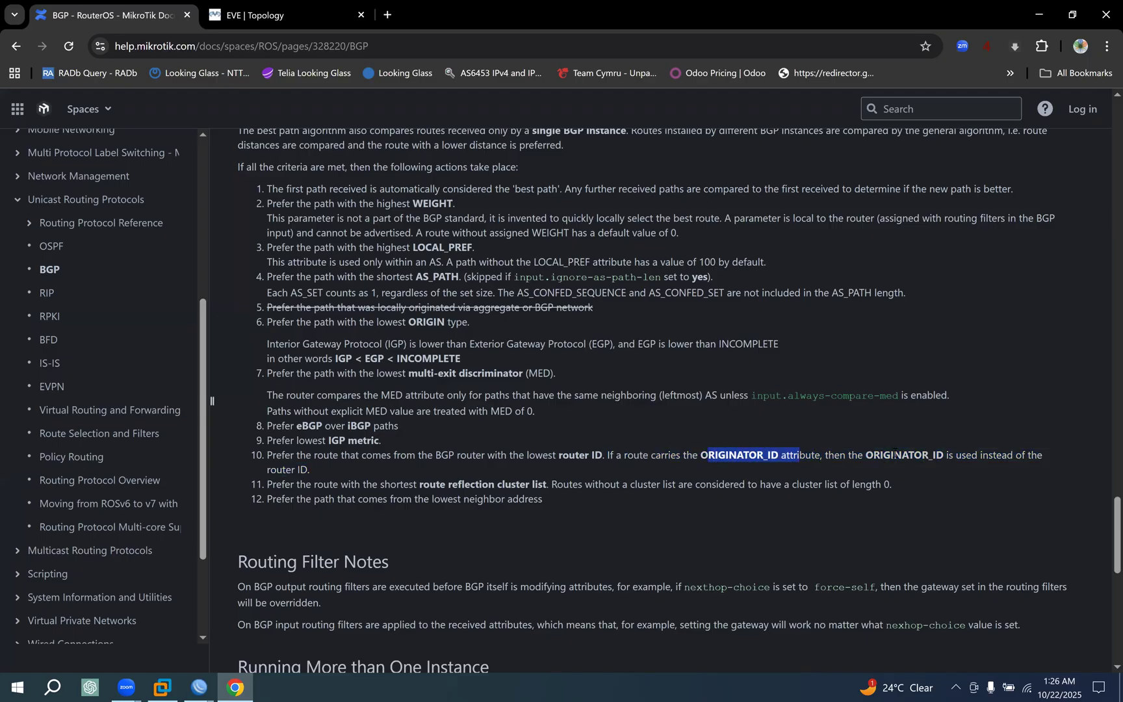
drag(901, 456, 307, 469)
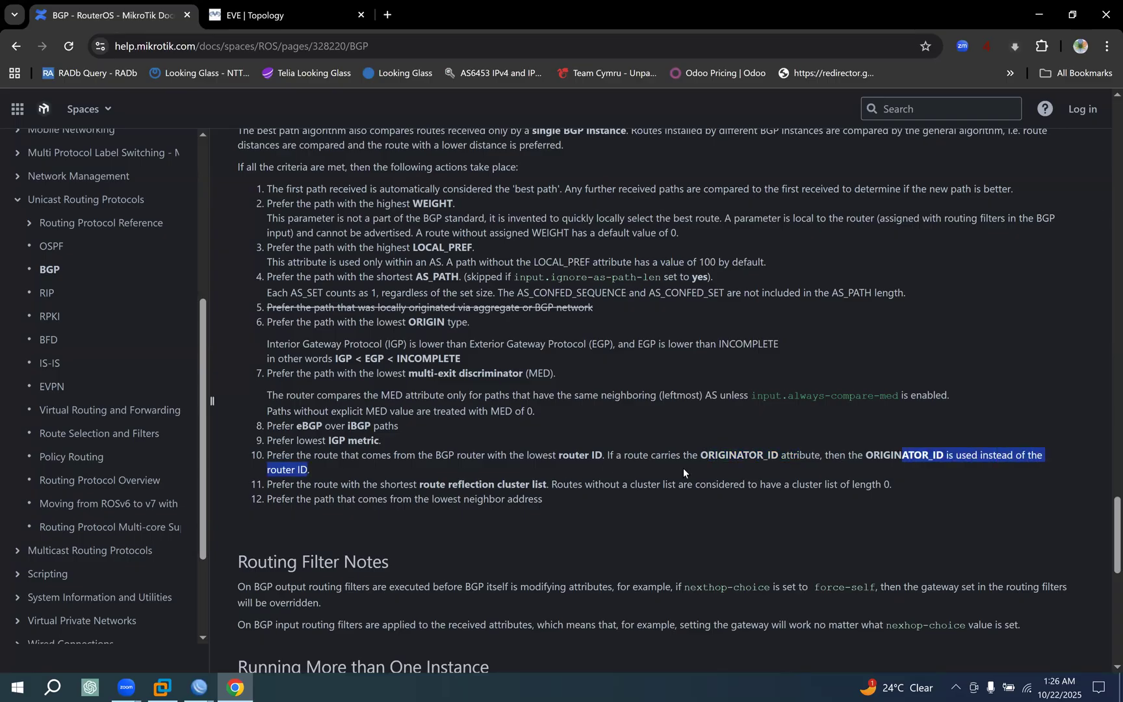
drag(701, 457, 788, 456)
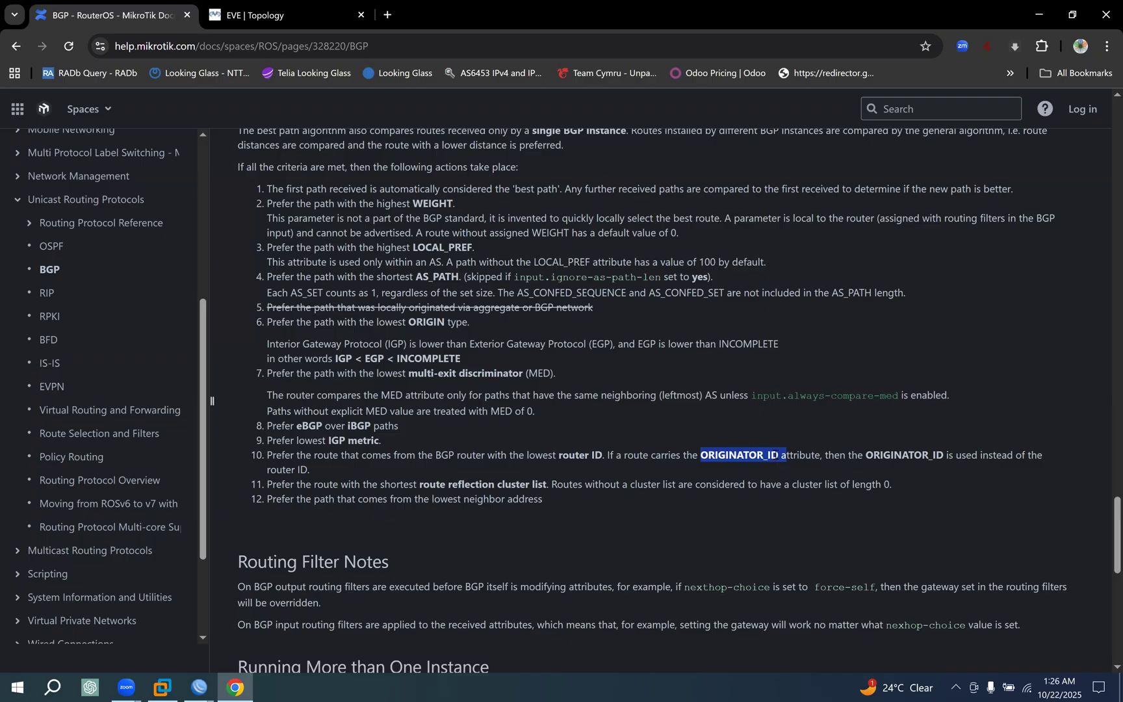
drag(267, 485, 885, 487)
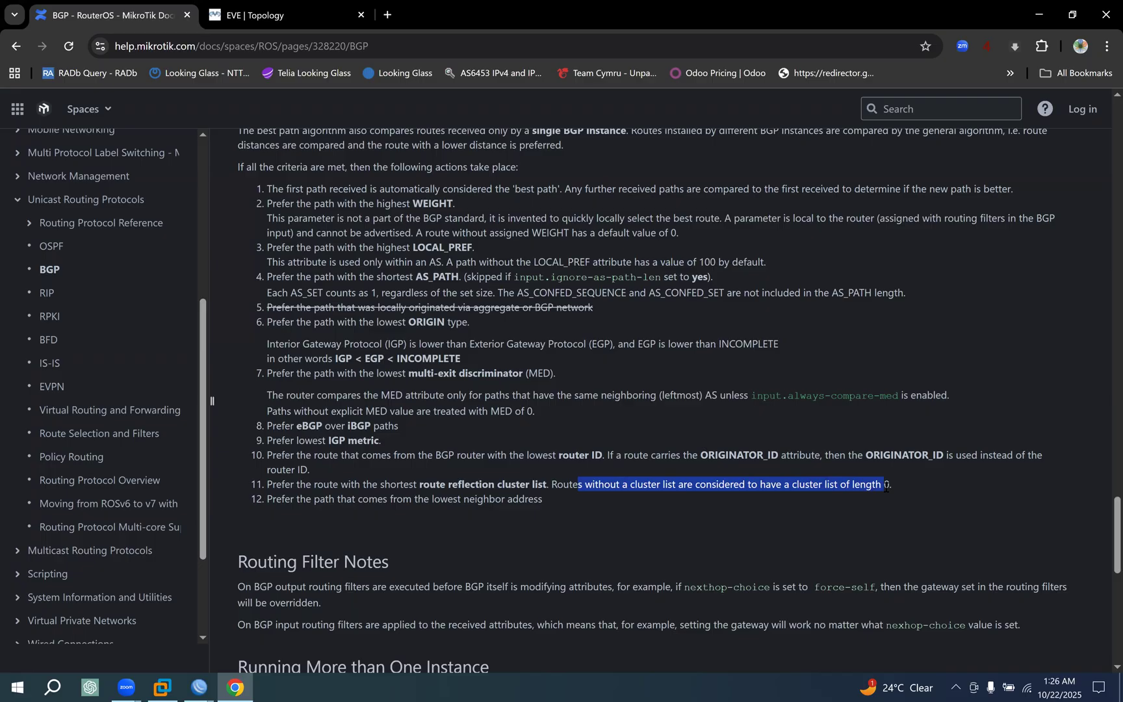
drag(465, 486, 658, 487)
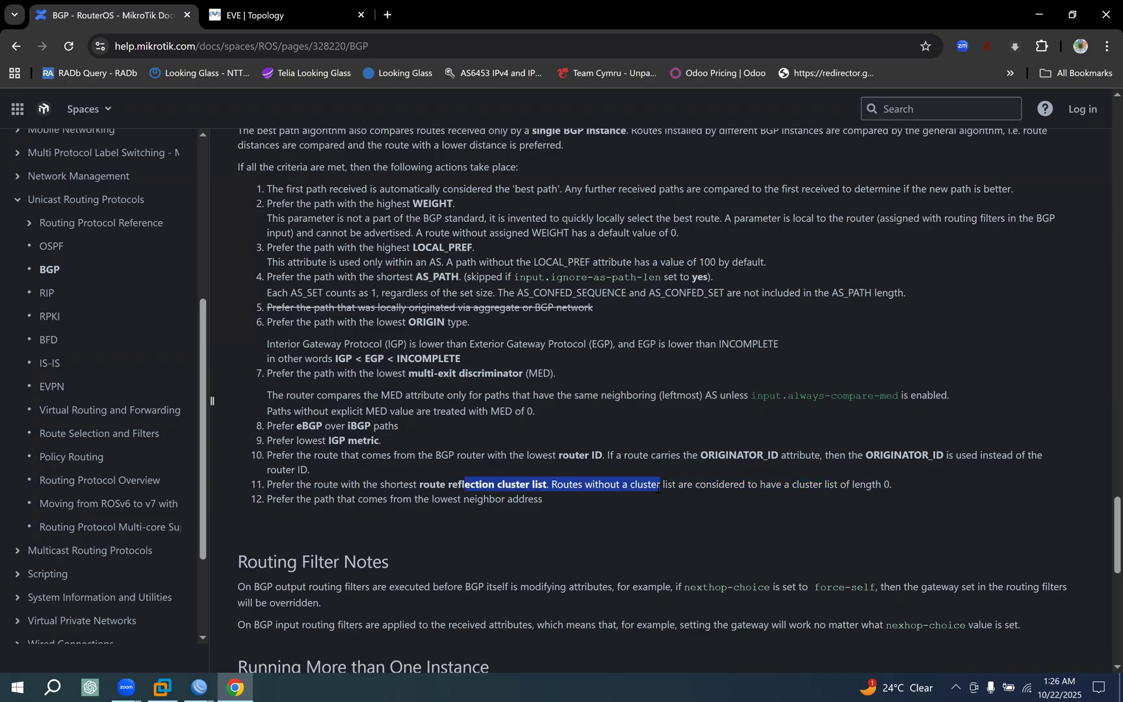
In the EVE topology, trace 209.165.224.0/22 from CUST1-RT1 through POP-RT1 to CORE-RT1 and CORE-RT2, and the exchange between both cores, with temporary markings.
click(246, 16)
scroll(588, 409, down, 1)
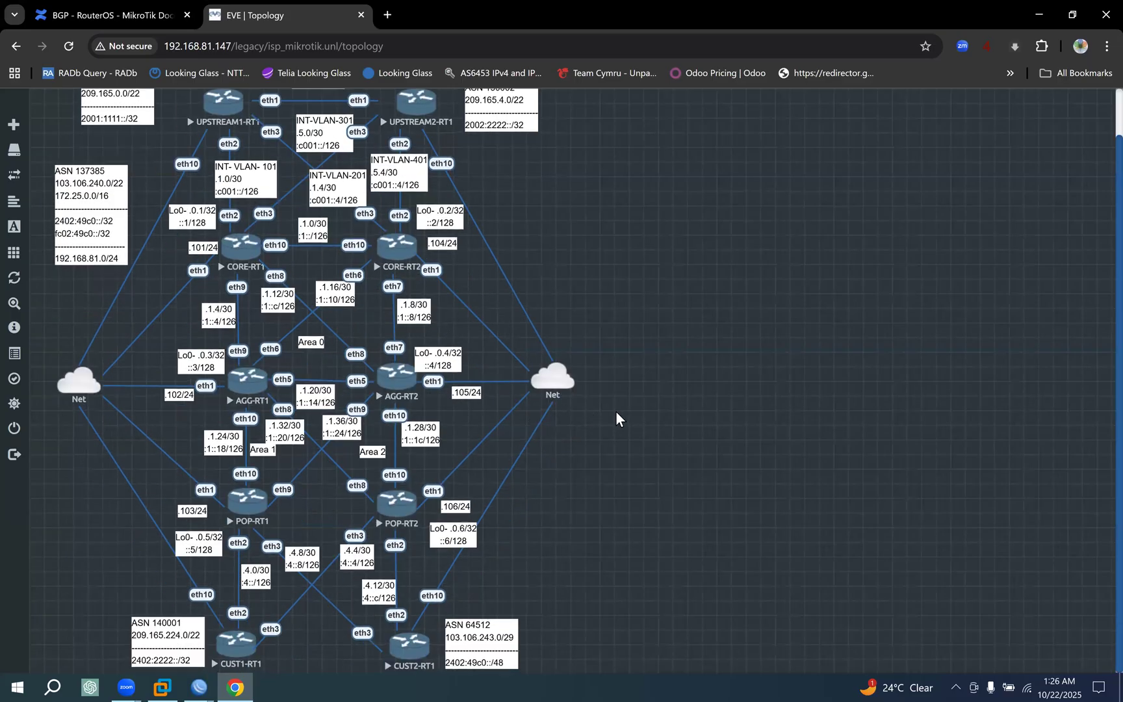
click(1007, 395)
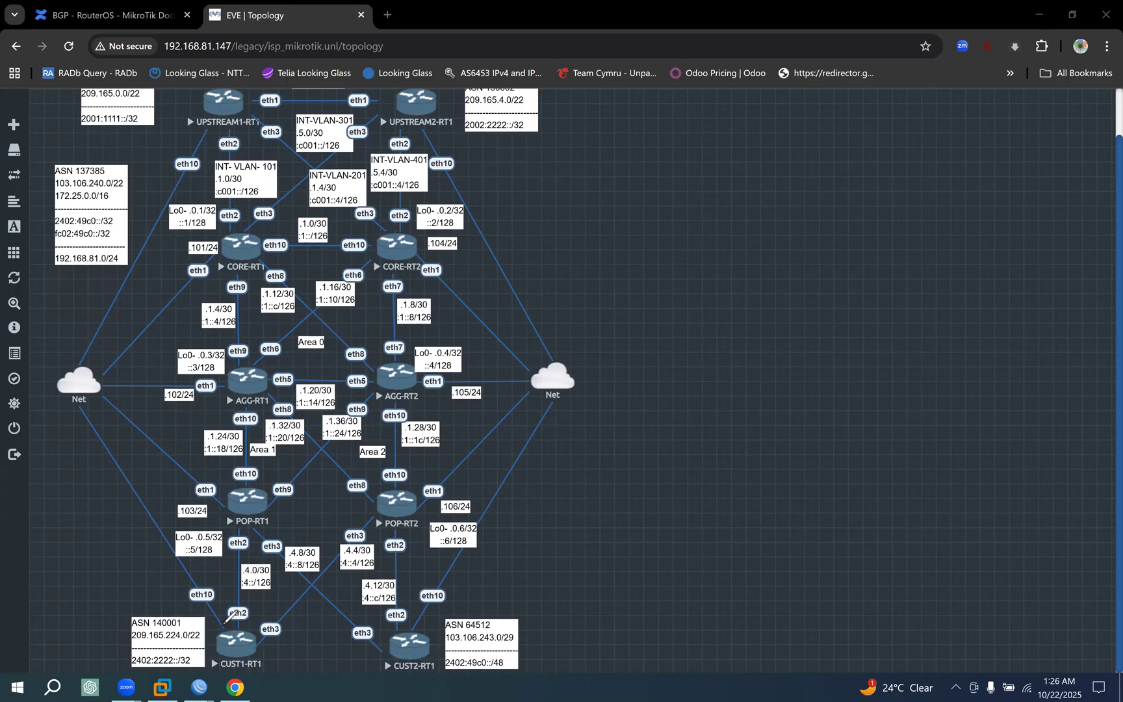
mouse_move(223, 623)
mouse_down()
mouse_move(269, 624)
mouse_move(240, 533)
mouse_move(282, 502)
mouse_move(228, 475)
mouse_up()
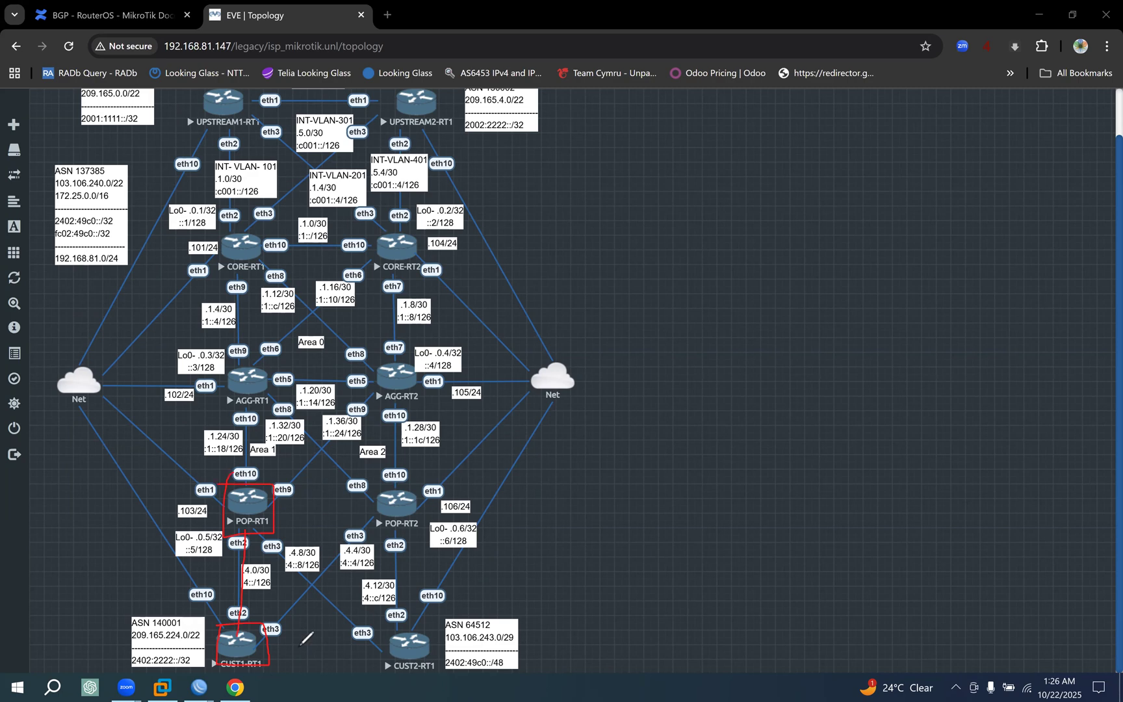
drag(132, 640, 203, 640)
drag(244, 484, 240, 250)
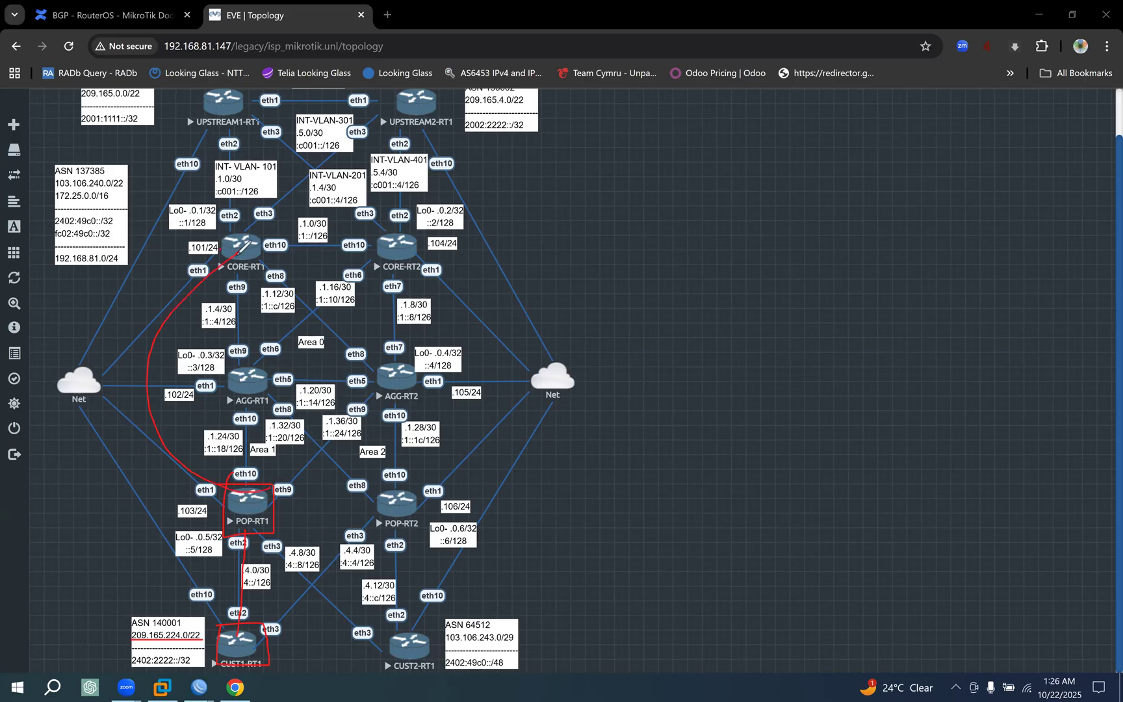
drag(273, 497, 307, 497)
mouse_move(406, 247)
mouse_down()
mouse_move(407, 266)
mouse_move(443, 257)
mouse_up()
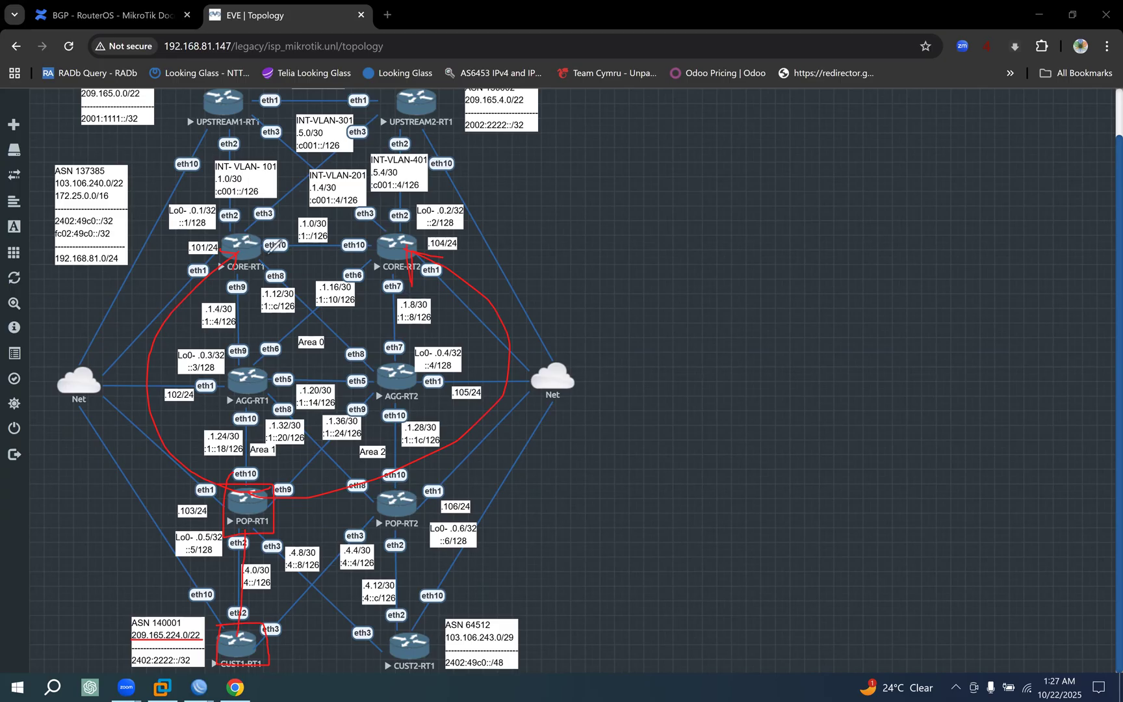
drag(244, 228, 362, 256)
drag(313, 222, 225, 227)
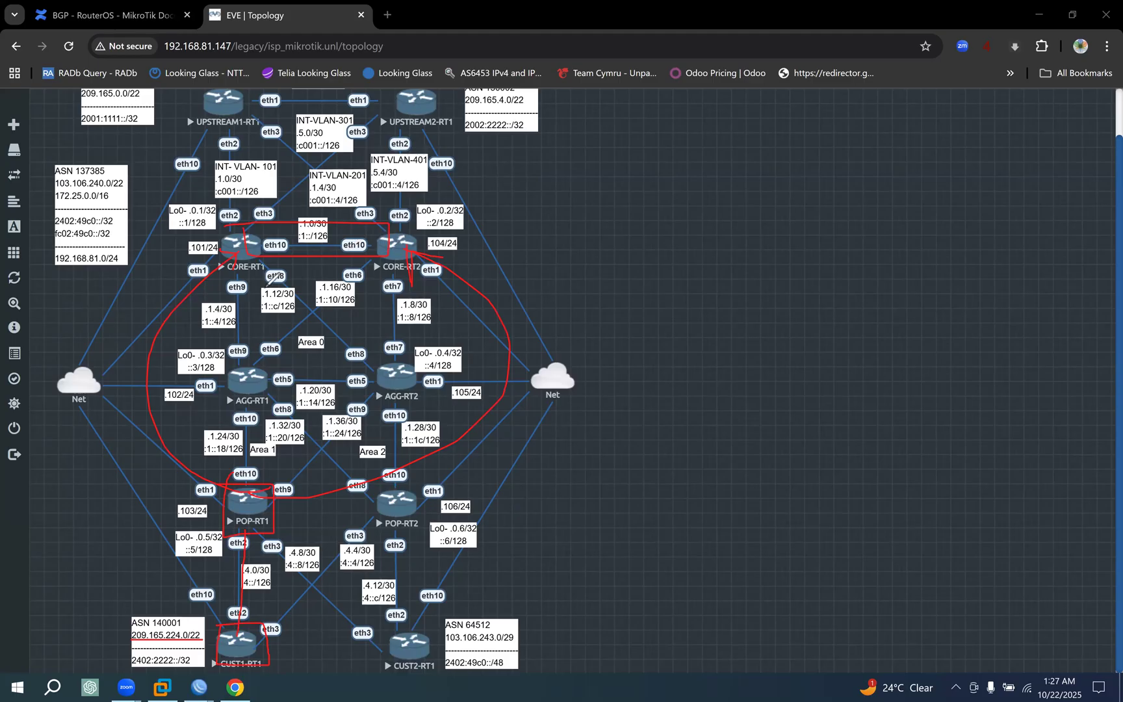
Circle the 209.165.224.0/22 prefix, box both core routers, trace the path from CUST1-RT1 through POP-RT2 to each core, then clear all markings.
mouse_move(148, 622)
mouse_down()
mouse_move(138, 645)
mouse_move(208, 632)
mouse_move(150, 624)
mouse_up()
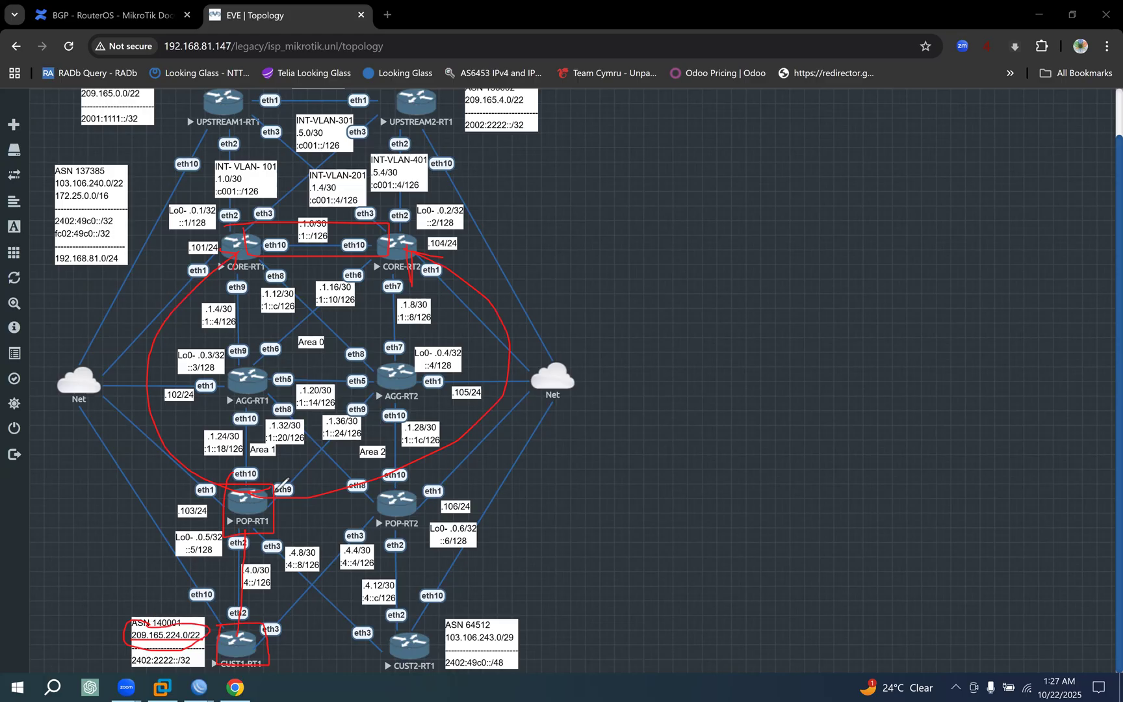
mouse_move(225, 284)
mouse_down()
mouse_move(218, 223)
mouse_move(286, 228)
mouse_up()
mouse_move(375, 273)
mouse_down()
mouse_move(444, 220)
mouse_move(440, 273)
mouse_up()
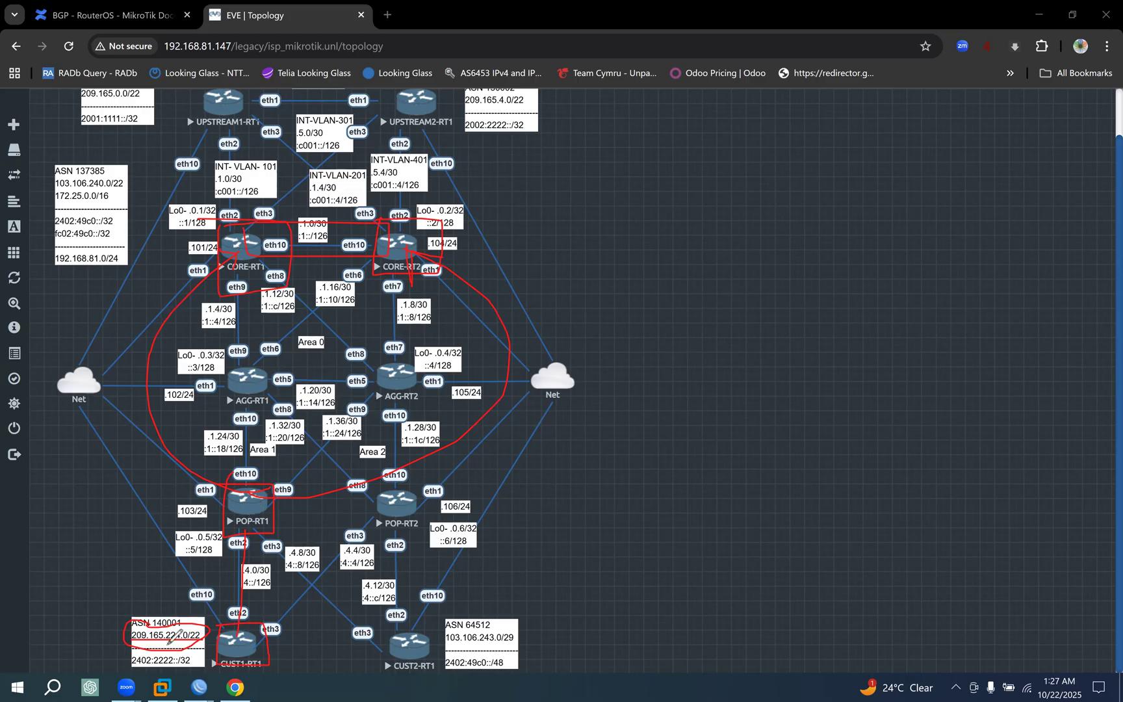
mouse_move(366, 487)
mouse_down()
mouse_move(368, 502)
mouse_move(424, 496)
mouse_move(323, 484)
mouse_up()
mouse_move(247, 645)
mouse_down()
mouse_move(313, 556)
mouse_move(366, 517)
mouse_move(249, 658)
mouse_up()
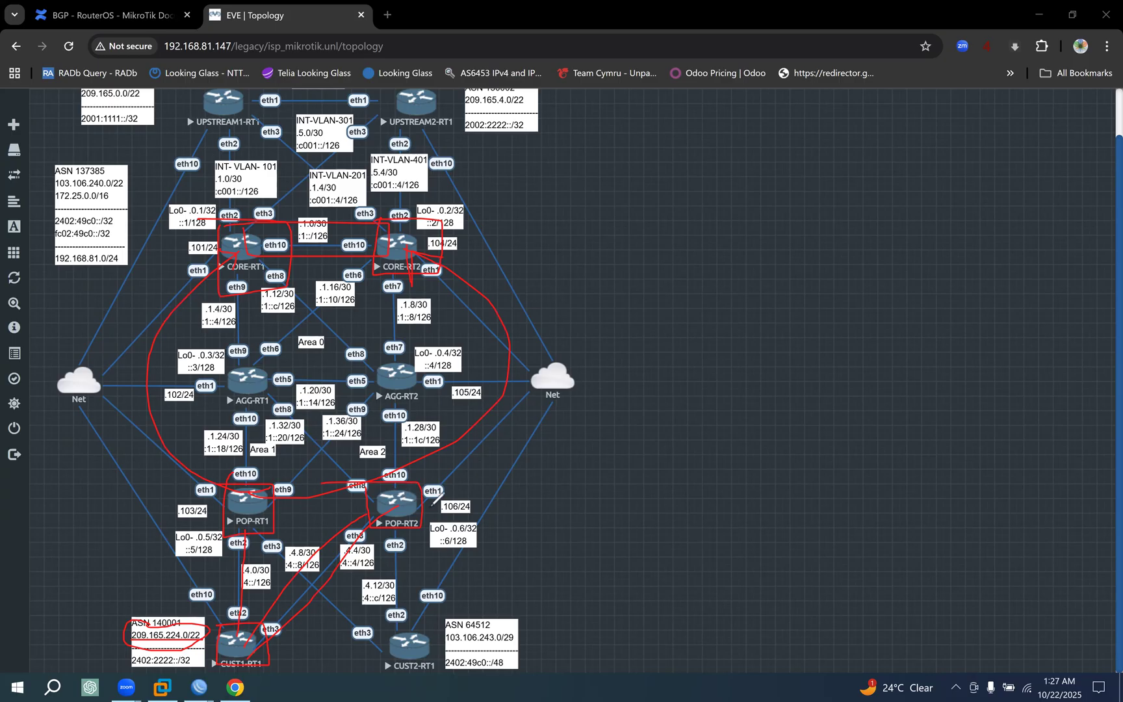
mouse_move(280, 234)
mouse_down()
mouse_move(414, 460)
mouse_move(384, 509)
mouse_up()
drag(439, 263, 452, 444)
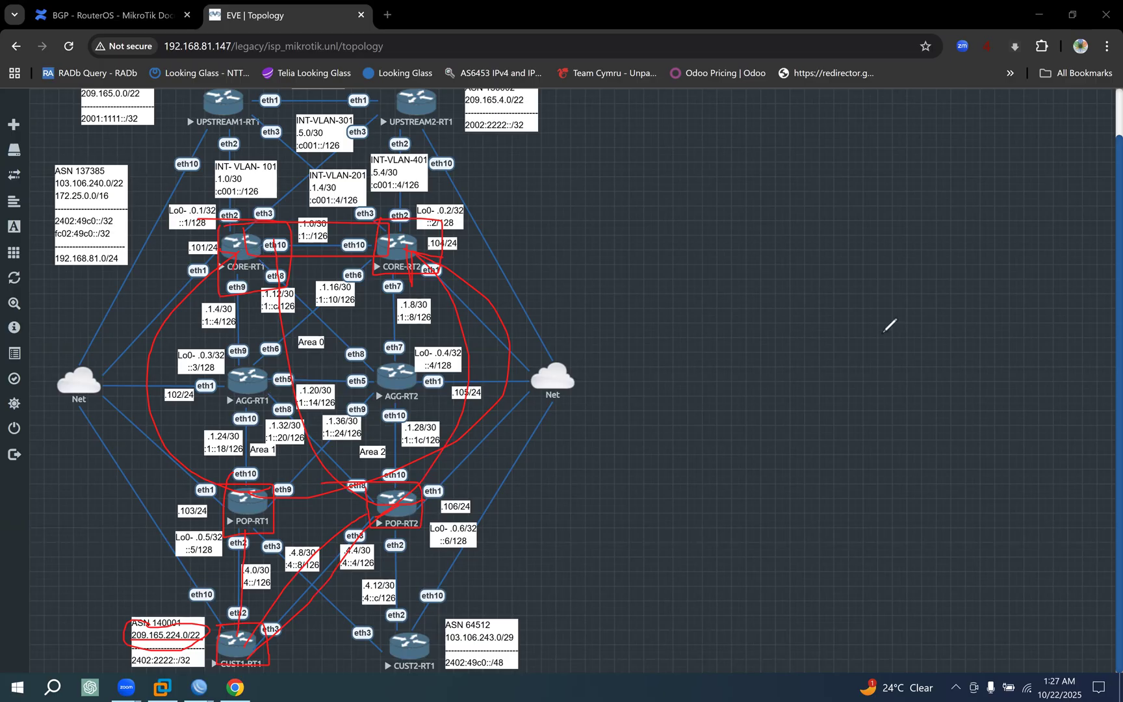
click(998, 489)
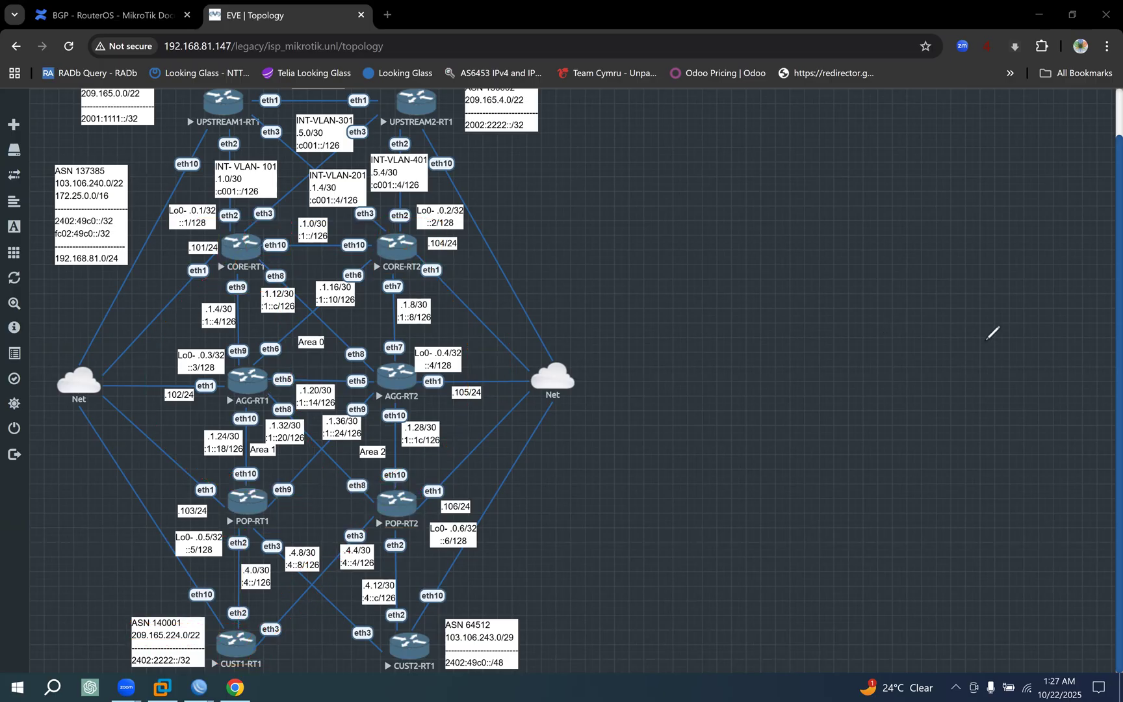
Box CORE-RT1 and mark its route reflection paths to AGG-RT1, AGG-RT2, POP-RT1 and POP-RT2.
mouse_move(214, 223)
mouse_down()
mouse_move(213, 293)
mouse_move(304, 279)
mouse_up()
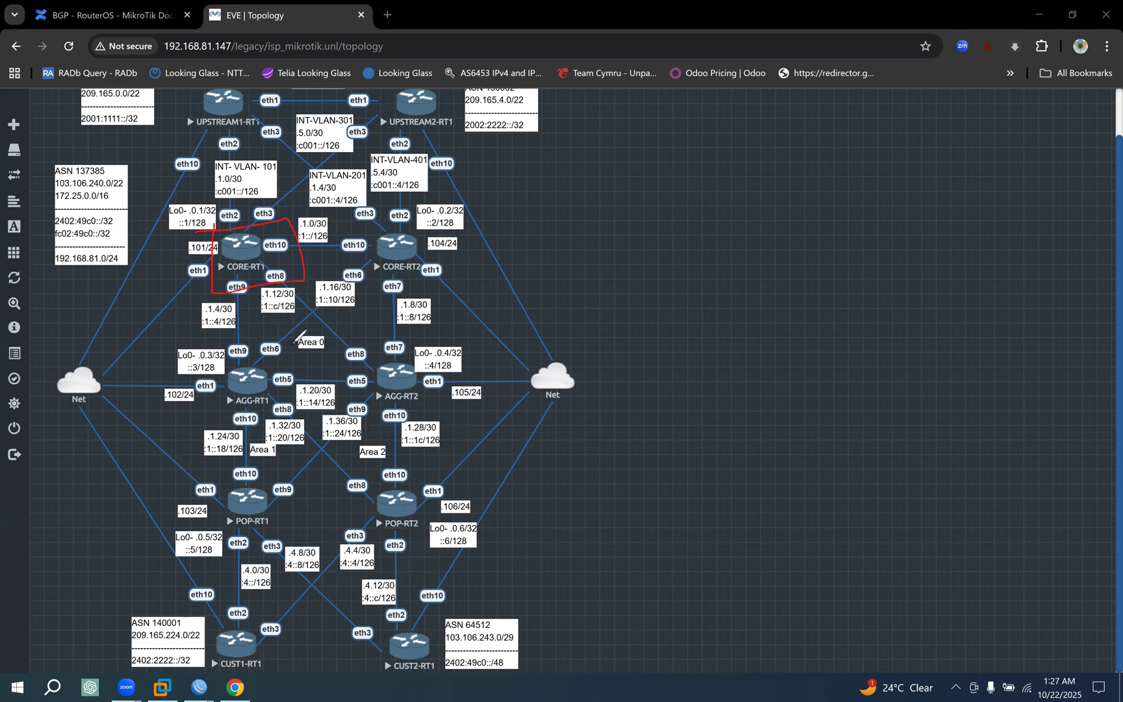
drag(235, 292, 240, 420)
drag(273, 290, 396, 390)
drag(281, 277, 249, 564)
drag(263, 287, 394, 501)
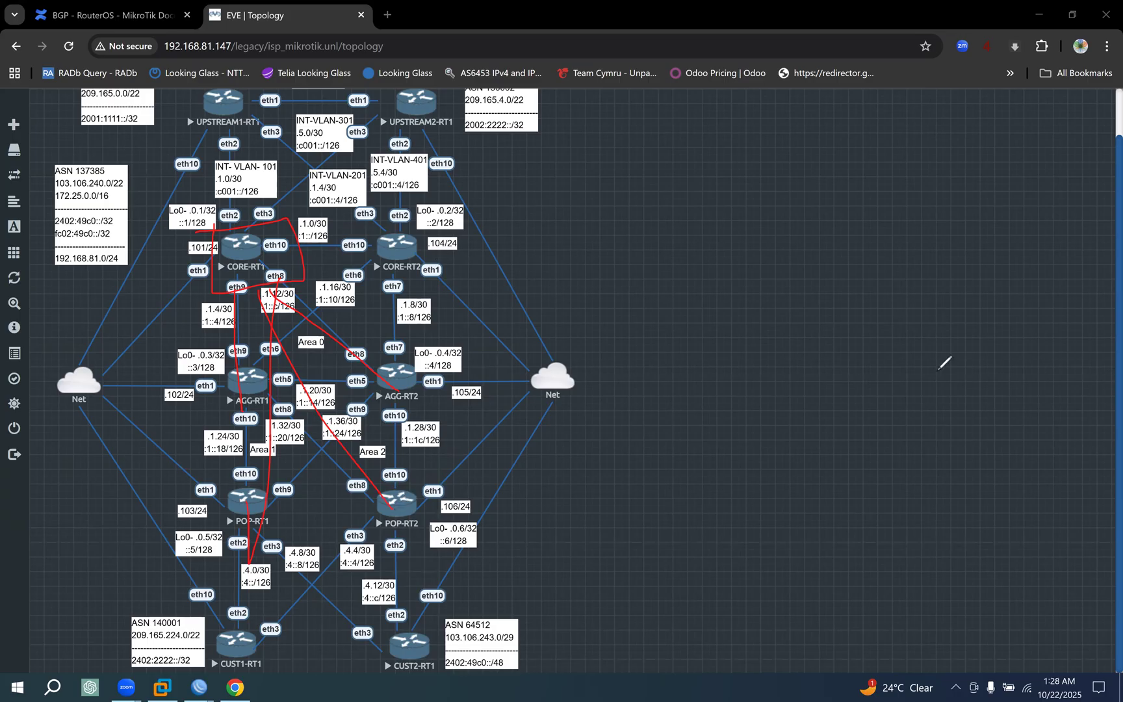
Box CORE-RT2 and mark its route reflection paths to AGG-RT1, AGG-RT2, POP-RT1 and POP-RT2.
drag(368, 213, 436, 286)
drag(384, 218, 435, 286)
drag(401, 241, 285, 353)
drag(405, 262, 404, 377)
mouse_move(257, 505)
mouse_down()
mouse_move(392, 293)
mouse_move(394, 503)
mouse_up()
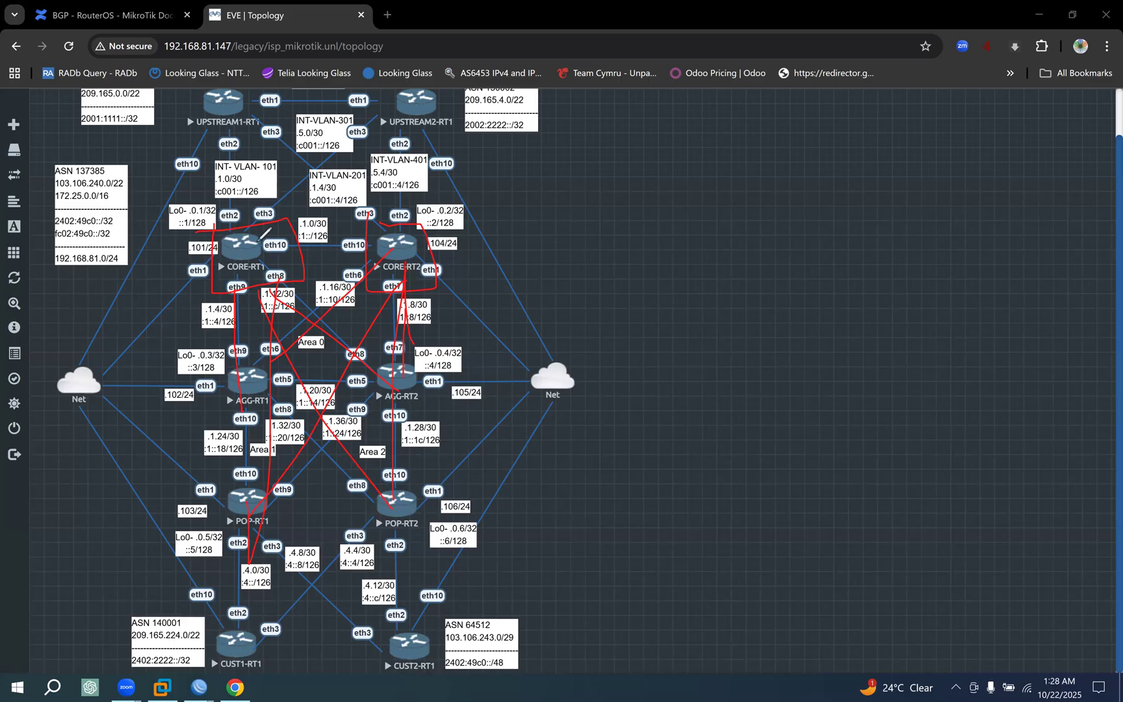
Underline and circle the loopback labels of CORE-RT1 (.0.1/32) and CORE-RT2 (.0.2/32) in the topology.
drag(215, 216, 172, 216)
drag(414, 215, 454, 215)
mouse_move(231, 209)
mouse_down()
mouse_move(191, 231)
mouse_move(218, 190)
mouse_up()
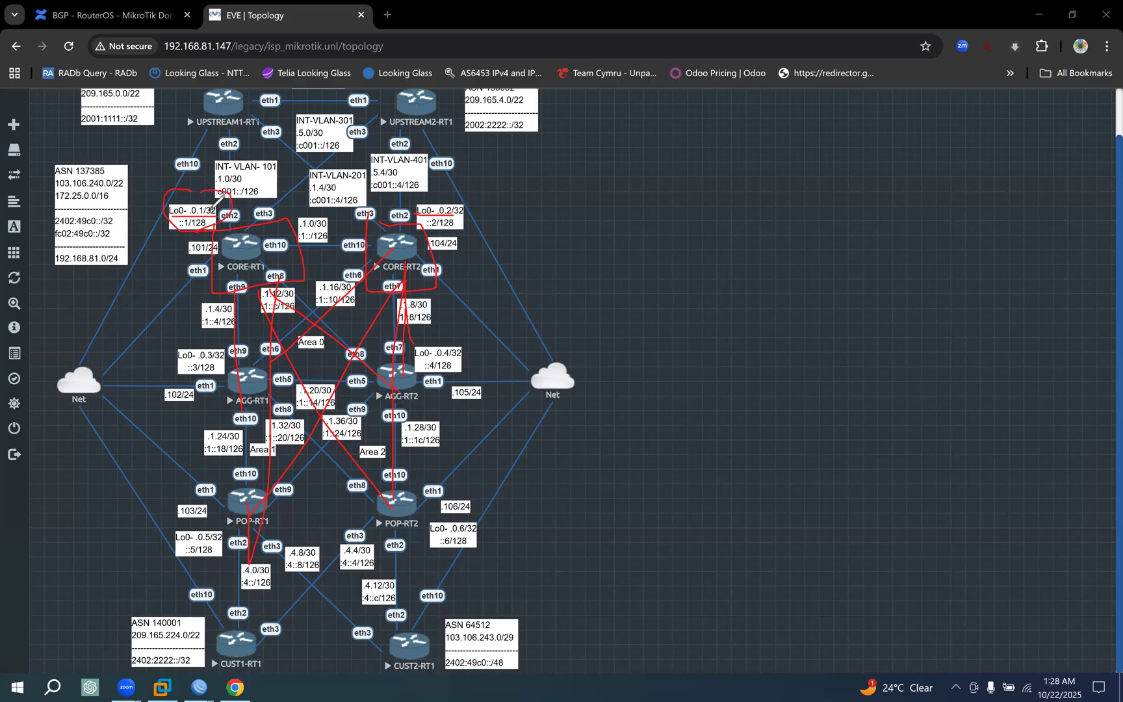
mouse_move(458, 214)
mouse_down()
mouse_move(481, 188)
mouse_move(477, 216)
mouse_up()
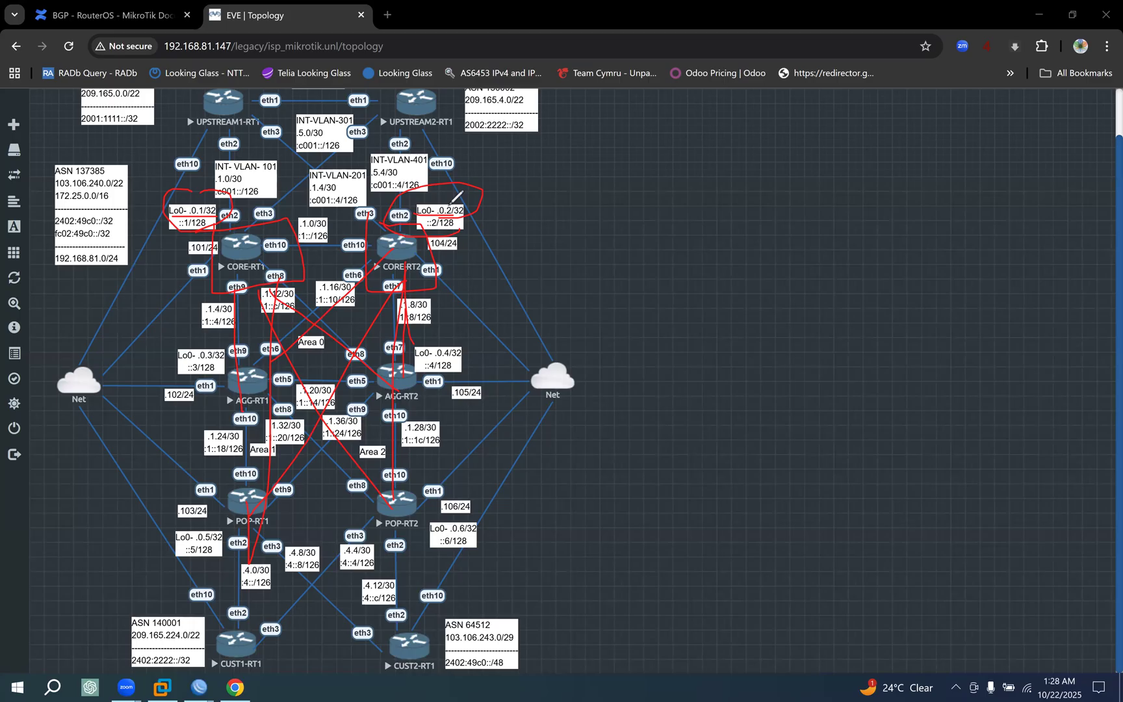
Highlight the ORIGINATOR_ID clause in MikroTik's best-path rules, glance at CORE-RT1's route list in WinBox, and return to the EVE topology.
click(234, 682)
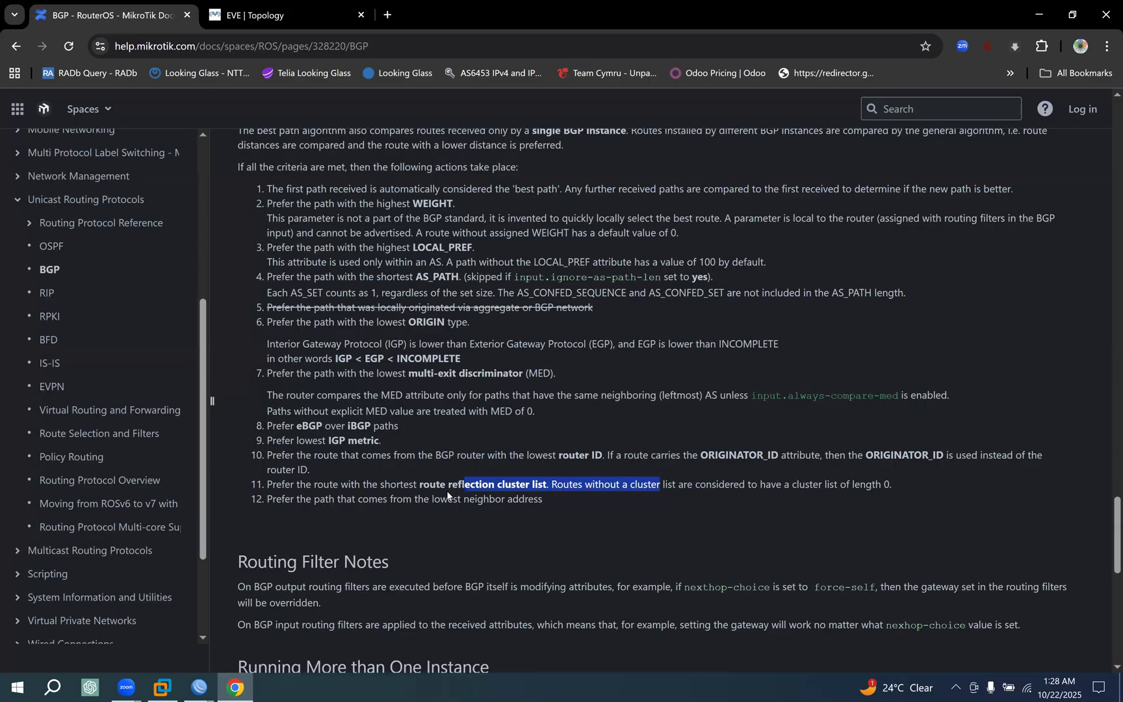
drag(615, 456, 810, 454)
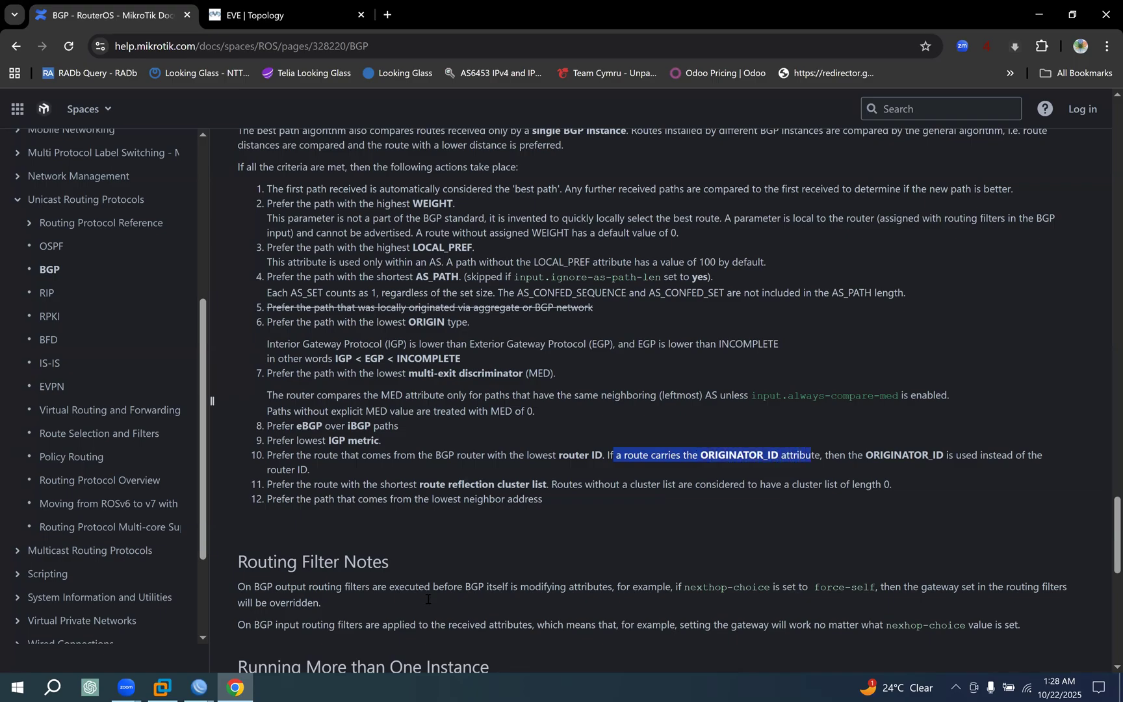
click(199, 687)
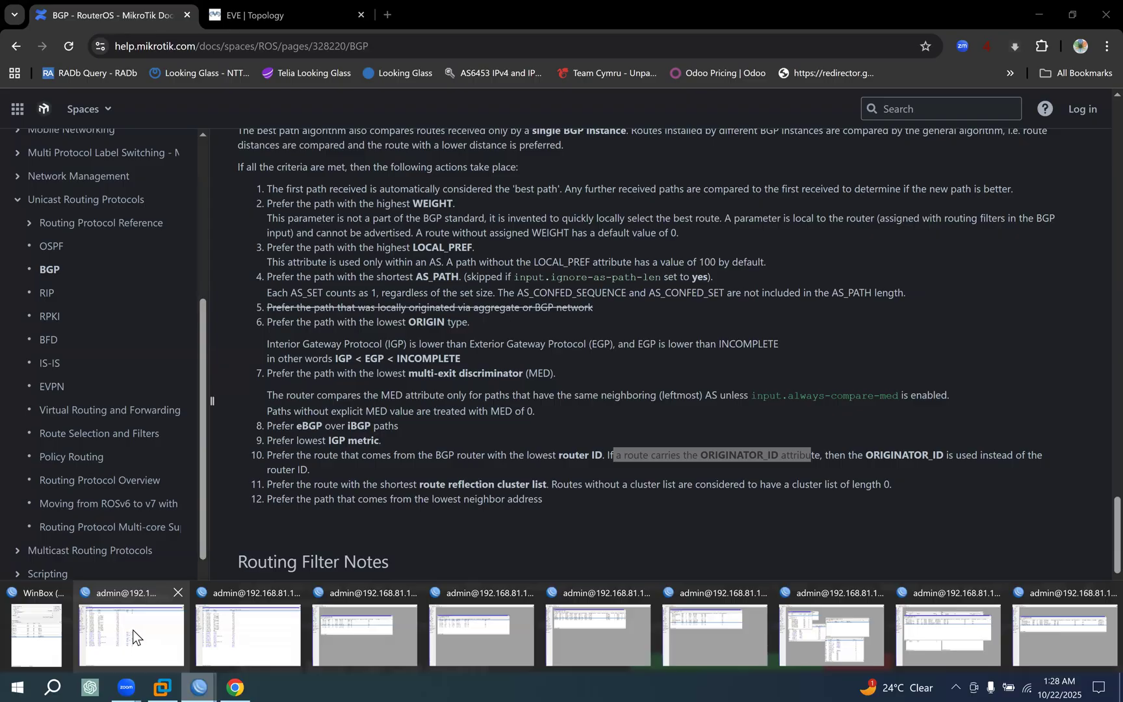
click(131, 636)
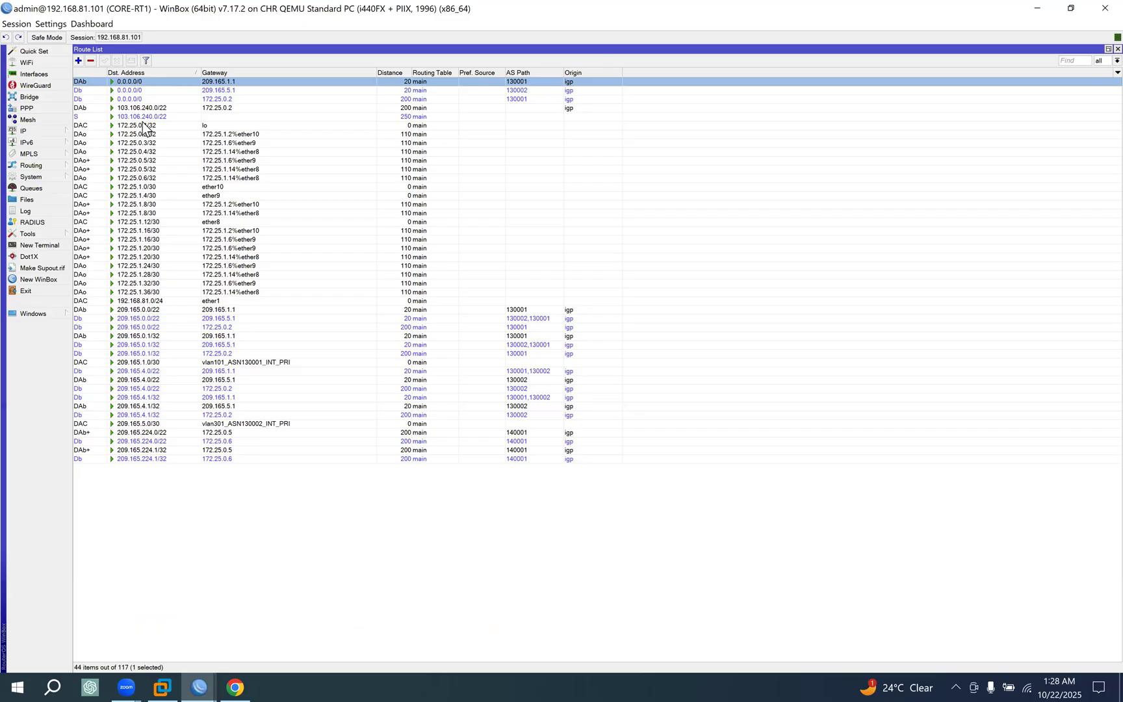
click(235, 687)
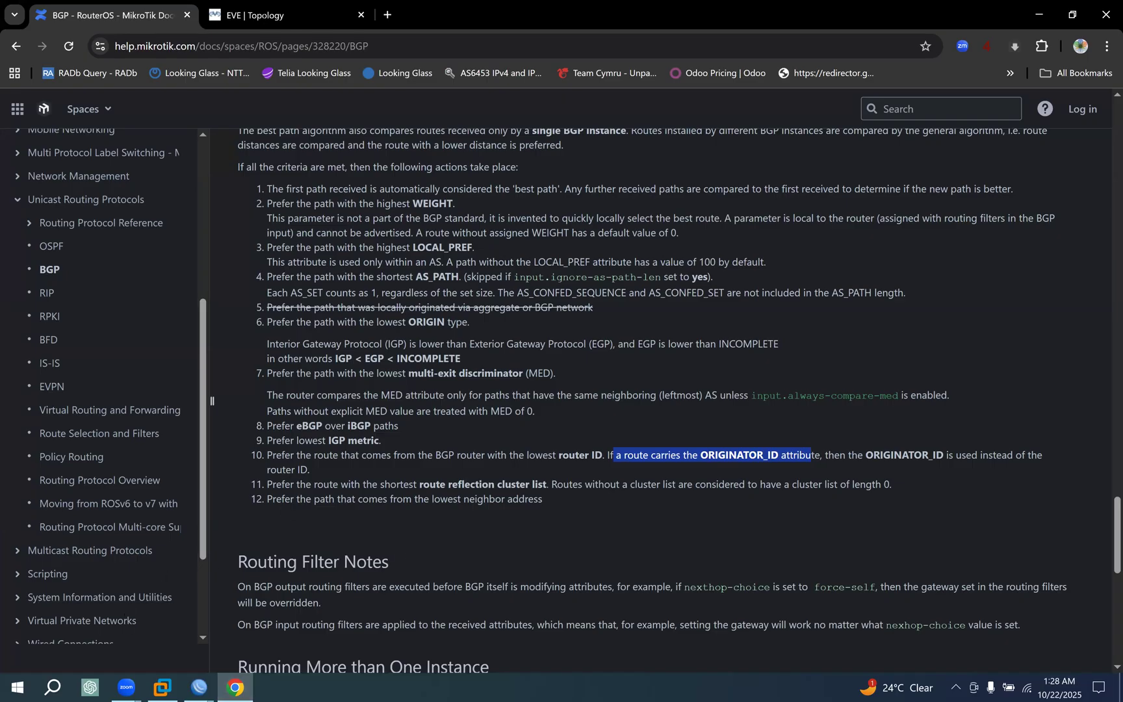
click(259, 14)
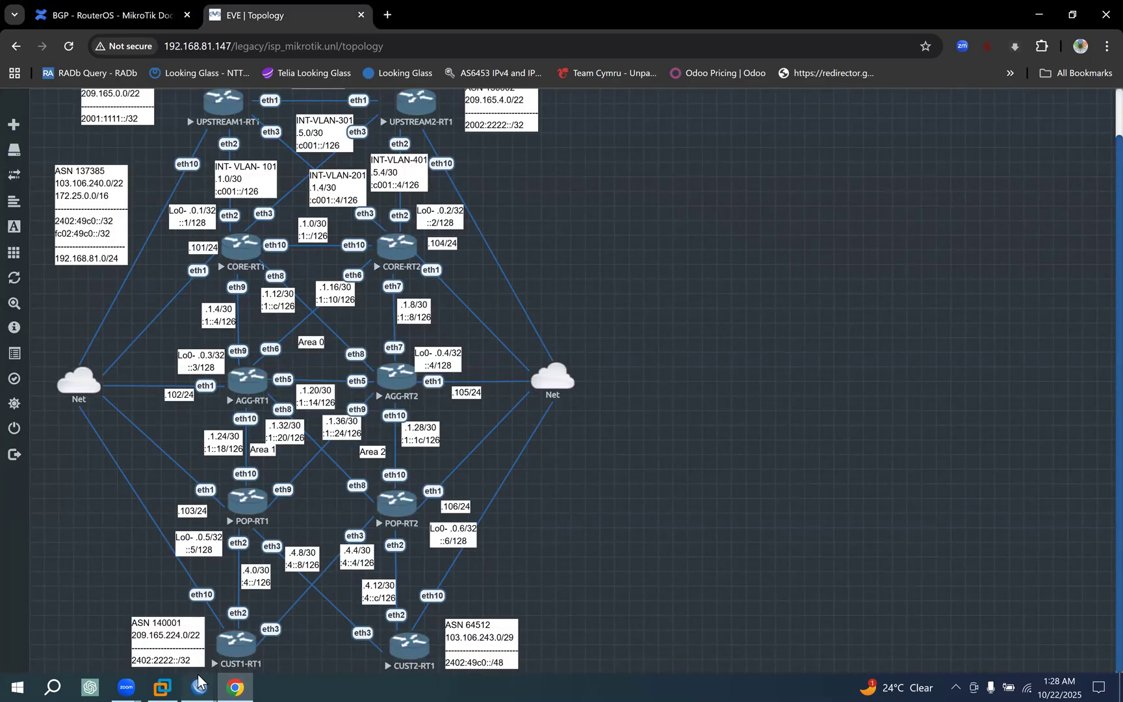
Switch to CORE-RT1's WinBox session and compare the 209.165.224.0/22 routes via gateways 172.25.0.5 and 172.25.0.6.
mouse_move(198, 681)
click(198, 627)
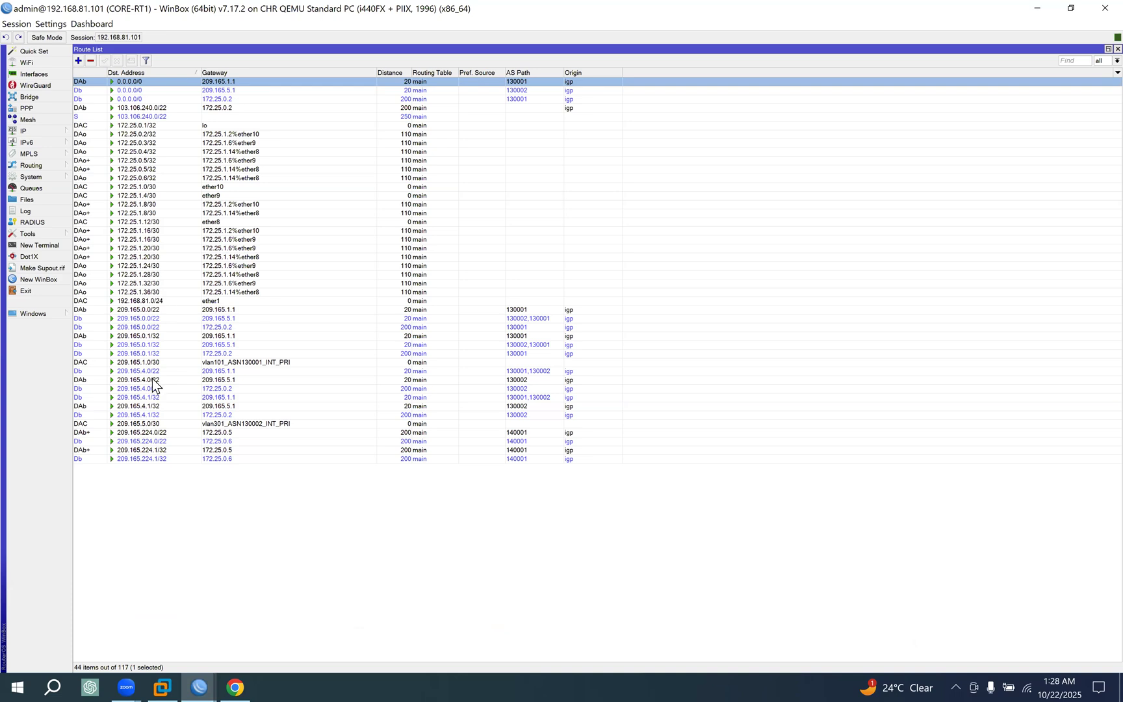
click(154, 433)
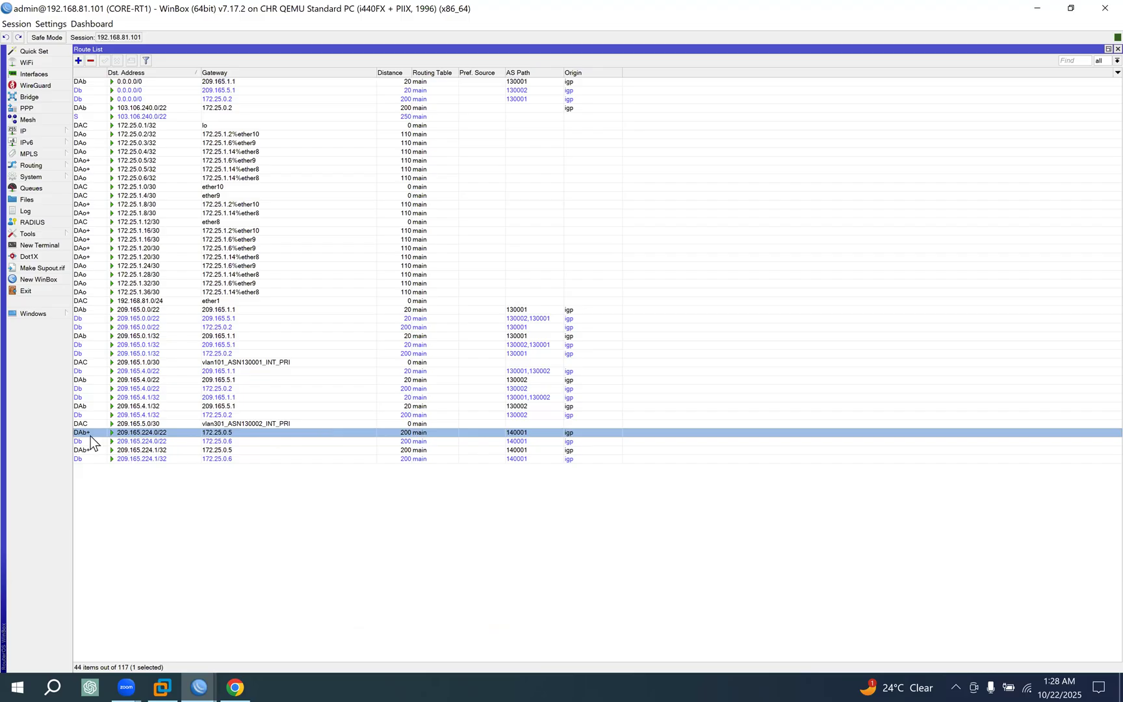
click(148, 442)
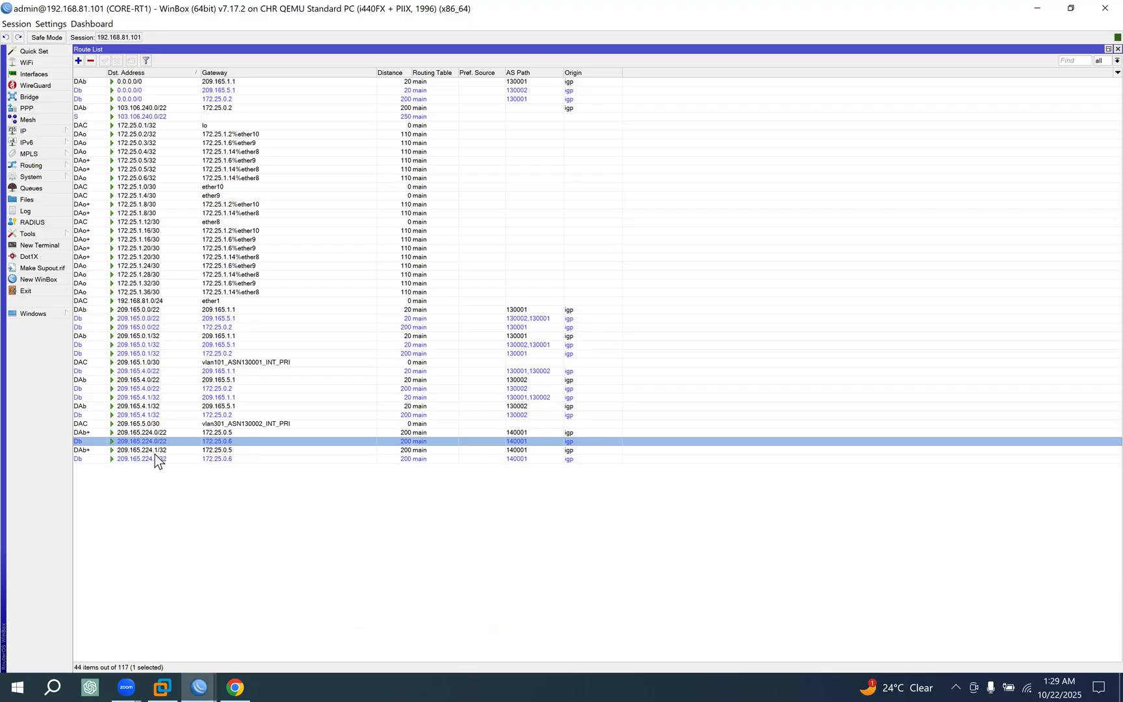
click(157, 433)
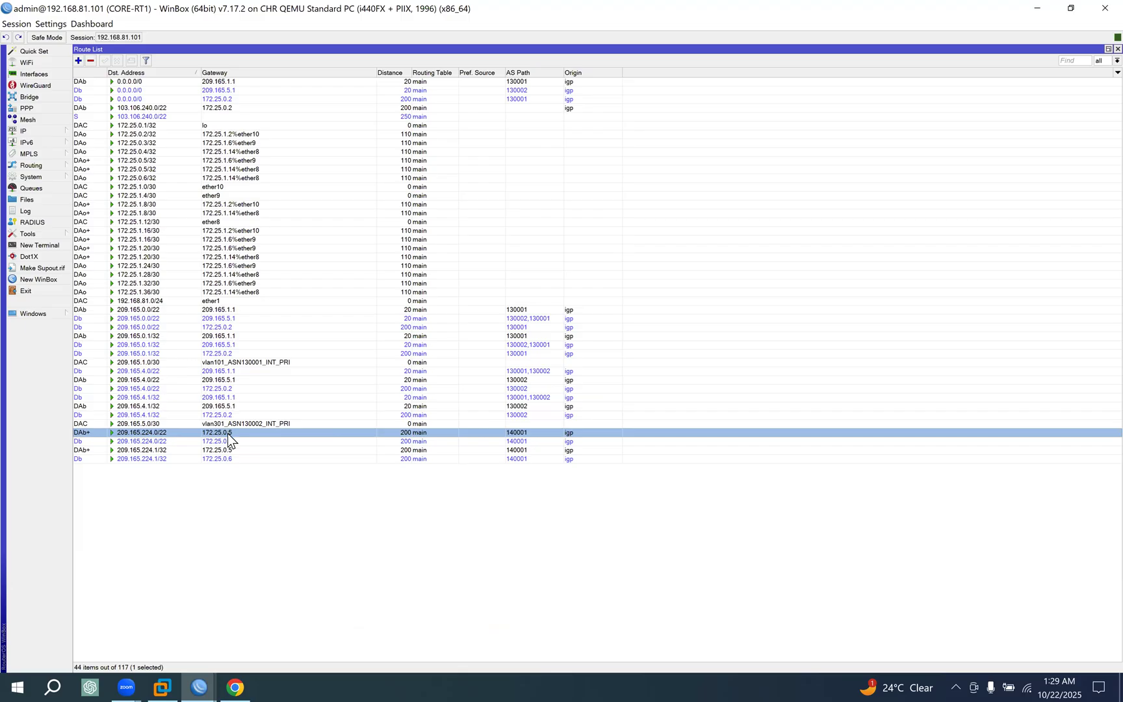
click(259, 442)
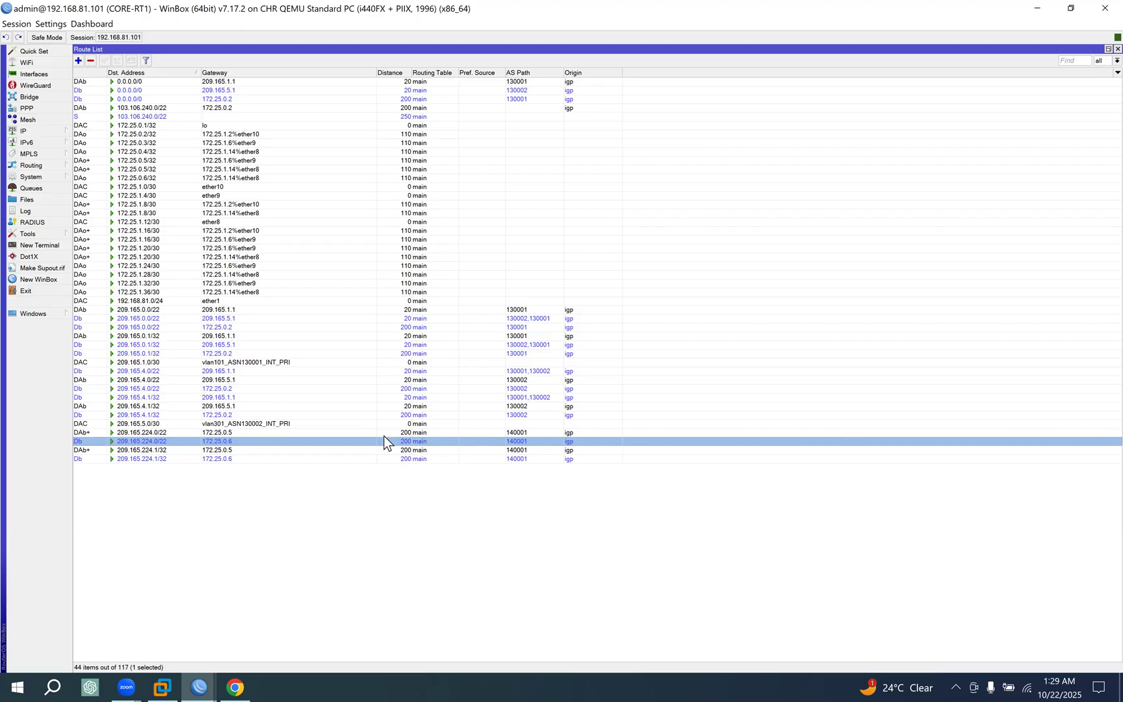
click(229, 435)
click(228, 441)
In the EVE topology, box POP-RT1 and POP-RT2 and underline their loopback labels .0.5/32 and .0.6/32.
click(235, 686)
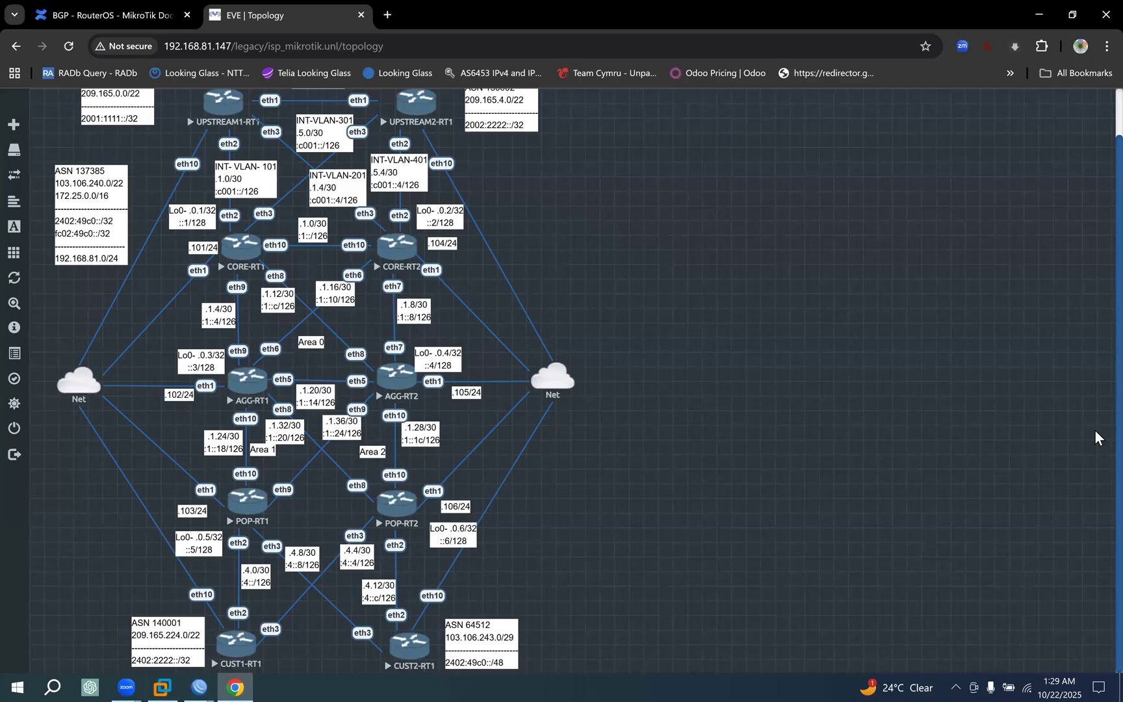
click(1095, 431)
mouse_move(223, 482)
mouse_down()
mouse_move(273, 520)
mouse_move(250, 484)
mouse_move(232, 486)
mouse_up()
drag(189, 539, 210, 539)
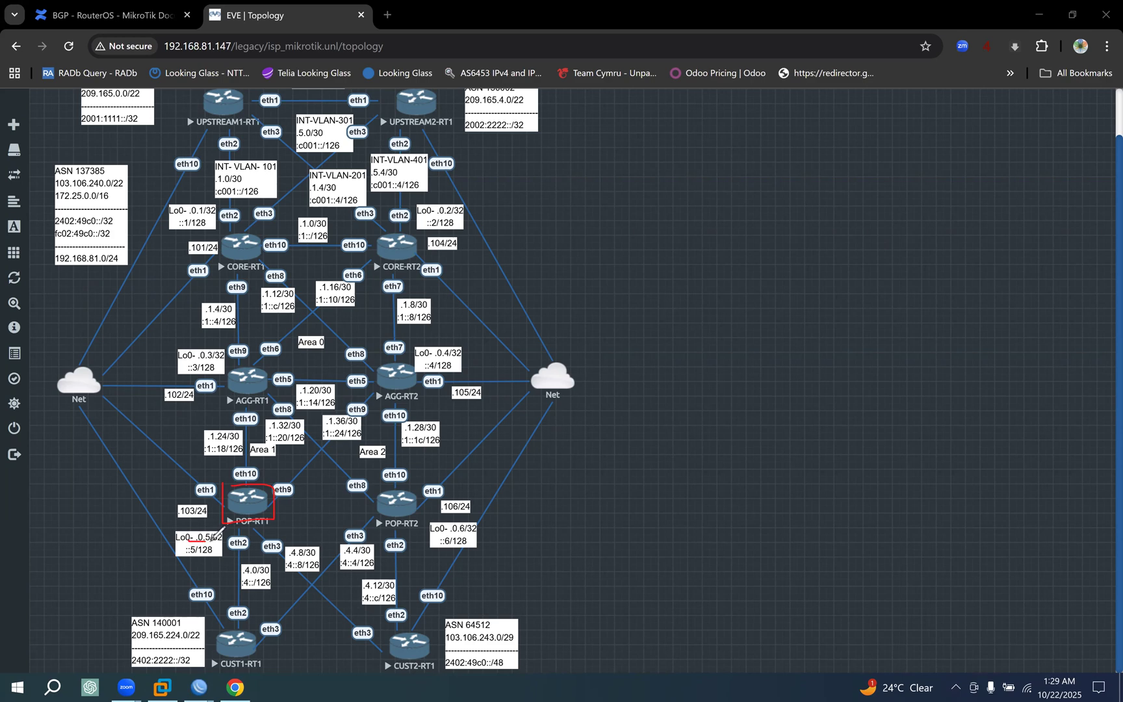
mouse_move(380, 477)
mouse_down()
mouse_move(372, 530)
mouse_move(425, 484)
mouse_move(393, 488)
mouse_up()
drag(438, 540, 468, 534)
Trace the paths from POP-RT1 and POP-RT2 up to CORE-RT1, then clear all drawings.
mouse_move(223, 486)
mouse_down()
mouse_move(162, 312)
mouse_move(242, 255)
mouse_up()
mouse_move(394, 511)
mouse_down()
mouse_move(409, 354)
mouse_move(331, 297)
mouse_up()
drag(265, 250, 331, 299)
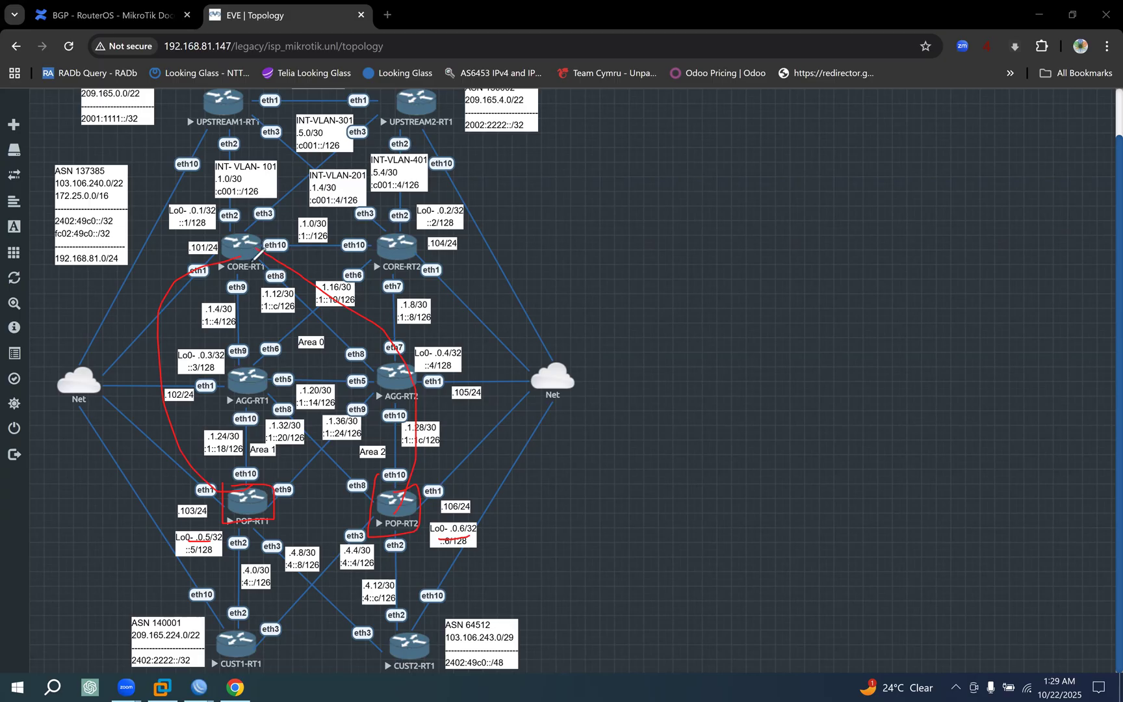
click(939, 453)
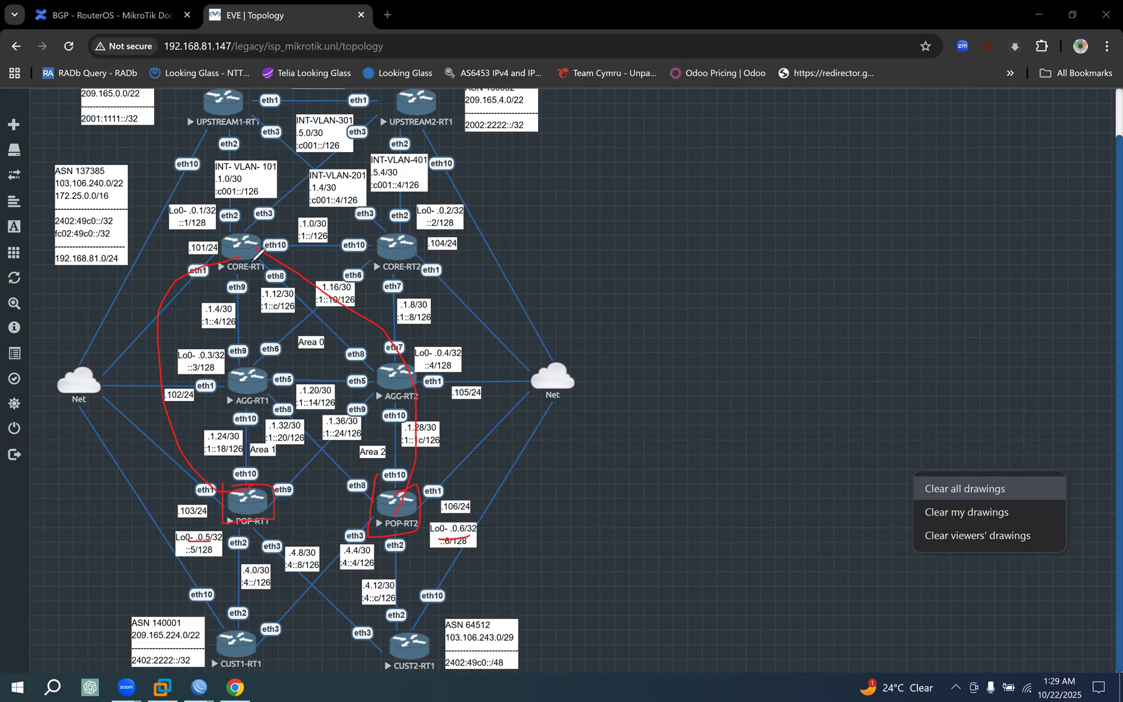
click(965, 488)
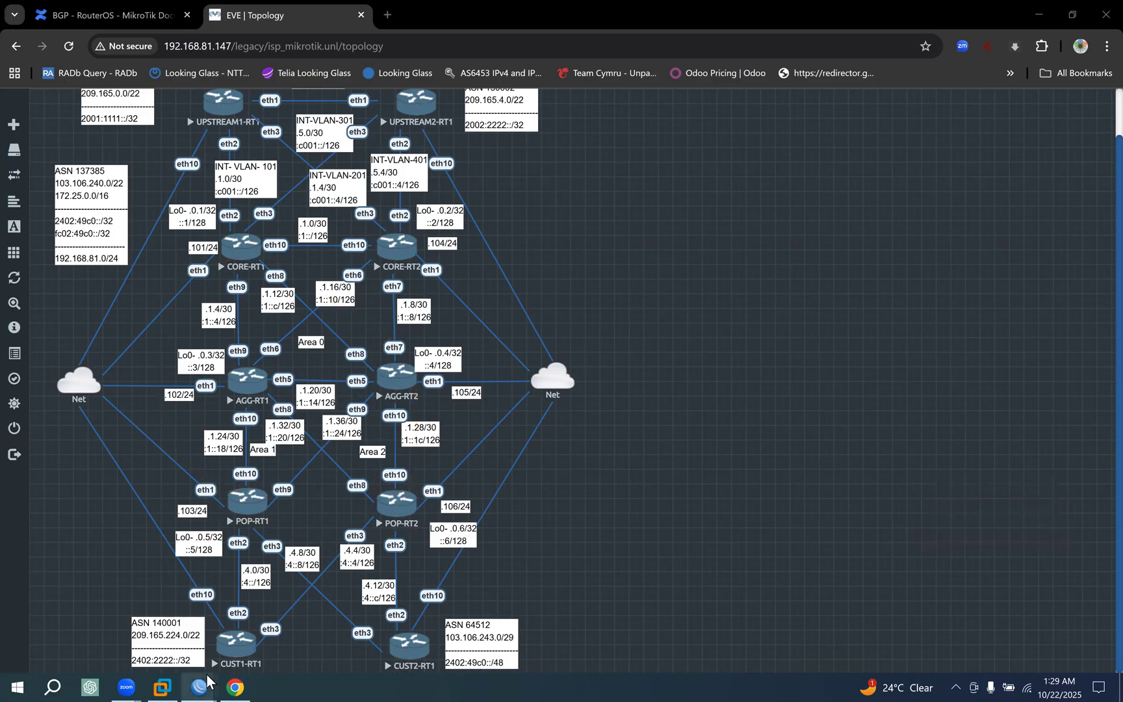
In CORE-RT1's WinBox session, inspect the general, status and BGP details of route 209.165.224.0/22 via 172.25.0.5, then close it.
click(109, 637)
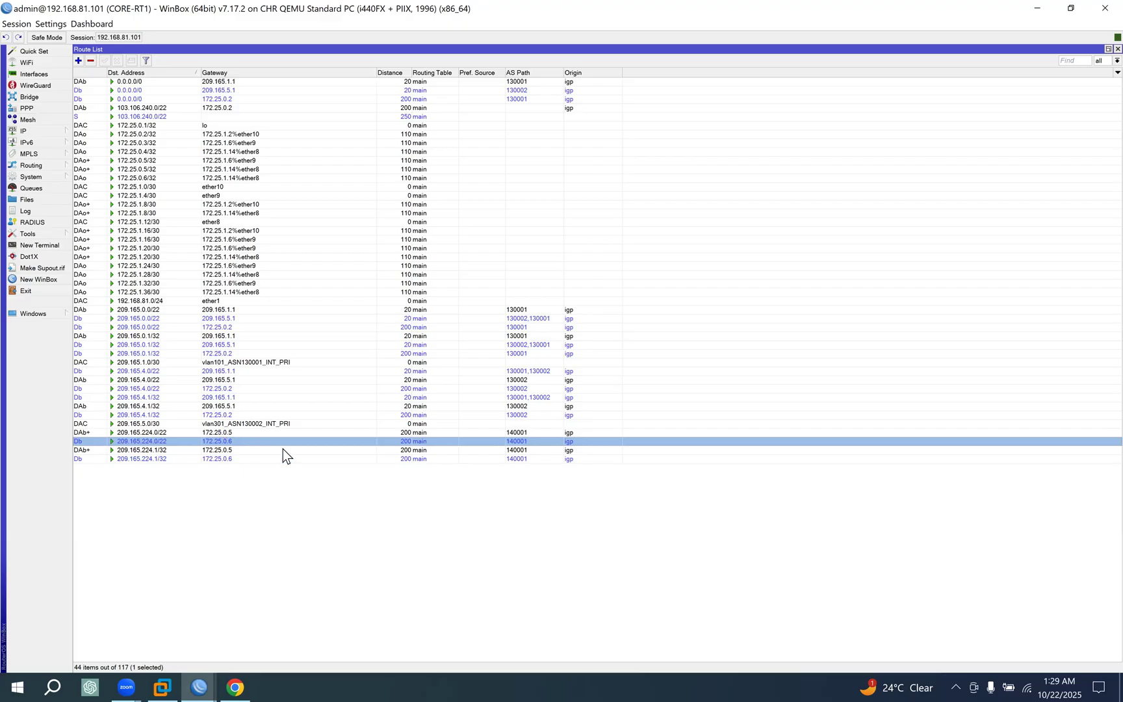
double_click(226, 432)
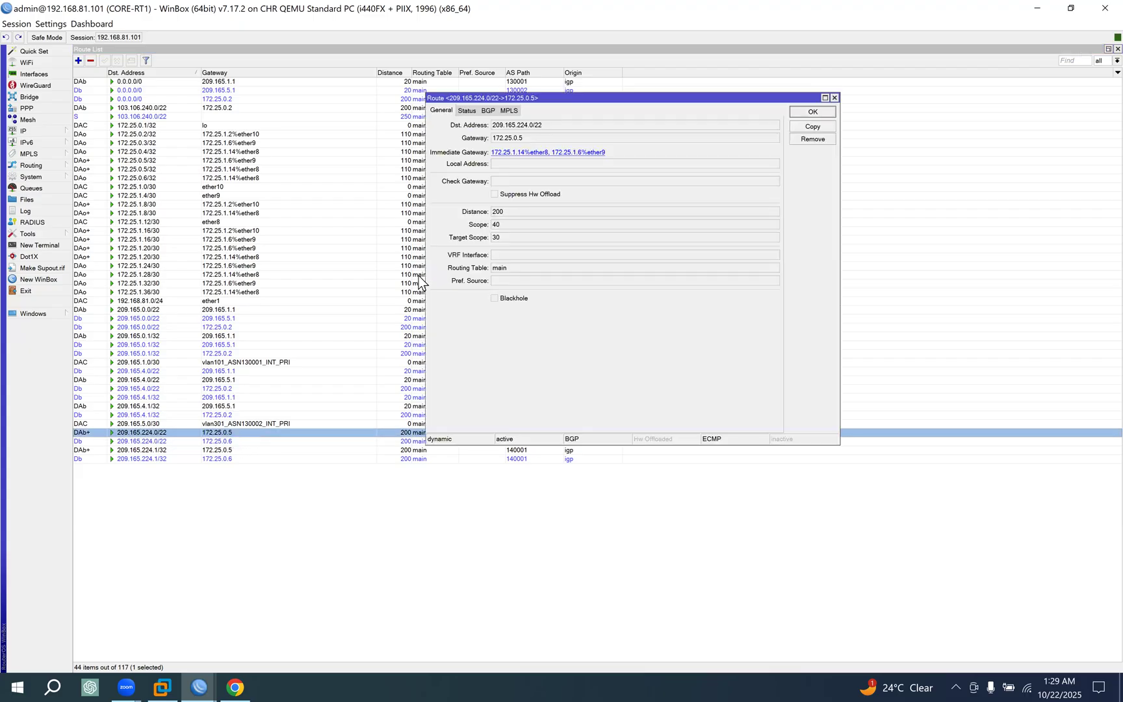
click(491, 110)
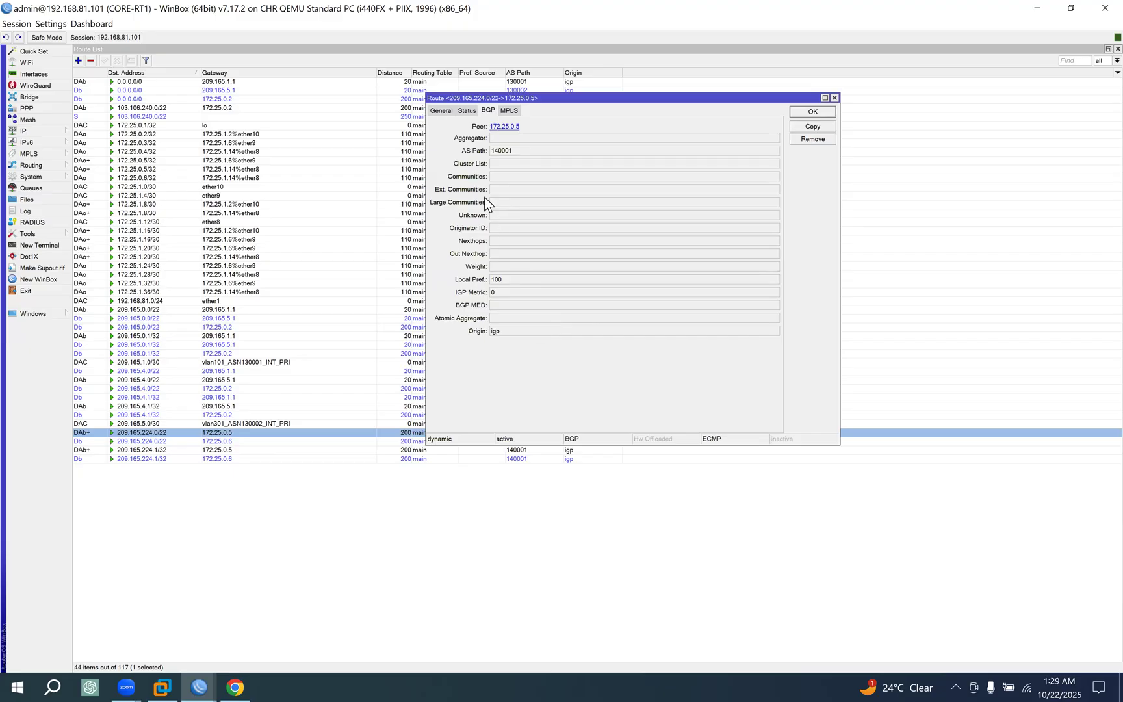
click(465, 110)
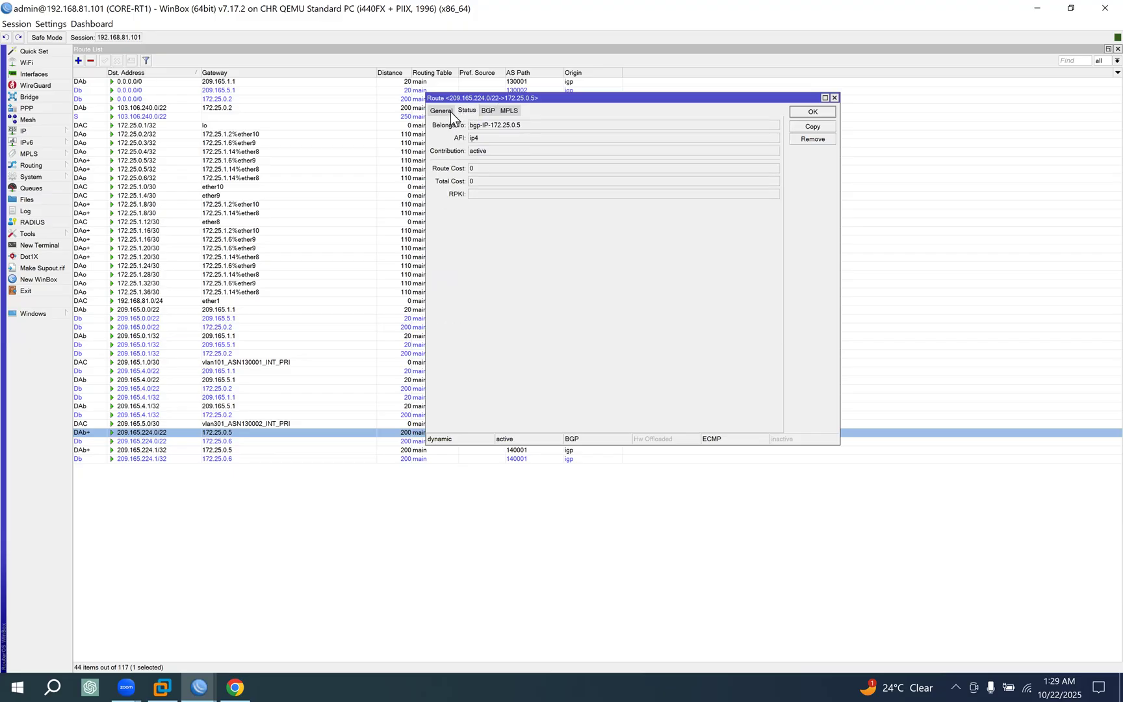
click(441, 112)
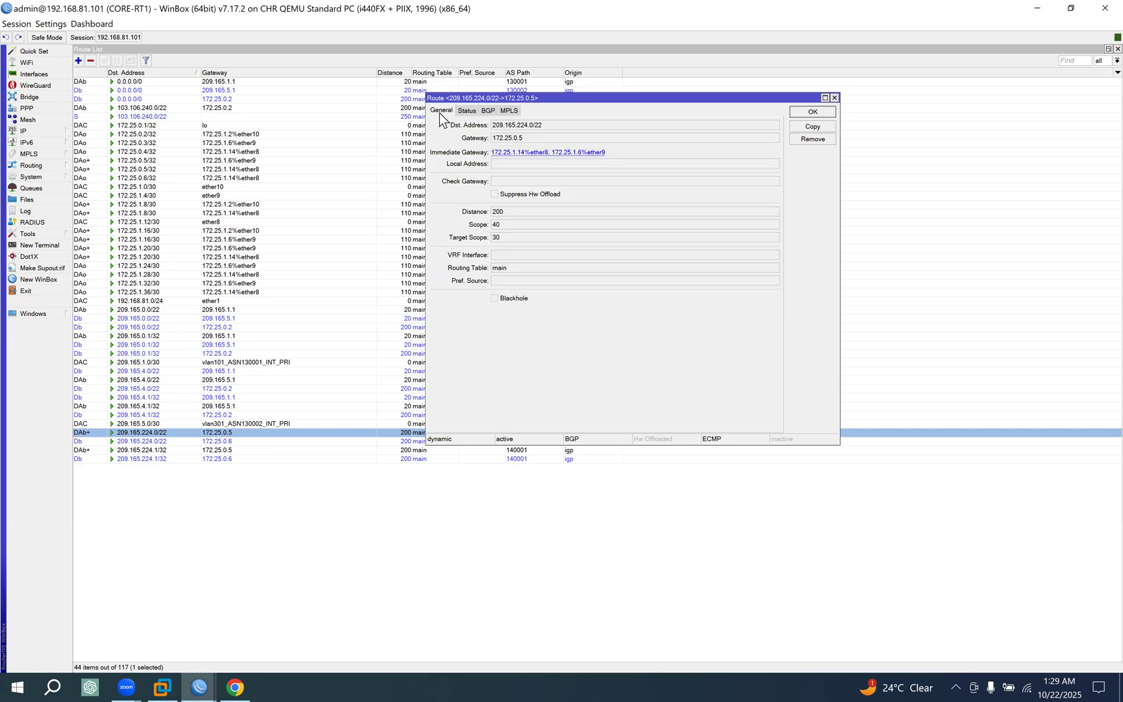
double_click(554, 140)
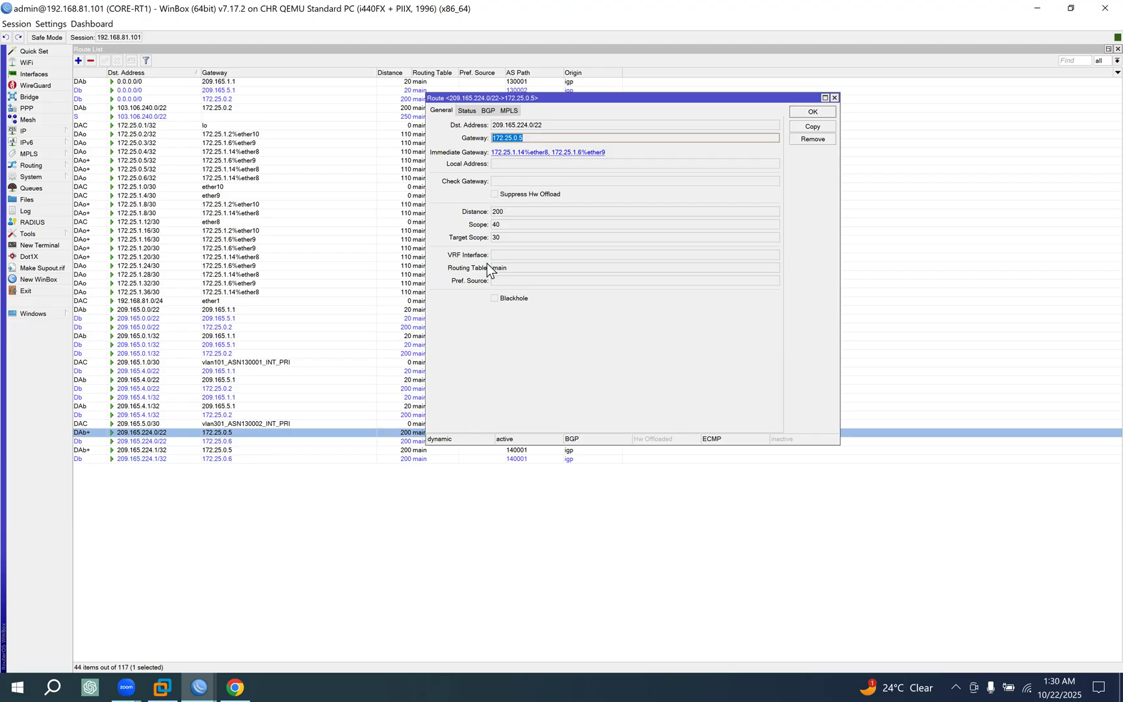
click(469, 111)
click(487, 110)
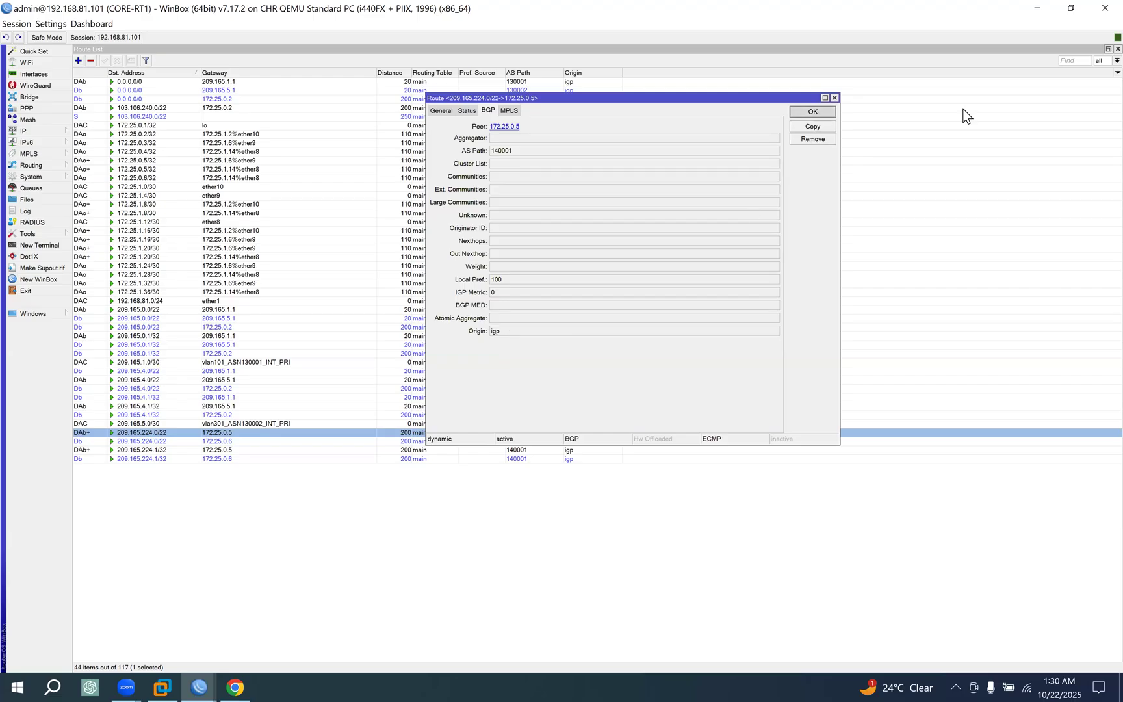
key(Escape)
Add the Originator ID column to CORE-RT1's route list.
right_click(1094, 75)
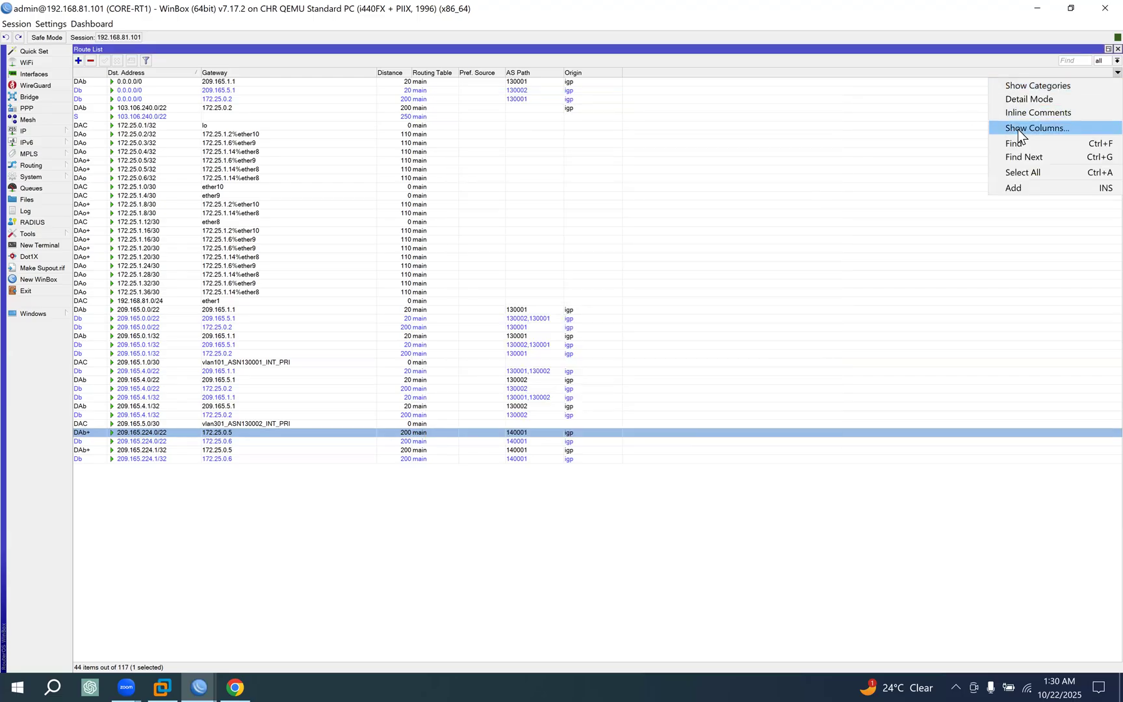
click(1017, 128)
scroll(608, 352, down, 5)
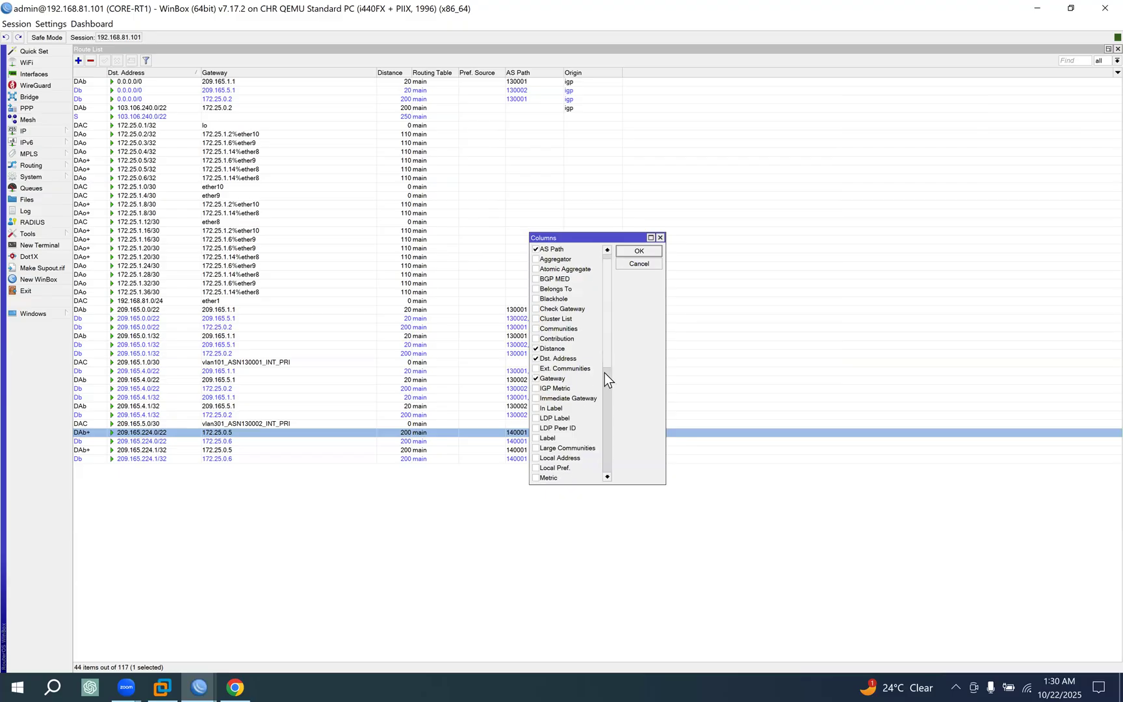
click(545, 378)
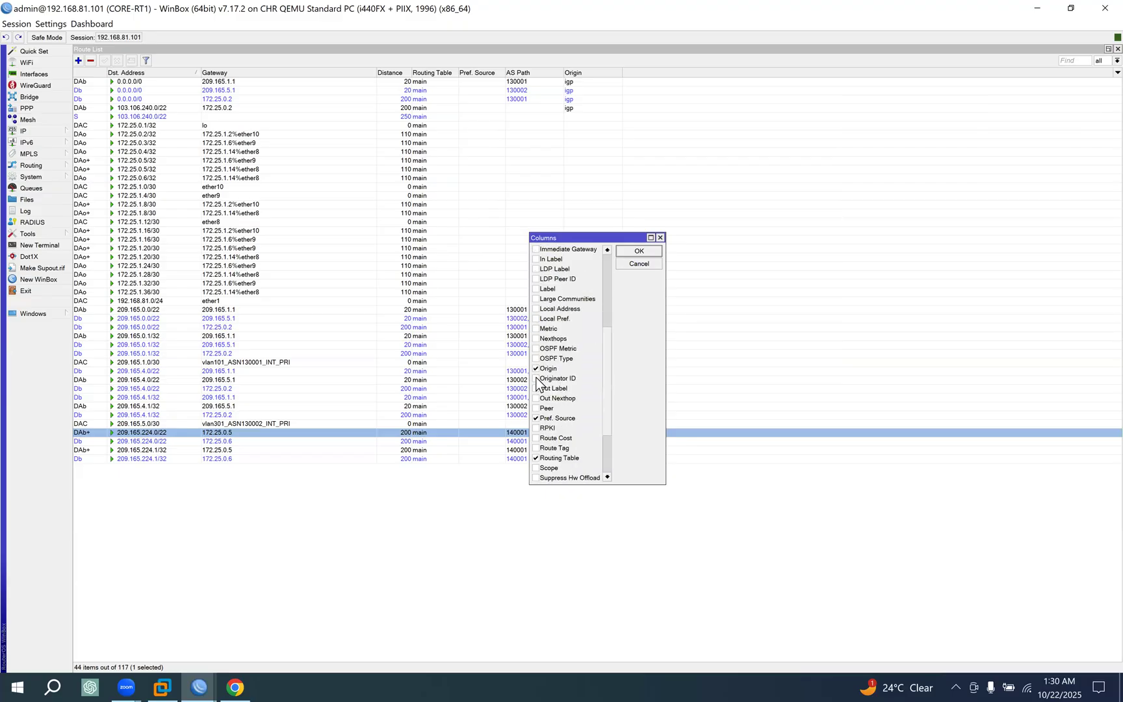
click(639, 251)
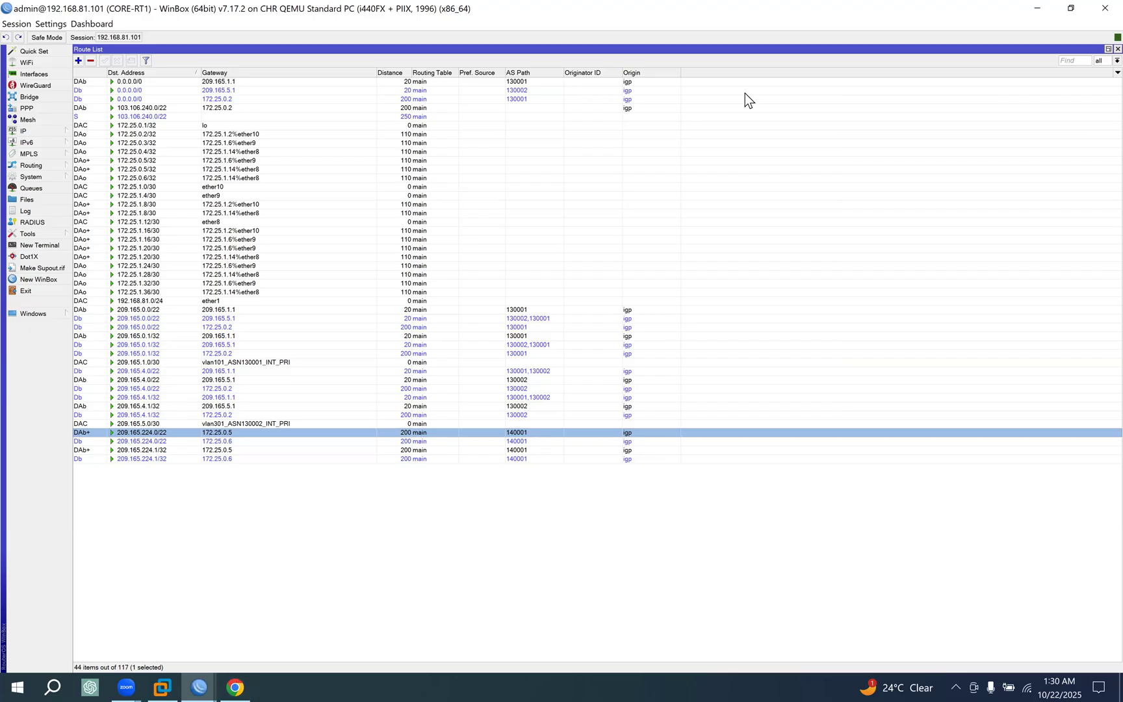
Switch to the EVE topology, box CORE-RT1 and underline the loopback labels of POP-RT1 (.0.5/32) and POP-RT2 (.0.6/32).
key(alt+Tab)
click(1066, 268)
mouse_move(218, 234)
mouse_down()
mouse_move(276, 268)
mouse_move(205, 233)
mouse_up()
drag(175, 542, 222, 534)
drag(432, 538, 491, 531)
drag(171, 542, 231, 542)
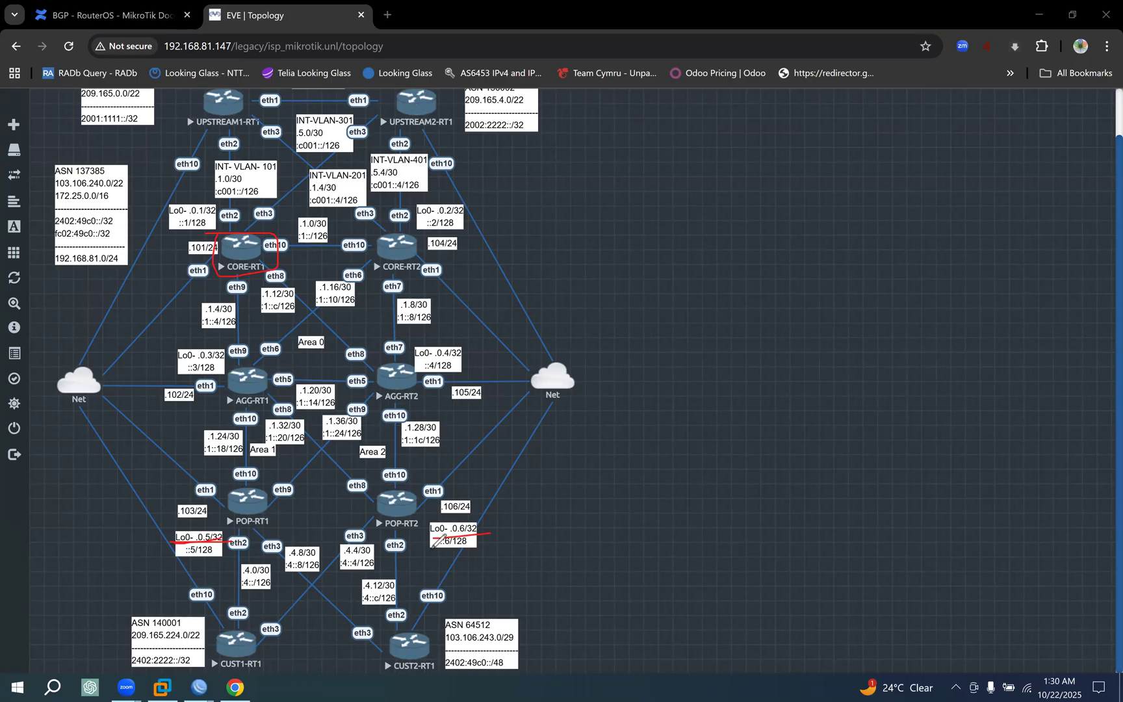
drag(419, 539, 505, 527)
Review best-path rule 10 on router ID and ORIGINATOR_ID in the MikroTik documentation by highlighting its text, then return to the topology.
click(235, 687)
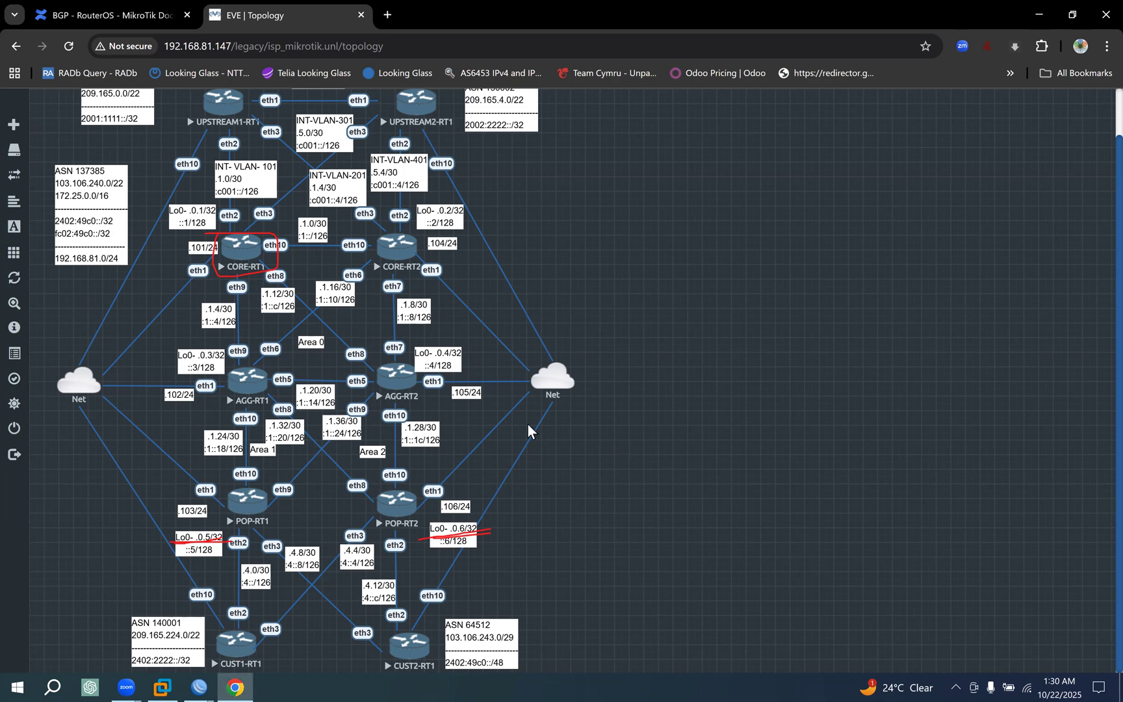
click(170, 13)
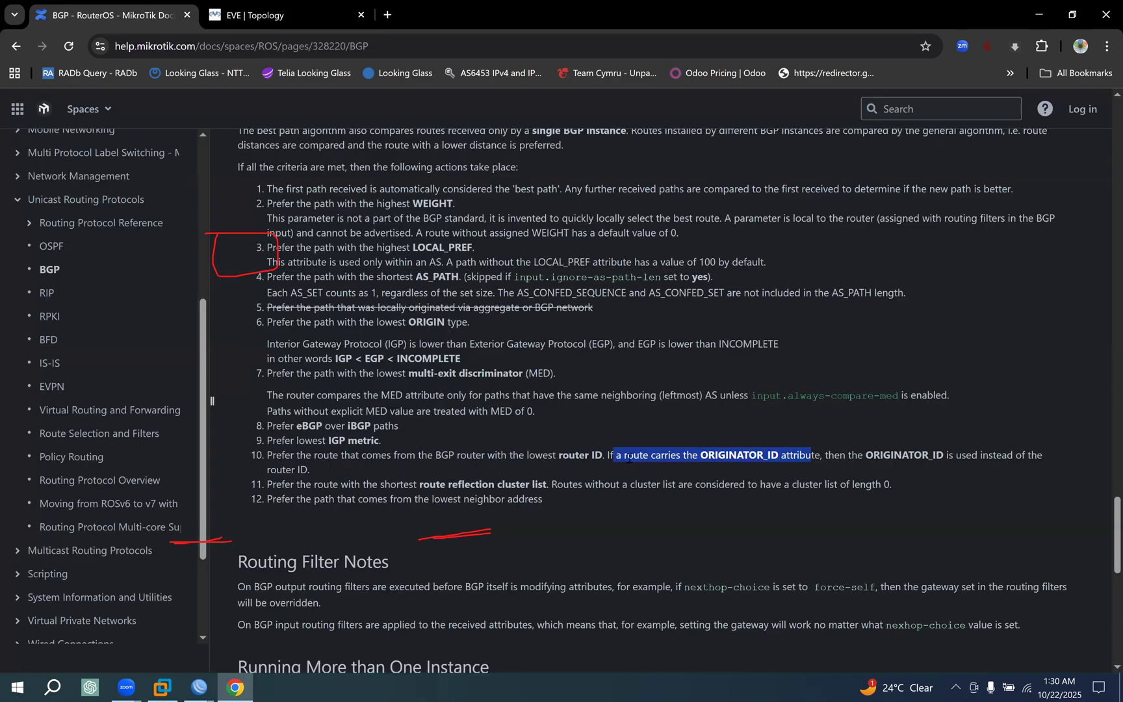
drag(618, 456, 977, 455)
click(851, 458)
drag(987, 455, 409, 465)
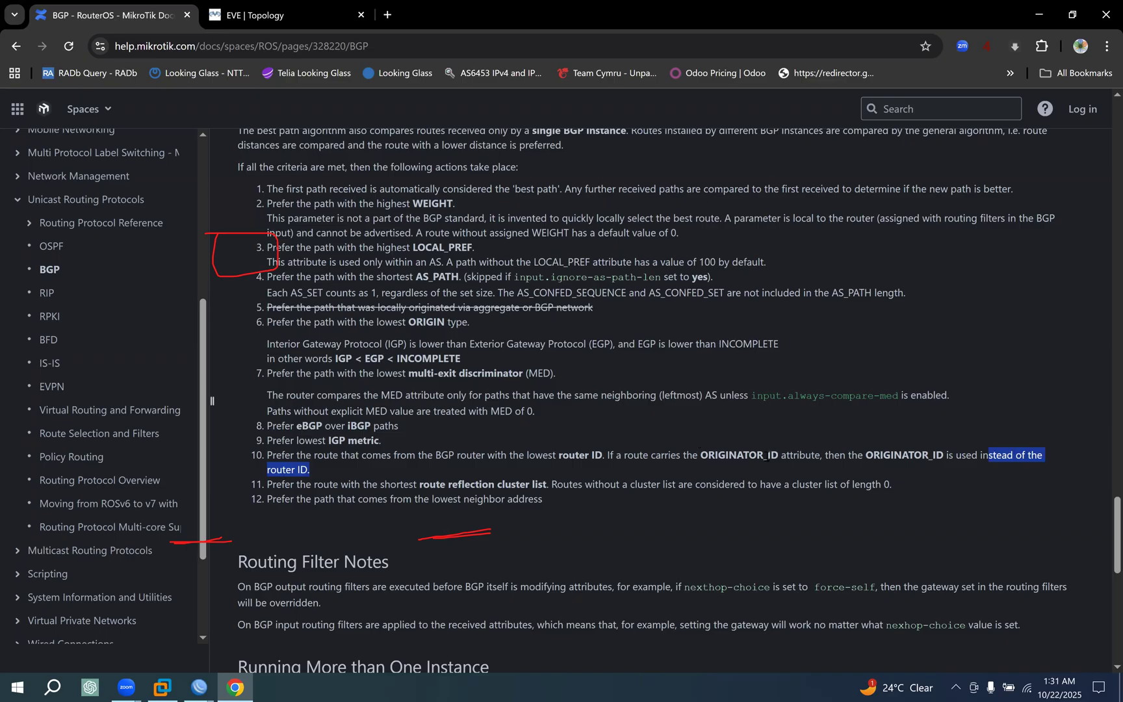
drag(953, 455, 846, 445)
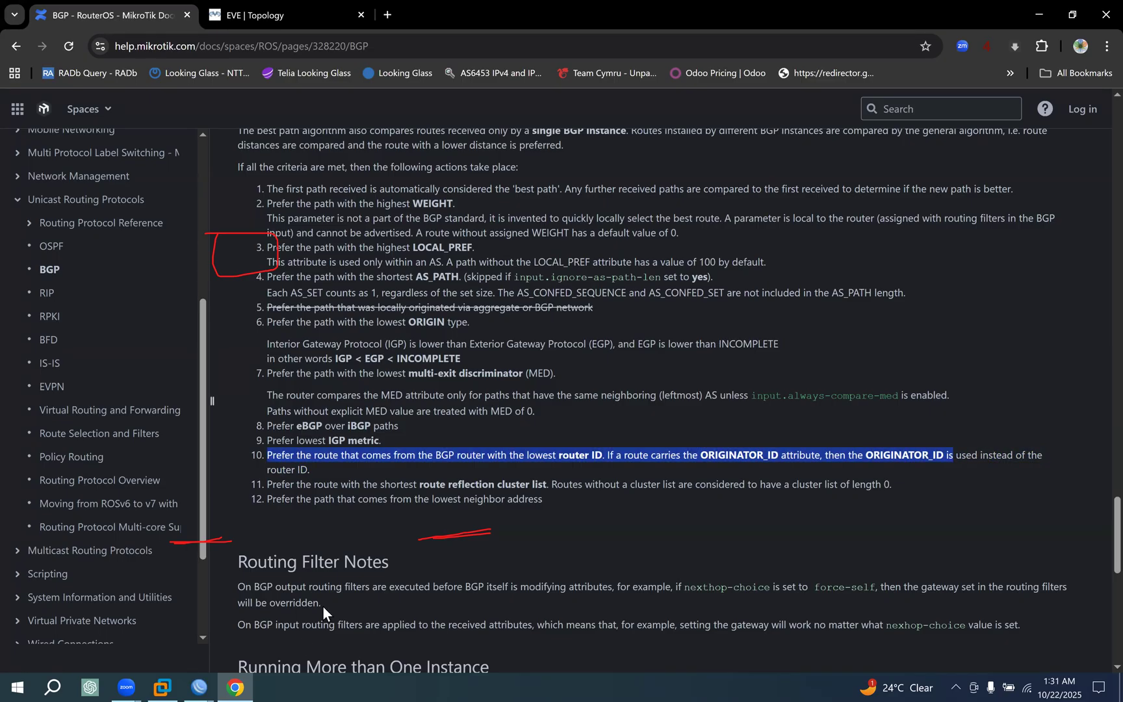
click(309, 14)
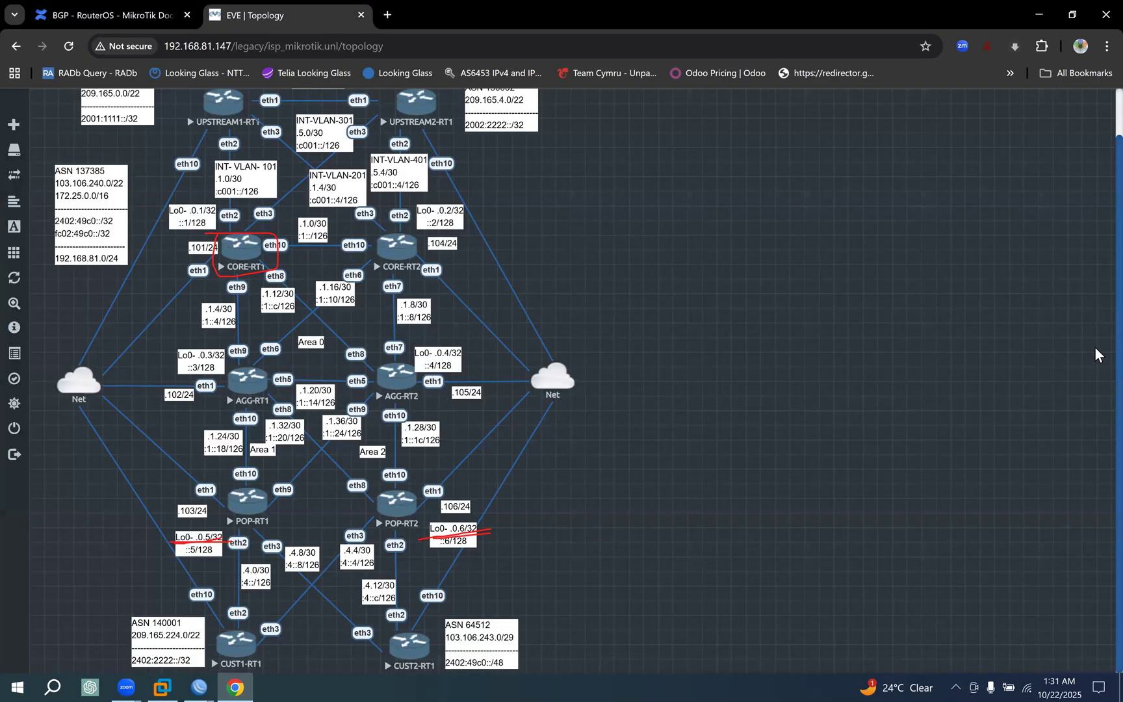
Underline the POP-RT2 and POP-RT1 loopback labels, clear the marks, and select route 209.165.224.0/22 via 172.25.0.6 in CORE-RT1's WinBox session.
click(1098, 355)
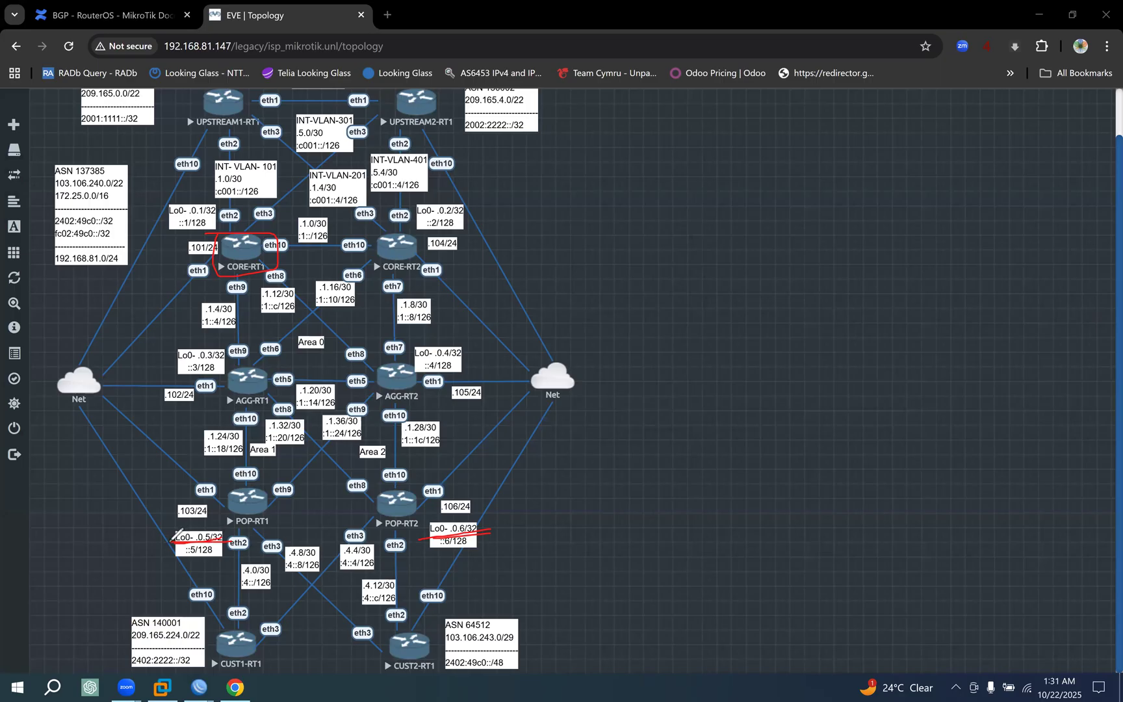
drag(418, 536, 493, 532)
mouse_move(184, 532)
mouse_down()
mouse_move(237, 533)
mouse_move(189, 523)
mouse_move(215, 514)
mouse_up()
click(1065, 273)
click(144, 627)
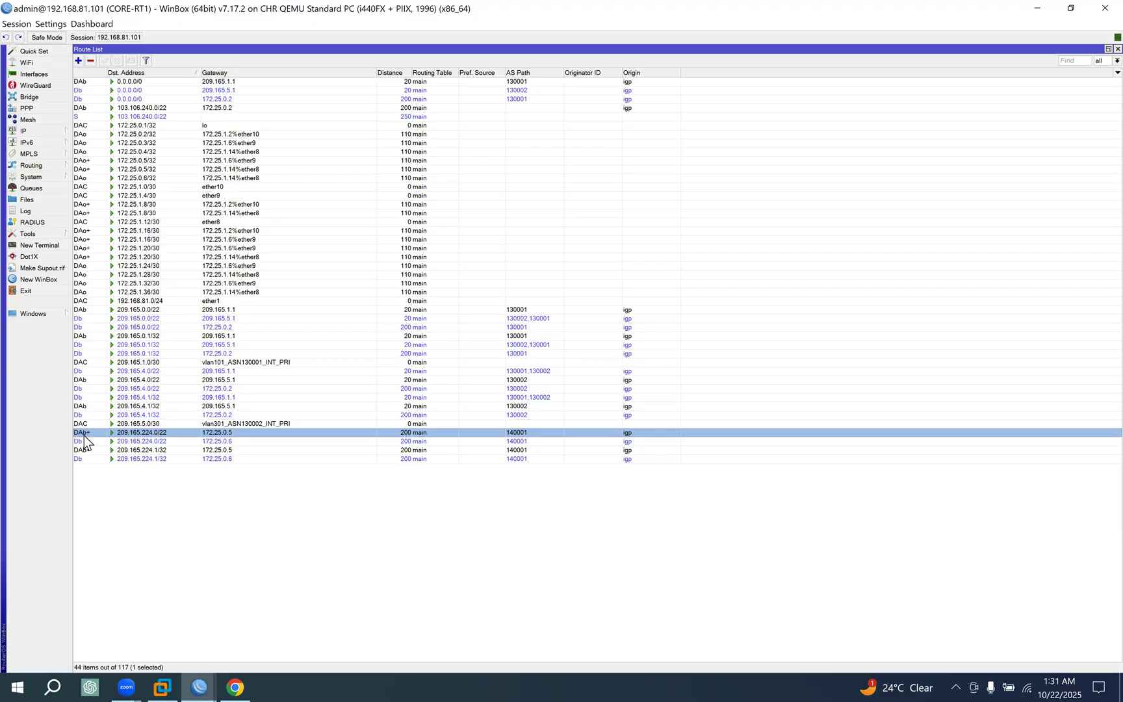
click(227, 442)
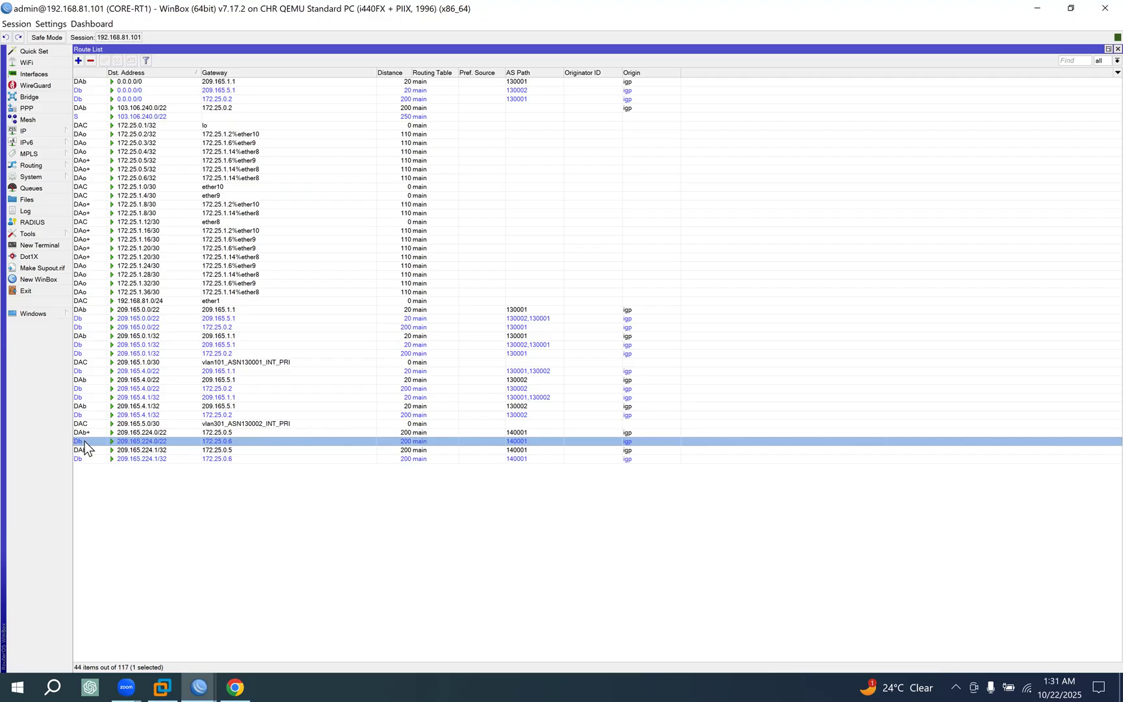
Switch to the MikroTik BGP documentation and highlight best-path rules 10 and 11, ending on the term ORIGINATOR_ID.
click(235, 686)
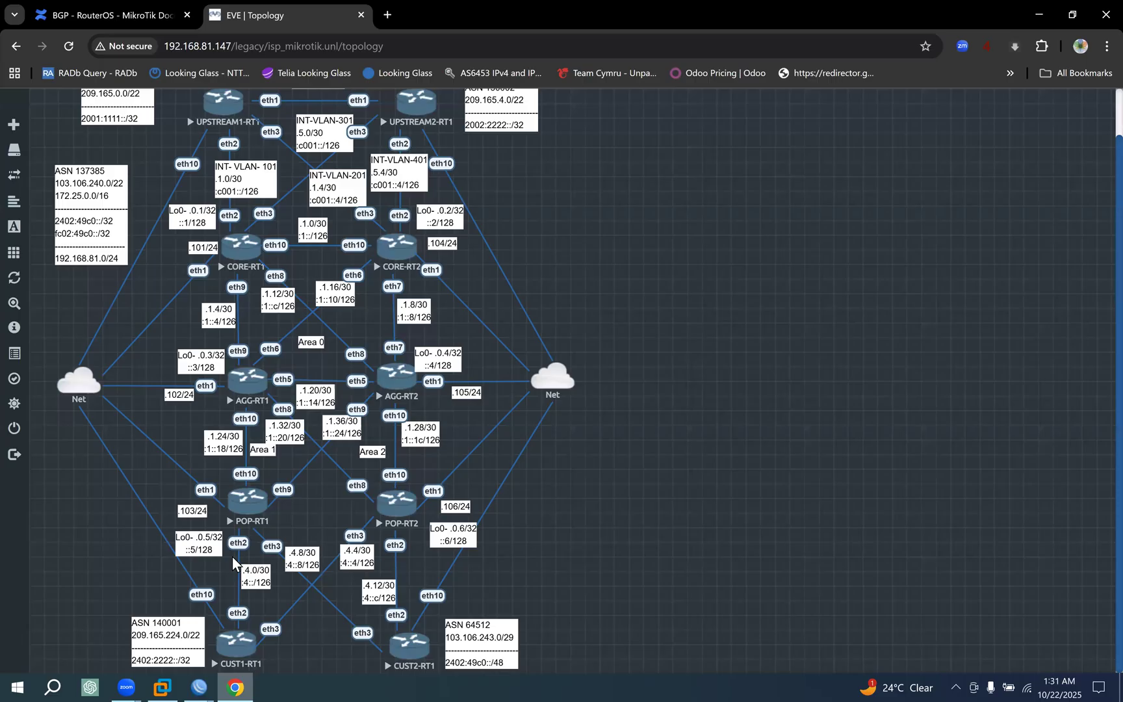
click(131, 20)
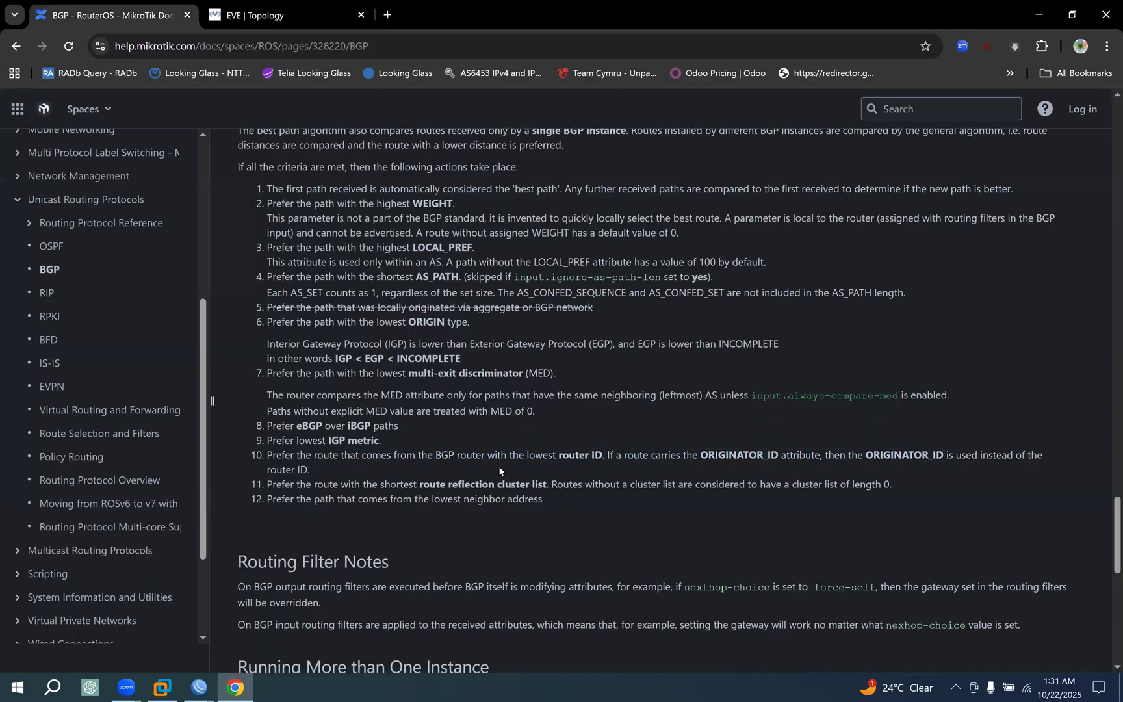
drag(499, 470, 578, 479)
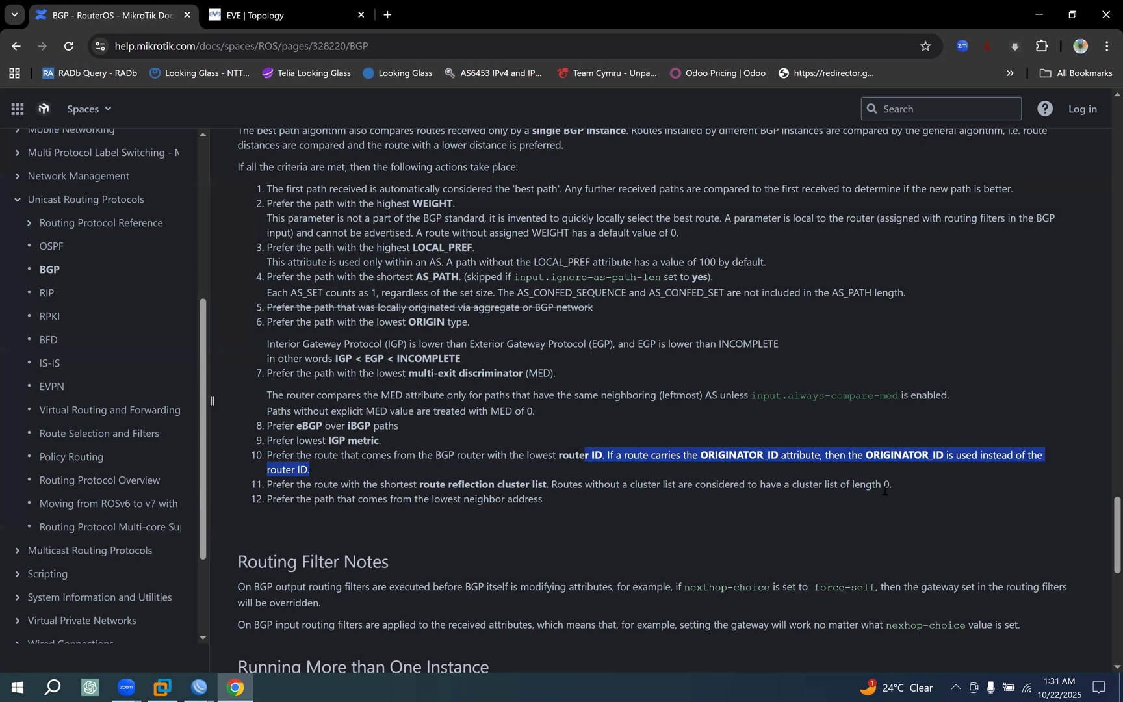
drag(880, 484, 275, 484)
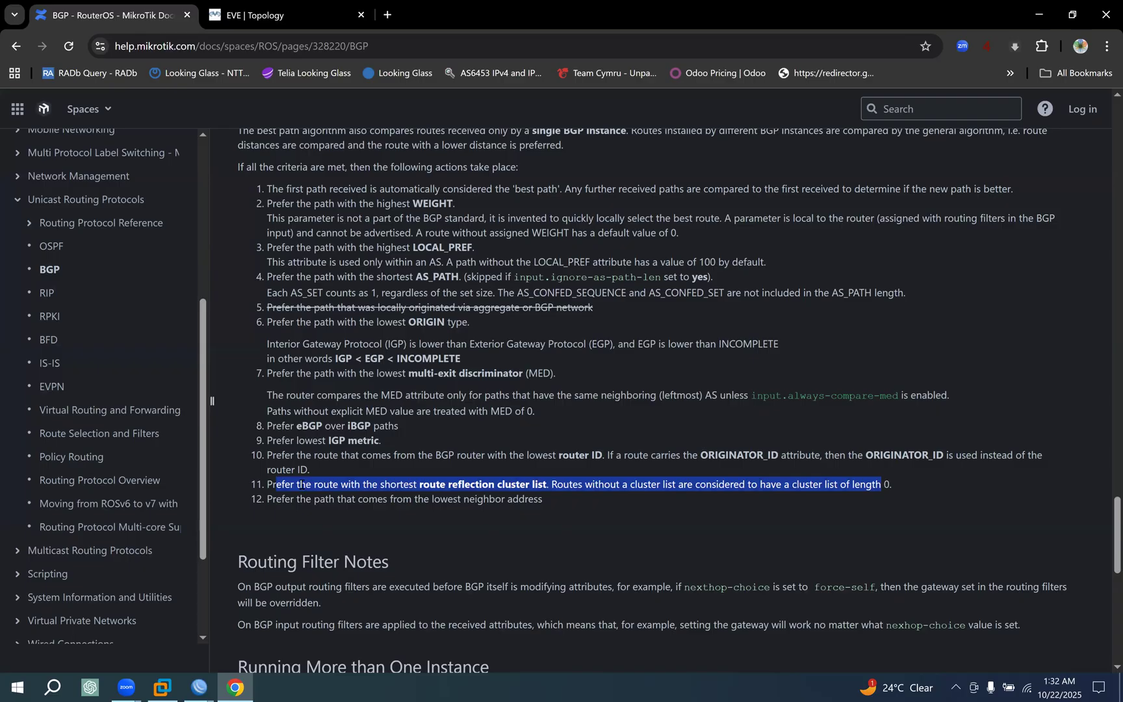
click(348, 483)
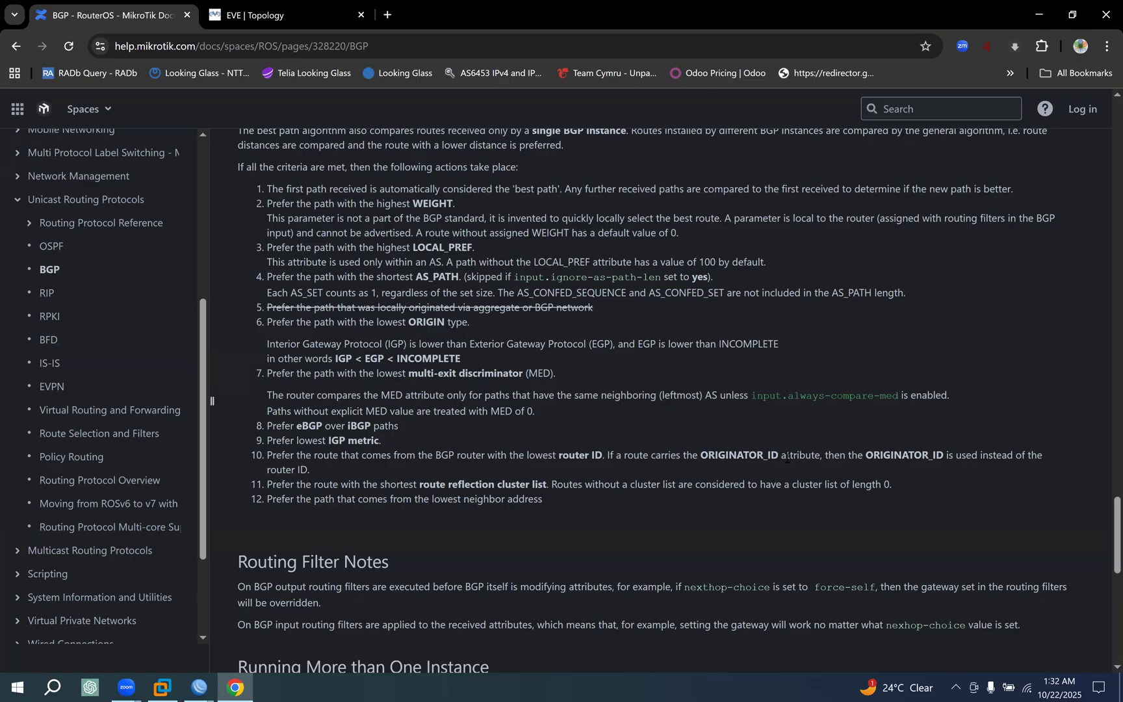
drag(786, 457, 699, 455)
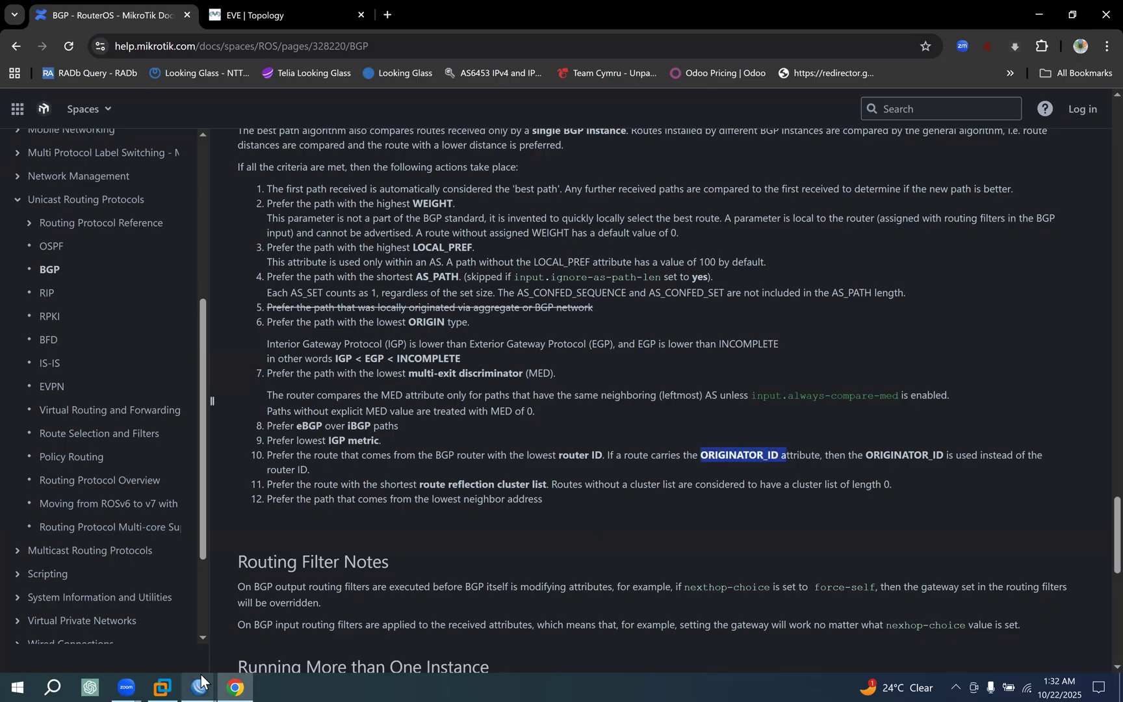
Glance at CORE-RT1's WinBox session, return to the EVE topology, box POP-RT1 and draw a line from it to CUST1-RT1.
mouse_move(195, 670)
click(126, 640)
click(246, 676)
click(298, 20)
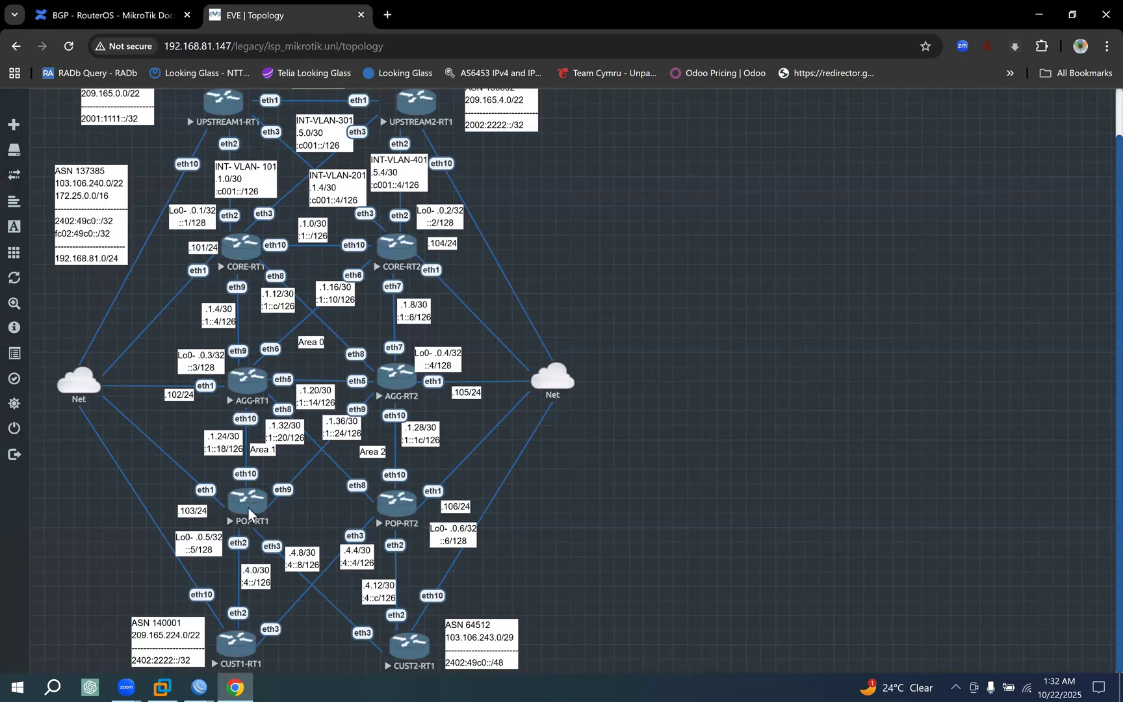
mouse_move(228, 478)
mouse_down()
mouse_move(254, 533)
mouse_move(279, 526)
mouse_move(225, 482)
mouse_up()
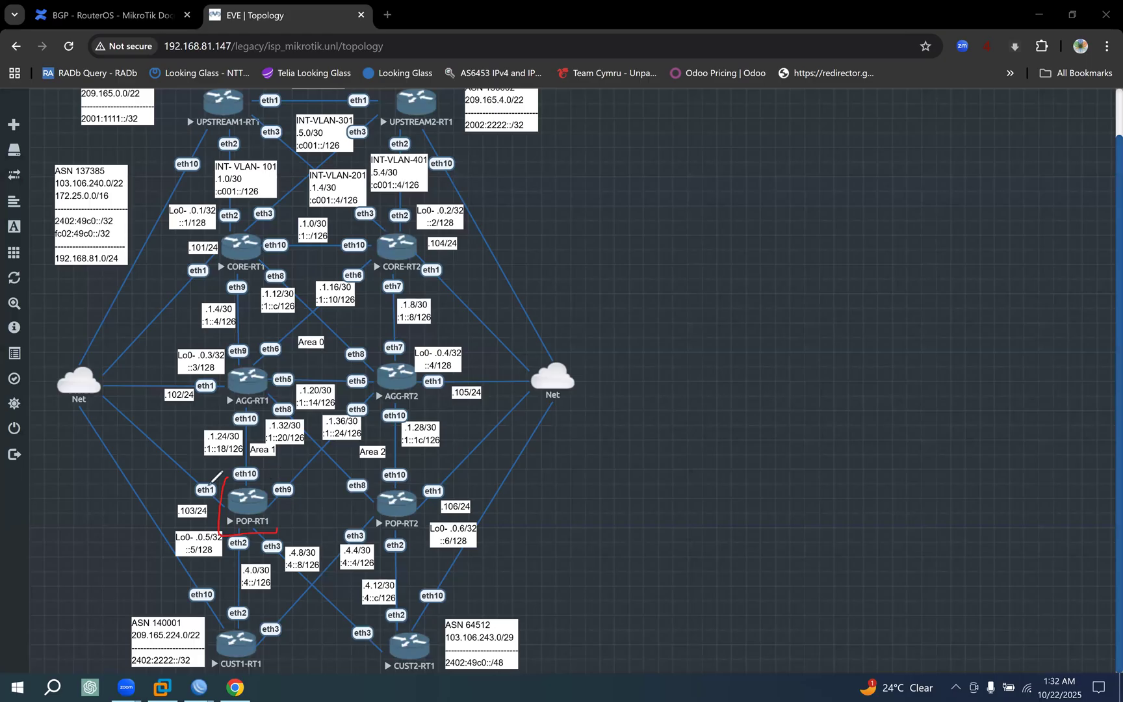
drag(253, 524, 238, 648)
mouse_move(227, 487)
mouse_down()
mouse_move(252, 482)
mouse_move(276, 500)
mouse_move(278, 529)
mouse_up()
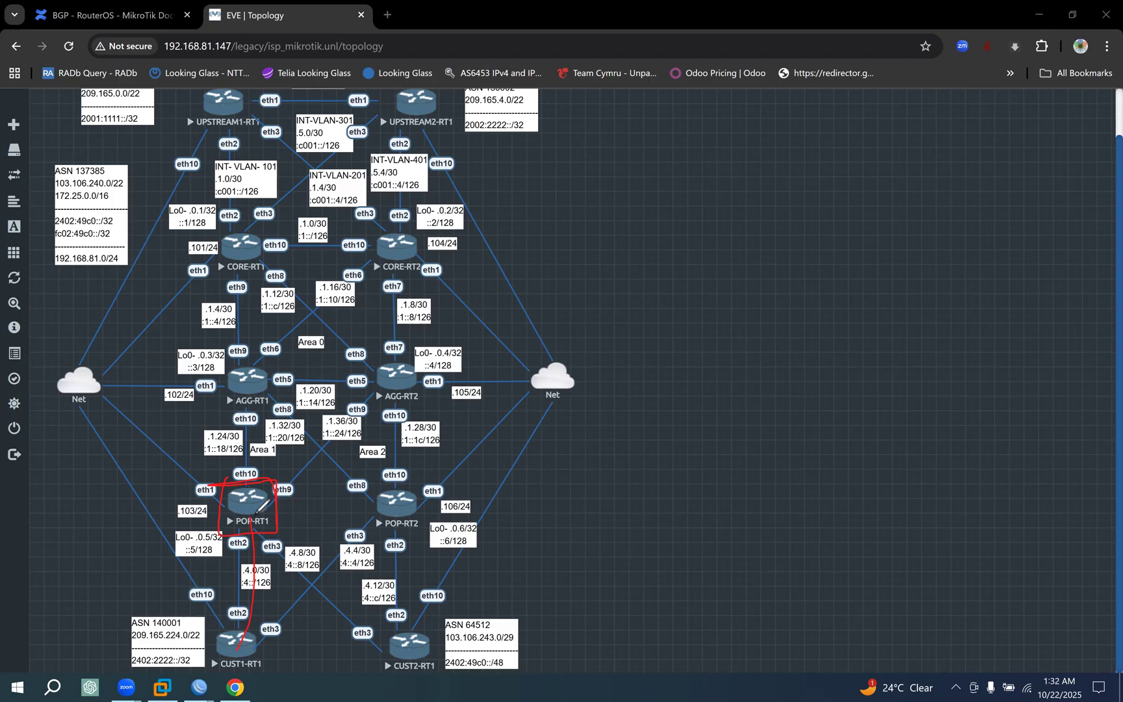
Underline the .0.5/32 and .0.6/32 loopback labels, box POP-RT2 and CORE-RT1, and clear all markings.
drag(167, 544, 242, 531)
mouse_move(379, 489)
mouse_down()
mouse_move(368, 537)
mouse_move(384, 489)
mouse_move(349, 491)
mouse_up()
drag(434, 538, 508, 531)
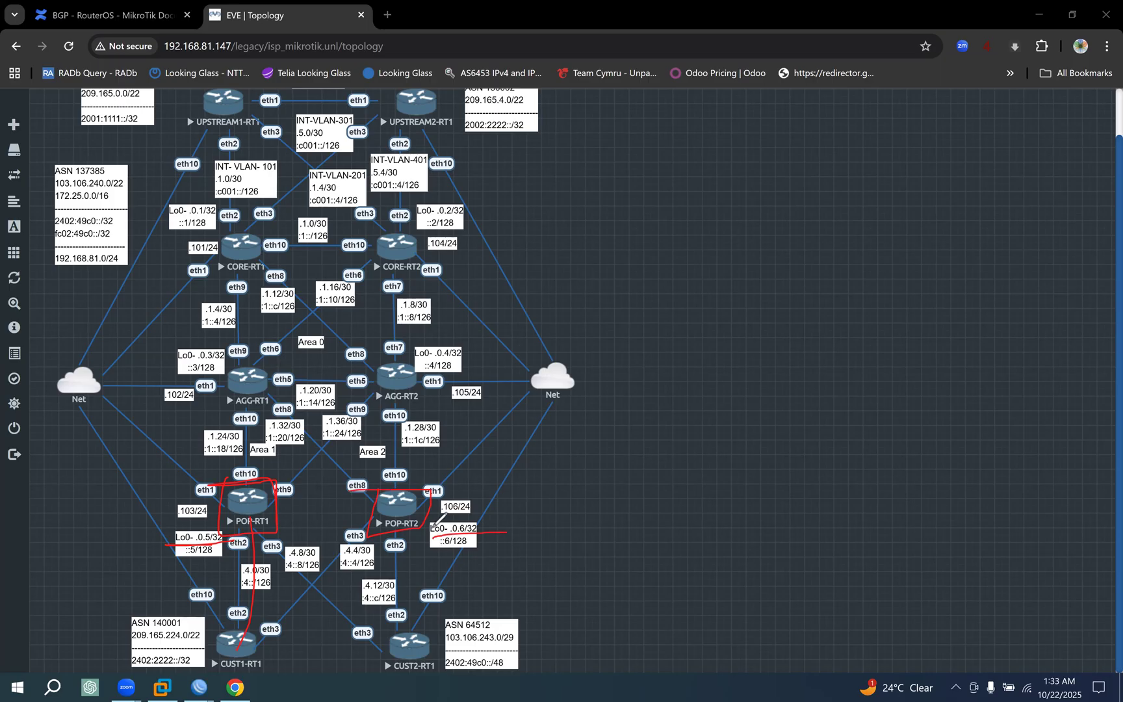
drag(176, 542, 252, 543)
drag(434, 538, 507, 536)
mouse_move(270, 253)
mouse_down()
mouse_move(214, 237)
mouse_move(263, 239)
mouse_up()
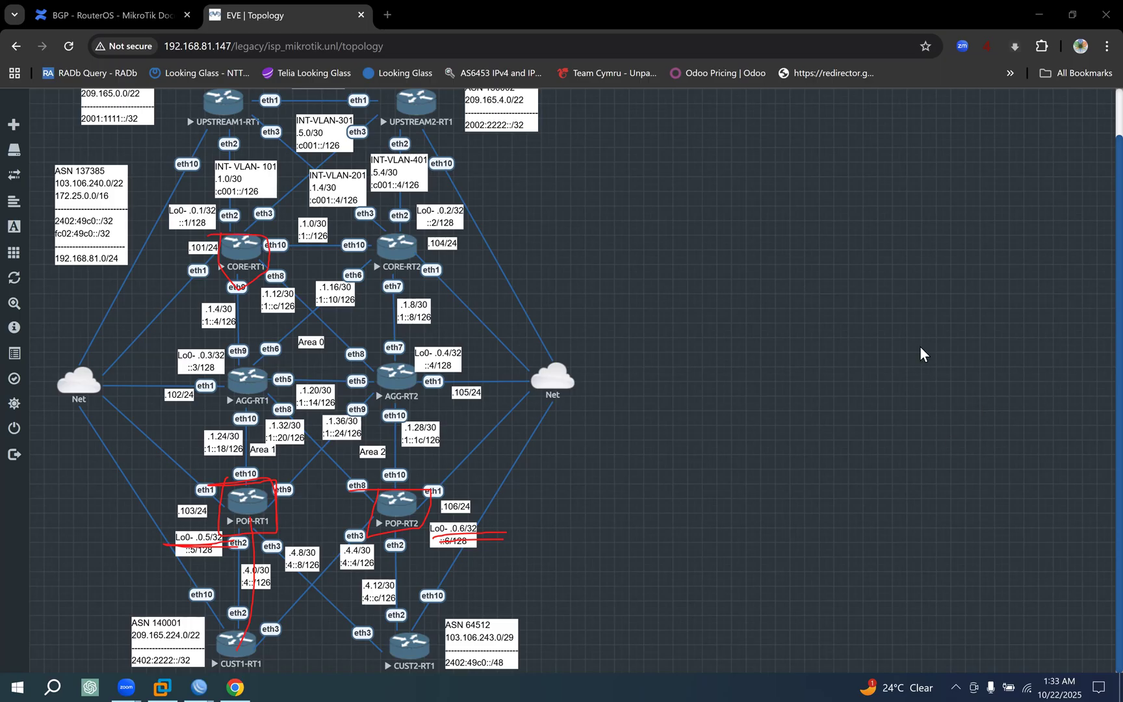
click(1060, 209)
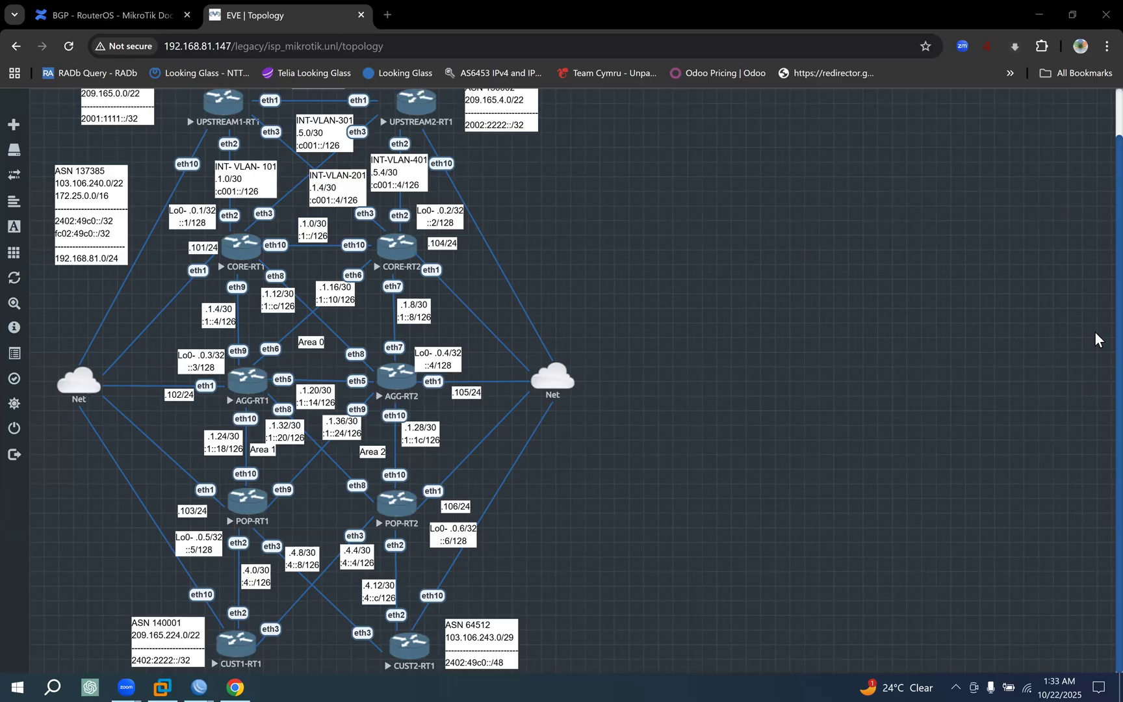
Box CORE-RT1, POP-RT1 and POP-RT2, trace lines from both core routers to POP-RT1, underline CORE-RT1's loopback, and clear the drawing.
mouse_move(219, 224)
mouse_down()
mouse_move(214, 281)
mouse_move(274, 227)
mouse_move(213, 225)
mouse_up()
mouse_move(232, 474)
mouse_down()
mouse_move(235, 523)
mouse_move(253, 473)
mouse_move(215, 479)
mouse_up()
mouse_move(357, 480)
mouse_down()
mouse_move(409, 515)
mouse_move(342, 487)
mouse_up()
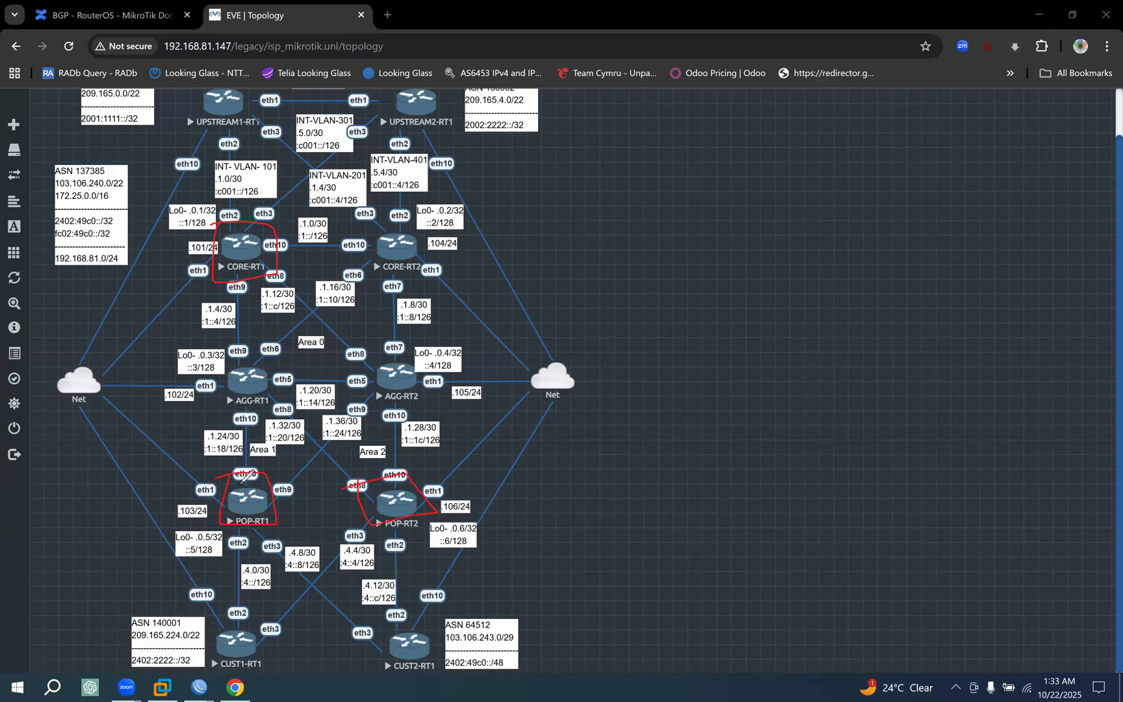
drag(287, 529, 218, 520)
mouse_move(264, 272)
mouse_down()
mouse_move(265, 389)
mouse_move(232, 500)
mouse_up()
mouse_move(401, 238)
mouse_down()
mouse_move(391, 312)
mouse_move(227, 503)
mouse_up()
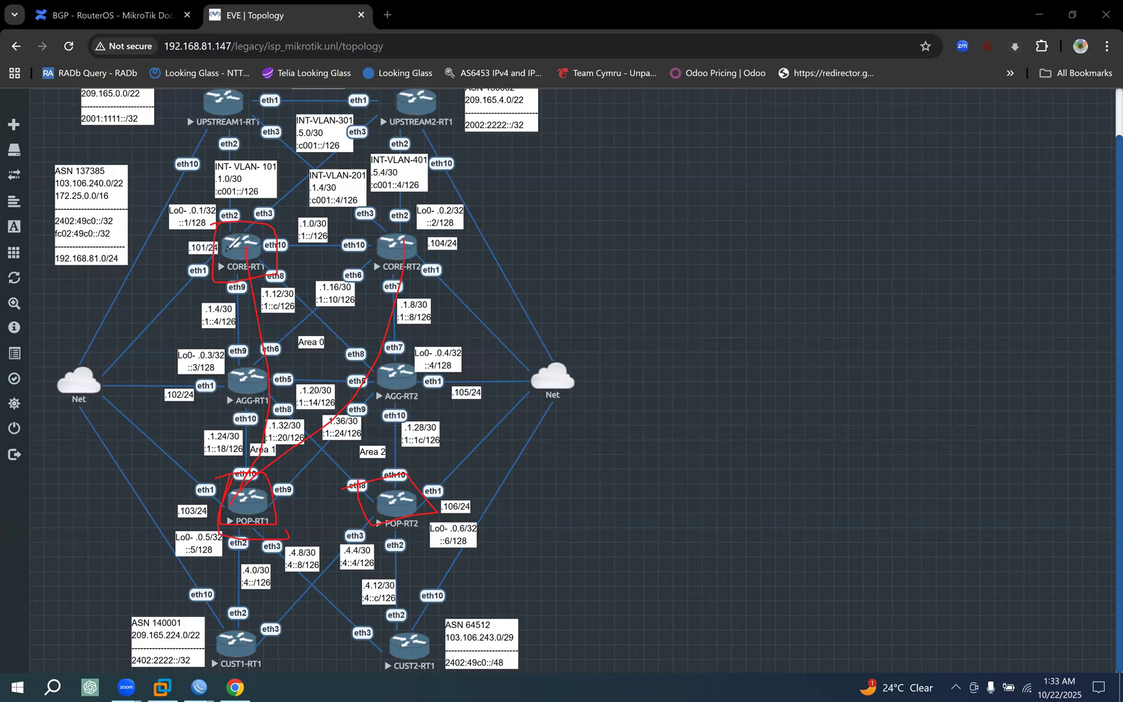
drag(171, 216, 220, 222)
key(e)
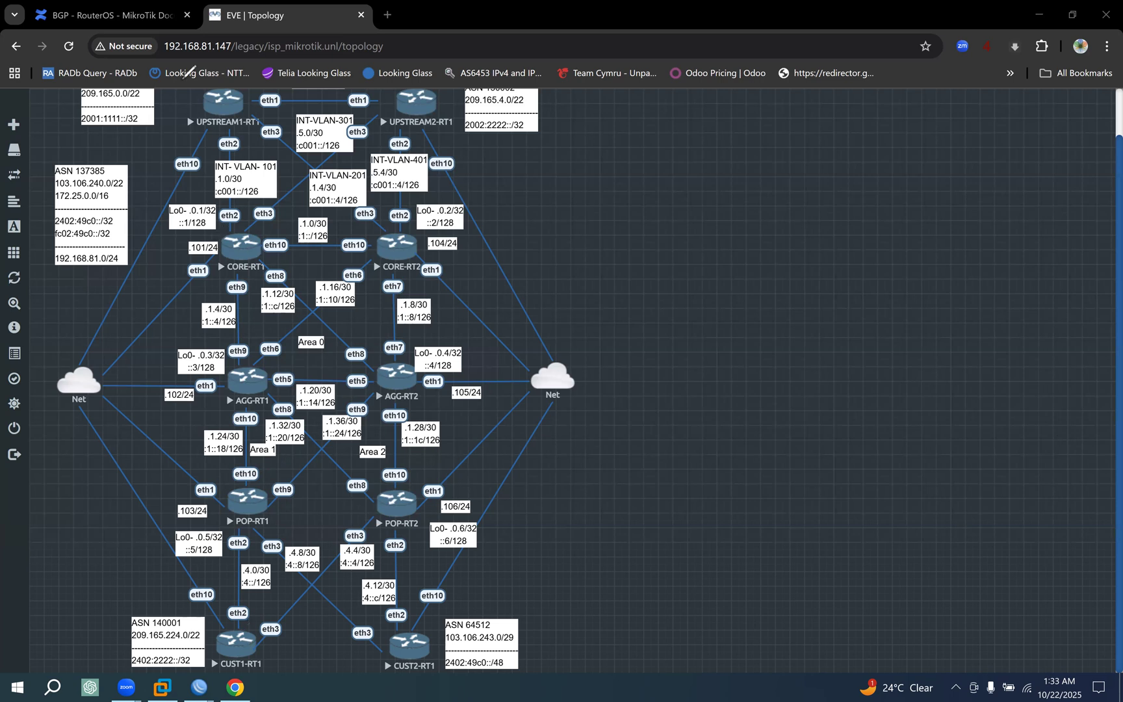
Trace the path from CUST1-RT1 up through POP-RT1, AGG-RT1 and CORE-RT1 to UPSTREAM1-RT1, then clear the line.
mouse_move(232, 653)
mouse_down()
mouse_move(261, 334)
mouse_move(238, 96)
mouse_up()
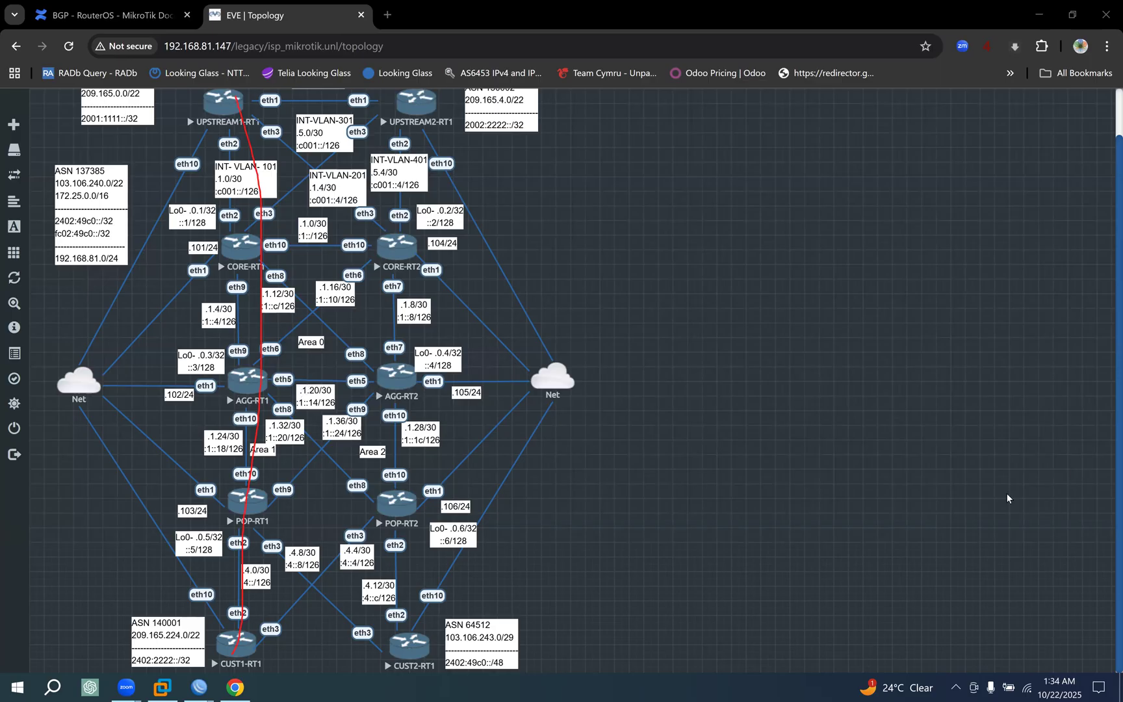
click(1105, 193)
click(235, 687)
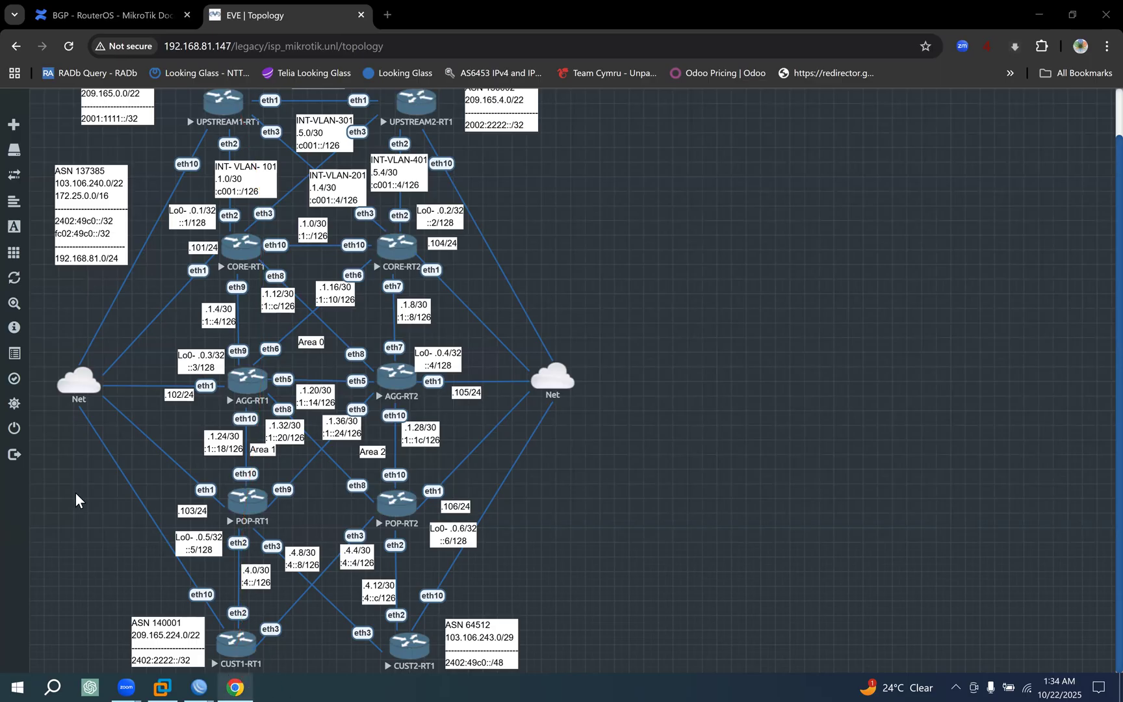
Compare the documentation's ORIGINATOR_ID rule with CORE-RT1's route list in WinBox, then return to the EVE topology.
click(136, 12)
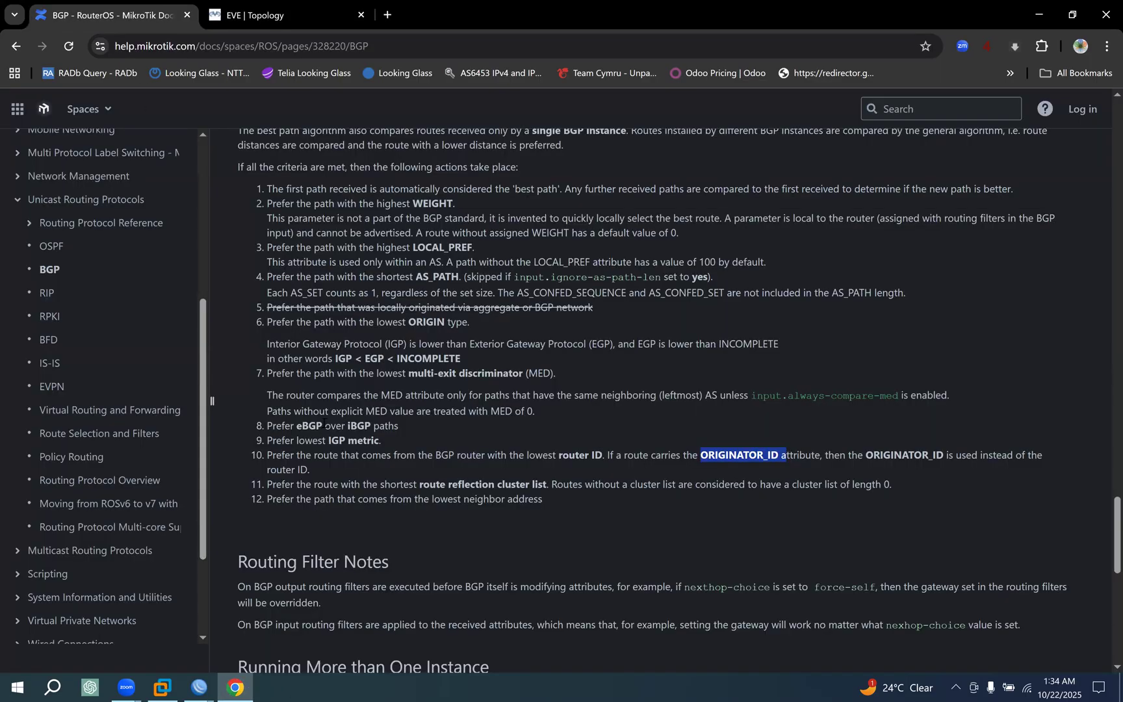
click(203, 681)
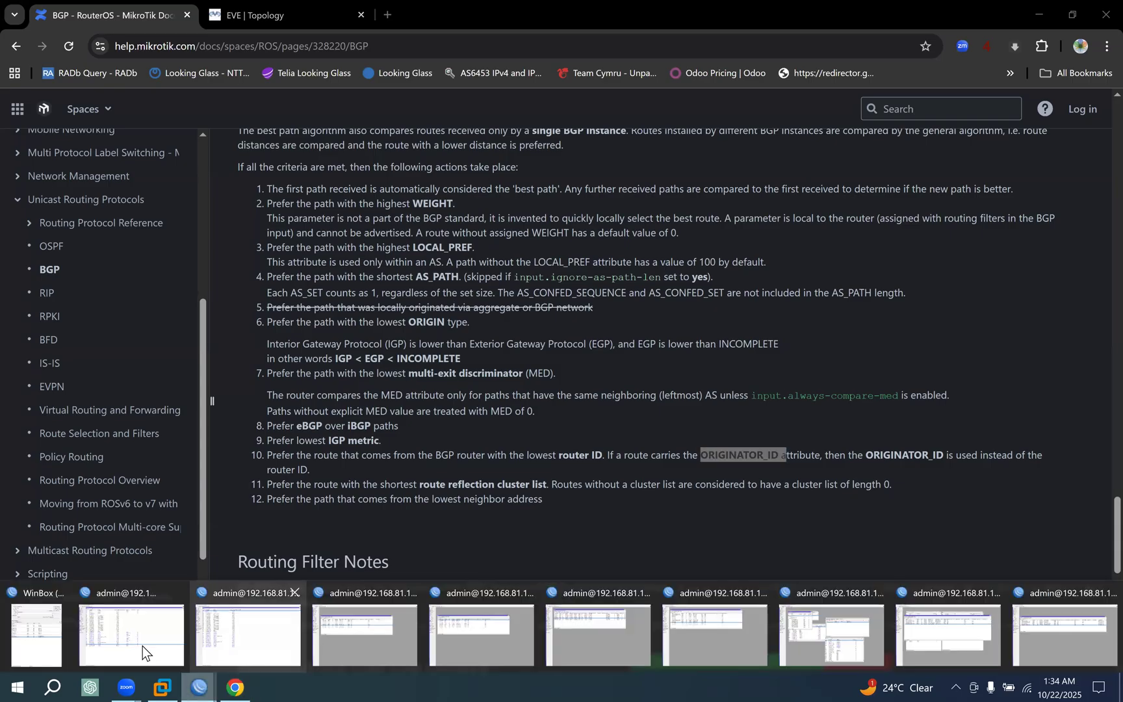
click(142, 646)
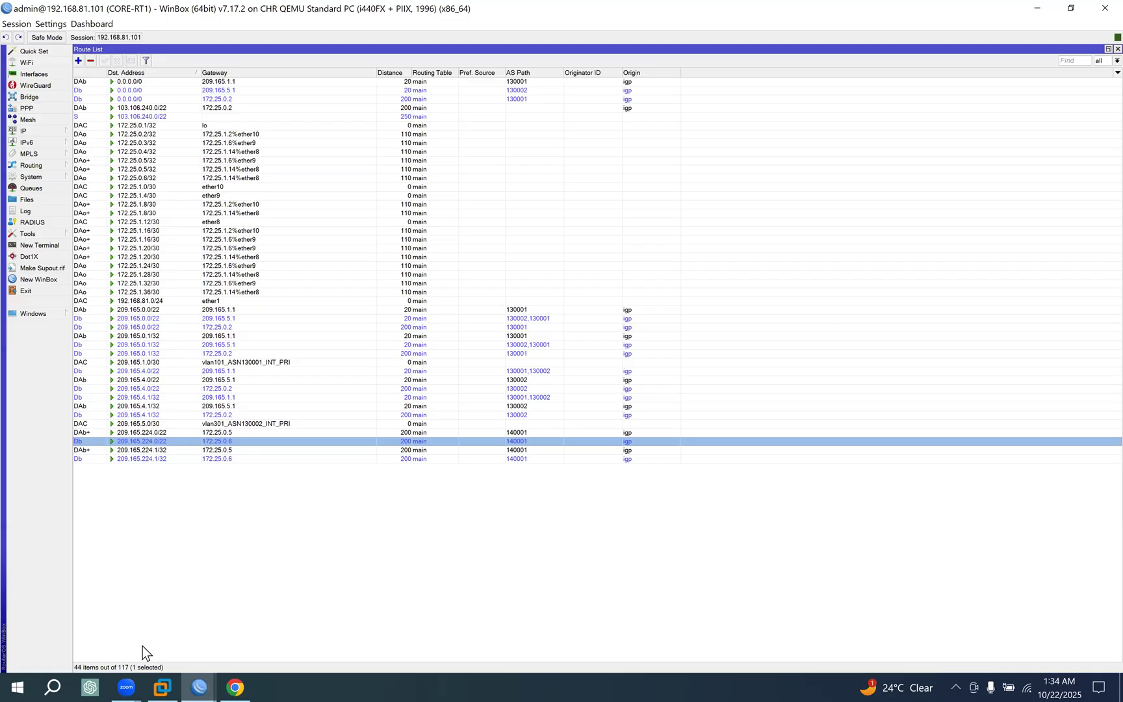
click(239, 678)
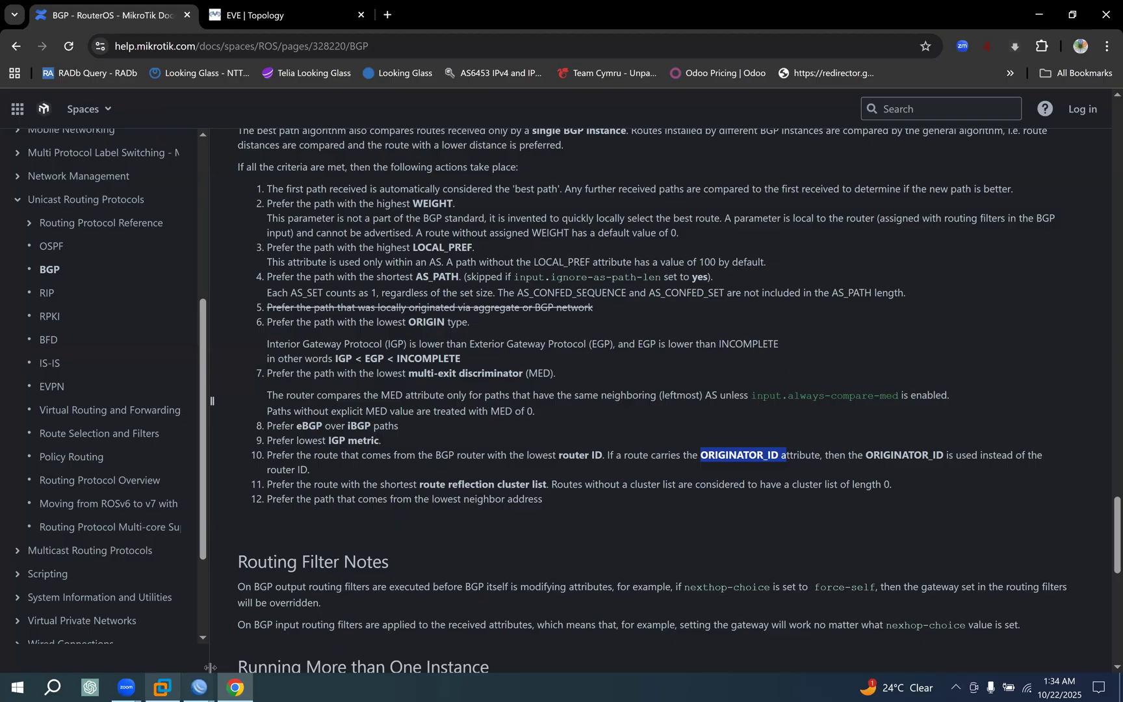
click(269, 15)
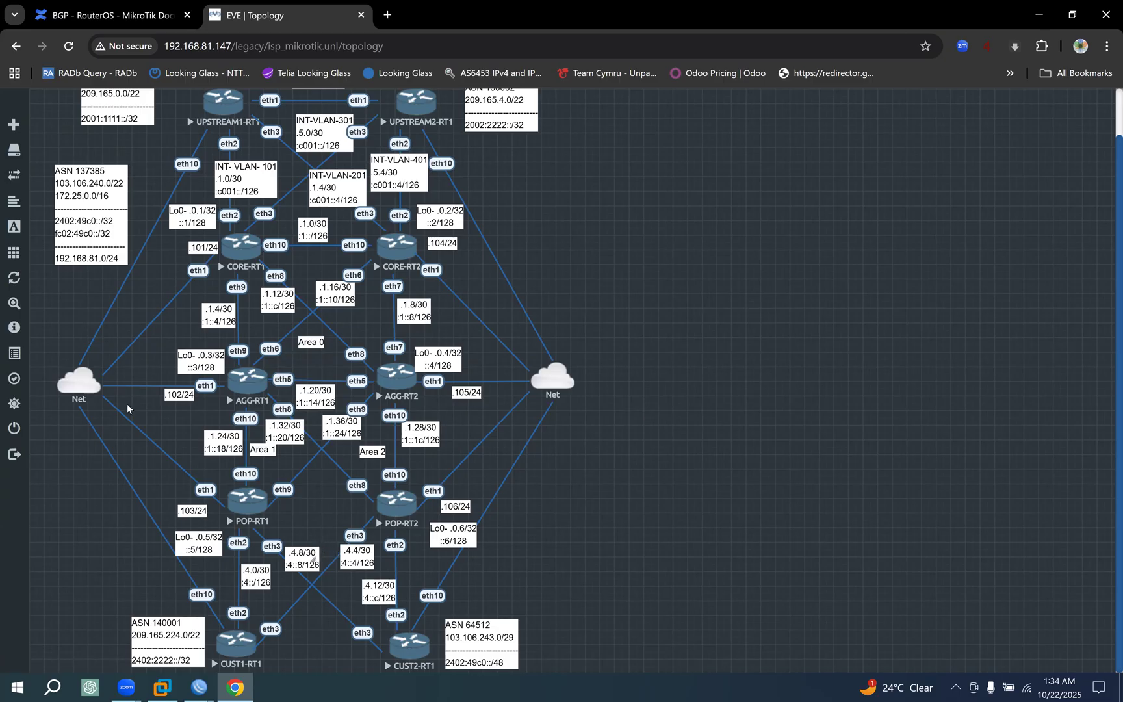
Browse the MikroTik BGP page from the Best-Path Selection heading back to the Session, Connection and Instance Menu sections.
click(124, 16)
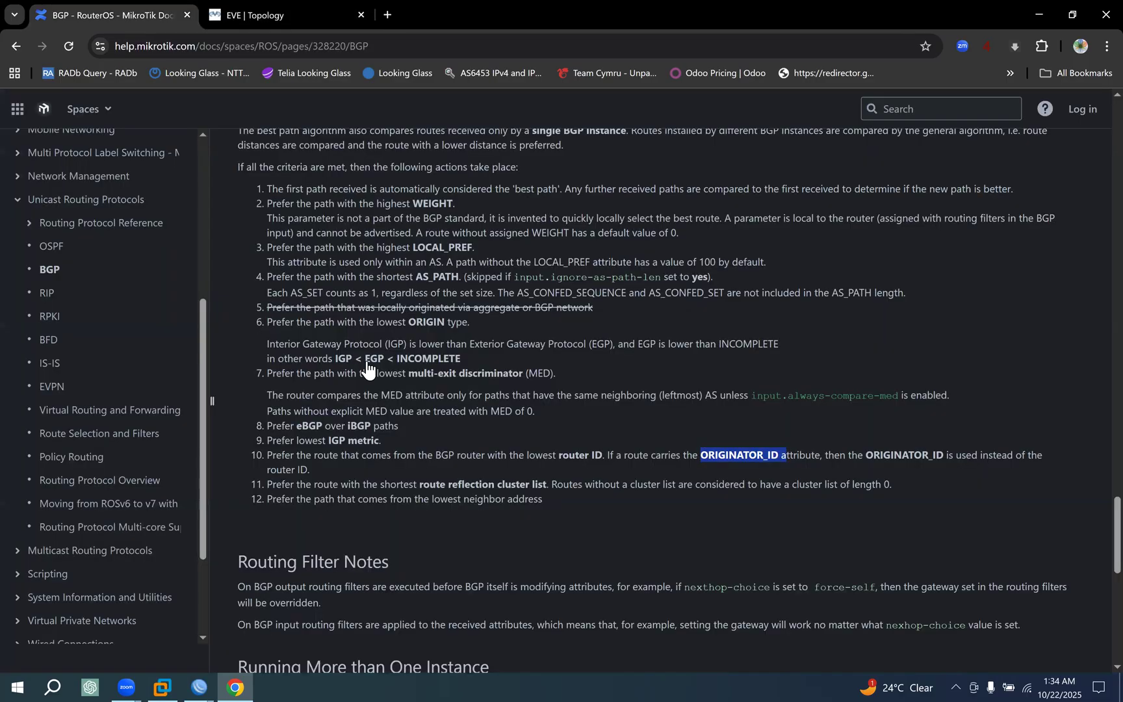
scroll(336, 415, up, 6)
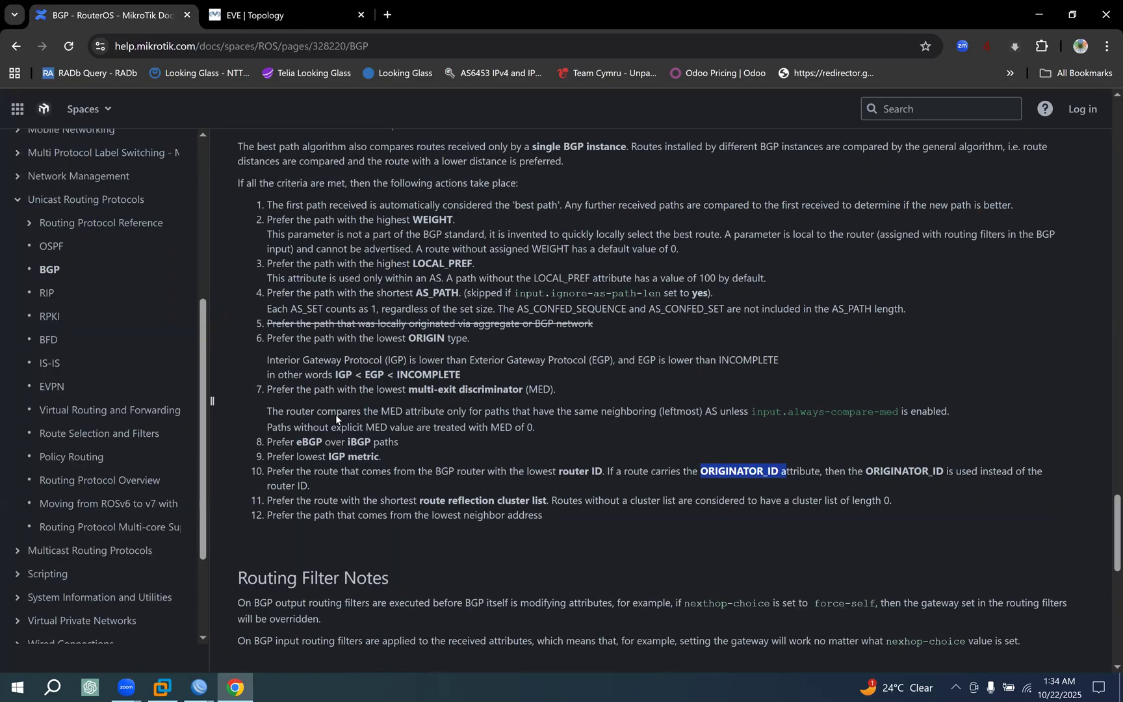
drag(248, 333, 375, 333)
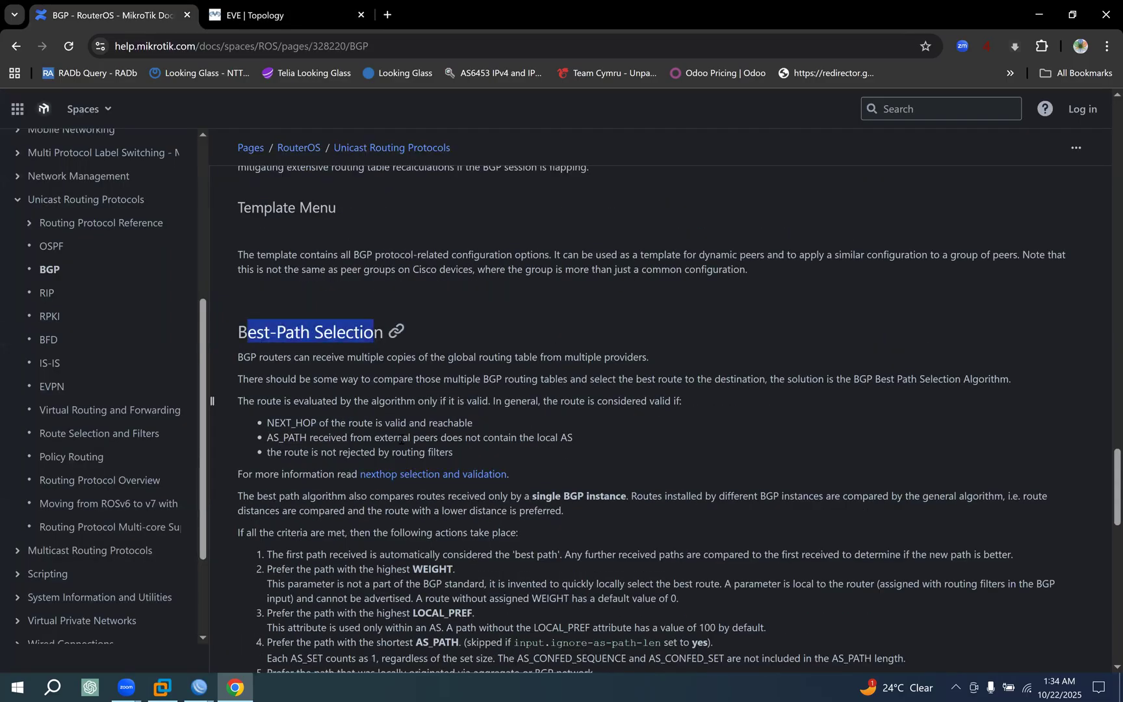
scroll(419, 458, up, 1)
scroll(419, 456, up, 8)
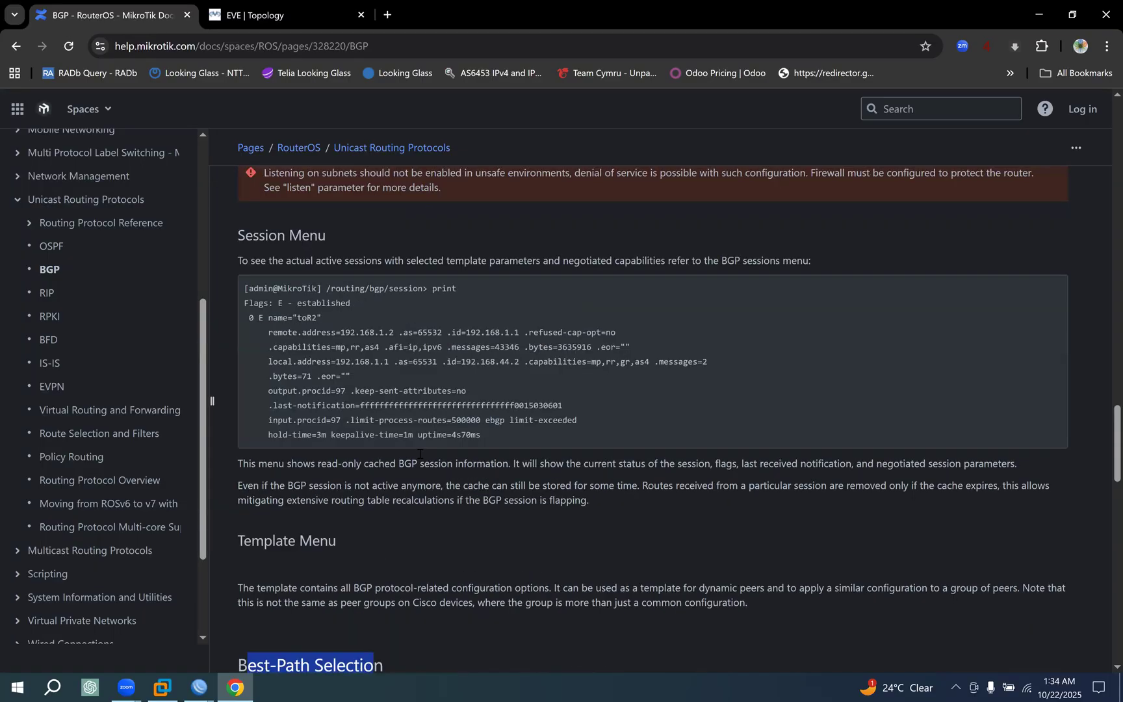
scroll(419, 453, up, 9)
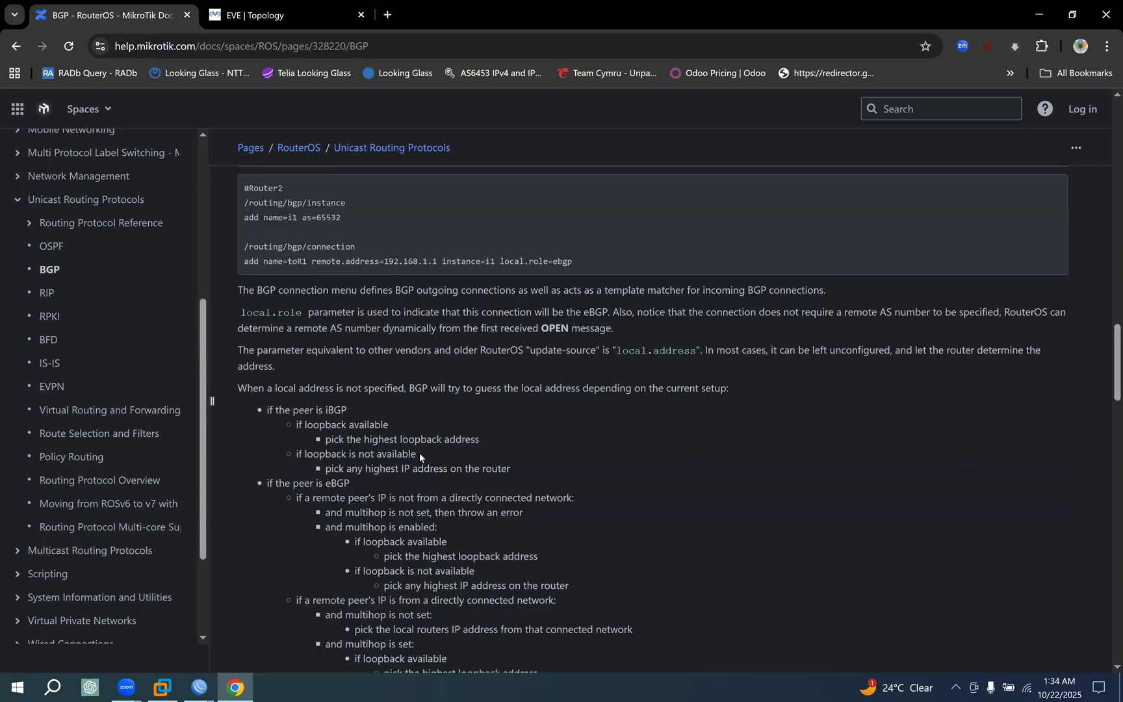
scroll(420, 451, up, 1)
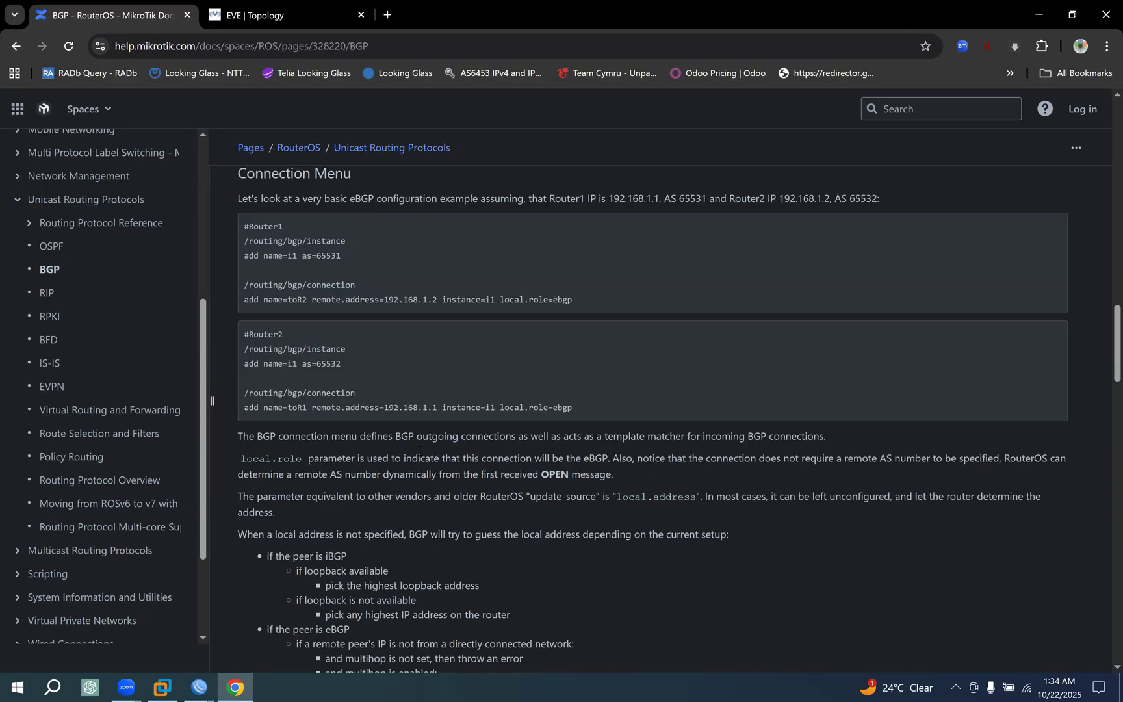
scroll(419, 450, up, 3)
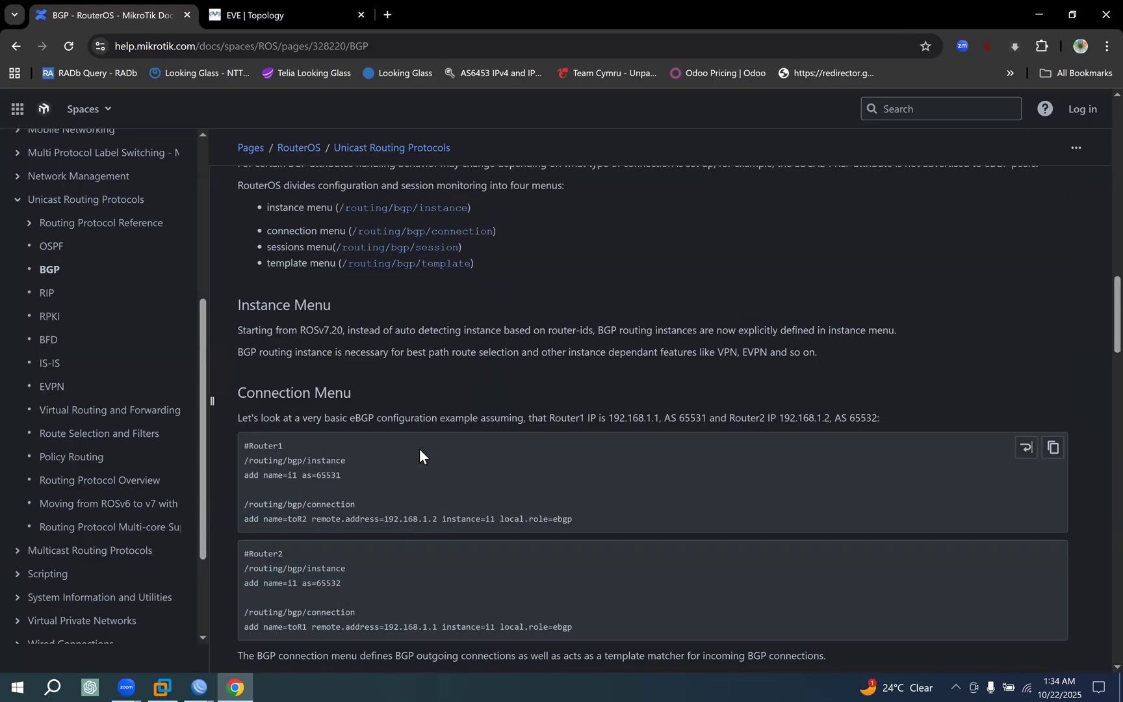
Open the Route Selection and Filters documentation page, skim its Route Filtering and Filter Syntax sections, and return to the EVE topology.
click(131, 435)
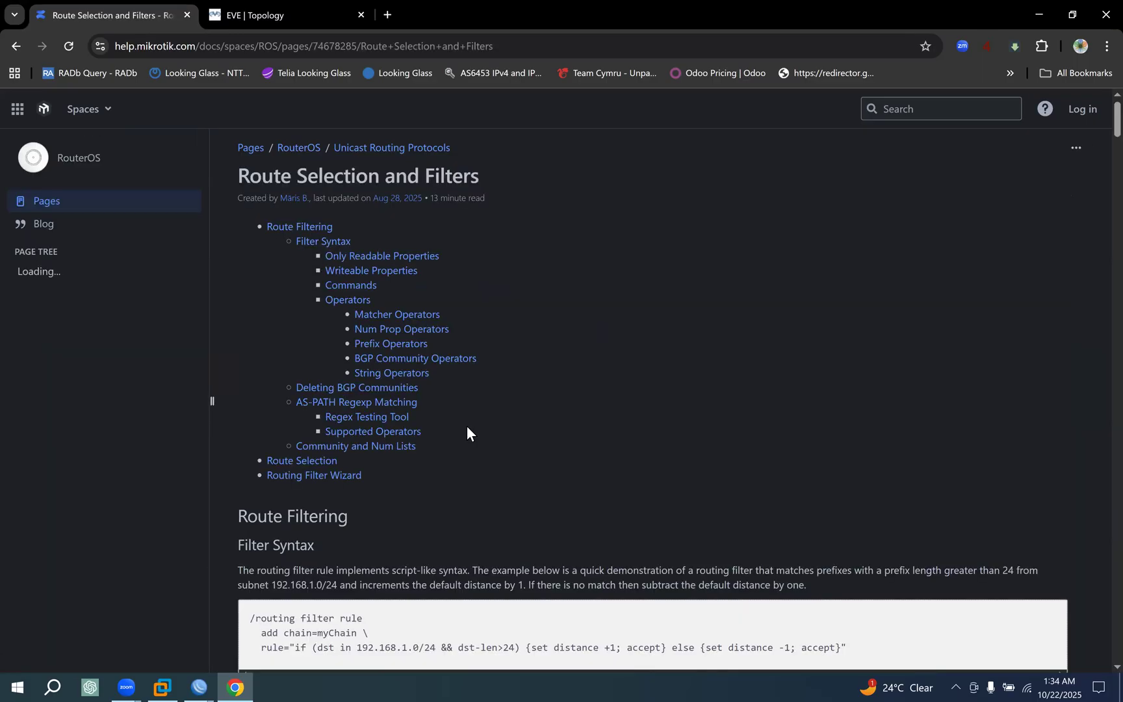
scroll(467, 428, down, 3)
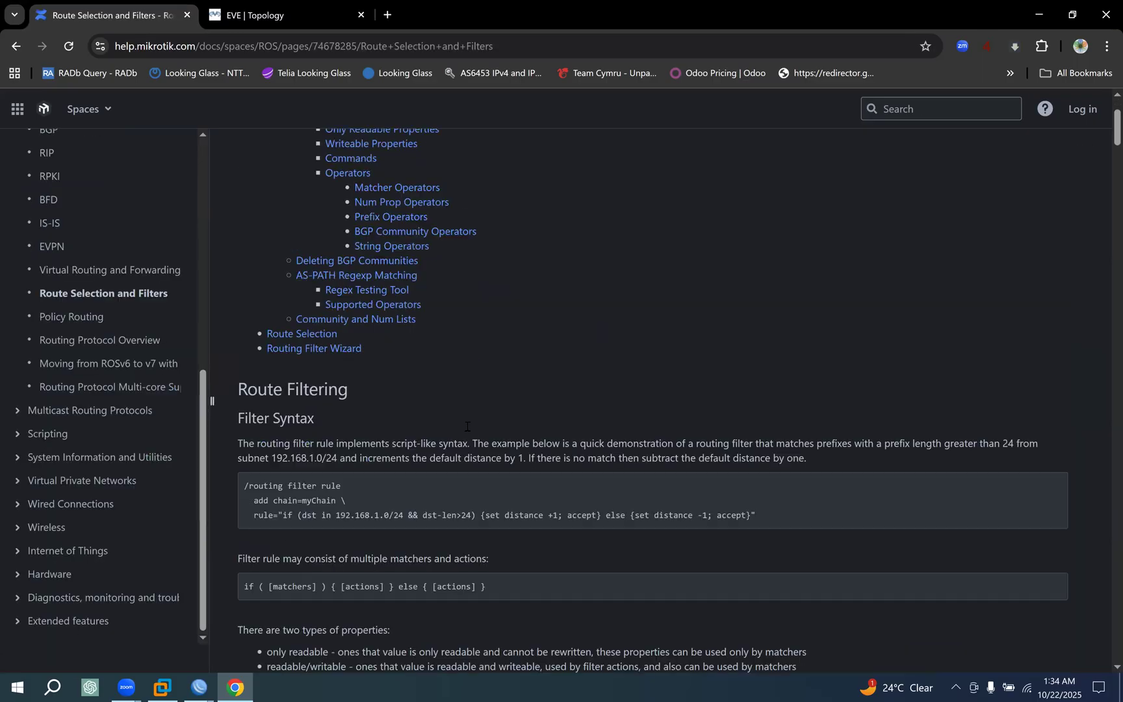
drag(248, 297, 328, 300)
scroll(410, 470, down, 4)
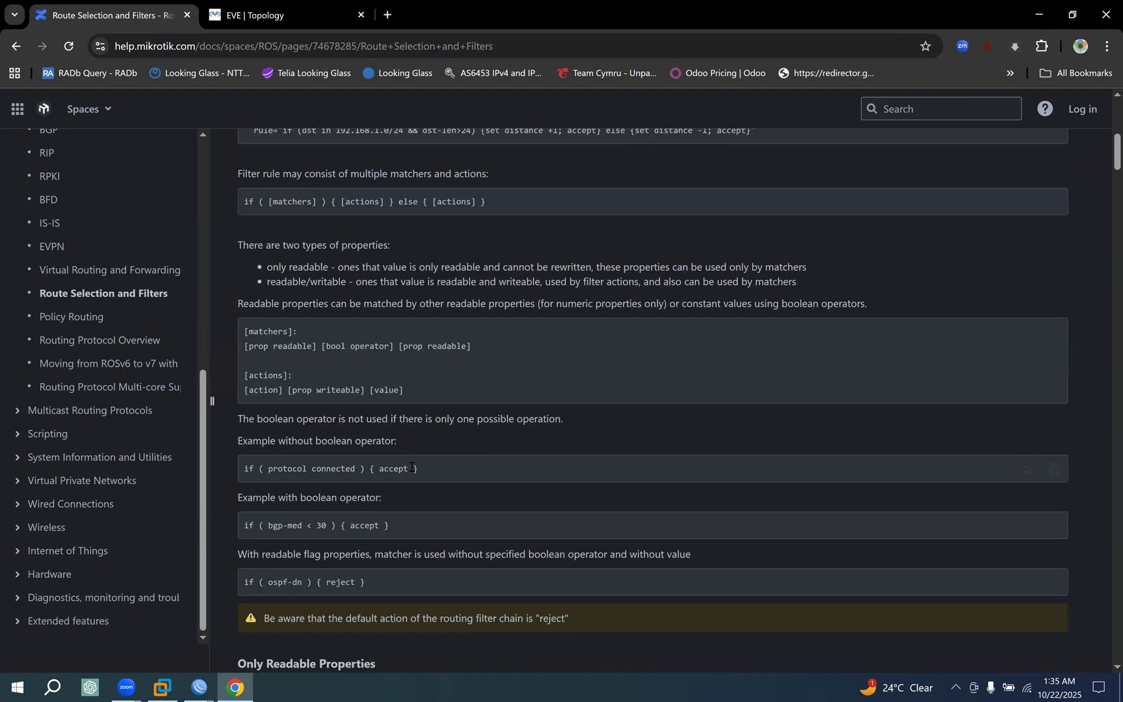
scroll(411, 465, up, 6)
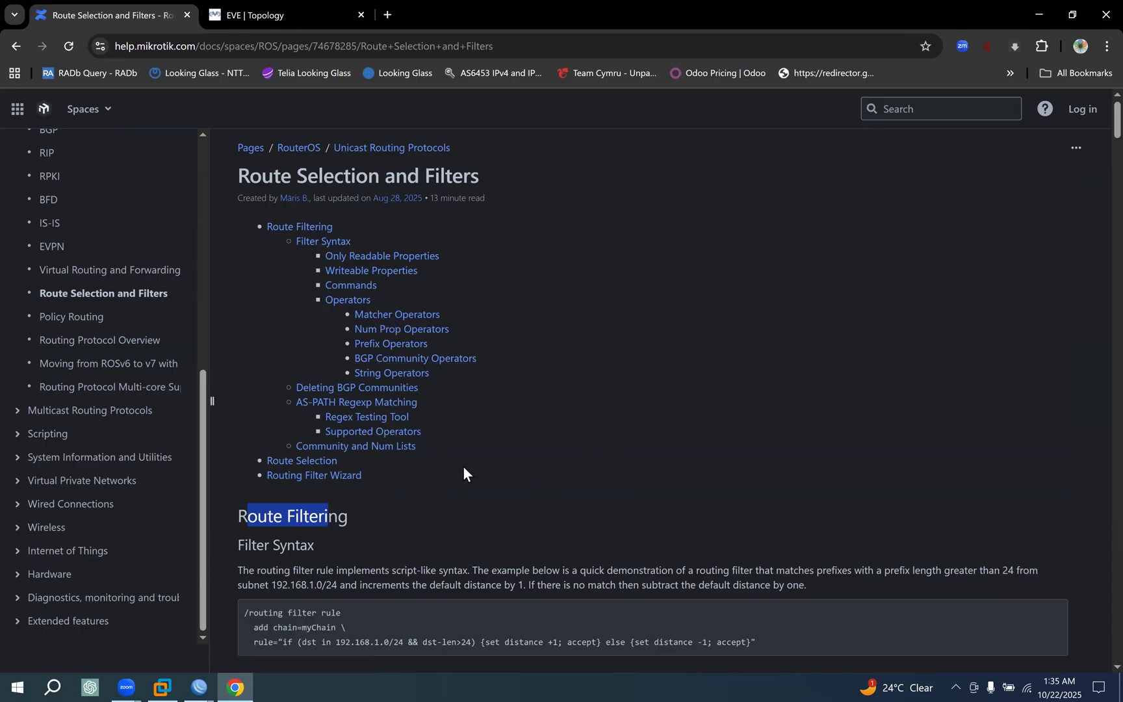
scroll(463, 467, down, 3)
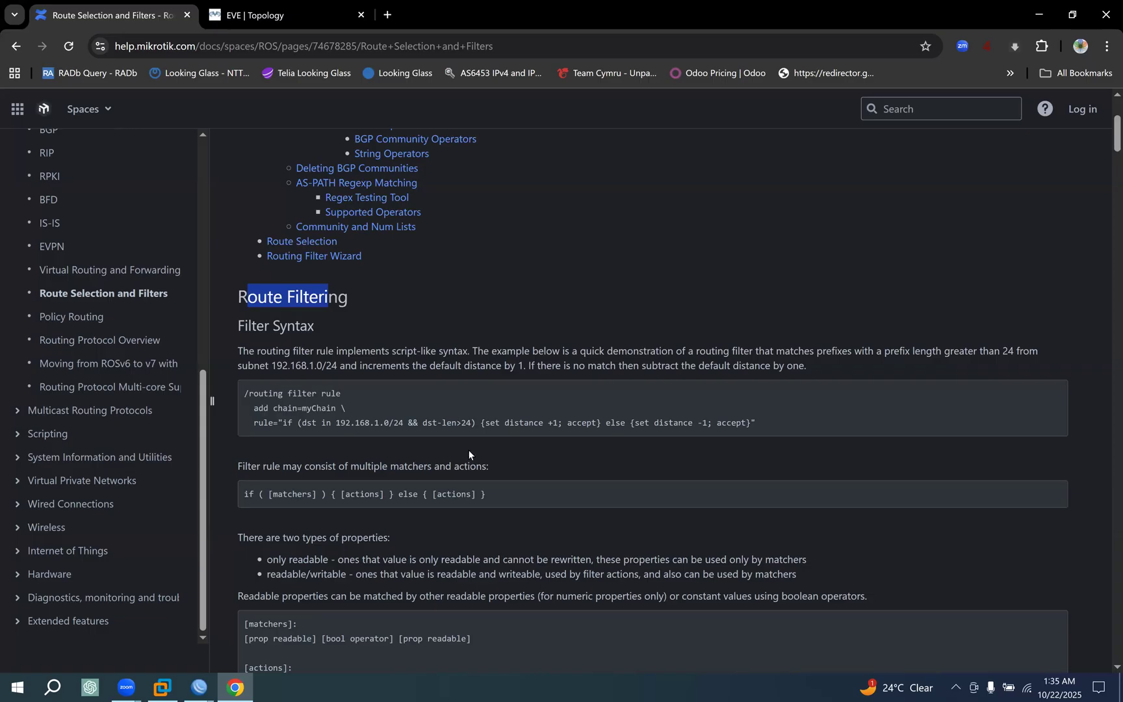
click(255, 9)
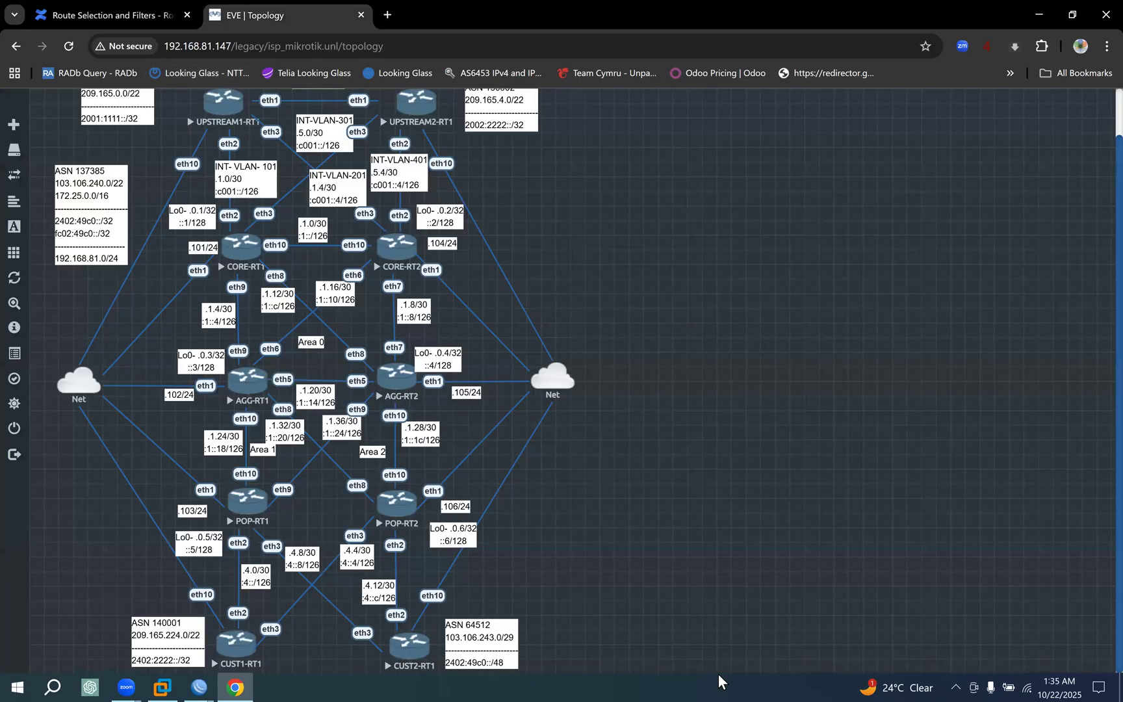